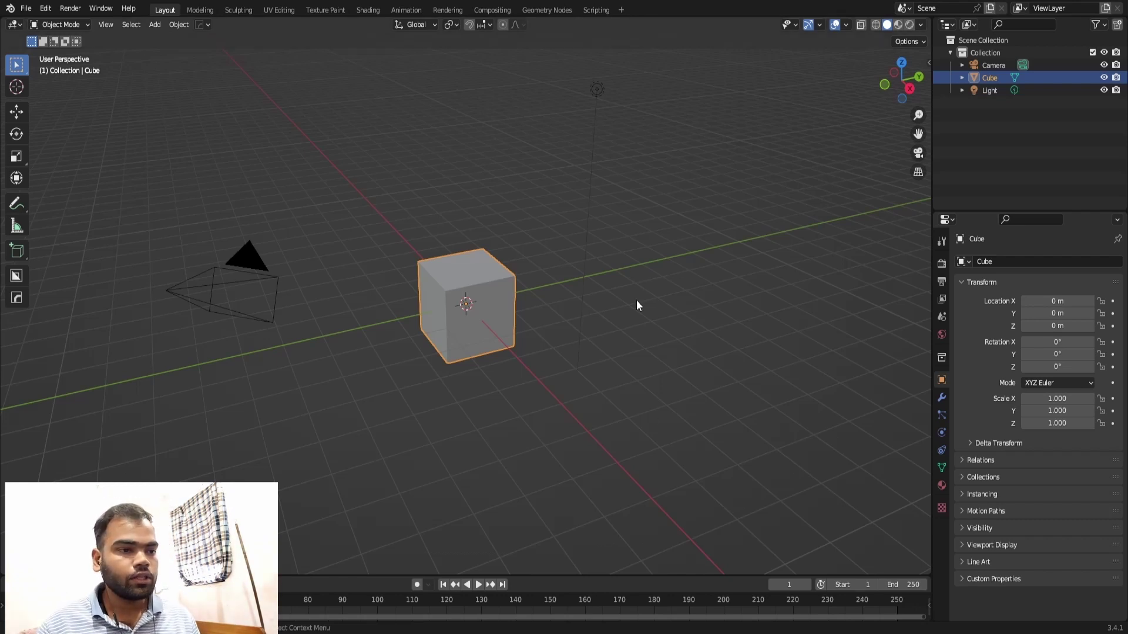
# Box-select the camera and light together and delete them, leaving only the cube.
pyautogui.moveTo(577, 188)
pyautogui.mouseDown(button='middle')
pyautogui.moveTo(614, 227)
pyautogui.moveTo(583, 235)
pyautogui.mouseUp(button='middle')
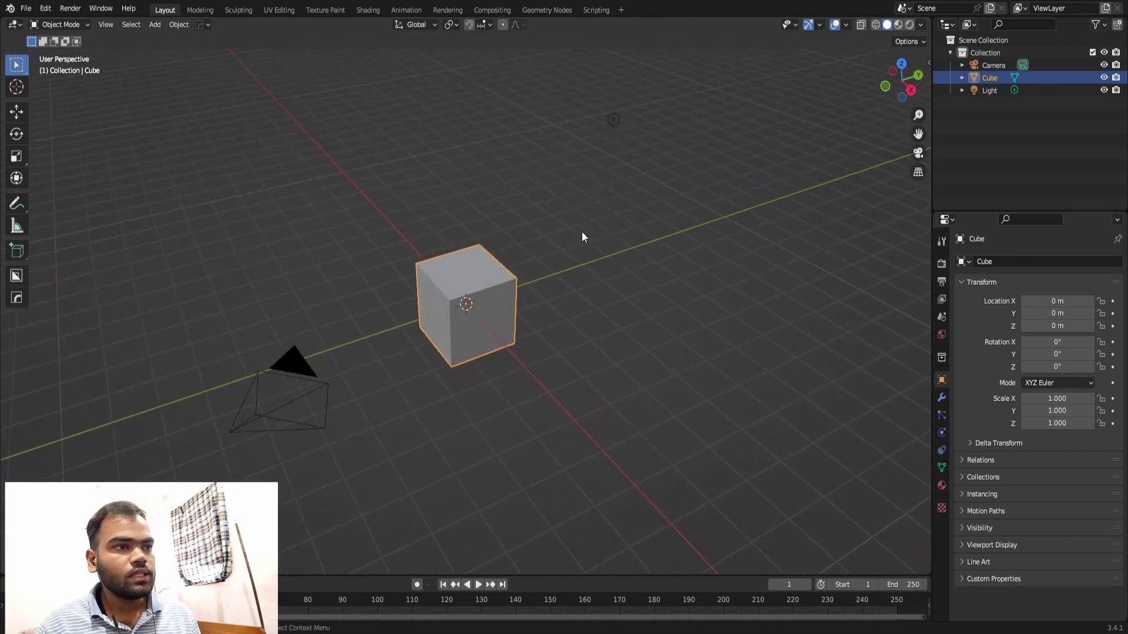
pyautogui.scroll(-2, 586, 244)
pyautogui.moveTo(591, 177); pyautogui.dragTo(535, 326)
pyautogui.keyDown('shift'); pyautogui.moveTo(389, 328); pyautogui.dragTo(370, 428); pyautogui.keyUp('shift')
pyautogui.press('Delete')
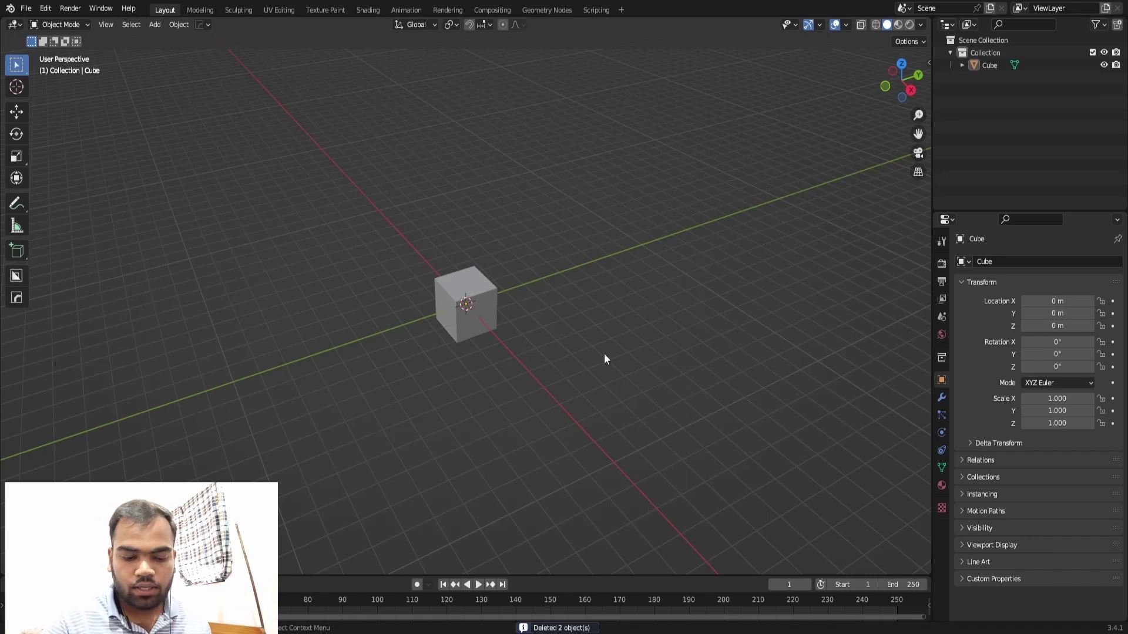
# Orbit and zoom around the remaining cube, including a straight right-side view.
pyautogui.moveTo(567, 364); pyautogui.dragTo(619, 193, button='middle')
pyautogui.press('KP_3')
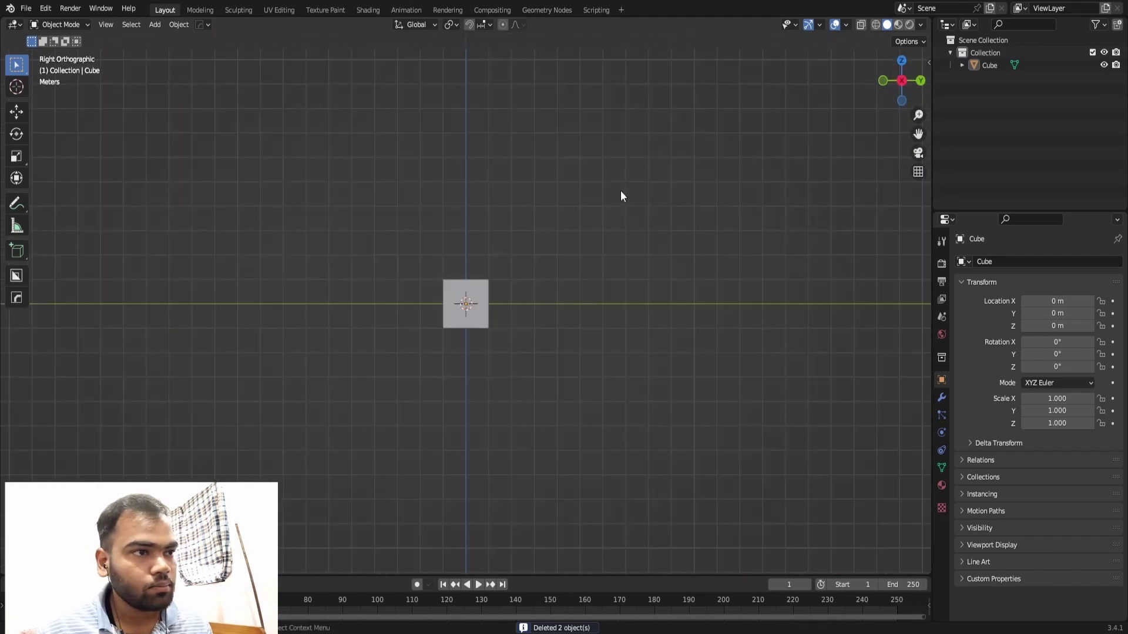
pyautogui.scroll(3, 462, 211)
pyautogui.scroll(2, 485, 166)
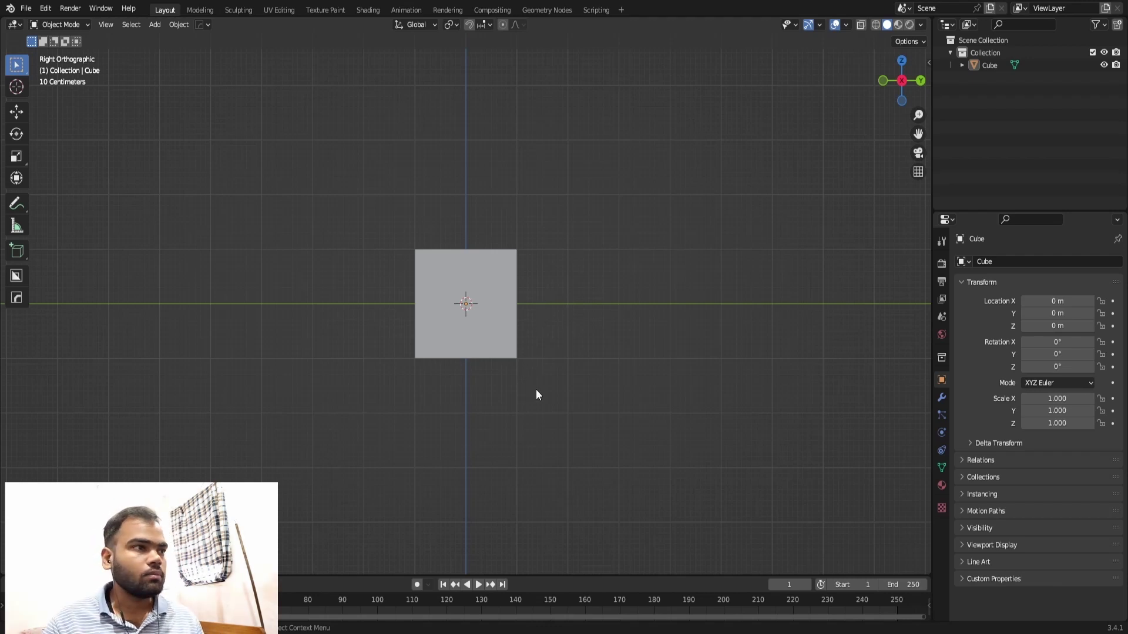
pyautogui.moveTo(487, 288)
pyautogui.mouseDown(button='middle')
pyautogui.moveTo(506, 335)
pyautogui.moveTo(464, 391)
pyautogui.mouseUp(button='middle')
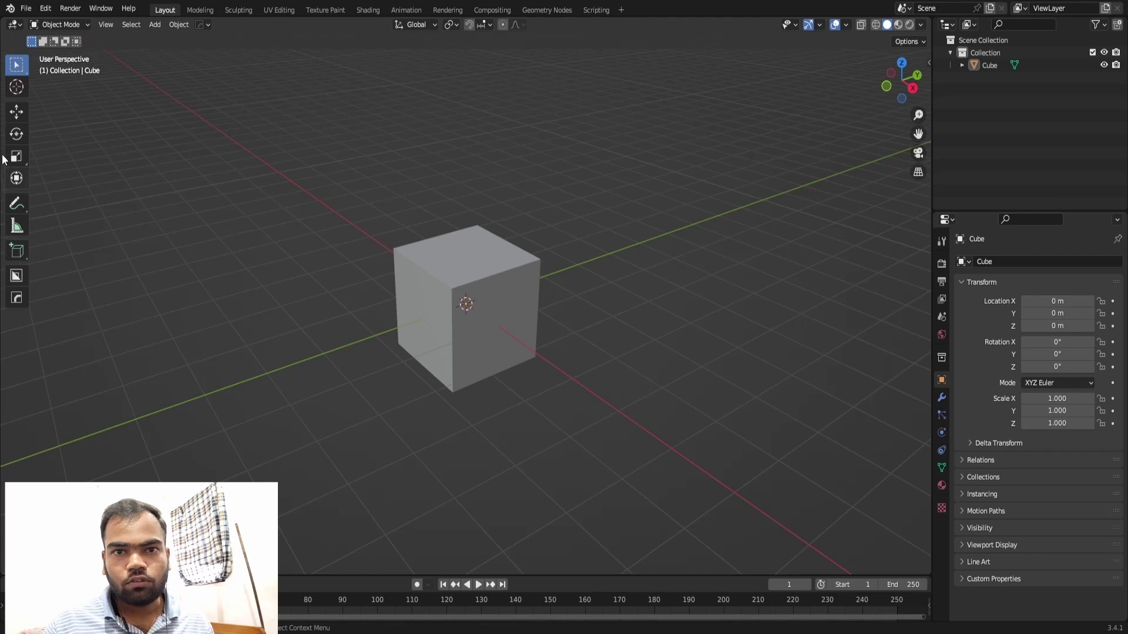
# Start a new file from the Sculpting template and view the sphere from front and top.
pyautogui.click(26, 8)
pyautogui.moveTo(42, 23)
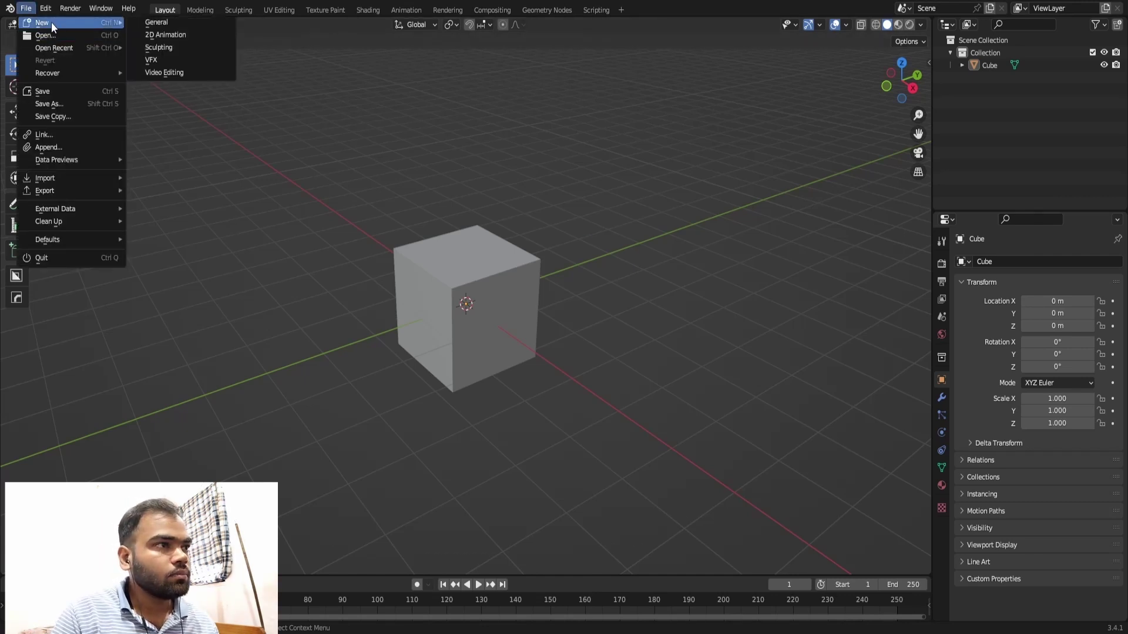
pyautogui.click(164, 46)
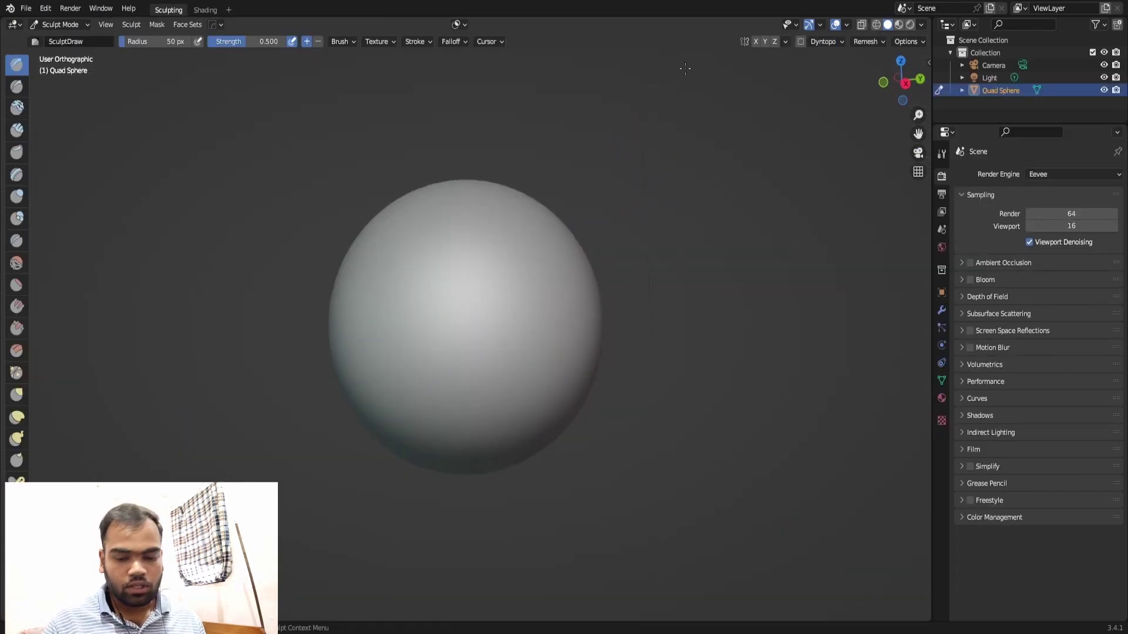
pyautogui.press('KP_1')
pyautogui.press('KP_7')
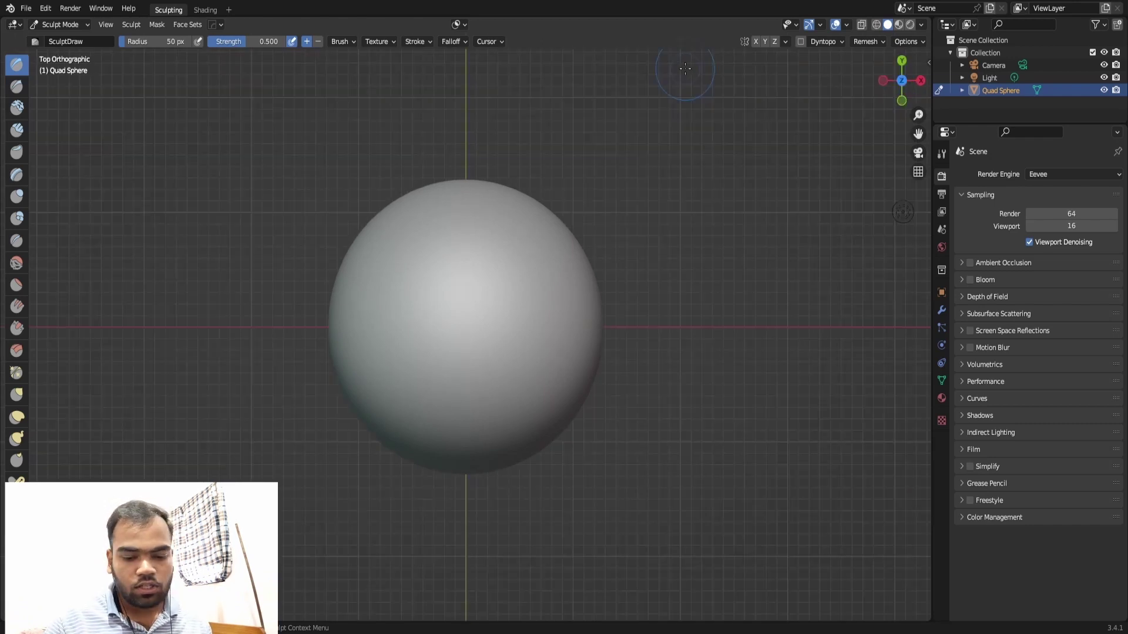
# Check the sphere from right and front views, then pan and zoom in on it.
pyautogui.press('KP_3')
pyautogui.press('KP_1')
pyautogui.moveTo(685, 69)
pyautogui.keyDown('shift'); pyautogui.mouseDown(button='middle')
pyautogui.moveTo(503, 270)
pyautogui.moveTo(466, 252)
pyautogui.moveTo(502, 241)
pyautogui.mouseUp(button='middle'); pyautogui.keyUp('shift')
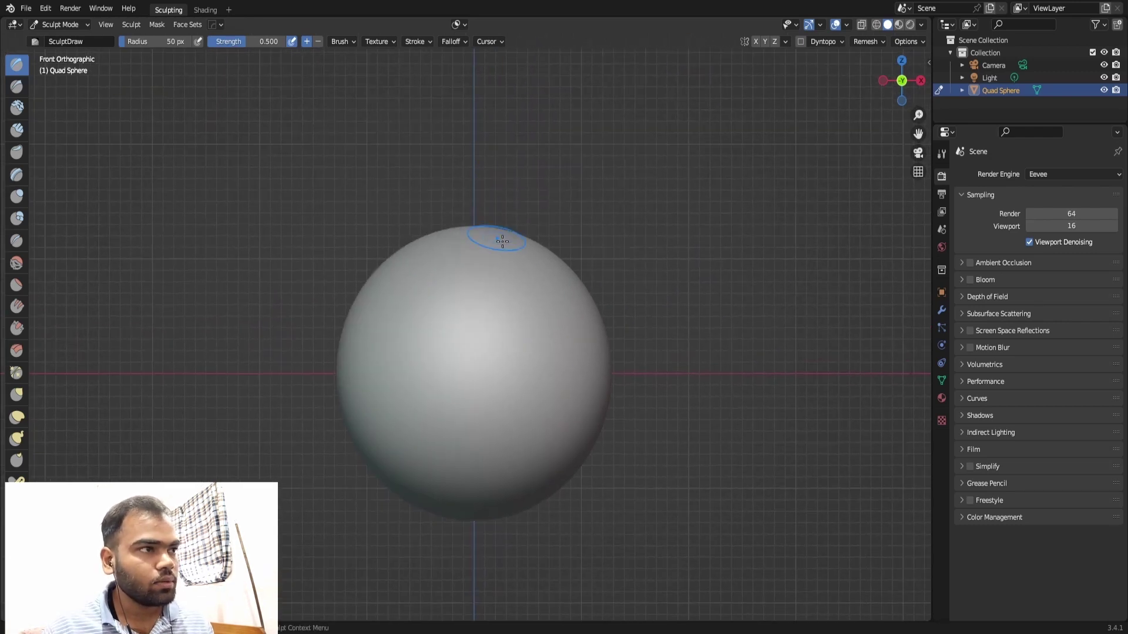
pyautogui.scroll(-1, 502, 240)
pyautogui.scroll(1, 529, 323)
pyautogui.scroll(3, 531, 307)
pyautogui.scroll(-1, 536, 262)
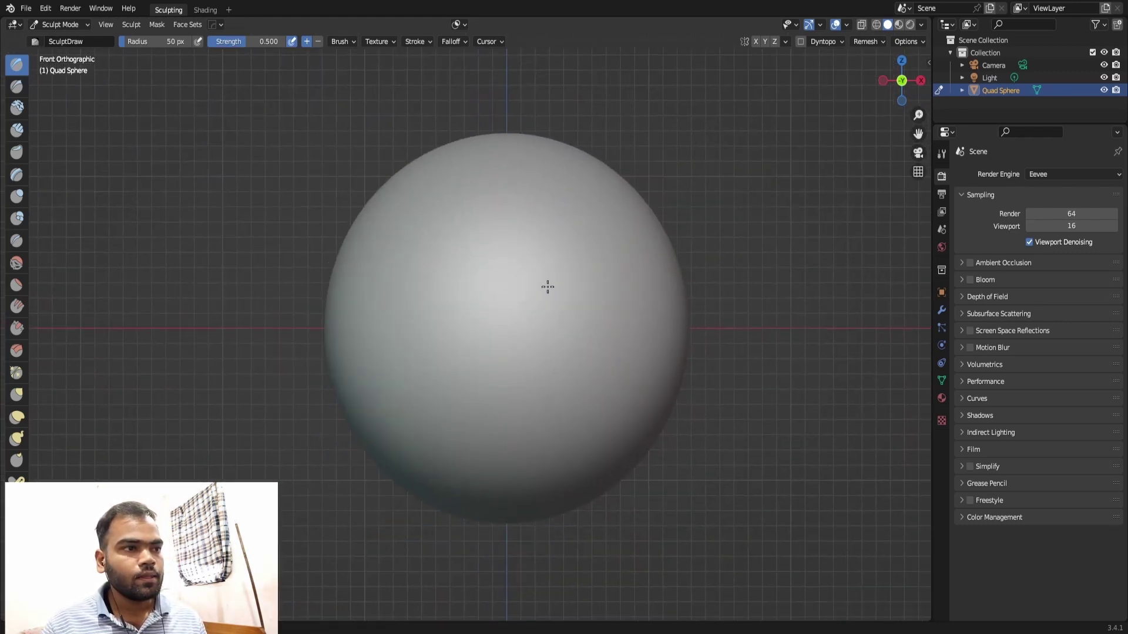
pyautogui.scroll(1, 537, 282)
pyautogui.scroll(1, 534, 285)
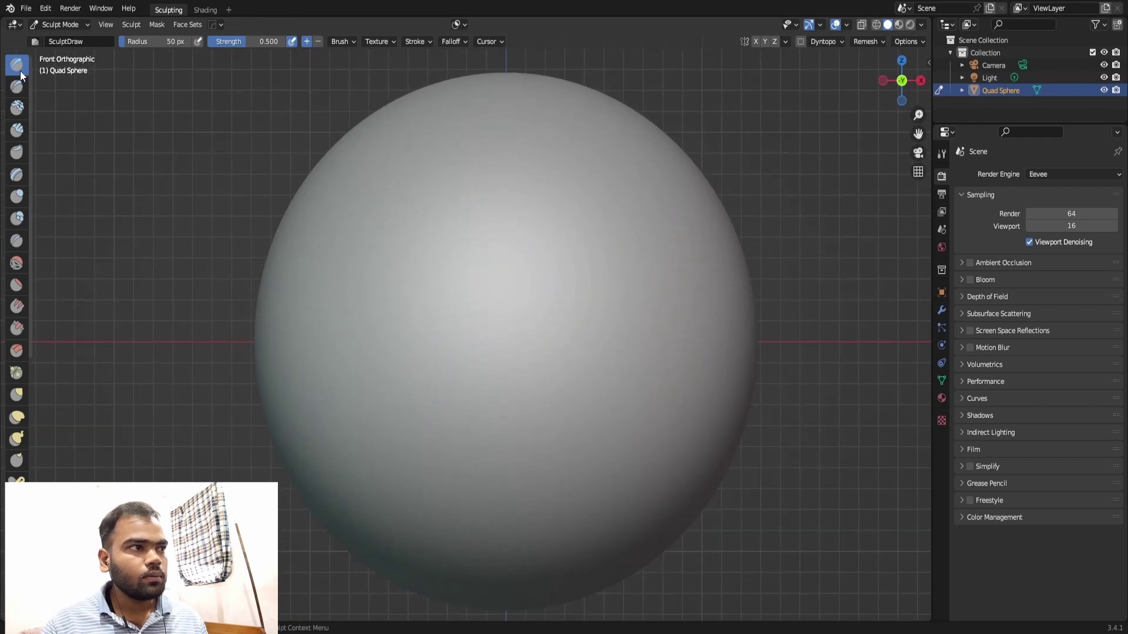
# Draw a raised loop stroke, then switch the Draw brush to subtract and carve a stroke over the top.
pyautogui.moveTo(481, 405)
pyautogui.mouseDown()
pyautogui.moveTo(519, 262)
pyautogui.moveTo(631, 294)
pyautogui.moveTo(531, 452)
pyautogui.mouseUp()
pyautogui.moveTo(749, 146)
pyautogui.mouseDown(button='middle')
pyautogui.moveTo(780, 181)
pyautogui.moveTo(795, 169)
pyautogui.mouseUp(button='middle')
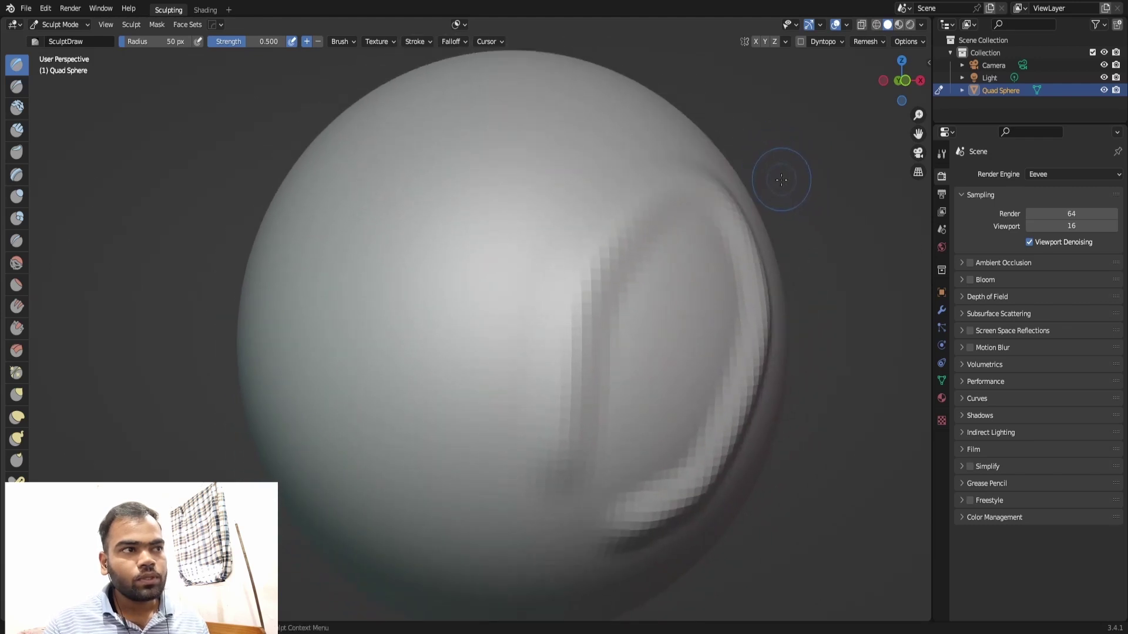
pyautogui.click(317, 41)
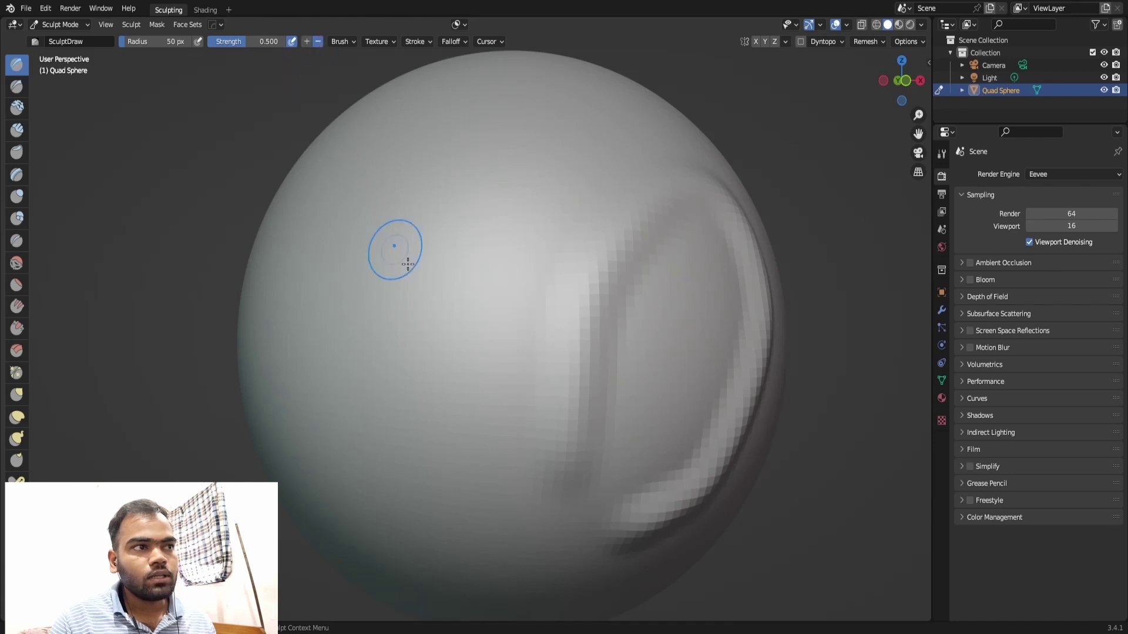
pyautogui.moveTo(420, 176)
pyautogui.mouseDown()
pyautogui.moveTo(452, 352)
pyautogui.moveTo(424, 499)
pyautogui.mouseUp()
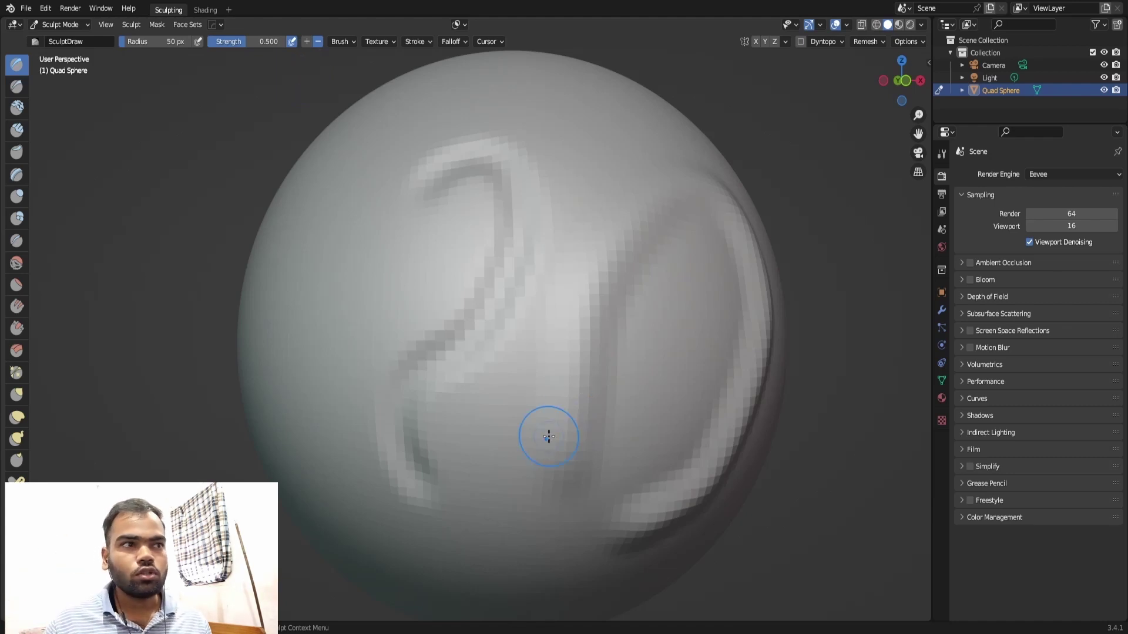
pyautogui.scroll(-5, 733, 186)
pyautogui.moveTo(736, 171)
pyautogui.mouseDown(button='middle')
pyautogui.moveTo(681, 219)
pyautogui.moveTo(524, 245)
pyautogui.mouseUp(button='middle')
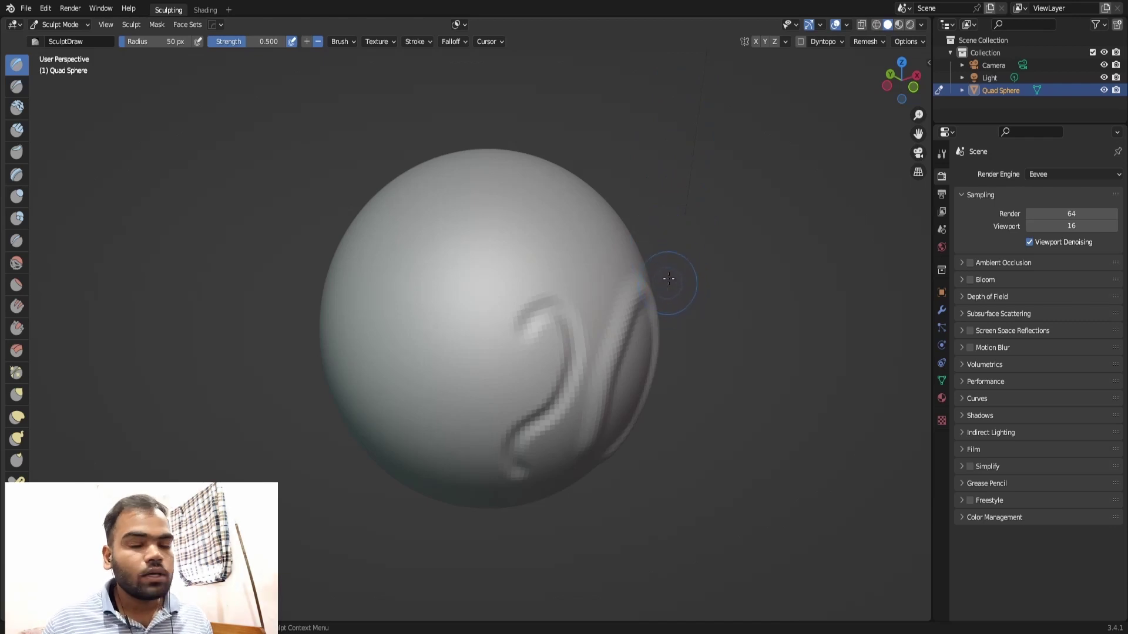
# Switch the Draw brush back to add, with strength 0.307 and a 54 px radius.
pyautogui.click(308, 40)
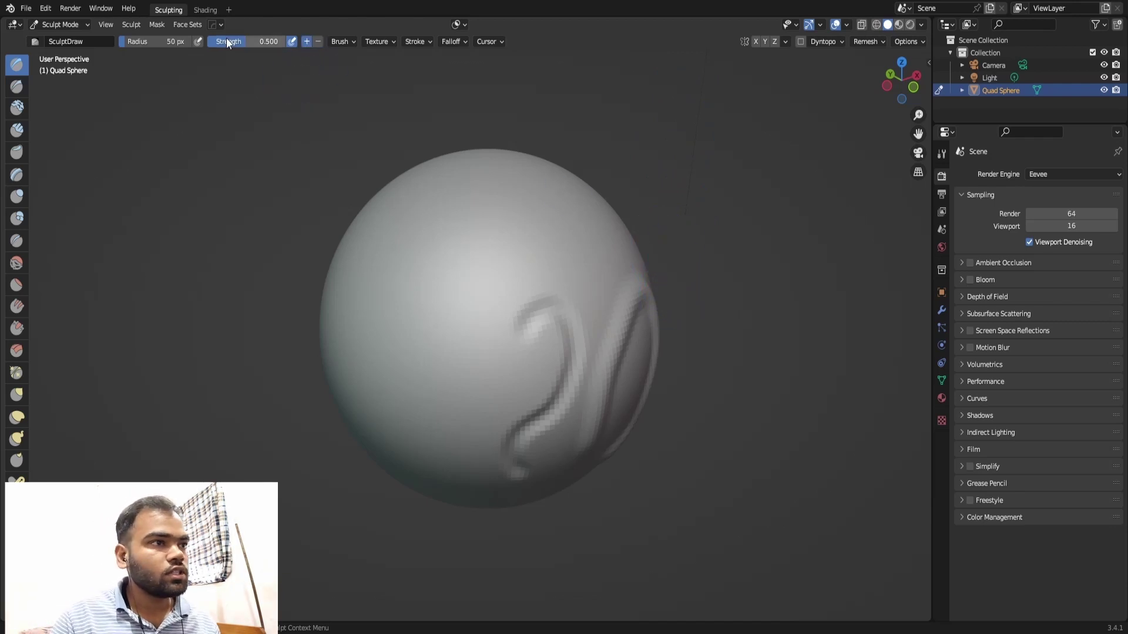
pyautogui.moveTo(242, 41); pyautogui.dragTo(221, 43)
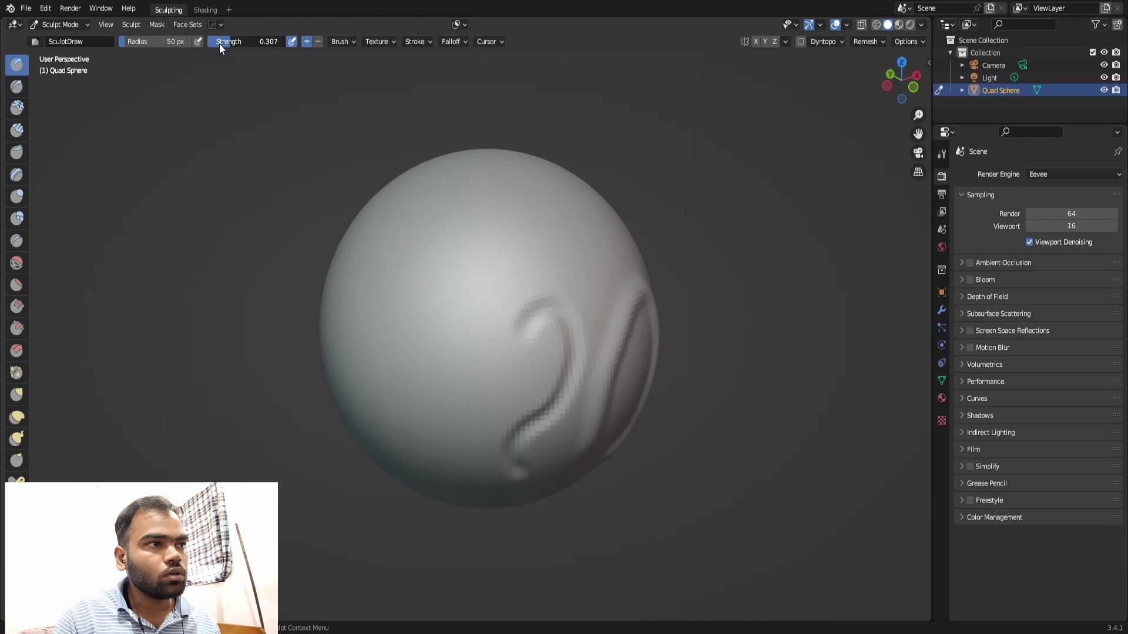
pyautogui.moveTo(154, 40); pyautogui.dragTo(140, 40)
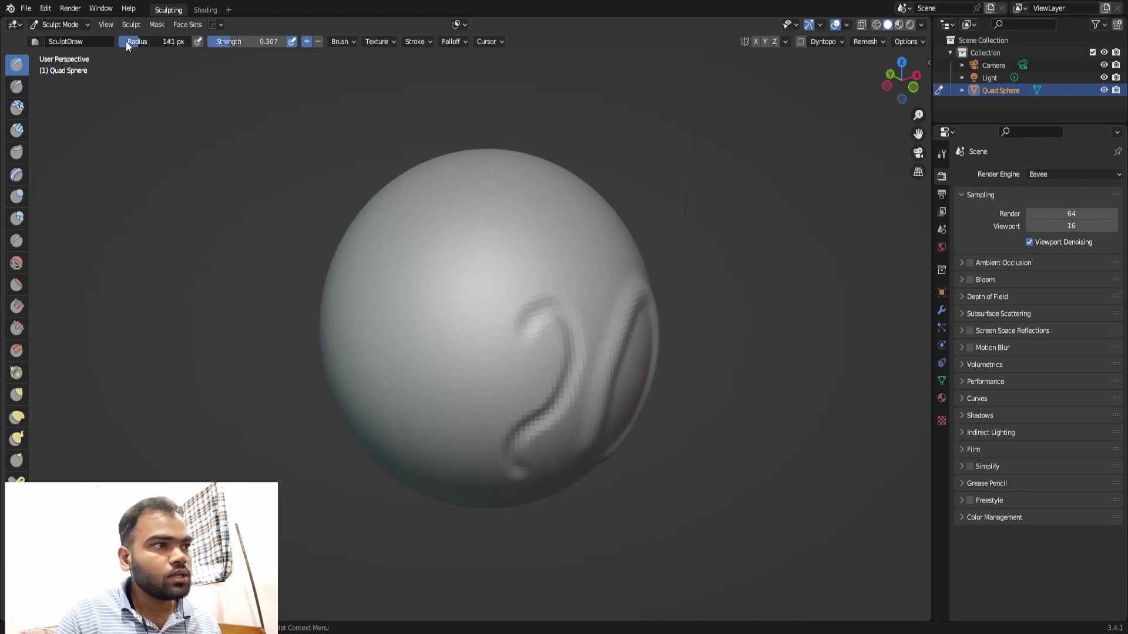
pyautogui.moveTo(118, 42); pyautogui.dragTo(114, 43)
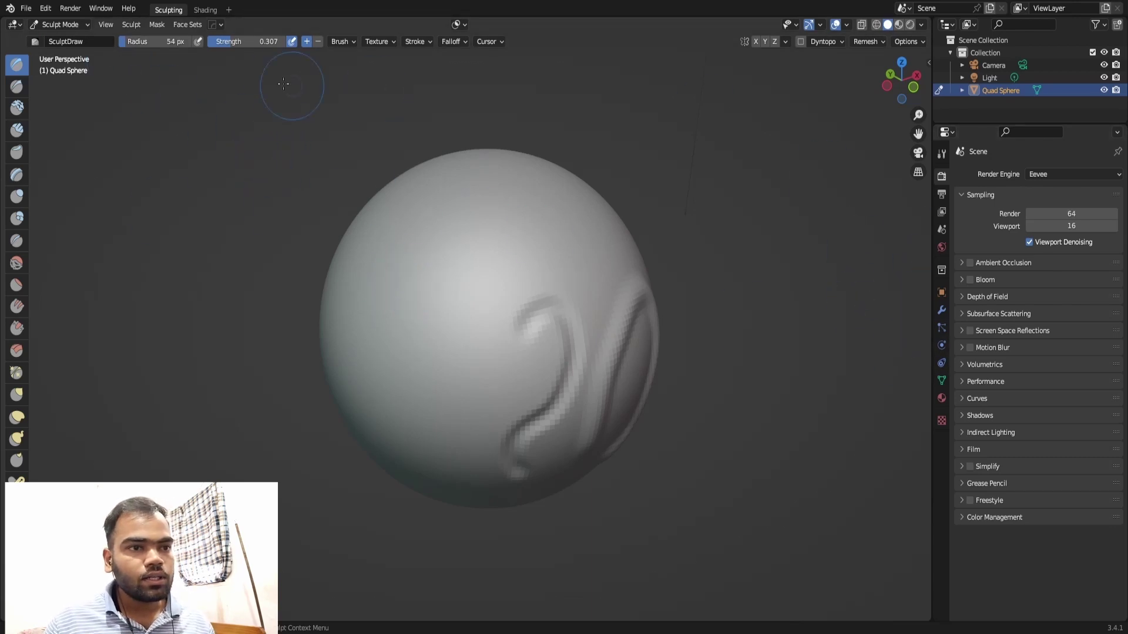
pyautogui.click(345, 41)
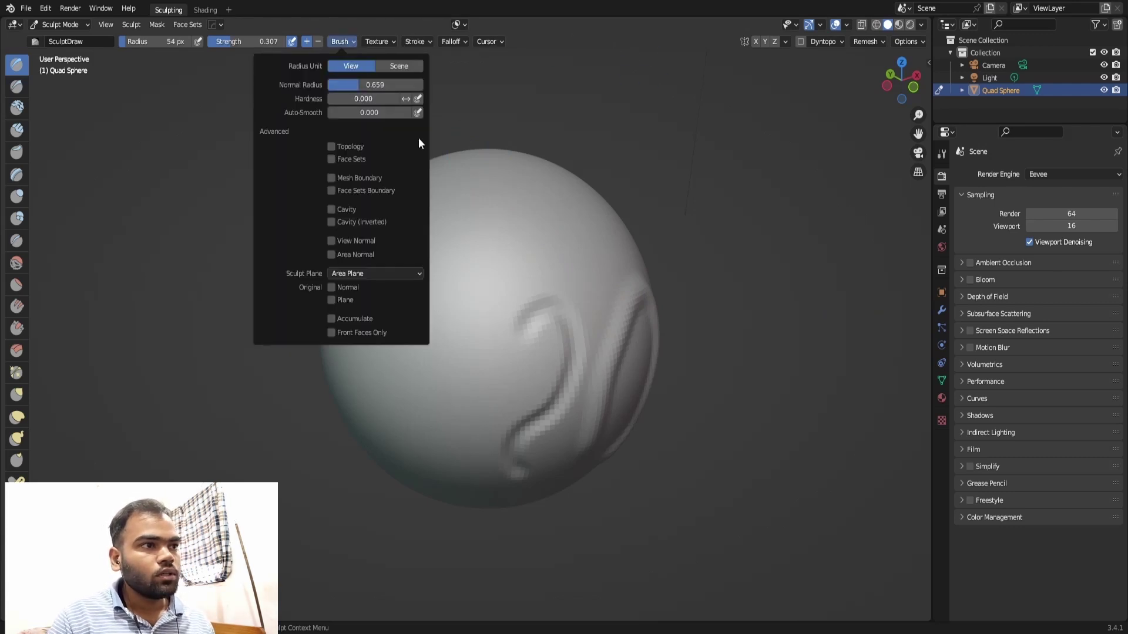
pyautogui.moveTo(477, 272); pyautogui.dragTo(486, 236)
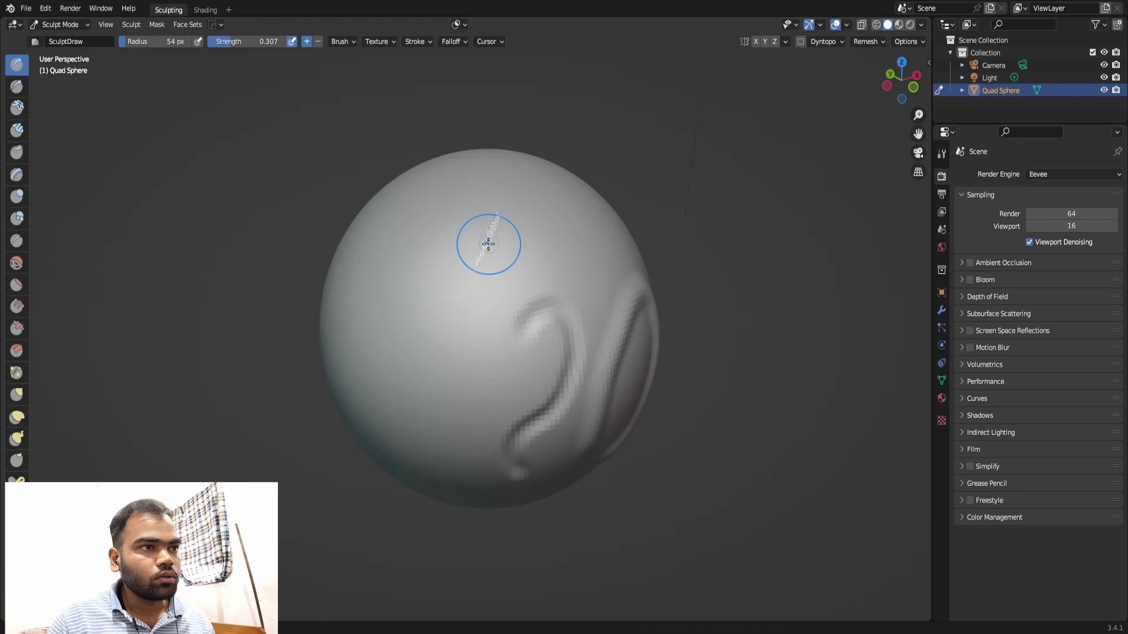
pyautogui.press('KP_7')
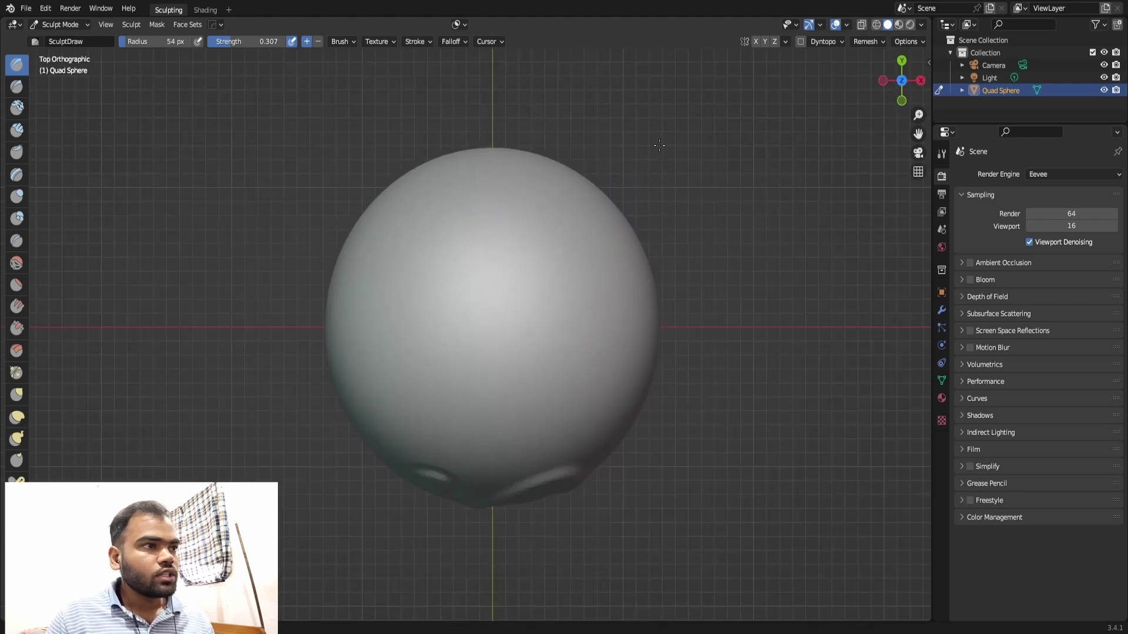
# Draw a curved raised stroke on the sphere's left side.
pyautogui.press('KP_2')
pyautogui.press('KP_2')
pyautogui.press('KP_2')
pyautogui.press('KP_2')
pyautogui.press('KP_2')
pyautogui.press('KP_2')
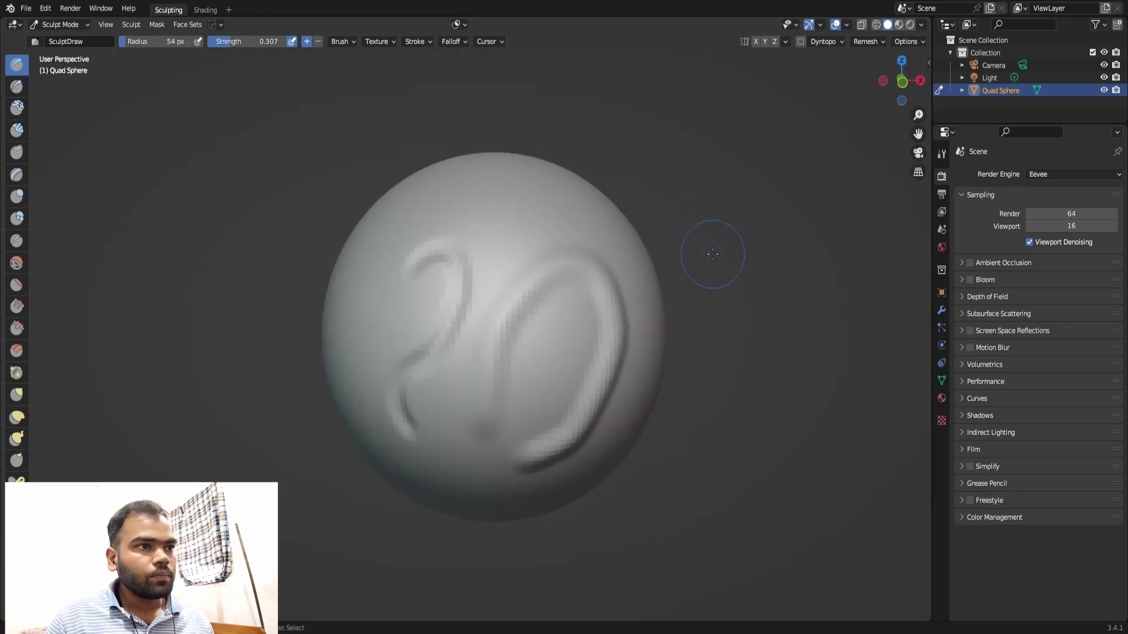
pyautogui.moveTo(703, 243); pyautogui.dragTo(740, 225, button='middle')
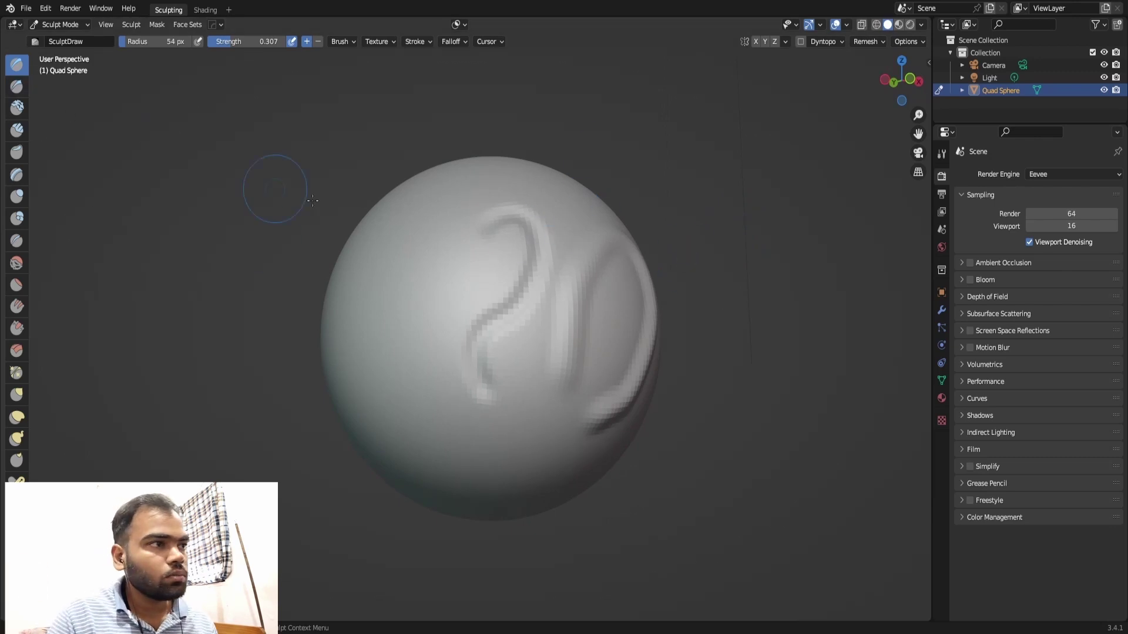
pyautogui.moveTo(456, 272)
pyautogui.mouseDown()
pyautogui.moveTo(423, 264)
pyautogui.moveTo(426, 330)
pyautogui.mouseUp()
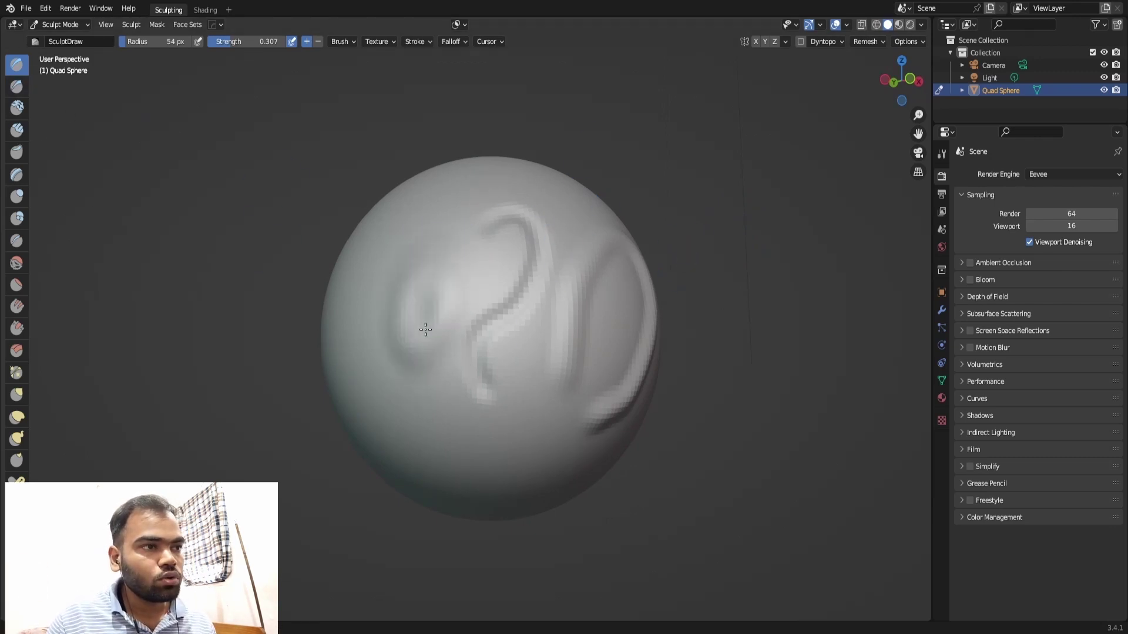
pyautogui.moveTo(710, 187); pyautogui.dragTo(734, 203, button='middle')
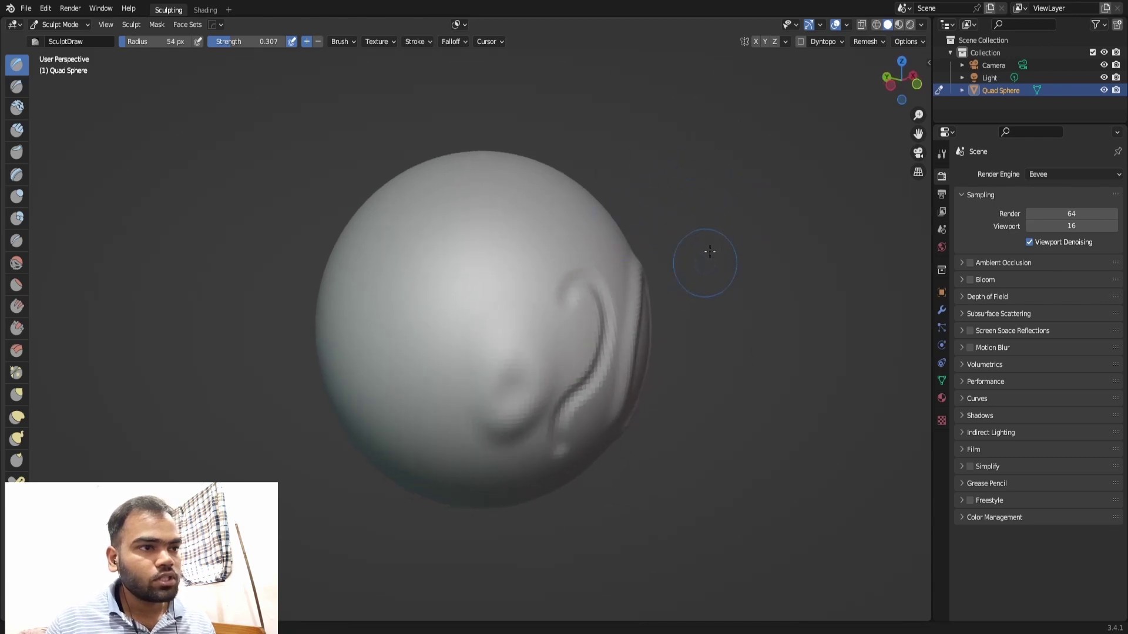
# Use the quick brush popup to set strength 0.801 and radius 42 px.
pyautogui.rightClick(639, 292)
pyautogui.moveTo(639, 292); pyautogui.dragTo(521, 322, button='middle')
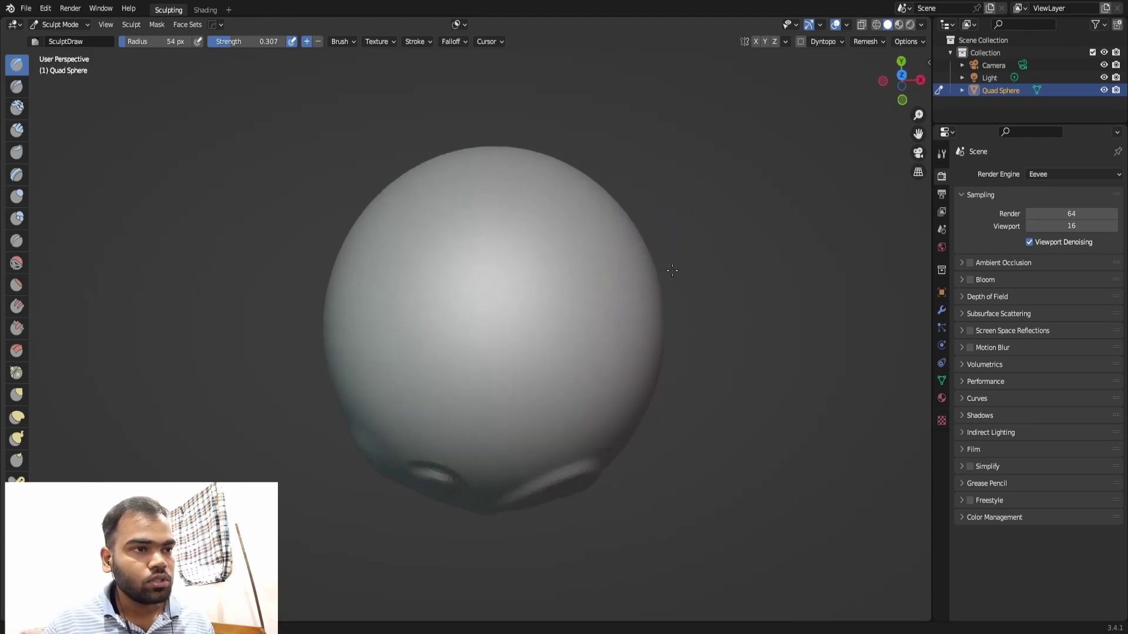
pyautogui.rightClick(521, 322)
pyautogui.moveTo(437, 297); pyautogui.dragTo(446, 292)
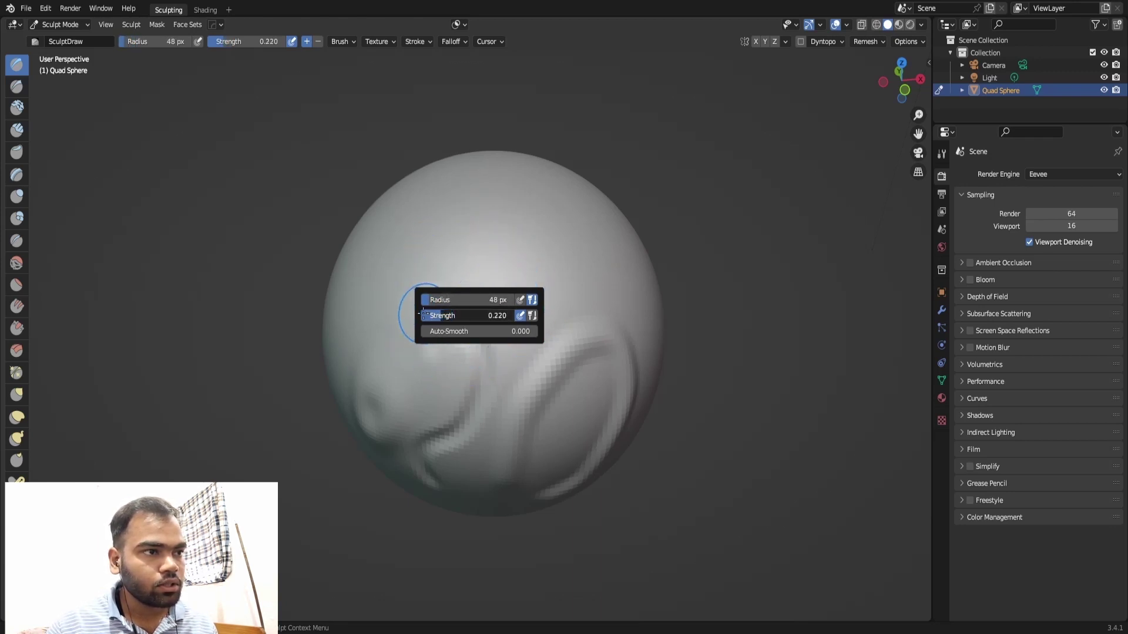
pyautogui.moveTo(423, 315)
pyautogui.mouseDown()
pyautogui.moveTo(456, 307)
pyautogui.moveTo(426, 330)
pyautogui.moveTo(474, 344)
pyautogui.mouseUp()
pyautogui.moveTo(464, 300); pyautogui.dragTo(410, 303)
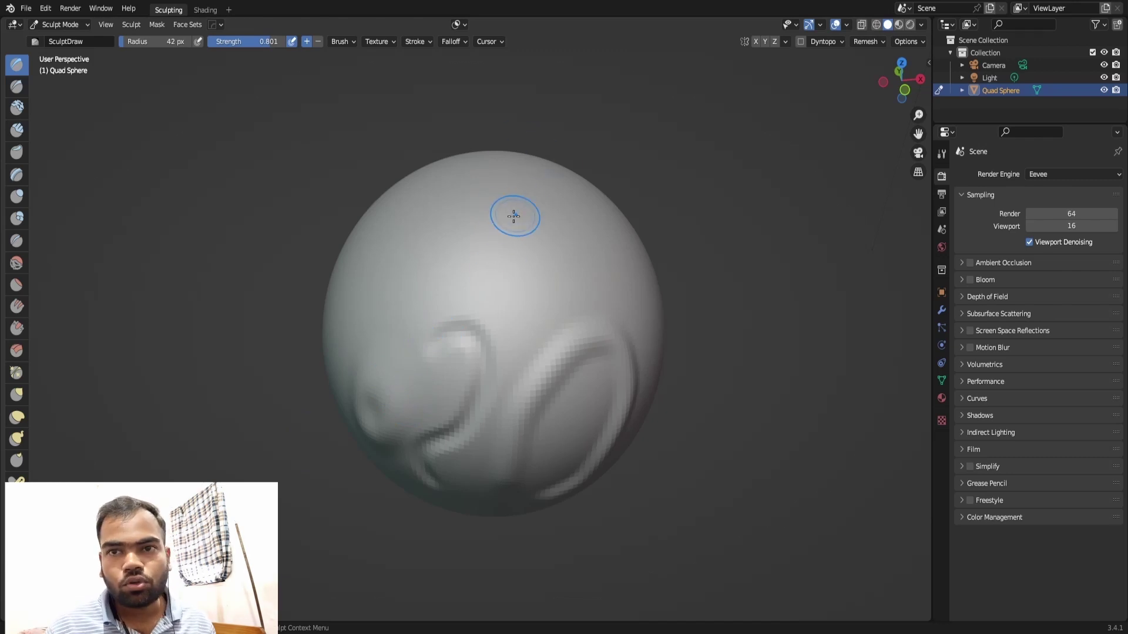
pyautogui.rightClick(449, 276)
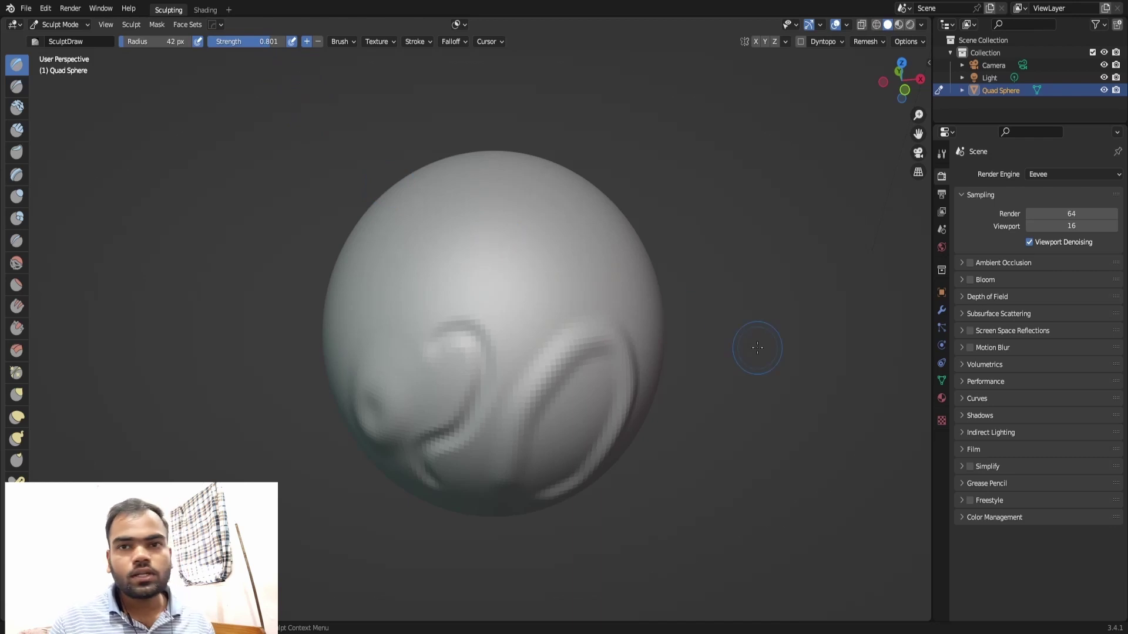
# Build up a raised blob and a small bump near the sphere's top.
pyautogui.moveTo(490, 225); pyautogui.dragTo(496, 229)
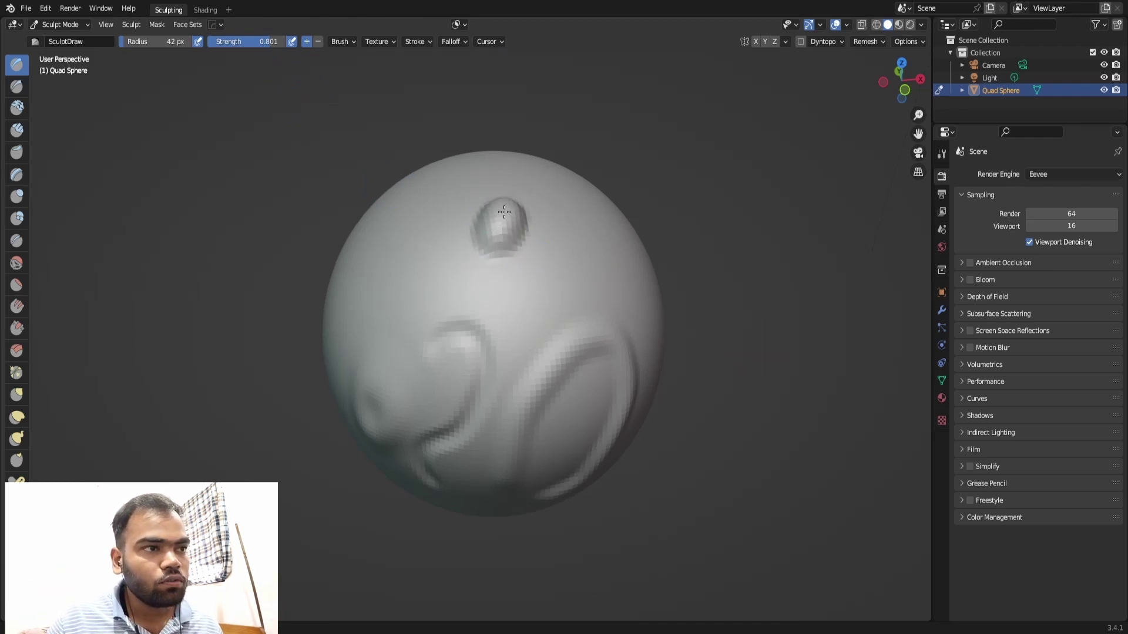
pyautogui.moveTo(504, 211); pyautogui.dragTo(503, 213)
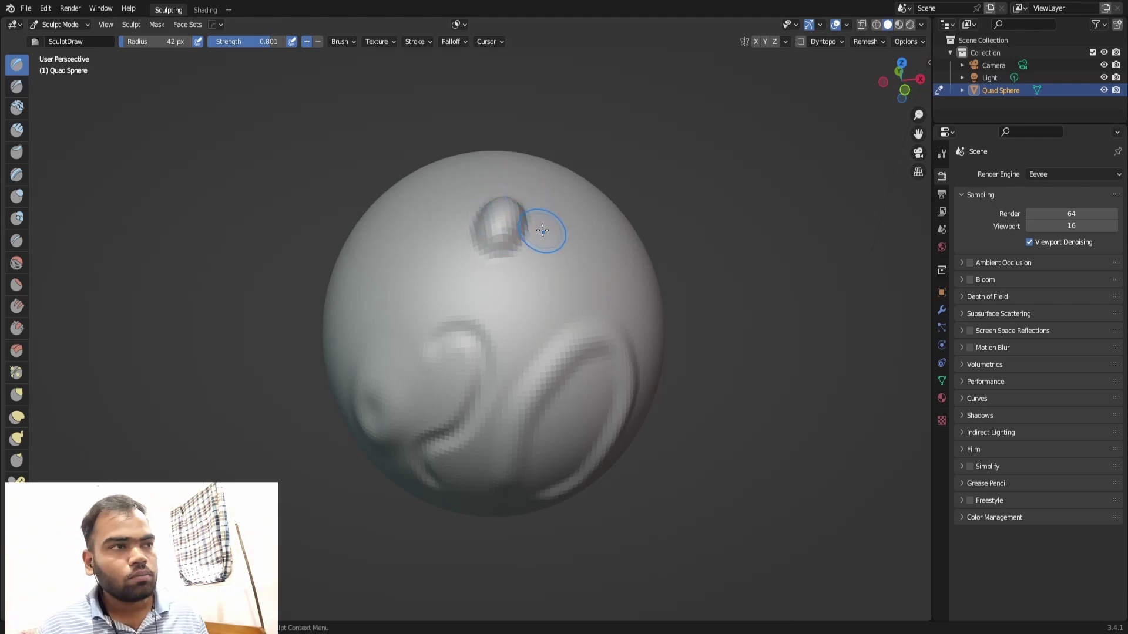
pyautogui.moveTo(549, 269); pyautogui.dragTo(548, 262)
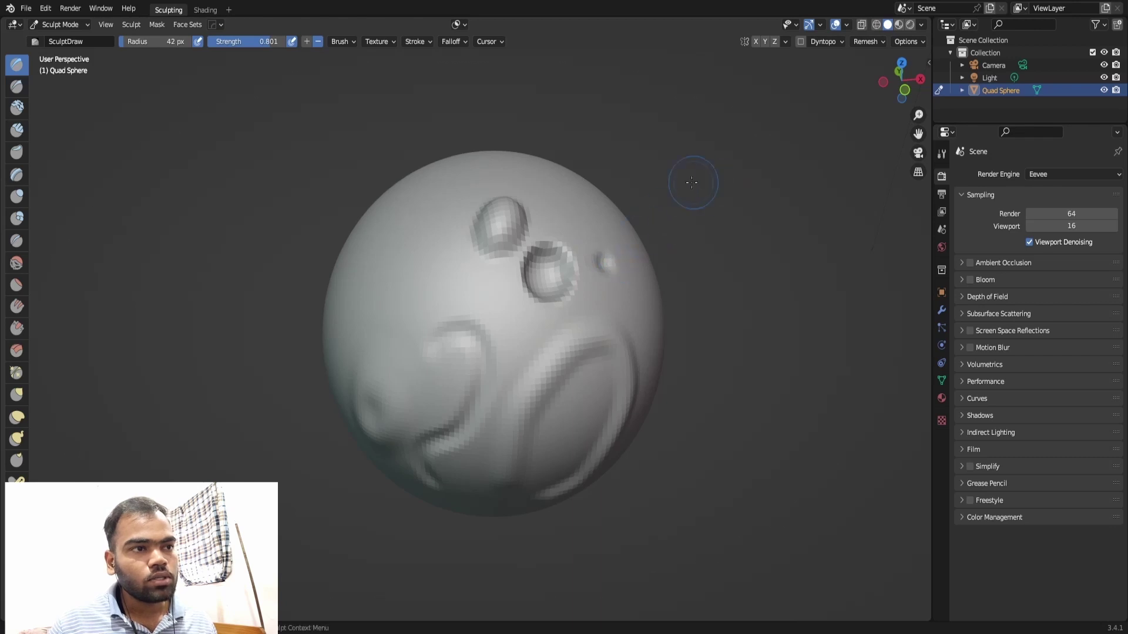
# Sculpt several parallel vertical raised ridges down the sphere's right side.
pyautogui.moveTo(663, 177); pyautogui.dragTo(552, 337, button='middle')
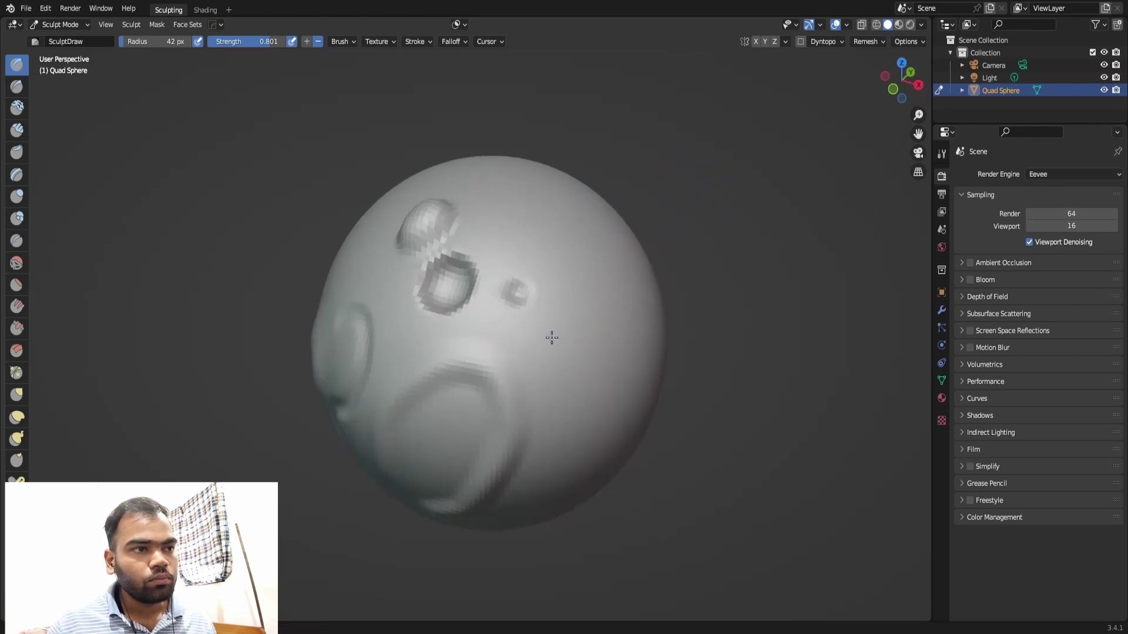
pyautogui.moveTo(581, 241); pyautogui.dragTo(547, 359)
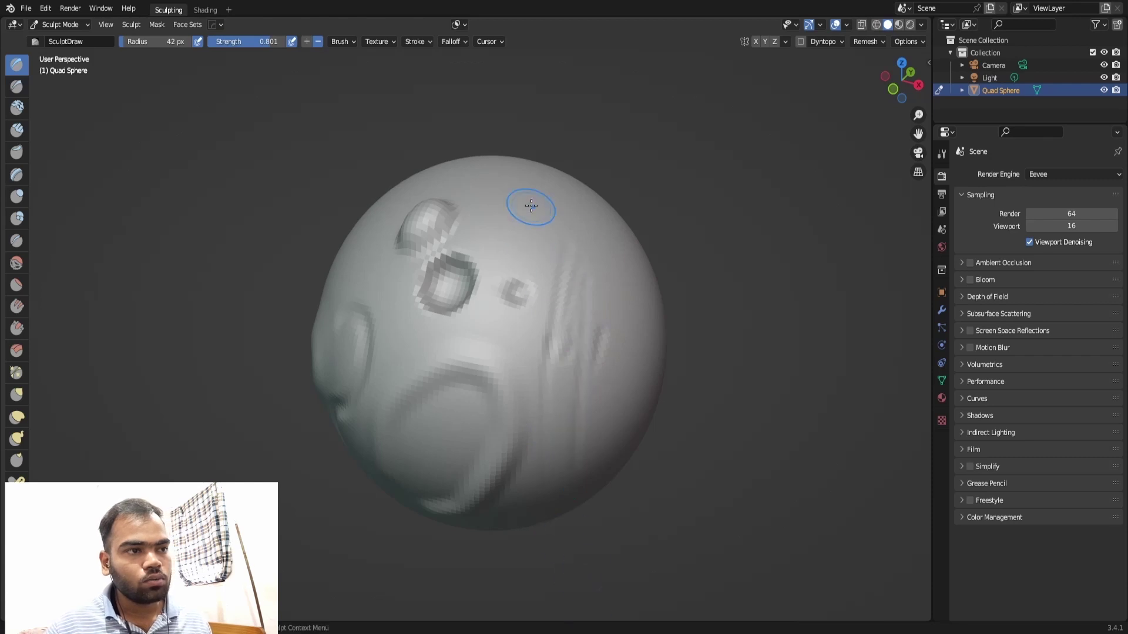
pyautogui.moveTo(538, 197); pyautogui.dragTo(543, 477)
pyautogui.moveTo(584, 214); pyautogui.dragTo(578, 478)
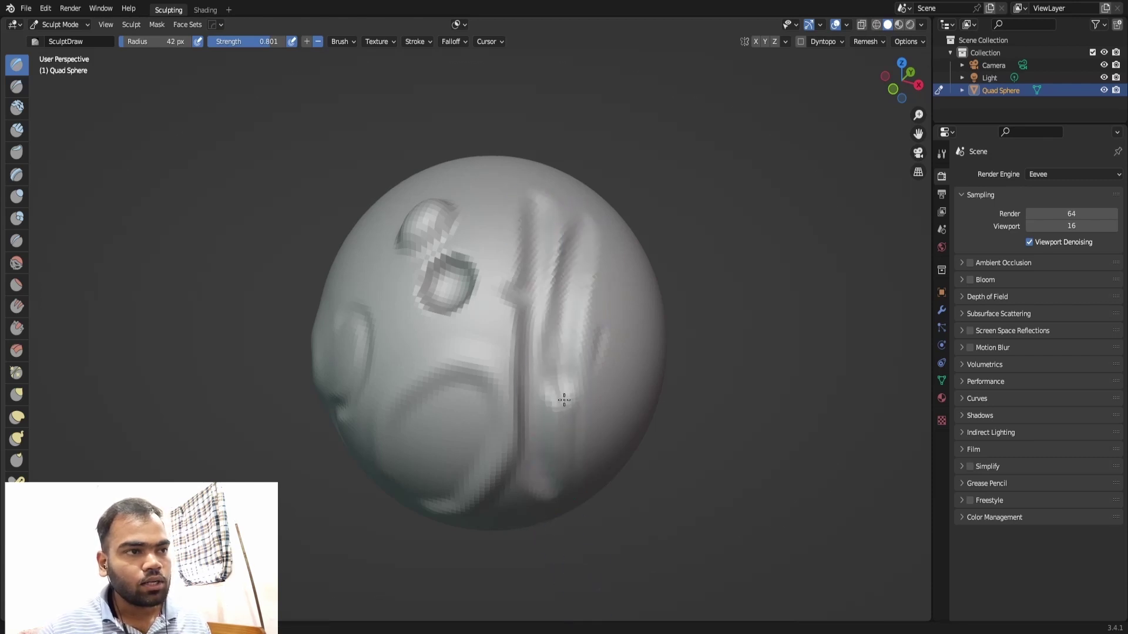
pyautogui.moveTo(621, 271); pyautogui.dragTo(623, 501)
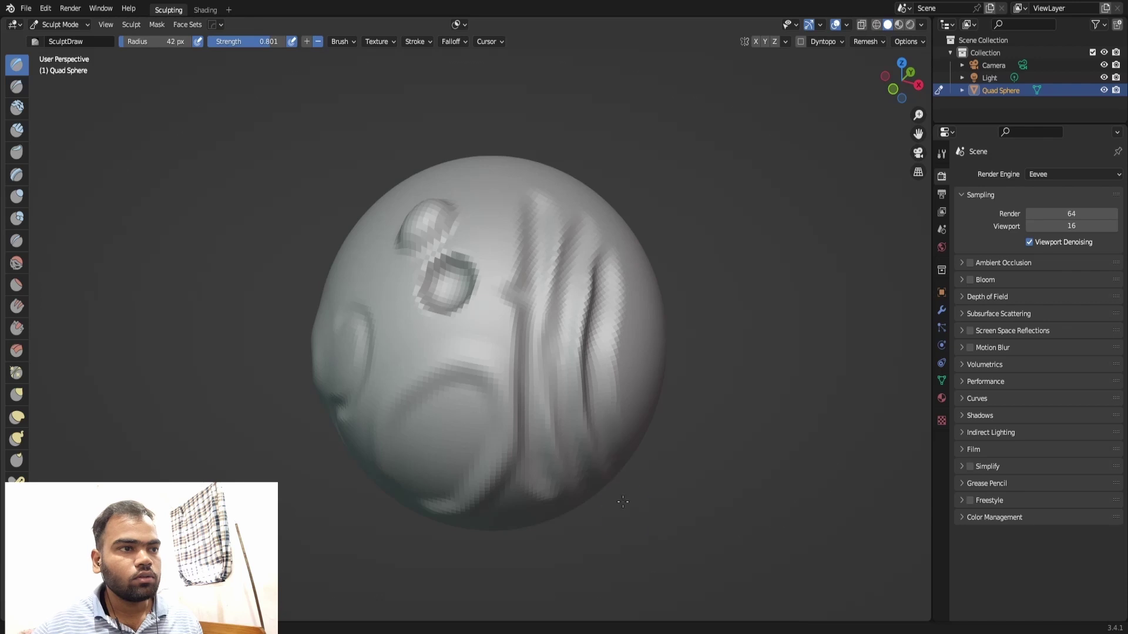
pyautogui.moveTo(623, 268); pyautogui.dragTo(652, 433)
# Orbit to inspect the ridges, then undo the bumps near the top.
pyautogui.moveTo(659, 262); pyautogui.dragTo(660, 189, button='middle')
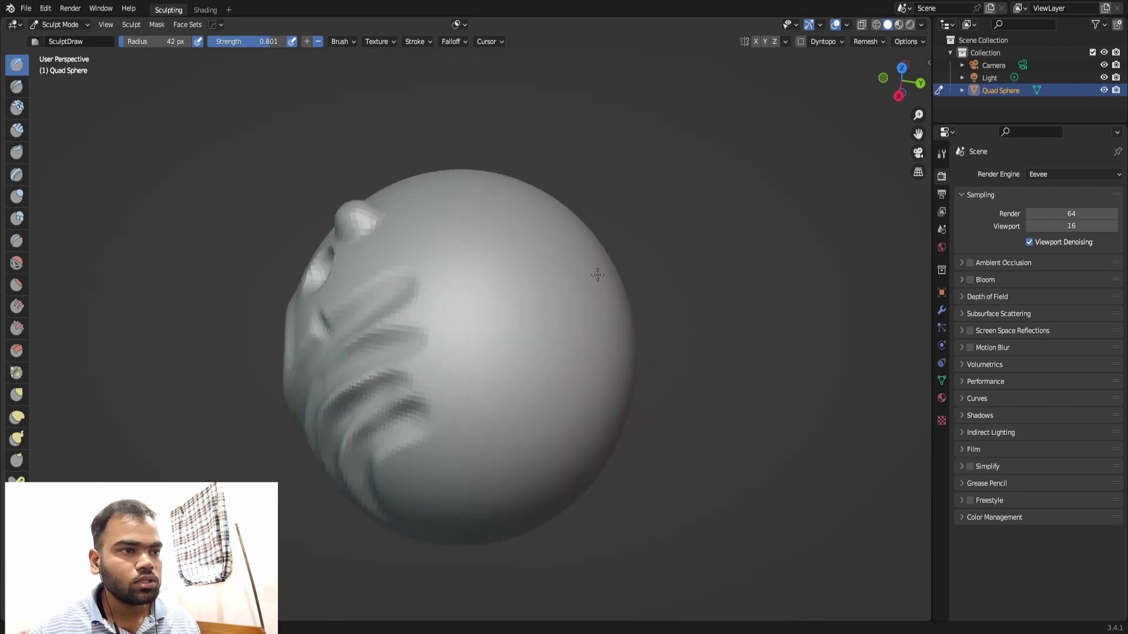
pyautogui.moveTo(507, 289)
pyautogui.mouseDown(button='middle')
pyautogui.moveTo(576, 270)
pyautogui.moveTo(732, 264)
pyautogui.moveTo(479, 212)
pyautogui.moveTo(566, 206)
pyautogui.mouseUp(button='middle')
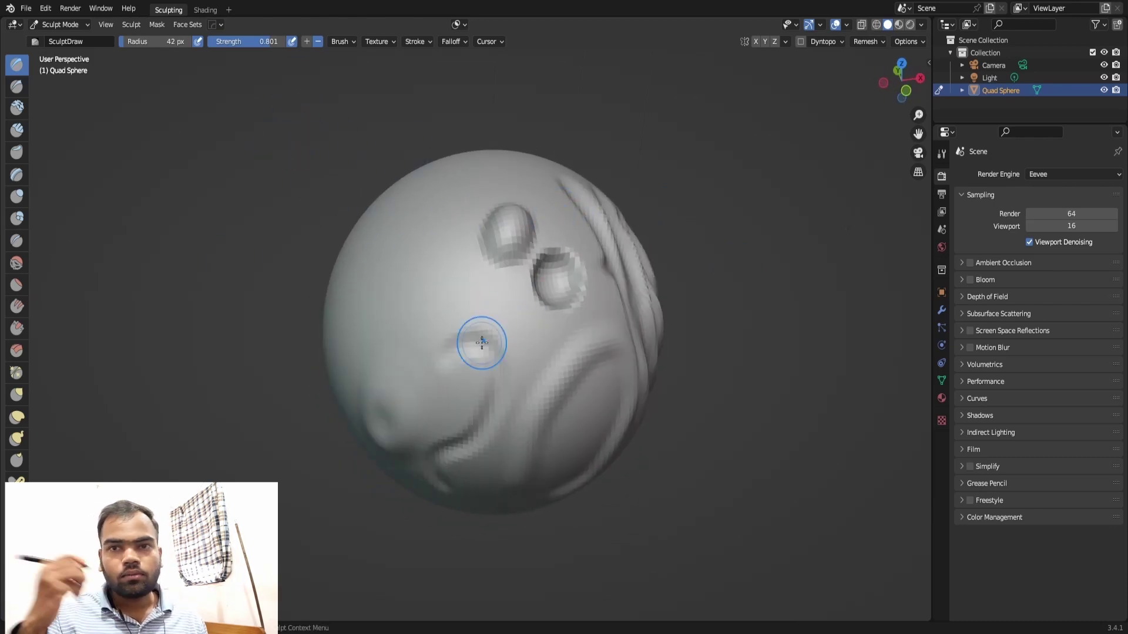
pyautogui.moveTo(592, 214)
pyautogui.mouseDown(button='middle')
pyautogui.moveTo(500, 190)
pyautogui.moveTo(448, 201)
pyautogui.mouseUp(button='middle')
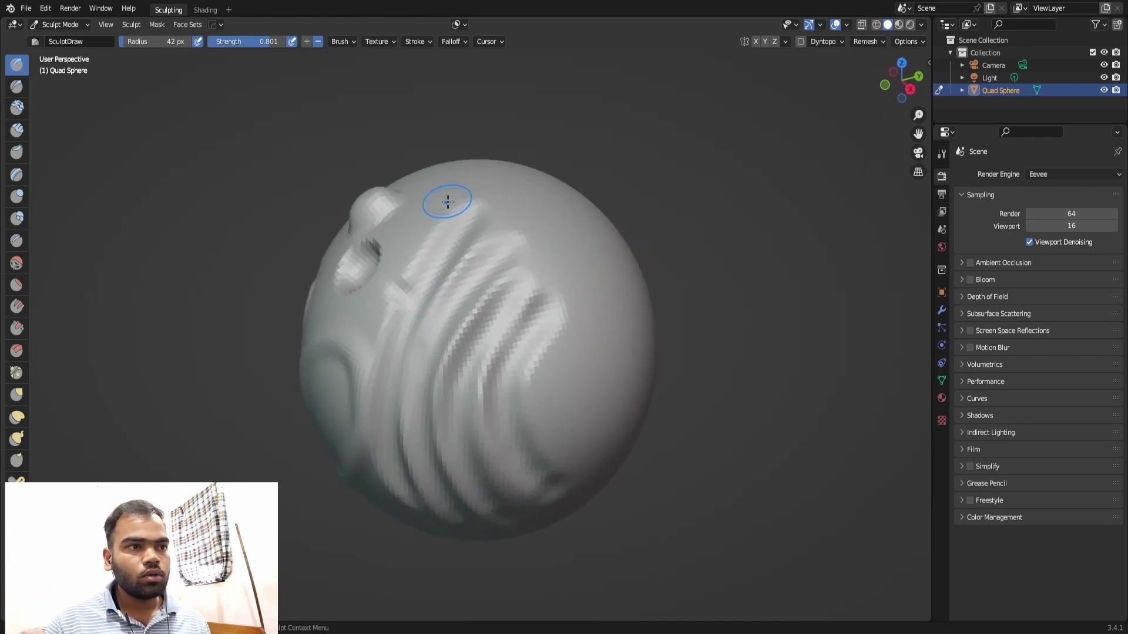
pyautogui.moveTo(538, 239); pyautogui.dragTo(528, 237, button='middle')
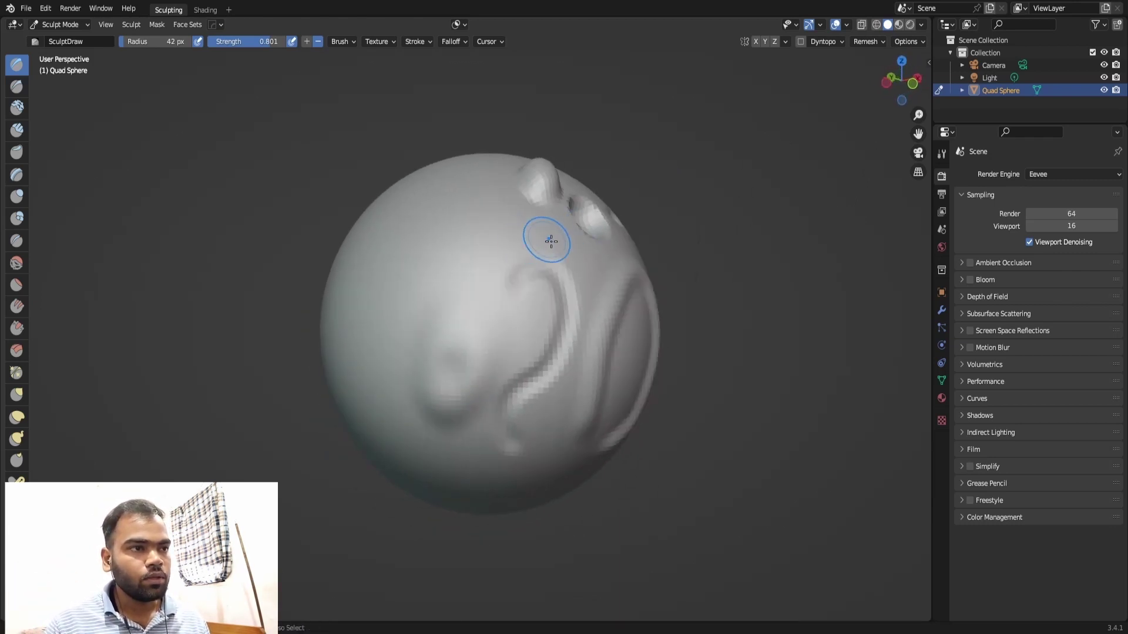
pyautogui.hotkey('ctrl', 'z')
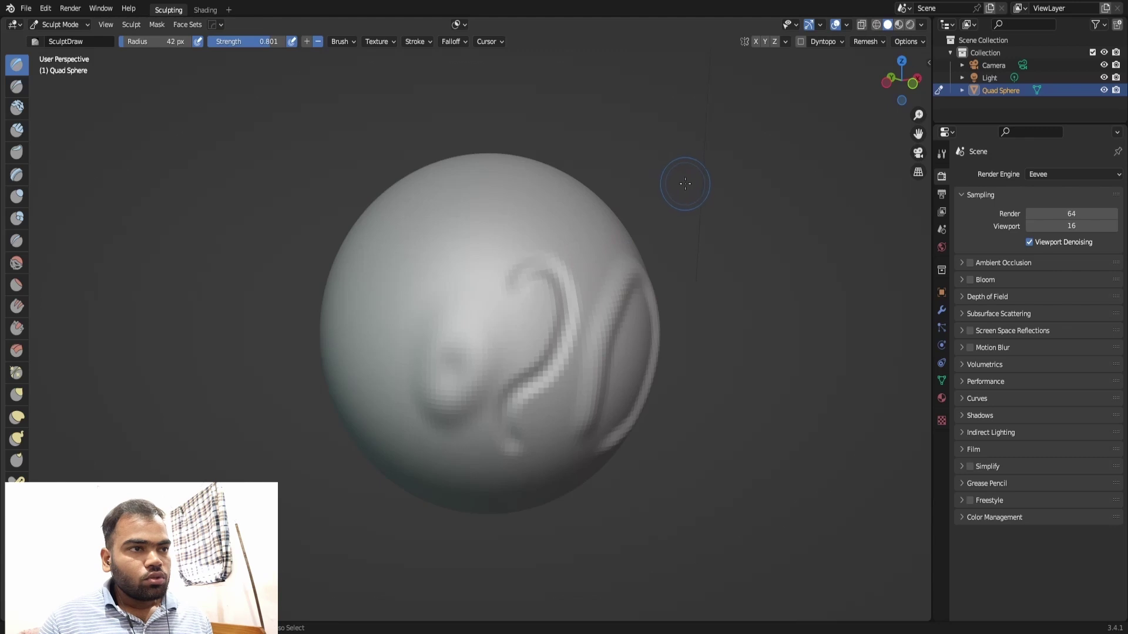
# Undo the remaining earlier strokes, then try a Draw Sharp stroke and undo it.
pyautogui.hotkey('ctrl', 'z')
pyautogui.hotkey('ctrl', 'z')
pyautogui.hotkey('ctrl', 'z')
pyautogui.click(17, 87)
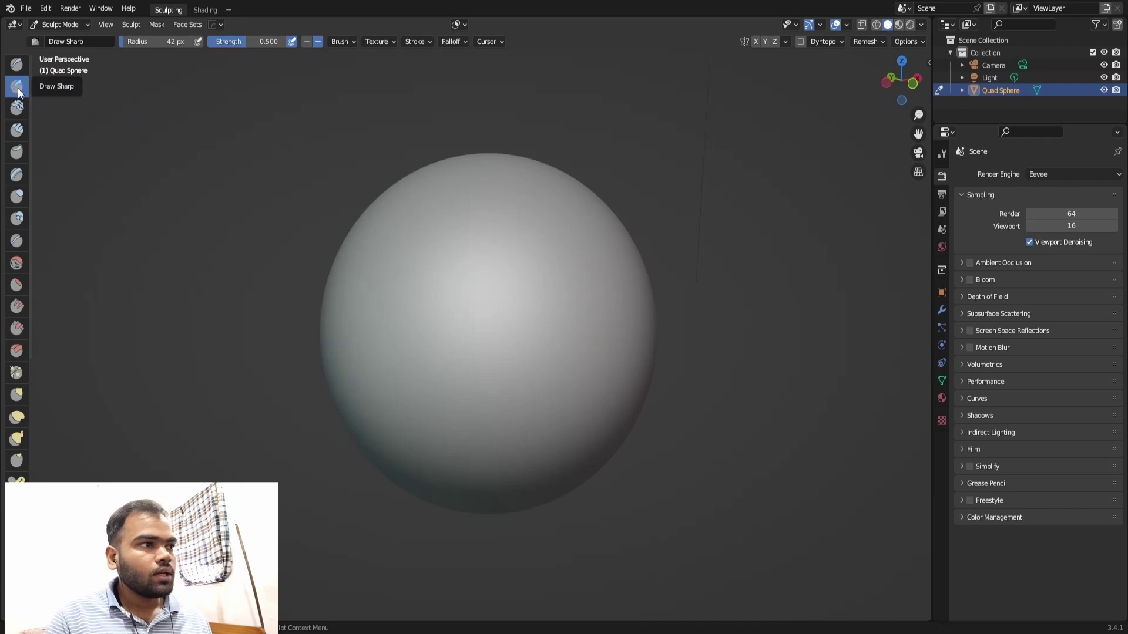
pyautogui.moveTo(470, 250); pyautogui.dragTo(461, 440)
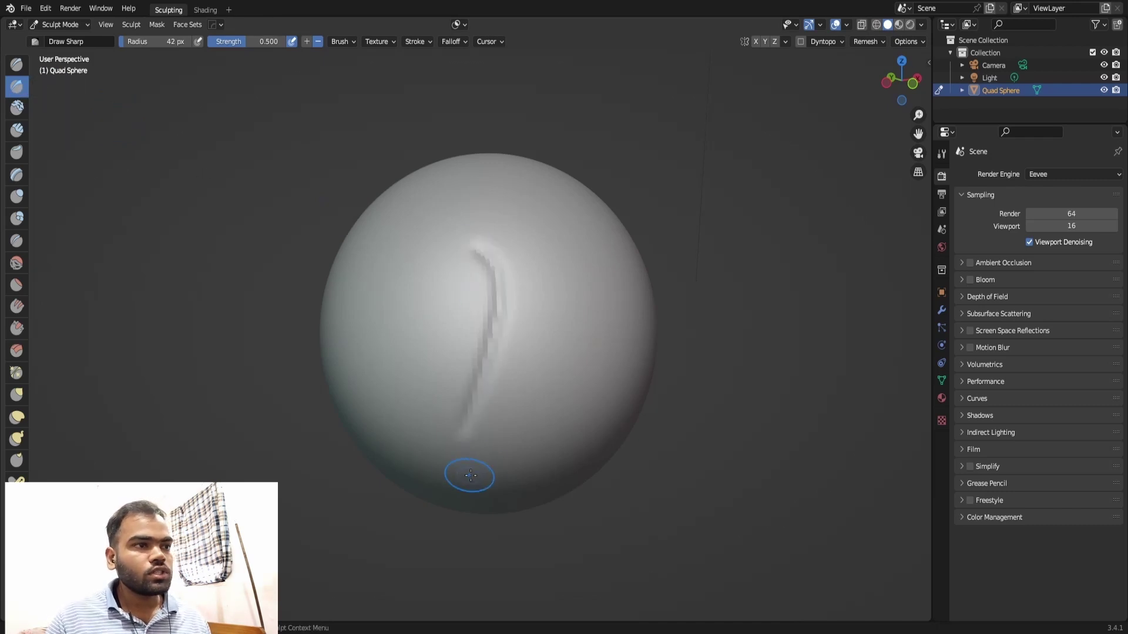
pyautogui.hotkey('ctrl', 'z')
# In the right orthographic view, test a dab with the standard Draw brush and undo it.
pyautogui.moveTo(585, 257)
pyautogui.mouseDown(button='middle')
pyautogui.moveTo(632, 185)
pyautogui.moveTo(665, 91)
pyautogui.mouseUp(button='middle')
pyautogui.press('KP_3')
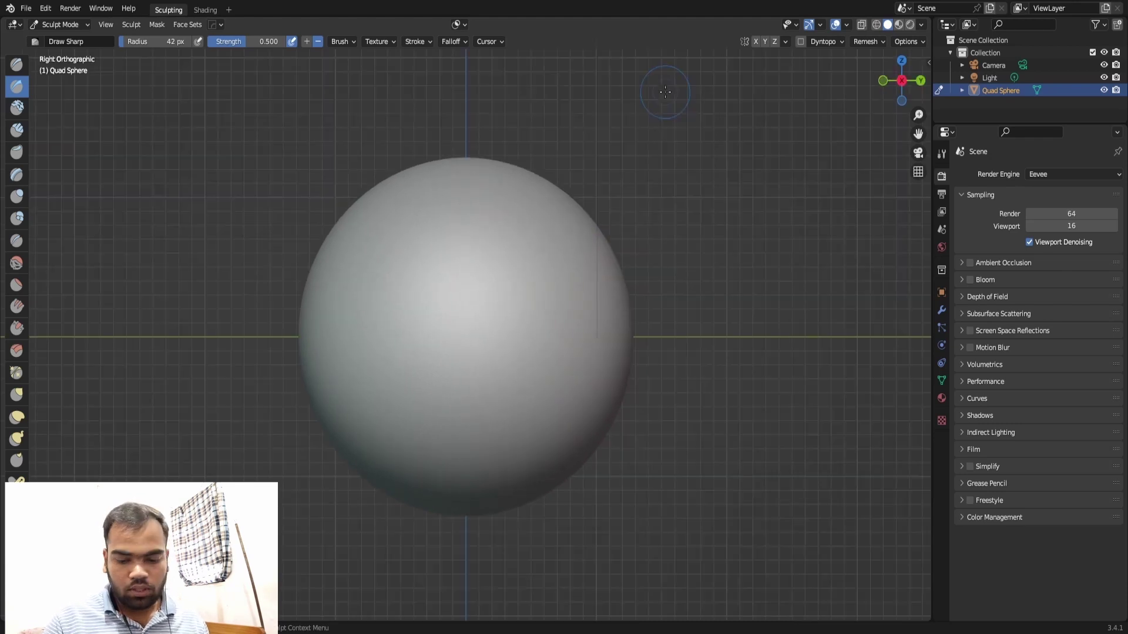
pyautogui.click(16, 66)
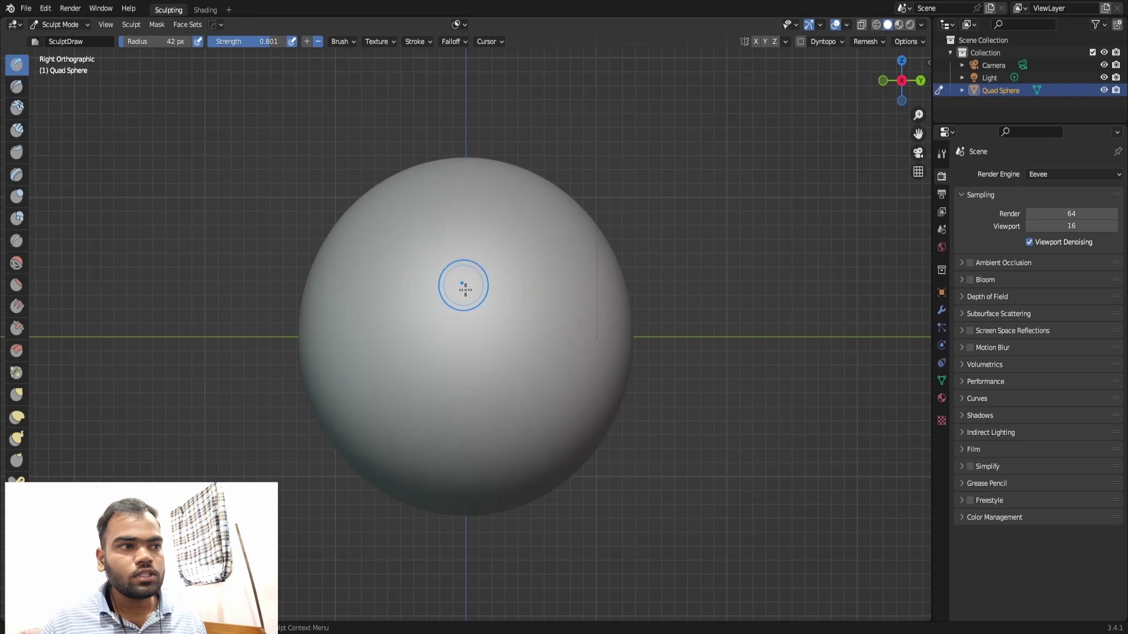
pyautogui.moveTo(470, 299)
pyautogui.mouseDown()
pyautogui.moveTo(488, 286)
pyautogui.moveTo(531, 303)
pyautogui.mouseUp()
pyautogui.hotkey('ctrl', 'z')
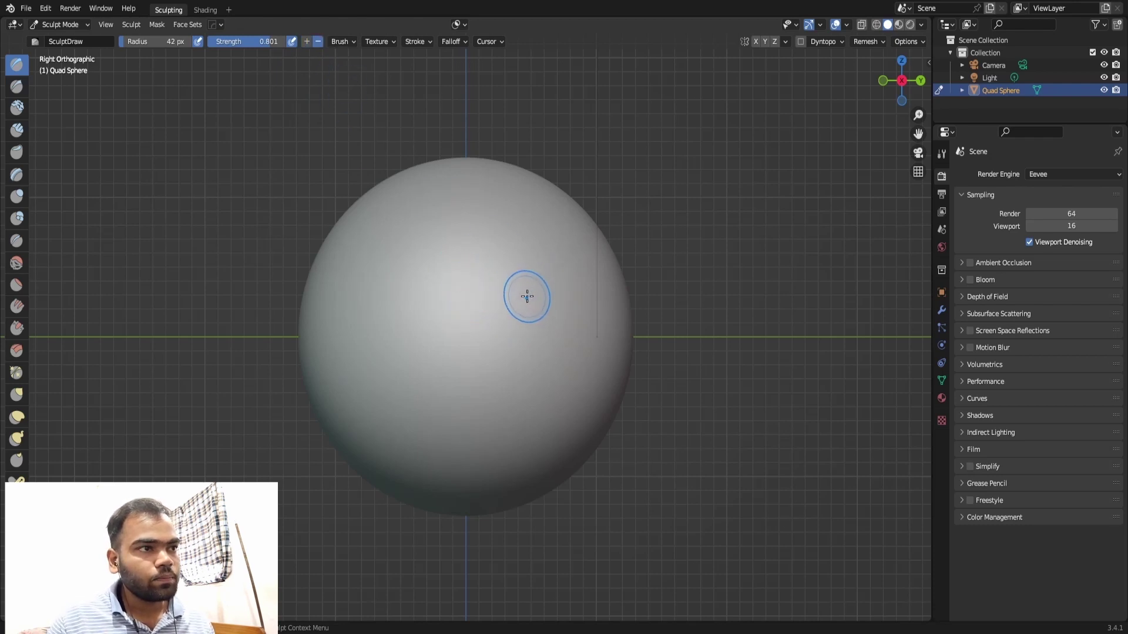
# Enable Y-axis mirroring and sculpt two mirrored eye-socket arches on the sphere's front.
pyautogui.click(765, 41)
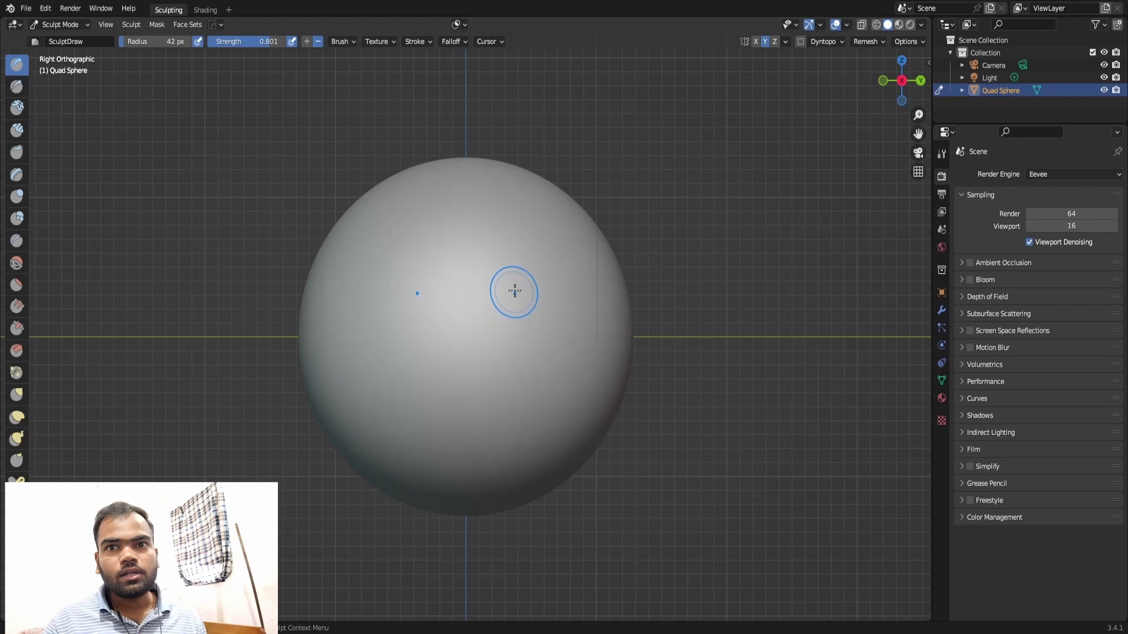
pyautogui.moveTo(498, 296)
pyautogui.mouseDown()
pyautogui.moveTo(529, 288)
pyautogui.moveTo(488, 293)
pyautogui.moveTo(496, 315)
pyautogui.moveTo(512, 296)
pyautogui.moveTo(528, 308)
pyautogui.moveTo(517, 315)
pyautogui.moveTo(545, 302)
pyautogui.moveTo(546, 280)
pyautogui.moveTo(544, 303)
pyautogui.moveTo(564, 300)
pyautogui.moveTo(516, 315)
pyautogui.moveTo(554, 309)
pyautogui.moveTo(508, 276)
pyautogui.moveTo(493, 311)
pyautogui.moveTo(505, 344)
pyautogui.moveTo(550, 303)
pyautogui.moveTo(514, 301)
pyautogui.moveTo(504, 316)
pyautogui.mouseUp()
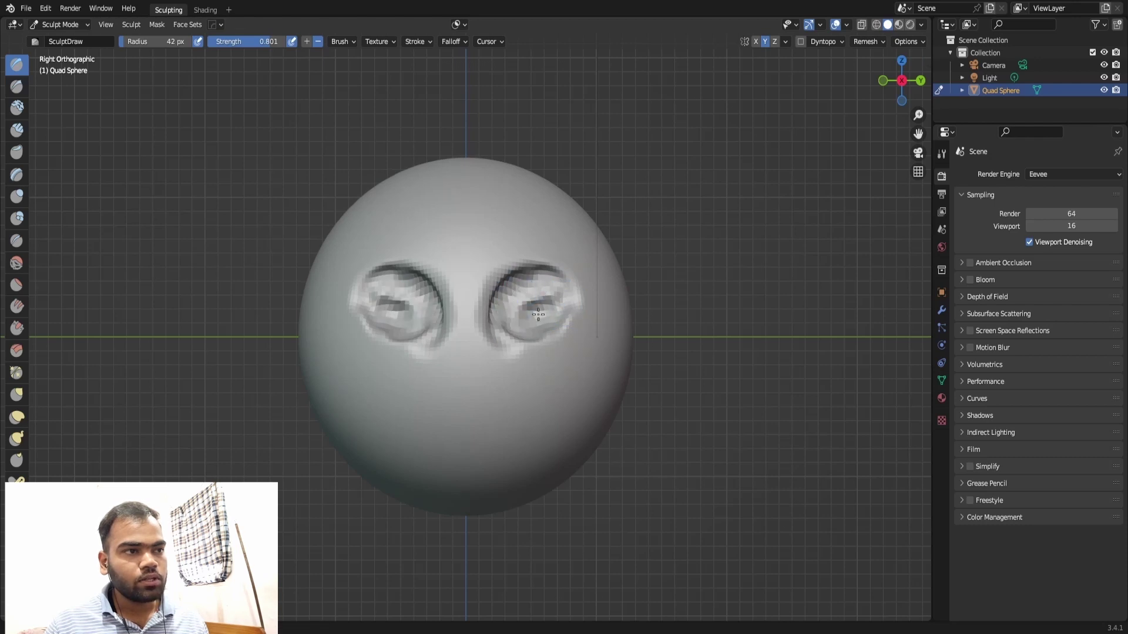
pyautogui.moveTo(553, 252); pyautogui.dragTo(557, 259, button='middle')
pyautogui.scroll(2, 558, 258)
# Rework and smooth both eye sockets, then revert to the deeper carved sockets.
pyautogui.moveTo(535, 246)
pyautogui.mouseDown()
pyautogui.moveTo(497, 235)
pyautogui.moveTo(611, 211)
pyautogui.moveTo(531, 205)
pyautogui.moveTo(596, 264)
pyautogui.moveTo(455, 166)
pyautogui.moveTo(292, 272)
pyautogui.moveTo(305, 235)
pyautogui.moveTo(564, 257)
pyautogui.mouseUp()
pyautogui.hotkey('ctrl', 'z')
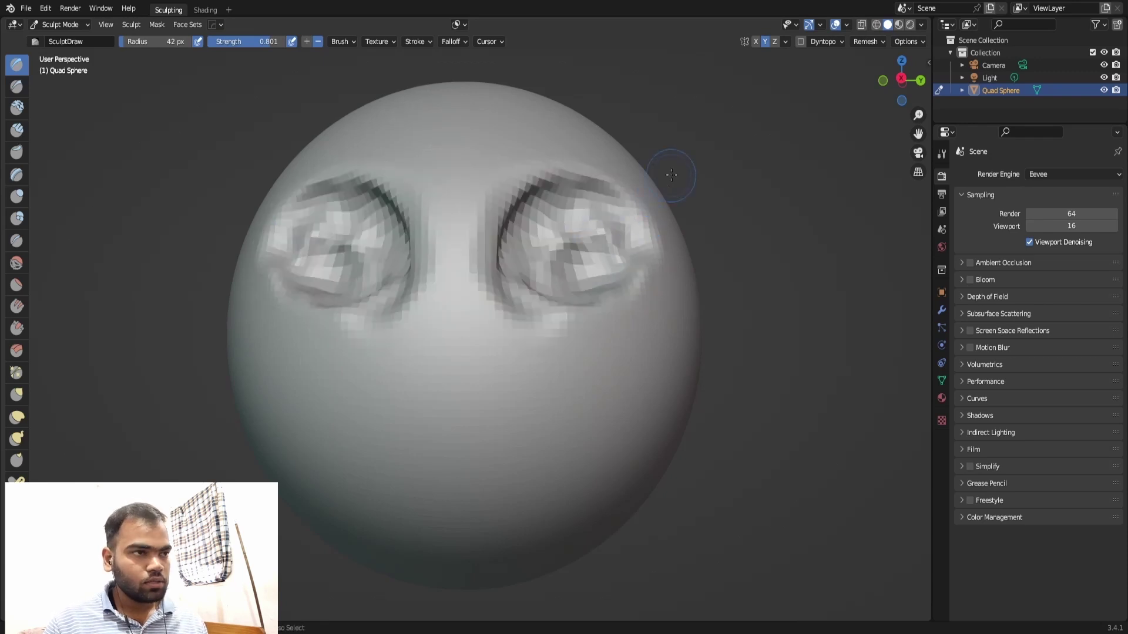
pyautogui.hotkey('ctrl', 'shift', 'z')
pyautogui.hotkey('ctrl', 'shift', 'z')
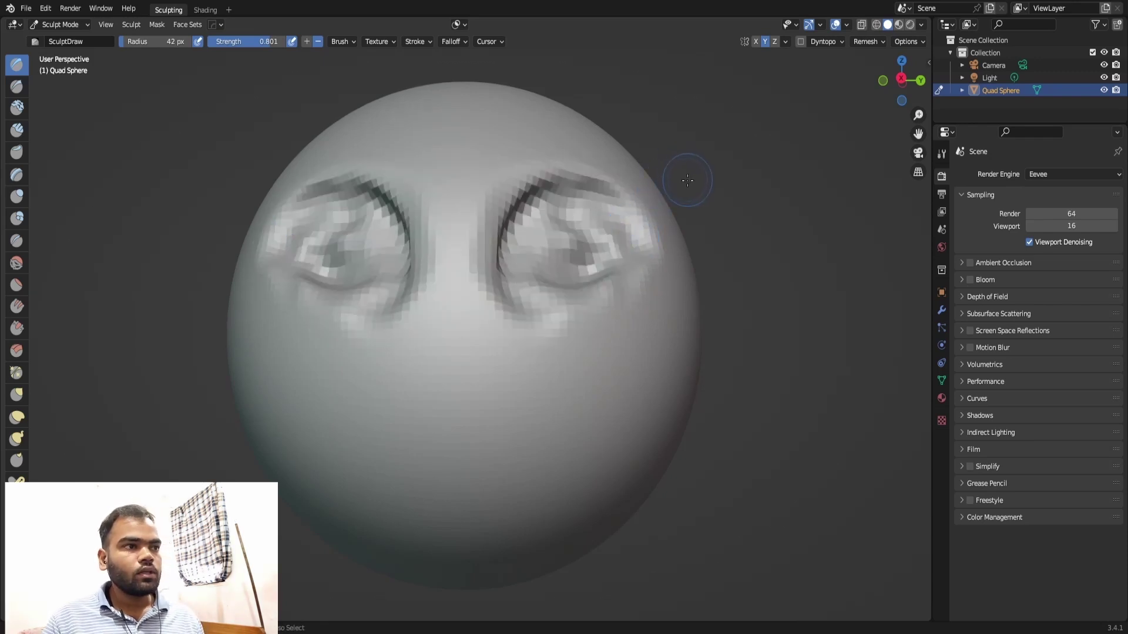
pyautogui.hotkey('ctrl', 'shift', 'z')
pyautogui.hotkey('ctrl', 'shift', 'z')
pyautogui.keyDown('shift'); pyautogui.moveTo(637, 195); pyautogui.dragTo(646, 176); pyautogui.keyUp('shift')
pyautogui.hotkey('ctrl', 'z')
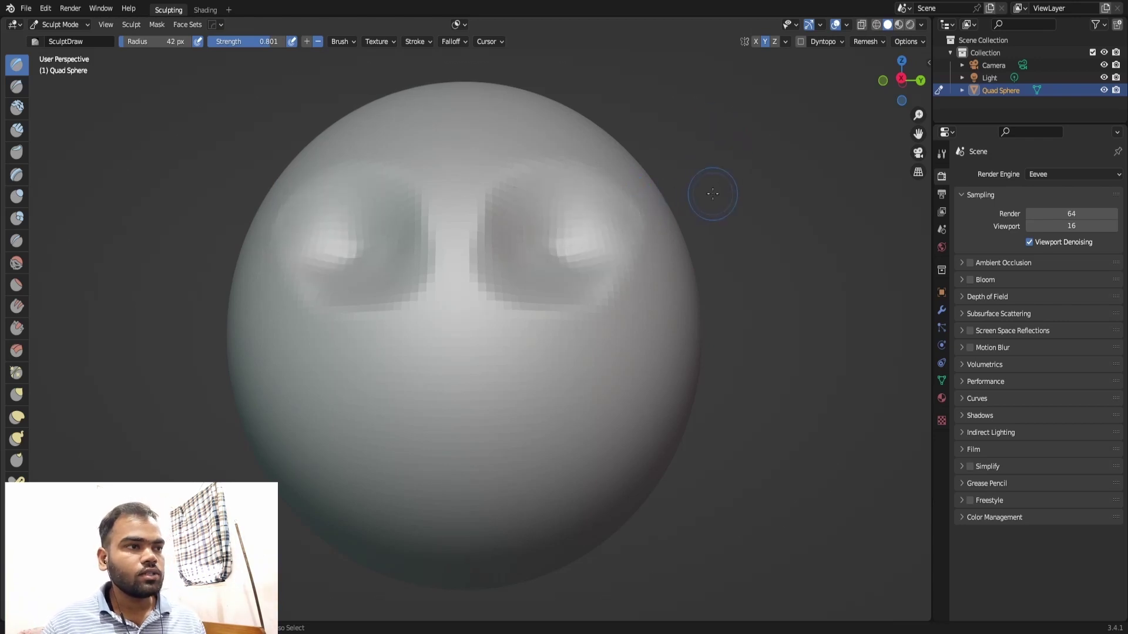
pyautogui.hotkey('ctrl', 'z')
pyautogui.hotkey('ctrl', 'z')
pyautogui.click(26, 8)
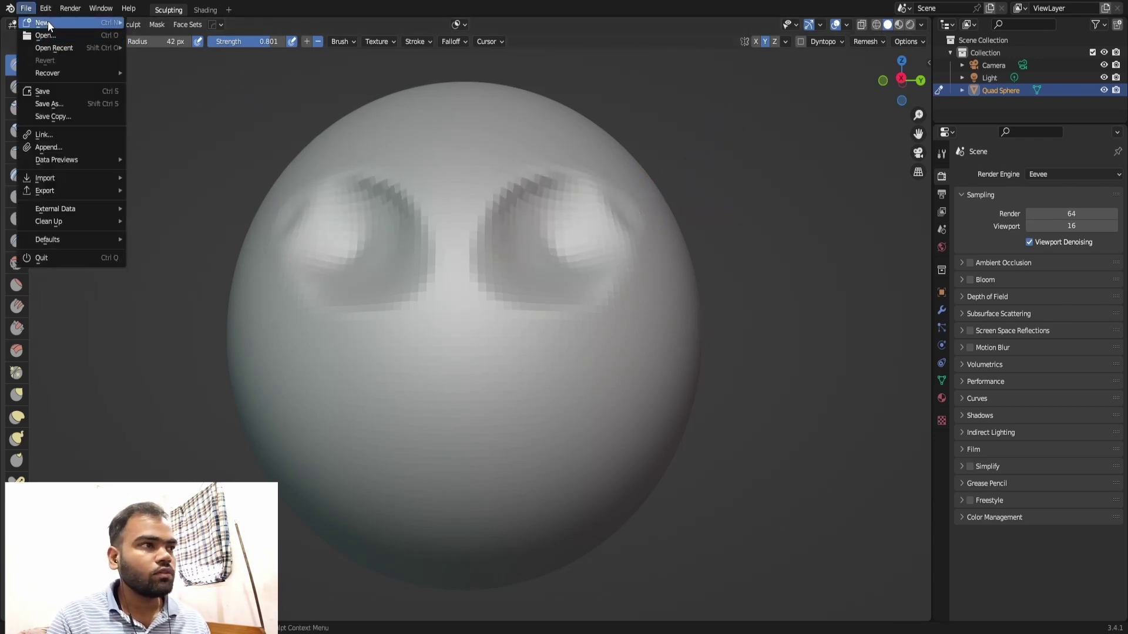
# Start a new Sculpting file without saving the old one and view the sphere from the right.
pyautogui.moveTo(42, 22)
pyautogui.click(151, 50)
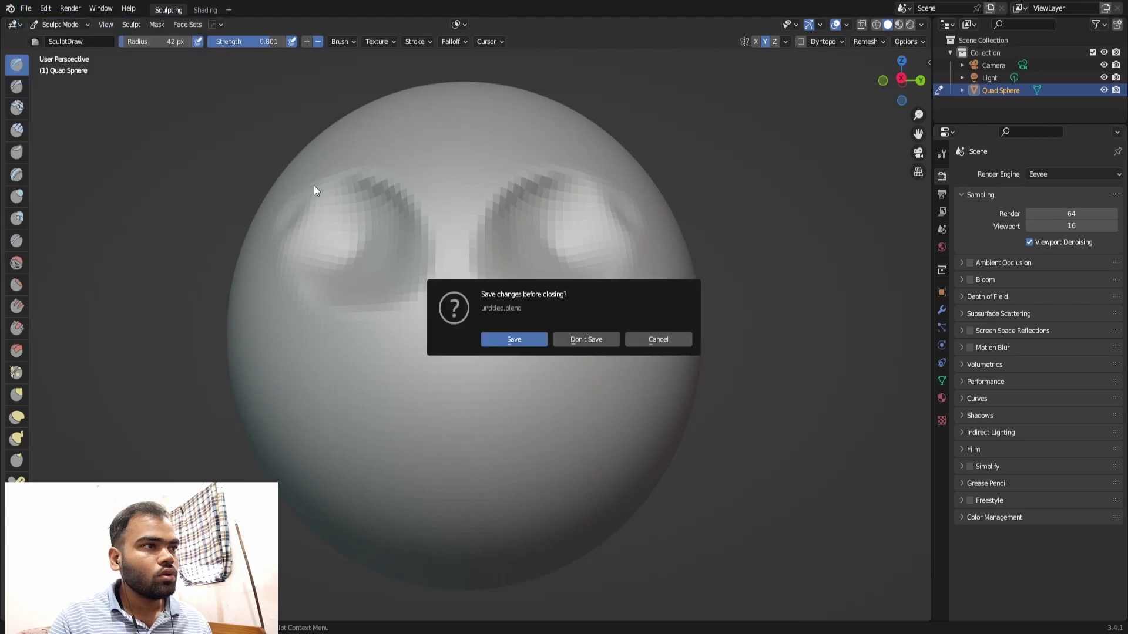
pyautogui.click(589, 341)
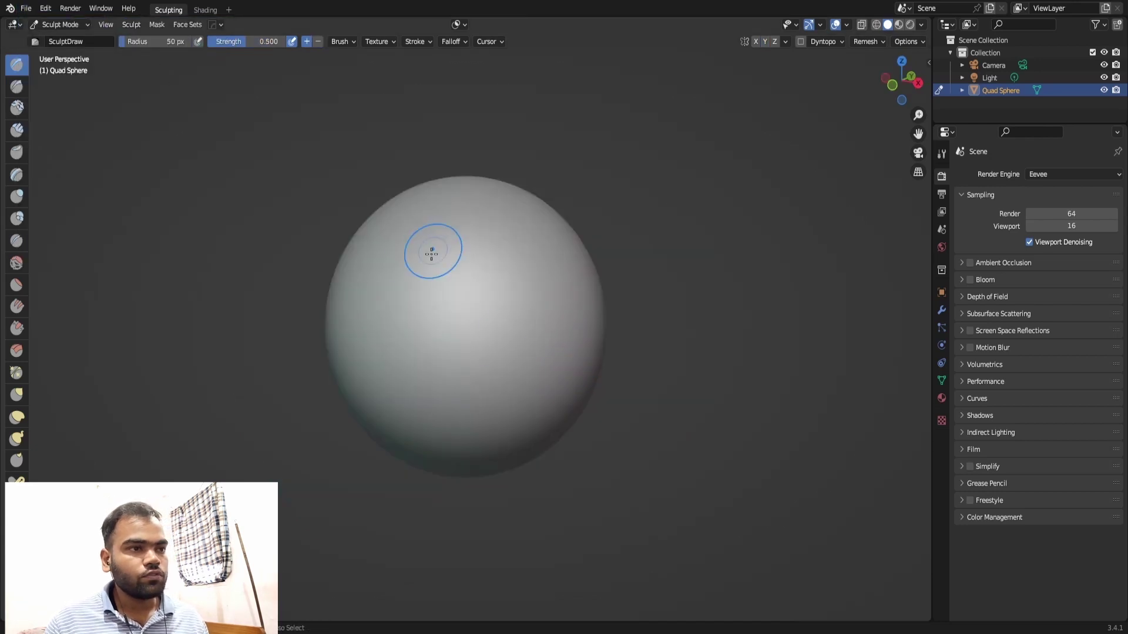
pyautogui.scroll(1, 424, 257)
pyautogui.press('KP_3')
pyautogui.scroll(-2, 479, 340)
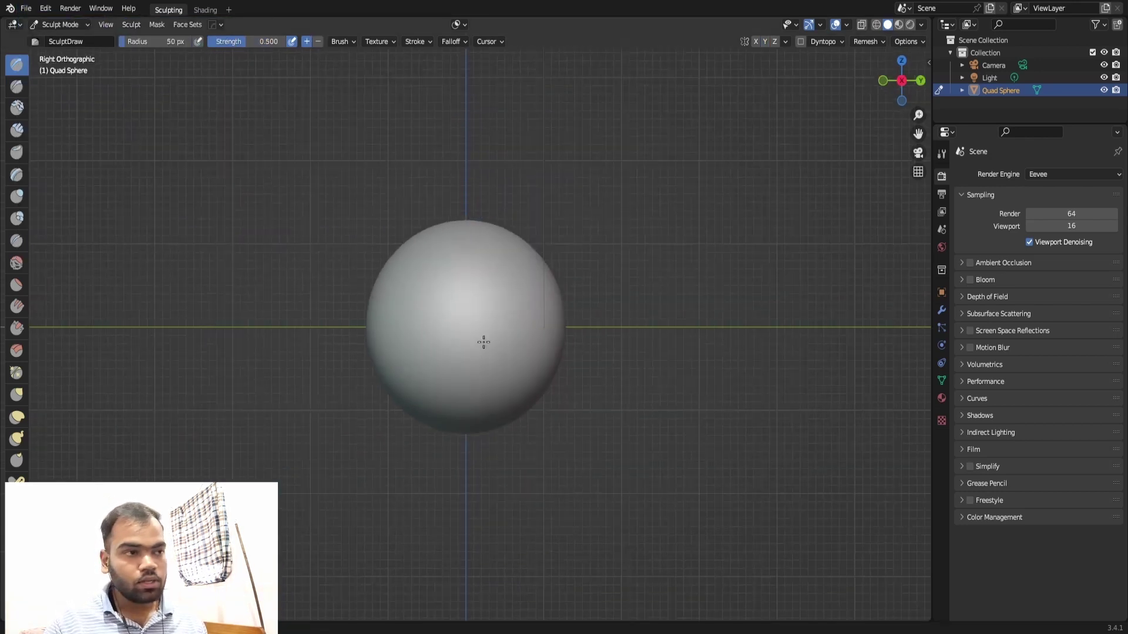
pyautogui.scroll(3, 554, 290)
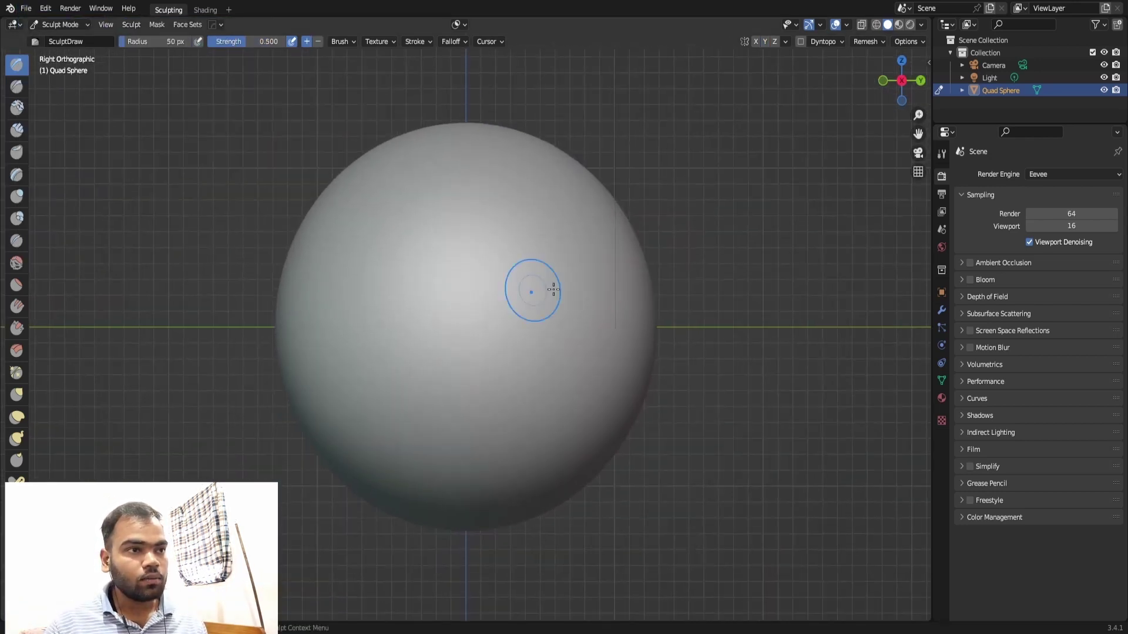
# Enable Dynamic Topology, accepting the vertex data warning.
pyautogui.click(801, 41)
pyautogui.click(784, 78)
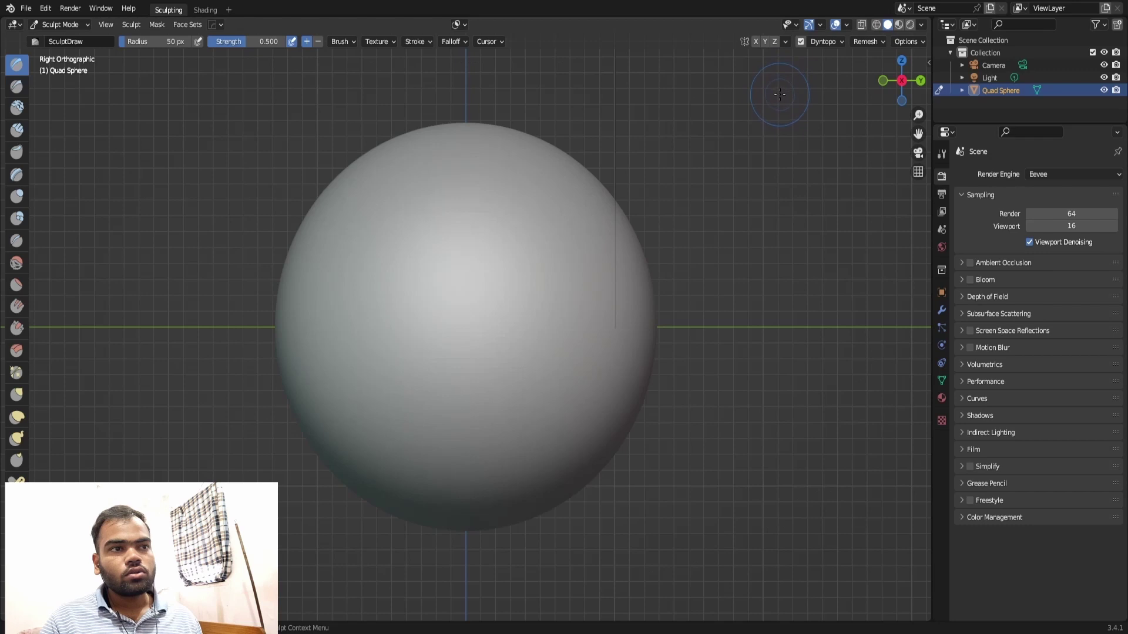
pyautogui.click(840, 41)
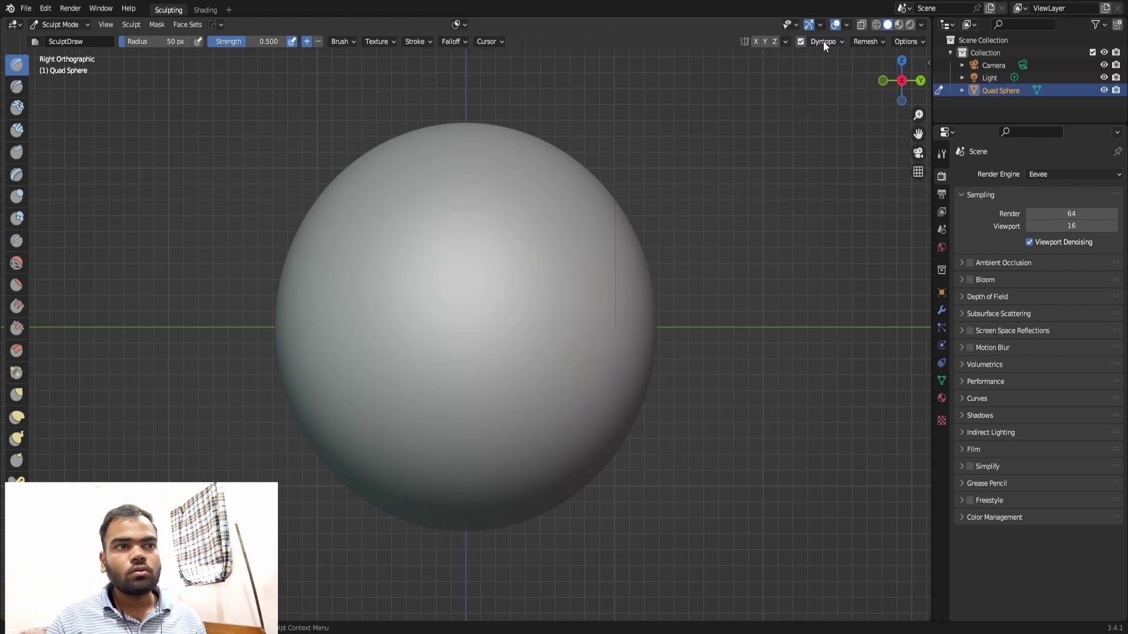
# Switch the dynamic topology detailing method to Constant Detail.
pyautogui.click(828, 41)
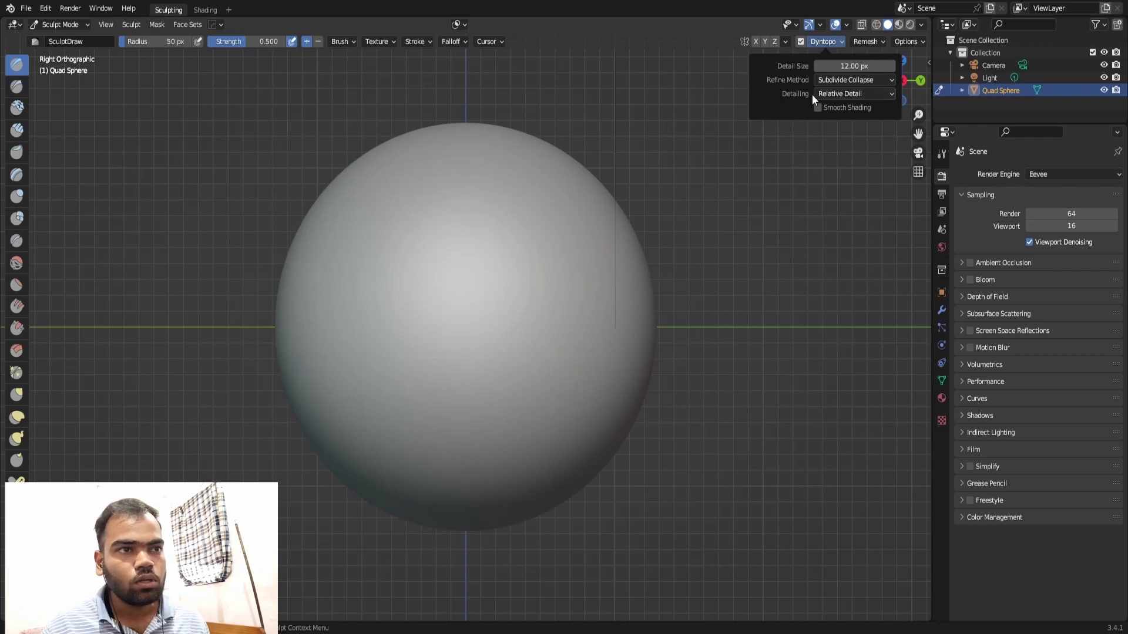
pyautogui.click(846, 94)
pyautogui.click(857, 121)
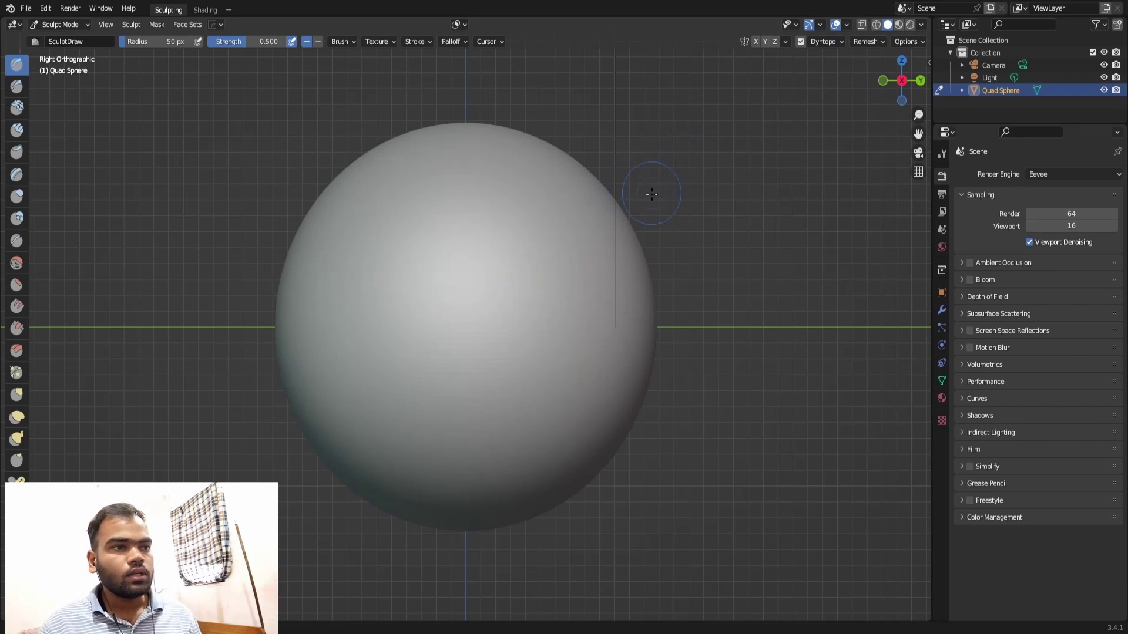
pyautogui.keyDown('shift'); pyautogui.moveTo(545, 193); pyautogui.dragTo(571, 218, button='middle'); pyautogui.keyUp('shift')
pyautogui.scroll(2, 571, 217)
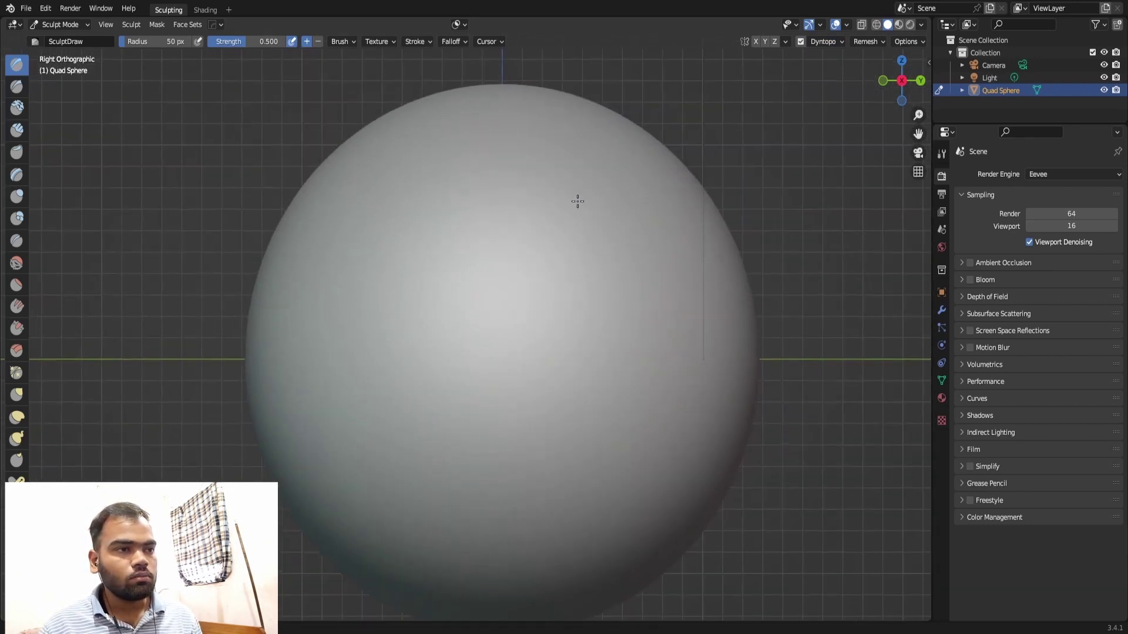
pyautogui.keyDown('shift'); pyautogui.scroll(-1, 454, 295); pyautogui.keyUp('shift')
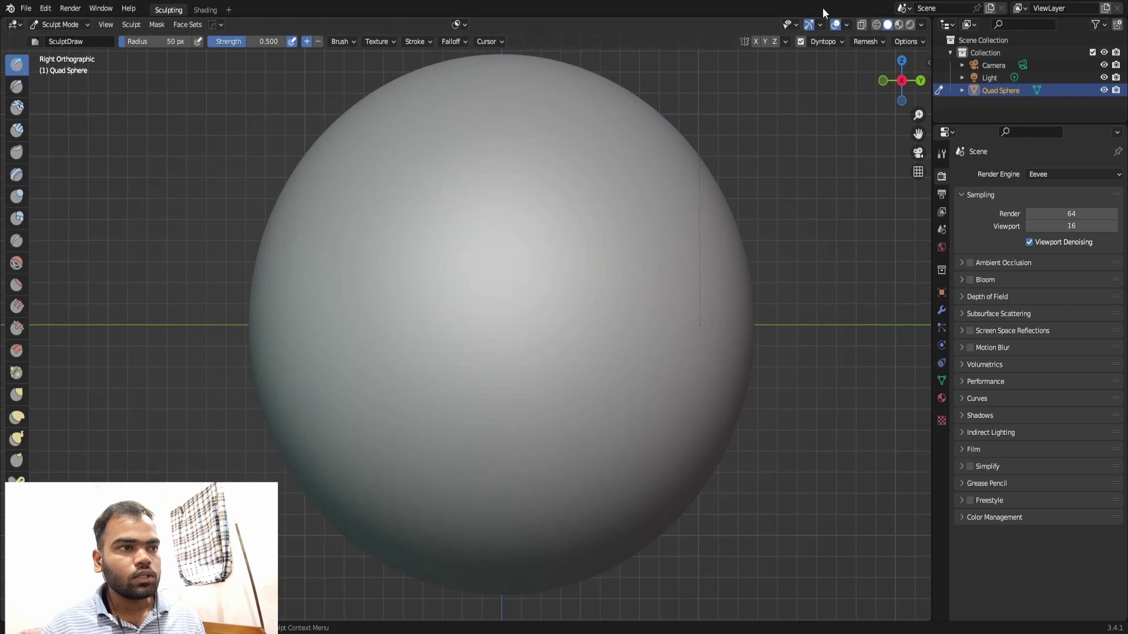
# Set the constant detail resolution, leaving it at 2.00.
pyautogui.click(821, 42)
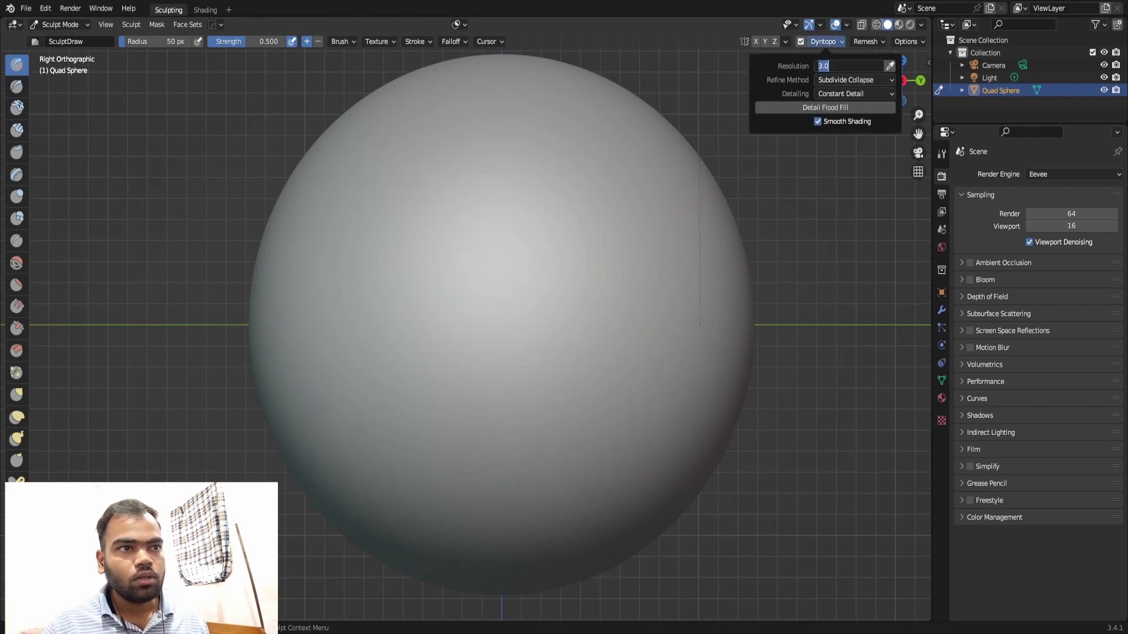
pyautogui.write('5')
pyautogui.press('Return')
pyautogui.moveTo(693, 194); pyautogui.dragTo(773, 138, button='middle')
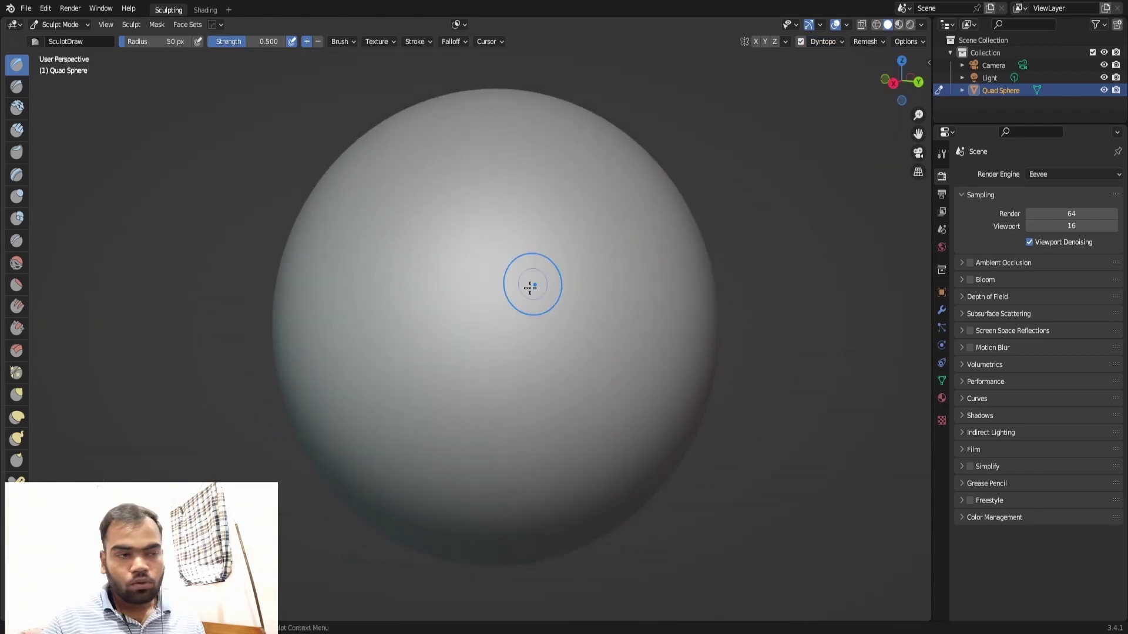
pyautogui.click(824, 42)
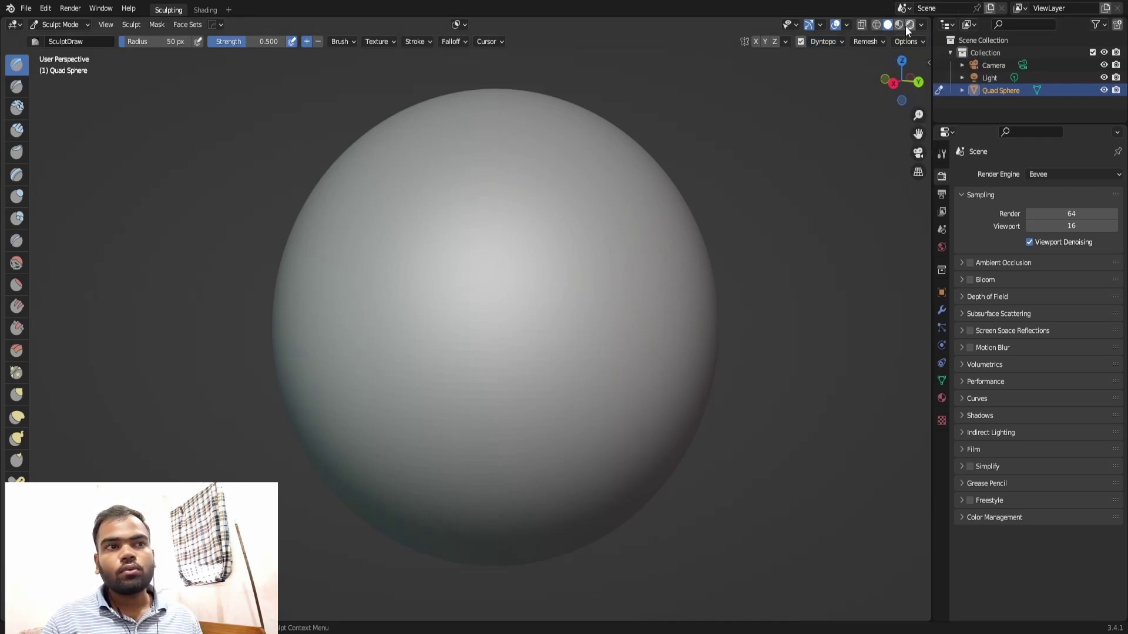
pyautogui.click(840, 41)
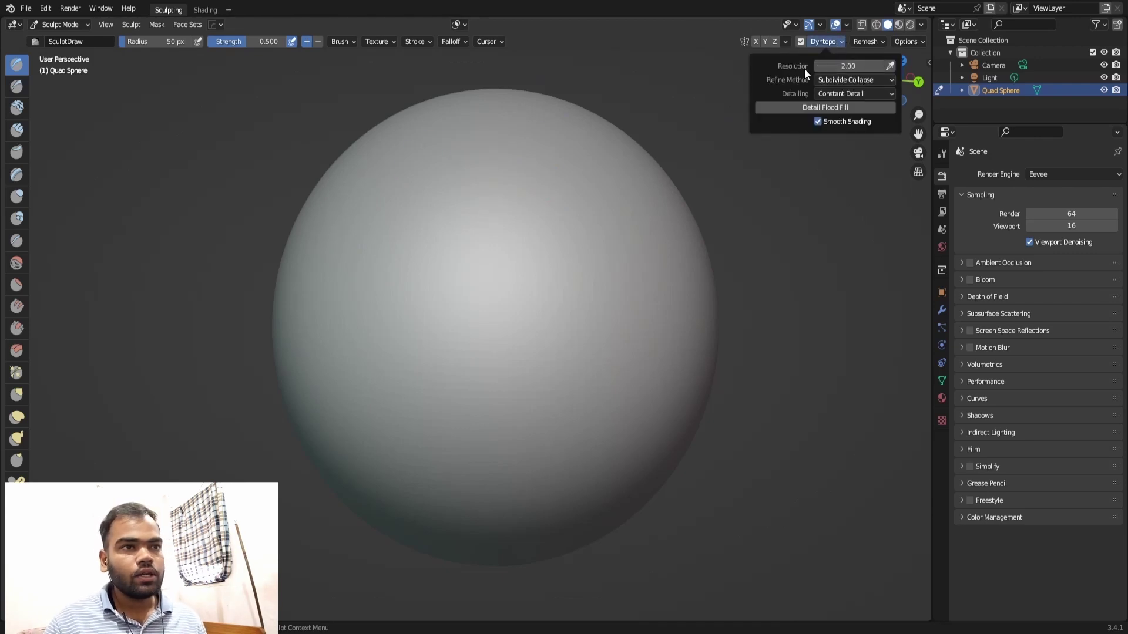
# Sculpt coarse test strokes on the sphere's upper centre and inspect the faceted result.
pyautogui.moveTo(506, 264)
pyautogui.mouseDown()
pyautogui.moveTo(486, 323)
pyautogui.moveTo(491, 156)
pyautogui.moveTo(521, 417)
pyautogui.moveTo(448, 272)
pyautogui.moveTo(588, 294)
pyautogui.moveTo(390, 227)
pyautogui.moveTo(338, 321)
pyautogui.moveTo(544, 291)
pyautogui.mouseUp()
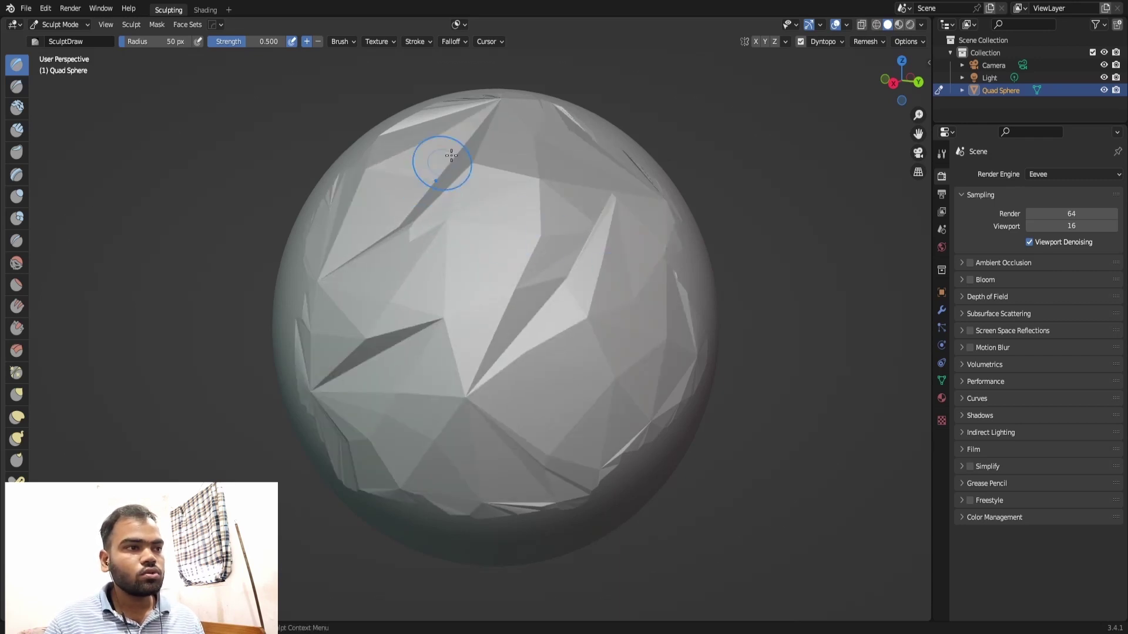
pyautogui.moveTo(691, 256)
pyautogui.mouseDown(button='middle')
pyautogui.moveTo(644, 292)
pyautogui.moveTo(468, 294)
pyautogui.moveTo(621, 352)
pyautogui.moveTo(527, 283)
pyautogui.mouseUp(button='middle')
pyautogui.scroll(3, 528, 283)
pyautogui.moveTo(529, 239)
pyautogui.mouseDown(button='middle')
pyautogui.moveTo(391, 262)
pyautogui.moveTo(423, 242)
pyautogui.moveTo(350, 165)
pyautogui.mouseUp(button='middle')
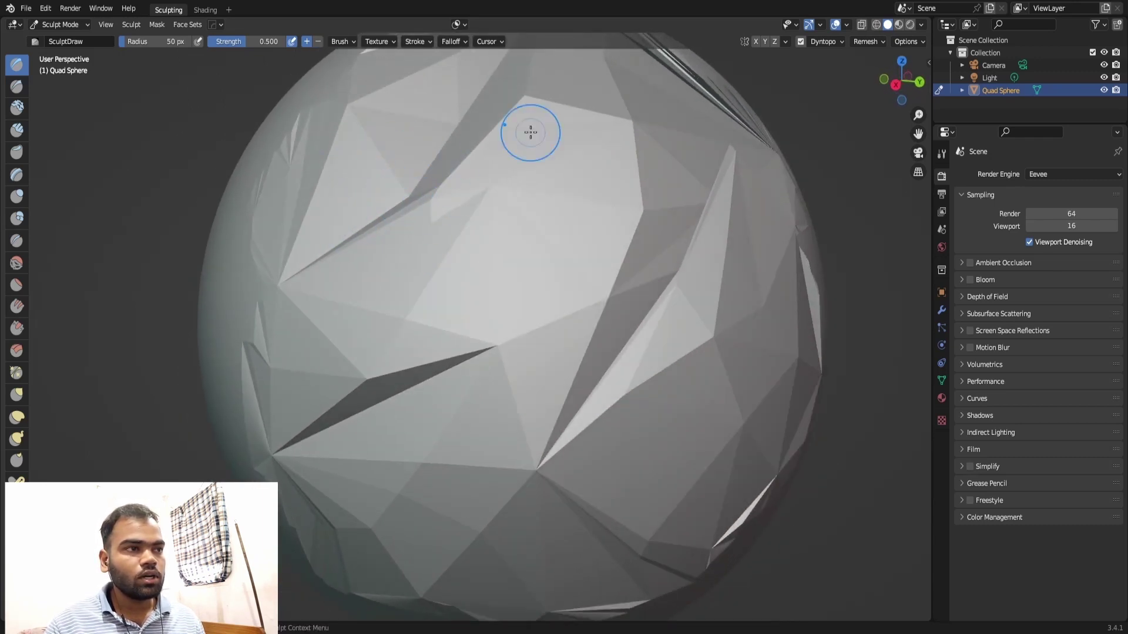
# Add more faceted strokes in the right view, then undo them to restore a smooth sphere.
pyautogui.press('KP_3')
pyautogui.moveTo(464, 259)
pyautogui.mouseDown()
pyautogui.moveTo(297, 277)
pyautogui.moveTo(541, 398)
pyautogui.moveTo(524, 202)
pyautogui.moveTo(499, 373)
pyautogui.mouseUp()
pyautogui.hotkey('ctrl', 'z')
pyautogui.hotkey('ctrl', 'z')
pyautogui.hotkey('ctrl', 'z')
pyautogui.hotkey('ctrl', 'z')
pyautogui.moveTo(588, 294)
pyautogui.mouseDown(button='middle')
pyautogui.moveTo(677, 219)
pyautogui.moveTo(727, 83)
pyautogui.mouseUp(button='middle')
pyautogui.press('KP_3')
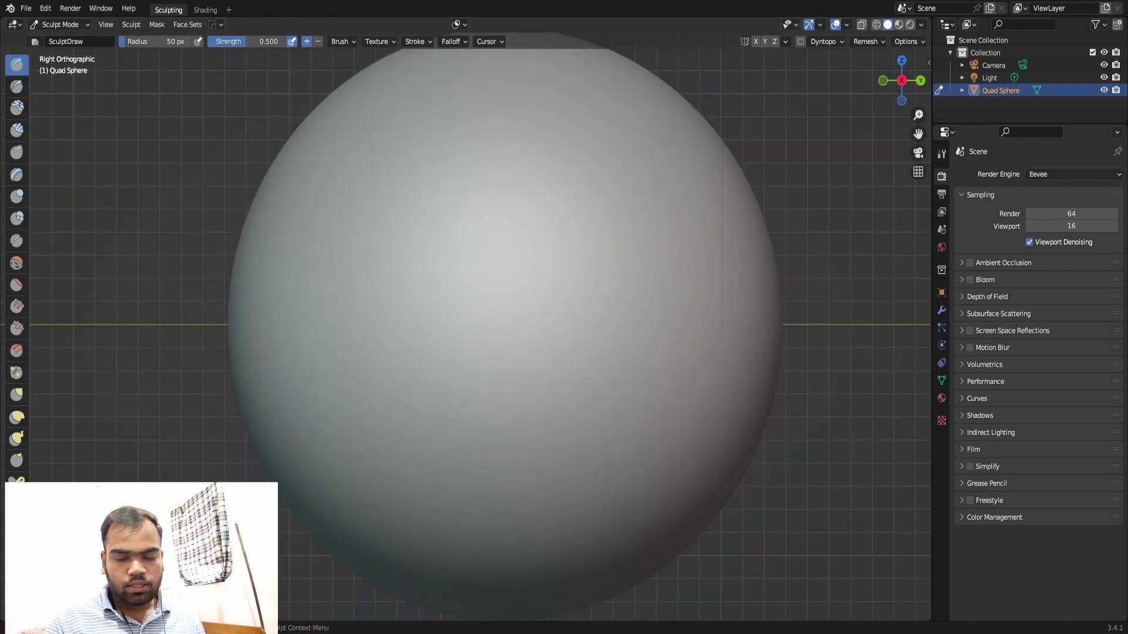
# Turn Dynamic Topology back on and accept the vertex data warning.
pyautogui.click(840, 37)
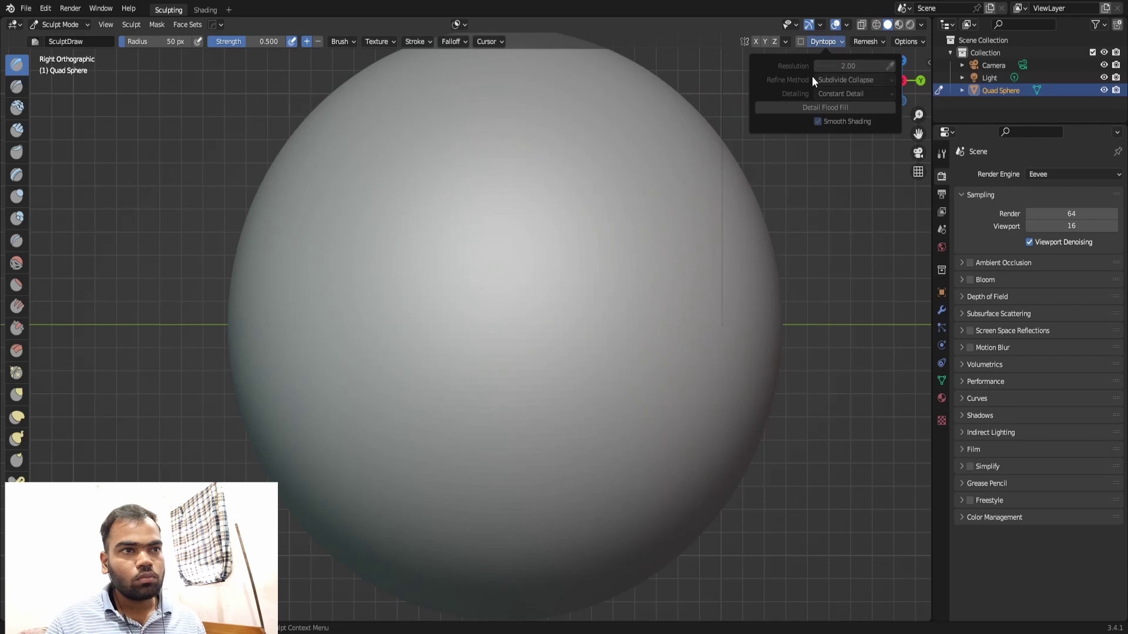
pyautogui.click(799, 41)
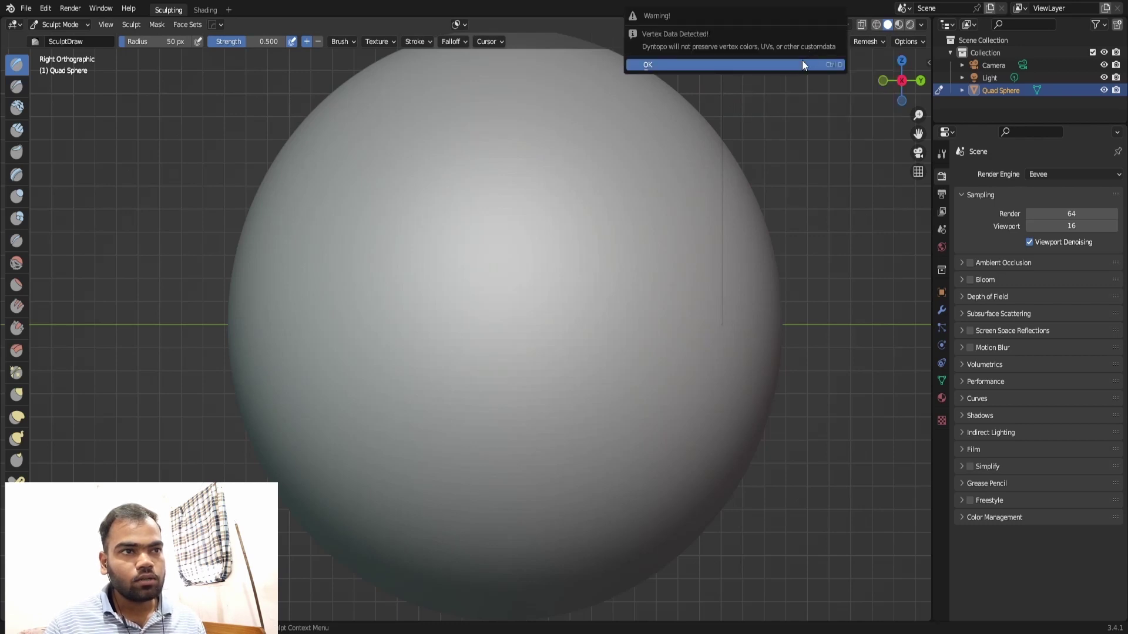
pyautogui.click(801, 60)
# Set the Dyntopo detail resolution to 12 and test a looping stroke, then undo it.
pyautogui.click(825, 41)
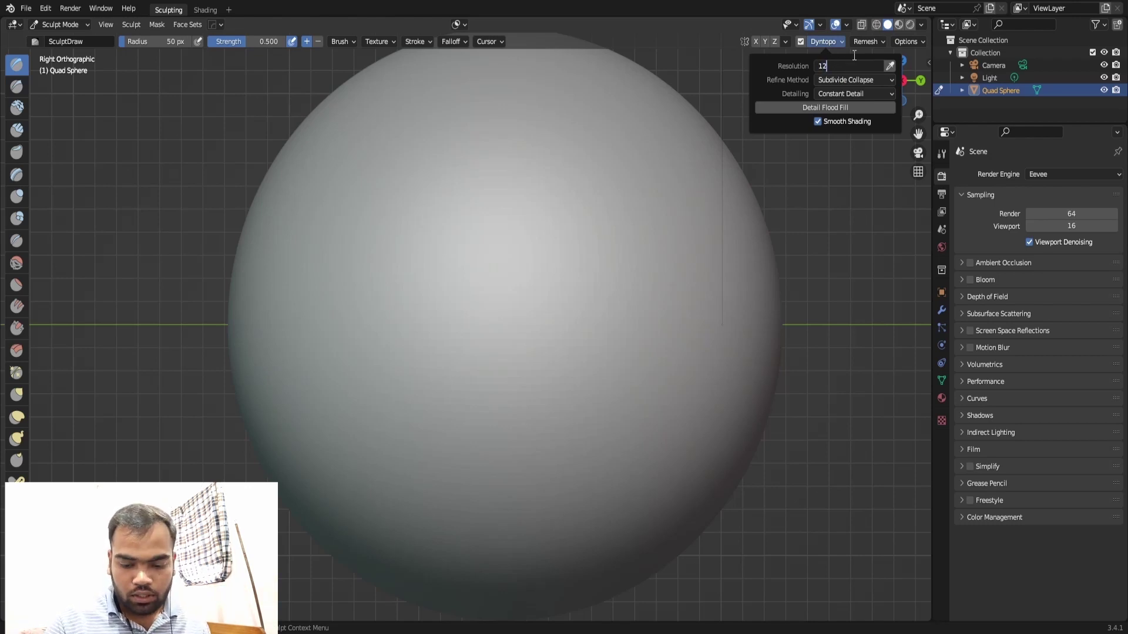
pyautogui.moveTo(449, 244)
pyautogui.mouseDown()
pyautogui.moveTo(499, 382)
pyautogui.moveTo(526, 188)
pyautogui.moveTo(382, 223)
pyautogui.moveTo(574, 491)
pyautogui.moveTo(552, 151)
pyautogui.moveTo(670, 428)
pyautogui.moveTo(370, 229)
pyautogui.moveTo(558, 499)
pyautogui.mouseUp()
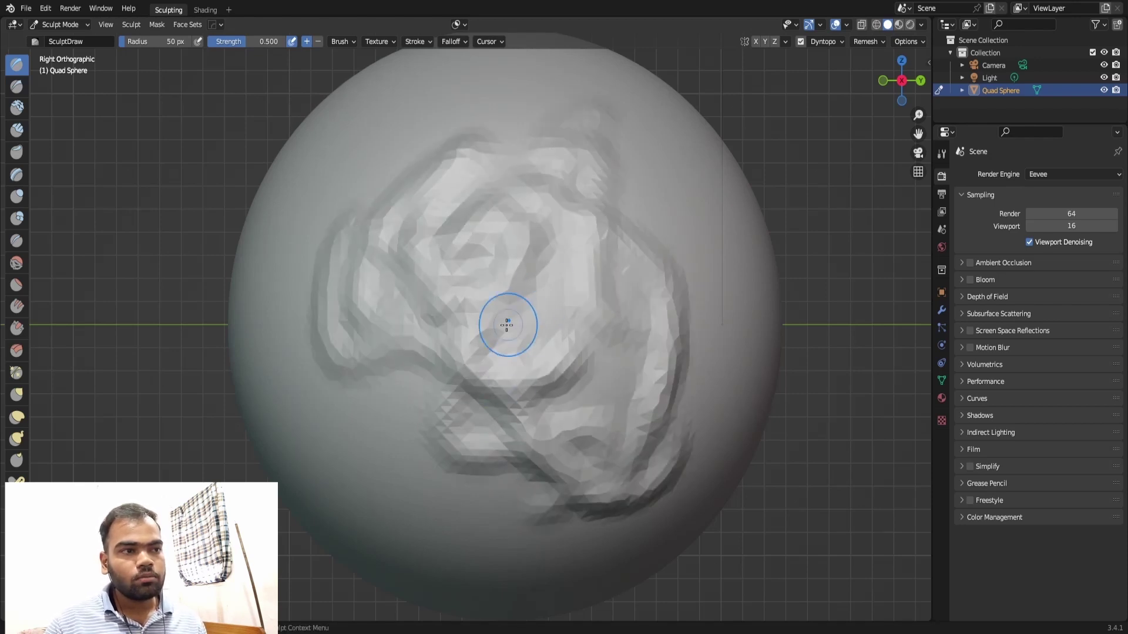
pyautogui.hotkey('ctrl', 'z')
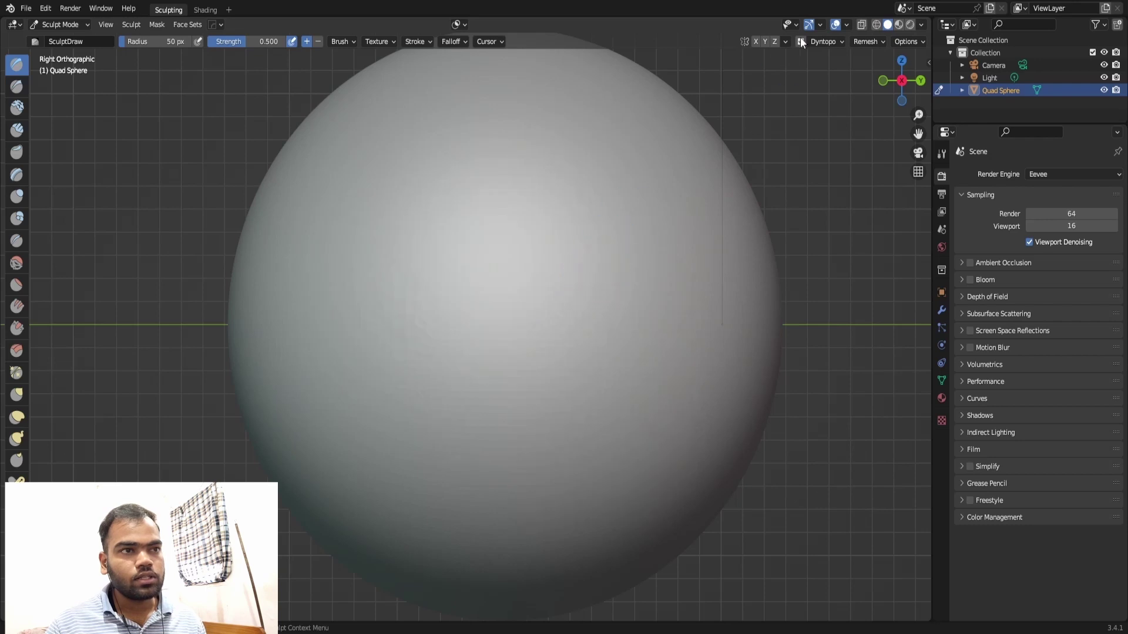
pyautogui.click(830, 41)
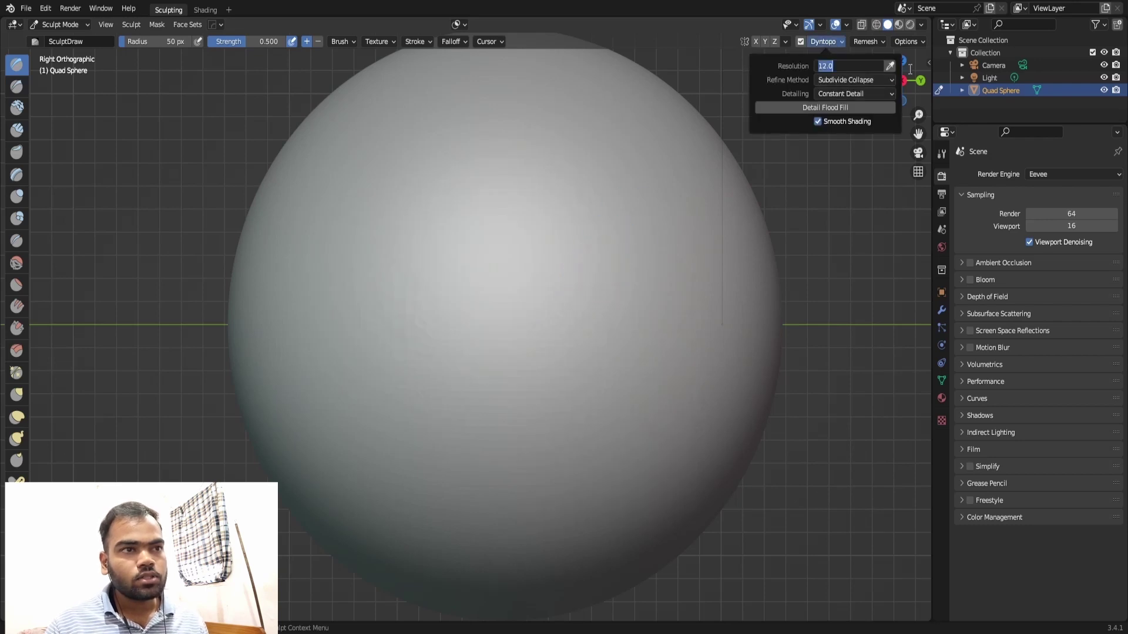
pyautogui.press('Return')
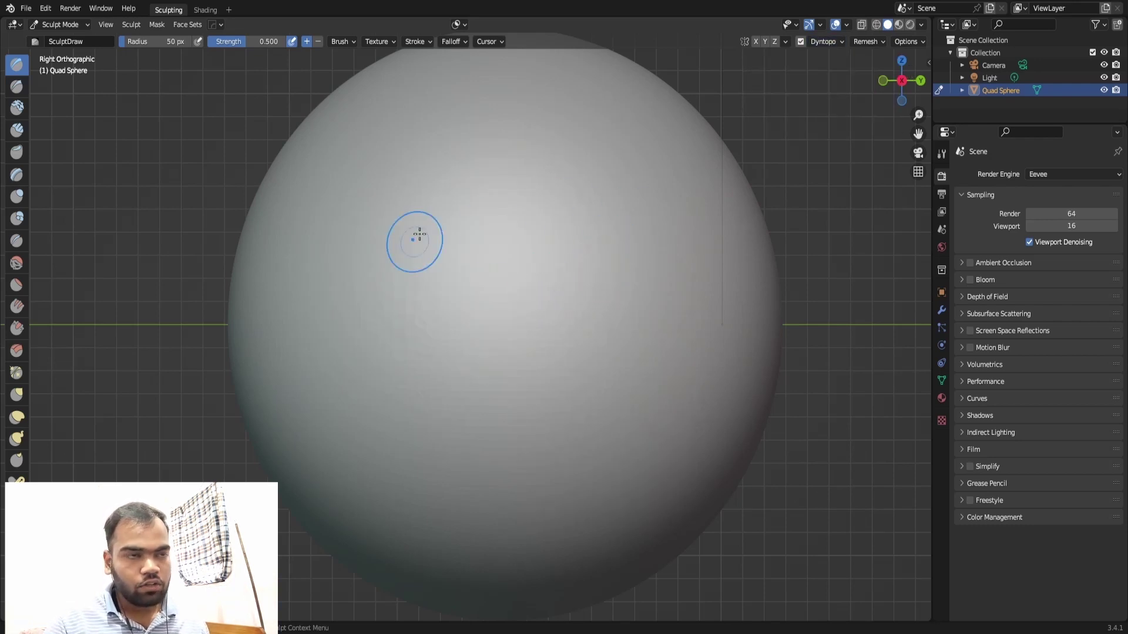
# Carve a long winding test stroke across the sphere, then undo it.
pyautogui.moveTo(484, 227)
pyautogui.mouseDown()
pyautogui.moveTo(478, 266)
pyautogui.moveTo(659, 452)
pyautogui.moveTo(465, 184)
pyautogui.moveTo(437, 348)
pyautogui.mouseUp()
pyautogui.hotkey('ctrl', 'z')
pyautogui.hotkey('ctrl', 'z')
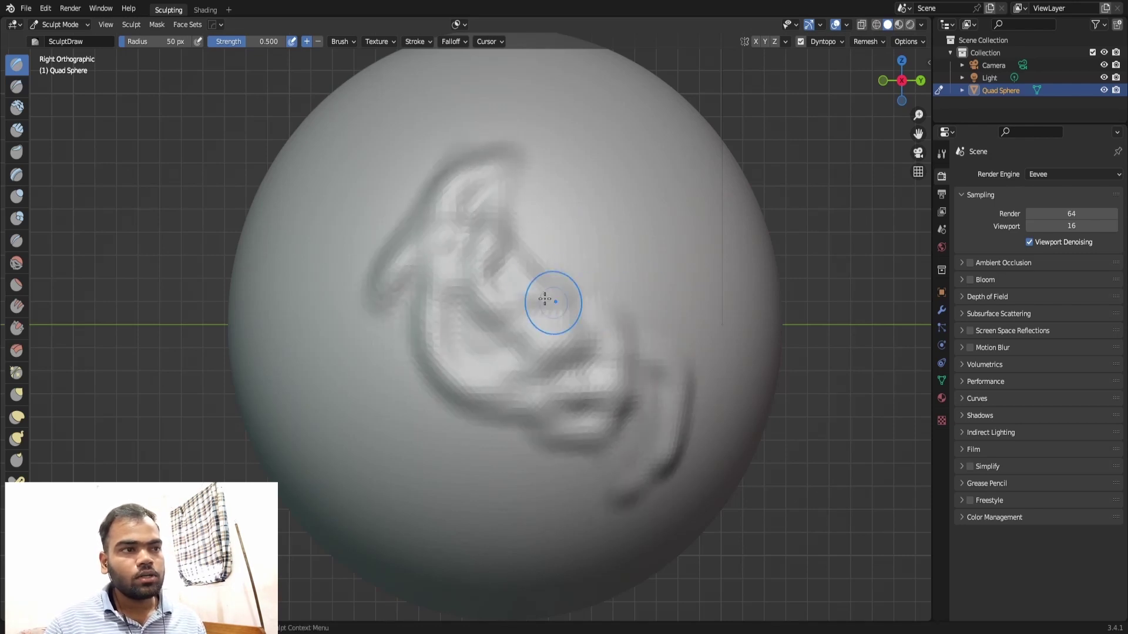
pyautogui.hotkey('ctrl', 'z')
pyautogui.click(833, 38)
# Raise the Dyntopo detail resolution to 50 and carve a looping stroke.
pyautogui.doubleClick(846, 66)
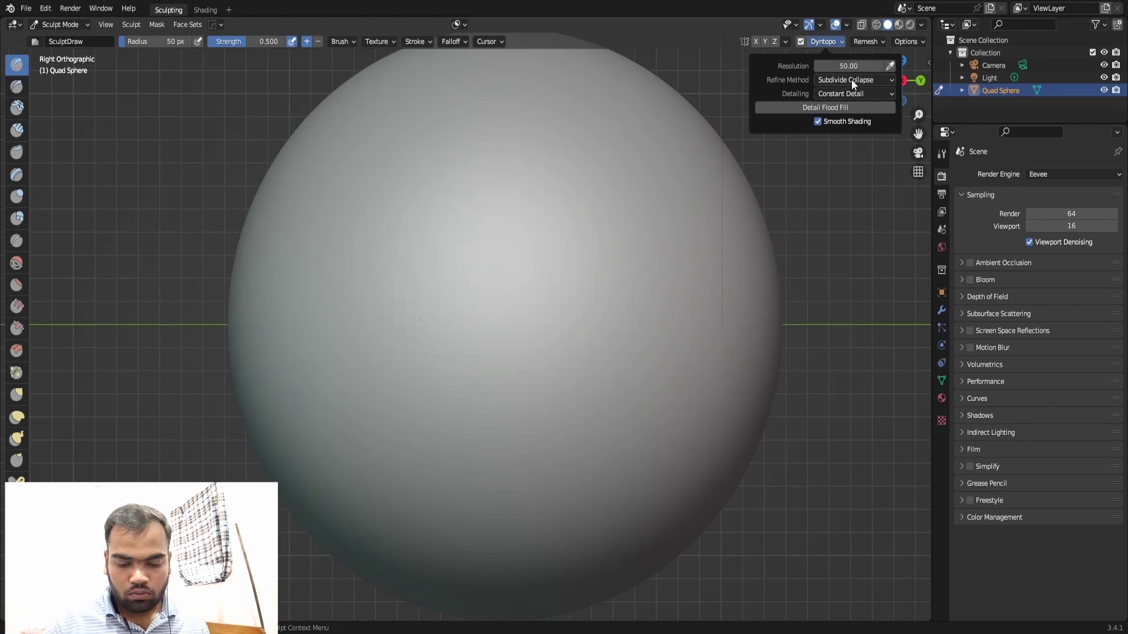
pyautogui.press('Return')
pyautogui.moveTo(488, 218)
pyautogui.mouseDown()
pyautogui.moveTo(526, 390)
pyautogui.moveTo(513, 268)
pyautogui.mouseUp()
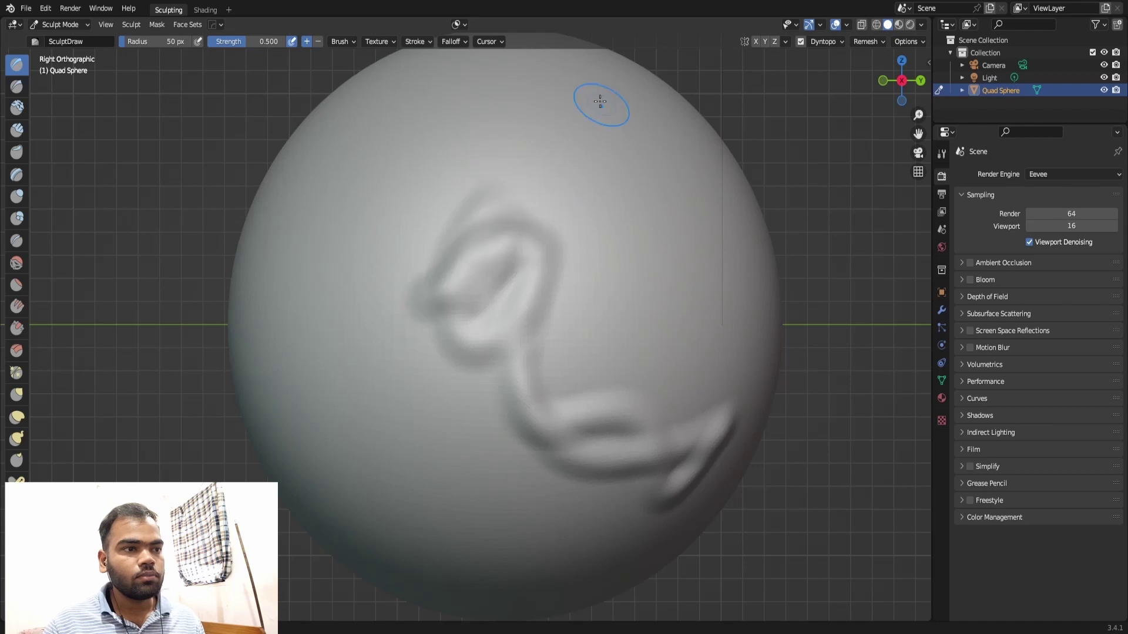
# Zoom and pan to inspect the looping stroke, then undo it to smooth the sphere.
pyautogui.scroll(2, 551, 216)
pyautogui.scroll(8, 564, 206)
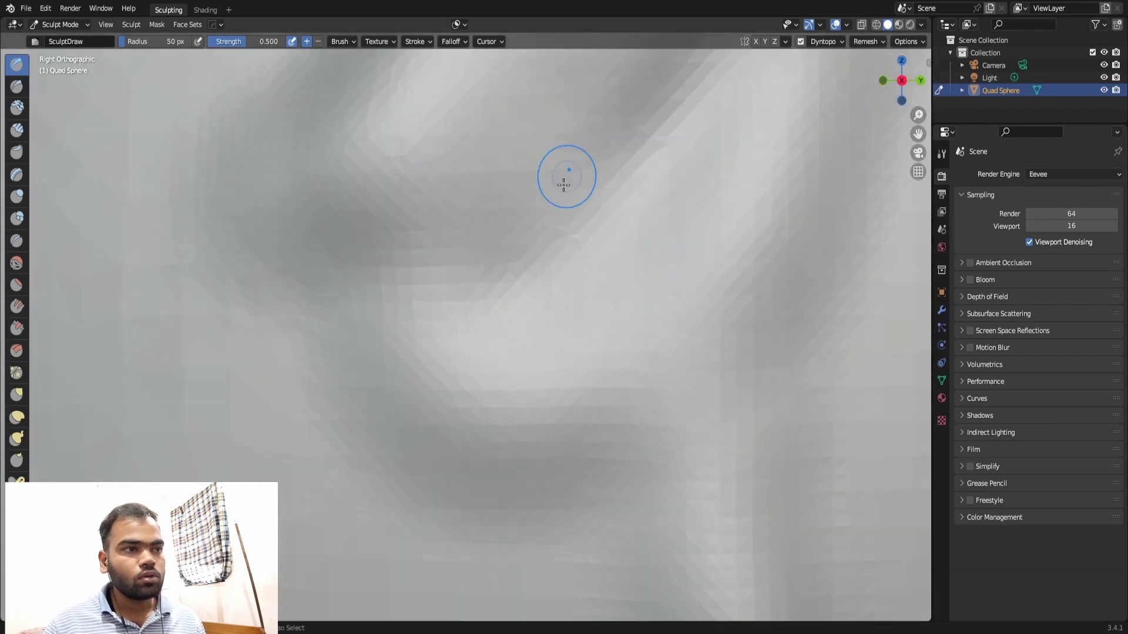
pyautogui.scroll(-4, 561, 212)
pyautogui.scroll(-3, 537, 284)
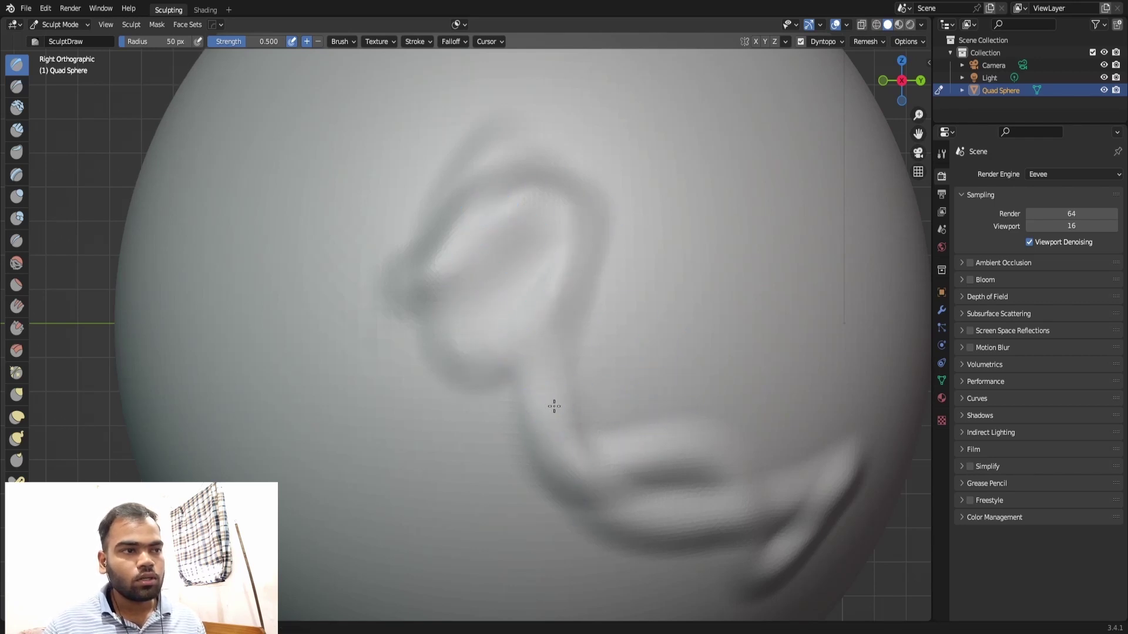
pyautogui.scroll(-1, 517, 292)
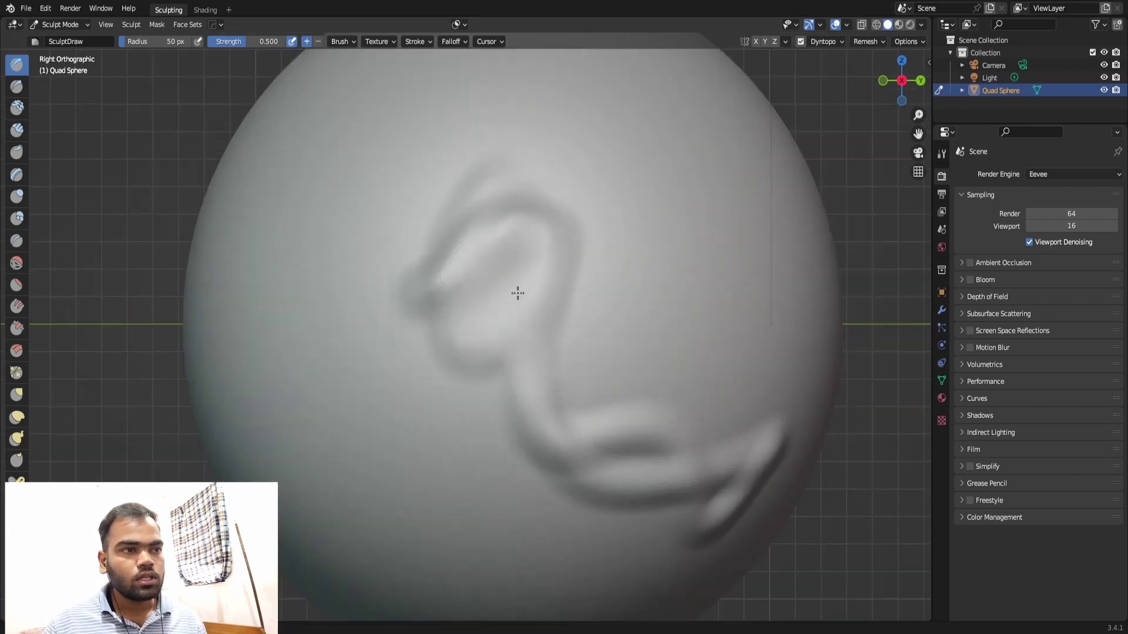
pyautogui.scroll(-2, 512, 318)
pyautogui.keyDown('shift'); pyautogui.moveTo(512, 317); pyautogui.dragTo(574, 212, button='middle'); pyautogui.keyUp('shift')
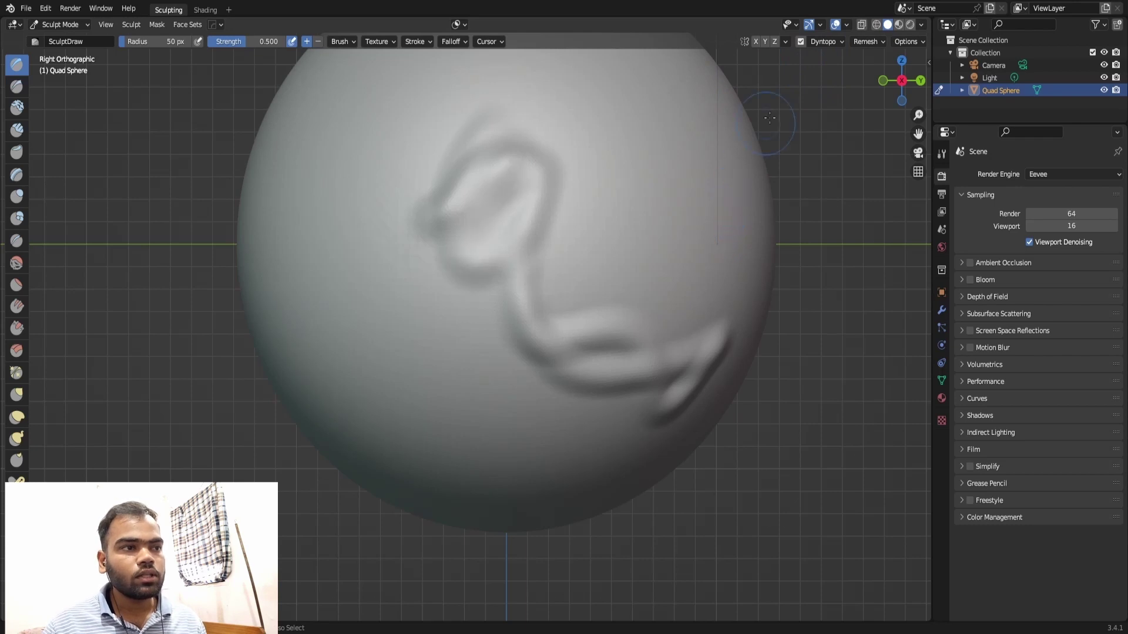
pyautogui.hotkey('ctrl', 'z')
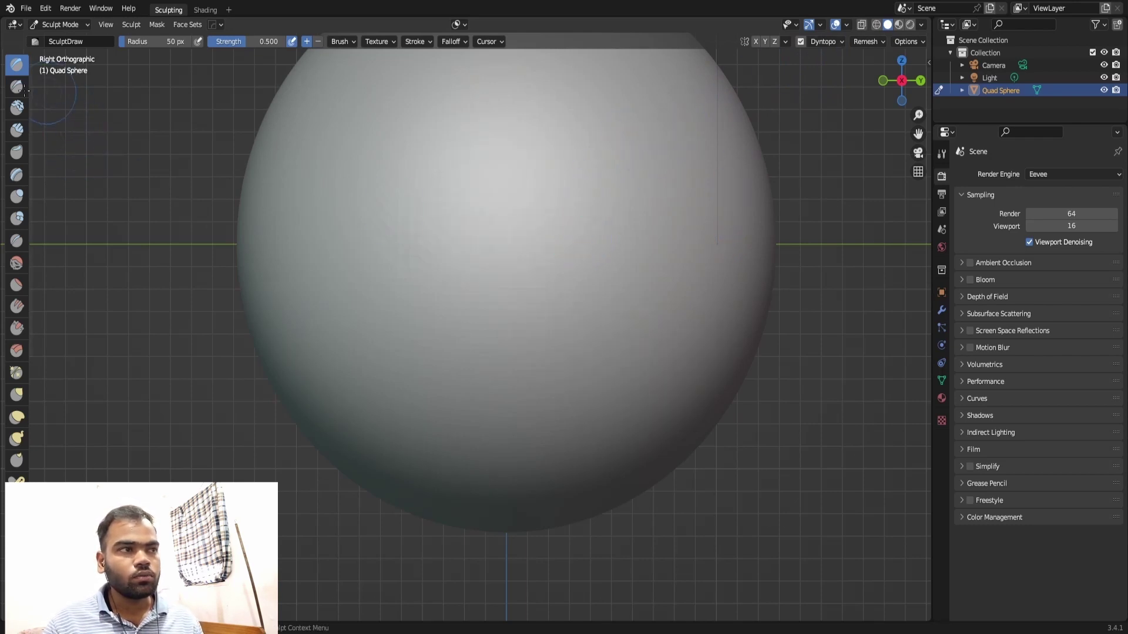
pyautogui.click(18, 108)
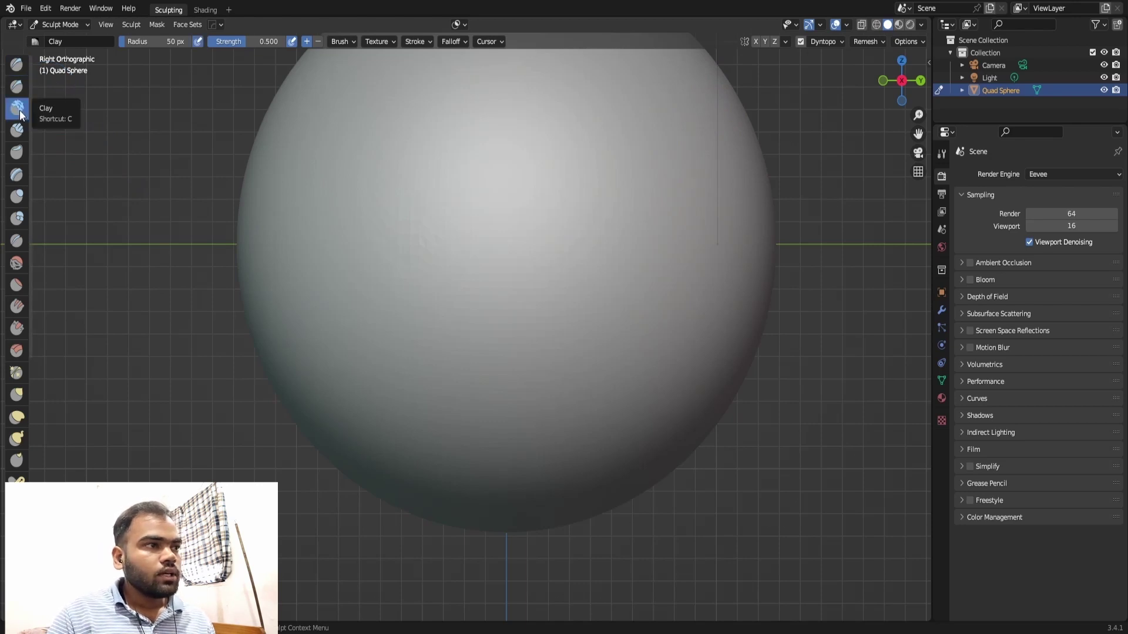
# From a top view, lay curved Clay strokes on the sphere, undoing part of one.
pyautogui.keyDown('alt'); pyautogui.moveTo(622, 191); pyautogui.dragTo(616, 274, button='middle'); pyautogui.keyUp('alt')
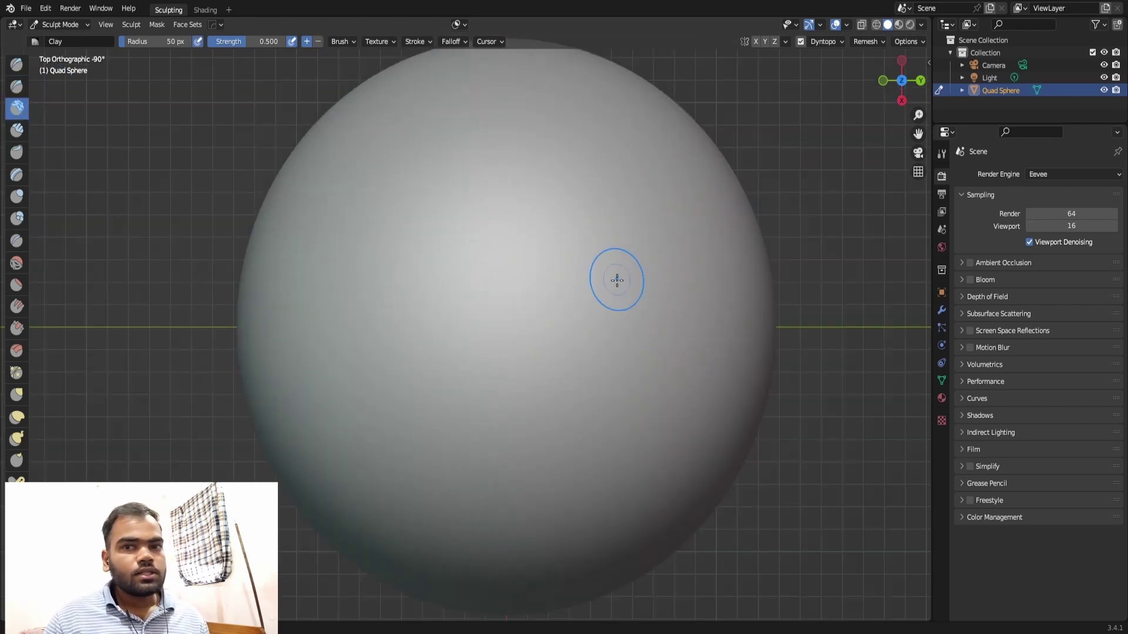
pyautogui.press('h')
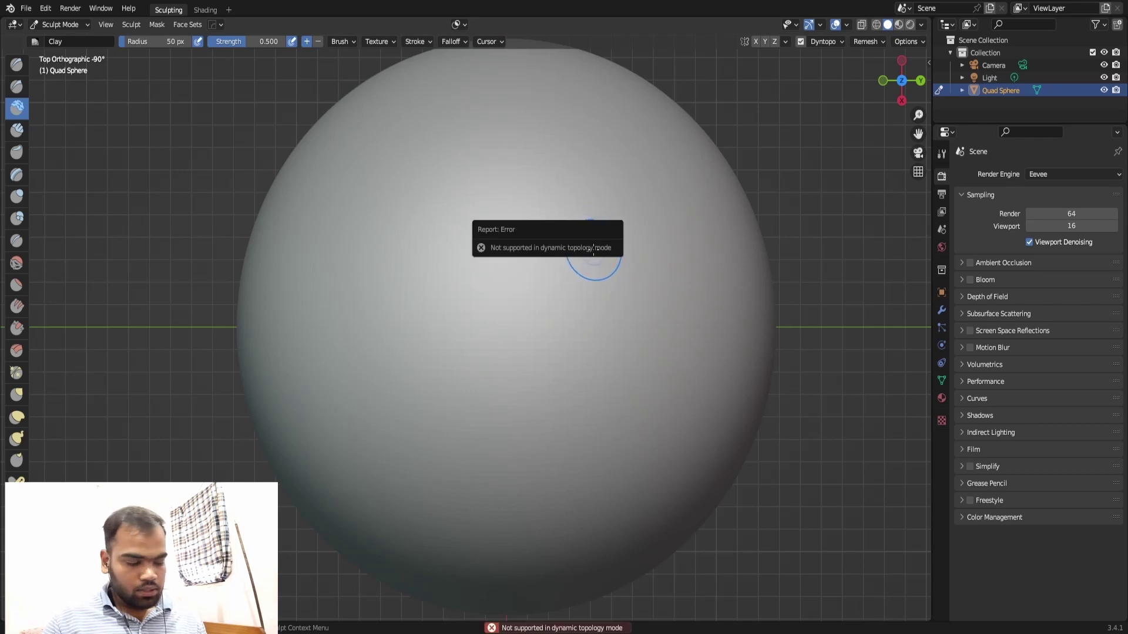
pyautogui.moveTo(548, 229); pyautogui.dragTo(567, 369)
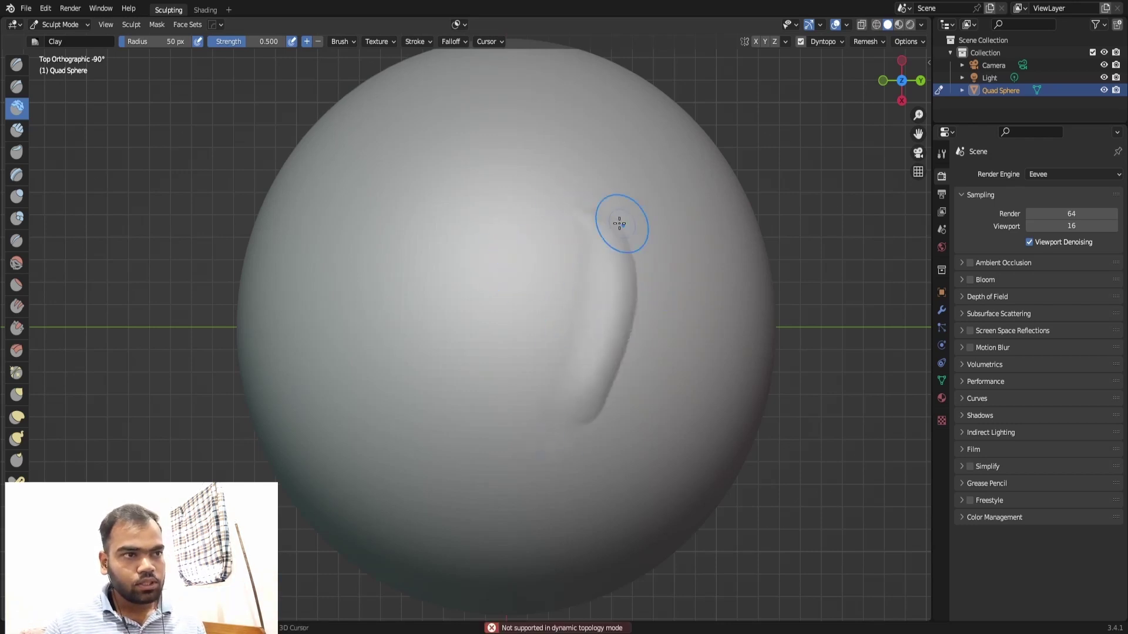
pyautogui.moveTo(438, 287); pyautogui.dragTo(481, 168)
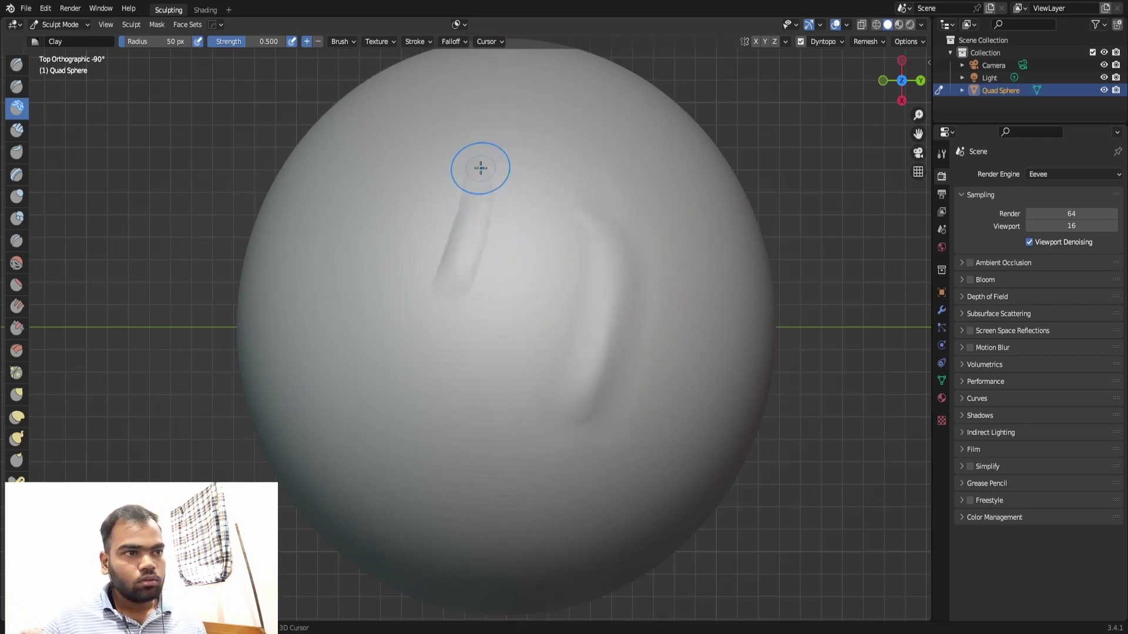
pyautogui.hotkey('ctrl', 'z')
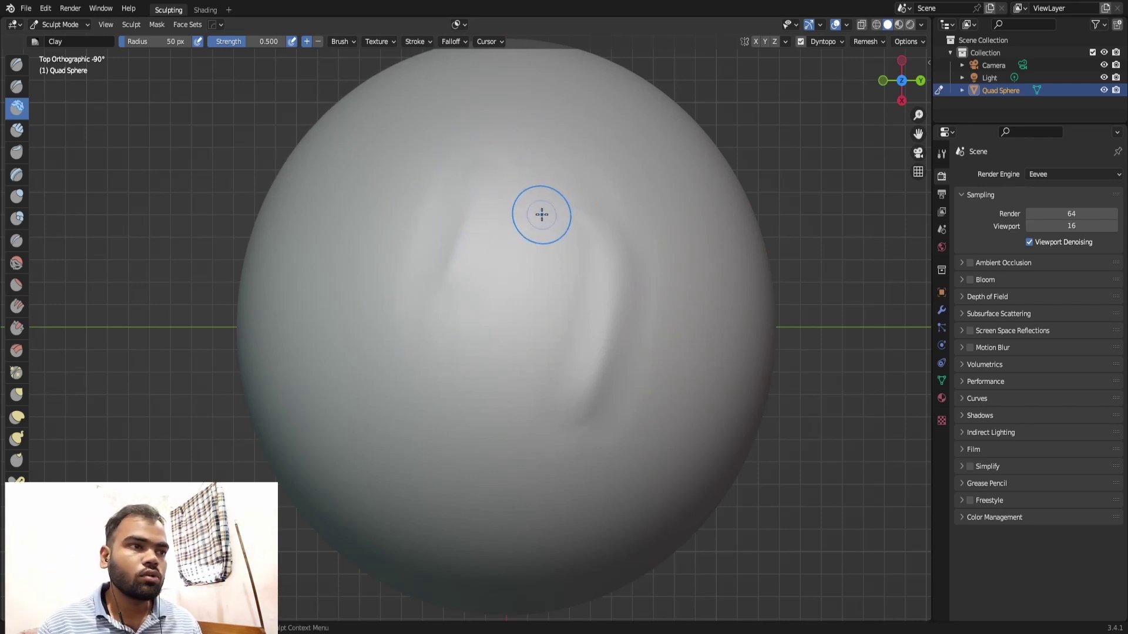
# Enlarge the Clay brush radius to about 153 px and build broad upper-left strokes.
pyautogui.press('h')
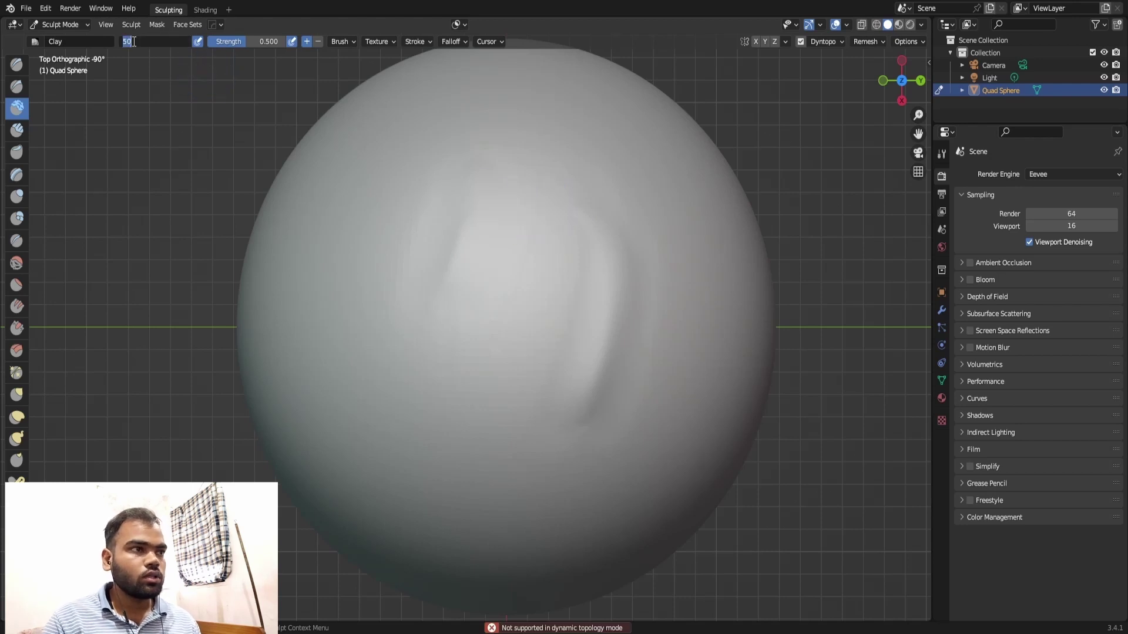
pyautogui.press('Return')
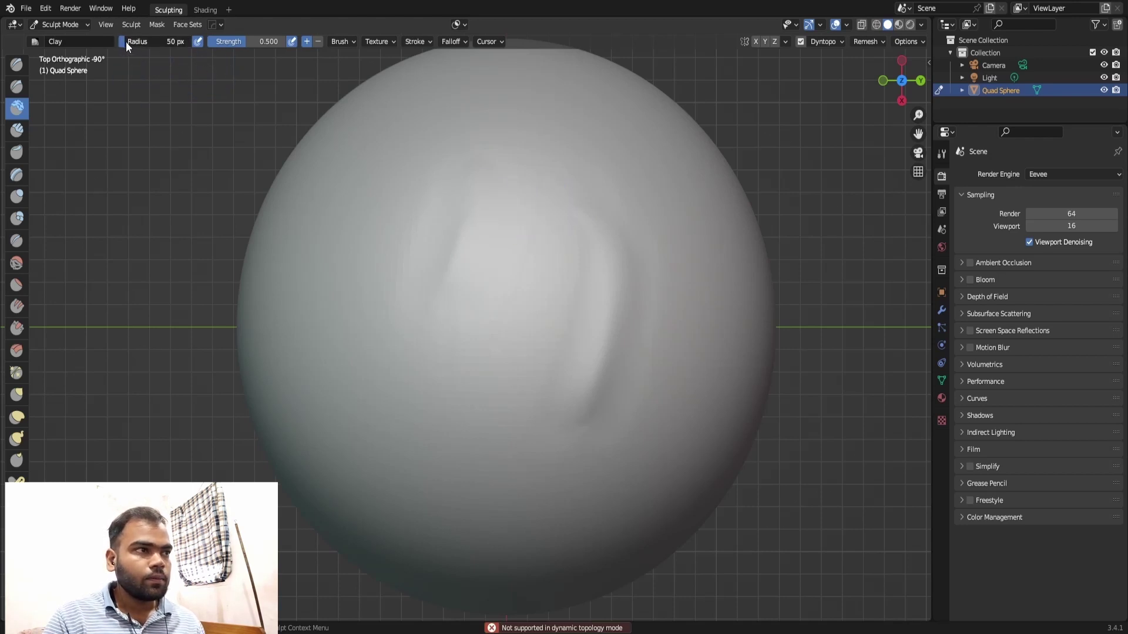
pyautogui.press('f')
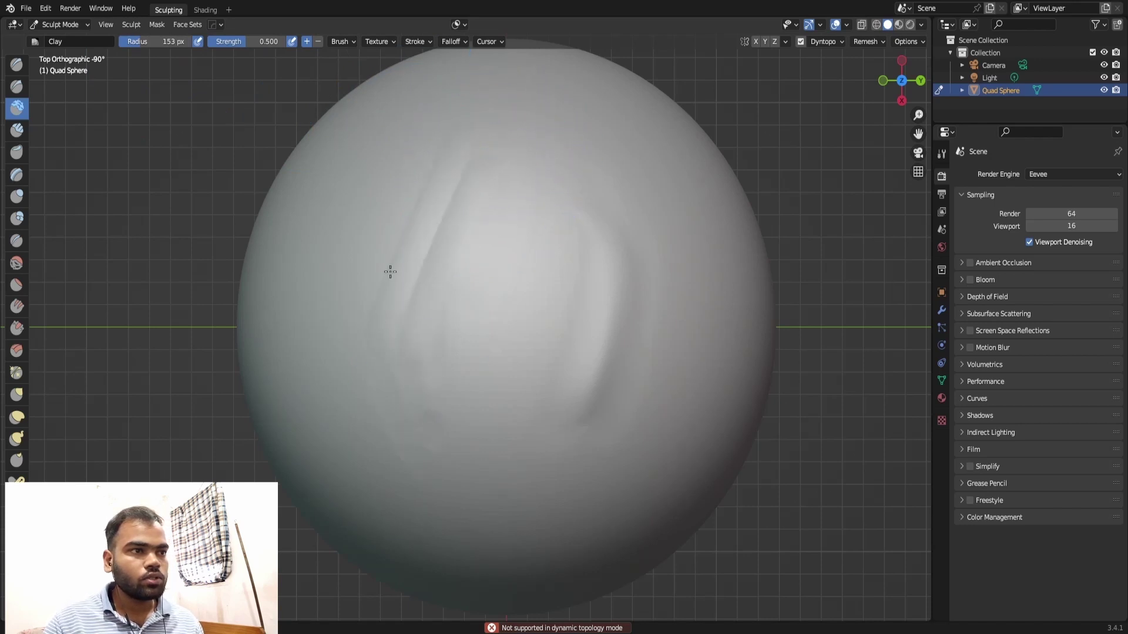
pyautogui.moveTo(405, 222)
pyautogui.mouseDown()
pyautogui.moveTo(417, 197)
pyautogui.moveTo(488, 178)
pyautogui.mouseUp()
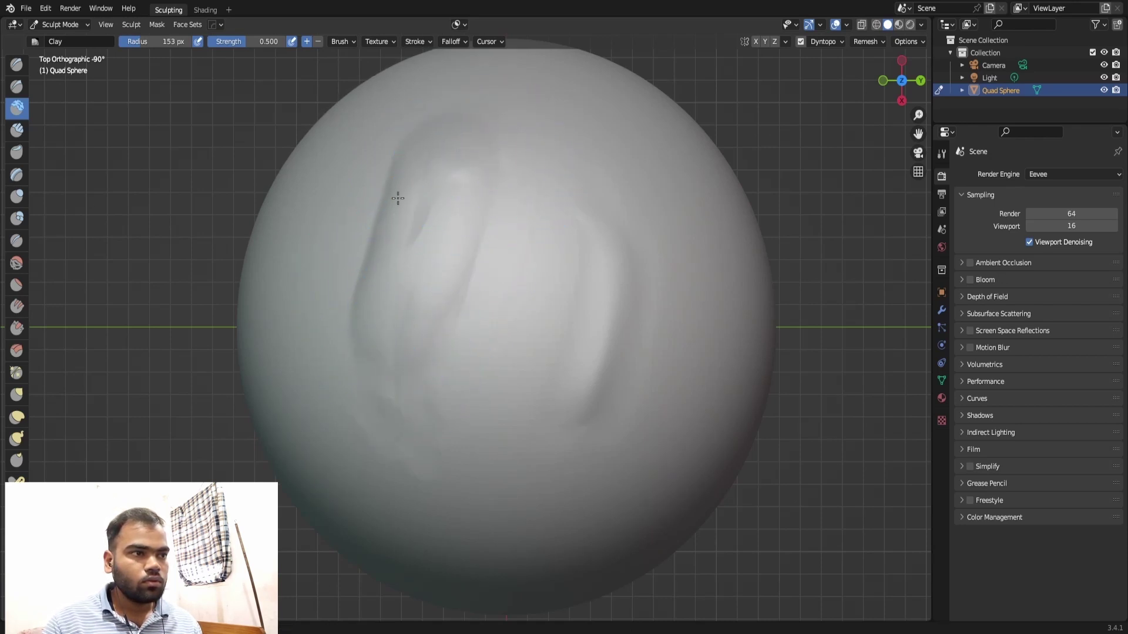
# Confirm the Dyntopo detail resolution, then add upper-left Clay strokes and undo them.
pyautogui.click(841, 43)
pyautogui.click(863, 66)
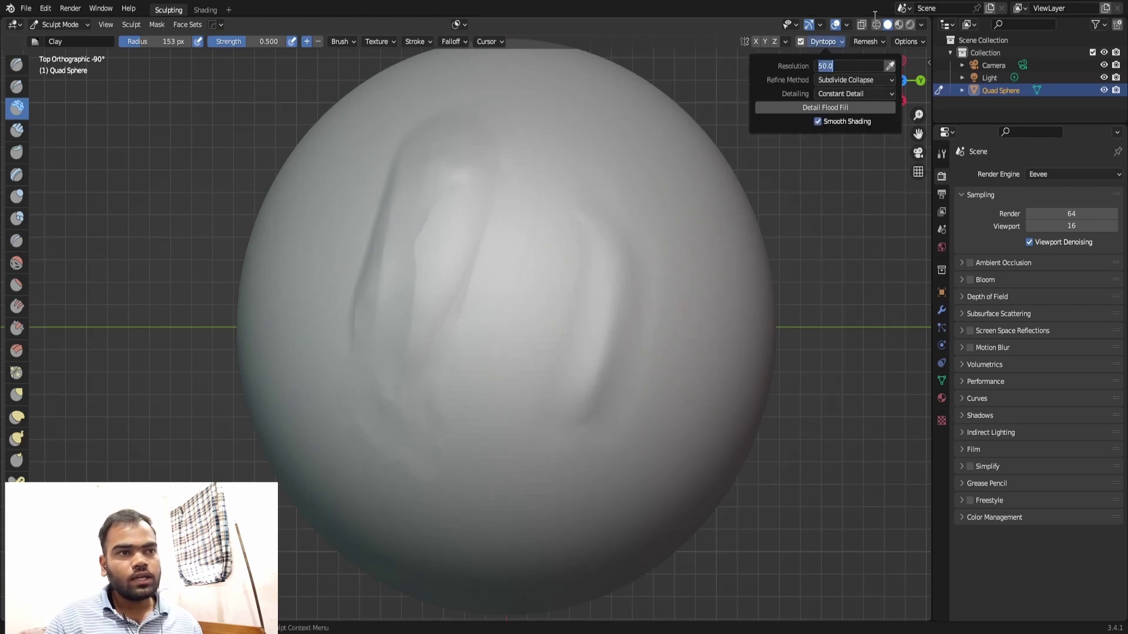
pyautogui.press('Return')
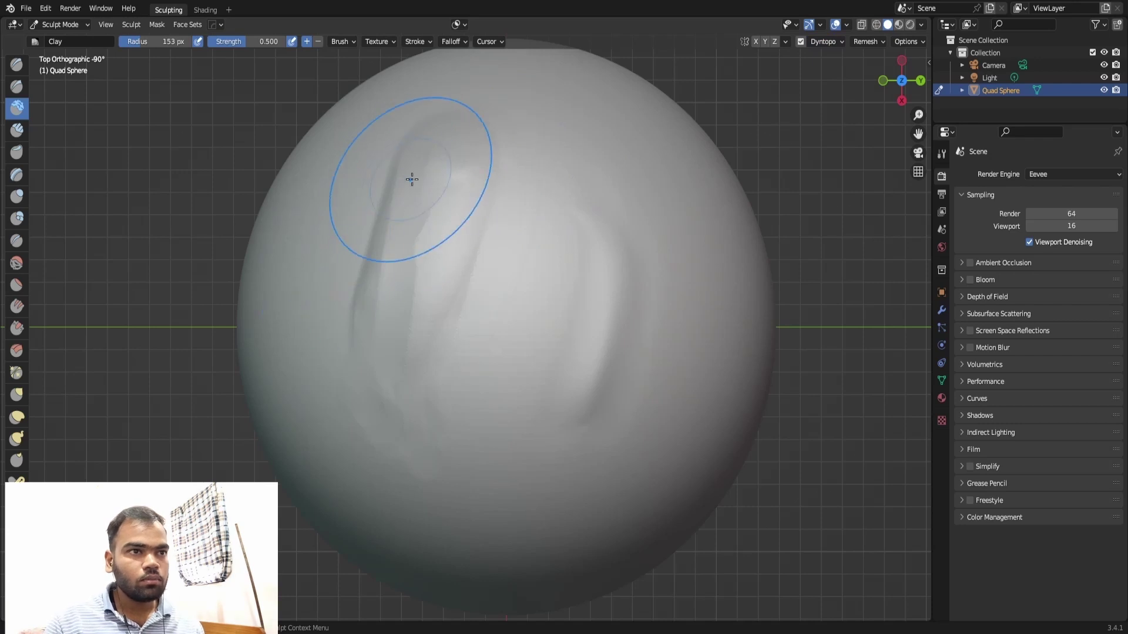
pyautogui.moveTo(473, 184)
pyautogui.mouseDown()
pyautogui.moveTo(470, 229)
pyautogui.moveTo(487, 138)
pyautogui.mouseUp()
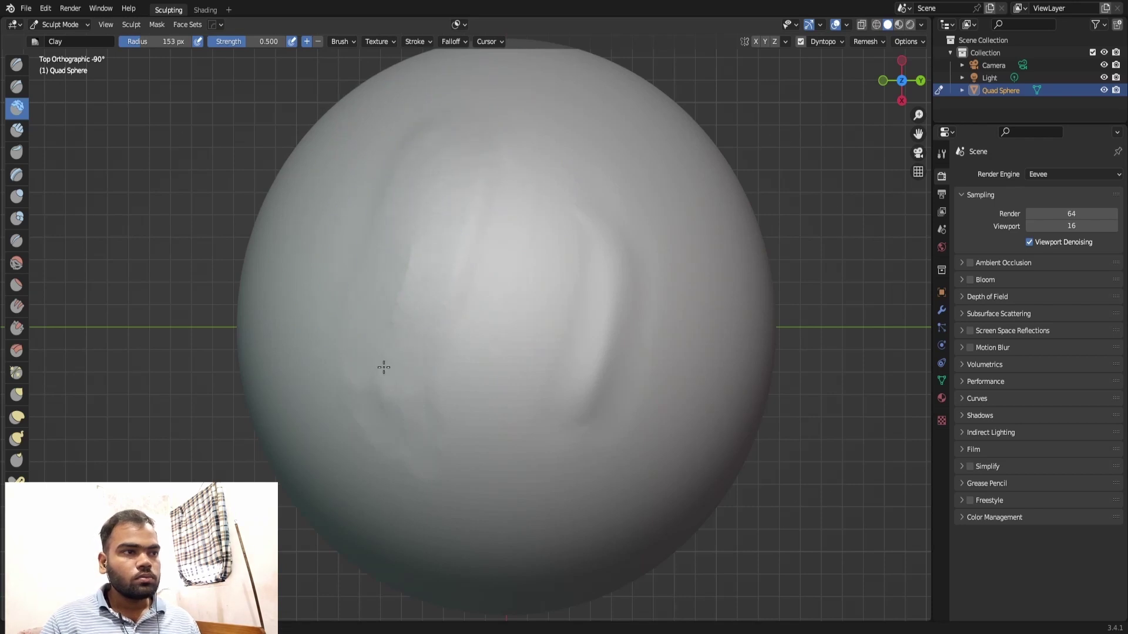
pyautogui.moveTo(522, 331)
pyautogui.mouseDown()
pyautogui.moveTo(389, 276)
pyautogui.moveTo(513, 229)
pyautogui.moveTo(600, 219)
pyautogui.mouseUp()
pyautogui.hotkey('ctrl', 'z')
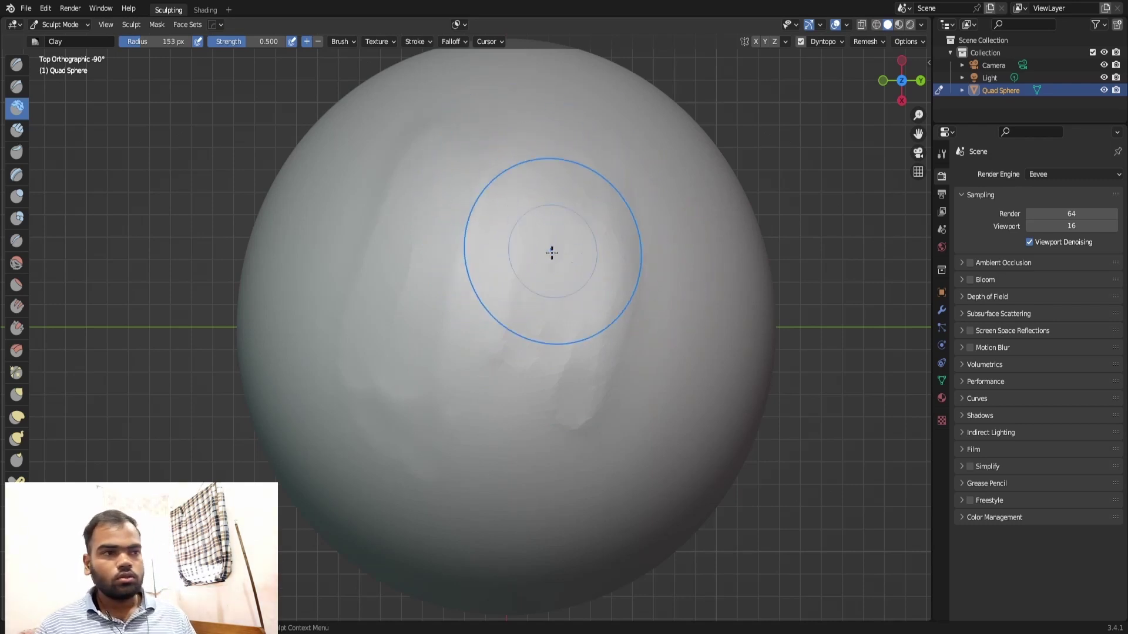
# Sculpt vertical and diagonal Clay ridges down the sphere's right side.
pyautogui.moveTo(512, 184); pyautogui.dragTo(535, 133)
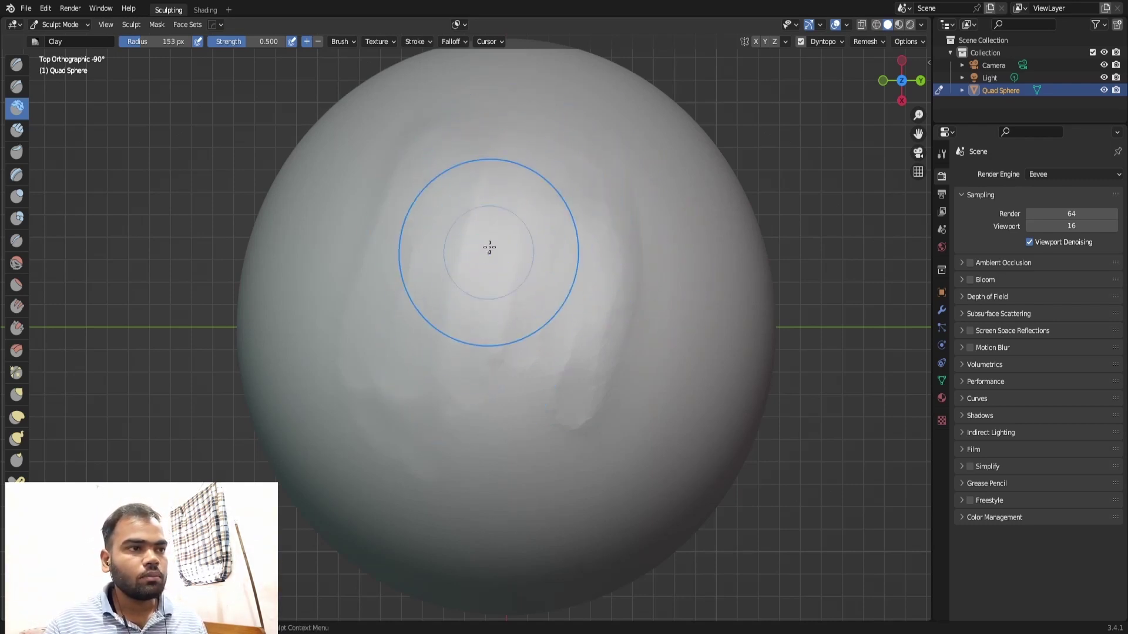
pyautogui.keyDown('shift'); pyautogui.moveTo(535, 134); pyautogui.dragTo(523, 187, button='middle'); pyautogui.keyUp('shift')
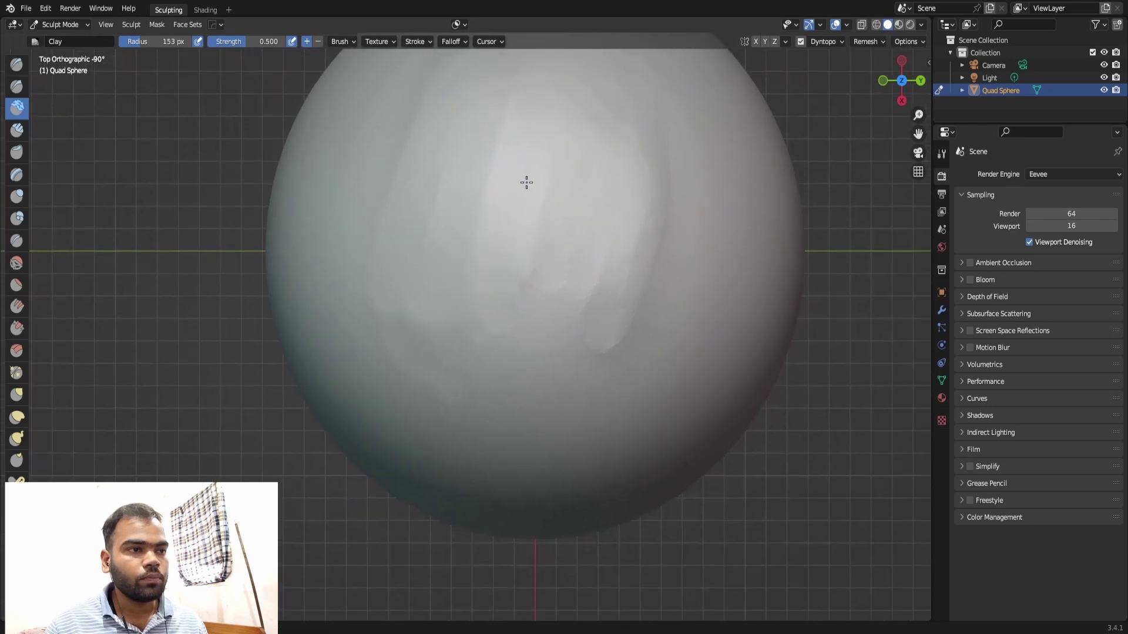
pyautogui.moveTo(642, 388); pyautogui.dragTo(523, 414)
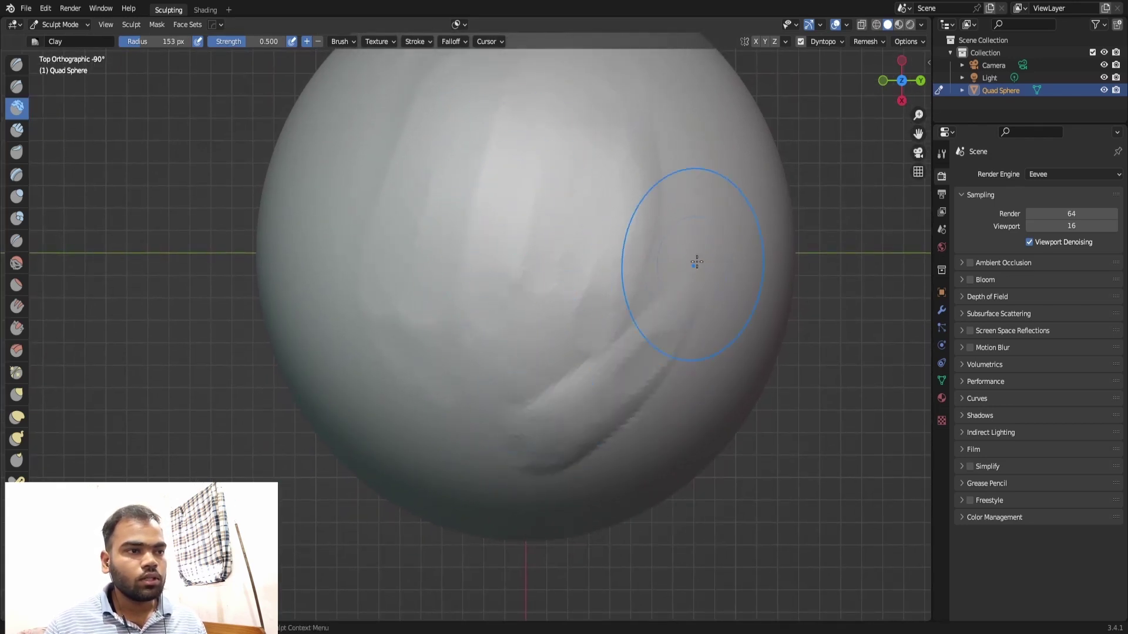
pyautogui.moveTo(669, 199); pyautogui.dragTo(529, 446)
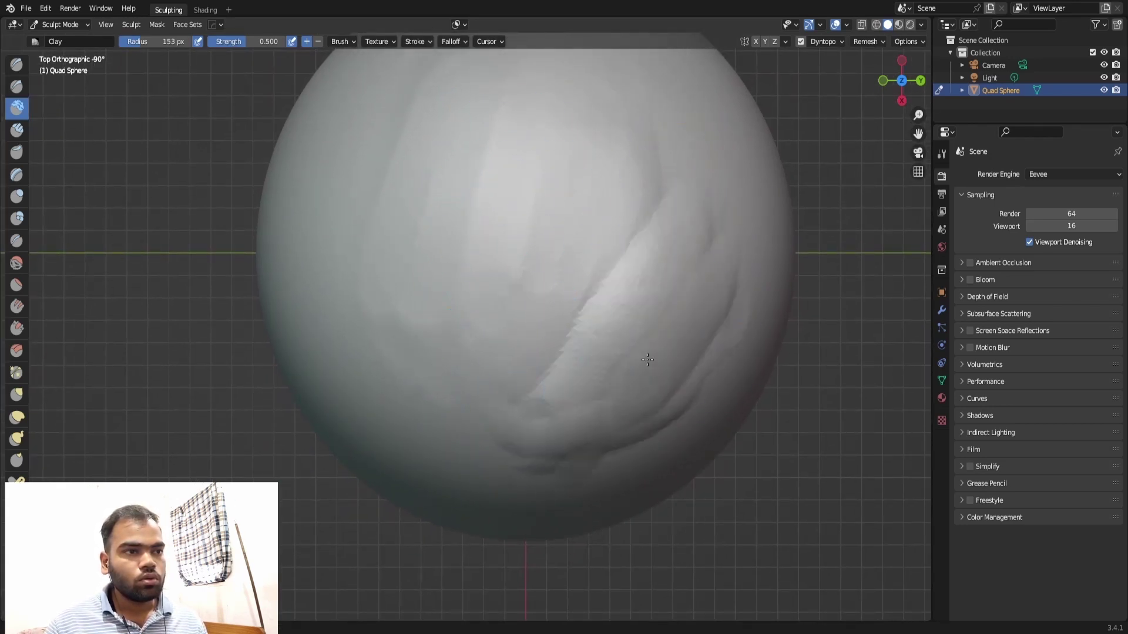
pyautogui.scroll(-3, 589, 228)
pyautogui.scroll(2, 589, 228)
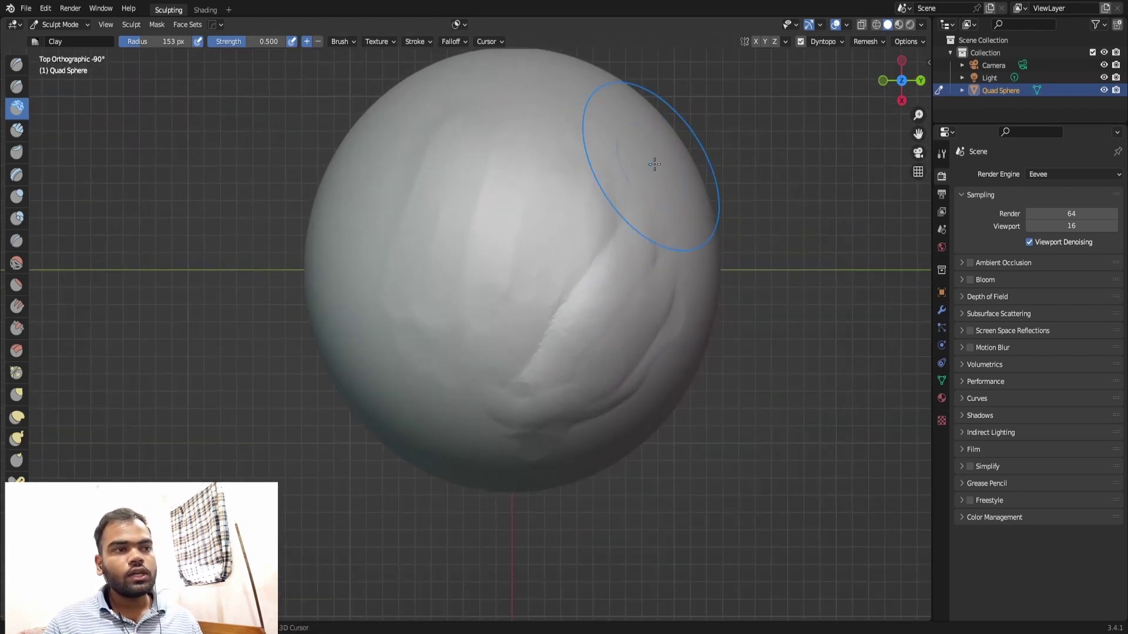
# Undo most Clay strokes, redoing one crease so a single curved ridge remains.
pyautogui.hotkey('ctrl', 'z')
pyautogui.hotkey('ctrl', 'z')
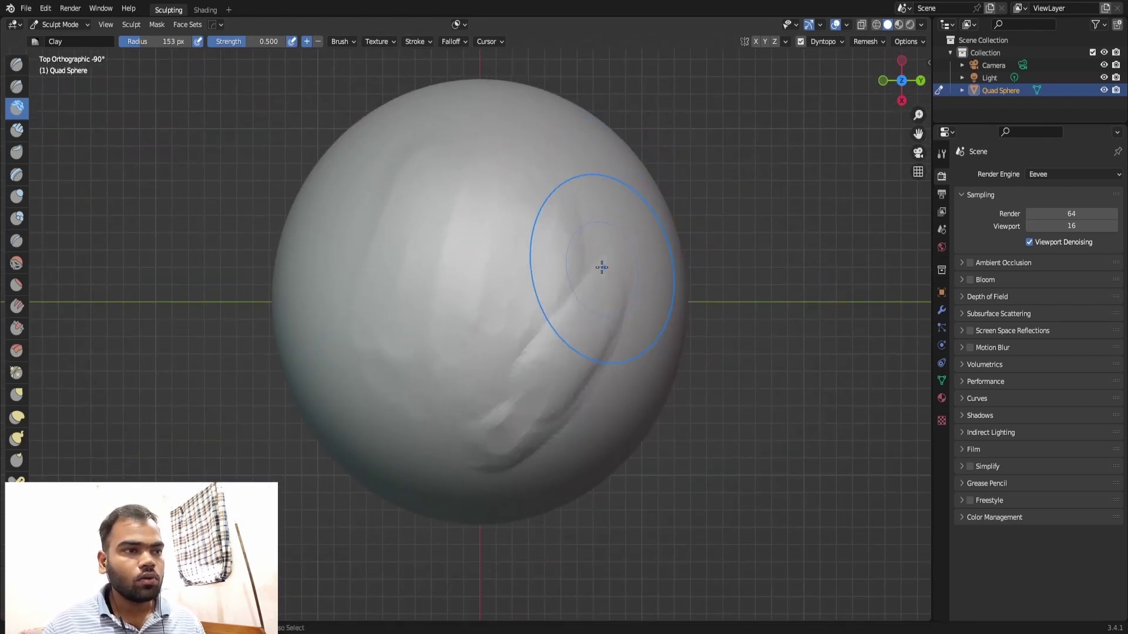
pyautogui.hotkey('ctrl', 'z')
pyautogui.hotkey('ctrl', 'z')
pyautogui.hotkey('ctrl', 'z')
pyautogui.hotkey('ctrl', 'z')
pyautogui.hotkey('ctrl', 'z')
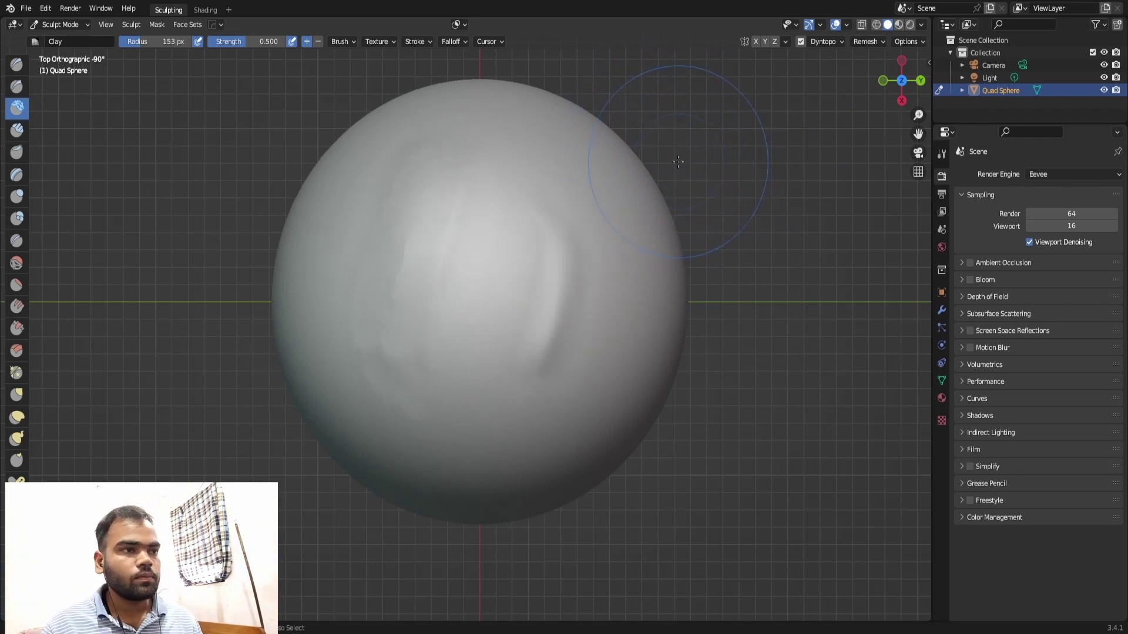
pyautogui.hotkey('ctrl', 'z')
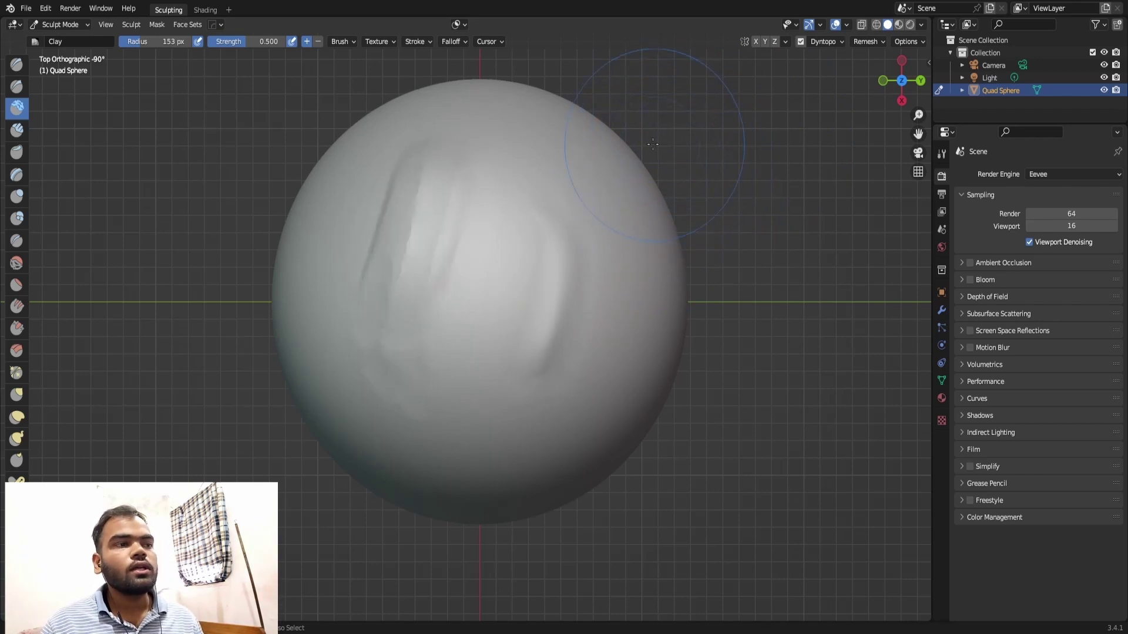
pyautogui.hotkey('ctrl', 'z')
pyautogui.hotkey('ctrl', 'z')
pyautogui.hotkey('ctrl', 'z')
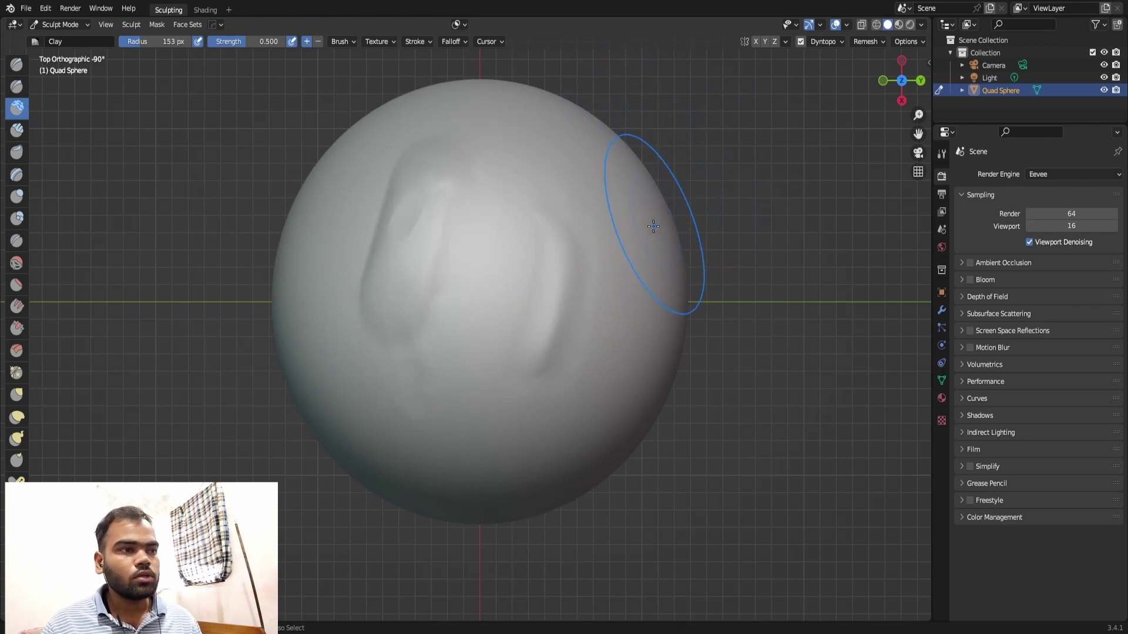
pyautogui.hotkey('ctrl', 'z')
pyautogui.hotkey('ctrl', 'z')
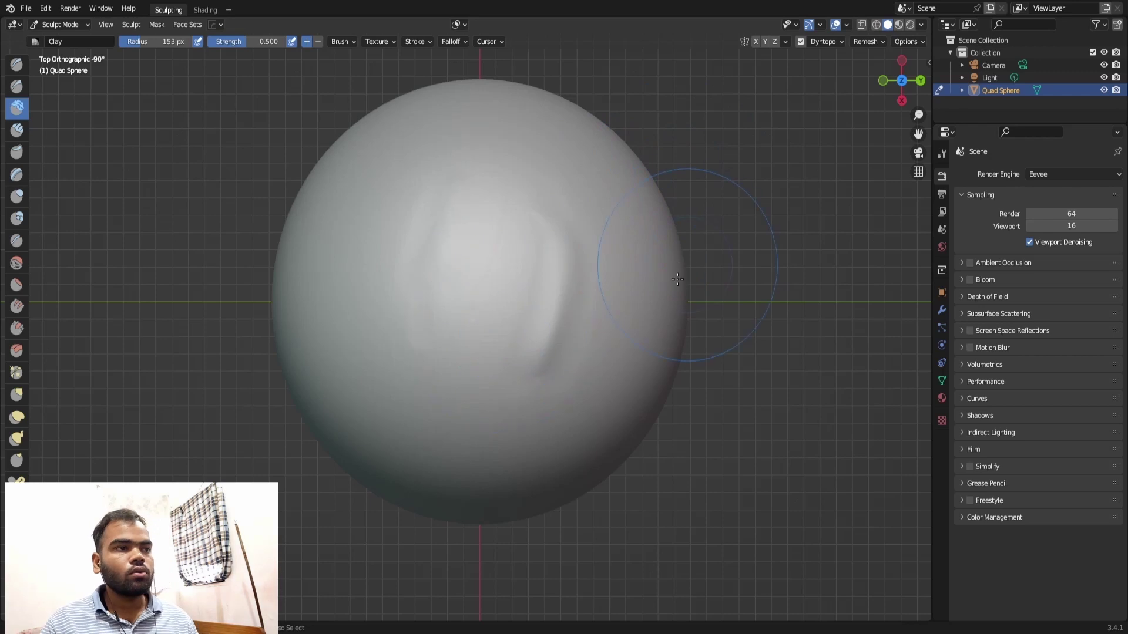
pyautogui.hotkey('ctrl', 'shift', 'z')
pyautogui.hotkey('ctrl', 'z')
pyautogui.click(17, 153)
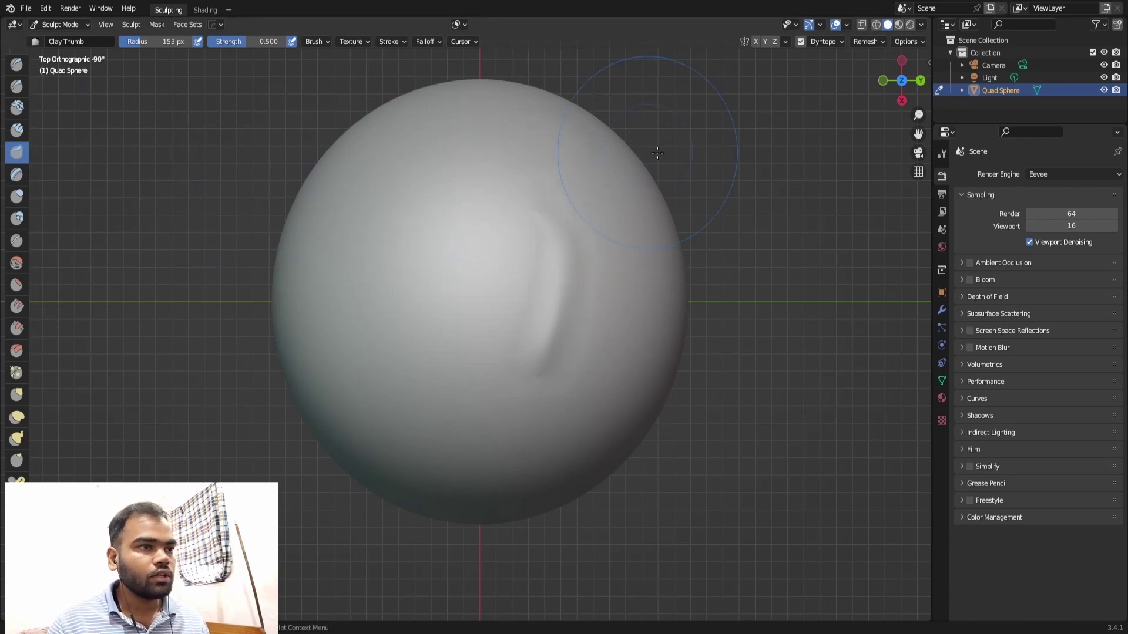
# Sculpt a Clay Thumb swirl and left-edge arc, then smooth them away.
pyautogui.moveTo(491, 135)
pyautogui.mouseDown()
pyautogui.moveTo(446, 345)
pyautogui.moveTo(417, 171)
pyautogui.mouseUp()
pyautogui.moveTo(468, 118); pyautogui.dragTo(343, 385)
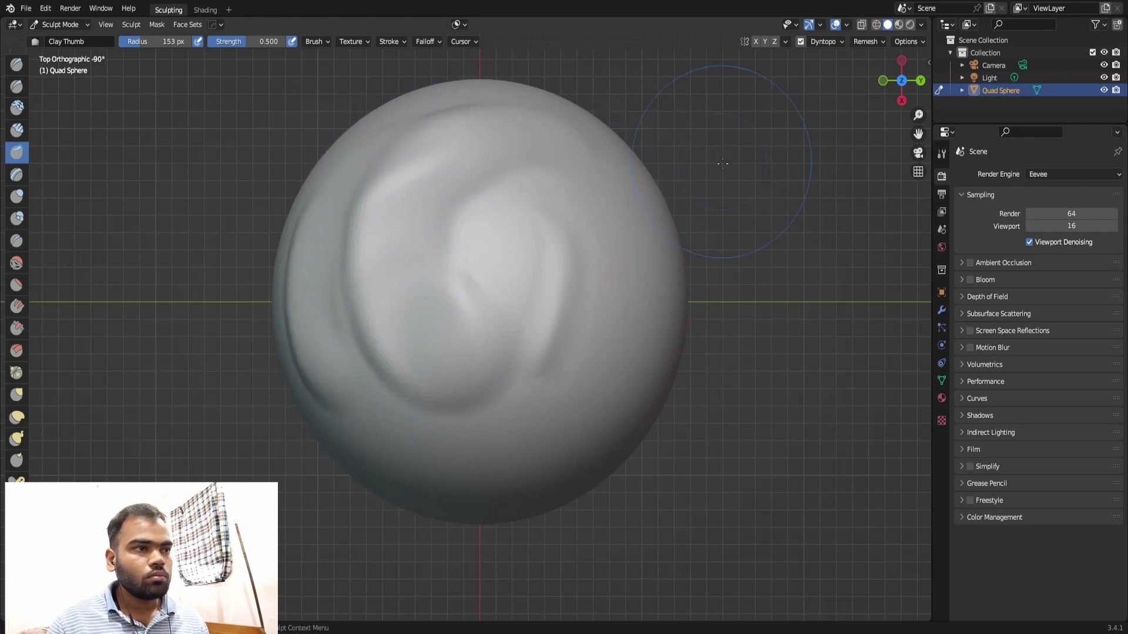
pyautogui.moveTo(806, 220)
pyautogui.keyDown('shift'); pyautogui.mouseDown()
pyautogui.moveTo(484, 206)
pyautogui.moveTo(589, 277)
pyautogui.moveTo(505, 173)
pyautogui.moveTo(252, 192)
pyautogui.mouseUp(); pyautogui.keyUp('shift')
pyautogui.moveTo(259, 199)
pyautogui.mouseDown(button='middle')
pyautogui.moveTo(314, 214)
pyautogui.moveTo(322, 183)
pyautogui.mouseUp(button='middle')
pyautogui.moveTo(568, 327)
pyautogui.keyDown('shift'); pyautogui.mouseDown()
pyautogui.moveTo(494, 229)
pyautogui.moveTo(438, 236)
pyautogui.moveTo(424, 202)
pyautogui.mouseUp(); pyautogui.keyUp('shift')
pyautogui.moveTo(569, 206)
pyautogui.mouseDown(button='middle')
pyautogui.moveTo(534, 368)
pyautogui.moveTo(443, 259)
pyautogui.mouseUp(button='middle')
# Reshape the upper dent into a bulge, add a crescent groove, and build a raised oval.
pyautogui.press('s')
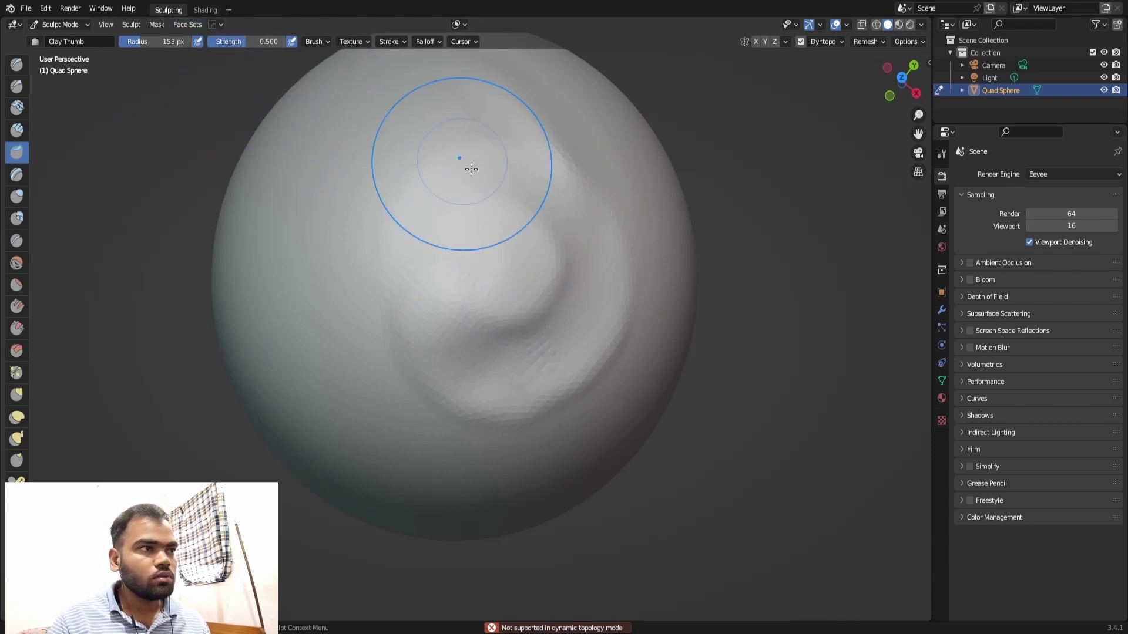
pyautogui.moveTo(541, 259)
pyautogui.mouseDown()
pyautogui.moveTo(503, 181)
pyautogui.moveTo(446, 390)
pyautogui.moveTo(523, 372)
pyautogui.moveTo(602, 241)
pyautogui.moveTo(494, 301)
pyautogui.moveTo(567, 249)
pyautogui.moveTo(446, 279)
pyautogui.mouseUp()
pyautogui.scroll(-1, 446, 280)
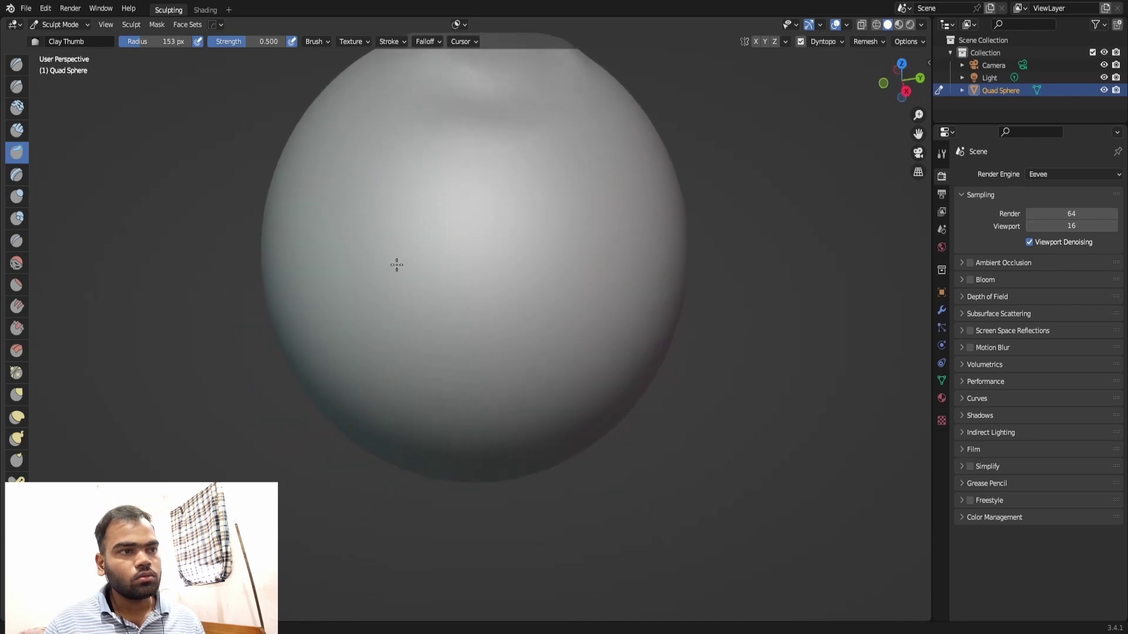
pyautogui.moveTo(468, 214)
pyautogui.mouseDown(button='middle')
pyautogui.moveTo(475, 304)
pyautogui.moveTo(481, 241)
pyautogui.mouseUp(button='middle')
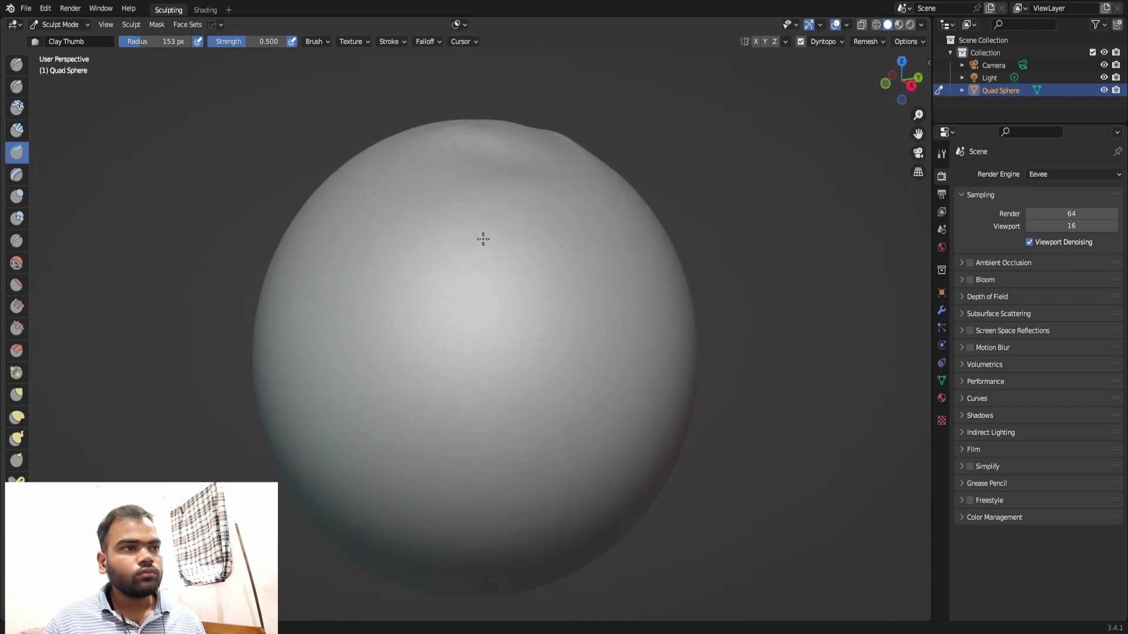
pyautogui.moveTo(508, 290)
pyautogui.mouseDown()
pyautogui.moveTo(569, 310)
pyautogui.moveTo(572, 280)
pyautogui.moveTo(448, 330)
pyautogui.mouseUp()
pyautogui.moveTo(568, 264)
pyautogui.mouseDown()
pyautogui.moveTo(541, 453)
pyautogui.moveTo(506, 282)
pyautogui.moveTo(551, 441)
pyautogui.moveTo(493, 269)
pyautogui.moveTo(465, 320)
pyautogui.moveTo(592, 395)
pyautogui.moveTo(567, 307)
pyautogui.moveTo(476, 297)
pyautogui.moveTo(433, 276)
pyautogui.moveTo(446, 470)
pyautogui.moveTo(645, 455)
pyautogui.mouseUp()
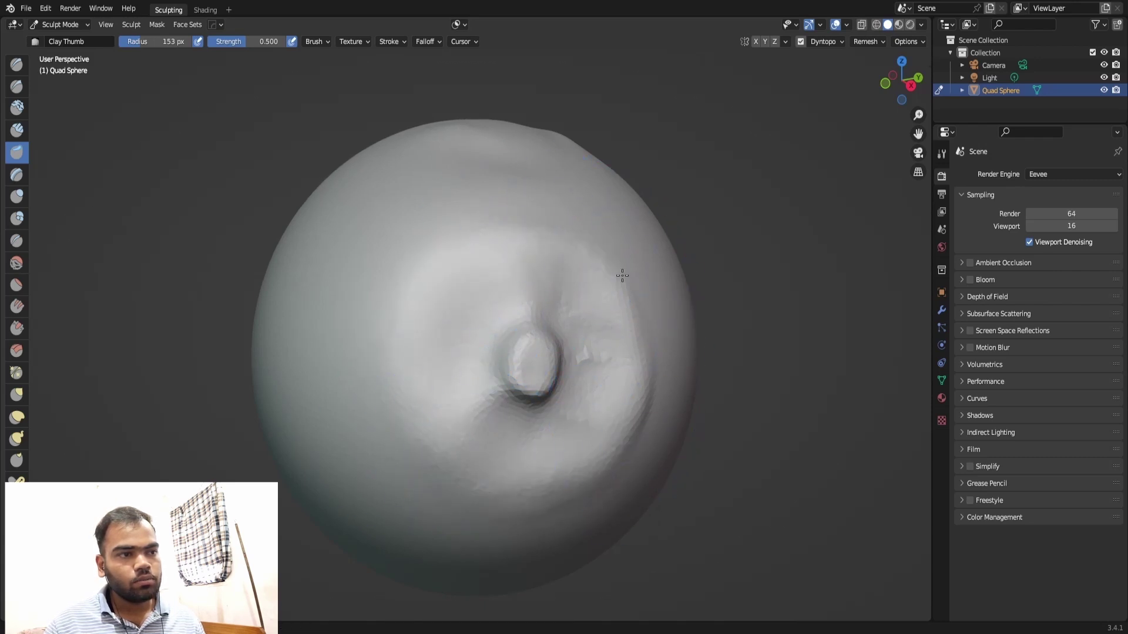
# Smooth the oval into a soft mound and shrink the brush radius to 82 px.
pyautogui.moveTo(593, 235)
pyautogui.keyDown('shift'); pyautogui.mouseDown()
pyautogui.moveTo(533, 282)
pyautogui.moveTo(541, 365)
pyautogui.moveTo(518, 335)
pyautogui.mouseUp(); pyautogui.keyUp('shift')
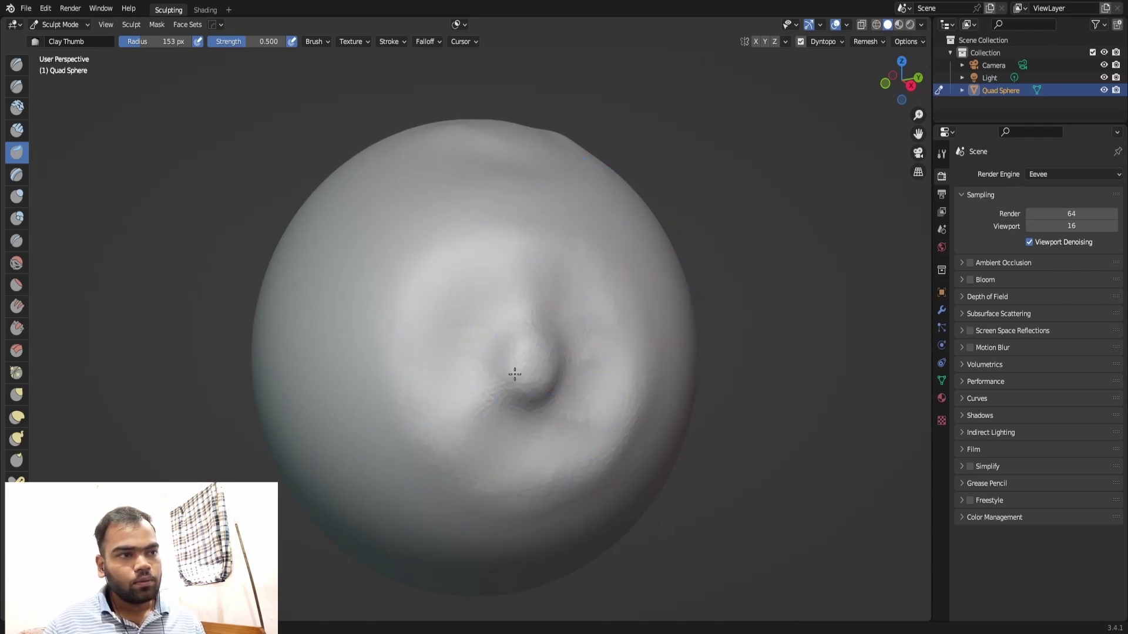
pyautogui.moveTo(705, 177)
pyautogui.mouseDown(button='middle')
pyautogui.moveTo(685, 282)
pyautogui.moveTo(599, 319)
pyautogui.mouseUp(button='middle')
pyautogui.keyDown('shift'); pyautogui.moveTo(534, 391); pyautogui.dragTo(533, 439); pyautogui.keyUp('shift')
pyautogui.moveTo(127, 42); pyautogui.dragTo(115, 39)
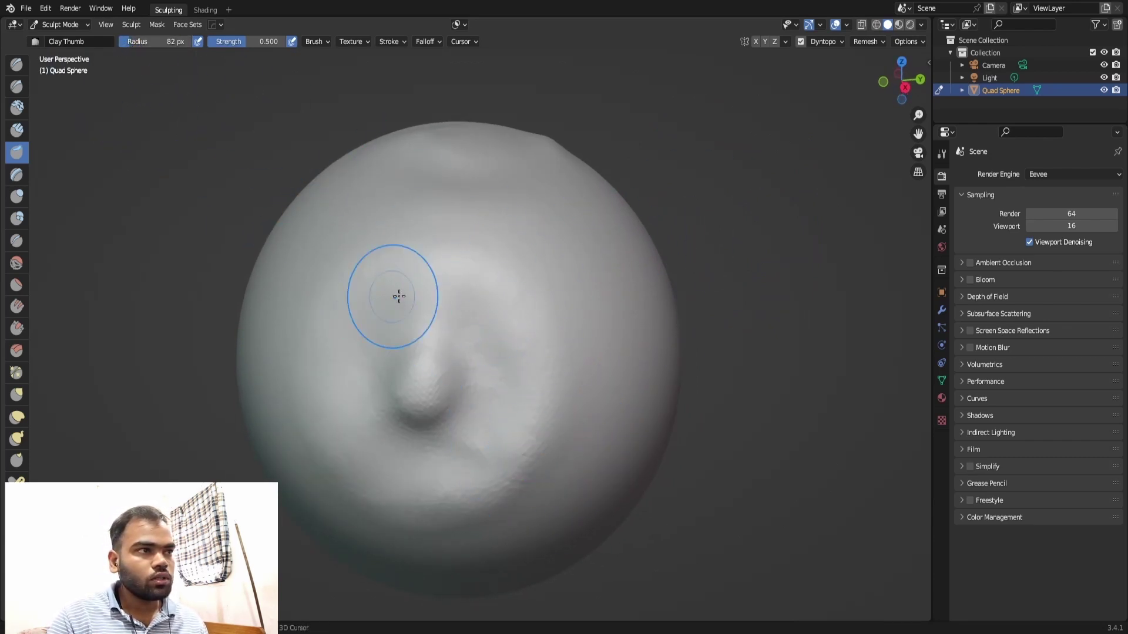
pyautogui.keyDown('shift'); pyautogui.moveTo(411, 310); pyautogui.dragTo(440, 176, button='middle'); pyautogui.keyUp('shift')
# Add and soften a curved stroke right of and below the bump.
pyautogui.moveTo(563, 170); pyautogui.dragTo(517, 328)
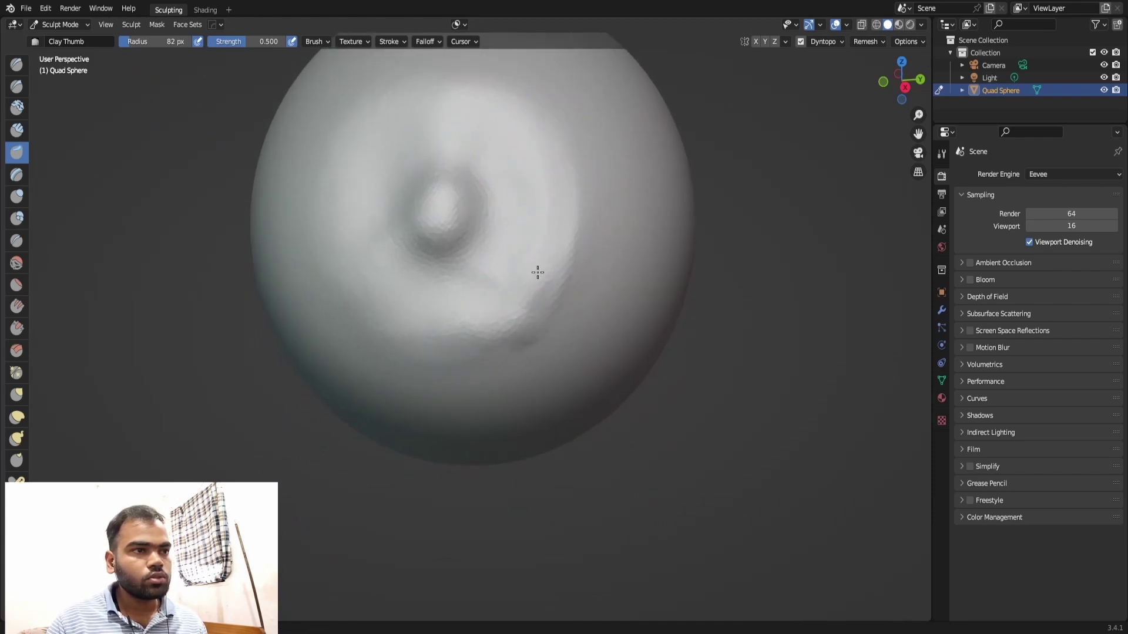
pyautogui.keyDown('shift'); pyautogui.moveTo(538, 272); pyautogui.dragTo(362, 349); pyautogui.keyUp('shift')
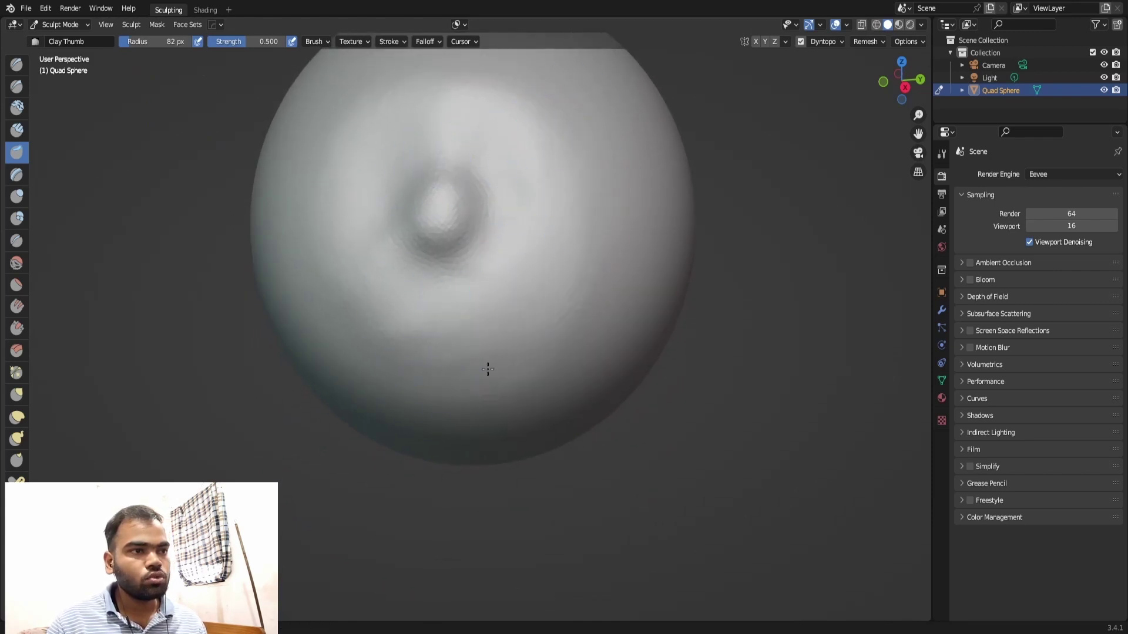
pyautogui.keyDown('shift'); pyautogui.rightClick(342, 293); pyautogui.keyUp('shift')
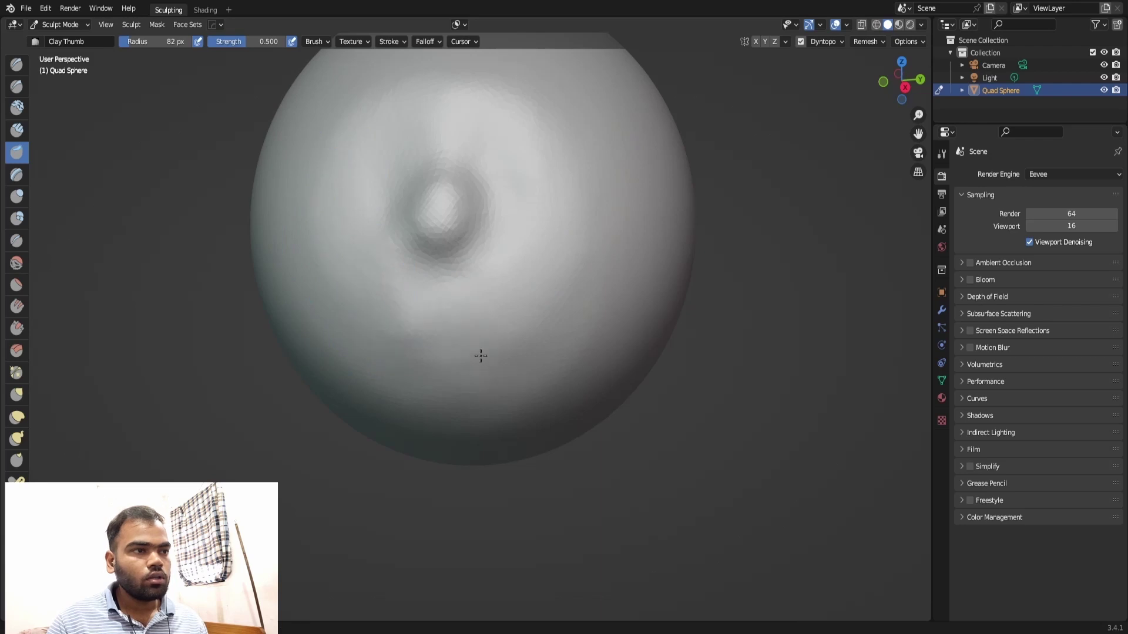
pyautogui.keyDown('shift'); pyautogui.moveTo(470, 342); pyautogui.dragTo(505, 140, button='right'); pyautogui.keyUp('shift')
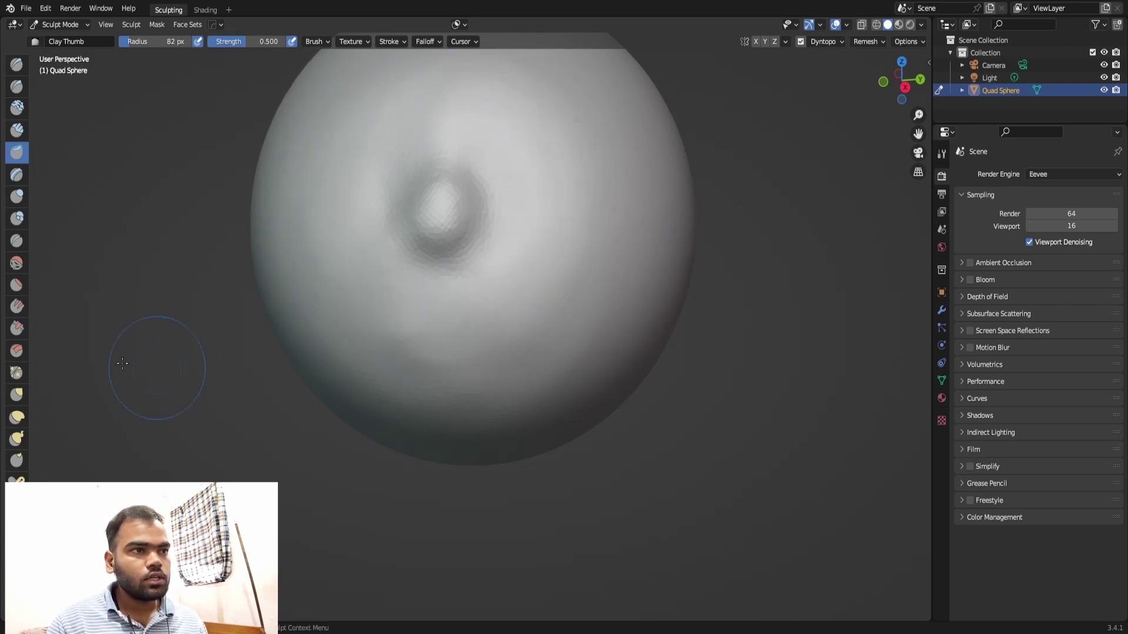
pyautogui.scroll(-2, 560, 364)
pyautogui.moveTo(559, 364)
pyautogui.mouseDown(button='middle')
pyautogui.moveTo(655, 245)
pyautogui.moveTo(168, 268)
pyautogui.mouseUp(button='middle')
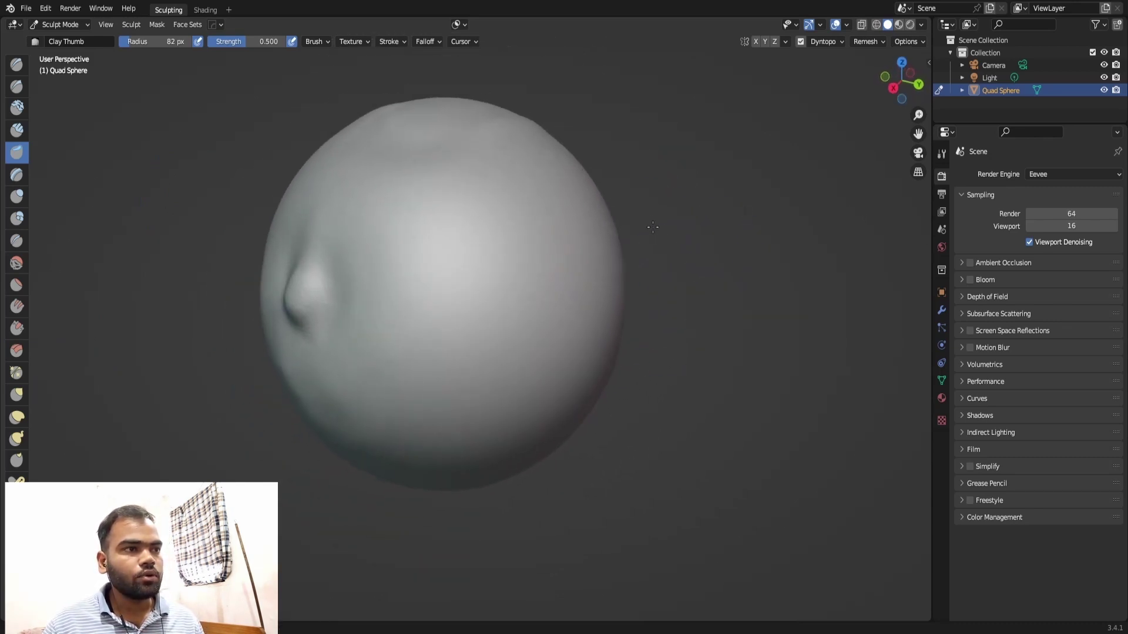
# Sculpt a long looping raised stroke with the Layer brush and orbit to inspect it.
pyautogui.click(15, 174)
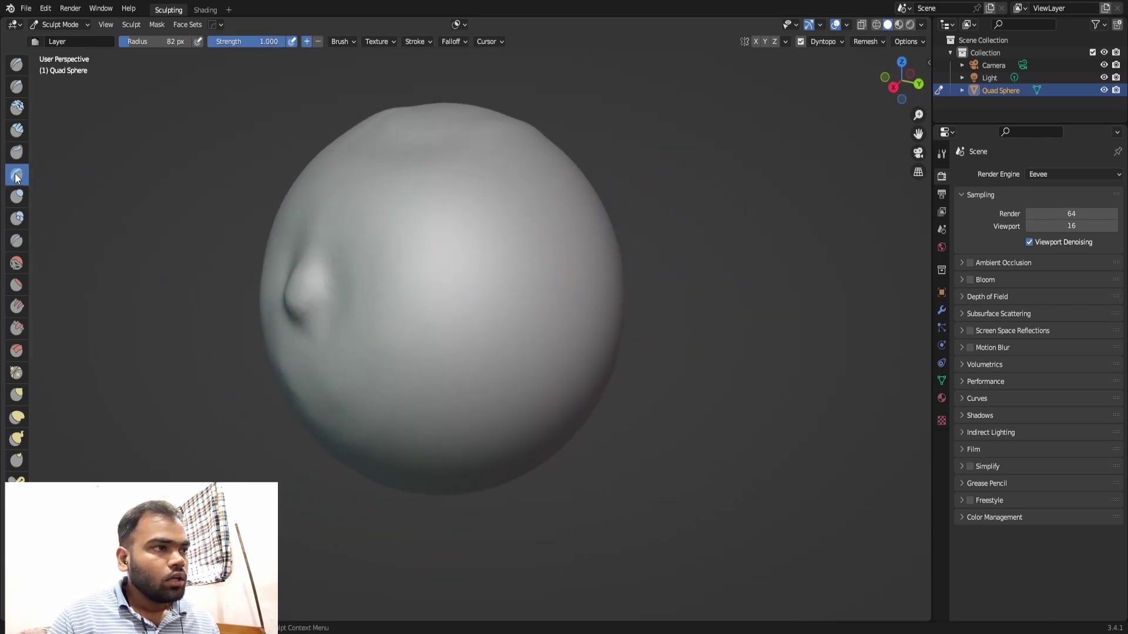
pyautogui.moveTo(538, 199)
pyautogui.mouseDown()
pyautogui.moveTo(500, 326)
pyautogui.moveTo(454, 418)
pyautogui.mouseUp()
pyautogui.moveTo(504, 361); pyautogui.dragTo(519, 206, button='middle')
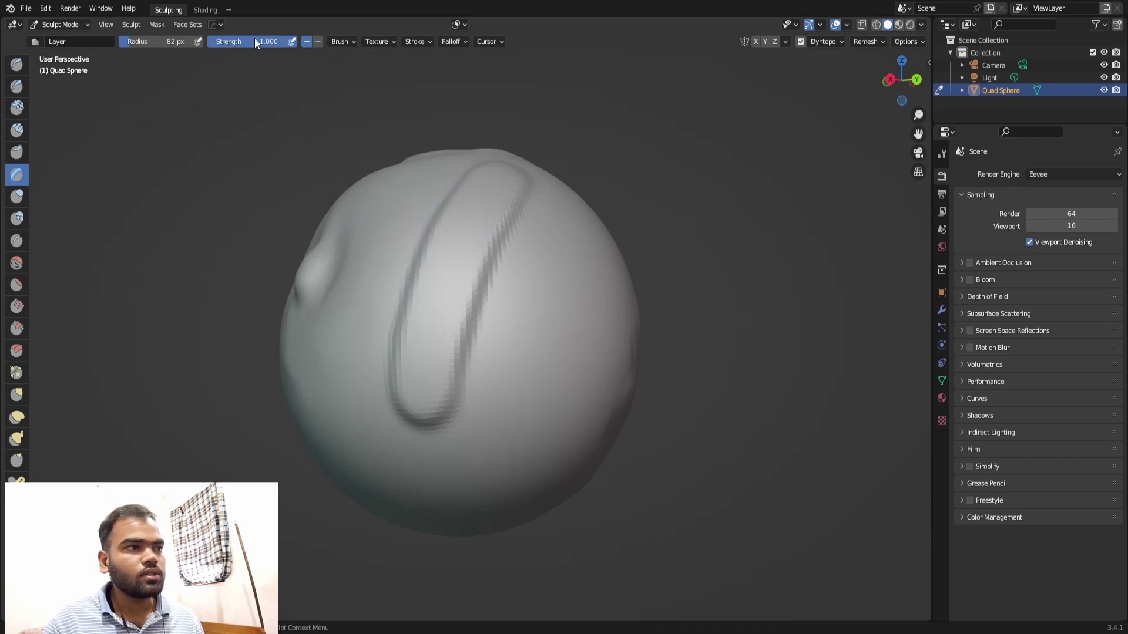
pyautogui.moveTo(403, 116); pyautogui.dragTo(483, 227, button='middle')
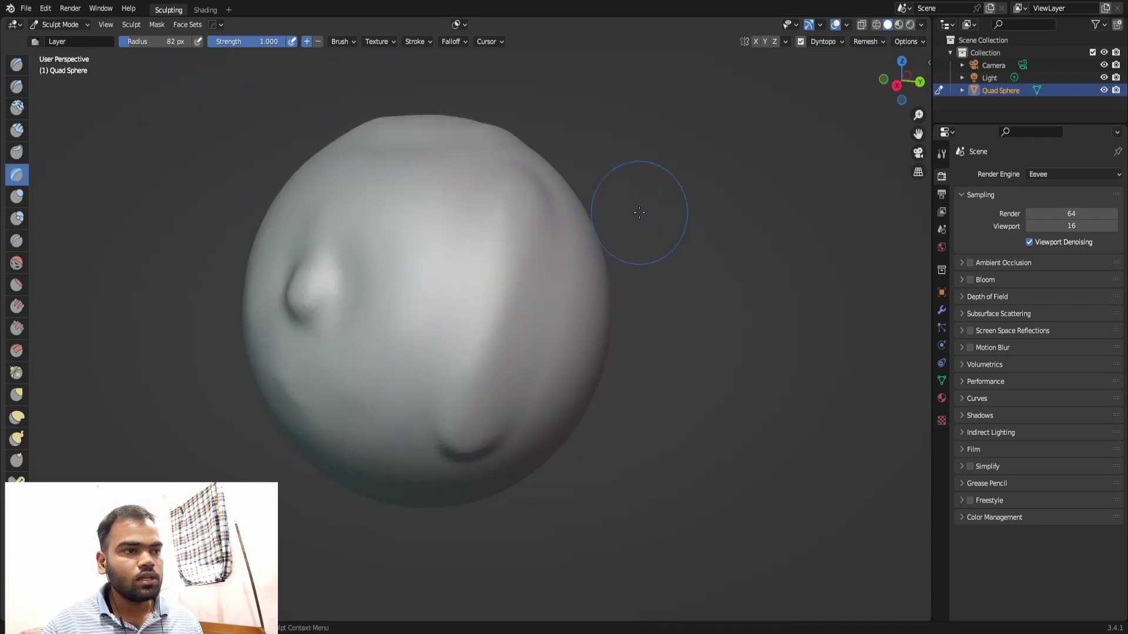
pyautogui.moveTo(622, 139)
pyautogui.mouseDown(button='middle')
pyautogui.moveTo(713, 194)
pyautogui.moveTo(593, 176)
pyautogui.moveTo(489, 237)
pyautogui.mouseUp(button='middle')
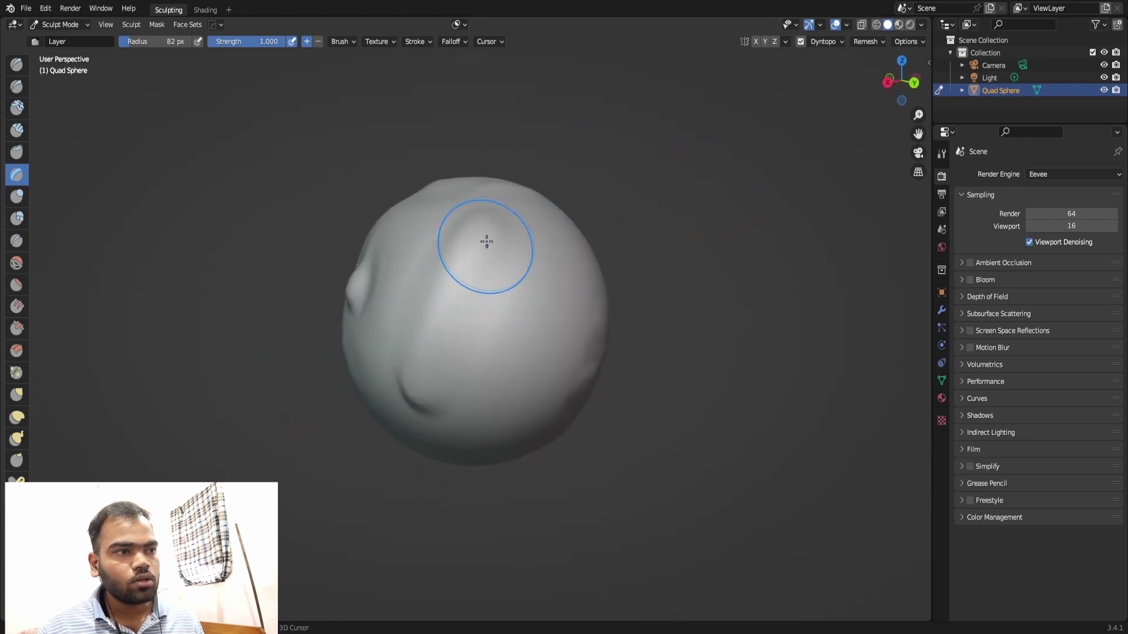
# With the Draw brush at strength 1.000, draw a curved stroke and a long diagonal ridge.
pyautogui.click(16, 65)
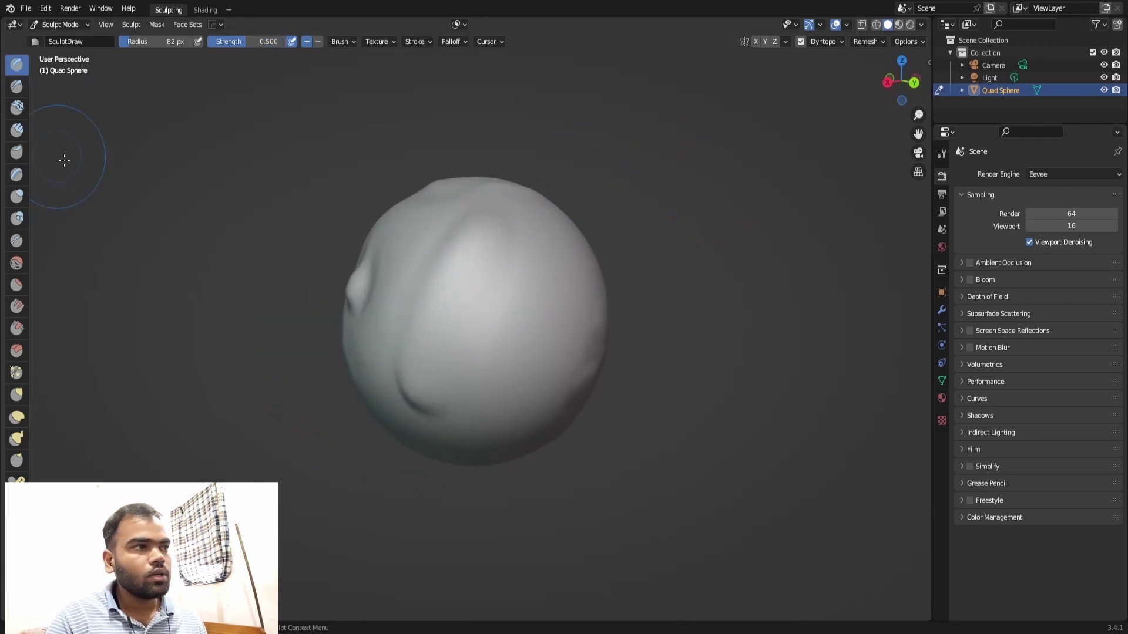
pyautogui.moveTo(245, 38); pyautogui.dragTo(286, 39)
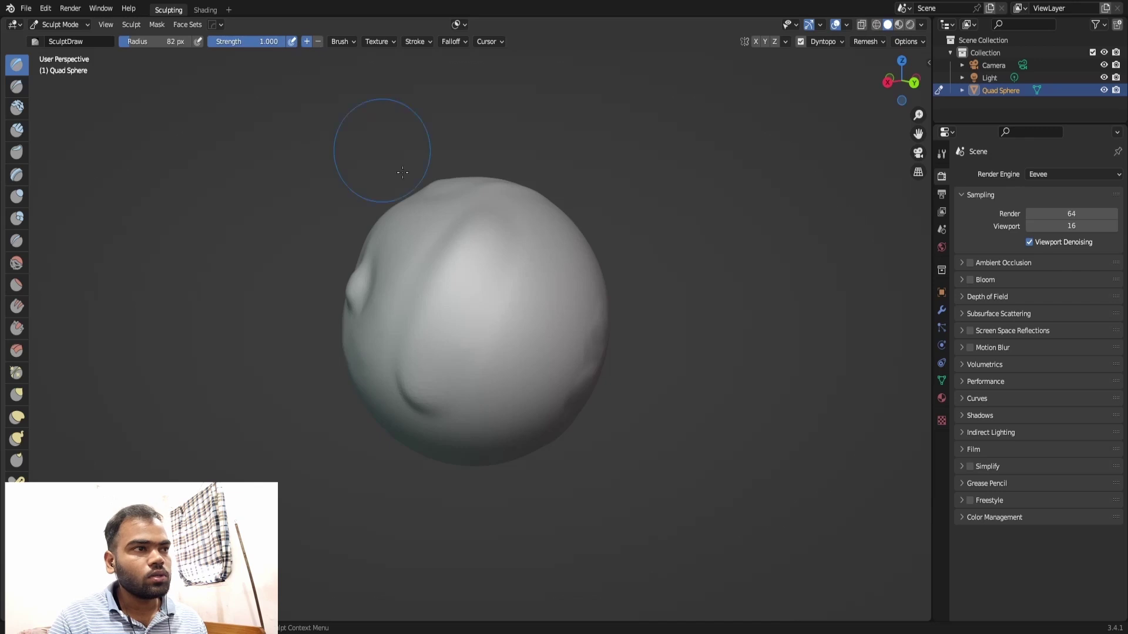
pyautogui.moveTo(546, 271); pyautogui.dragTo(499, 412)
pyautogui.moveTo(499, 411); pyautogui.dragTo(353, 264, button='middle')
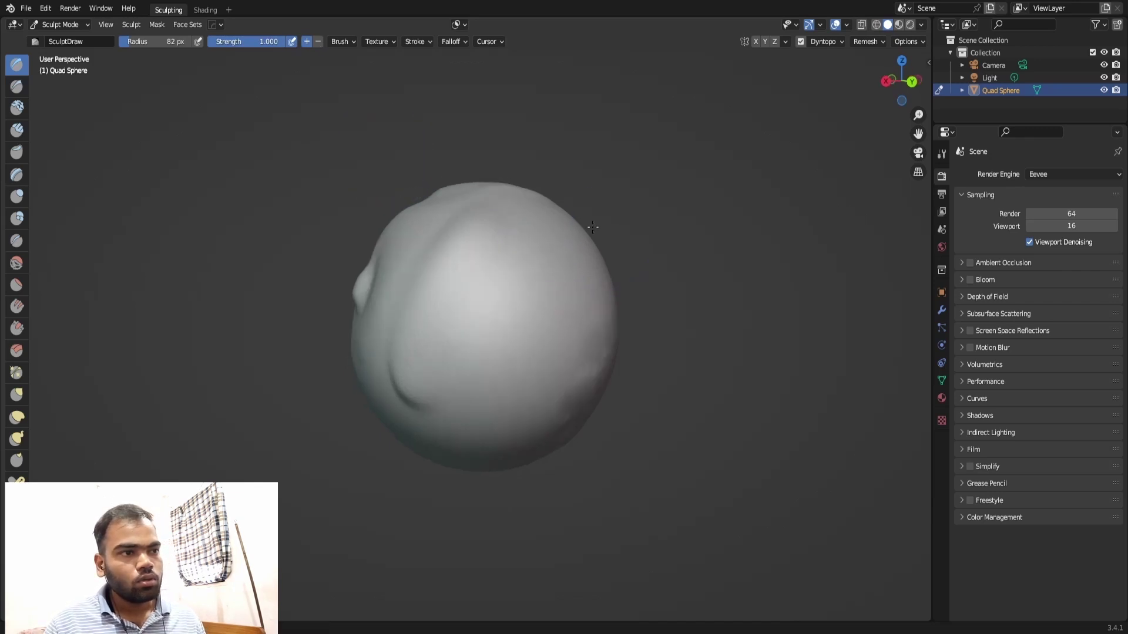
pyautogui.scroll(2, 231, 223)
pyautogui.moveTo(616, 229); pyautogui.dragTo(718, 131, button='middle')
pyautogui.moveTo(605, 231)
pyautogui.mouseDown()
pyautogui.moveTo(580, 260)
pyautogui.moveTo(521, 442)
pyautogui.mouseUp()
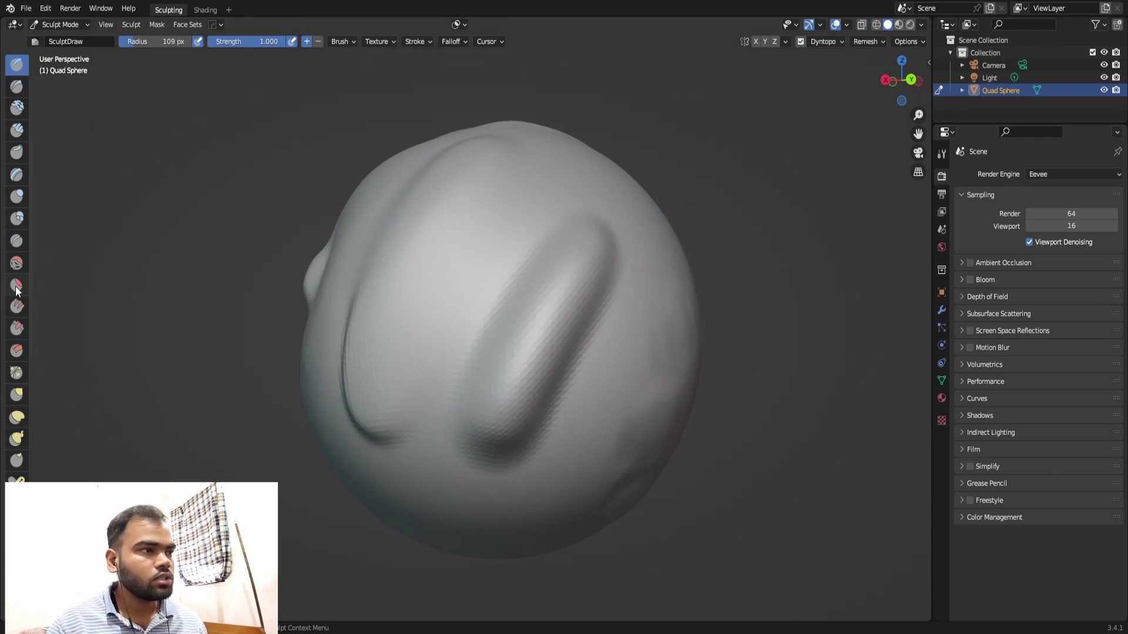
pyautogui.click(17, 287)
# Flatten the top of the diagonal ridge with Flatten/Contrast and orbit to inspect it.
pyautogui.moveTo(579, 277)
pyautogui.mouseDown()
pyautogui.moveTo(597, 252)
pyautogui.moveTo(511, 390)
pyautogui.moveTo(529, 340)
pyautogui.moveTo(579, 252)
pyautogui.moveTo(520, 397)
pyautogui.moveTo(570, 284)
pyautogui.mouseUp()
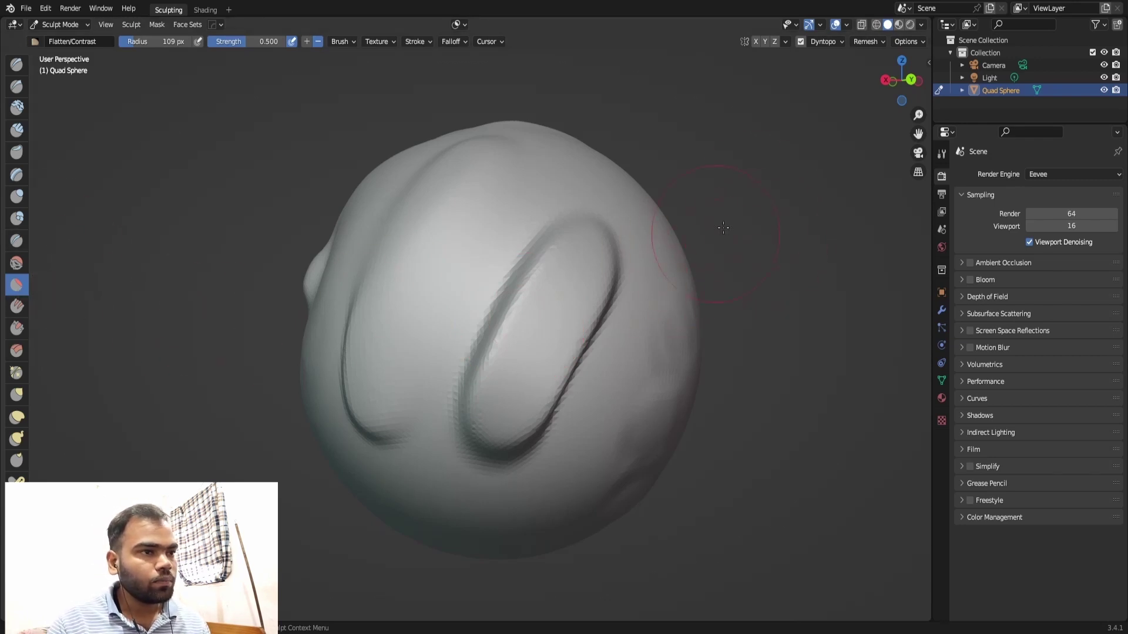
pyautogui.moveTo(688, 254); pyautogui.dragTo(598, 254, button='middle')
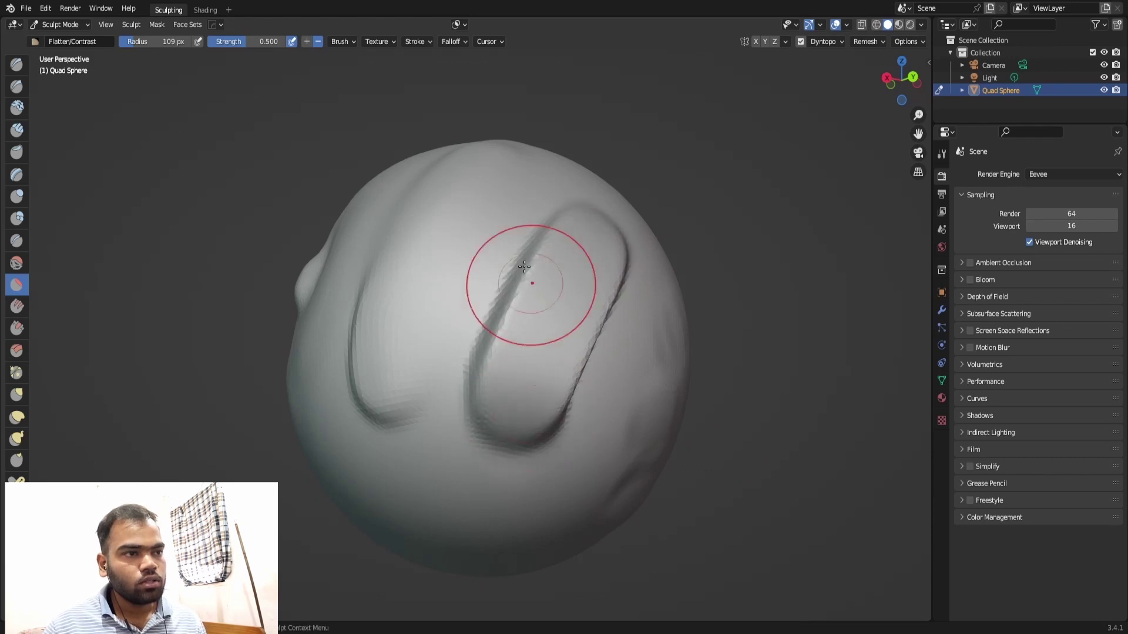
pyautogui.moveTo(621, 134)
pyautogui.mouseDown(button='middle')
pyautogui.moveTo(748, 236)
pyautogui.moveTo(650, 232)
pyautogui.moveTo(683, 190)
pyautogui.moveTo(499, 229)
pyautogui.mouseUp(button='middle')
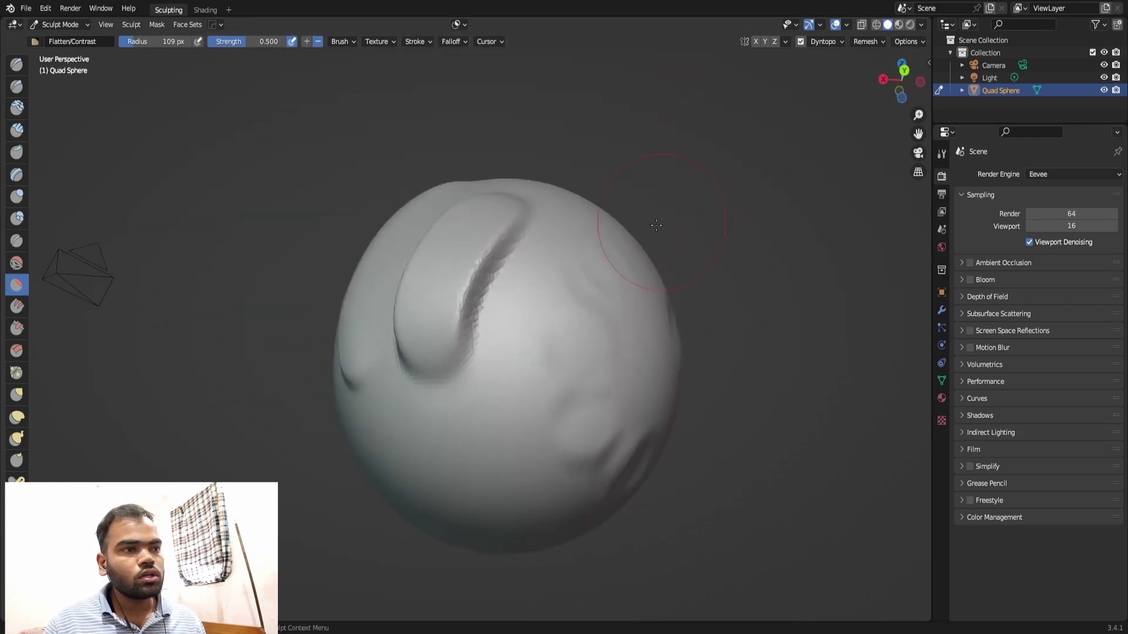
pyautogui.moveTo(569, 211); pyautogui.dragTo(664, 221, button='middle')
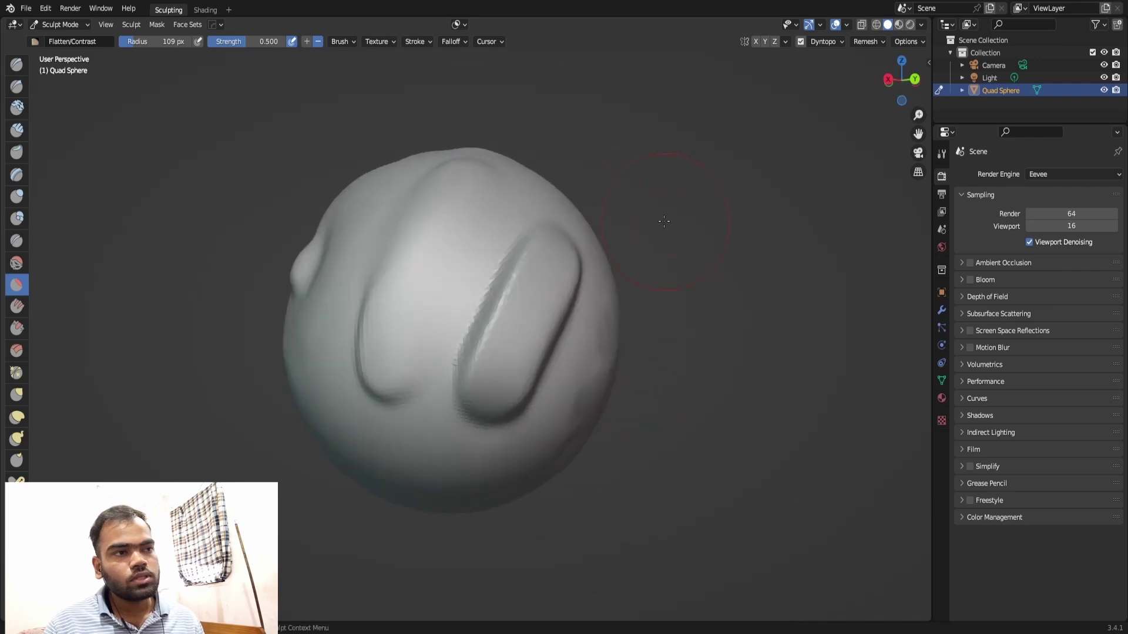
pyautogui.moveTo(466, 366)
pyautogui.mouseDown(button='middle')
pyautogui.moveTo(734, 276)
pyautogui.moveTo(734, 247)
pyautogui.moveTo(717, 222)
pyautogui.moveTo(629, 251)
pyautogui.moveTo(458, 282)
pyautogui.mouseUp(button='middle')
pyautogui.scroll(3, 751, 275)
pyautogui.scroll(-2, 751, 275)
pyautogui.scroll(-4, 750, 275)
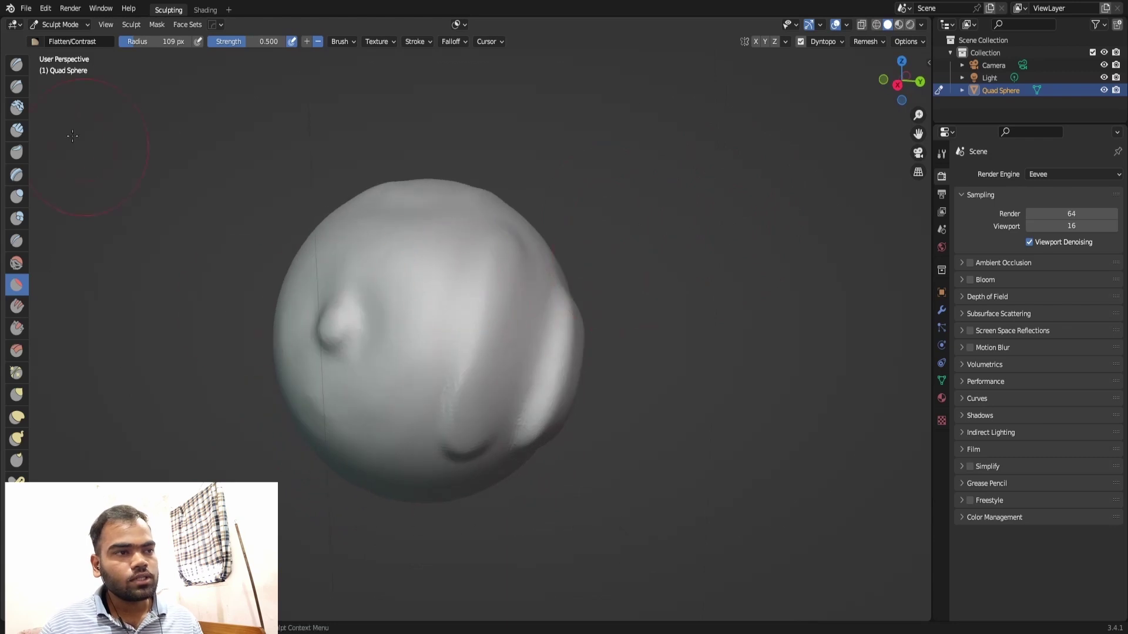
pyautogui.click(17, 86)
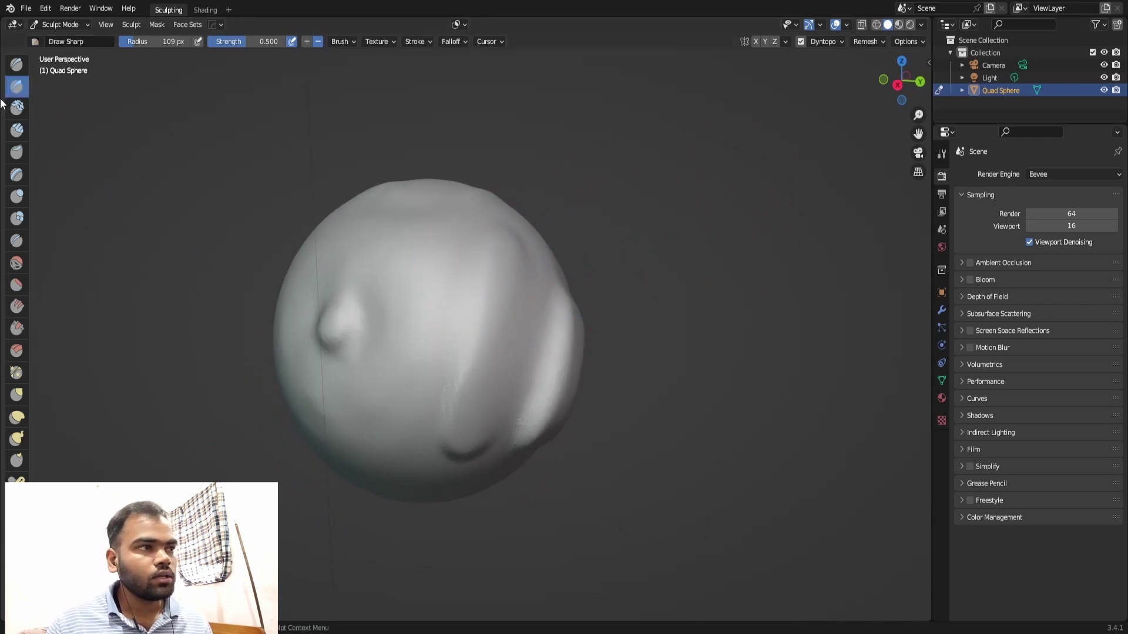
# Bring the sphere's edge into view and shrink the Draw Sharp radius to 42 px.
pyautogui.scroll(2, 617, 308)
pyautogui.keyDown('shift'); pyautogui.moveTo(617, 308); pyautogui.dragTo(526, 144, button='middle'); pyautogui.keyUp('shift')
pyautogui.scroll(2, 549, 126)
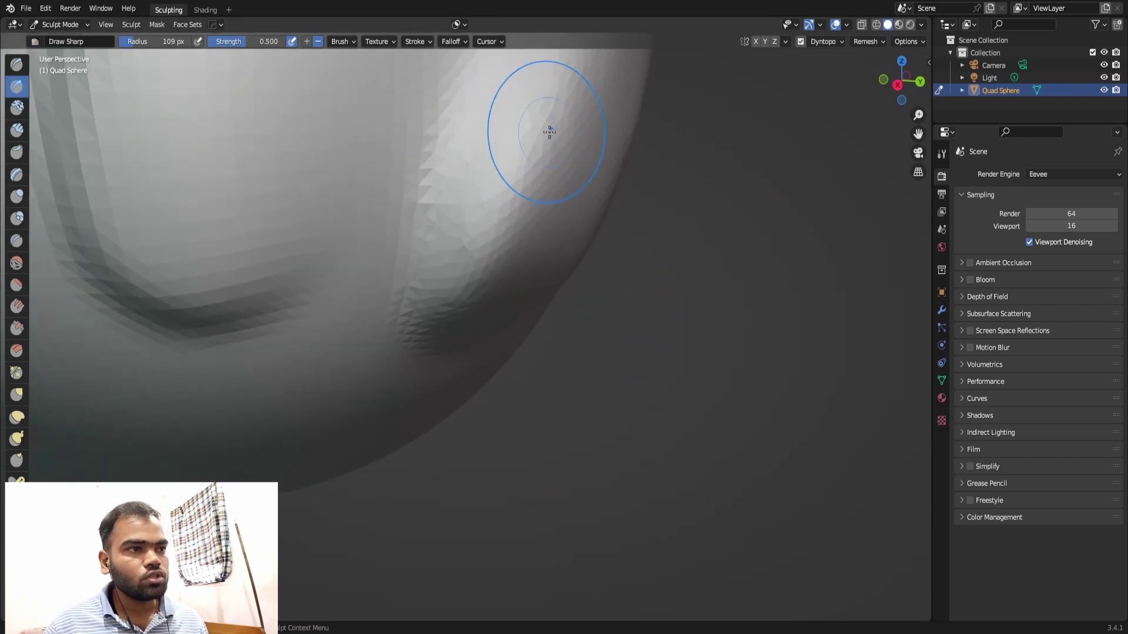
pyautogui.scroll(-1, 539, 177)
pyautogui.scroll(1, 539, 178)
pyautogui.press('h')
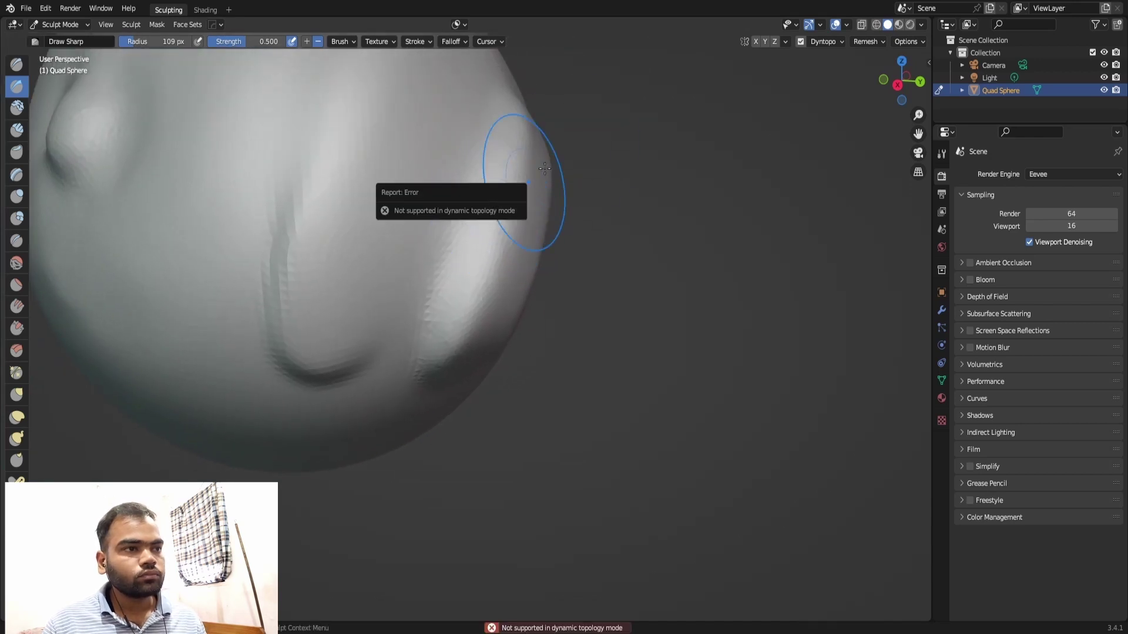
pyautogui.moveTo(545, 169); pyautogui.dragTo(505, 165, button='middle')
pyautogui.moveTo(129, 42); pyautogui.dragTo(108, 40)
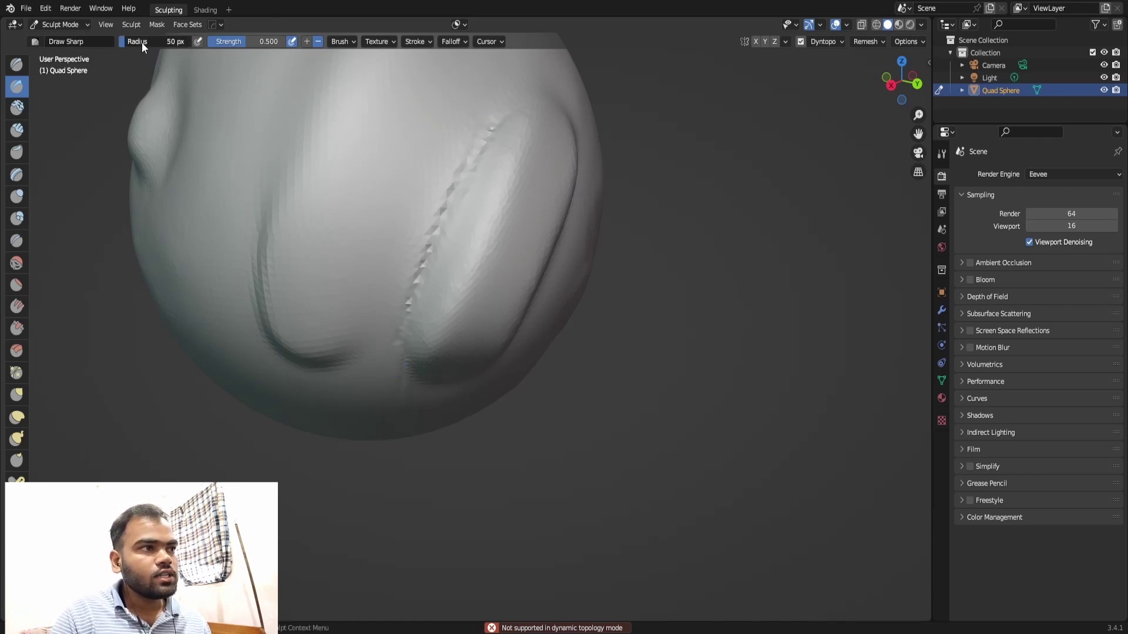
pyautogui.moveTo(139, 42); pyautogui.dragTo(135, 42)
# Cut a sharp crease down along the ridge, redrawing its upper part.
pyautogui.moveTo(491, 120)
pyautogui.keyDown('shift'); pyautogui.mouseDown()
pyautogui.moveTo(404, 283)
pyautogui.moveTo(420, 265)
pyautogui.mouseUp(); pyautogui.keyUp('shift')
pyautogui.moveTo(499, 116); pyautogui.dragTo(420, 279)
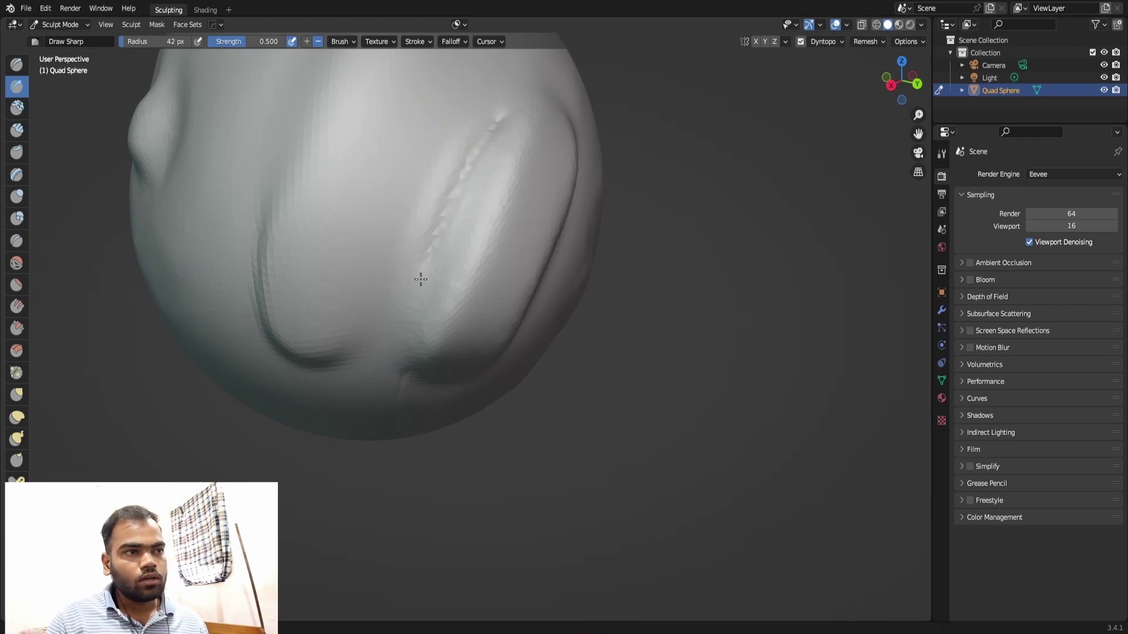
pyautogui.moveTo(498, 121)
pyautogui.mouseDown()
pyautogui.moveTo(430, 231)
pyautogui.moveTo(408, 299)
pyautogui.mouseUp()
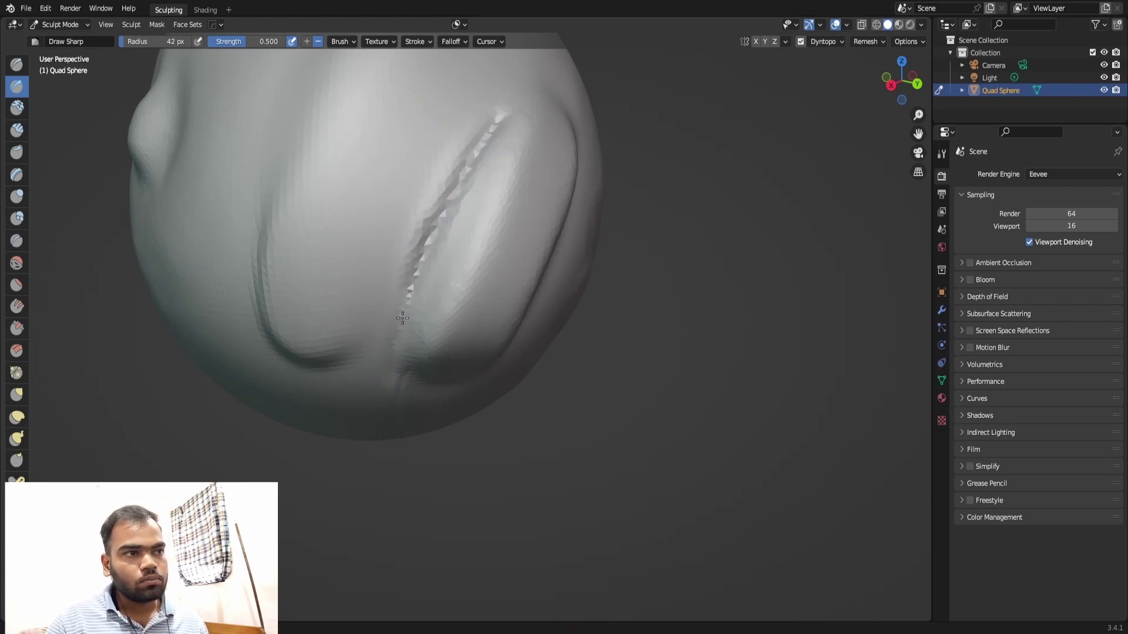
pyautogui.moveTo(496, 123)
pyautogui.mouseDown()
pyautogui.moveTo(532, 74)
pyautogui.moveTo(446, 194)
pyautogui.moveTo(491, 110)
pyautogui.mouseUp()
pyautogui.moveTo(559, 92); pyautogui.dragTo(511, 115, button='middle')
pyautogui.hotkey('ctrl', 'z')
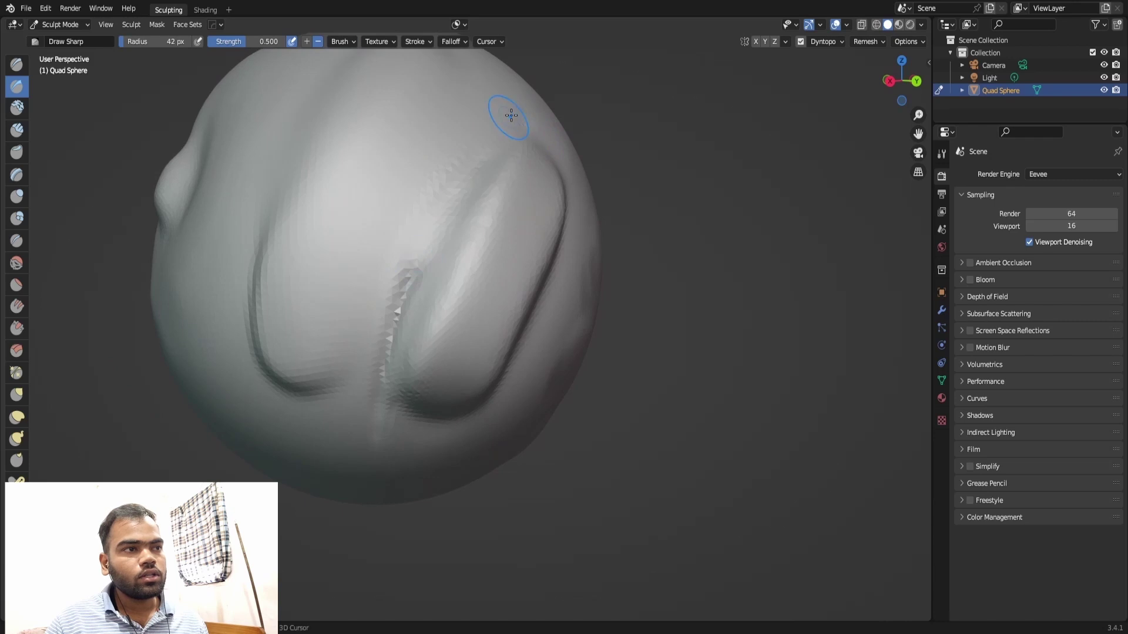
pyautogui.moveTo(493, 146); pyautogui.dragTo(483, 130)
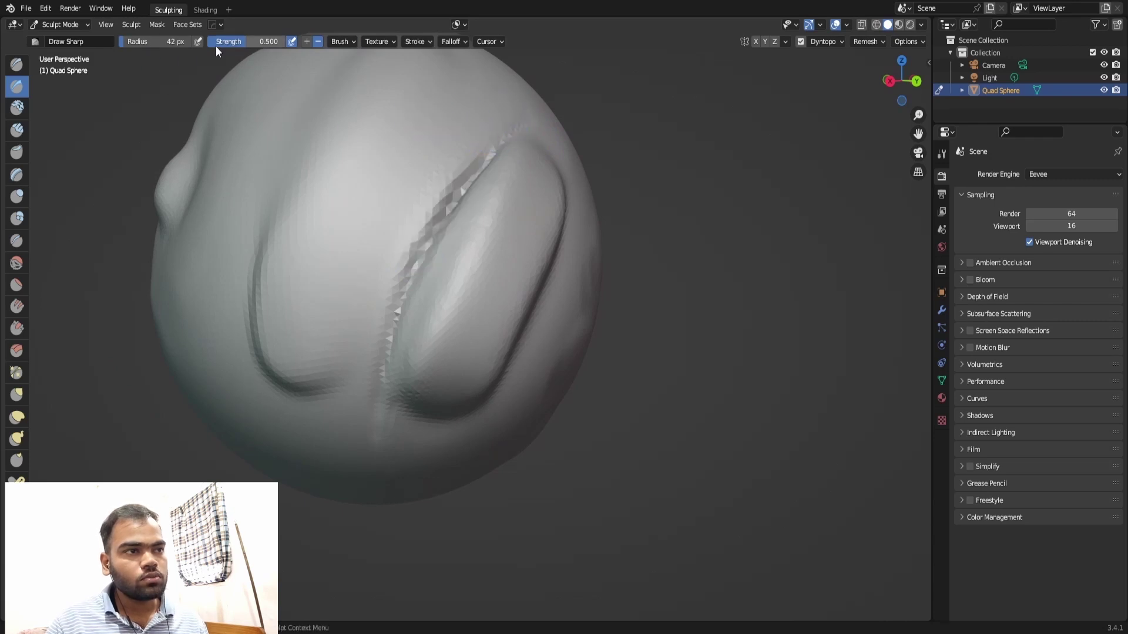
# Lower the brush strength to 0.189 and undo the jagged crease strokes.
pyautogui.moveTo(213, 42); pyautogui.dragTo(206, 42)
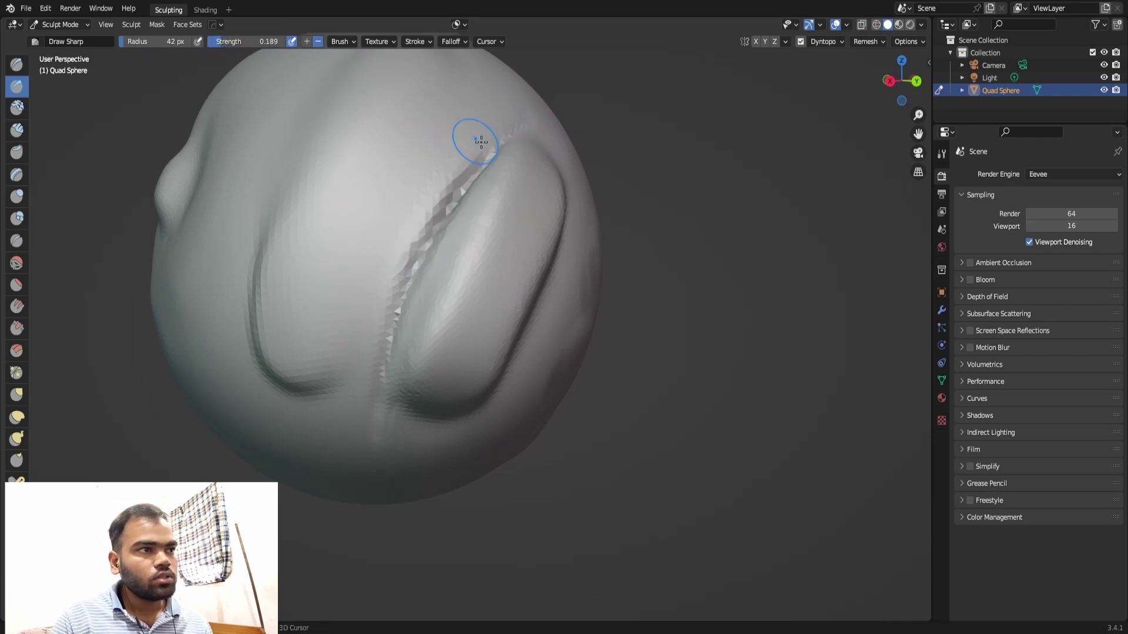
pyautogui.hotkey('ctrl', 'z')
pyautogui.hotkey('ctrl', 'z')
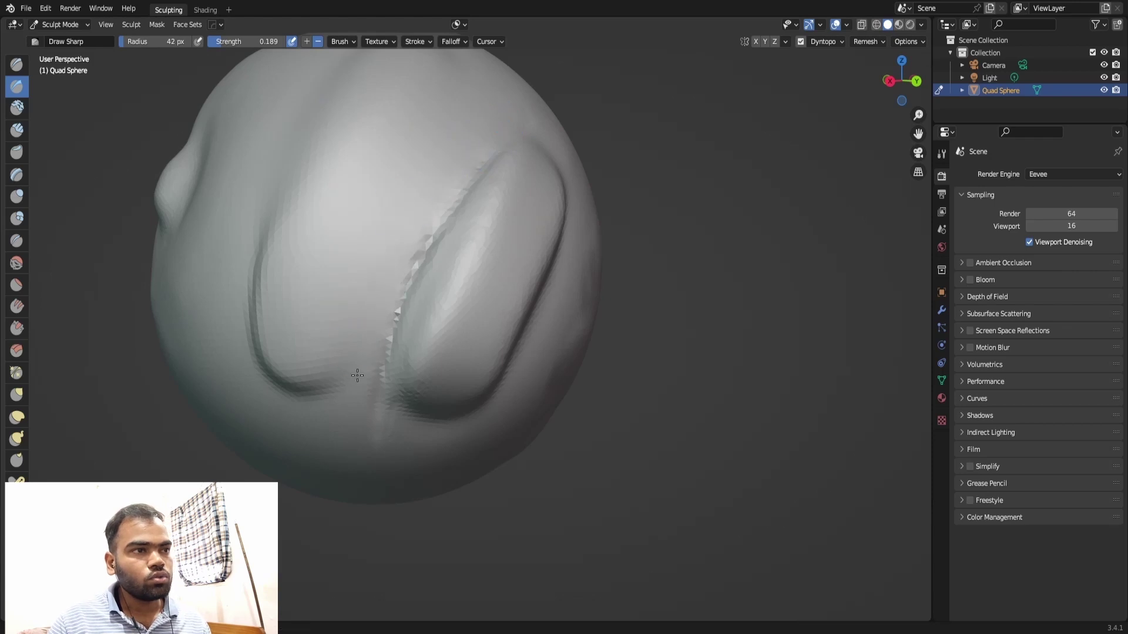
pyautogui.hotkey('ctrl', 'z')
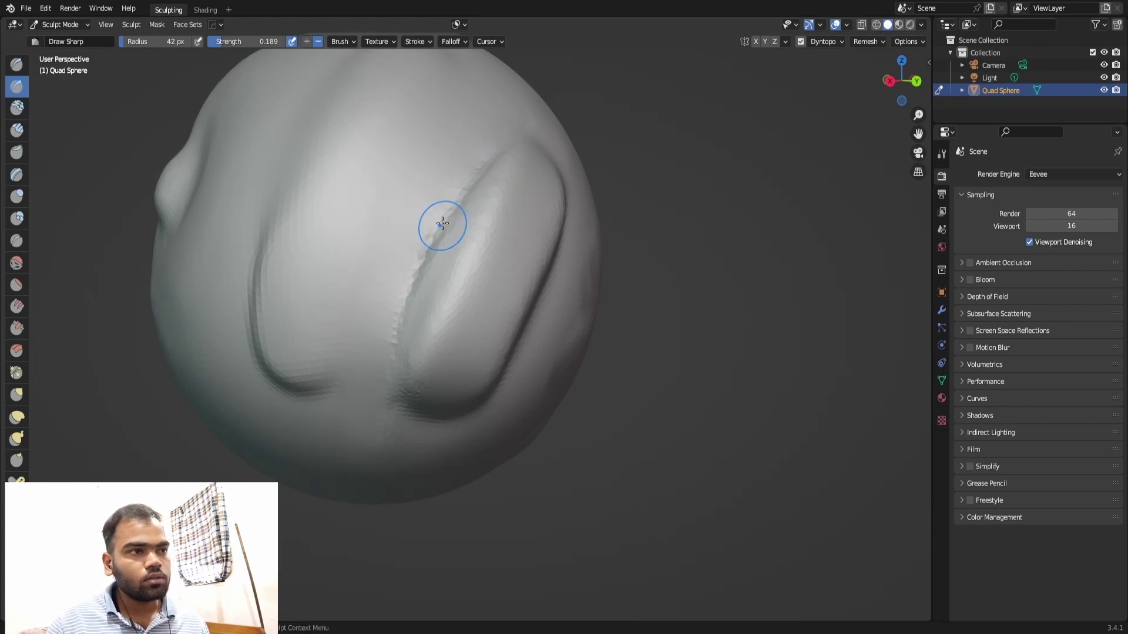
pyautogui.moveTo(442, 224)
pyautogui.mouseDown(button='middle')
pyautogui.moveTo(458, 252)
pyautogui.moveTo(430, 222)
pyautogui.moveTo(433, 166)
pyautogui.moveTo(390, 212)
pyautogui.moveTo(458, 78)
pyautogui.moveTo(495, 83)
pyautogui.moveTo(532, 139)
pyautogui.mouseUp(button='middle')
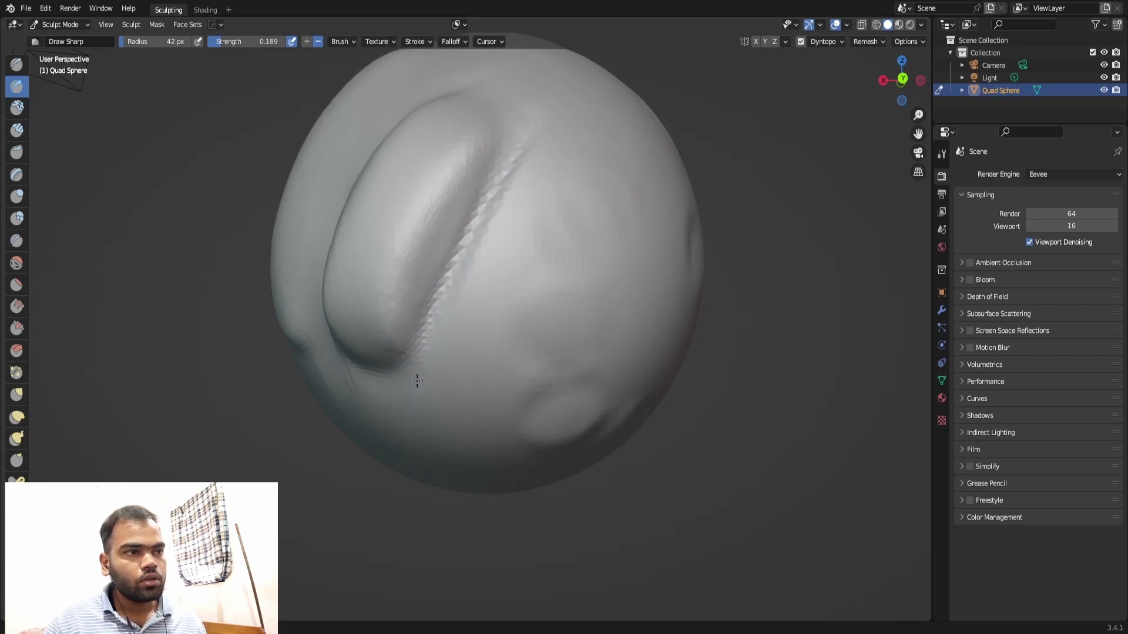
# Smooth the jagged, stepped creases along both ridges and the ridge top.
pyautogui.keyDown('shift'); pyautogui.moveTo(536, 151); pyautogui.dragTo(506, 210); pyautogui.keyUp('shift')
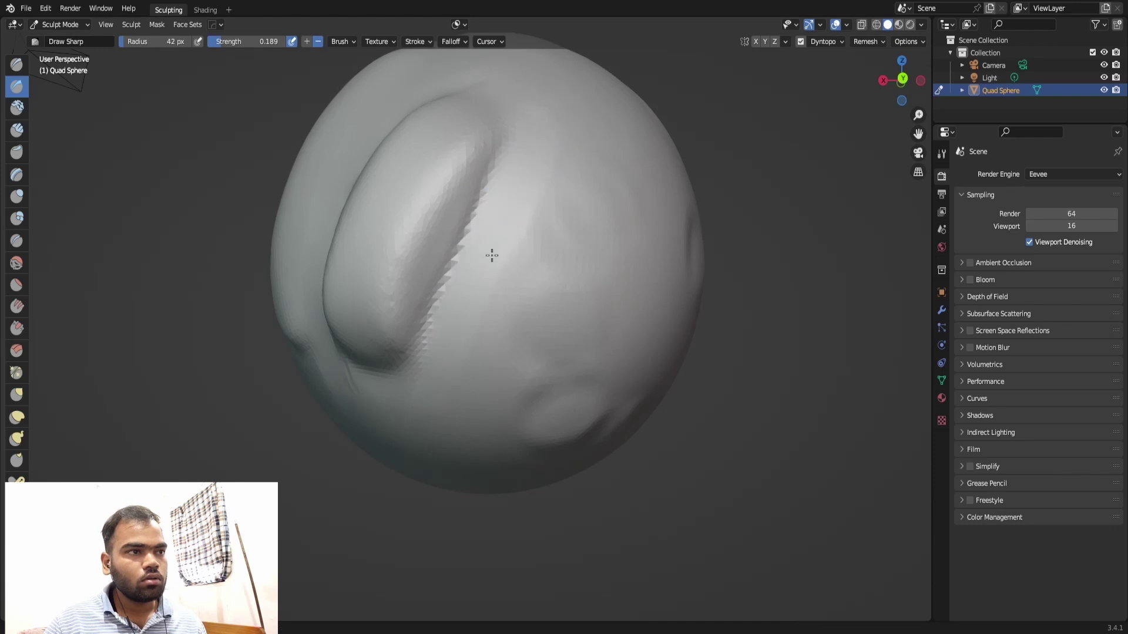
pyautogui.keyDown('shift'); pyautogui.moveTo(489, 272); pyautogui.dragTo(446, 329); pyautogui.keyUp('shift')
pyautogui.moveTo(447, 329); pyautogui.dragTo(555, 169, button='middle')
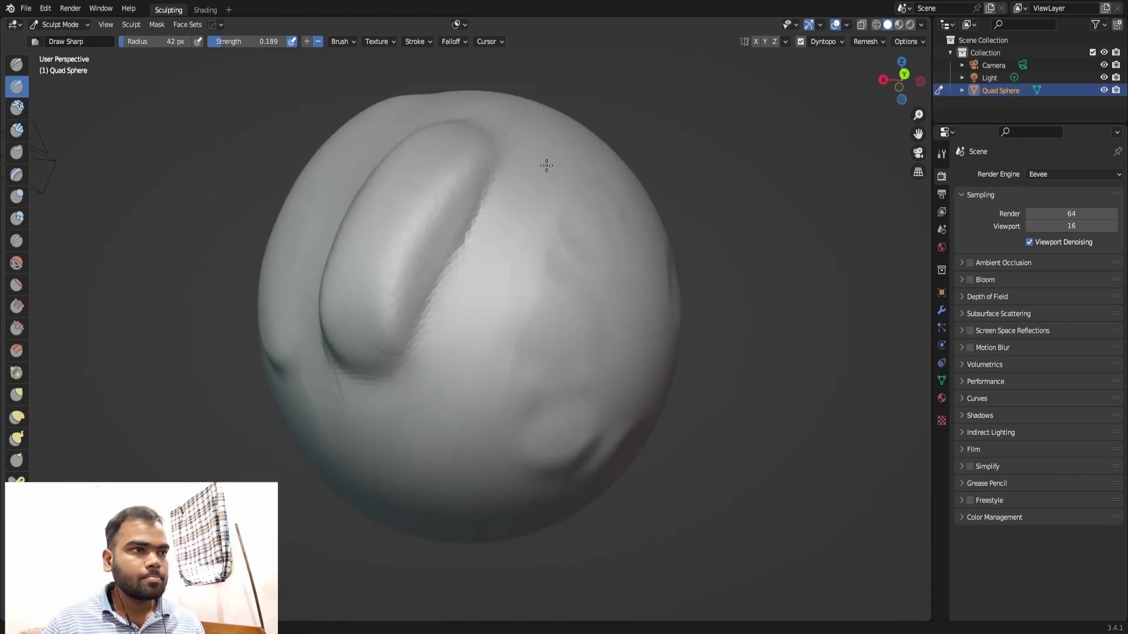
pyautogui.moveTo(483, 264); pyautogui.dragTo(381, 284, button='middle')
pyautogui.keyDown('shift'); pyautogui.moveTo(382, 284); pyautogui.dragTo(416, 307); pyautogui.keyUp('shift')
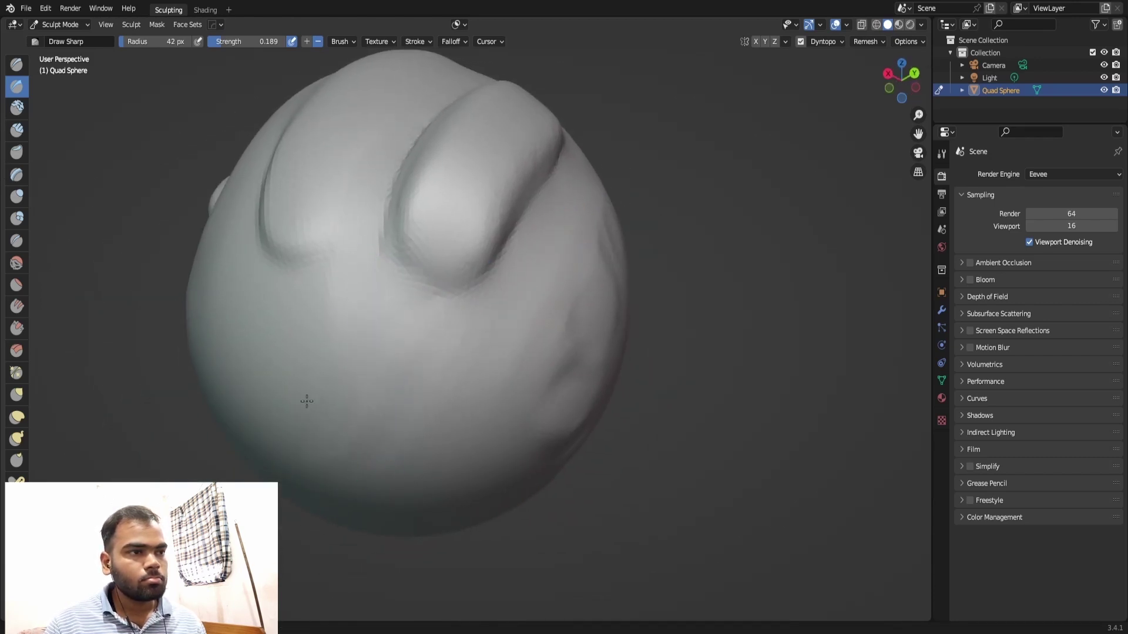
pyautogui.keyDown('shift'); pyautogui.moveTo(435, 222); pyautogui.dragTo(469, 139); pyautogui.keyUp('shift')
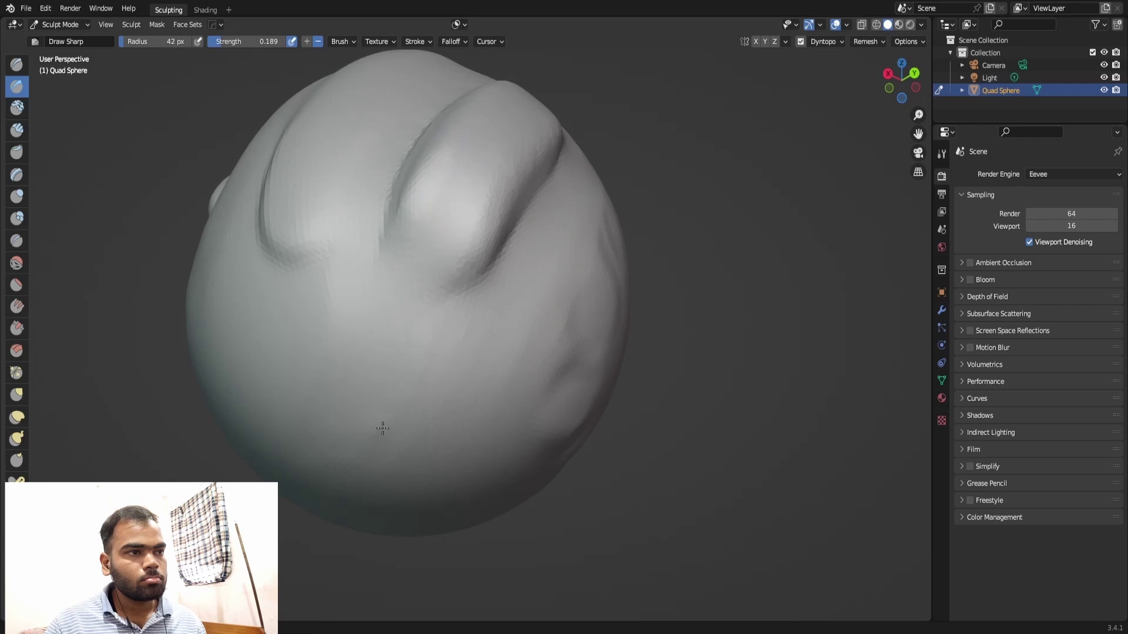
pyautogui.moveTo(435, 297); pyautogui.dragTo(419, 301, button='middle')
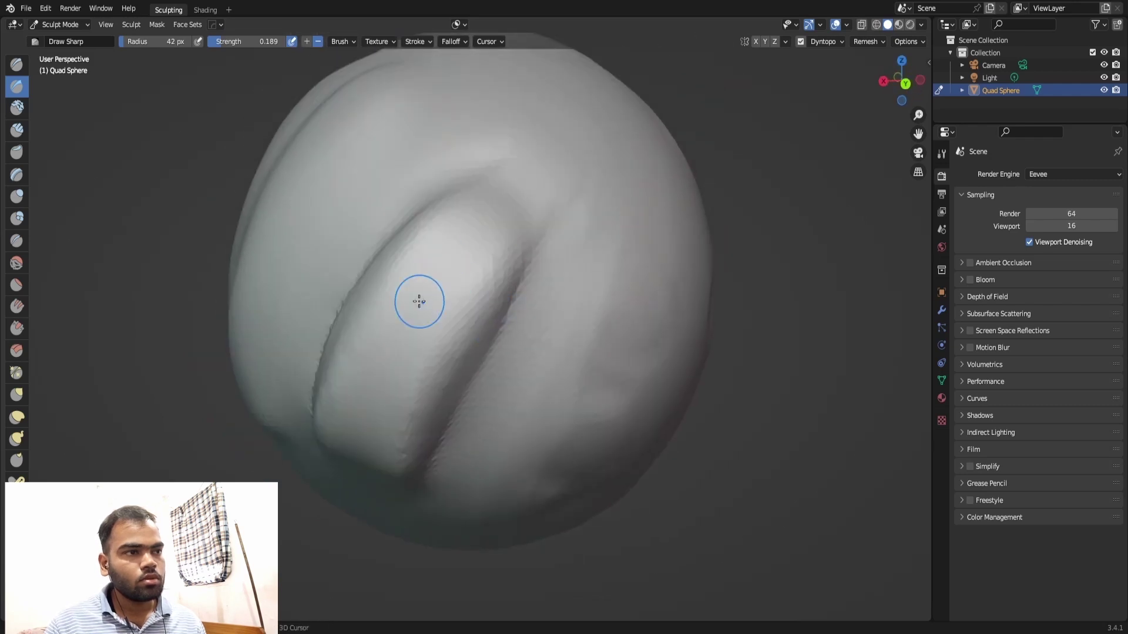
pyautogui.keyDown('shift'); pyautogui.moveTo(385, 384); pyautogui.dragTo(461, 271); pyautogui.keyUp('shift')
pyautogui.keyDown('shift'); pyautogui.moveTo(503, 181); pyautogui.dragTo(461, 197); pyautogui.keyUp('shift')
# Turn the crease to face front and deepen and sharpen it along its length.
pyautogui.scroll(6, 417, 353)
pyautogui.scroll(-6, 451, 241)
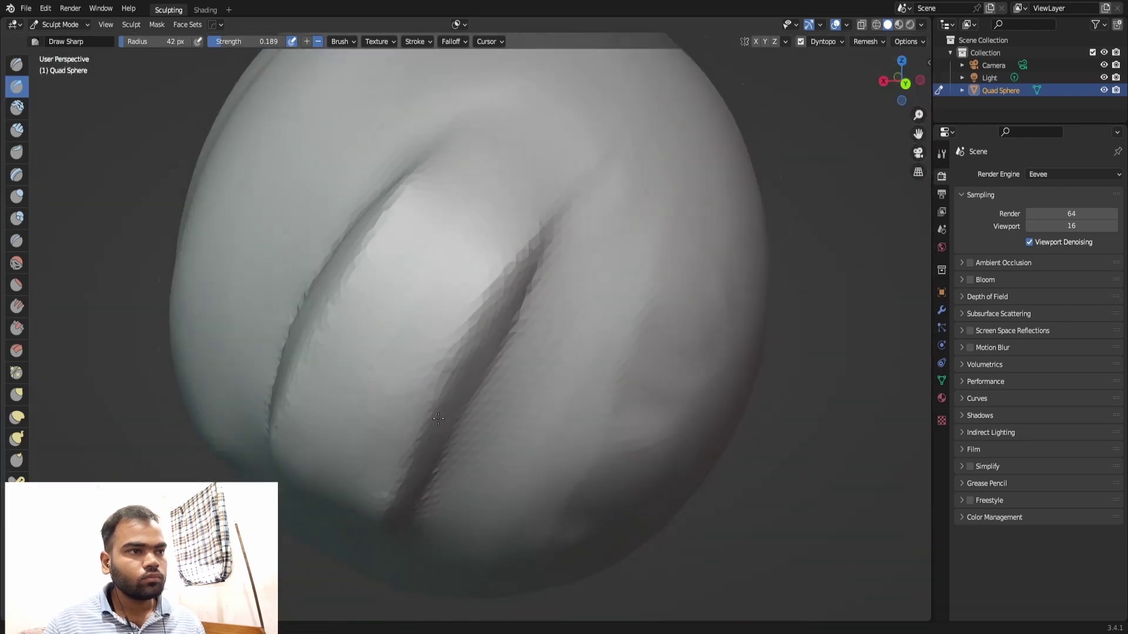
pyautogui.scroll(-2, 460, 289)
pyautogui.moveTo(460, 289); pyautogui.dragTo(479, 230, button='middle')
pyautogui.scroll(3, 480, 230)
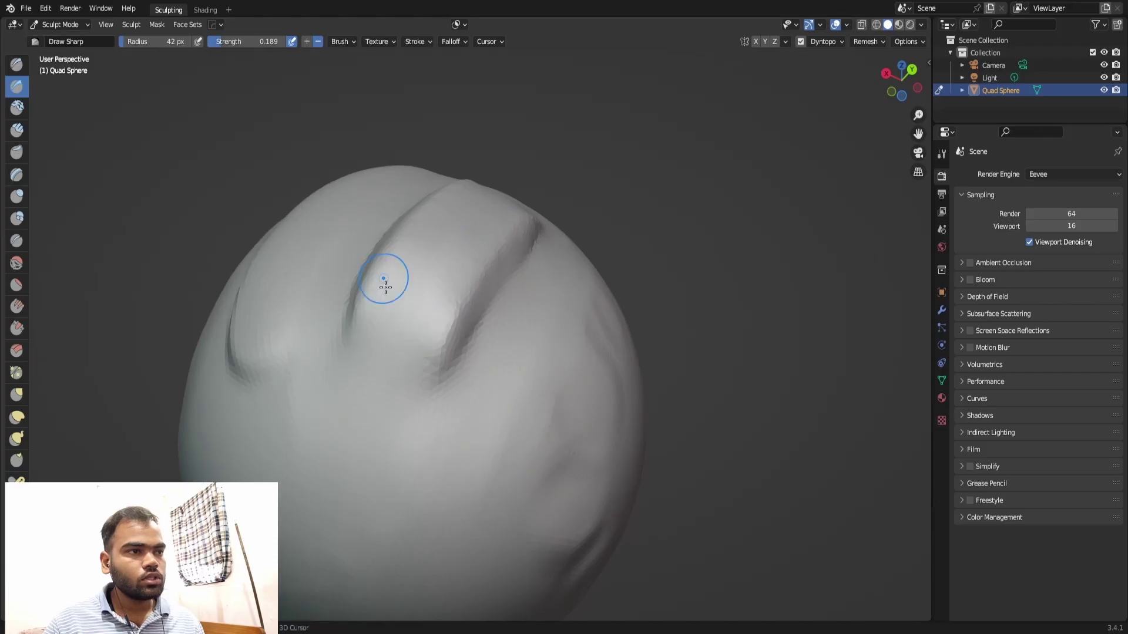
pyautogui.scroll(-3, 552, 247)
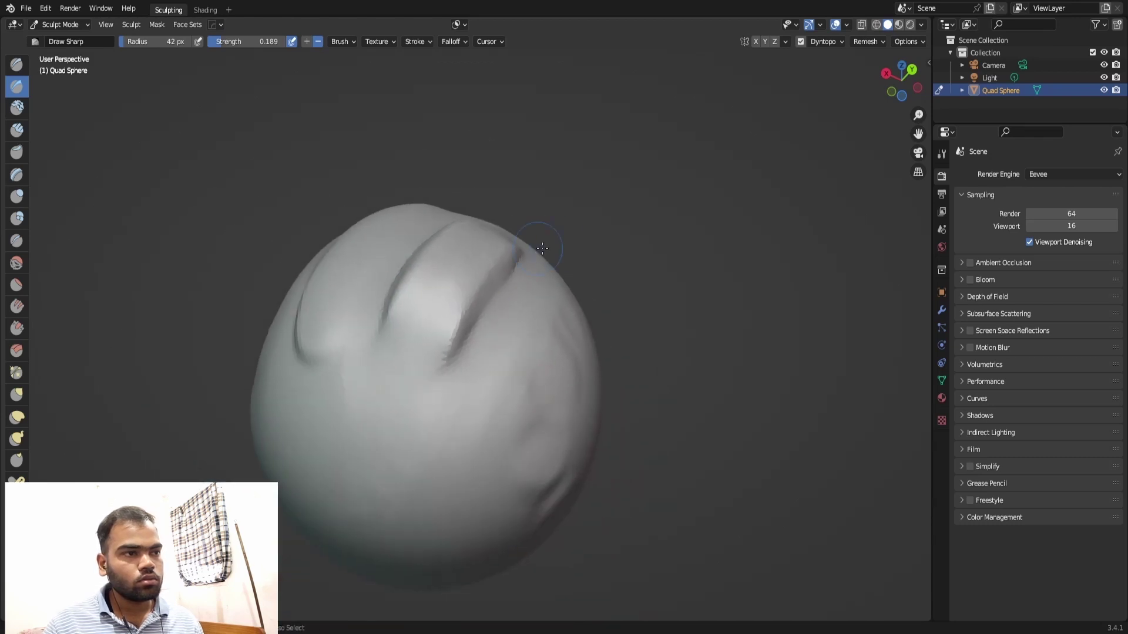
pyautogui.moveTo(552, 247); pyautogui.dragTo(538, 302, button='middle')
pyautogui.scroll(3, 531, 267)
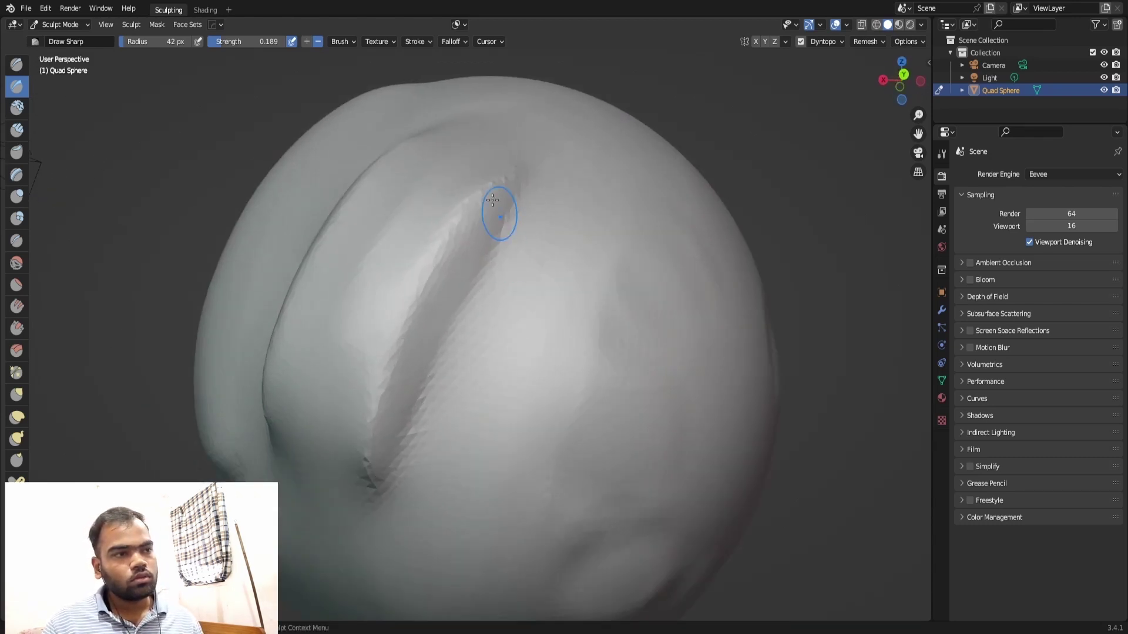
pyautogui.moveTo(491, 202); pyautogui.dragTo(408, 400)
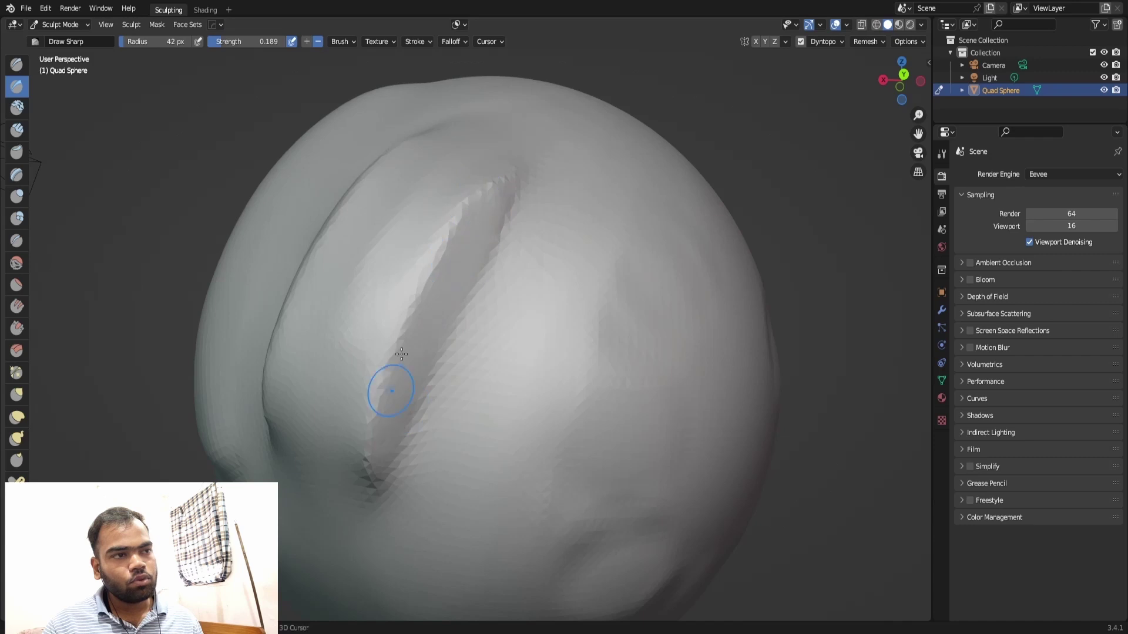
pyautogui.moveTo(452, 237)
pyautogui.mouseDown(button='middle')
pyautogui.moveTo(549, 227)
pyautogui.moveTo(505, 251)
pyautogui.mouseUp(button='middle')
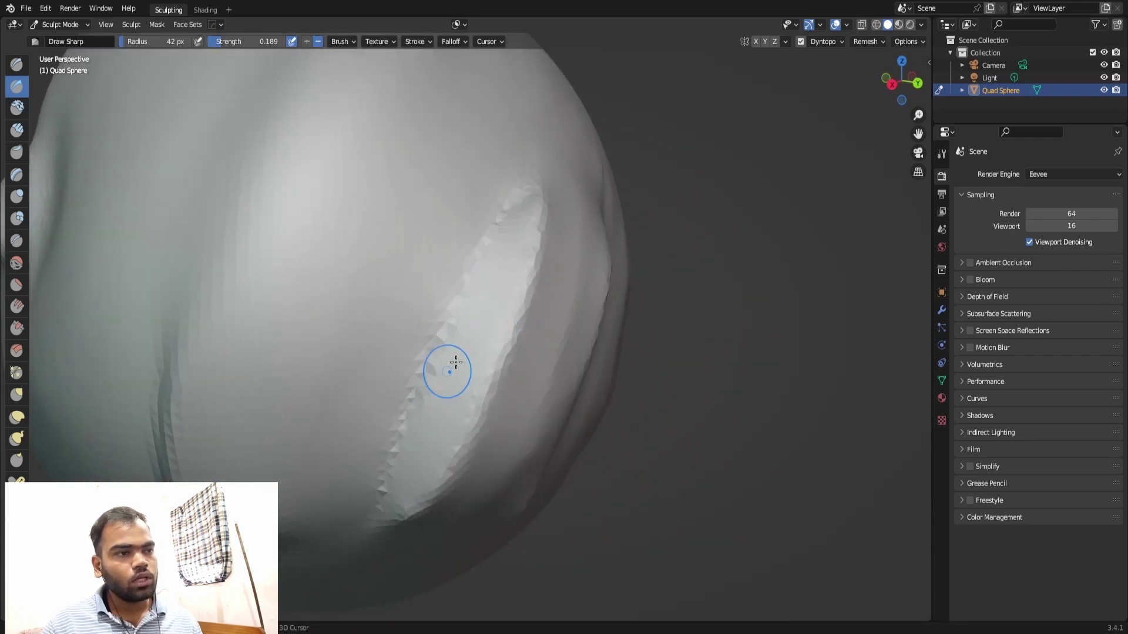
pyautogui.scroll(-2, 513, 232)
pyautogui.moveTo(513, 231); pyautogui.dragTo(503, 219, button='middle')
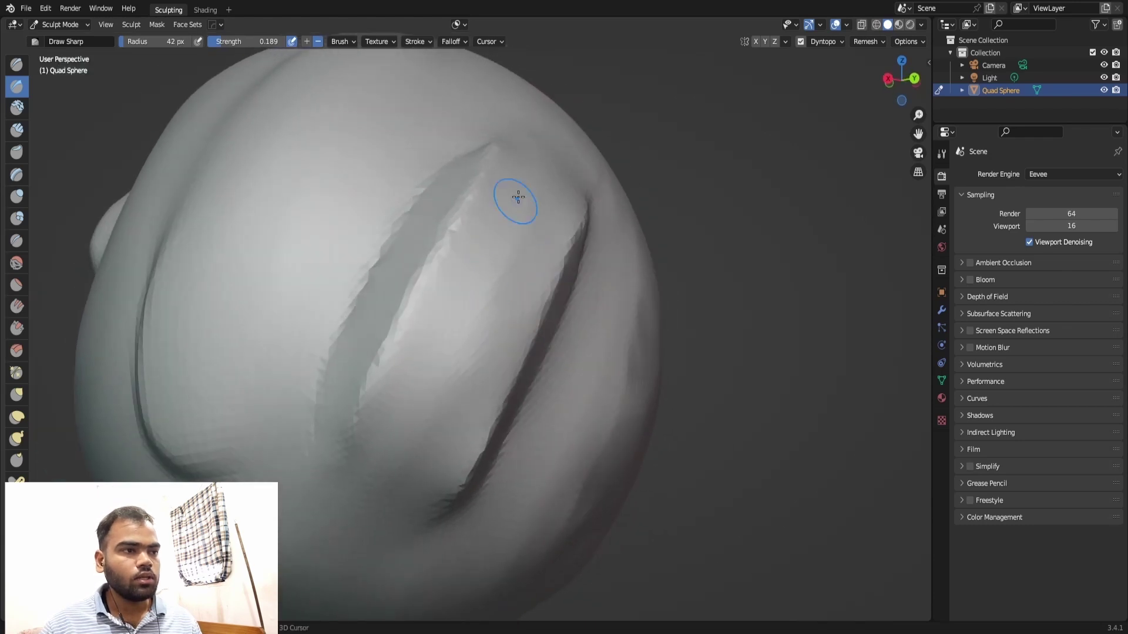
pyautogui.hotkey('shift', 'a')
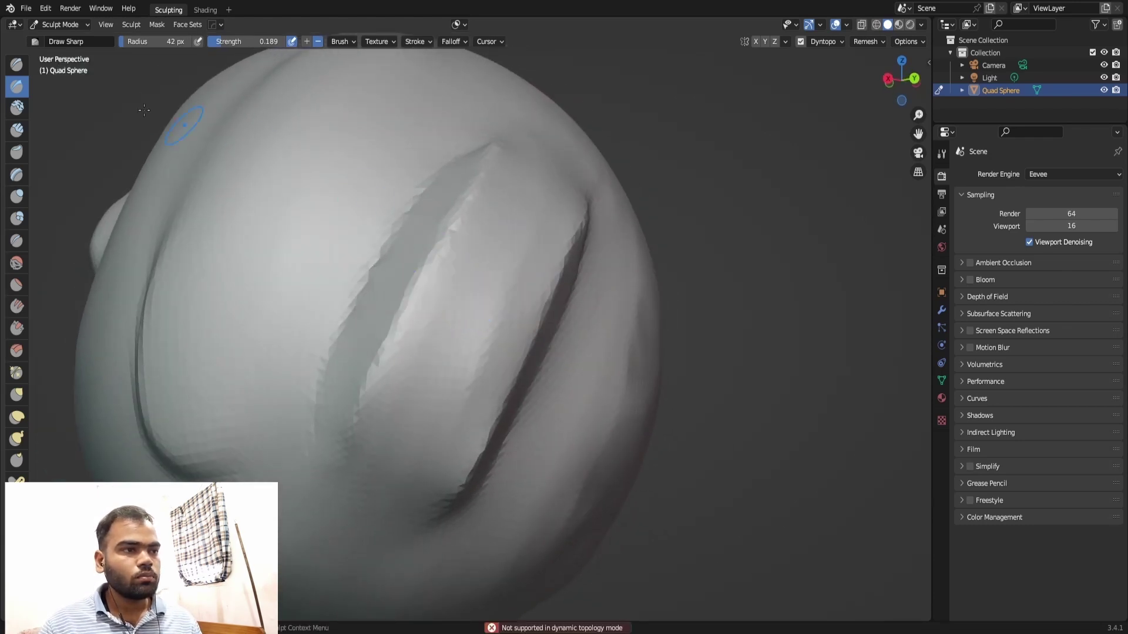
# Enlarge the Draw Sharp brush radius to 82 px and rework the long groove.
pyautogui.moveTo(135, 40); pyautogui.dragTo(161, 40)
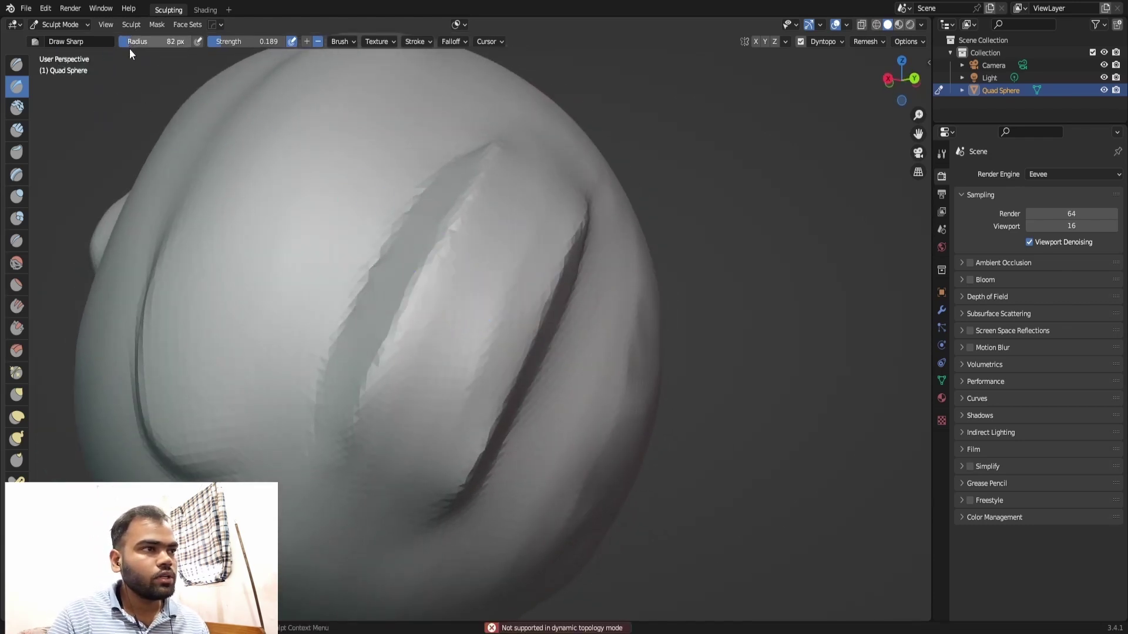
pyautogui.moveTo(481, 210)
pyautogui.keyDown('shift'); pyautogui.mouseDown()
pyautogui.moveTo(464, 269)
pyautogui.moveTo(446, 272)
pyautogui.moveTo(545, 200)
pyautogui.mouseUp(); pyautogui.keyUp('shift')
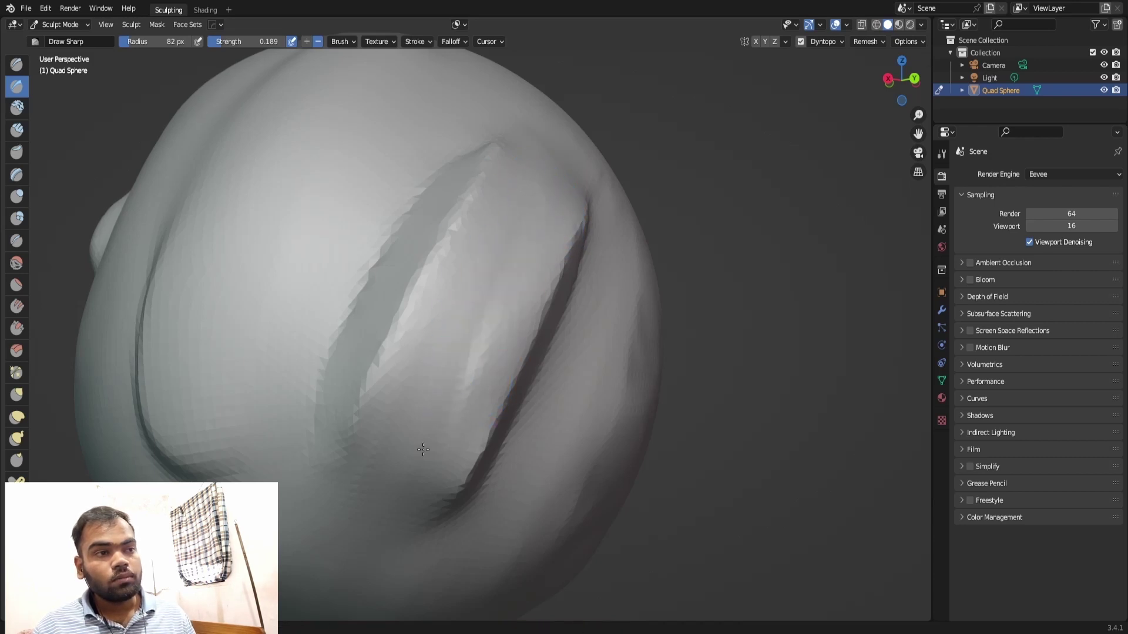
pyautogui.keyDown('shift'); pyautogui.rightClick(445, 334); pyautogui.keyUp('shift')
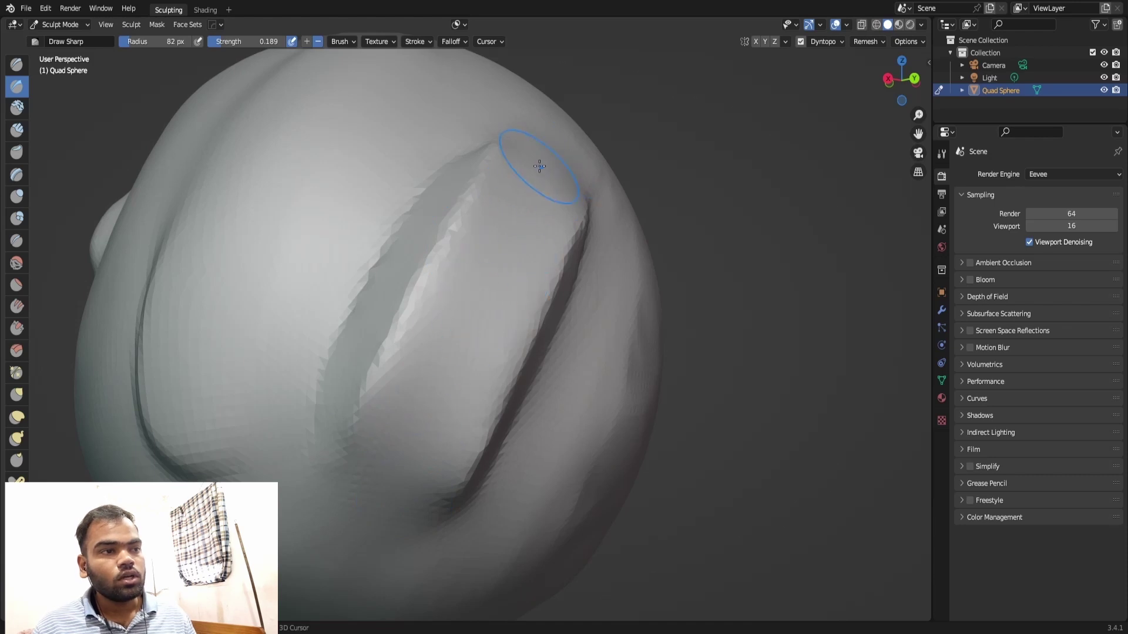
pyautogui.scroll(-5, 389, 485)
# Orbit around the sphere to inspect the groove, then select the Clay Thumb brush.
pyautogui.moveTo(390, 485)
pyautogui.mouseDown(button='middle')
pyautogui.moveTo(516, 251)
pyautogui.moveTo(548, 309)
pyautogui.mouseUp(button='middle')
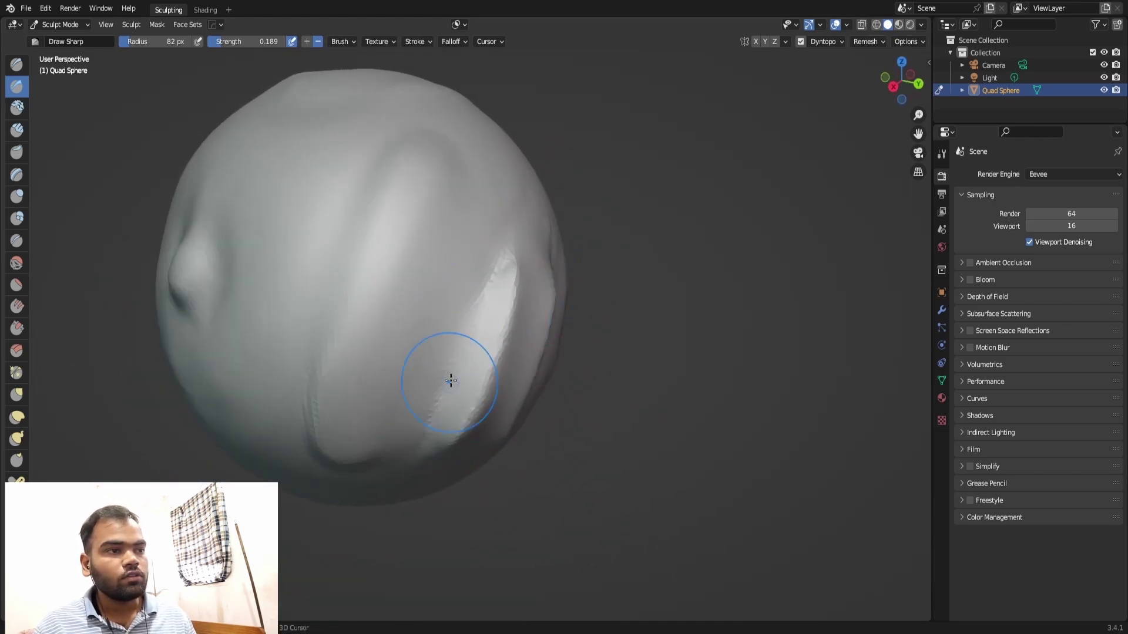
pyautogui.moveTo(516, 290)
pyautogui.mouseDown(button='middle')
pyautogui.moveTo(609, 214)
pyautogui.moveTo(372, 354)
pyautogui.moveTo(559, 298)
pyautogui.mouseUp(button='middle')
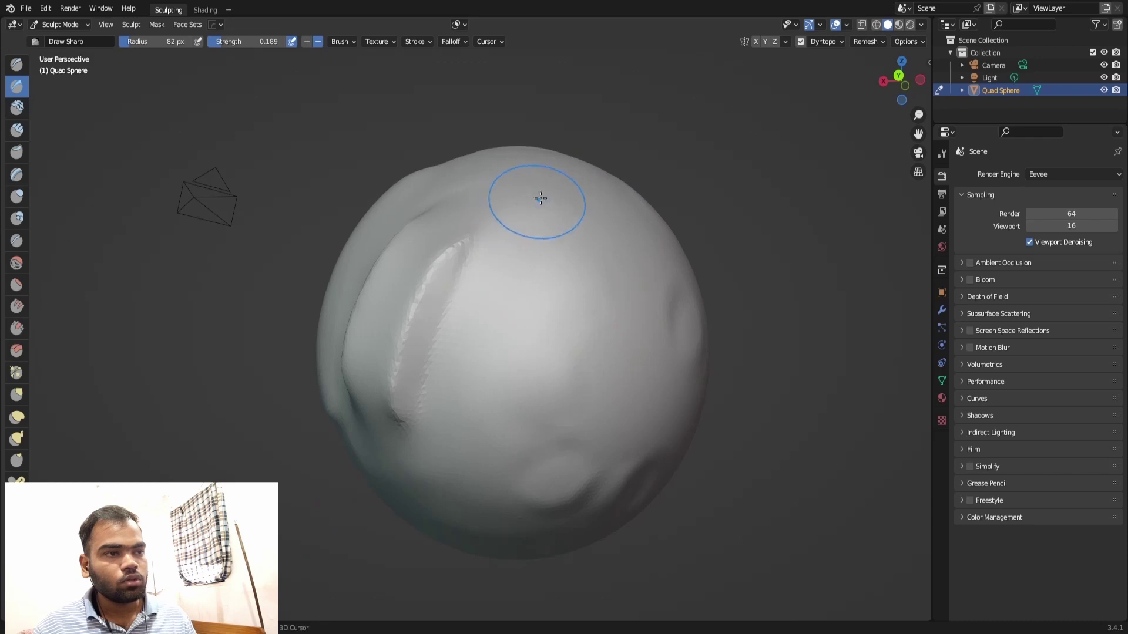
pyautogui.moveTo(601, 173); pyautogui.dragTo(433, 390, button='middle')
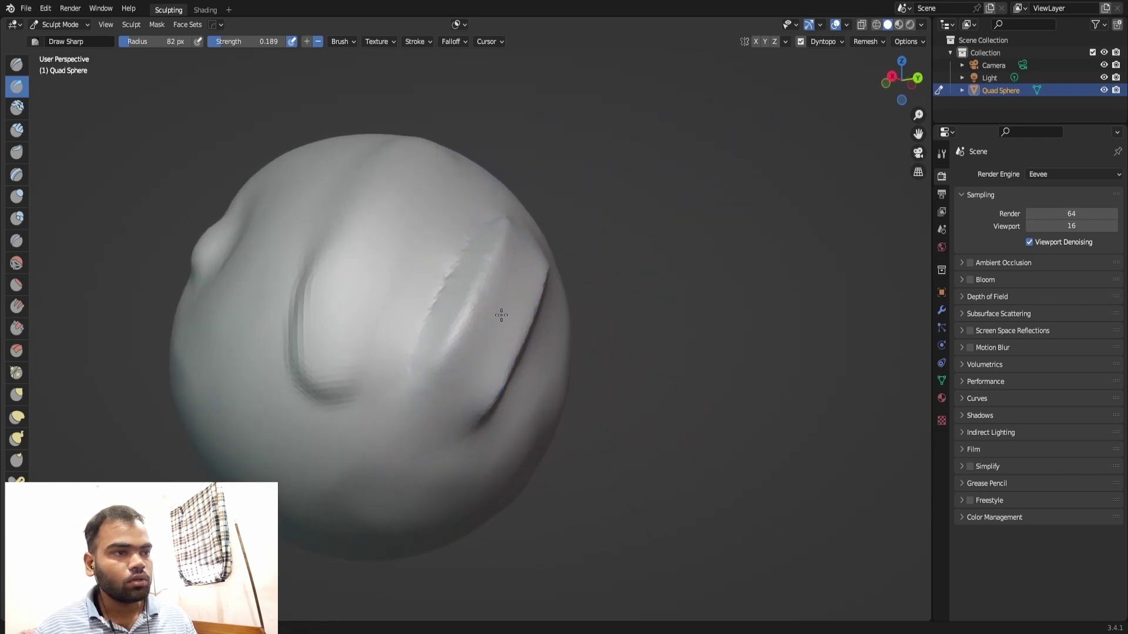
pyautogui.moveTo(512, 272); pyautogui.dragTo(503, 202, button='middle')
pyautogui.moveTo(417, 451)
pyautogui.mouseDown(button='middle')
pyautogui.moveTo(635, 180)
pyautogui.moveTo(604, 114)
pyautogui.moveTo(593, 196)
pyautogui.mouseUp(button='middle')
pyautogui.click(17, 153)
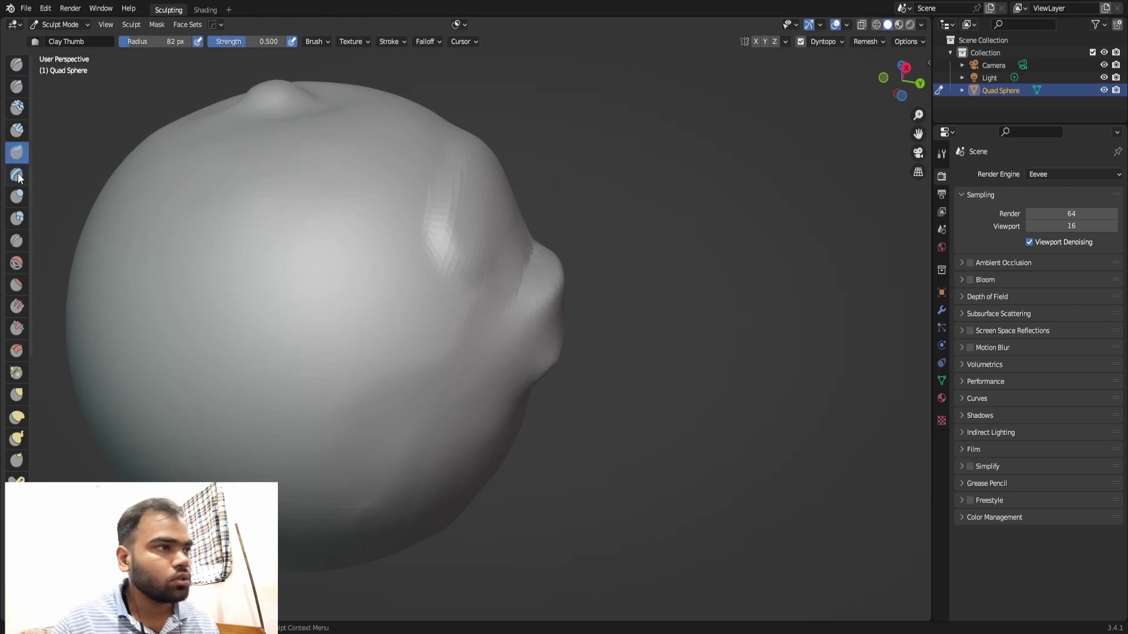
# Puff a small round bulb from the sphere's front with Inflate/Deflate, then zoom out.
pyautogui.click(17, 198)
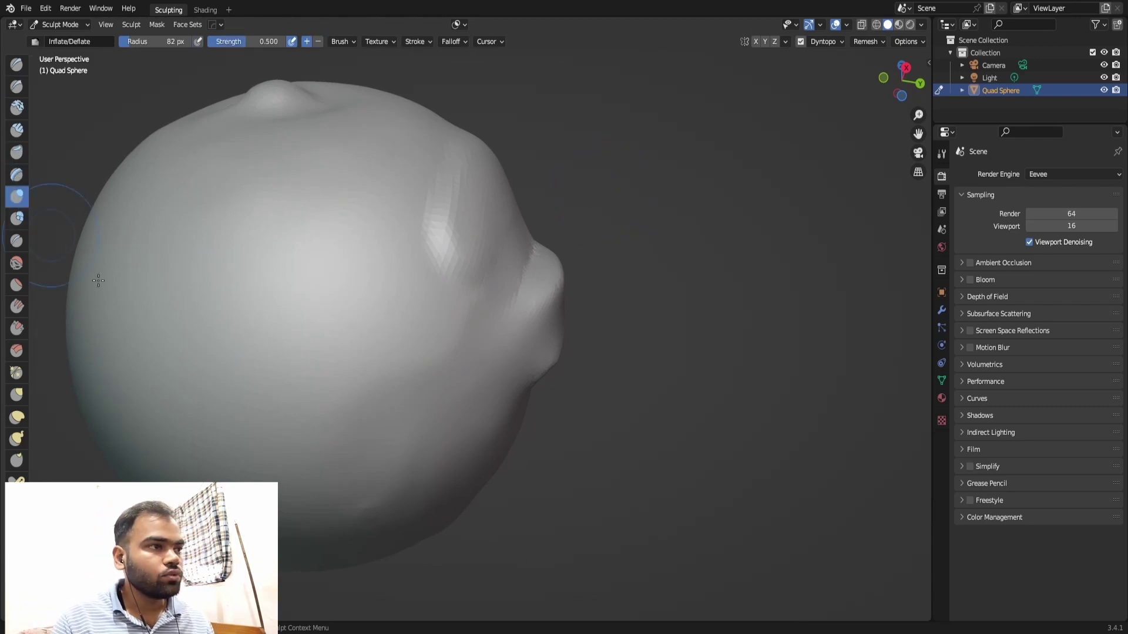
pyautogui.moveTo(314, 372)
pyautogui.mouseDown(button='middle')
pyautogui.moveTo(604, 244)
pyautogui.moveTo(650, 283)
pyautogui.moveTo(681, 242)
pyautogui.mouseUp(button='middle')
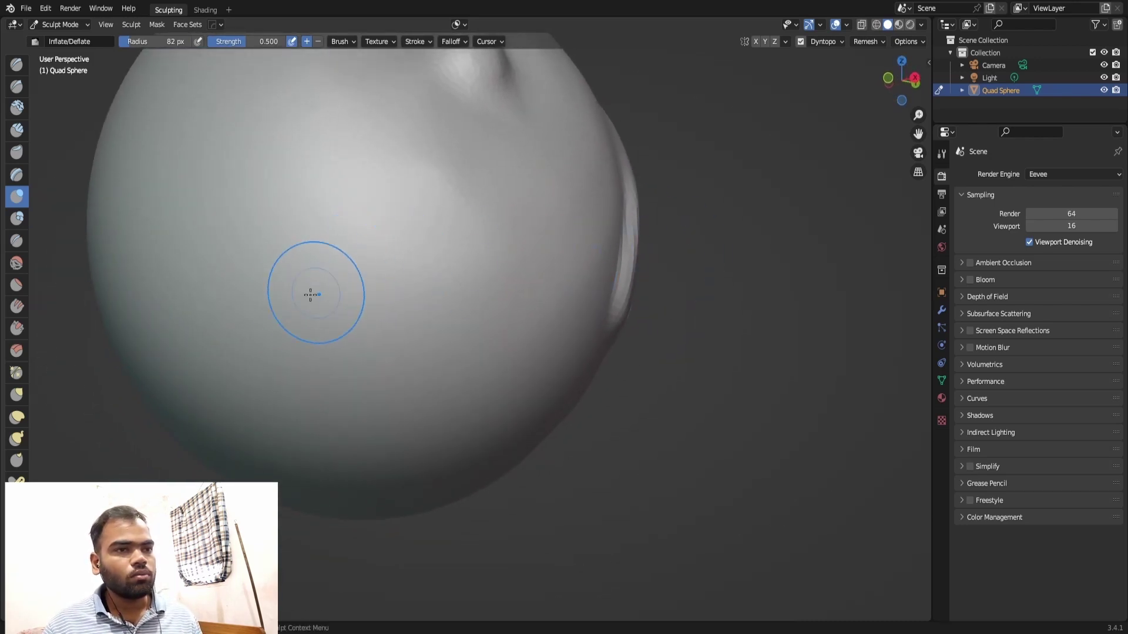
pyautogui.moveTo(337, 333); pyautogui.dragTo(312, 358)
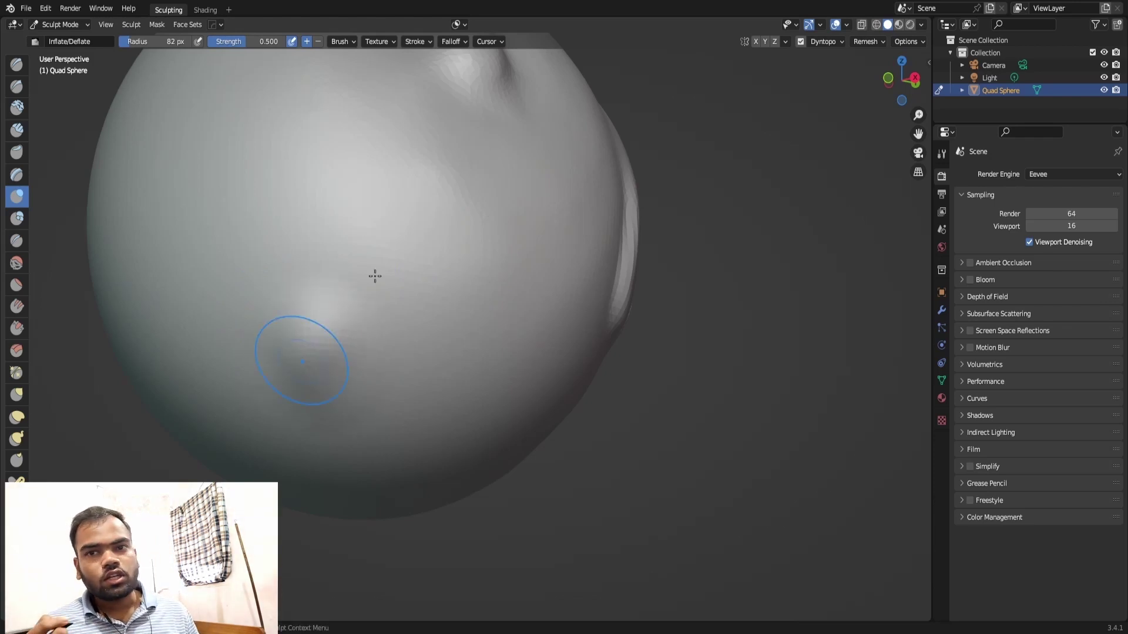
pyautogui.moveTo(322, 321); pyautogui.dragTo(324, 333)
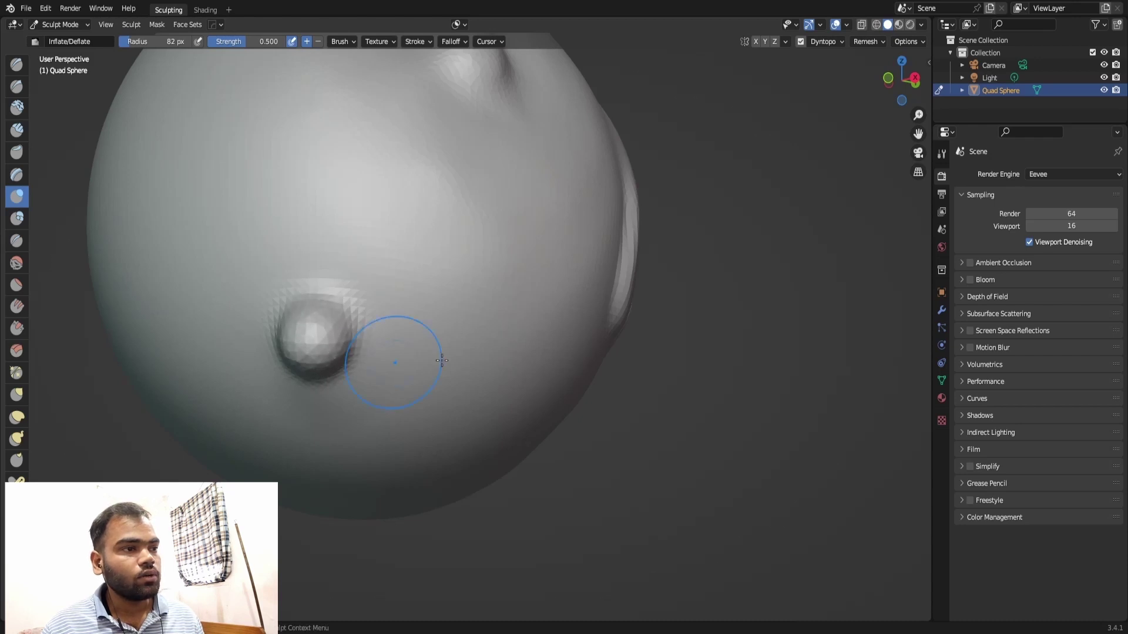
pyautogui.moveTo(442, 360); pyautogui.dragTo(706, 332, button='middle')
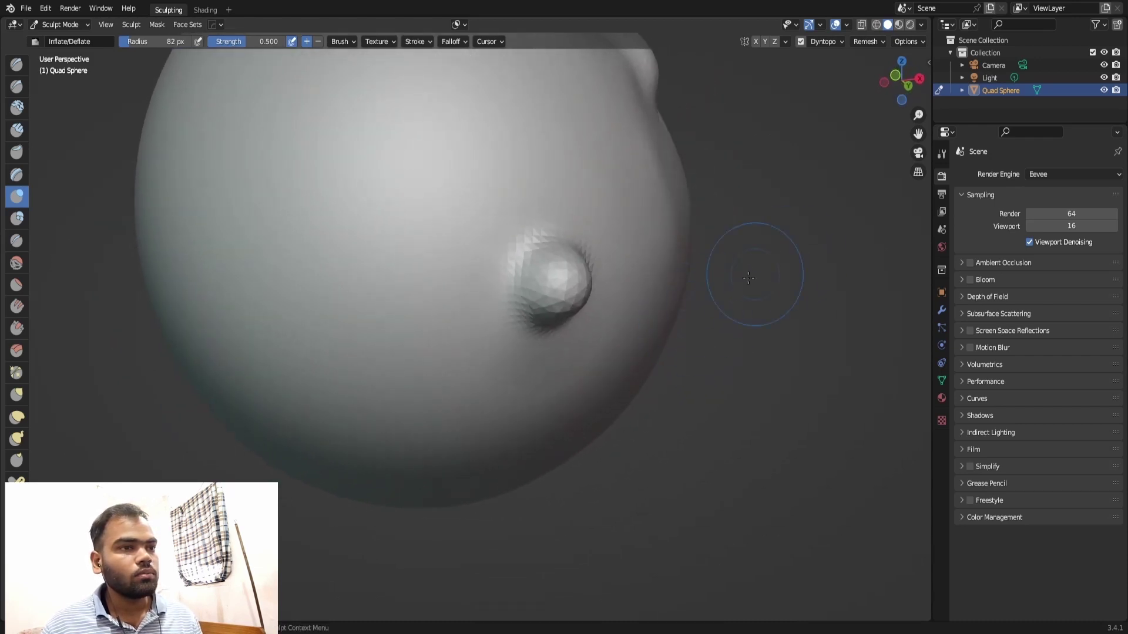
pyautogui.scroll(-5, 579, 248)
pyautogui.moveTo(674, 222); pyautogui.dragTo(78, 255, button='middle')
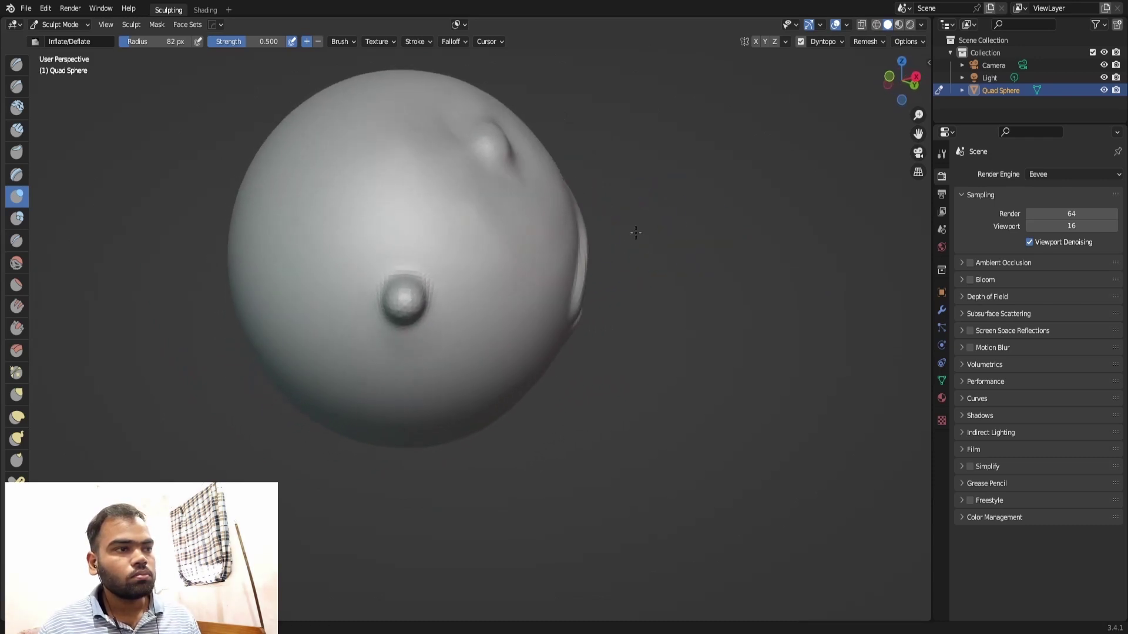
# Try the Blob brush, orbit to centre the bump, then return to the Draw brush.
pyautogui.click(20, 221)
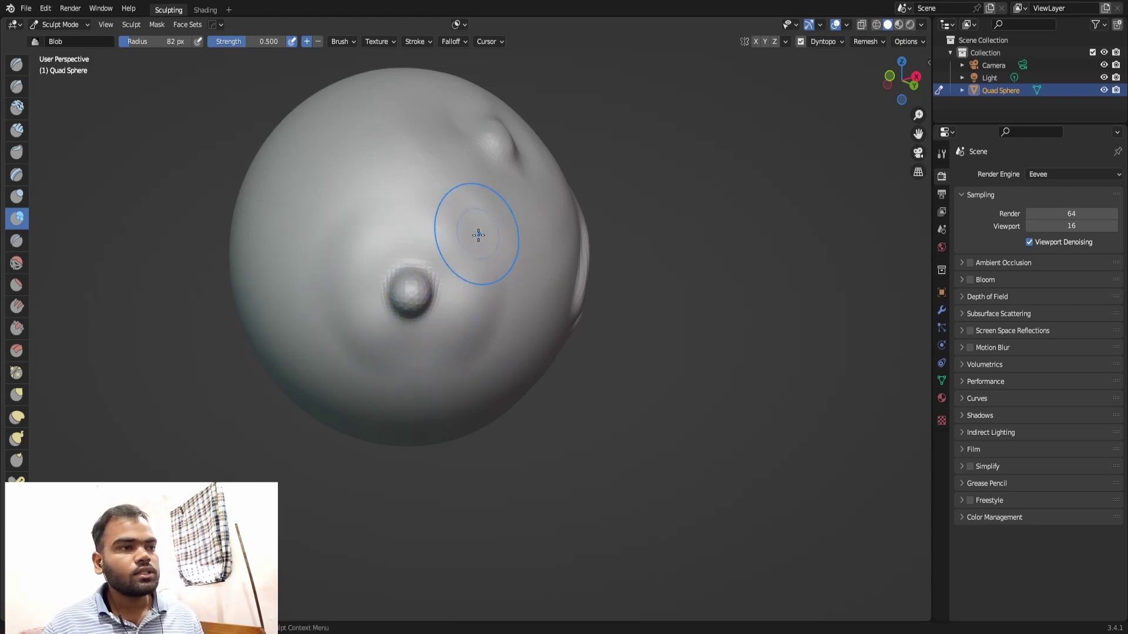
pyautogui.moveTo(479, 365); pyautogui.dragTo(391, 201, button='middle')
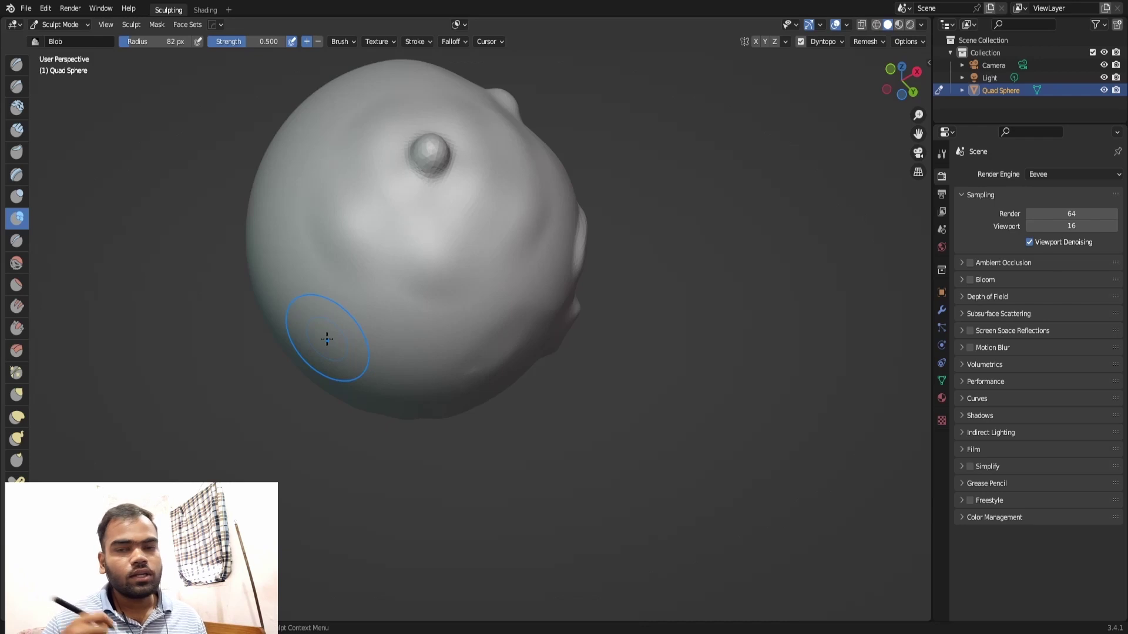
pyautogui.moveTo(461, 212); pyautogui.dragTo(368, 224, button='middle')
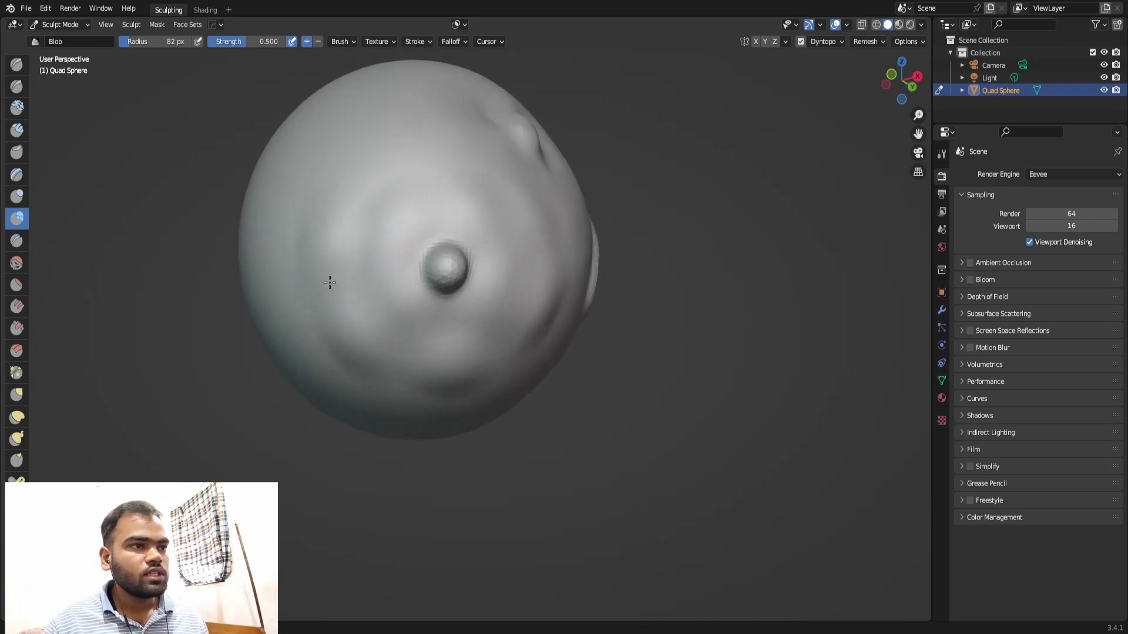
pyautogui.click(17, 64)
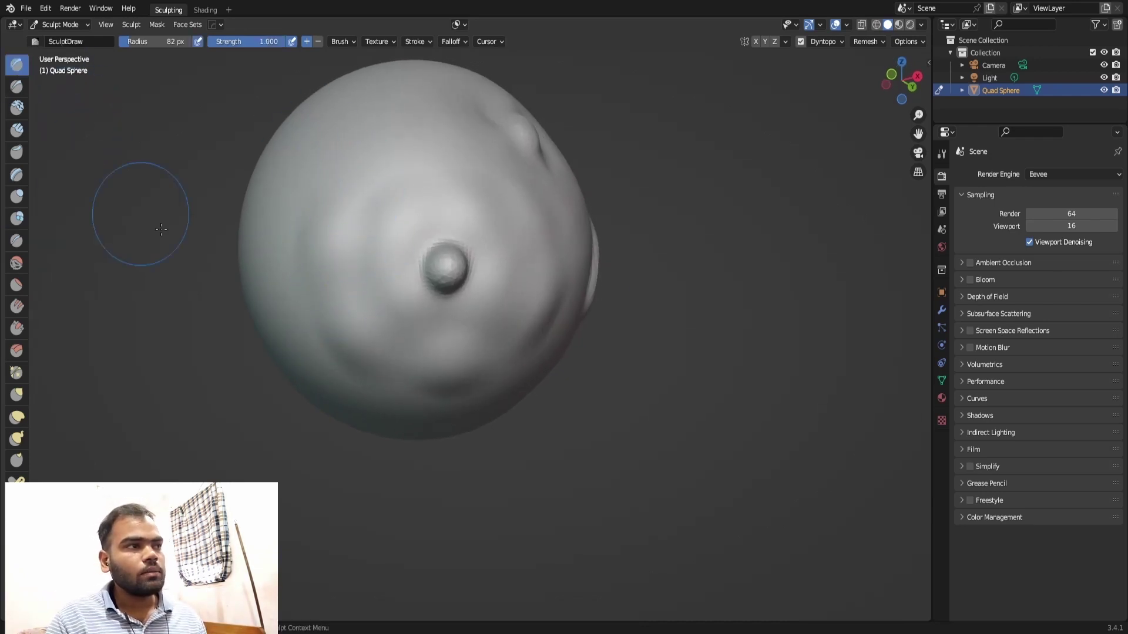
# Draw raised strokes on the sphere's upper left and smooth away the two oval ones.
pyautogui.moveTo(365, 168)
pyautogui.mouseDown()
pyautogui.moveTo(376, 149)
pyautogui.moveTo(355, 176)
pyautogui.moveTo(418, 156)
pyautogui.moveTo(435, 176)
pyautogui.moveTo(459, 148)
pyautogui.mouseUp()
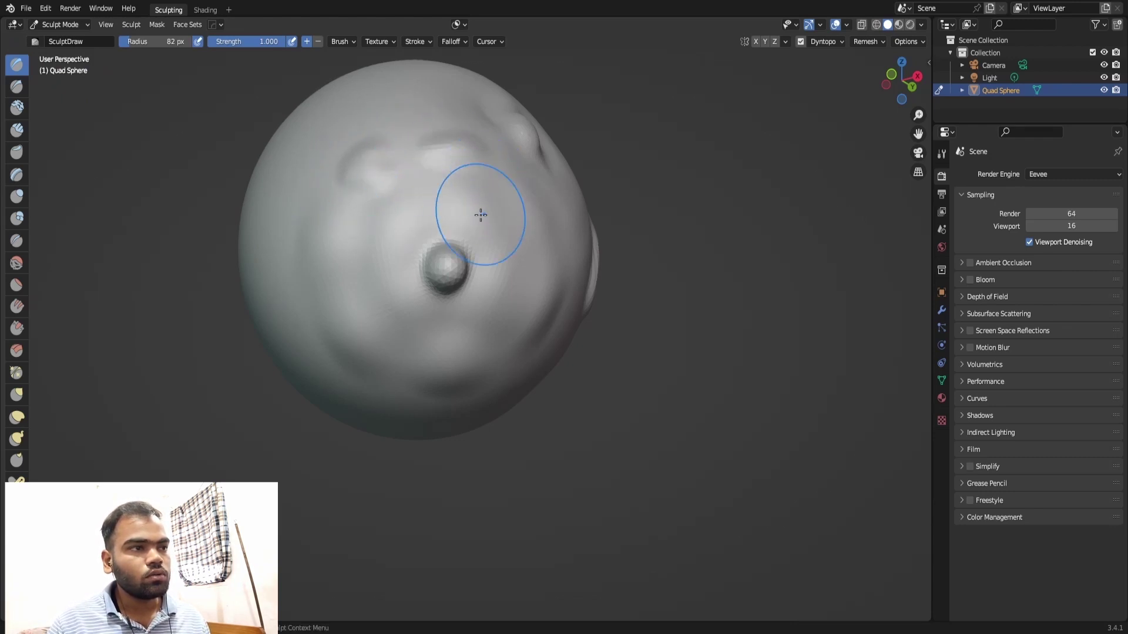
pyautogui.moveTo(400, 126)
pyautogui.mouseDown()
pyautogui.moveTo(385, 191)
pyautogui.moveTo(318, 201)
pyautogui.mouseUp()
pyautogui.moveTo(317, 202)
pyautogui.mouseDown(button='middle')
pyautogui.moveTo(403, 188)
pyautogui.moveTo(455, 234)
pyautogui.mouseUp(button='middle')
pyautogui.moveTo(456, 233); pyautogui.dragTo(433, 221)
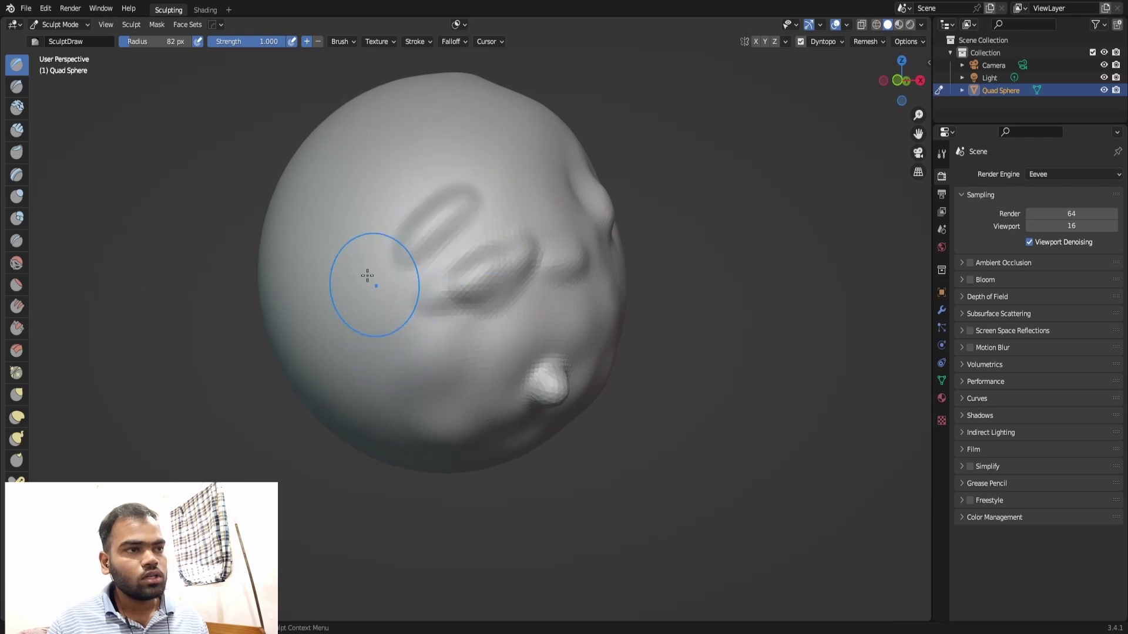
pyautogui.keyDown('shift'); pyautogui.moveTo(491, 264); pyautogui.dragTo(464, 235); pyautogui.keyUp('shift')
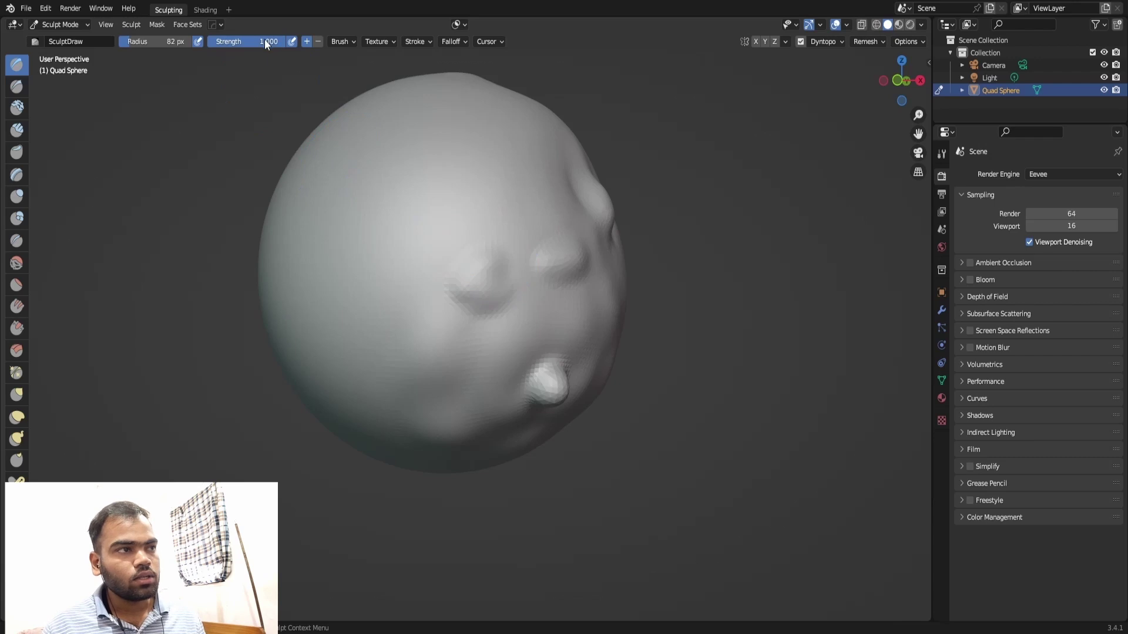
# Lower Draw strength to 0.415, sculpt a stroke across the middle, then select Blob.
pyautogui.moveTo(224, 46); pyautogui.dragTo(208, 51)
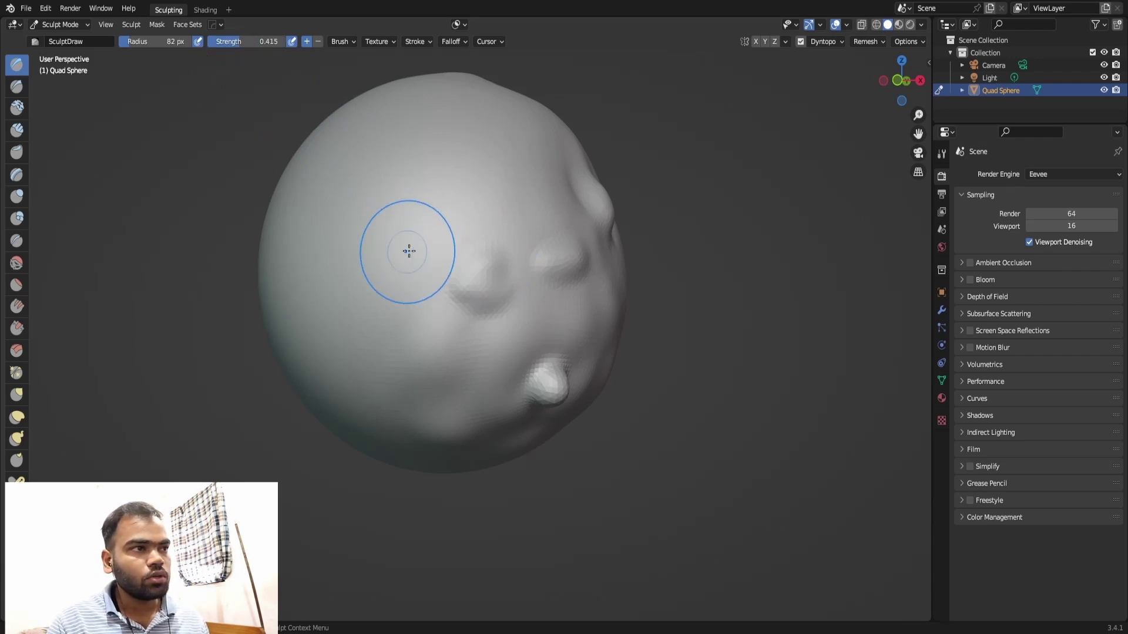
pyautogui.moveTo(418, 360); pyautogui.dragTo(443, 226, button='middle')
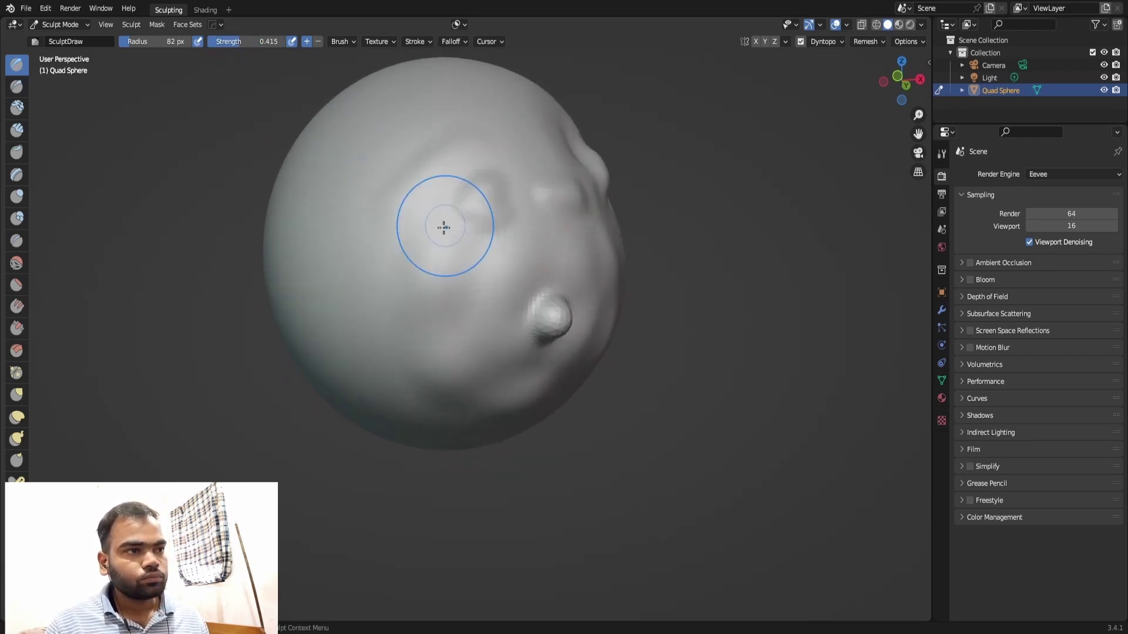
pyautogui.moveTo(402, 258); pyautogui.dragTo(410, 177, button='middle')
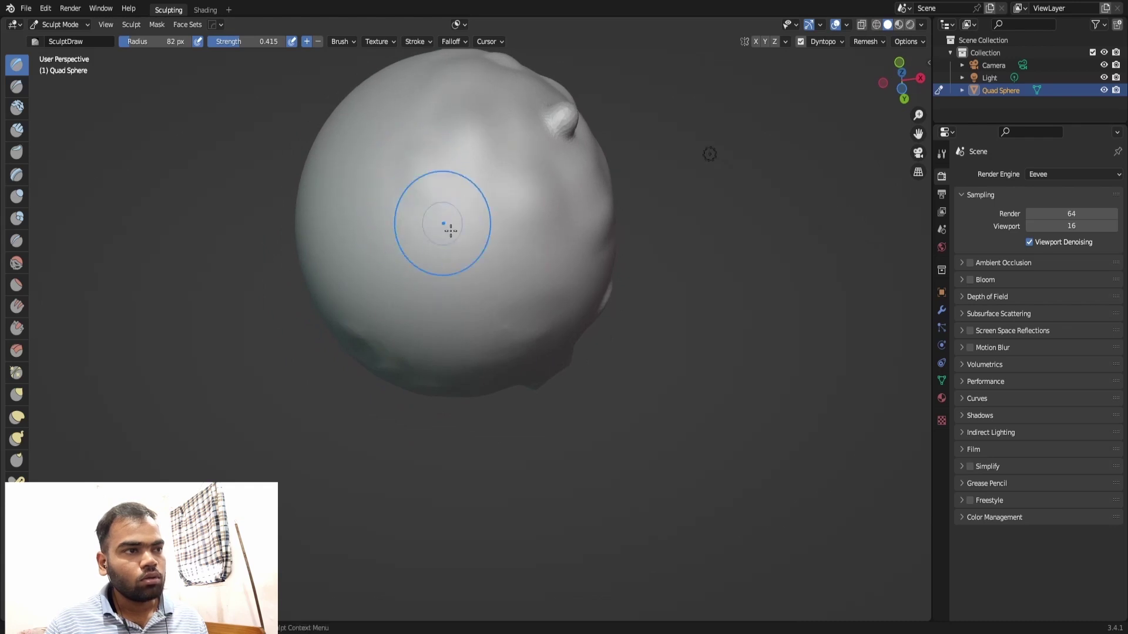
pyautogui.moveTo(433, 242); pyautogui.dragTo(531, 297)
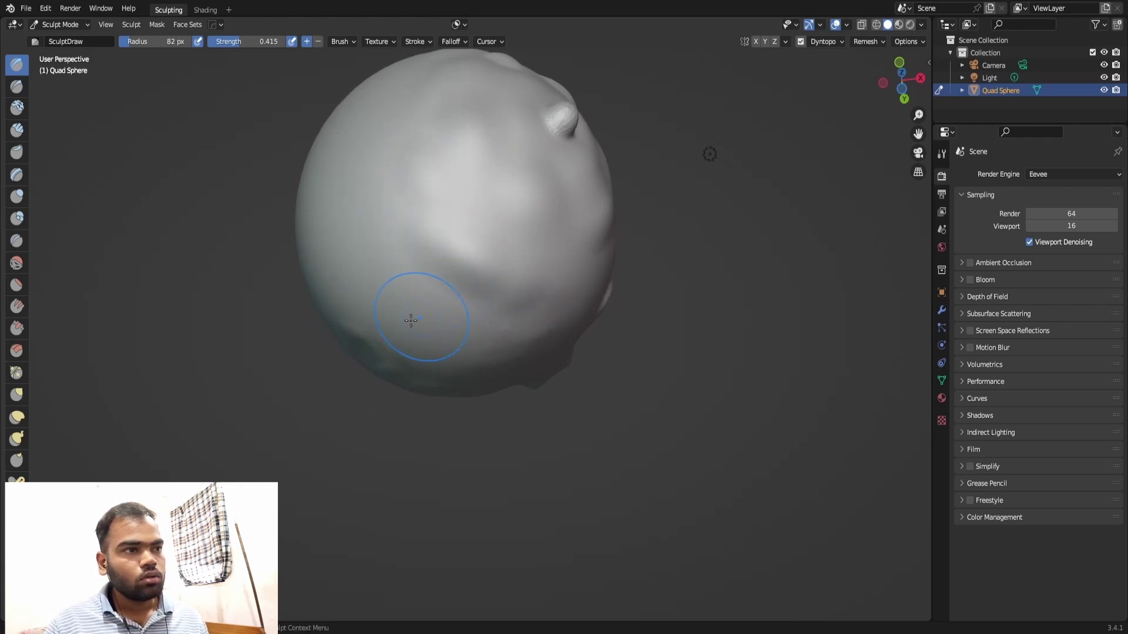
pyautogui.click(12, 228)
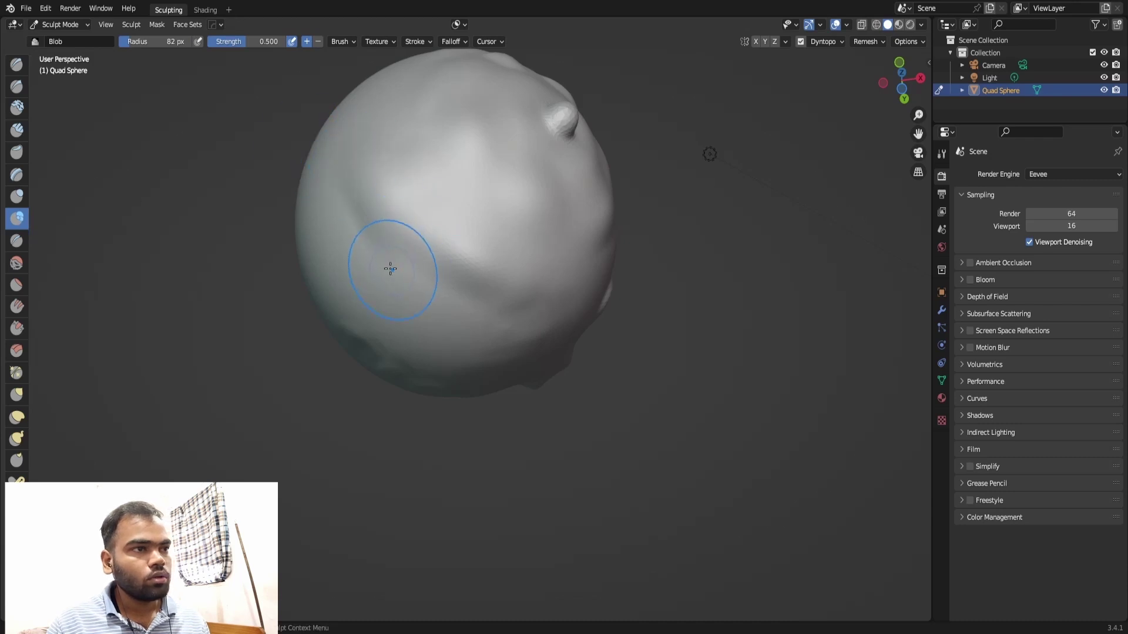
pyautogui.moveTo(364, 246); pyautogui.dragTo(388, 156, button='middle')
pyautogui.moveTo(403, 202)
pyautogui.mouseDown(button='middle')
pyautogui.moveTo(361, 213)
pyautogui.moveTo(395, 264)
pyautogui.mouseUp(button='middle')
pyautogui.scroll(-4, 396, 264)
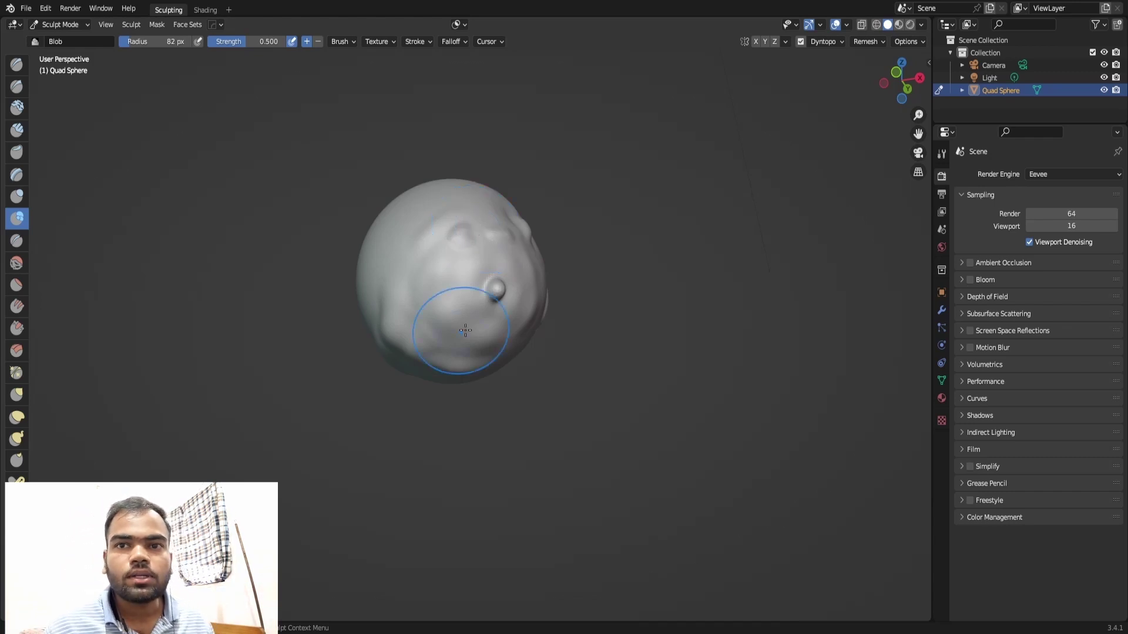
pyautogui.scroll(4, 411, 170)
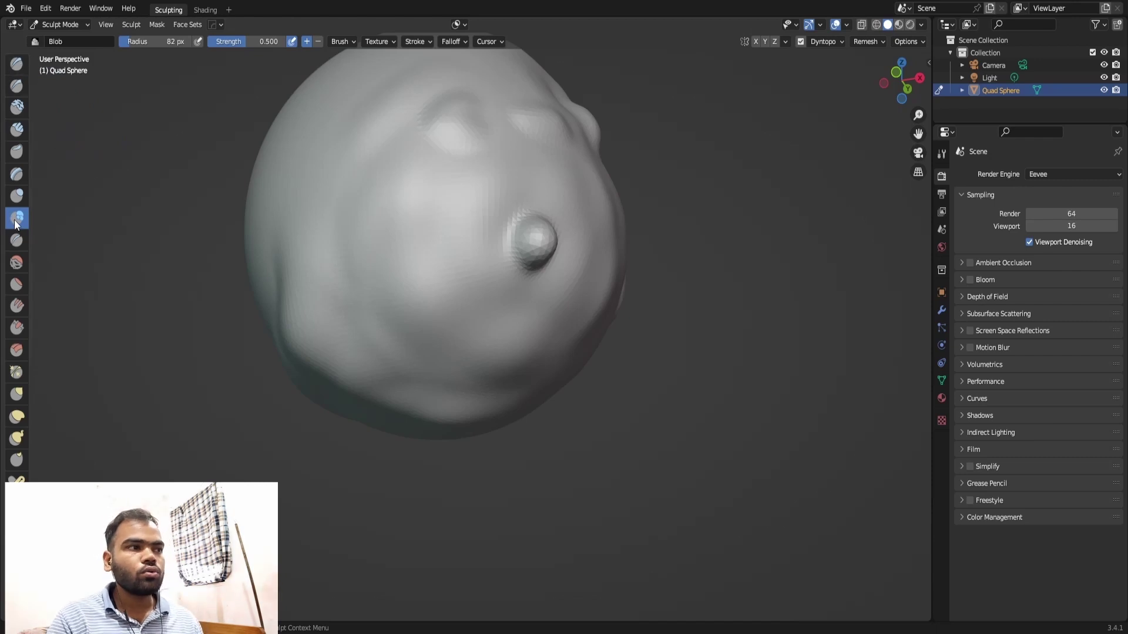
pyautogui.moveTo(433, 139); pyautogui.dragTo(410, 176, button='middle')
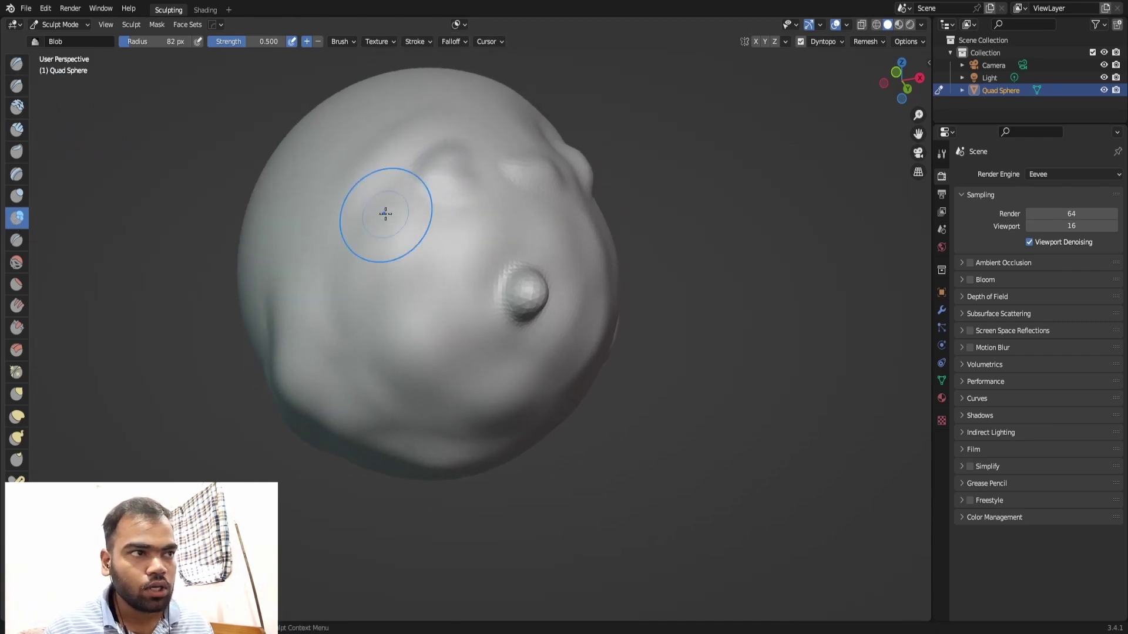
# Try a Layer brush stroke down the sphere, undo it, and return to Draw.
pyautogui.click(22, 175)
pyautogui.moveTo(444, 131); pyautogui.dragTo(377, 290)
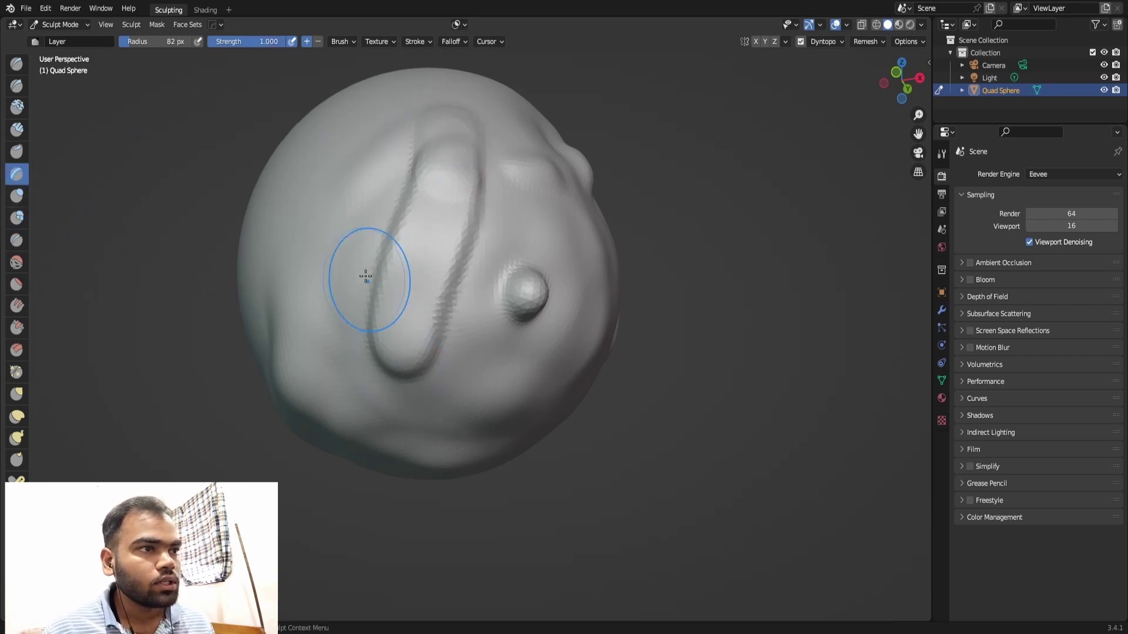
pyautogui.hotkey('ctrl', 'z')
pyautogui.click(18, 66)
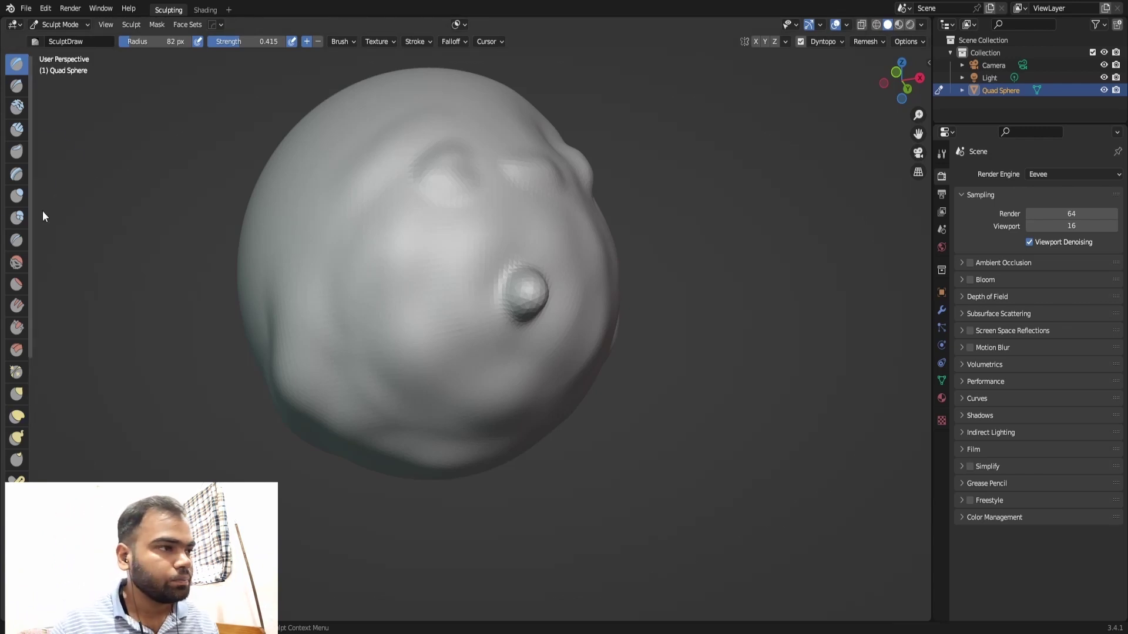
# Carve a long diagonal Crease stroke across the head and extend its upper end.
pyautogui.click(18, 246)
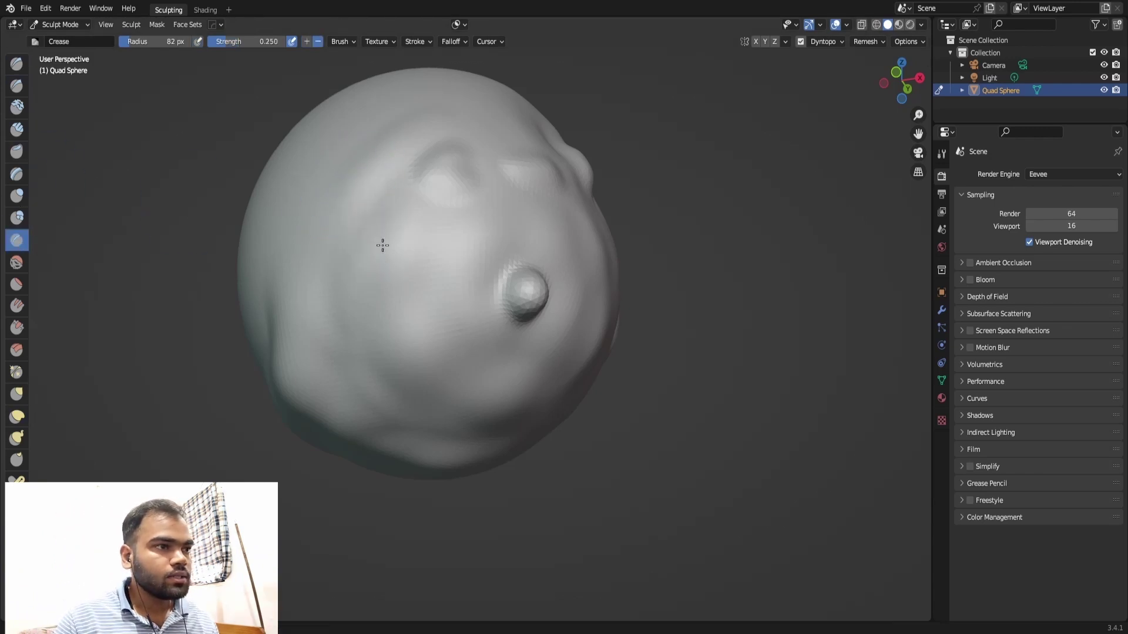
pyautogui.moveTo(335, 206); pyautogui.dragTo(479, 206, button='middle')
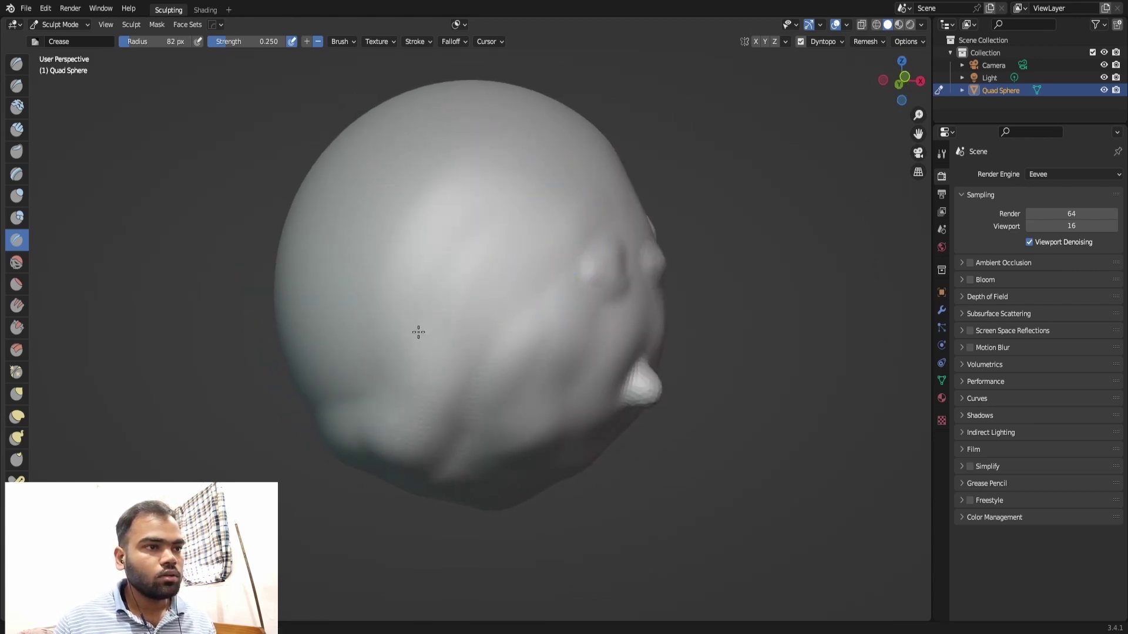
pyautogui.moveTo(506, 179)
pyautogui.mouseDown()
pyautogui.moveTo(428, 270)
pyautogui.moveTo(395, 285)
pyautogui.mouseUp()
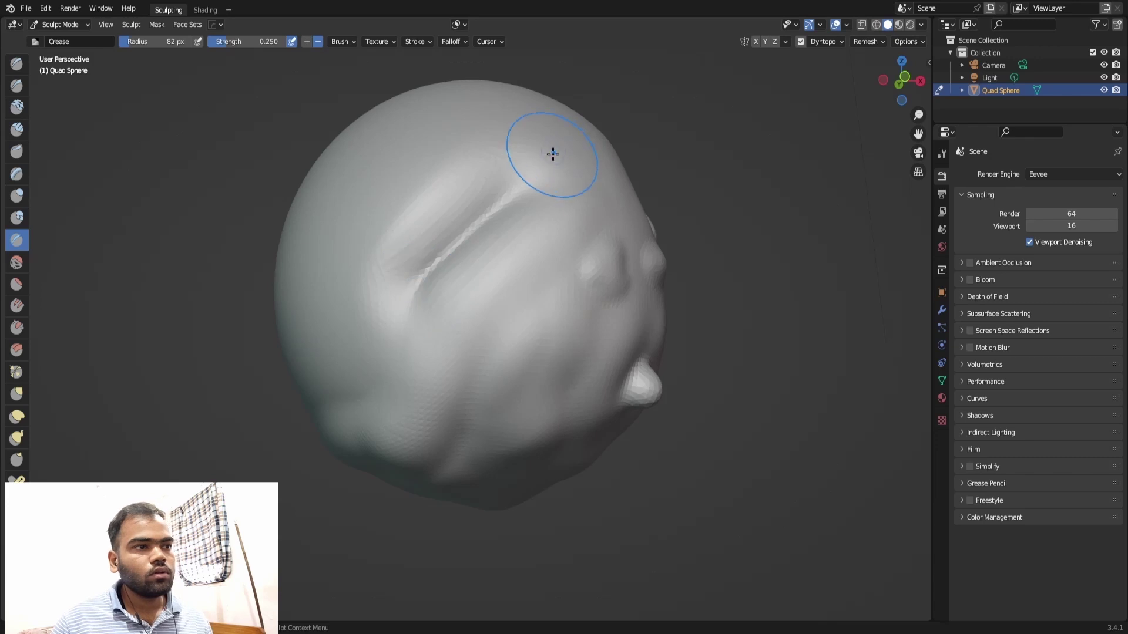
pyautogui.moveTo(714, 74); pyautogui.dragTo(555, 141, button='middle')
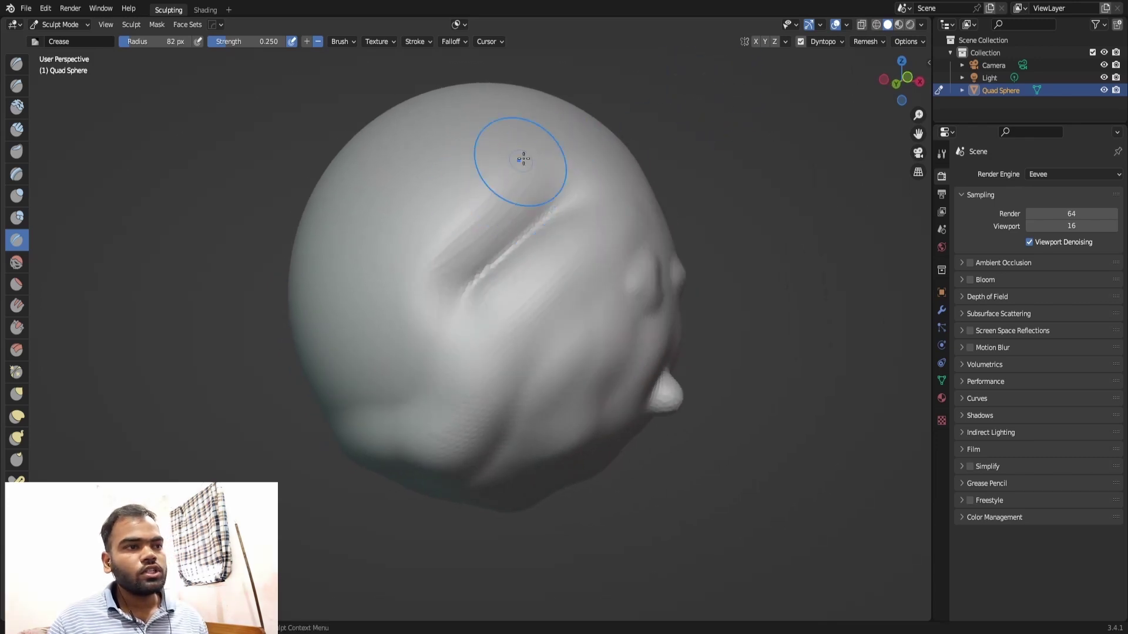
pyautogui.moveTo(595, 174); pyautogui.dragTo(591, 176, button='middle')
pyautogui.scroll(-2, 592, 176)
pyautogui.scroll(5, 373, 307)
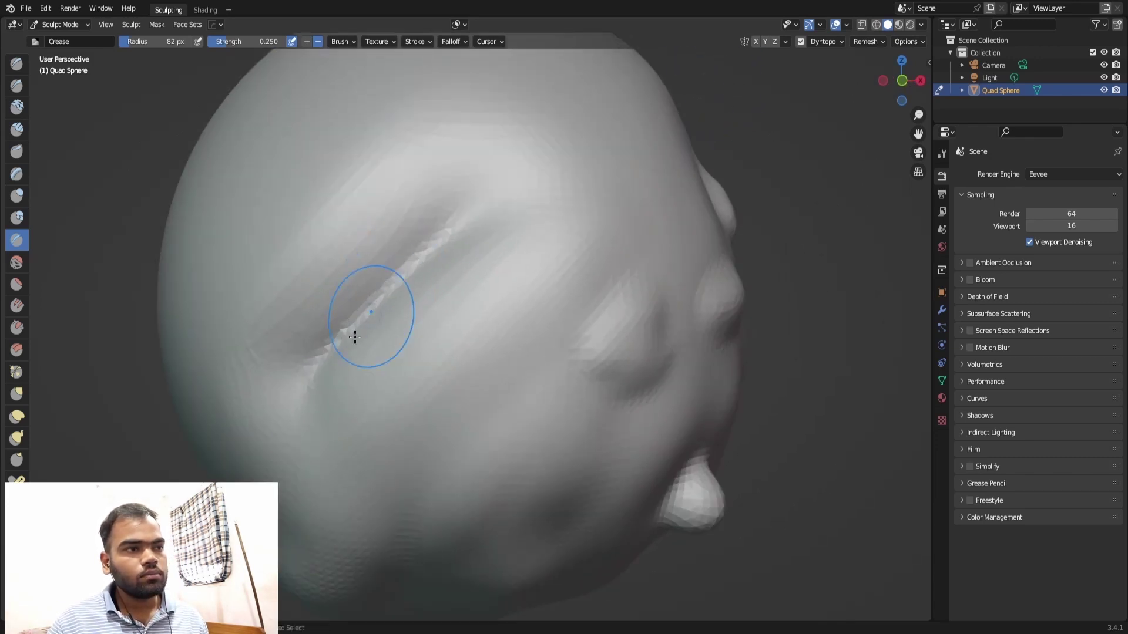
pyautogui.moveTo(491, 189); pyautogui.dragTo(558, 147)
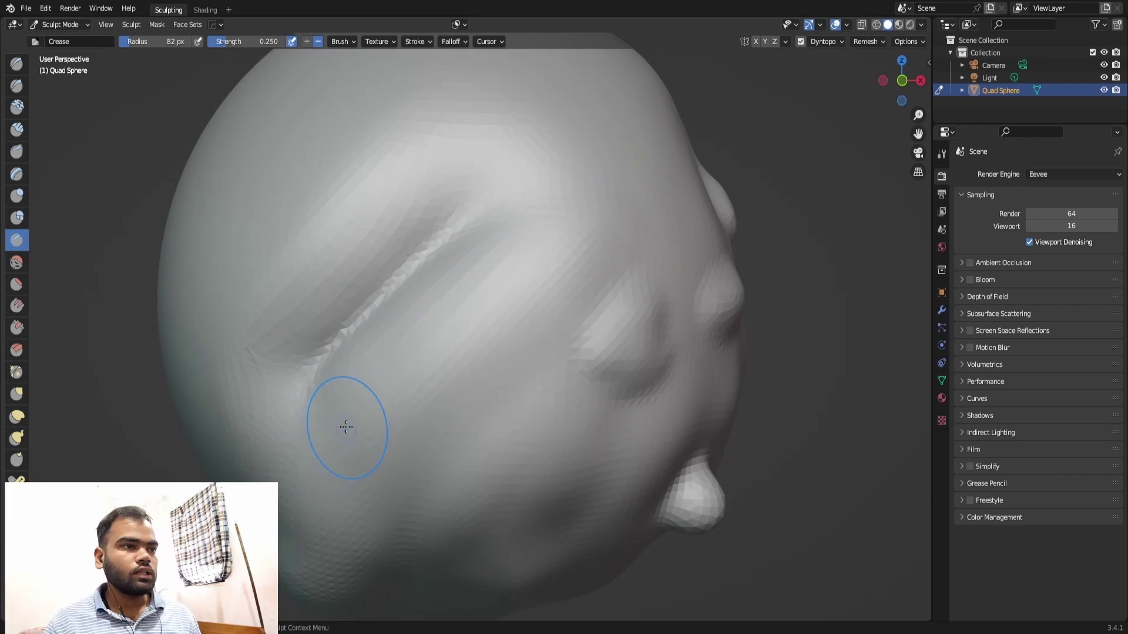
pyautogui.moveTo(51, 88); pyautogui.dragTo(35, 89, button='middle')
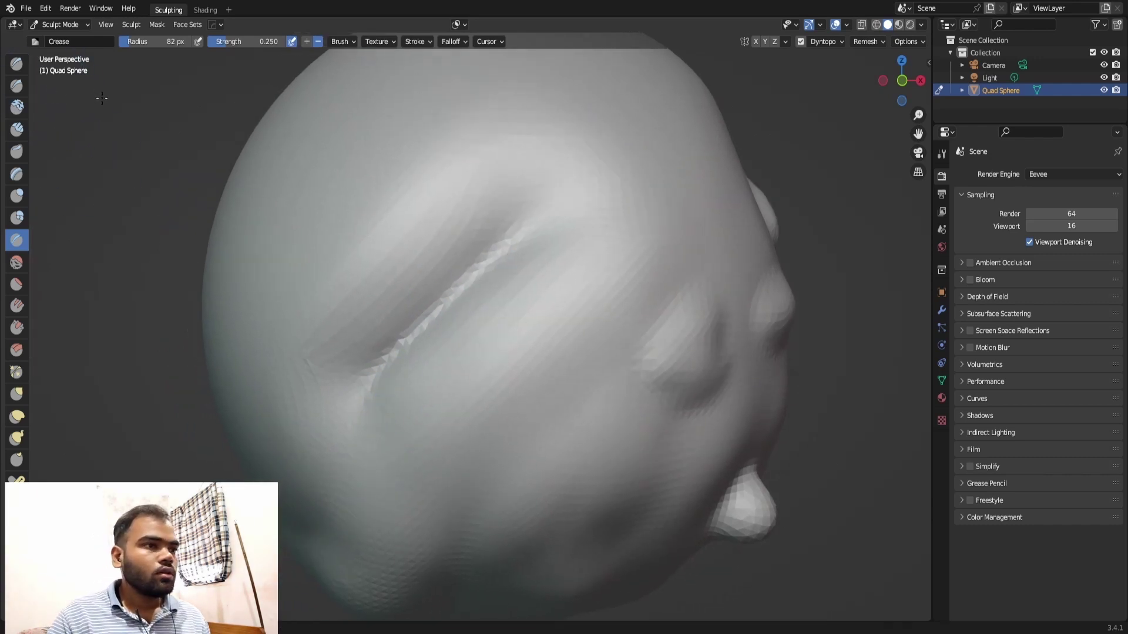
# Cut a sharp Draw Sharp groove along the crease, comparing it with undo/redo.
pyautogui.click(17, 87)
pyautogui.moveTo(571, 166); pyautogui.dragTo(548, 179, button='middle')
pyautogui.moveTo(552, 90); pyautogui.dragTo(490, 206, button='middle')
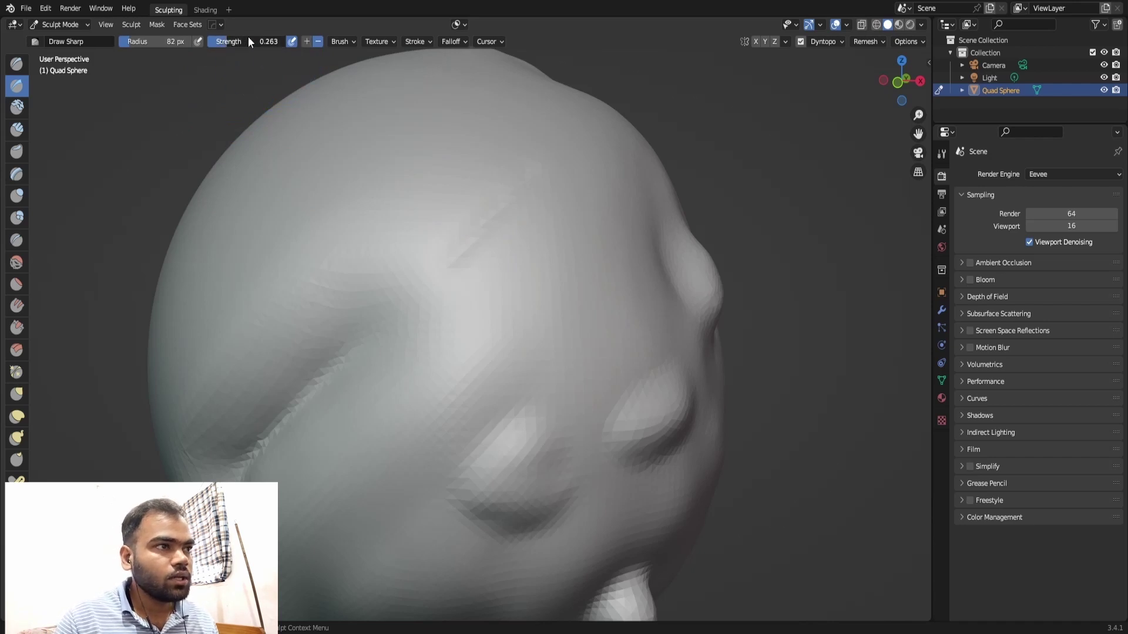
pyautogui.moveTo(440, 269); pyautogui.dragTo(555, 138)
pyautogui.moveTo(499, 211); pyautogui.dragTo(557, 138)
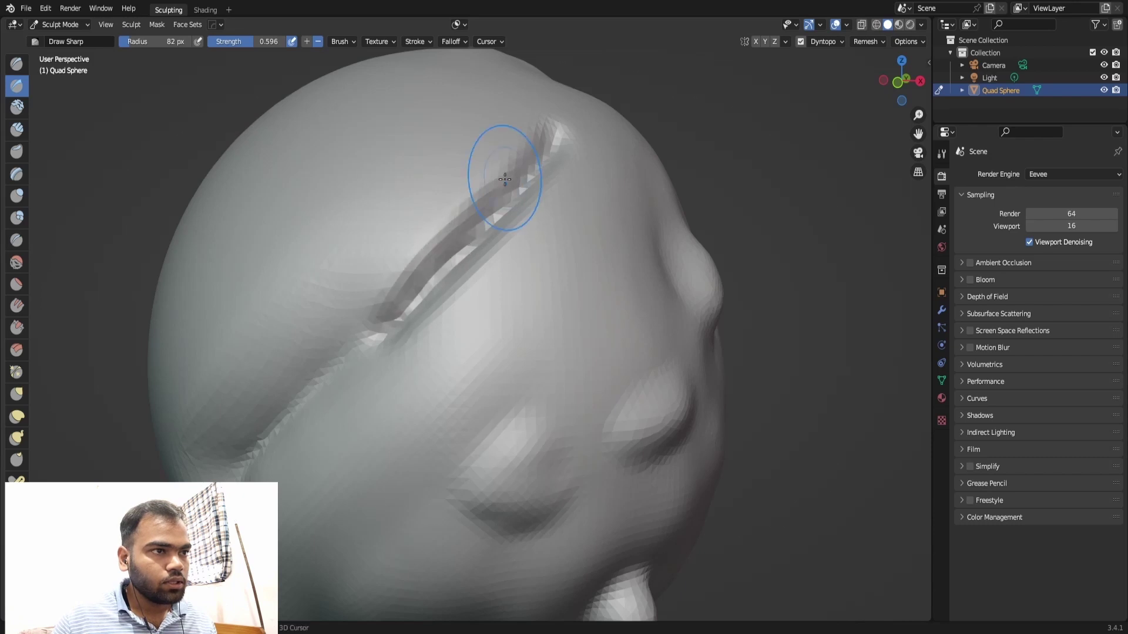
pyautogui.hotkey('ctrl', 'z')
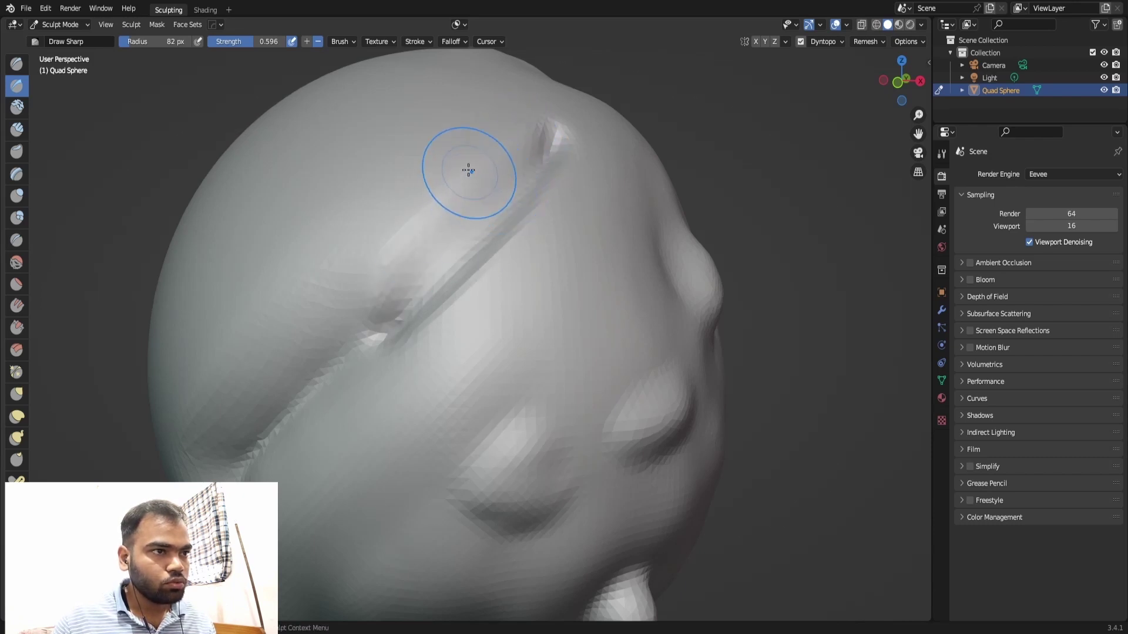
pyautogui.hotkey('ctrl', 'shift', 'z')
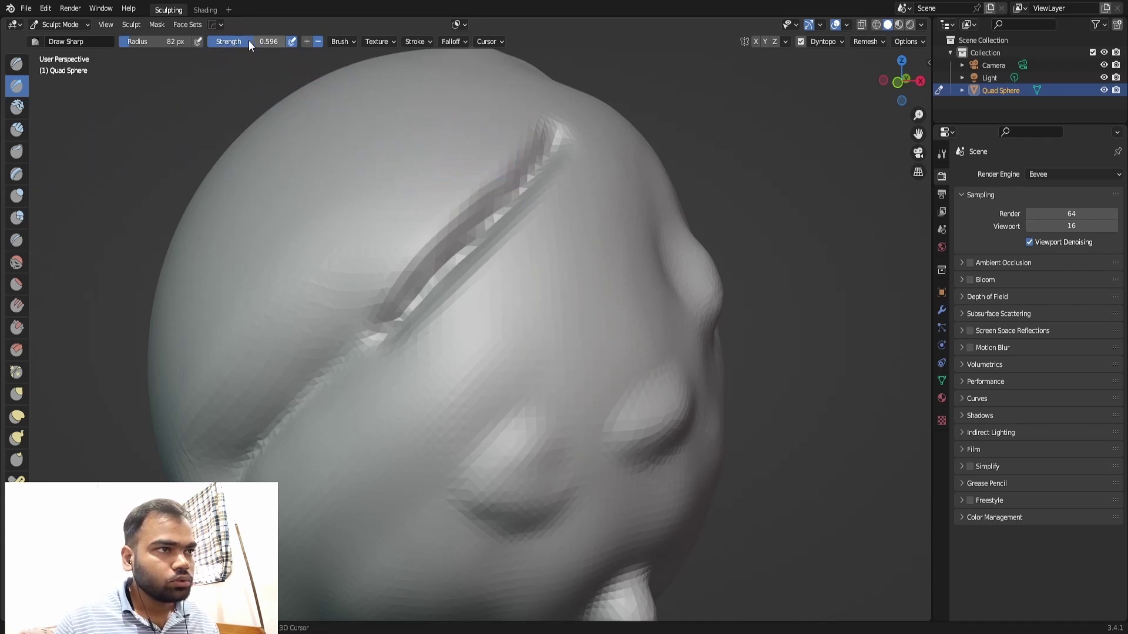
# Set strength to 0.285 and soften the groove's upper end, ridge and lower part.
pyautogui.moveTo(207, 39); pyautogui.dragTo(115, 45)
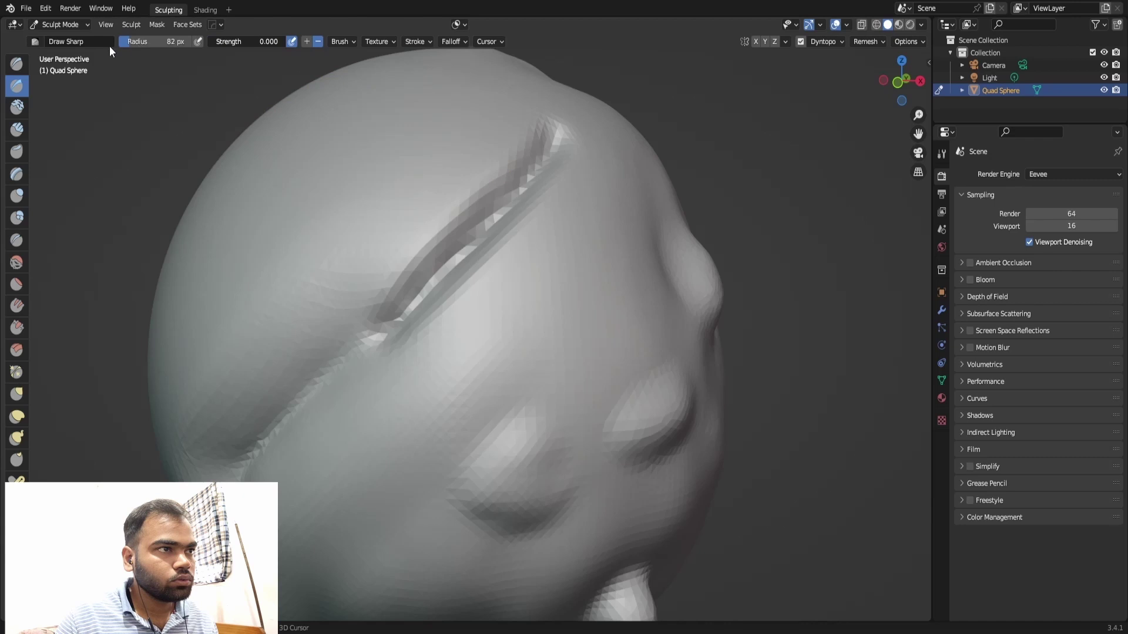
pyautogui.moveTo(207, 45); pyautogui.dragTo(200, 46)
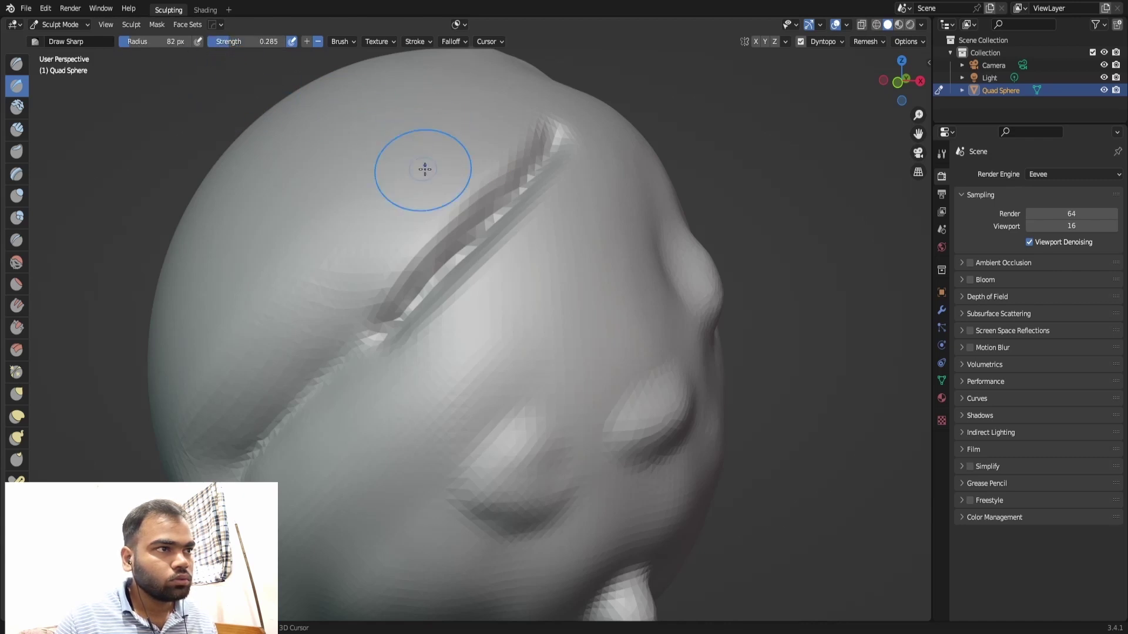
pyautogui.keyDown('shift'); pyautogui.moveTo(517, 177); pyautogui.dragTo(536, 122); pyautogui.keyUp('shift')
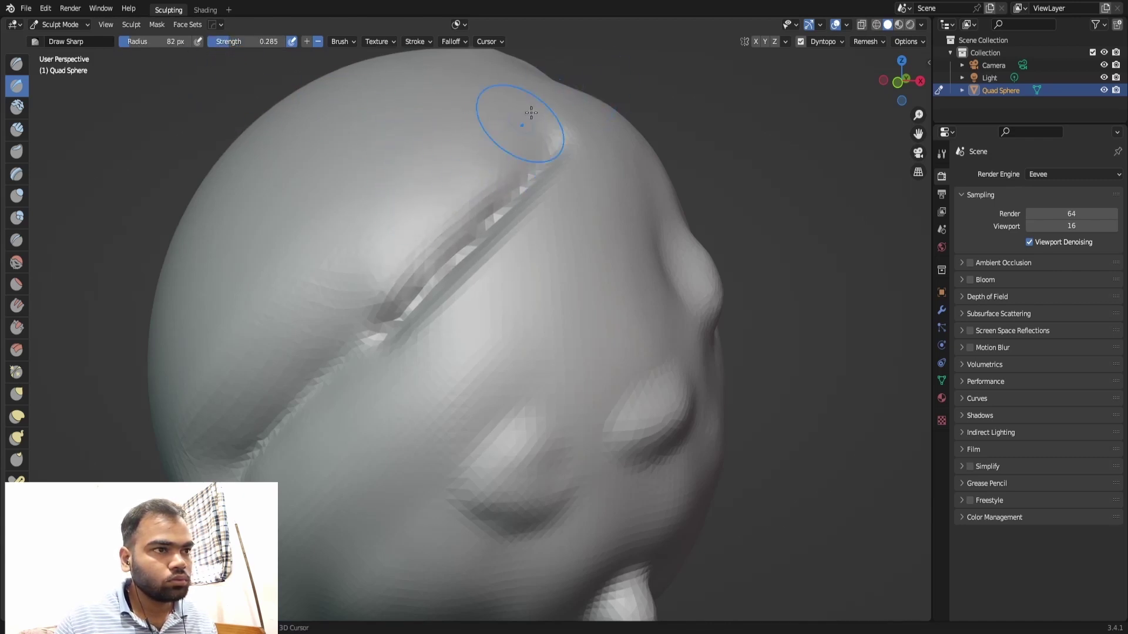
pyautogui.keyDown('shift'); pyautogui.moveTo(602, 156); pyautogui.dragTo(630, 127); pyautogui.keyUp('shift')
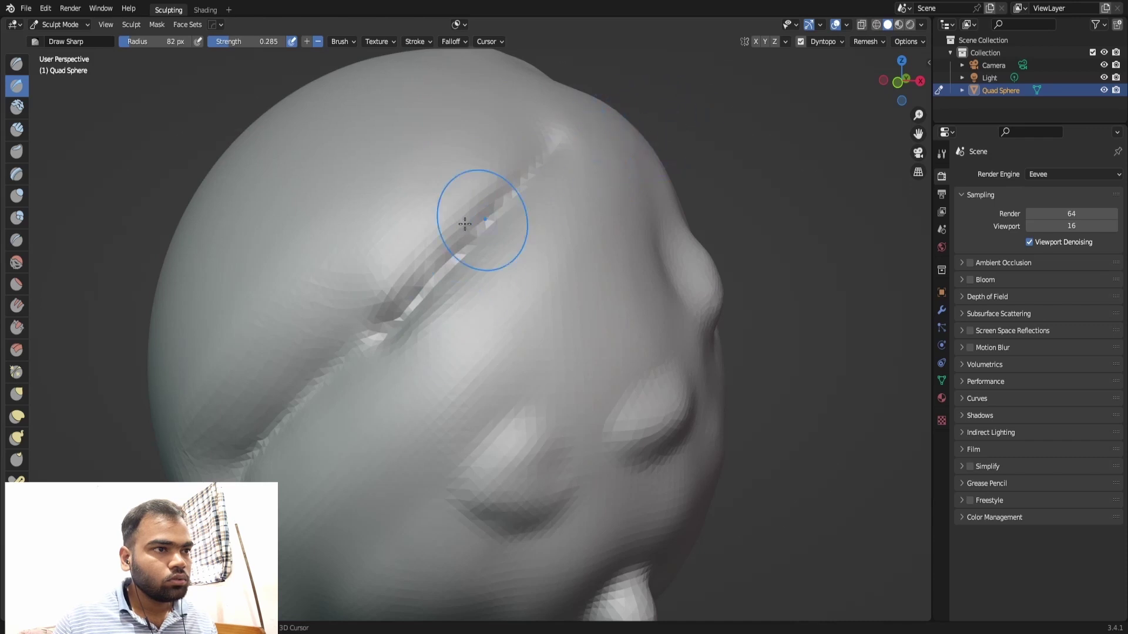
pyautogui.keyDown('shift'); pyautogui.moveTo(464, 223); pyautogui.dragTo(277, 327); pyautogui.keyUp('shift')
pyautogui.moveTo(277, 328); pyautogui.dragTo(557, 153, button='middle')
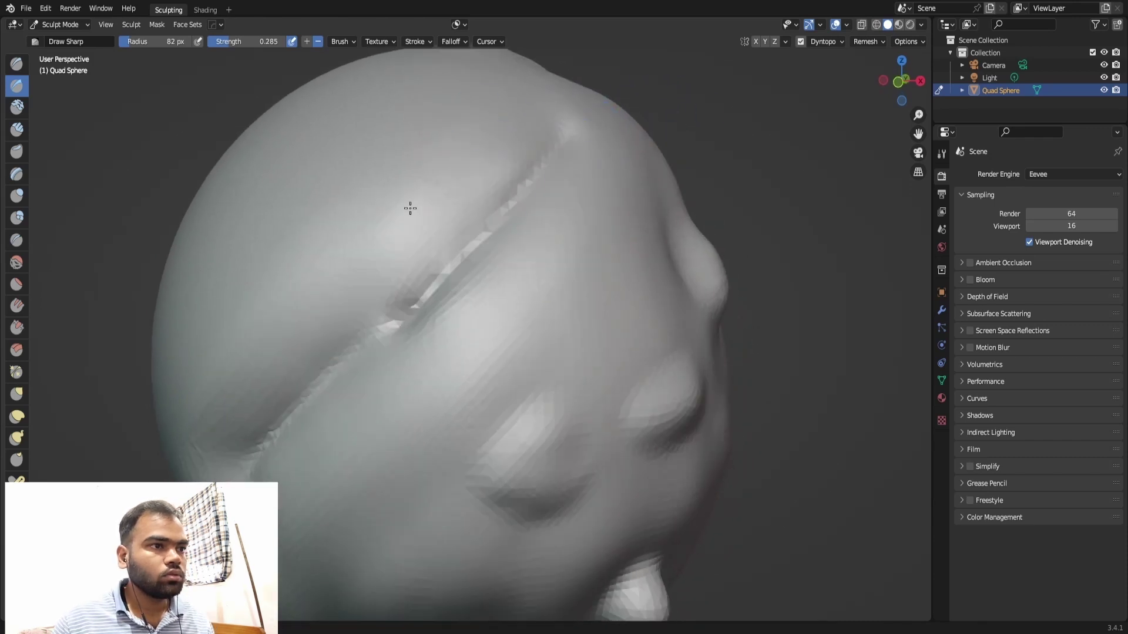
pyautogui.keyDown('shift'); pyautogui.moveTo(331, 316); pyautogui.dragTo(403, 289); pyautogui.keyUp('shift')
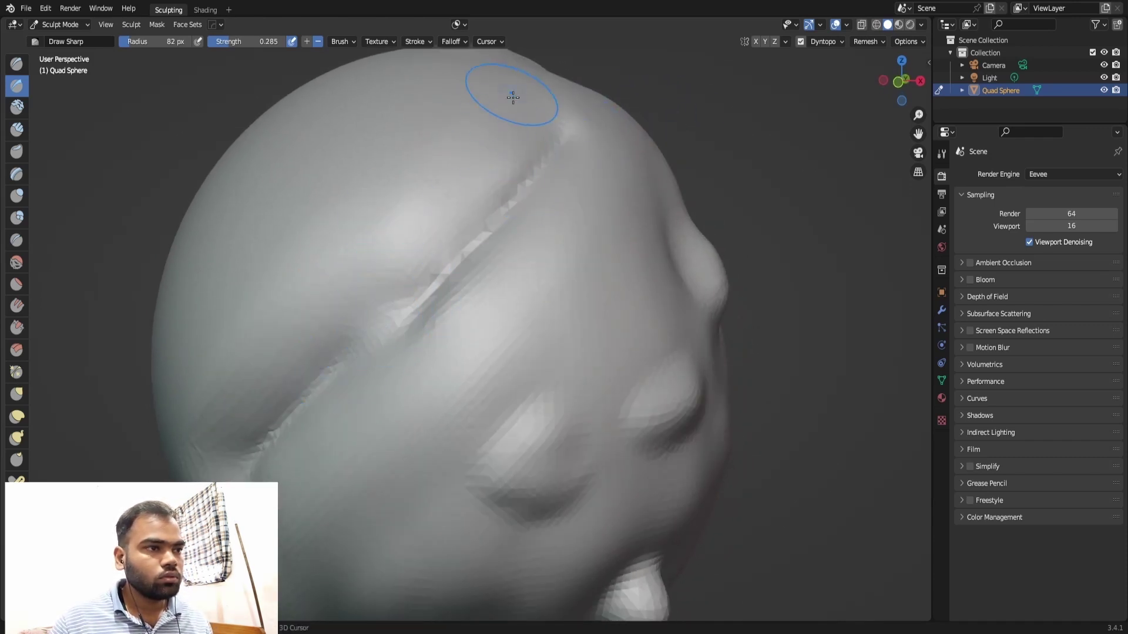
pyautogui.moveTo(650, 112); pyautogui.dragTo(664, 88, button='middle')
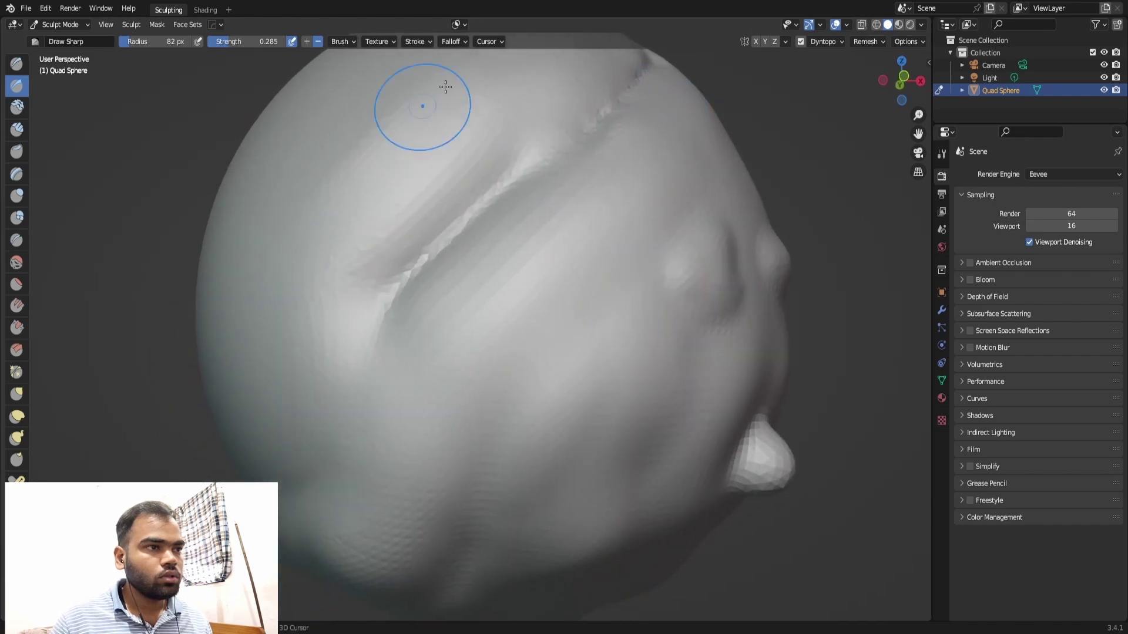
pyautogui.keyDown('shift'); pyautogui.moveTo(309, 320); pyautogui.dragTo(303, 379); pyautogui.keyUp('shift')
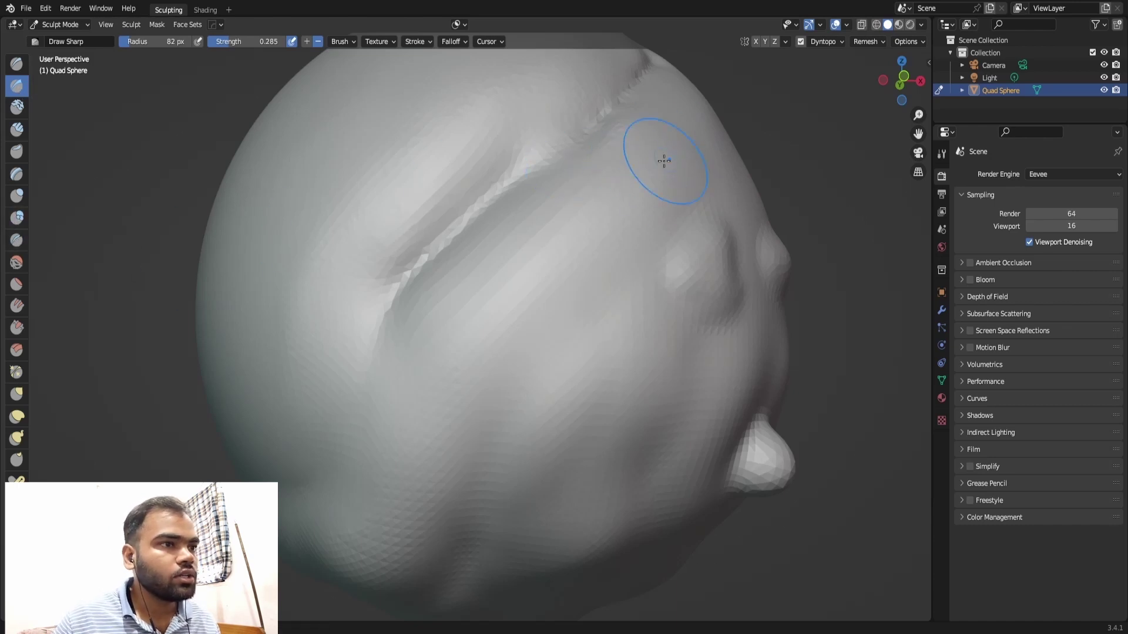
# Deepen and sharpen the groove along its length, touching up its upper half.
pyautogui.moveTo(755, 88); pyautogui.dragTo(573, 144, button='middle')
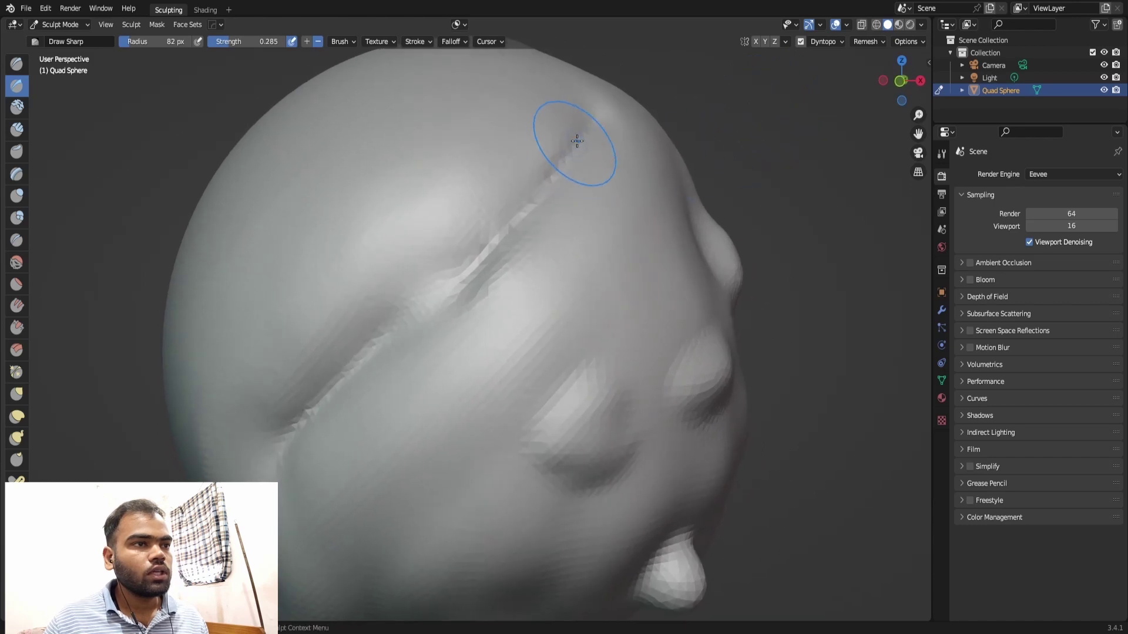
pyautogui.moveTo(501, 225)
pyautogui.mouseDown()
pyautogui.moveTo(414, 294)
pyautogui.moveTo(352, 373)
pyautogui.moveTo(519, 204)
pyautogui.mouseUp()
pyautogui.moveTo(586, 122); pyautogui.dragTo(400, 292)
pyautogui.moveTo(585, 139)
pyautogui.mouseDown()
pyautogui.moveTo(448, 259)
pyautogui.moveTo(529, 151)
pyautogui.moveTo(575, 145)
pyautogui.moveTo(364, 346)
pyautogui.moveTo(503, 143)
pyautogui.mouseUp()
pyautogui.moveTo(393, 82)
pyautogui.mouseDown()
pyautogui.moveTo(433, 159)
pyautogui.moveTo(465, 182)
pyautogui.moveTo(553, 88)
pyautogui.moveTo(375, 240)
pyautogui.moveTo(514, 128)
pyautogui.mouseUp()
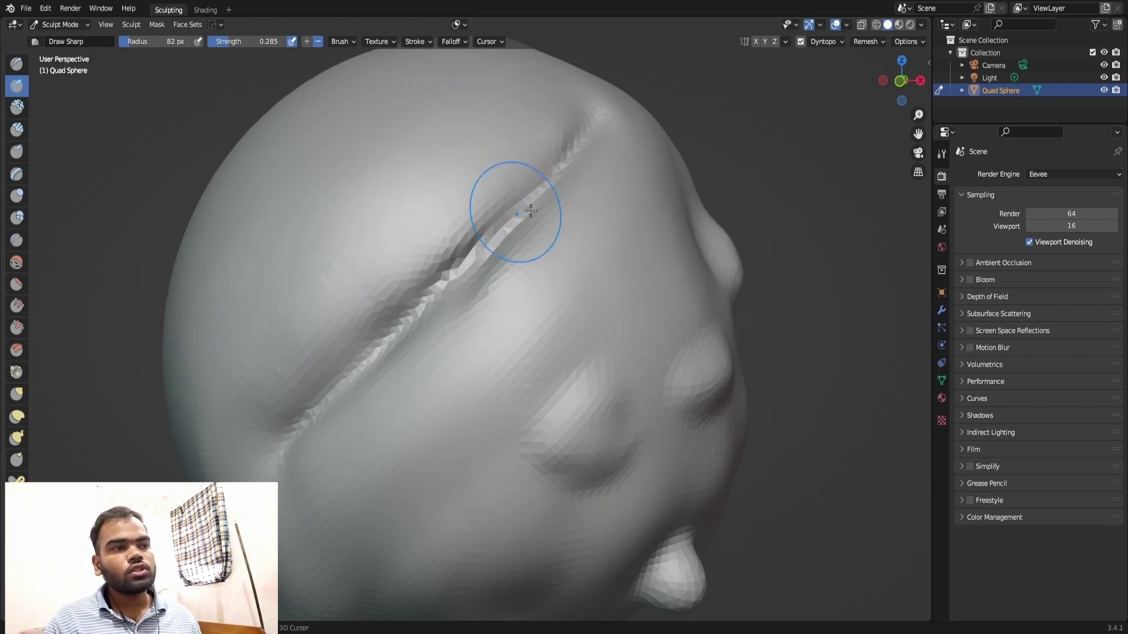
pyautogui.moveTo(550, 125)
pyautogui.mouseDown()
pyautogui.moveTo(486, 189)
pyautogui.moveTo(528, 190)
pyautogui.mouseUp()
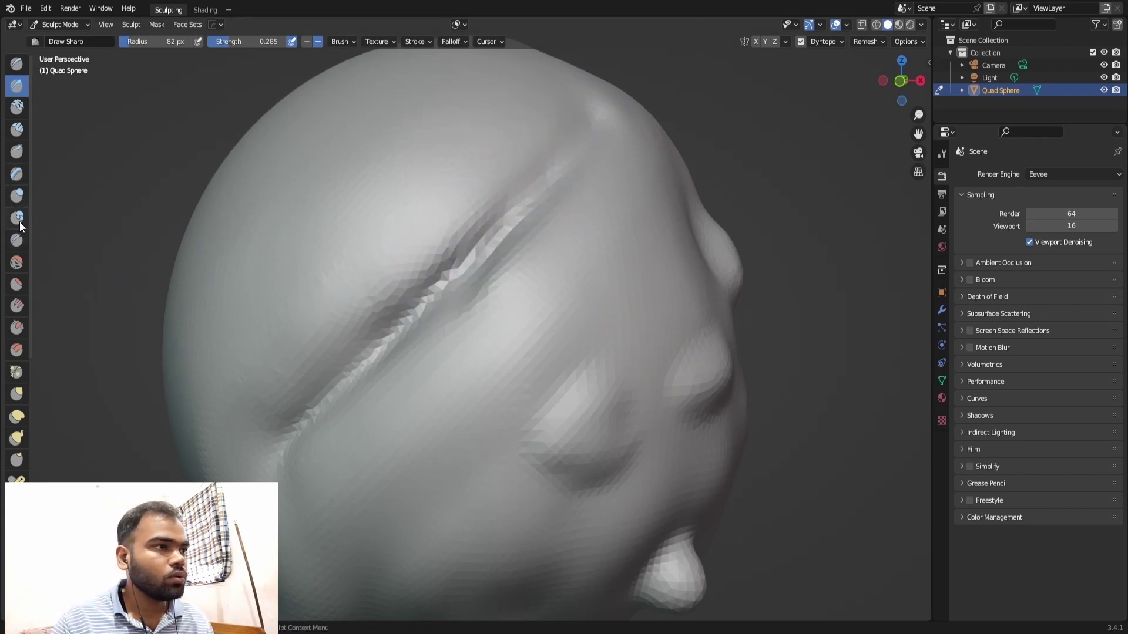
# Cut a shorter vertical Crease groove down the head's left side, then reselect Draw Sharp.
pyautogui.click(17, 239)
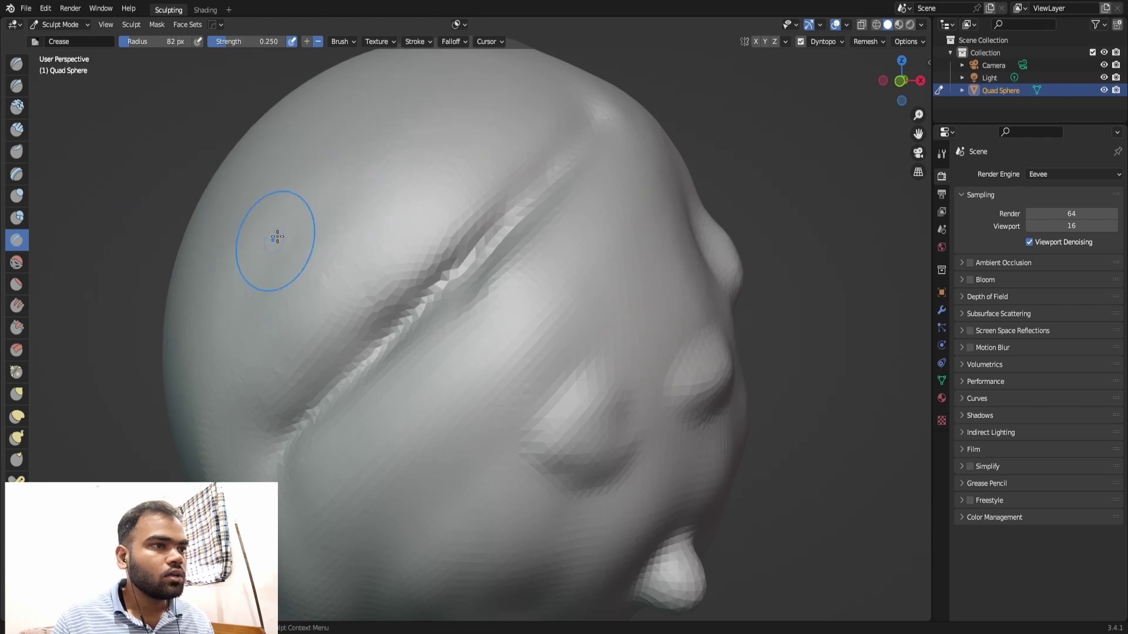
pyautogui.moveTo(277, 237); pyautogui.dragTo(335, 221, button='middle')
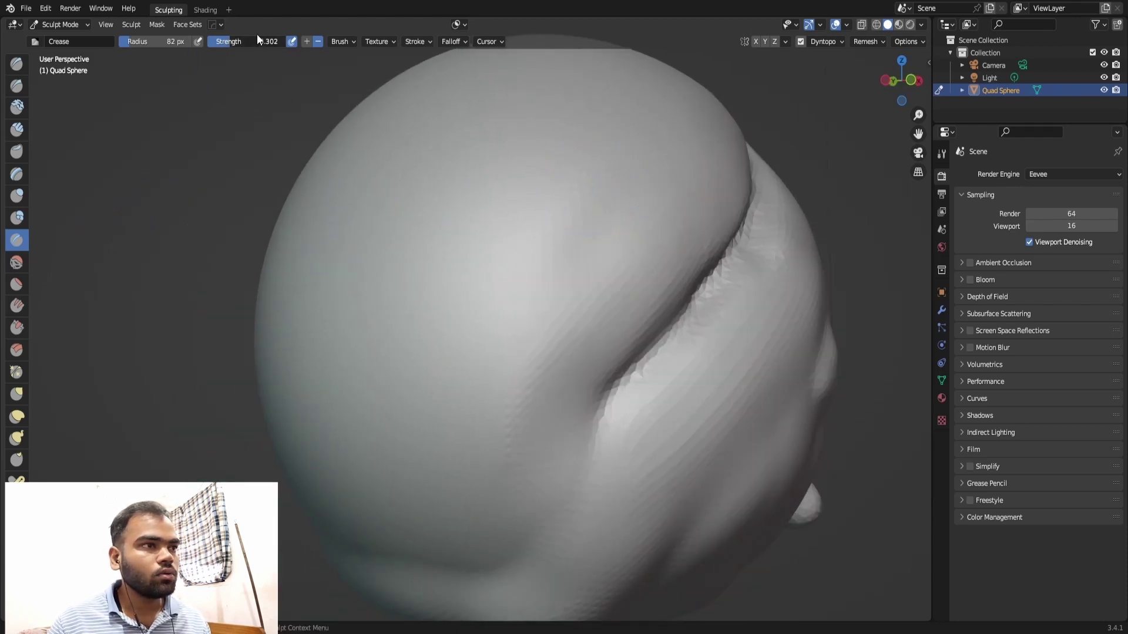
pyautogui.moveTo(339, 182)
pyautogui.mouseDown()
pyautogui.moveTo(360, 297)
pyautogui.moveTo(365, 252)
pyautogui.moveTo(345, 397)
pyautogui.mouseUp()
pyautogui.moveTo(382, 227); pyautogui.dragTo(382, 213)
pyautogui.moveTo(294, 244); pyautogui.dragTo(352, 249, button='middle')
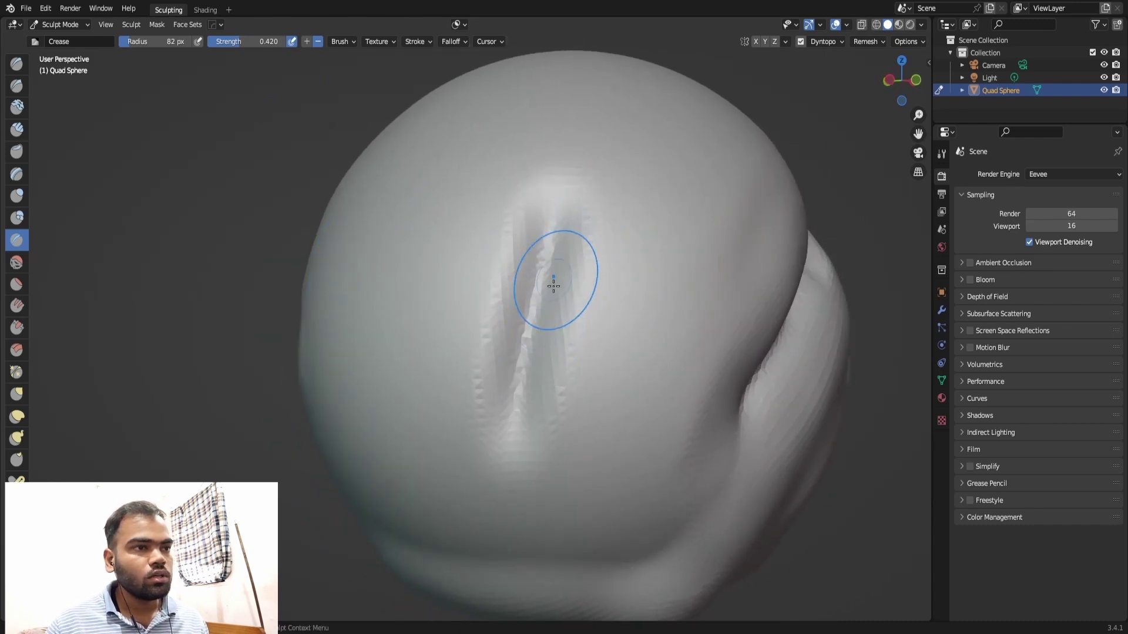
pyautogui.moveTo(645, 260)
pyautogui.mouseDown(button='middle')
pyautogui.moveTo(488, 249)
pyautogui.moveTo(509, 239)
pyautogui.moveTo(574, 249)
pyautogui.moveTo(552, 246)
pyautogui.mouseUp(button='middle')
pyautogui.click(16, 86)
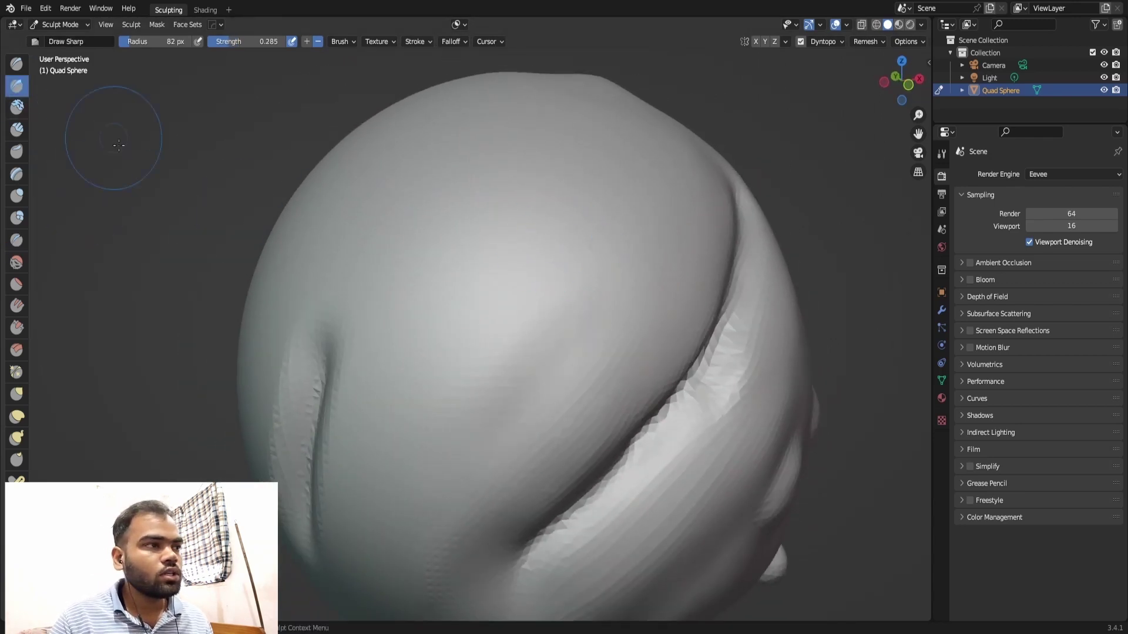
# Cut a sharp diagonal groove, undo it, and sculpt a new one in its place.
pyautogui.moveTo(456, 146); pyautogui.dragTo(511, 168, button='middle')
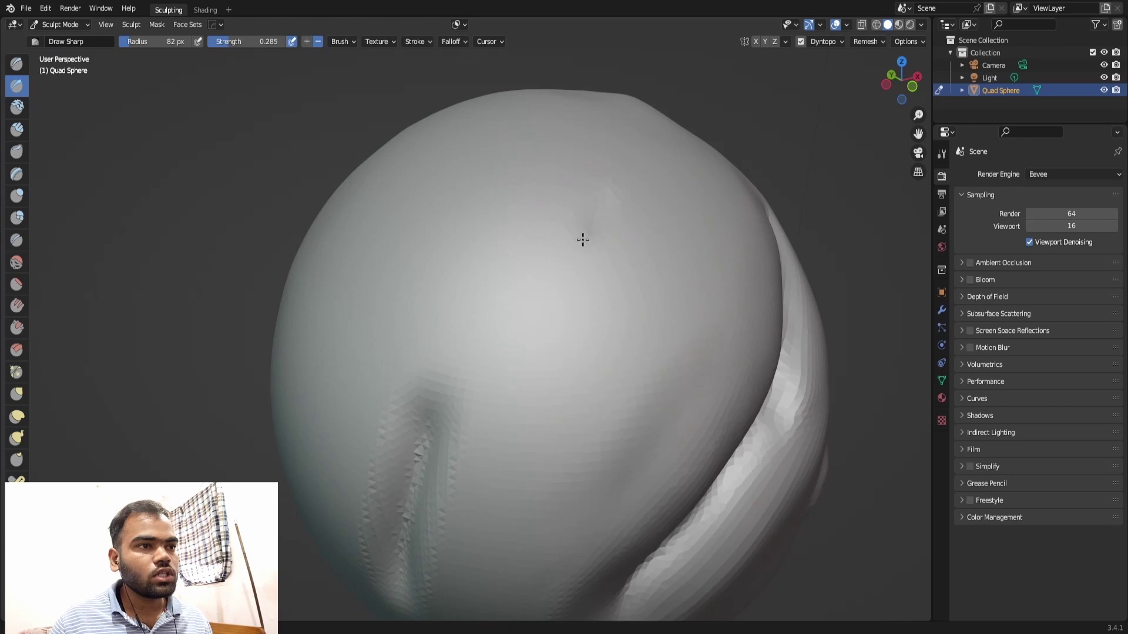
pyautogui.moveTo(548, 291); pyautogui.dragTo(519, 347)
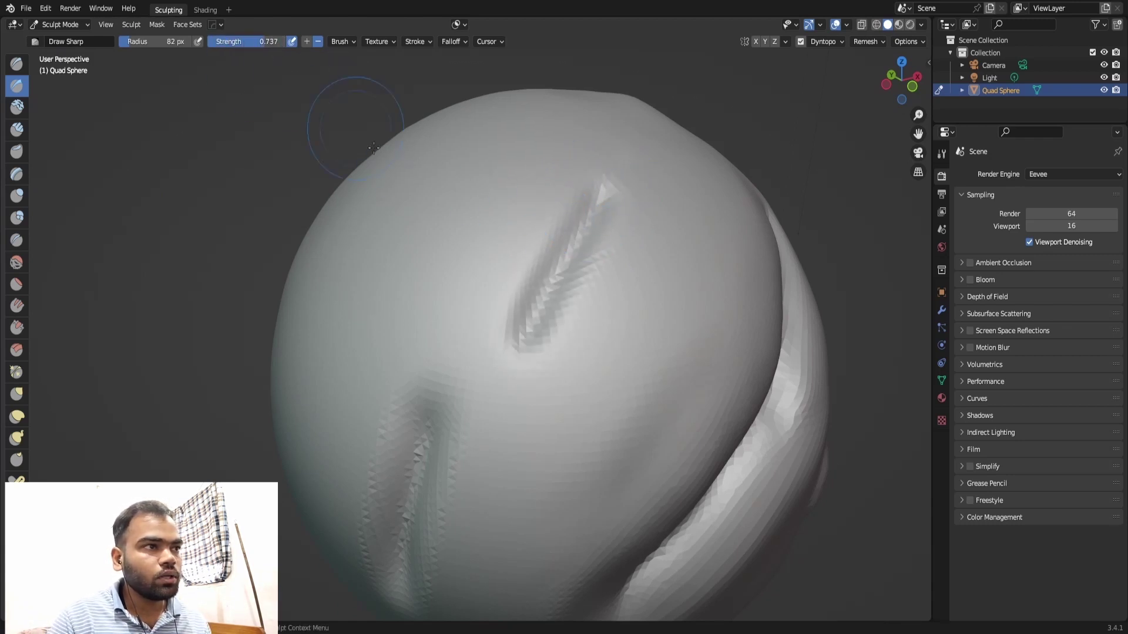
pyautogui.hotkey('ctrl', 'z')
pyautogui.moveTo(594, 176); pyautogui.dragTo(487, 420)
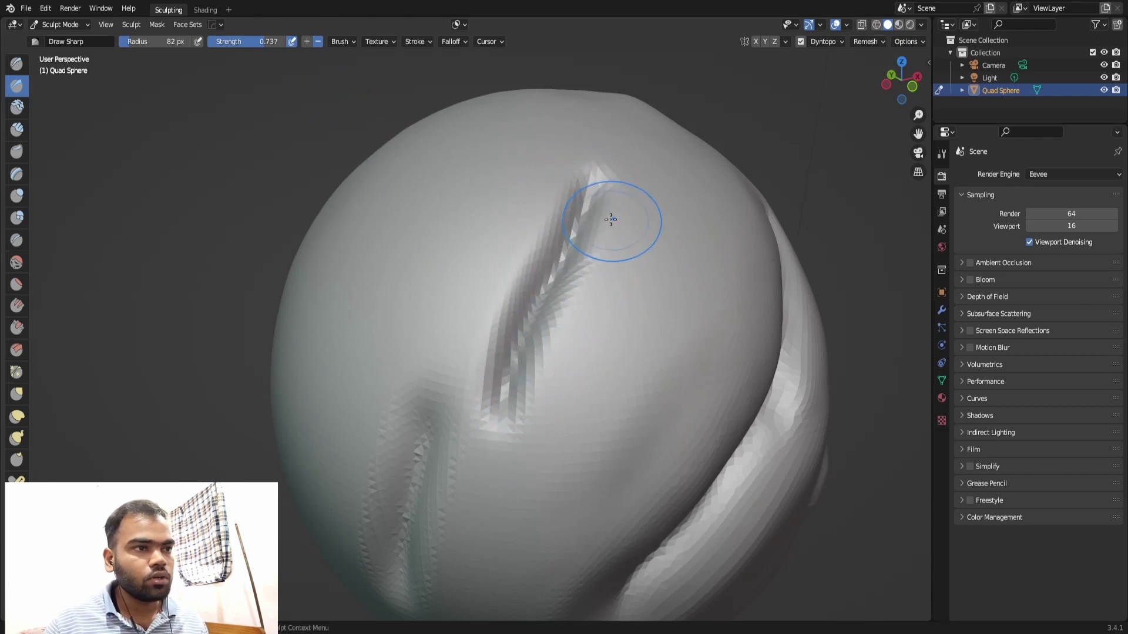
# Soften the groove's upper edges, top end and surrounding mesh, undoing the last stroke.
pyautogui.moveTo(611, 219); pyautogui.dragTo(633, 211, button='middle')
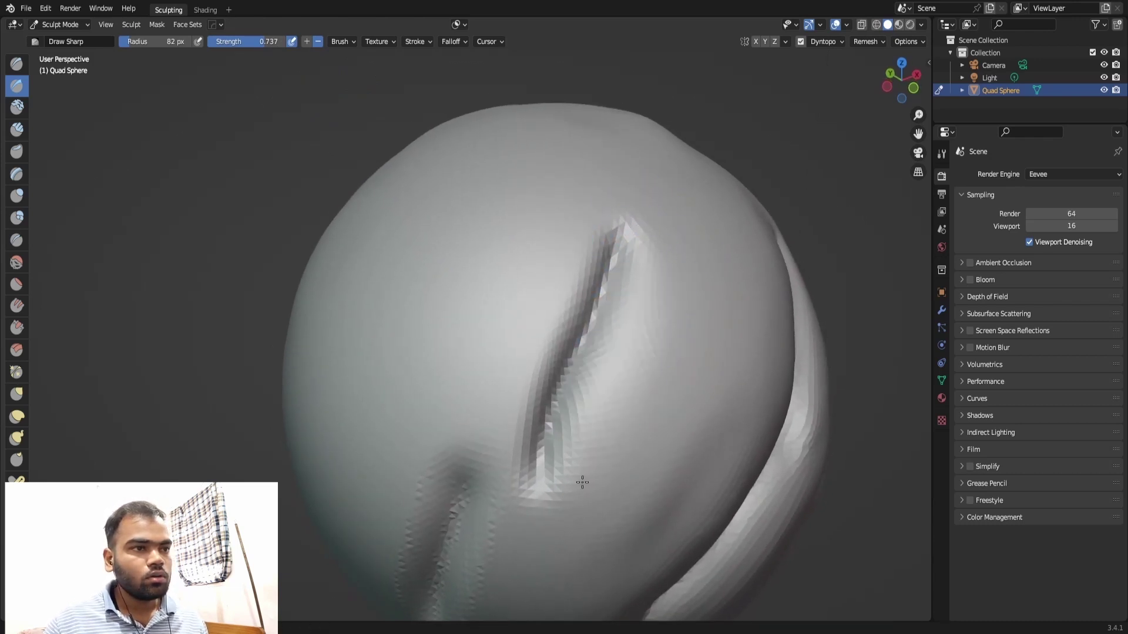
pyautogui.keyDown('shift'); pyautogui.moveTo(638, 336); pyautogui.dragTo(604, 251); pyautogui.keyUp('shift')
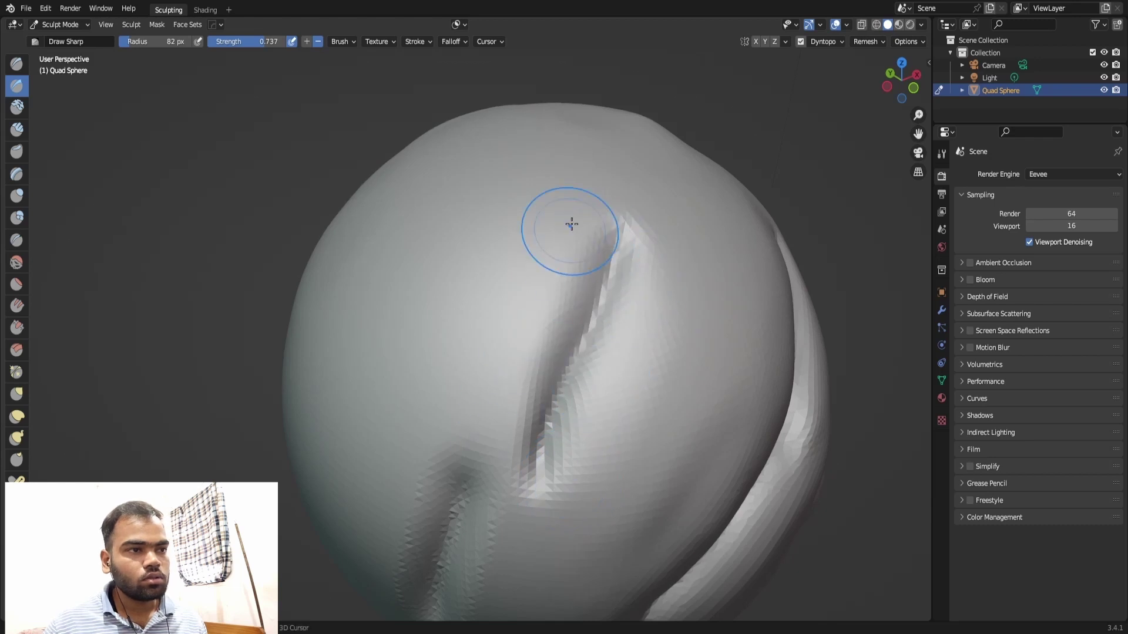
pyautogui.keyDown('shift'); pyautogui.moveTo(481, 431); pyautogui.dragTo(530, 494); pyautogui.keyUp('shift')
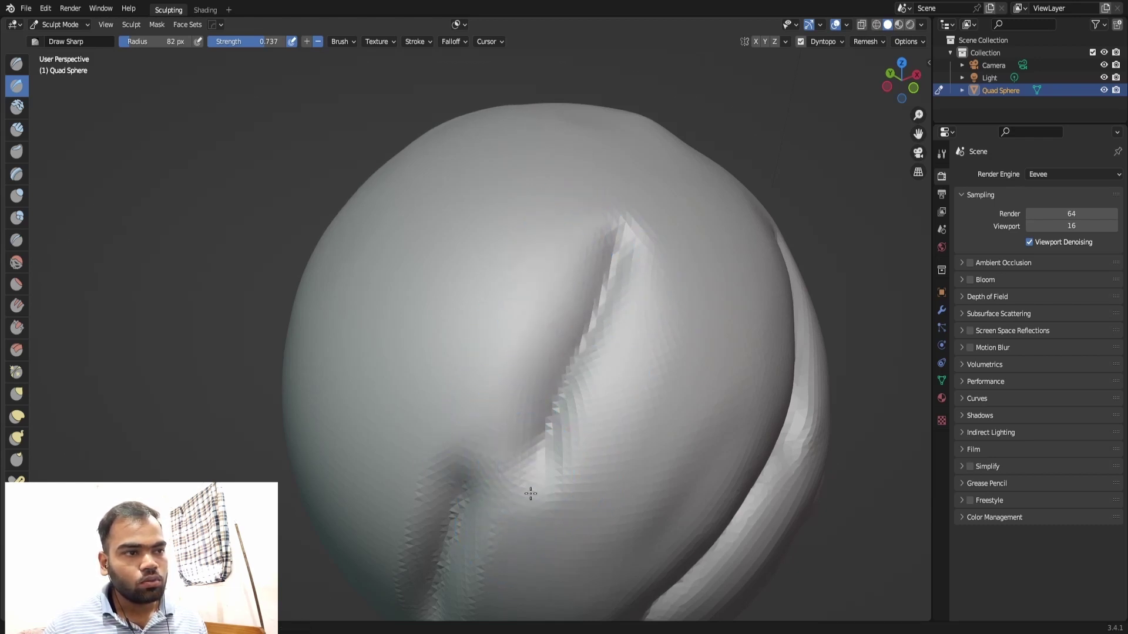
pyautogui.moveTo(629, 214)
pyautogui.keyDown('shift'); pyautogui.mouseDown()
pyautogui.moveTo(650, 174)
pyautogui.moveTo(589, 332)
pyautogui.moveTo(634, 348)
pyautogui.moveTo(639, 262)
pyautogui.moveTo(659, 213)
pyautogui.mouseUp(); pyautogui.keyUp('shift')
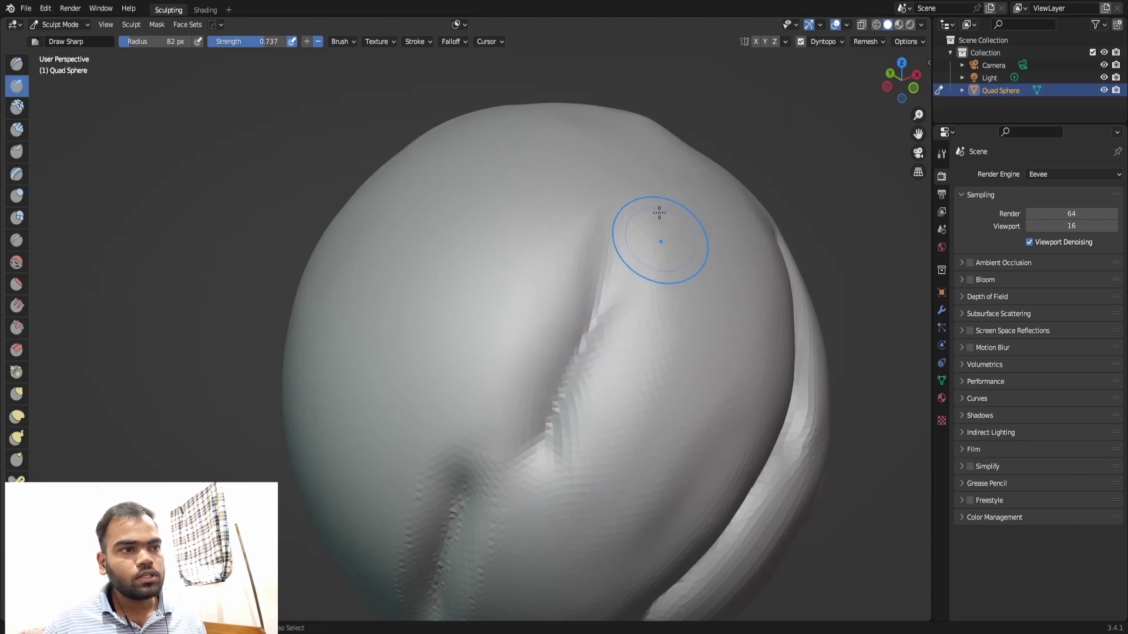
pyautogui.hotkey('ctrl', 'z')
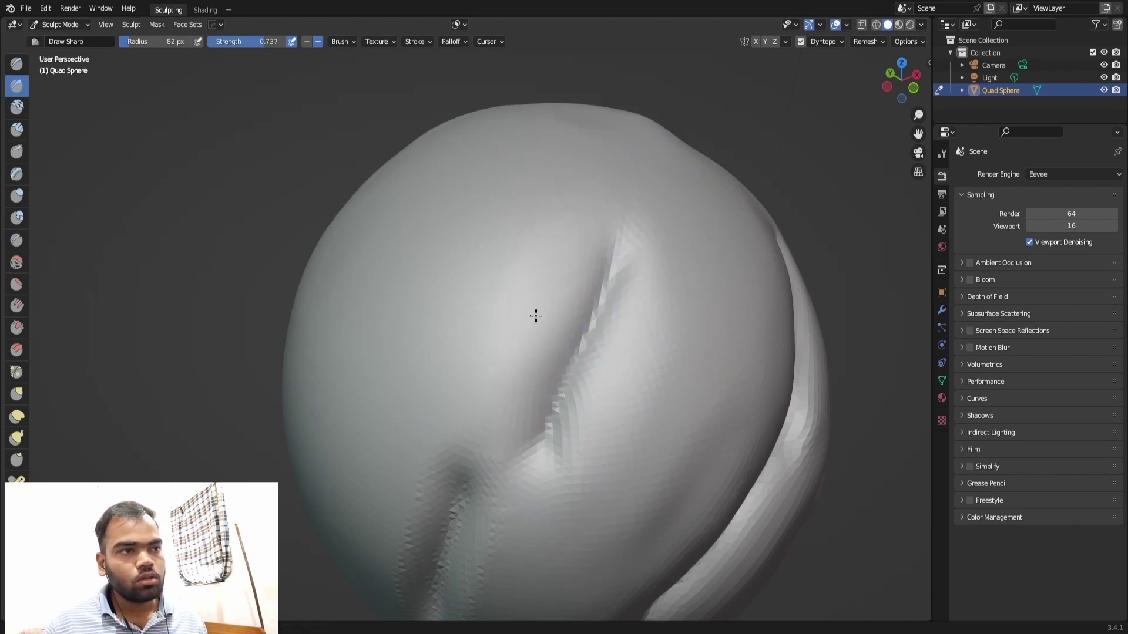
# Recentre the view, carve more sharp grooves on the upper surface, then select Smooth.
pyautogui.moveTo(566, 496); pyautogui.dragTo(639, 310, button='middle')
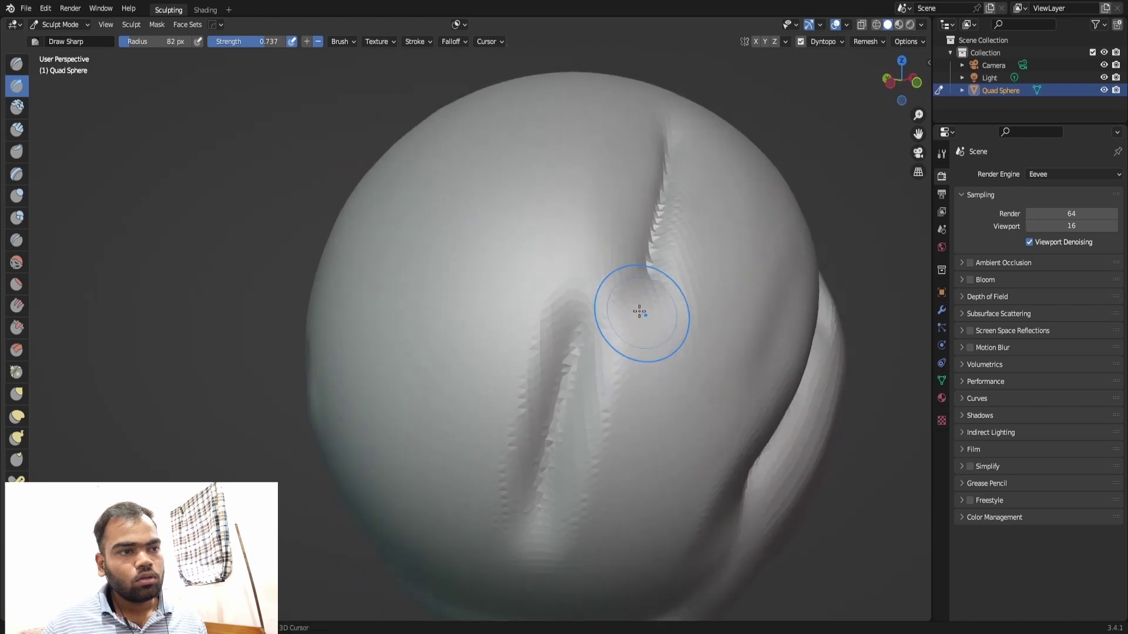
pyautogui.keyDown('shift'); pyautogui.moveTo(636, 355); pyautogui.dragTo(591, 513); pyautogui.keyUp('shift')
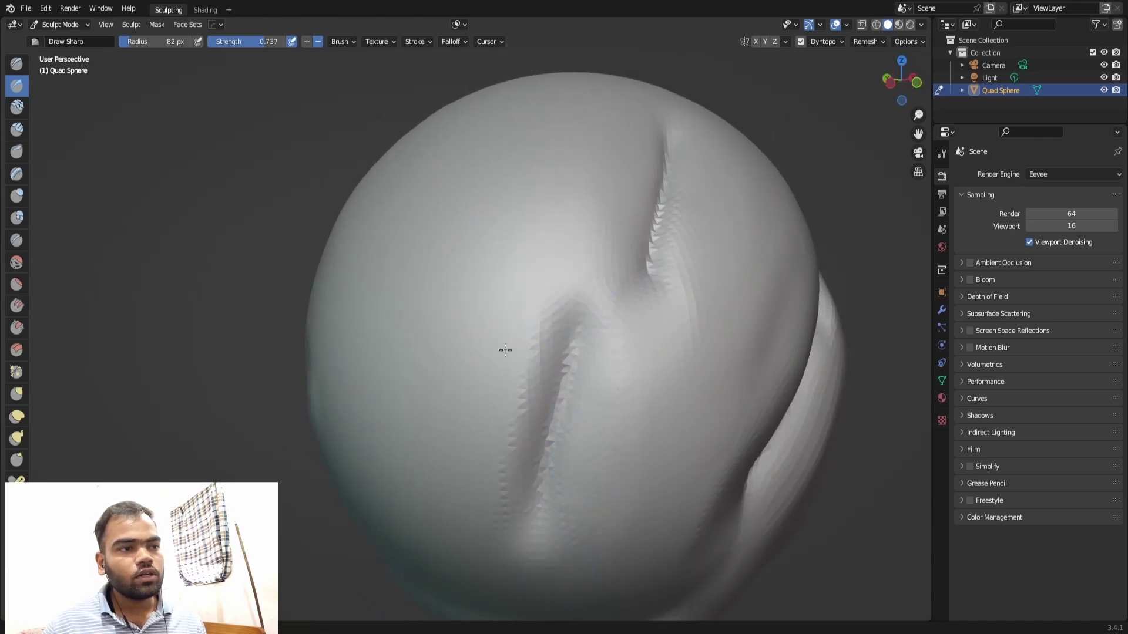
pyautogui.moveTo(561, 338)
pyautogui.keyDown('shift'); pyautogui.mouseDown(button='middle')
pyautogui.moveTo(521, 361)
pyautogui.moveTo(644, 400)
pyautogui.moveTo(529, 246)
pyautogui.mouseUp(button='middle'); pyautogui.keyUp('shift')
pyautogui.scroll(-1, 521, 362)
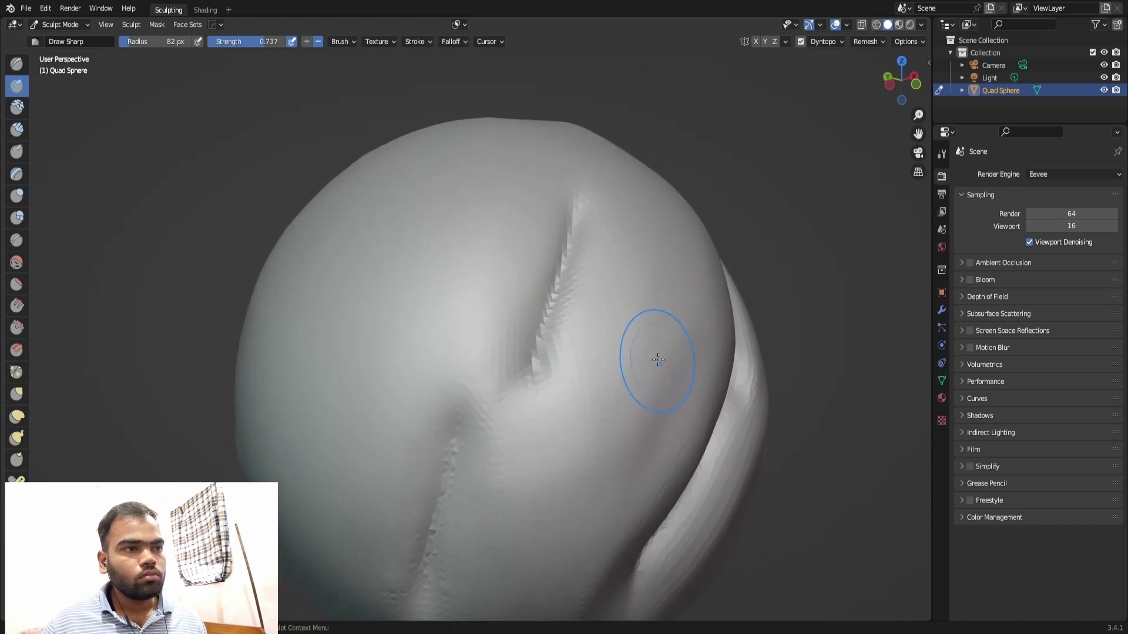
pyautogui.moveTo(458, 322)
pyautogui.mouseDown(button='middle')
pyautogui.moveTo(504, 229)
pyautogui.moveTo(493, 260)
pyautogui.mouseUp(button='middle')
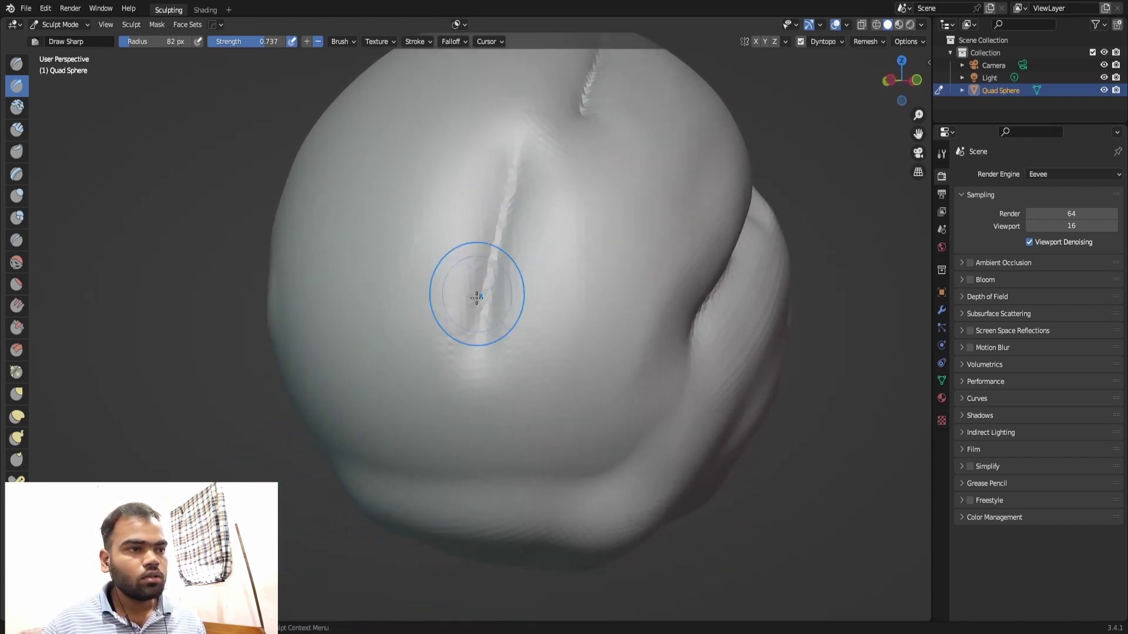
pyautogui.moveTo(486, 218)
pyautogui.mouseDown(button='middle')
pyautogui.moveTo(519, 244)
pyautogui.moveTo(504, 296)
pyautogui.moveTo(546, 226)
pyautogui.mouseUp(button='middle')
pyautogui.moveTo(546, 227); pyautogui.dragTo(599, 159)
pyautogui.moveTo(599, 158)
pyautogui.mouseDown(button='middle')
pyautogui.moveTo(594, 188)
pyautogui.moveTo(443, 220)
pyautogui.moveTo(263, 235)
pyautogui.mouseUp(button='middle')
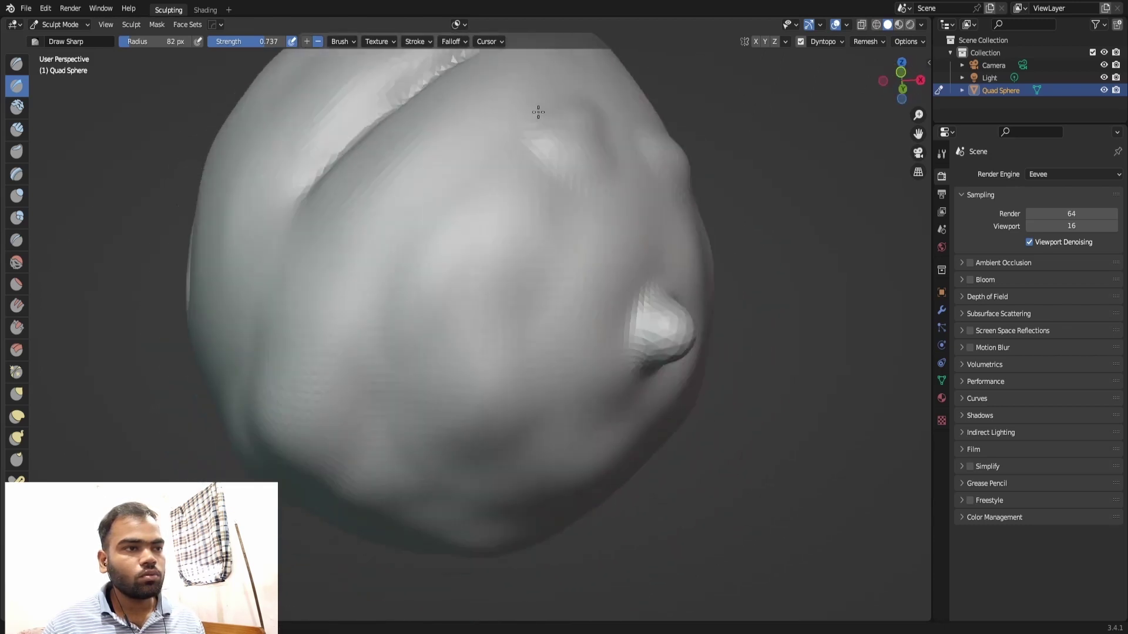
pyautogui.click(17, 262)
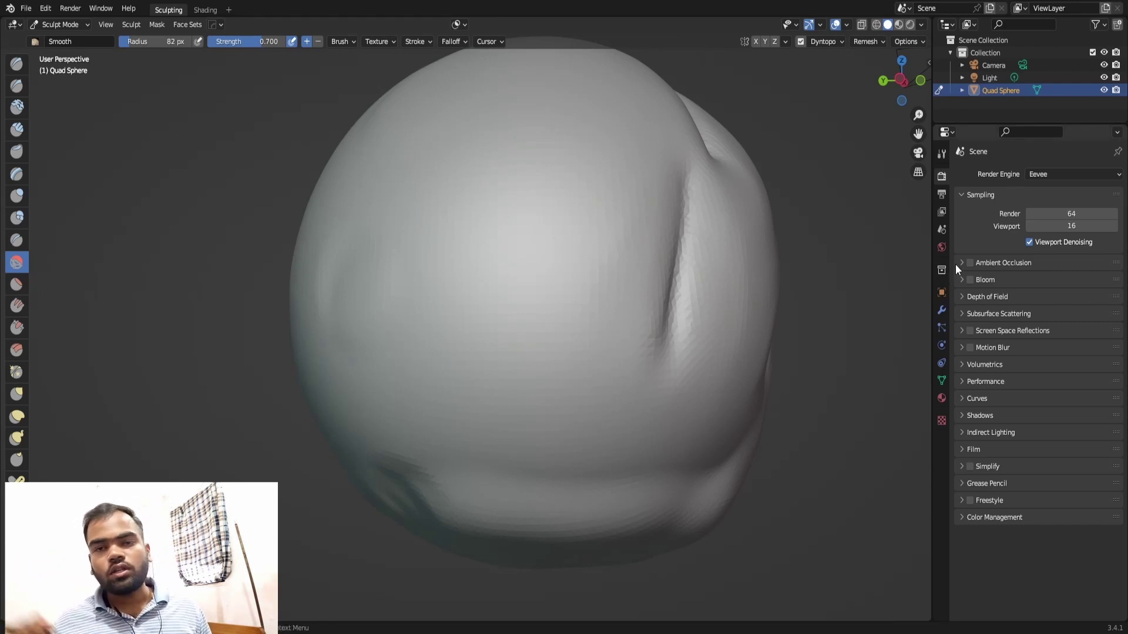
# Smooth the vertical crease along its length, then select the Flatten/Contrast brush.
pyautogui.moveTo(460, 206)
pyautogui.mouseDown(button='middle')
pyautogui.moveTo(541, 221)
pyautogui.moveTo(750, 228)
pyautogui.mouseUp(button='middle')
pyautogui.moveTo(520, 190)
pyautogui.mouseDown(button='middle')
pyautogui.moveTo(667, 164)
pyautogui.moveTo(509, 176)
pyautogui.moveTo(517, 220)
pyautogui.moveTo(529, 223)
pyautogui.moveTo(483, 262)
pyautogui.moveTo(544, 231)
pyautogui.mouseUp(button='middle')
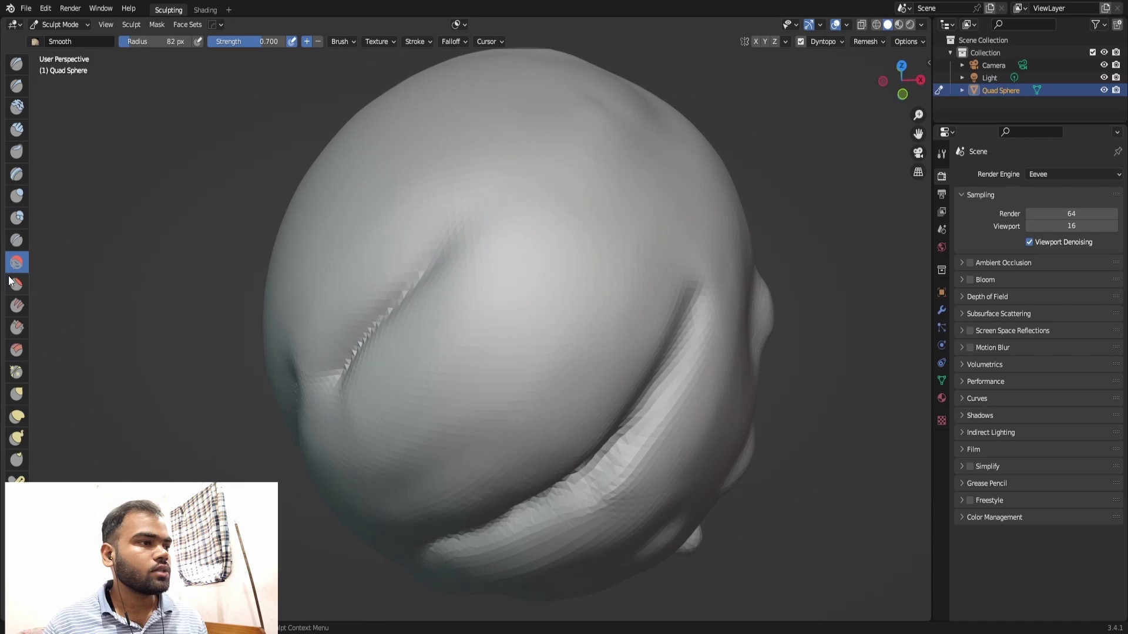
pyautogui.moveTo(420, 272); pyautogui.dragTo(504, 232)
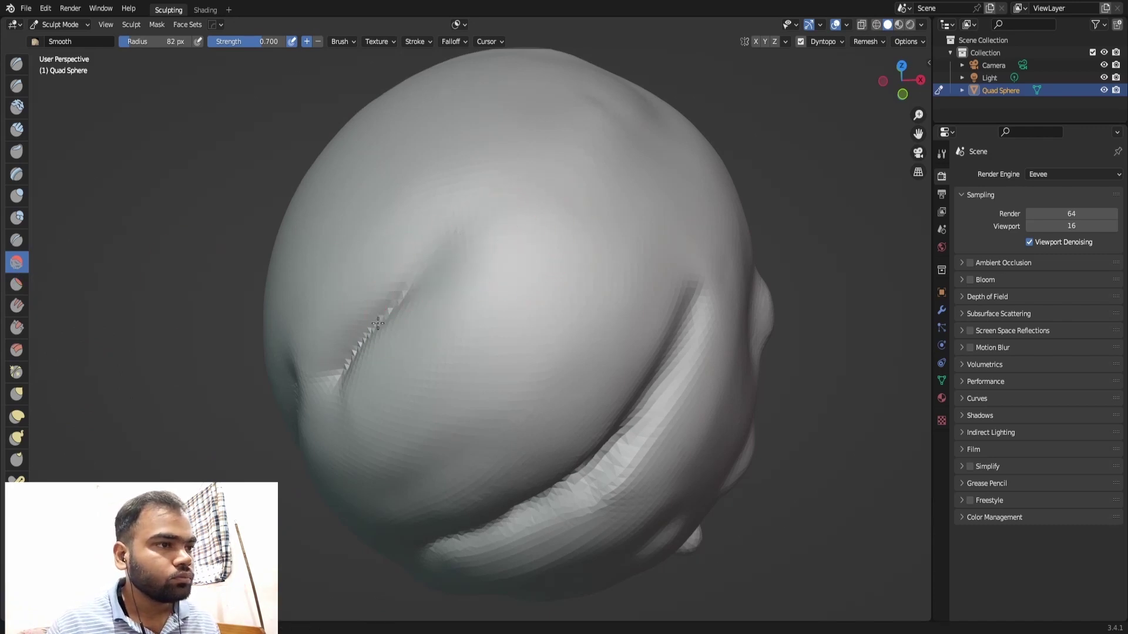
pyautogui.moveTo(503, 231); pyautogui.dragTo(578, 202, button='middle')
pyautogui.moveTo(578, 202); pyautogui.dragTo(545, 517)
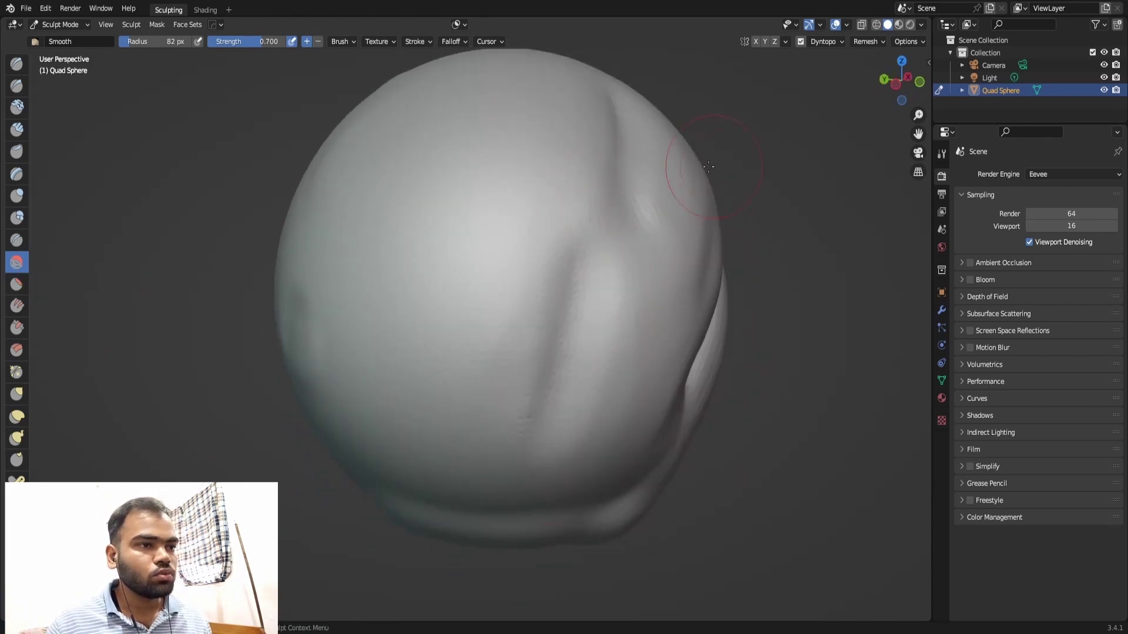
pyautogui.moveTo(709, 167); pyautogui.dragTo(655, 184, button='middle')
pyautogui.click(16, 284)
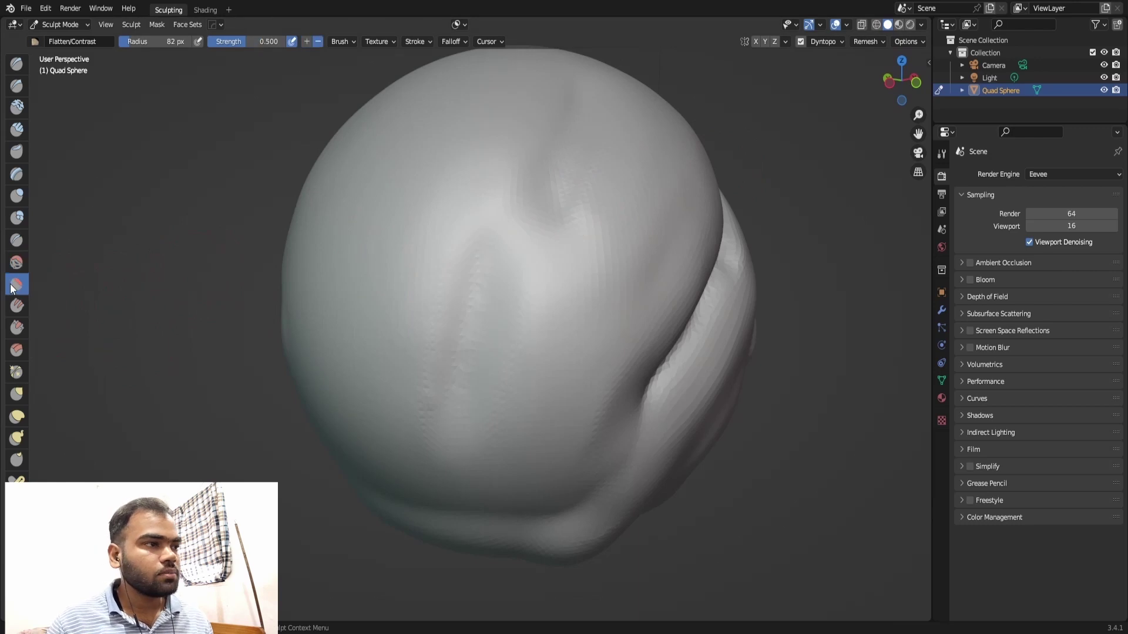
# Flatten the long diagonal crease, working mostly on its upper part.
pyautogui.moveTo(541, 232)
pyautogui.mouseDown(button='middle')
pyautogui.moveTo(627, 267)
pyautogui.moveTo(562, 295)
pyautogui.moveTo(460, 245)
pyautogui.mouseUp(button='middle')
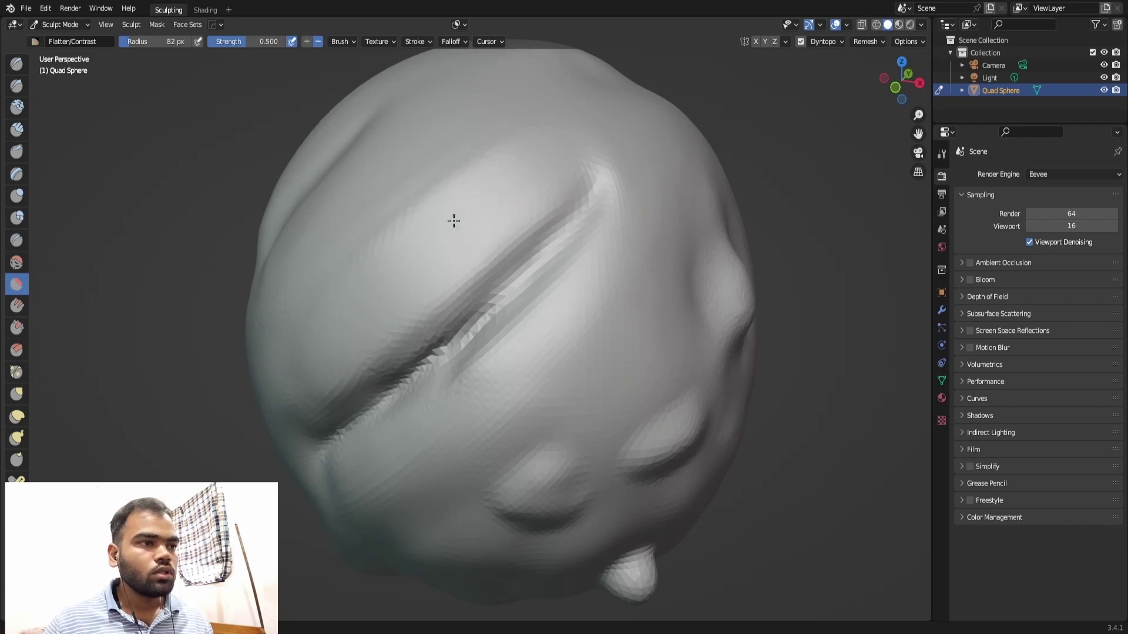
pyautogui.moveTo(488, 191)
pyautogui.mouseDown(button='middle')
pyautogui.moveTo(564, 176)
pyautogui.moveTo(613, 143)
pyautogui.mouseUp(button='middle')
pyautogui.moveTo(558, 203)
pyautogui.mouseDown(button='middle')
pyautogui.moveTo(627, 197)
pyautogui.moveTo(616, 109)
pyautogui.mouseUp(button='middle')
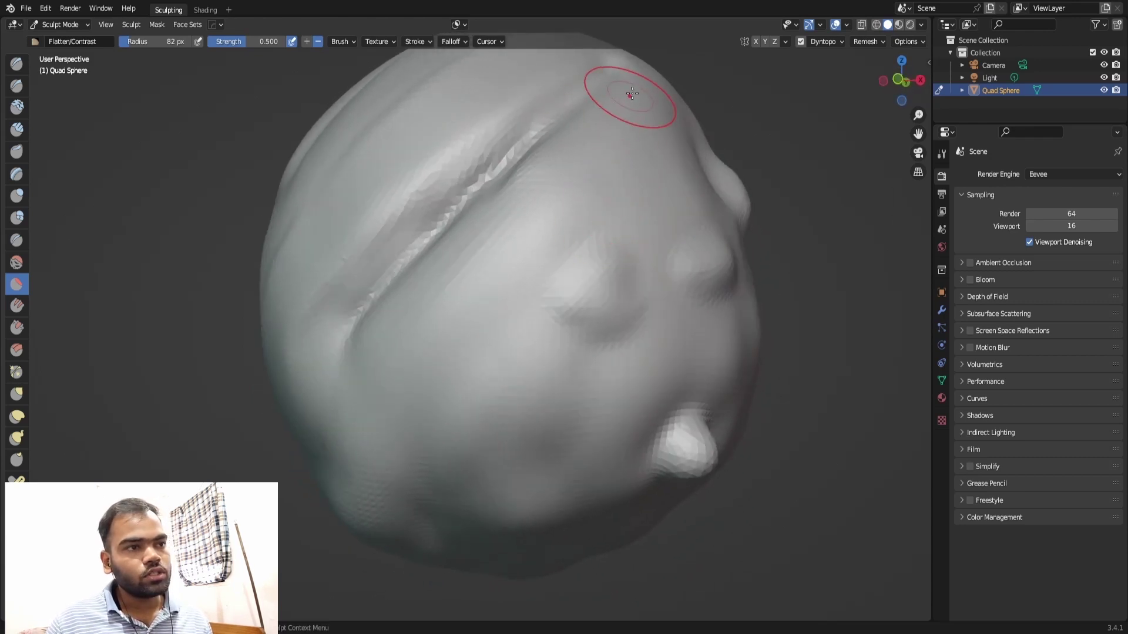
pyautogui.moveTo(505, 231); pyautogui.dragTo(417, 321)
pyautogui.moveTo(588, 133)
pyautogui.mouseDown()
pyautogui.moveTo(504, 139)
pyautogui.moveTo(410, 211)
pyautogui.mouseUp()
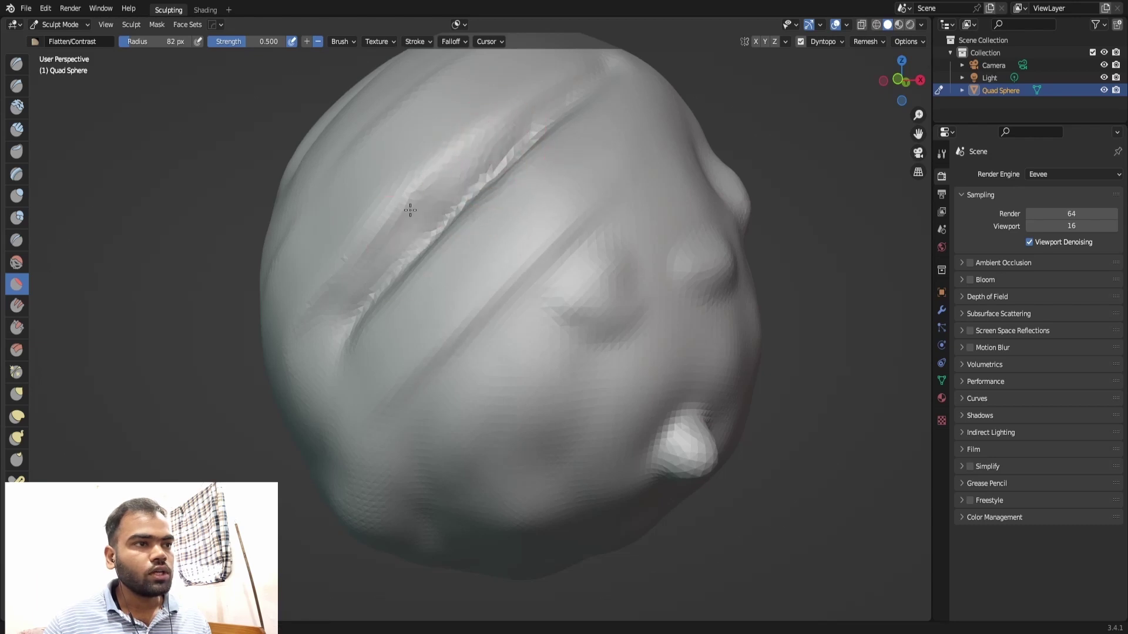
pyautogui.moveTo(503, 121); pyautogui.dragTo(534, 146, button='middle')
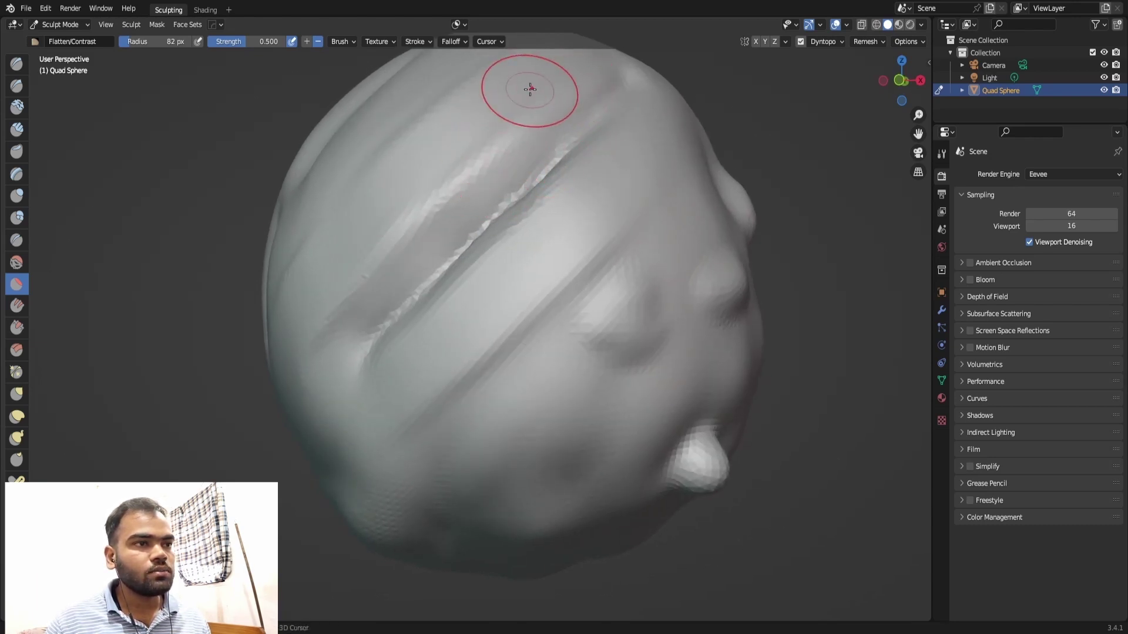
pyautogui.moveTo(529, 88); pyautogui.dragTo(364, 240)
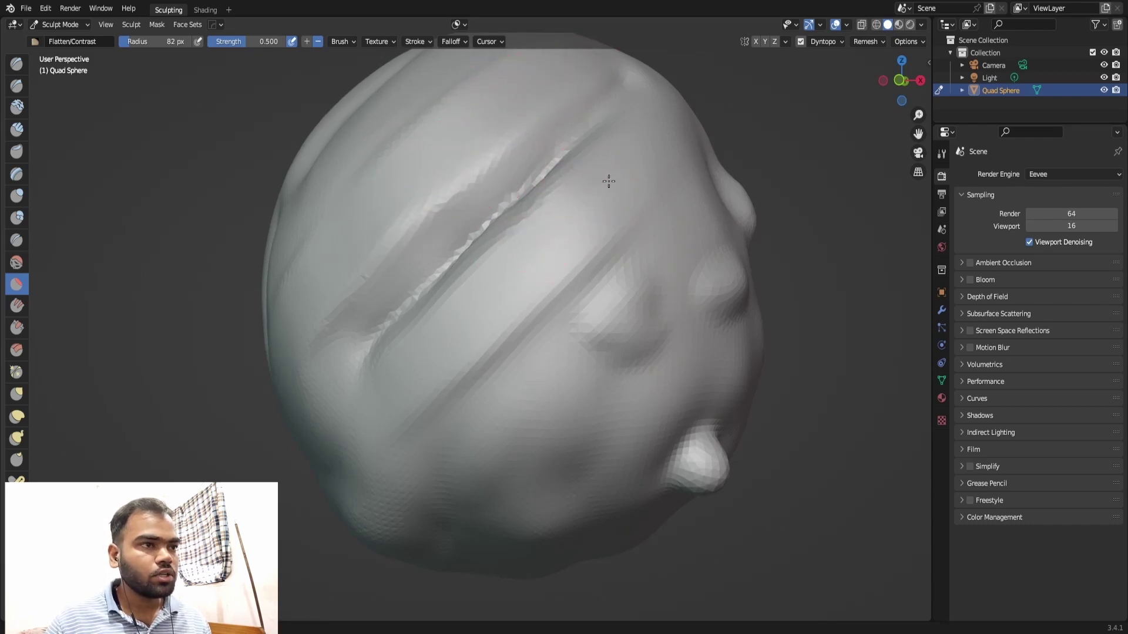
# Orbit and zoom around the sphere to inspect the flattened crease.
pyautogui.moveTo(590, 217); pyautogui.dragTo(641, 198, button='middle')
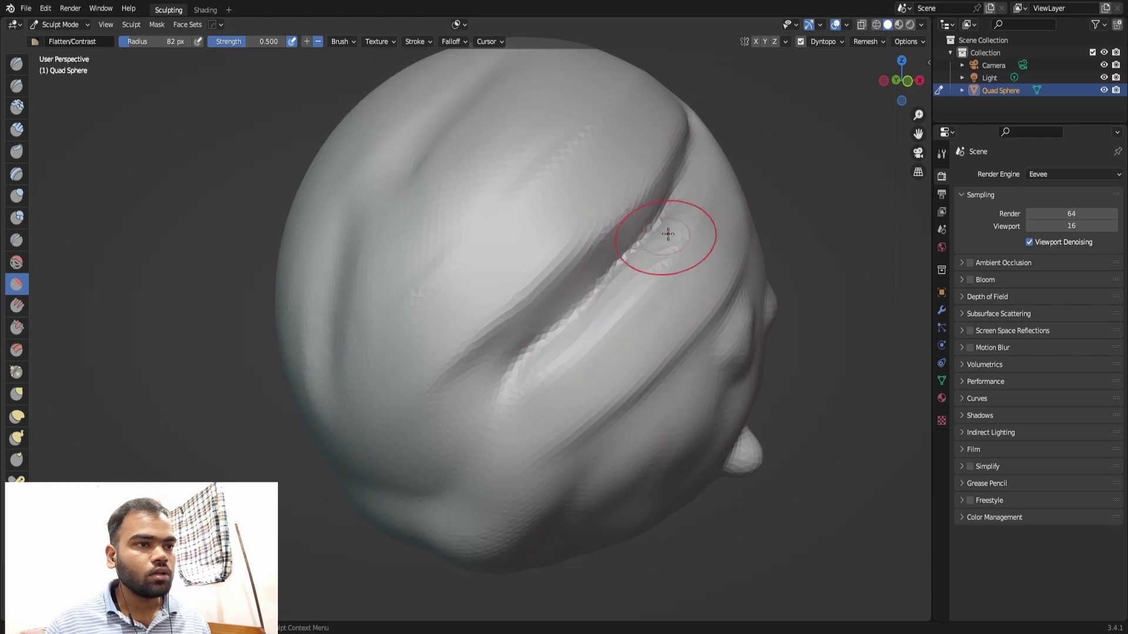
pyautogui.scroll(-5, 607, 228)
pyautogui.scroll(5, 606, 229)
pyautogui.moveTo(629, 169); pyautogui.dragTo(581, 236, button='middle')
pyautogui.scroll(-3, 640, 266)
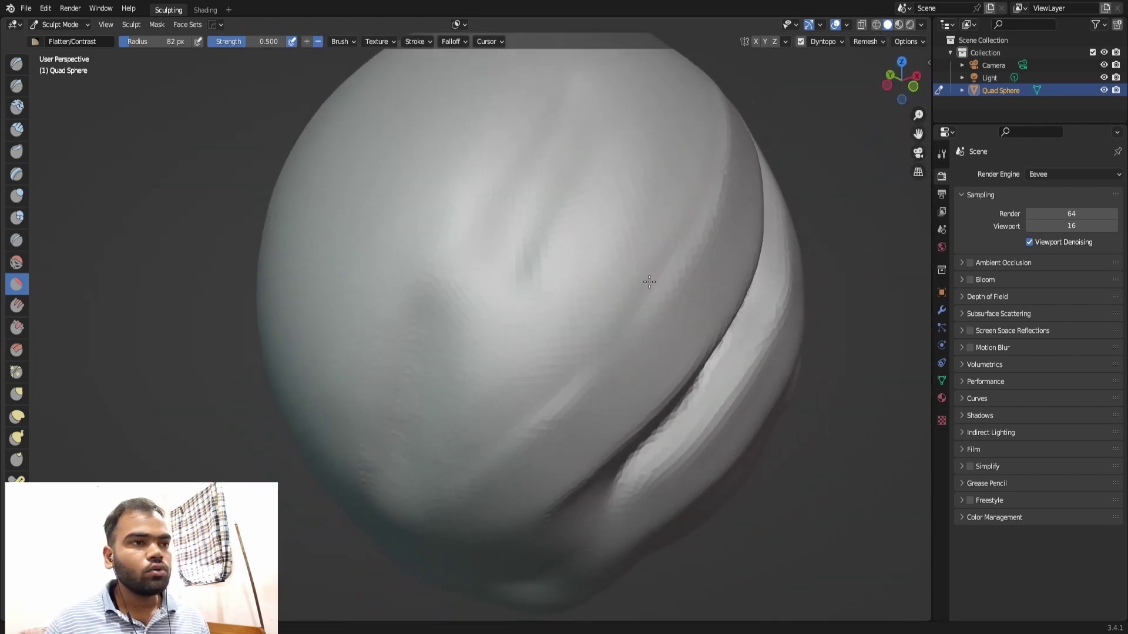
pyautogui.moveTo(641, 265); pyautogui.dragTo(582, 237, button='middle')
pyautogui.scroll(3, 599, 242)
pyautogui.scroll(-2, 579, 231)
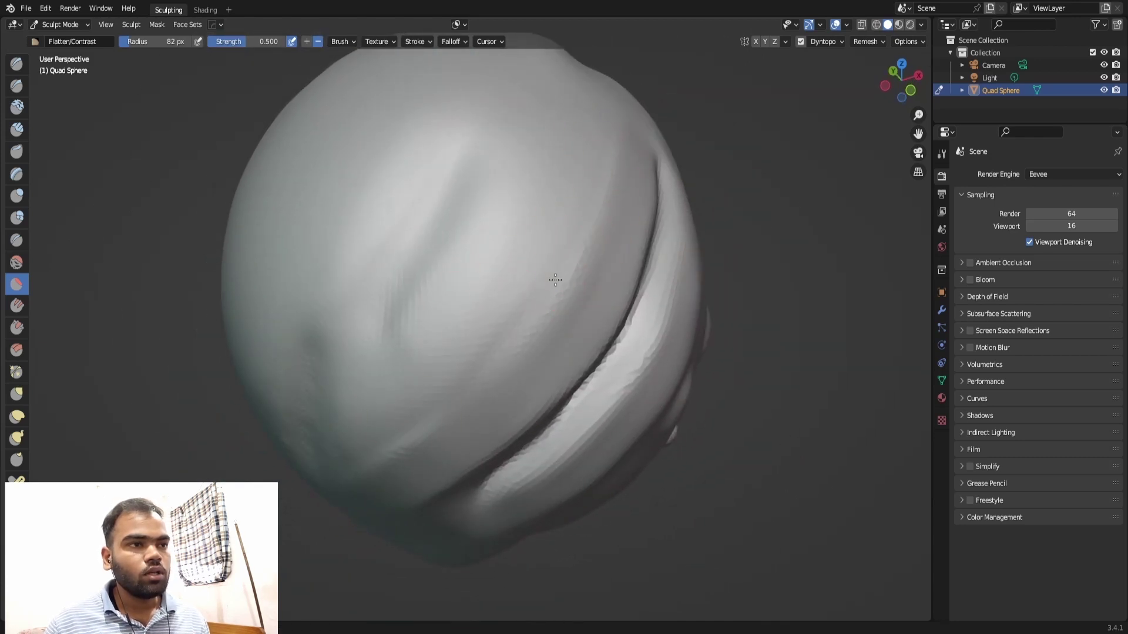
pyautogui.moveTo(391, 429)
pyautogui.mouseDown(button='middle')
pyautogui.moveTo(496, 297)
pyautogui.moveTo(481, 270)
pyautogui.moveTo(579, 215)
pyautogui.mouseUp(button='middle')
pyautogui.moveTo(480, 355)
pyautogui.mouseDown(button='middle')
pyautogui.moveTo(566, 194)
pyautogui.moveTo(563, 144)
pyautogui.mouseUp(button='middle')
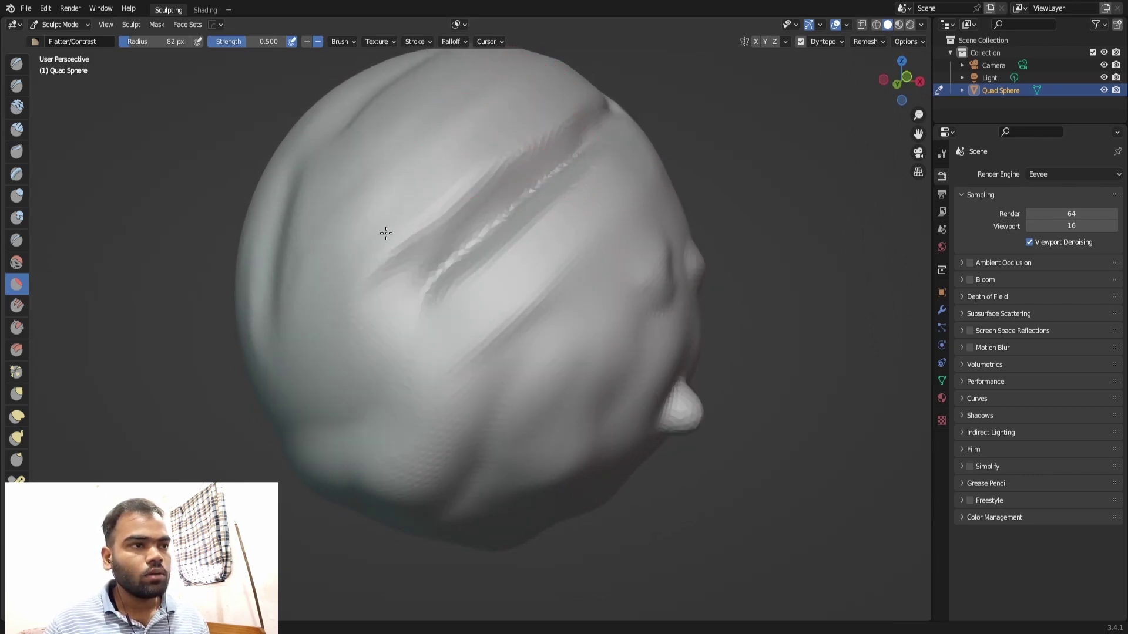
pyautogui.moveTo(572, 89); pyautogui.dragTo(318, 236, button='middle')
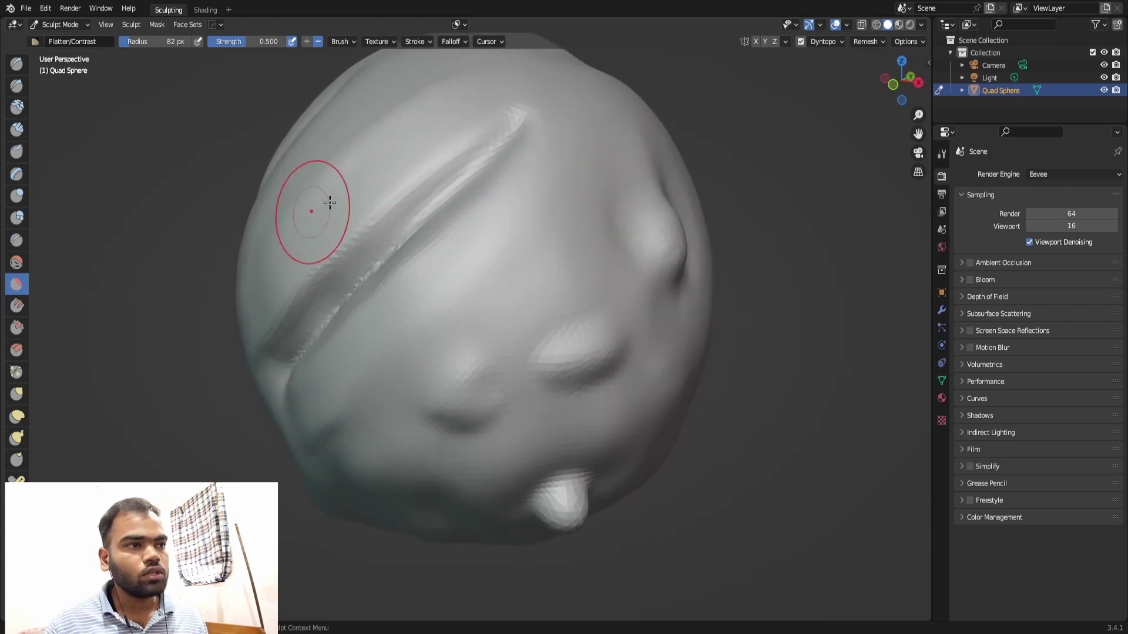
pyautogui.moveTo(347, 230)
pyautogui.mouseDown(button='middle')
pyautogui.moveTo(488, 116)
pyautogui.moveTo(582, 204)
pyautogui.moveTo(613, 166)
pyautogui.moveTo(408, 248)
pyautogui.mouseUp(button='middle')
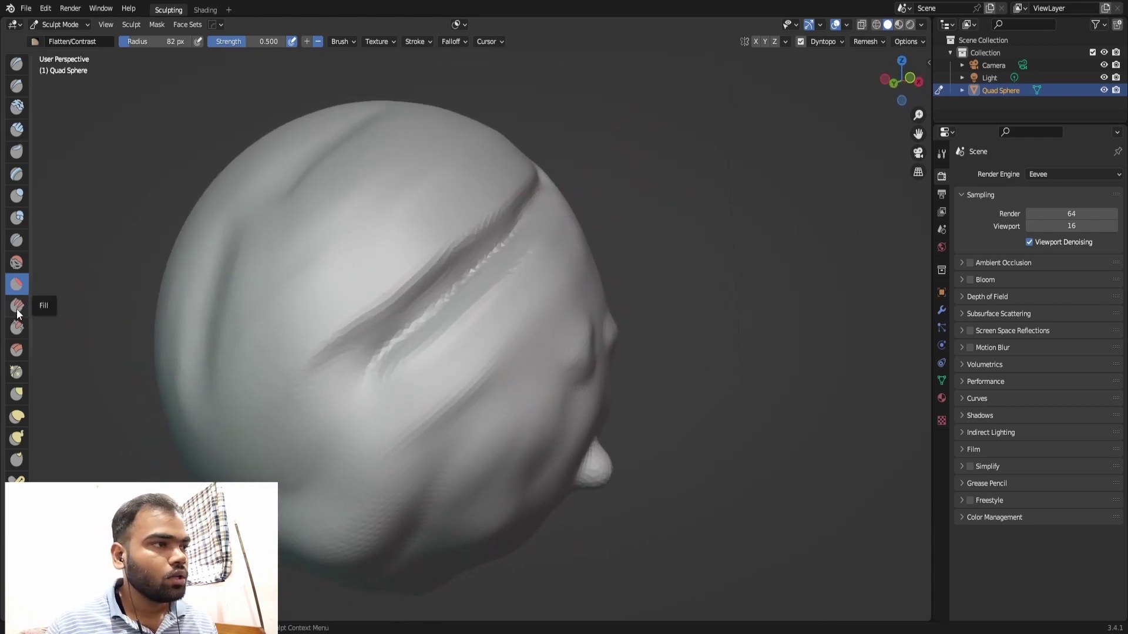
pyautogui.moveTo(422, 155)
pyautogui.mouseDown(button='middle')
pyautogui.moveTo(556, 179)
pyautogui.moveTo(573, 194)
pyautogui.moveTo(345, 286)
pyautogui.mouseUp(button='middle')
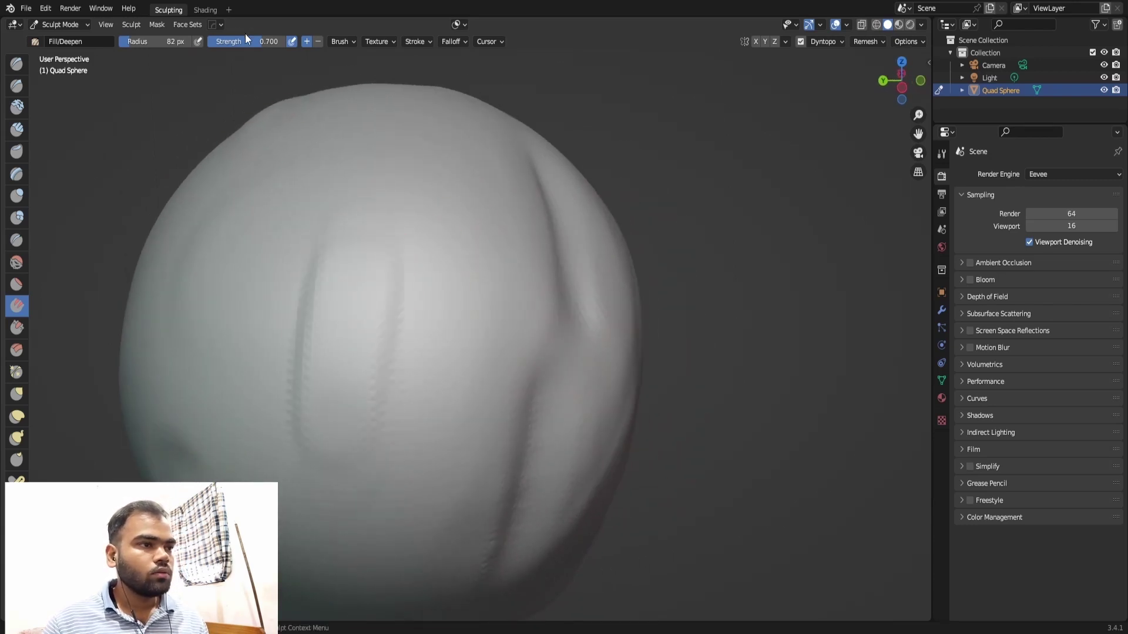
# Build a rounded Fill/Deepen bump on a fresh area of the sphere, then undo it.
pyautogui.moveTo(396, 301)
pyautogui.mouseDown(button='middle')
pyautogui.moveTo(390, 350)
pyautogui.moveTo(398, 292)
pyautogui.moveTo(378, 253)
pyautogui.mouseUp(button='middle')
pyautogui.moveTo(374, 294)
pyautogui.mouseDown()
pyautogui.moveTo(376, 216)
pyautogui.moveTo(357, 320)
pyautogui.moveTo(357, 306)
pyautogui.mouseUp()
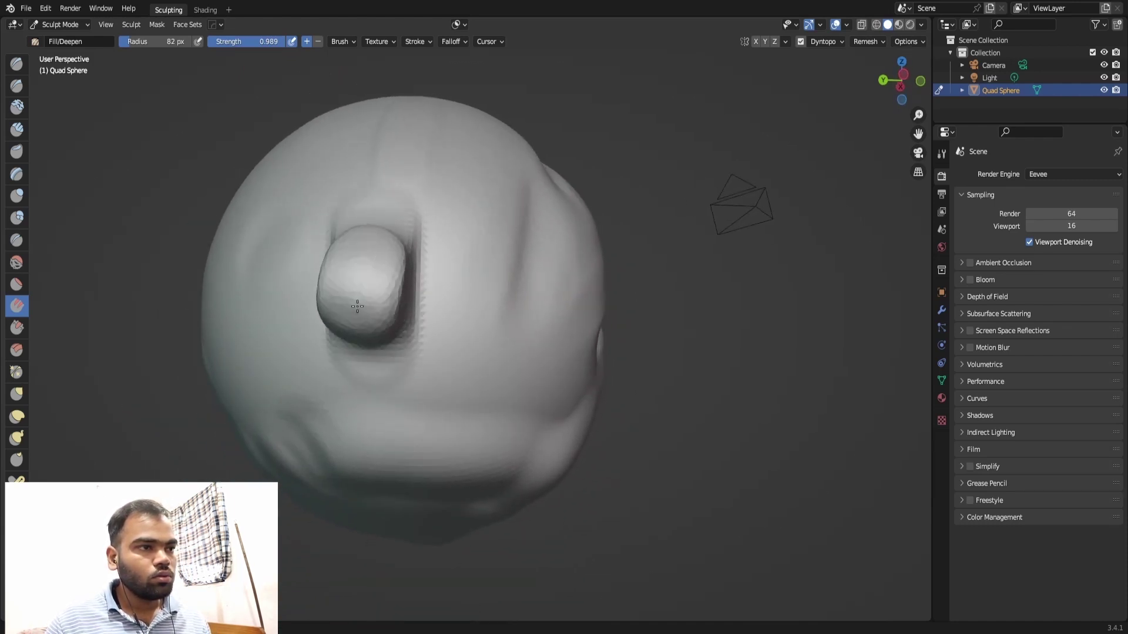
pyautogui.moveTo(324, 224)
pyautogui.mouseDown(button='middle')
pyautogui.moveTo(411, 201)
pyautogui.moveTo(395, 171)
pyautogui.moveTo(415, 167)
pyautogui.moveTo(405, 187)
pyautogui.mouseUp(button='middle')
pyautogui.hotkey('ctrl', 'z')
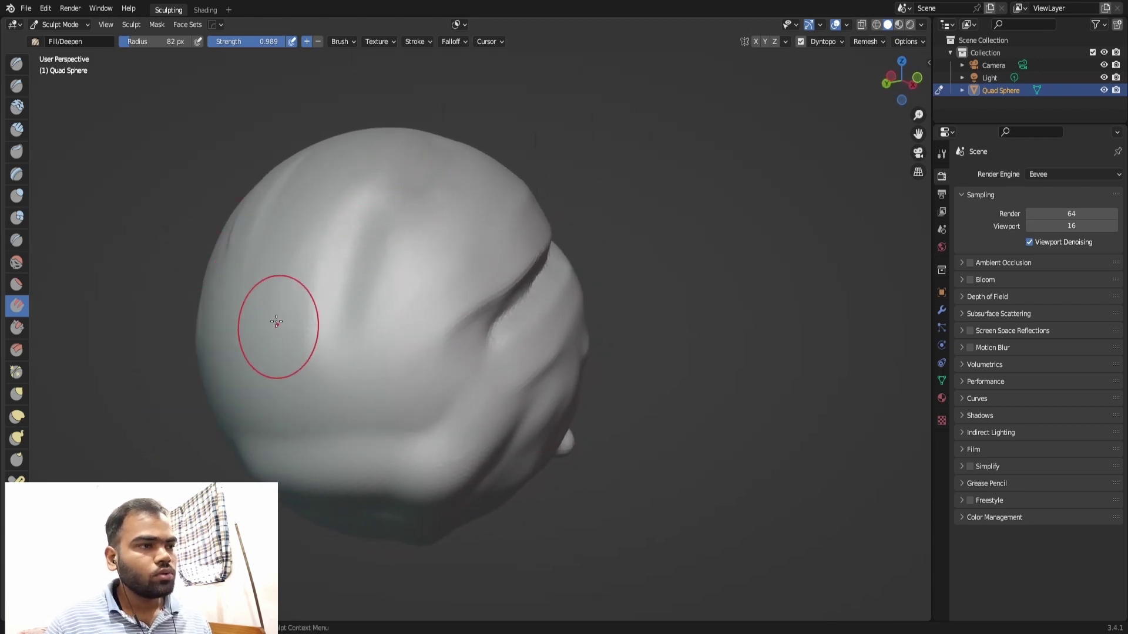
# Undo a ribbed fill bump, press a shallow round mark near the top, and select Scrape/Peaks.
pyautogui.keyDown('shift'); pyautogui.moveTo(282, 330); pyautogui.dragTo(341, 304, button='middle'); pyautogui.keyUp('shift')
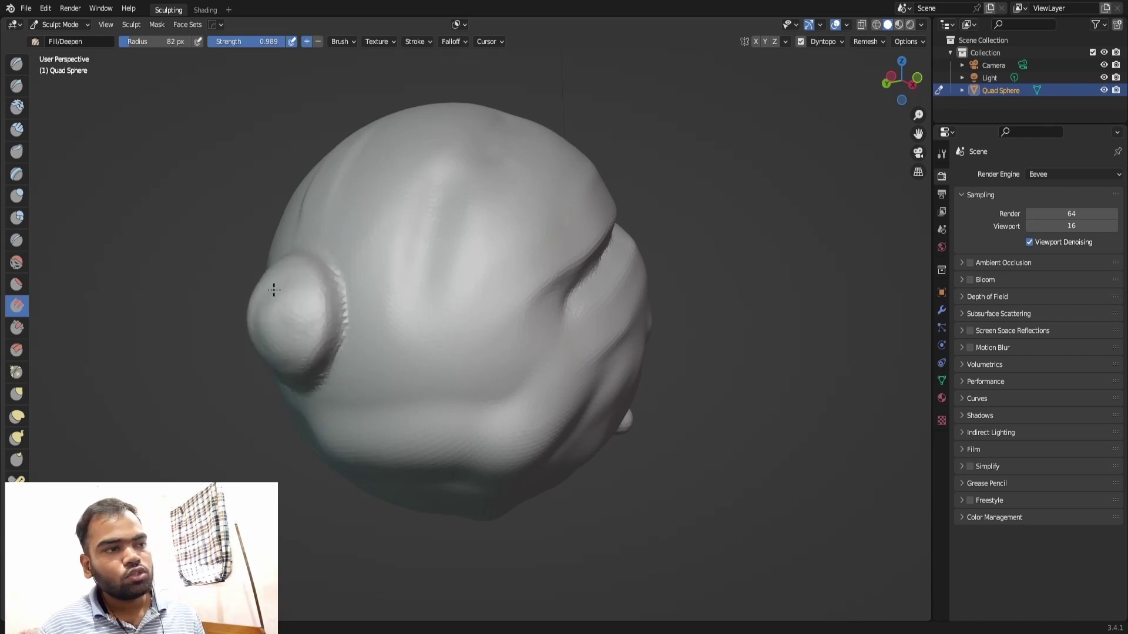
pyautogui.moveTo(289, 297)
pyautogui.mouseDown(button='middle')
pyautogui.moveTo(263, 347)
pyautogui.moveTo(352, 400)
pyautogui.moveTo(467, 314)
pyautogui.mouseUp(button='middle')
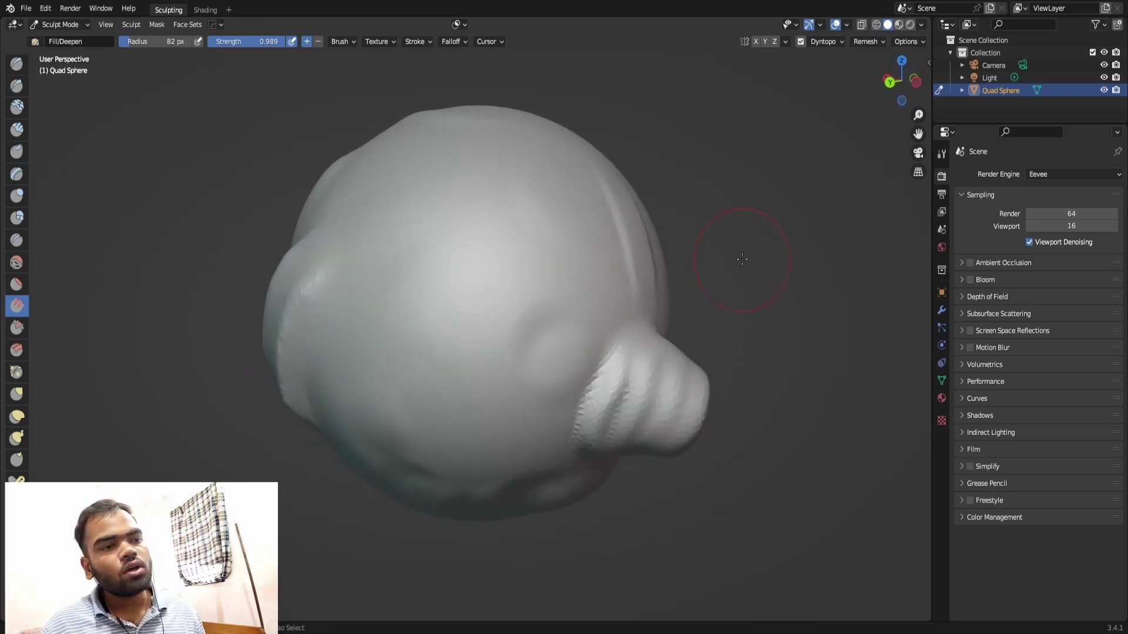
pyautogui.hotkey('ctrl', 'z')
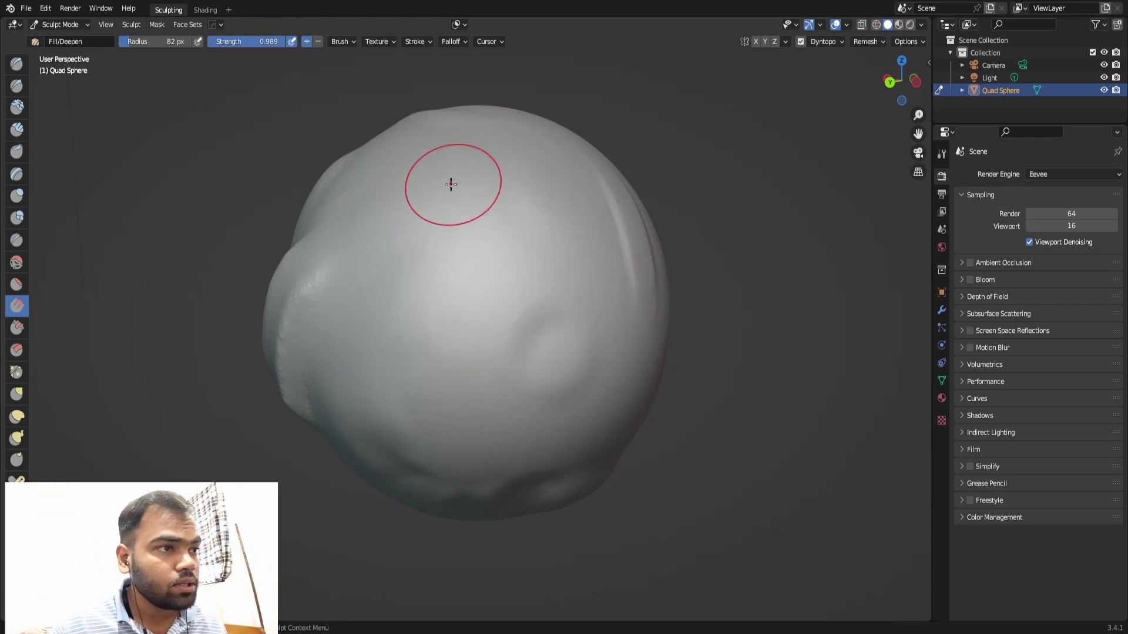
pyautogui.click(431, 197)
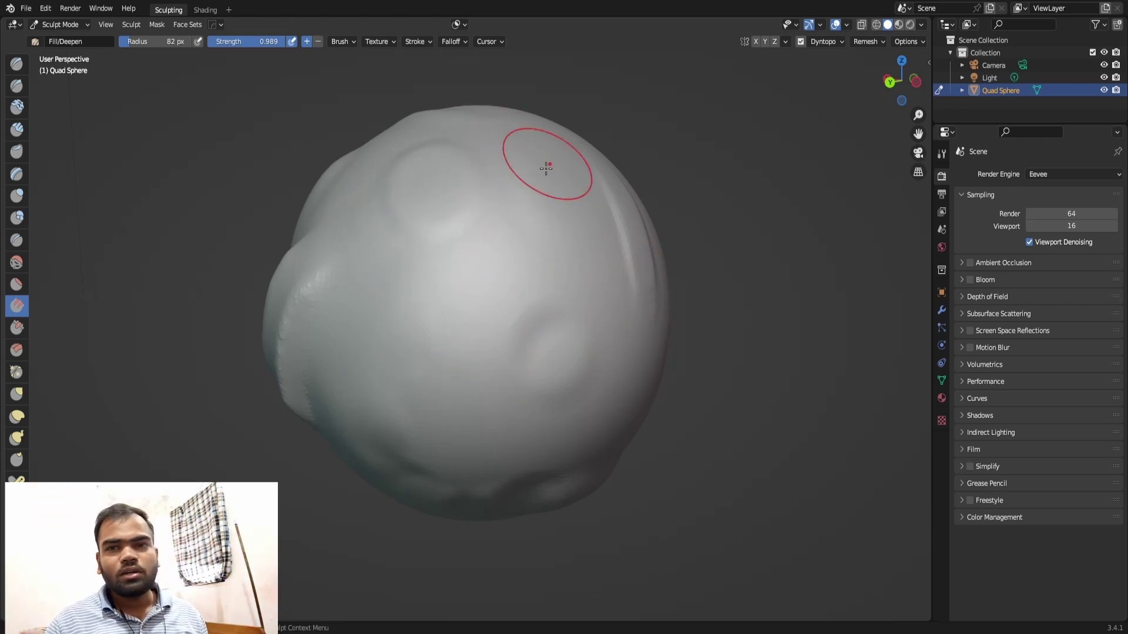
pyautogui.click(17, 332)
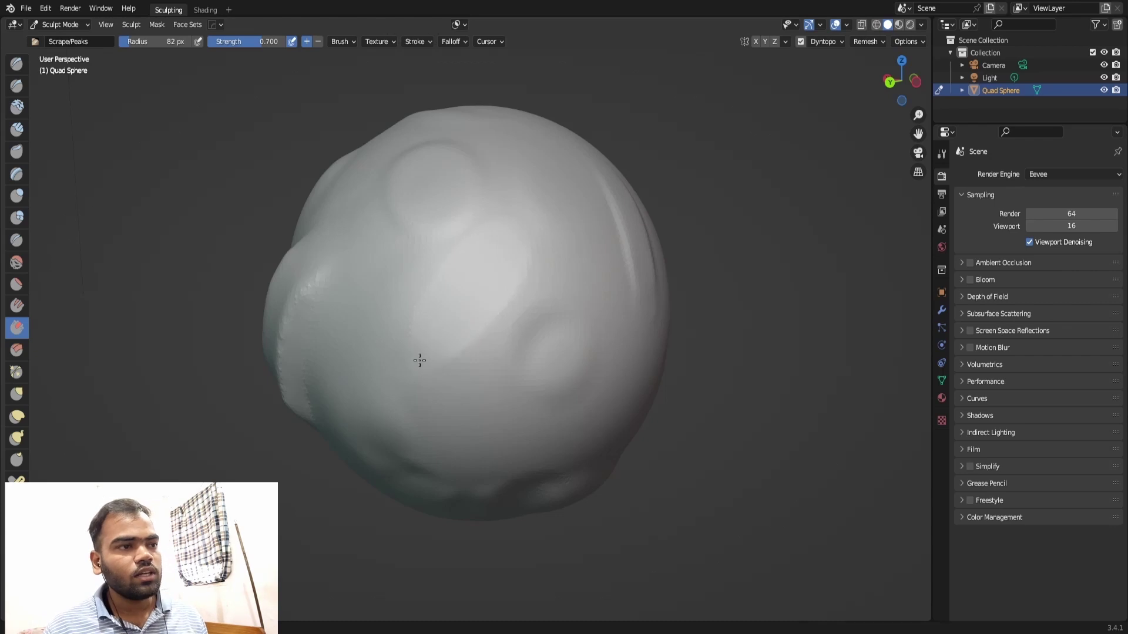
# After Scrape/Peaks reports no dynamic topology support, enlarge the brush radius to 236 px.
pyautogui.moveTo(629, 163)
pyautogui.mouseDown(button='middle')
pyautogui.moveTo(695, 181)
pyautogui.moveTo(215, 295)
pyautogui.mouseUp(button='middle')
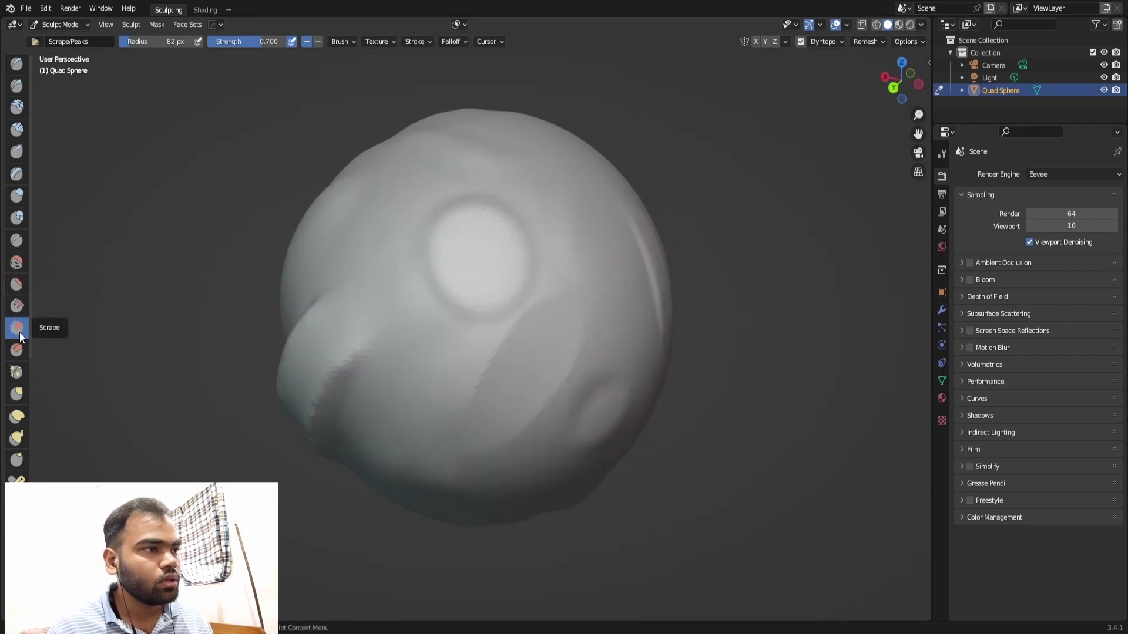
pyautogui.moveTo(411, 206)
pyautogui.mouseDown(button='middle')
pyautogui.moveTo(496, 114)
pyautogui.moveTo(490, 167)
pyautogui.mouseUp(button='middle')
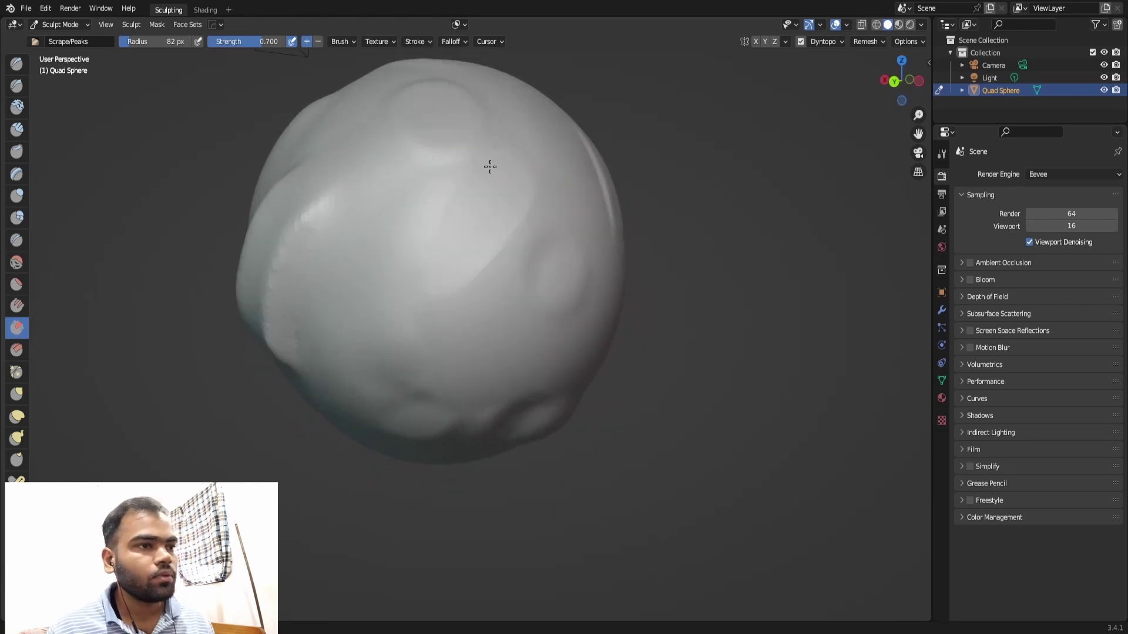
pyautogui.scroll(5, 497, 155)
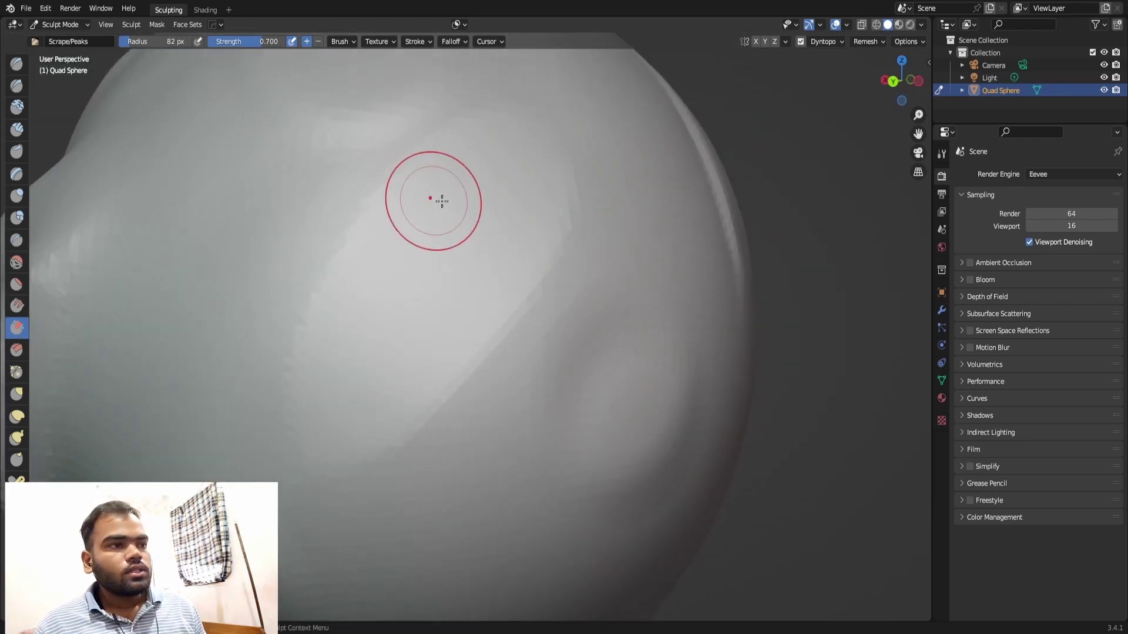
pyautogui.hotkey('ctrl', 'r')
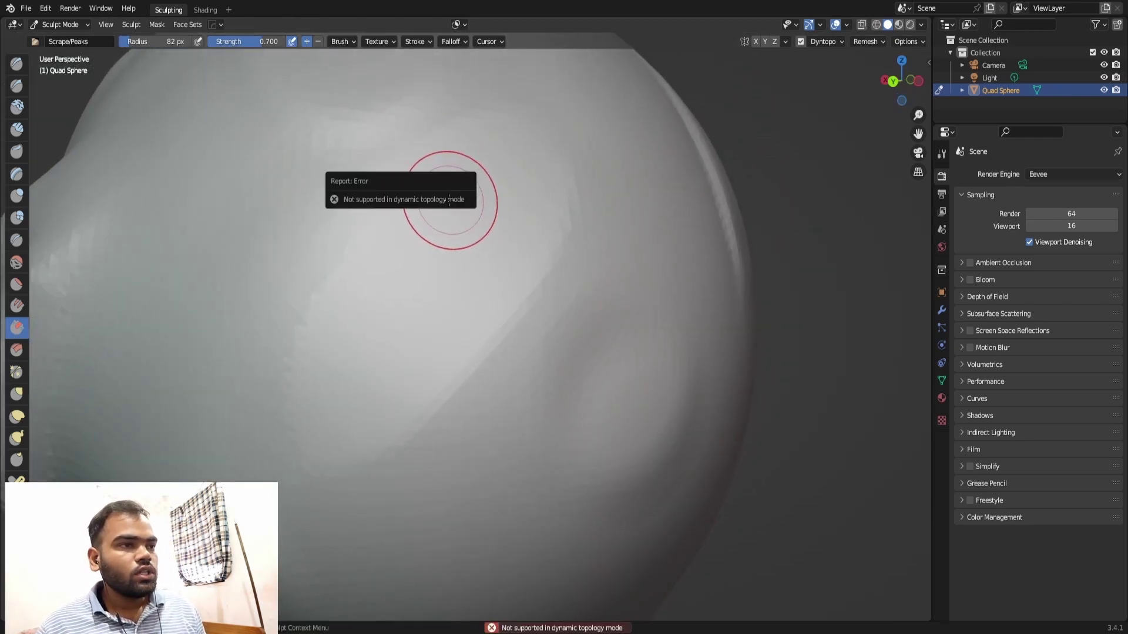
pyautogui.press('f')
pyautogui.click(405, 242)
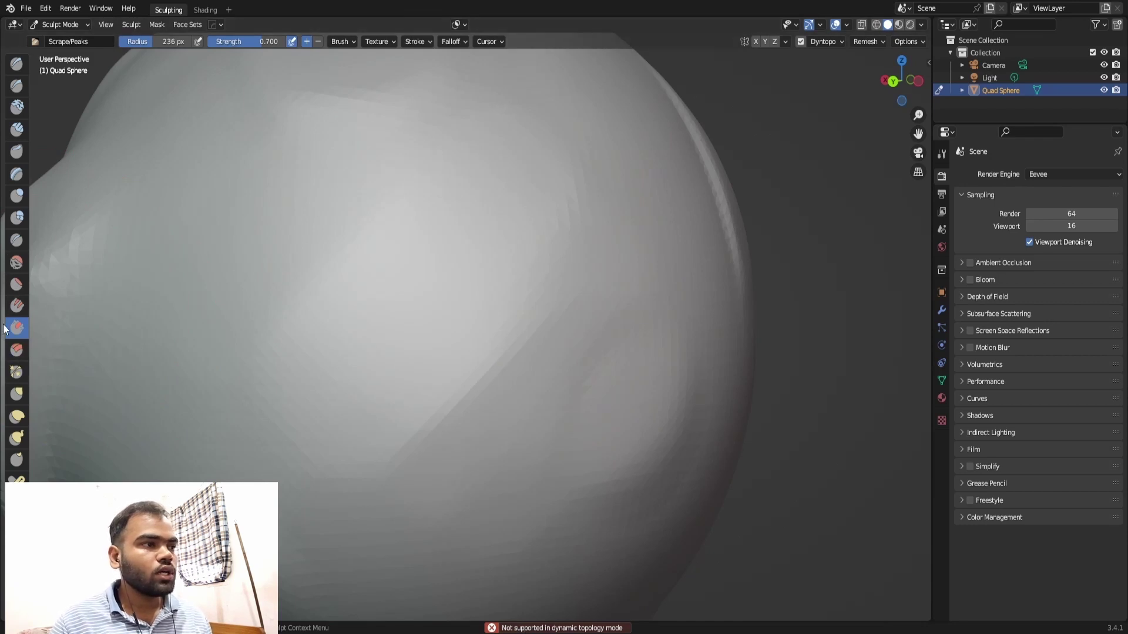
# Carve and deepen a flat diagonal Multi-plane Scrape groove across the sphere.
pyautogui.moveTo(418, 282); pyautogui.dragTo(614, 226)
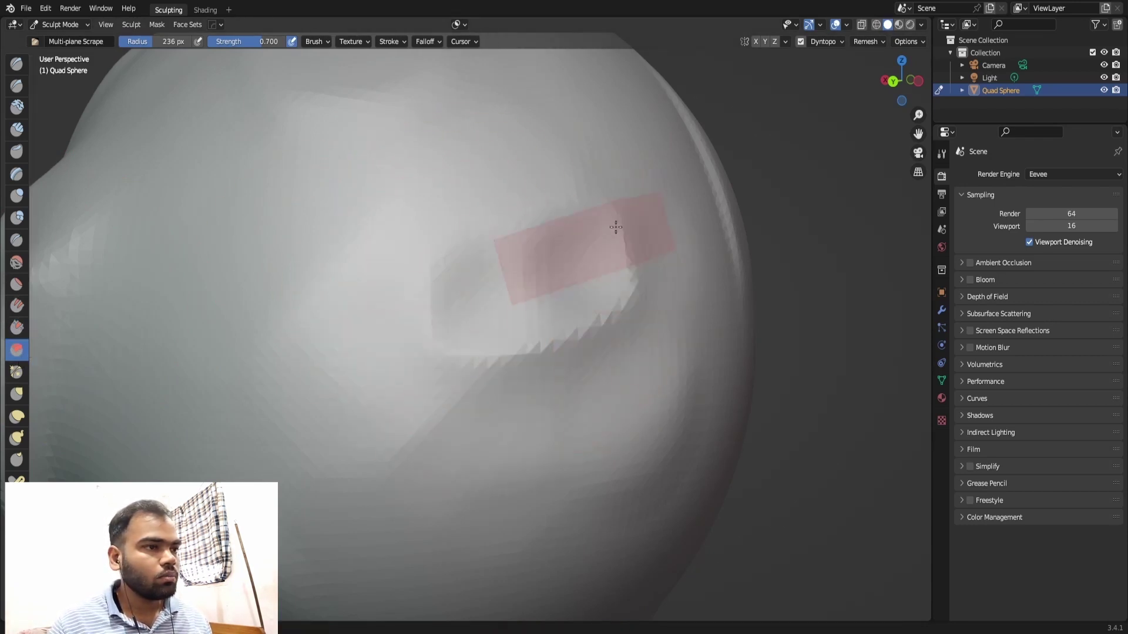
pyautogui.moveTo(544, 221); pyautogui.dragTo(390, 373)
pyautogui.moveTo(534, 184)
pyautogui.mouseDown()
pyautogui.moveTo(367, 335)
pyautogui.moveTo(284, 375)
pyautogui.moveTo(355, 335)
pyautogui.mouseUp()
pyautogui.scroll(-3, 477, 234)
pyautogui.moveTo(355, 335)
pyautogui.mouseDown(button='middle')
pyautogui.moveTo(525, 209)
pyautogui.moveTo(470, 322)
pyautogui.moveTo(485, 244)
pyautogui.mouseUp(button='middle')
pyautogui.scroll(-4, 525, 210)
# Flatten the grooves with several down-left scrape planes across the sphere.
pyautogui.moveTo(489, 245); pyautogui.dragTo(313, 386)
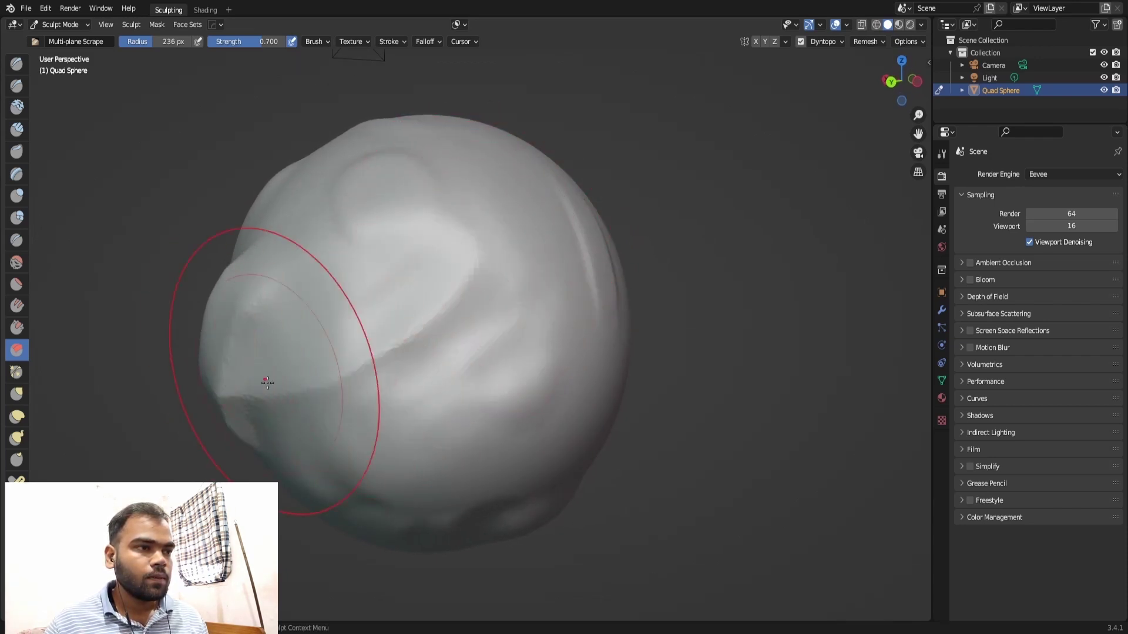
pyautogui.moveTo(489, 206); pyautogui.dragTo(329, 382)
pyautogui.moveTo(495, 191); pyautogui.dragTo(335, 399)
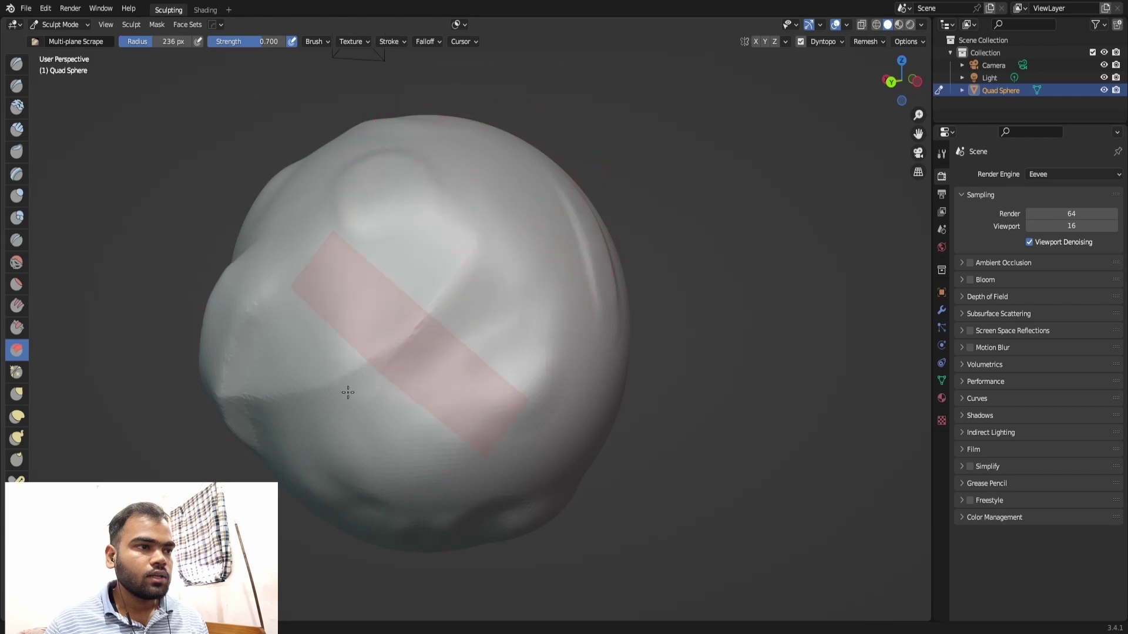
pyautogui.moveTo(488, 204); pyautogui.dragTo(273, 413)
pyautogui.moveTo(491, 223); pyautogui.dragTo(299, 407)
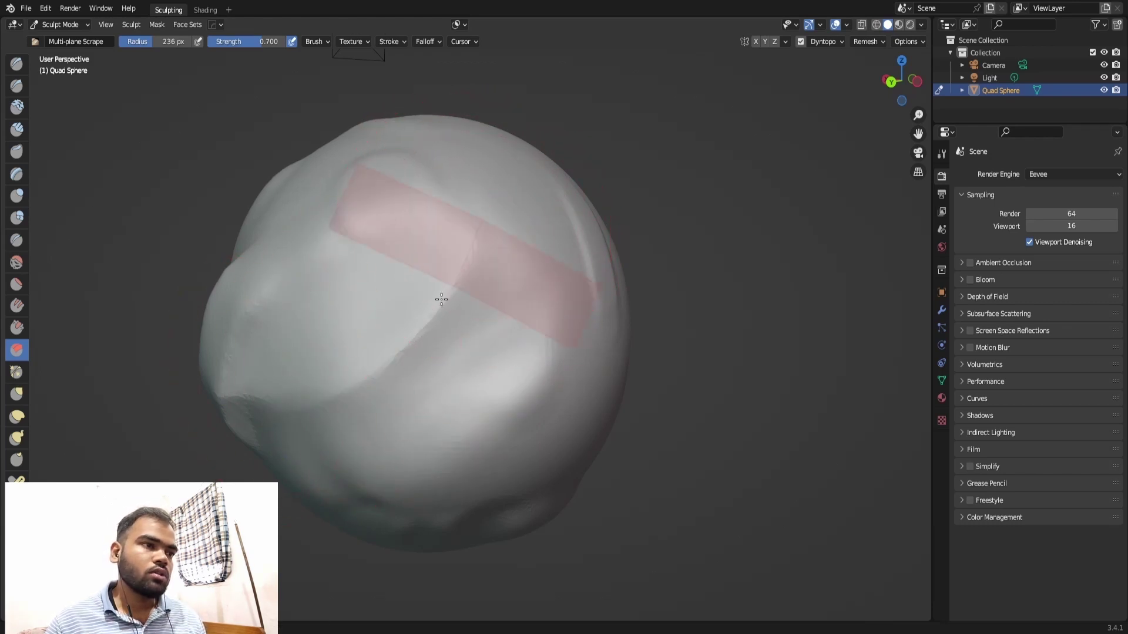
pyautogui.moveTo(336, 323)
pyautogui.mouseDown(button='middle')
pyautogui.moveTo(380, 299)
pyautogui.moveTo(354, 317)
pyautogui.moveTo(332, 368)
pyautogui.mouseUp(button='middle')
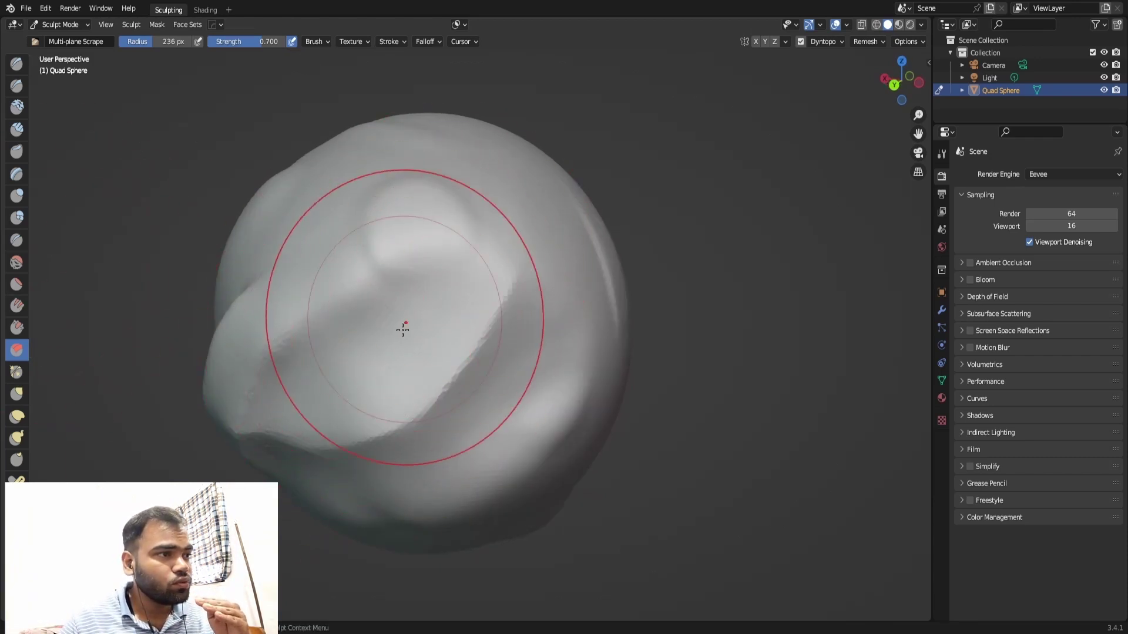
pyautogui.moveTo(385, 385)
pyautogui.mouseDown(button='middle')
pyautogui.moveTo(406, 311)
pyautogui.moveTo(391, 360)
pyautogui.moveTo(383, 331)
pyautogui.moveTo(425, 272)
pyautogui.mouseUp(button='middle')
# Scrape more flat planes down-left from the sphere's upper centre, flattening the ridge.
pyautogui.moveTo(262, 393)
pyautogui.mouseDown()
pyautogui.moveTo(358, 379)
pyautogui.moveTo(418, 340)
pyautogui.moveTo(511, 224)
pyautogui.moveTo(458, 312)
pyautogui.moveTo(377, 377)
pyautogui.moveTo(189, 441)
pyautogui.mouseUp()
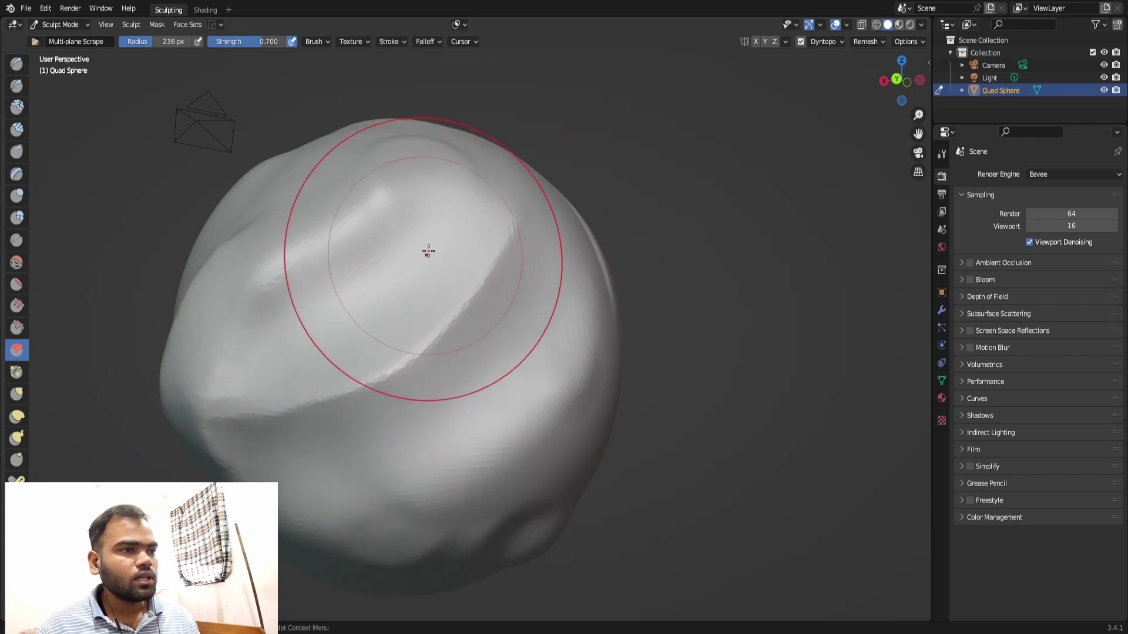
pyautogui.moveTo(509, 227)
pyautogui.mouseDown()
pyautogui.moveTo(459, 308)
pyautogui.moveTo(372, 378)
pyautogui.moveTo(243, 435)
pyautogui.mouseUp()
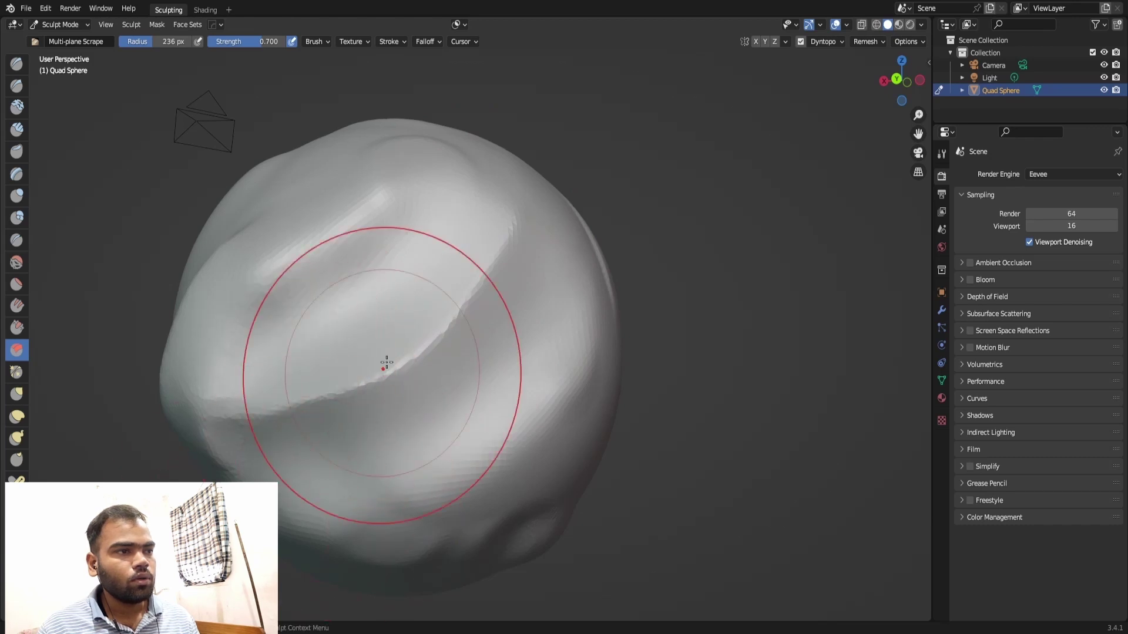
pyautogui.moveTo(495, 231)
pyautogui.mouseDown()
pyautogui.moveTo(458, 320)
pyautogui.moveTo(276, 417)
pyautogui.mouseUp()
pyautogui.moveTo(510, 224)
pyautogui.mouseDown()
pyautogui.moveTo(396, 360)
pyautogui.moveTo(282, 423)
pyautogui.mouseUp()
pyautogui.moveTo(493, 210)
pyautogui.mouseDown()
pyautogui.moveTo(491, 251)
pyautogui.moveTo(403, 353)
pyautogui.moveTo(372, 422)
pyautogui.moveTo(329, 470)
pyautogui.mouseUp()
pyautogui.moveTo(478, 250); pyautogui.dragTo(358, 417)
pyautogui.moveTo(491, 229)
pyautogui.mouseDown()
pyautogui.moveTo(440, 306)
pyautogui.moveTo(264, 393)
pyautogui.mouseUp()
# Scrape near the upper right and cut a new diagonal crease down-left across the surface.
pyautogui.moveTo(433, 287); pyautogui.dragTo(458, 196, button='middle')
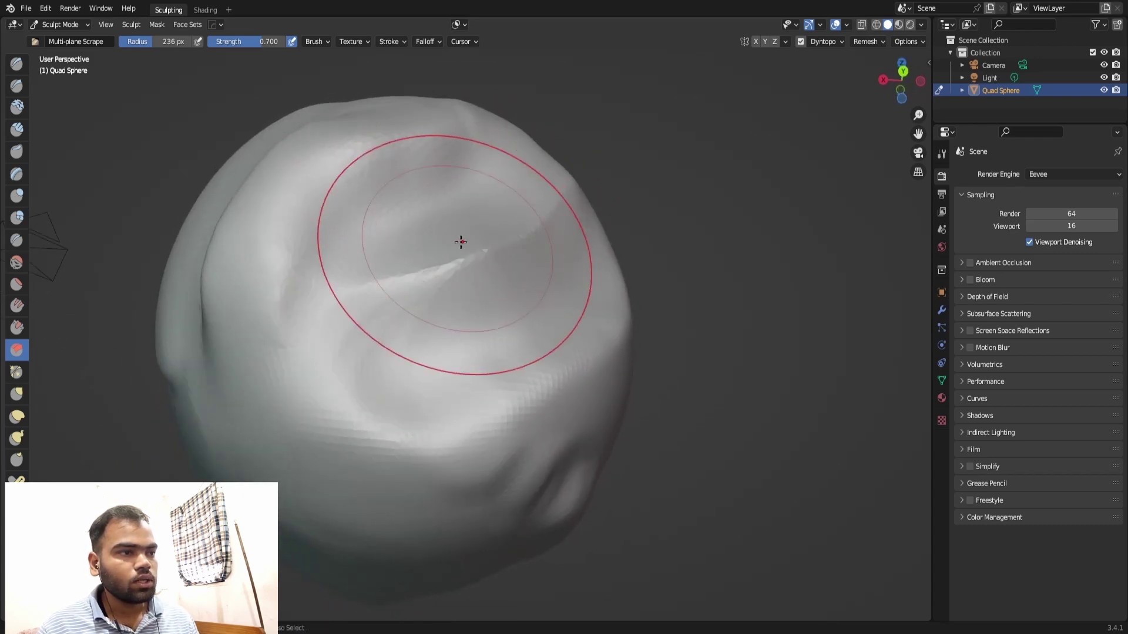
pyautogui.scroll(5, 470, 229)
pyautogui.moveTo(276, 314); pyautogui.dragTo(265, 291)
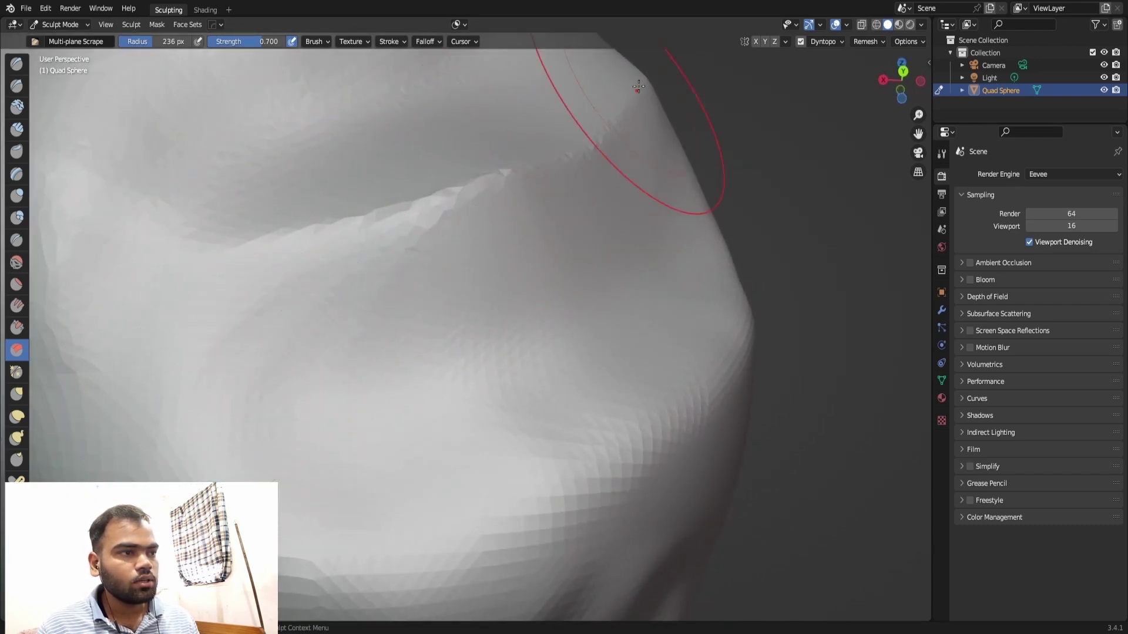
pyautogui.moveTo(567, 170)
pyautogui.mouseDown()
pyautogui.moveTo(396, 277)
pyautogui.moveTo(209, 453)
pyautogui.mouseUp()
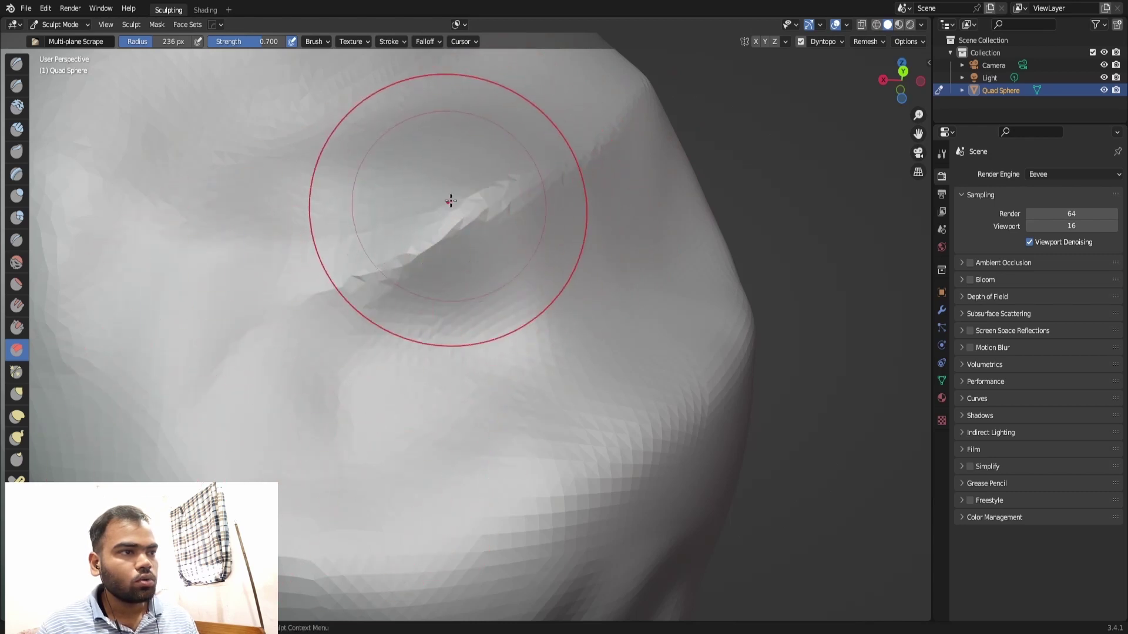
pyautogui.moveTo(201, 272)
pyautogui.mouseDown()
pyautogui.moveTo(295, 269)
pyautogui.moveTo(352, 189)
pyautogui.moveTo(328, 231)
pyautogui.moveTo(335, 242)
pyautogui.moveTo(362, 236)
pyautogui.mouseUp()
# Zoom out to review the whole scraped sphere and select the Pinch/Magnify brush.
pyautogui.scroll(-1, 376, 223)
pyautogui.scroll(-3, 390, 235)
pyautogui.moveTo(390, 239); pyautogui.dragTo(365, 446, button='middle')
pyautogui.moveTo(440, 365)
pyautogui.mouseDown(button='middle')
pyautogui.moveTo(454, 328)
pyautogui.moveTo(446, 368)
pyautogui.moveTo(516, 347)
pyautogui.moveTo(240, 306)
pyautogui.mouseUp(button='middle')
pyautogui.scroll(-3, 453, 327)
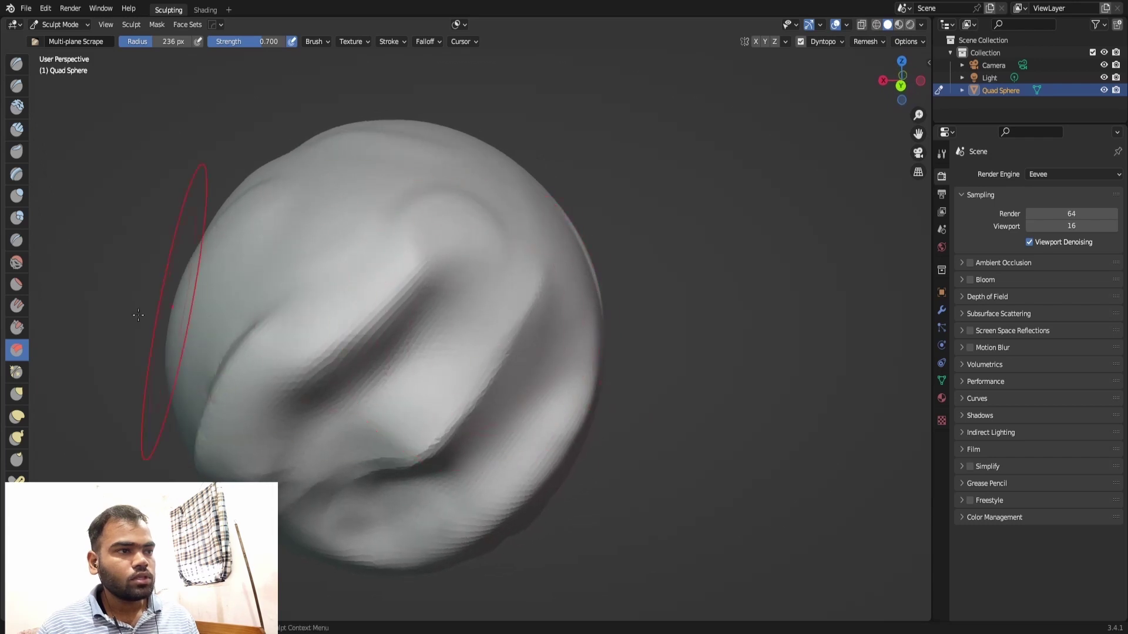
pyautogui.click(18, 379)
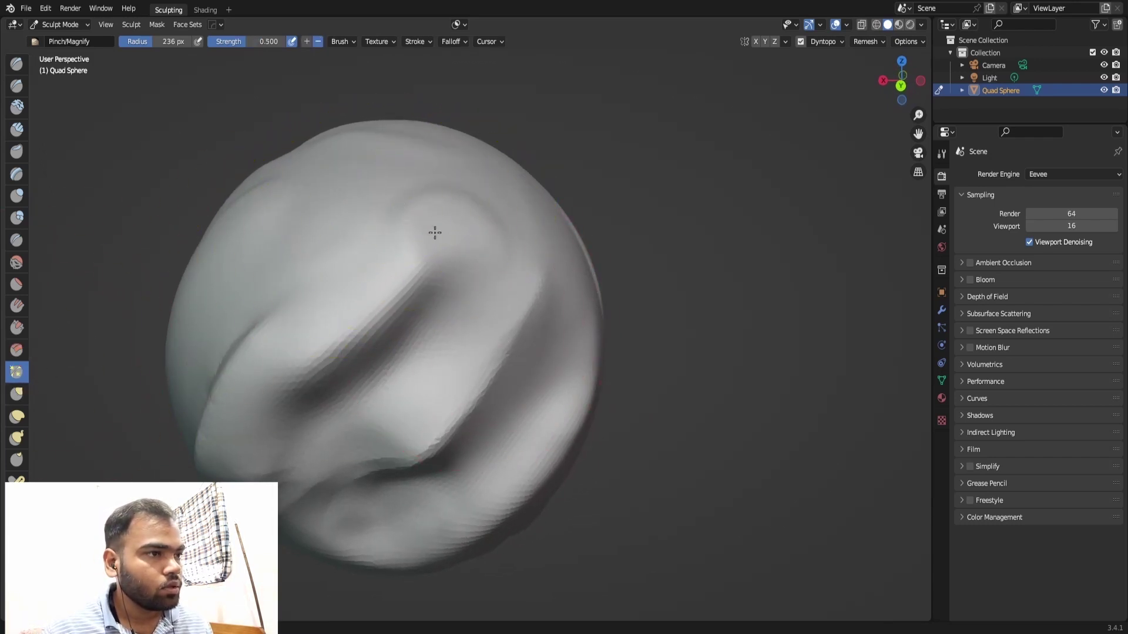
# Pinch the central diagonal crease tighter from several angles, including its upper end, then select Grab.
pyautogui.moveTo(363, 418)
pyautogui.mouseDown()
pyautogui.moveTo(413, 378)
pyautogui.moveTo(449, 322)
pyautogui.moveTo(338, 424)
pyautogui.mouseUp()
pyautogui.moveTo(337, 424); pyautogui.dragTo(402, 322, button='middle')
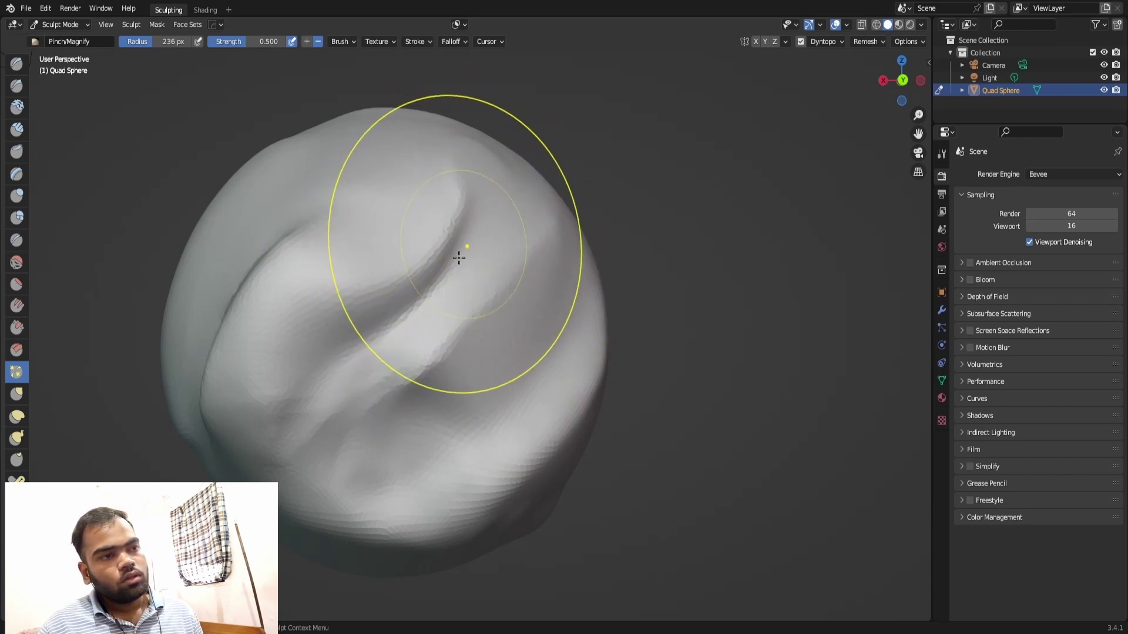
pyautogui.moveTo(327, 370); pyautogui.dragTo(383, 315)
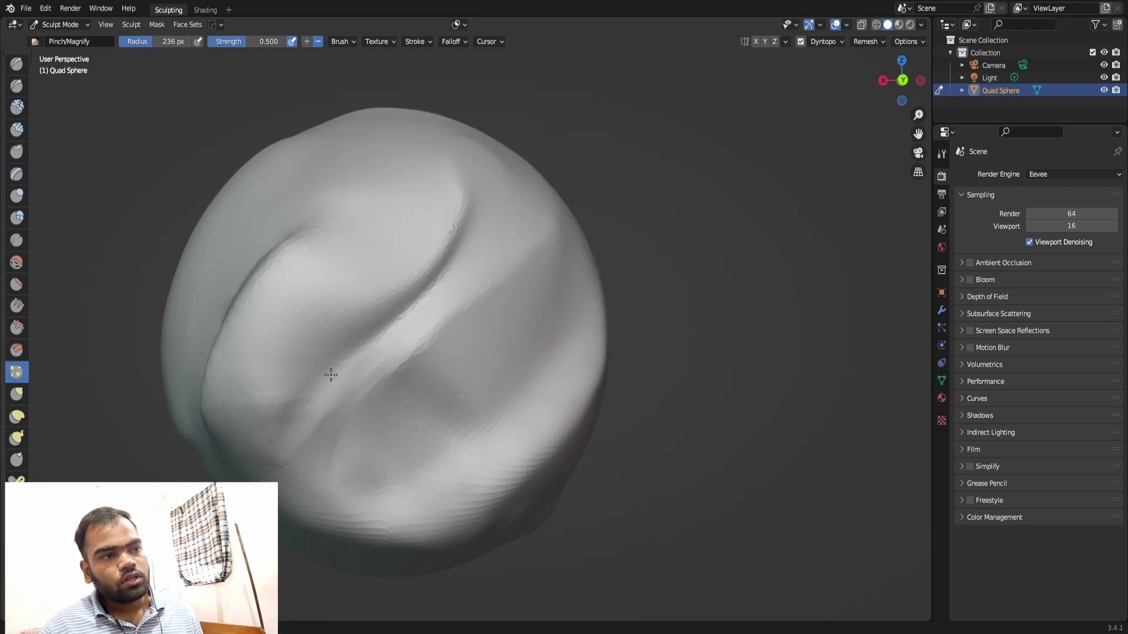
pyautogui.moveTo(371, 359)
pyautogui.mouseDown(button='middle')
pyautogui.moveTo(441, 264)
pyautogui.moveTo(365, 353)
pyautogui.mouseUp(button='middle')
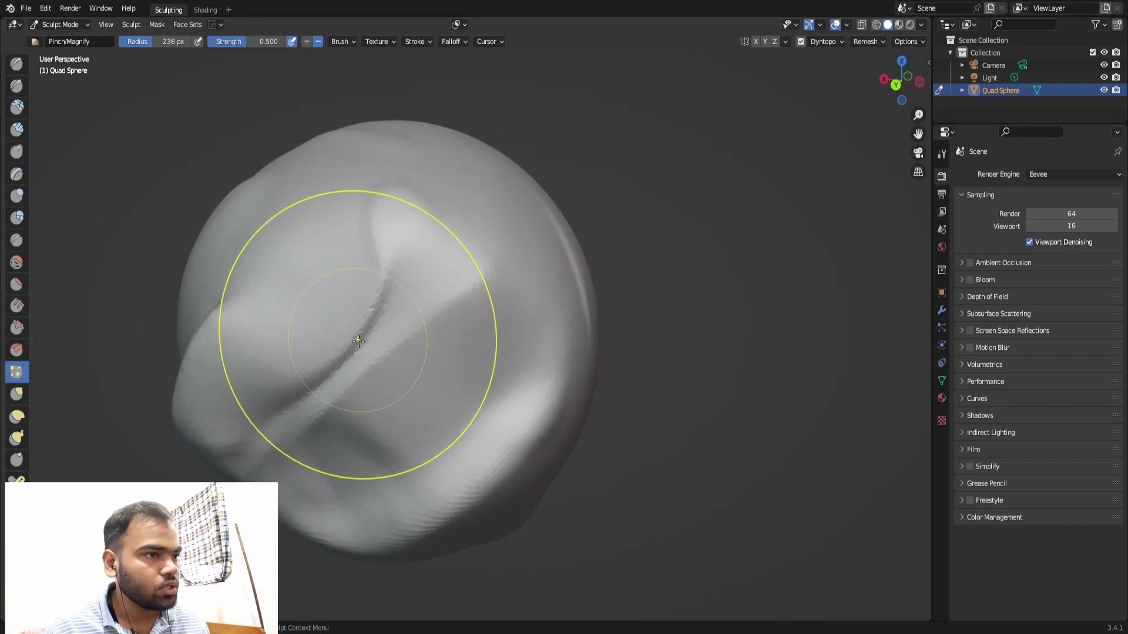
pyautogui.moveTo(390, 230)
pyautogui.mouseDown()
pyautogui.moveTo(426, 221)
pyautogui.moveTo(418, 244)
pyautogui.mouseUp()
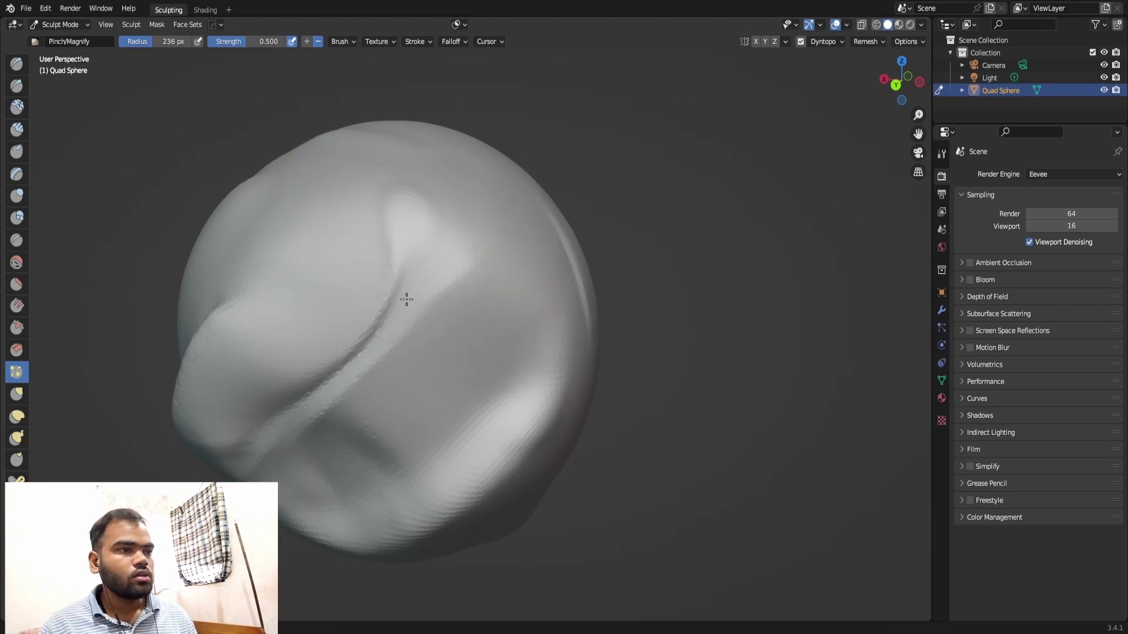
pyautogui.moveTo(408, 282)
pyautogui.mouseDown(button='middle')
pyautogui.moveTo(453, 239)
pyautogui.moveTo(404, 321)
pyautogui.mouseUp(button='middle')
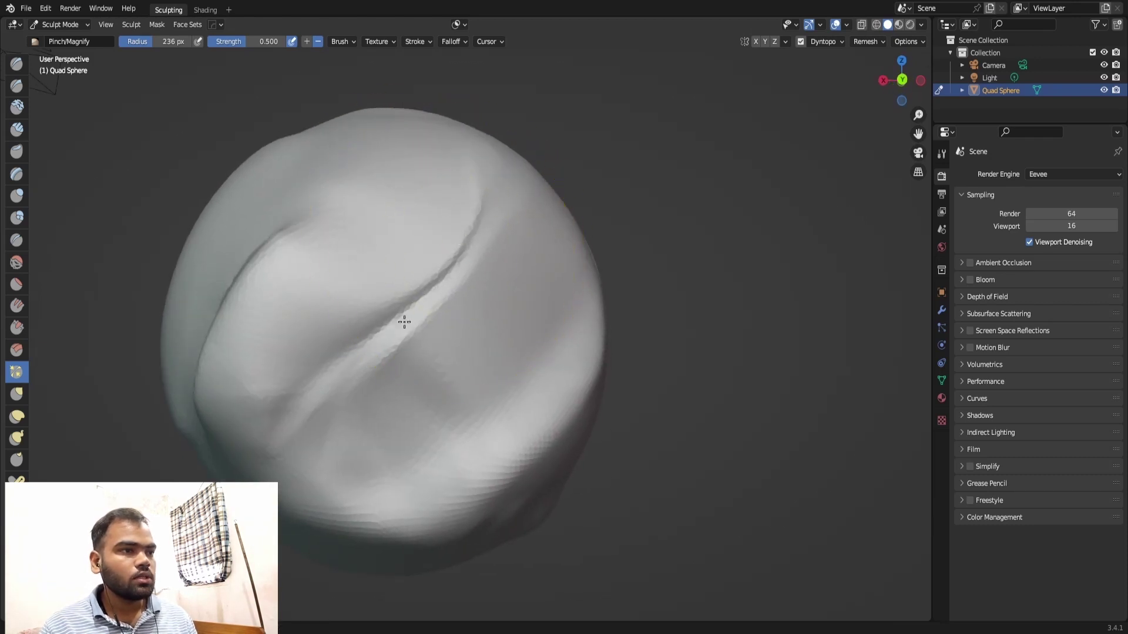
pyautogui.moveTo(292, 409); pyautogui.dragTo(388, 304, button='middle')
pyautogui.moveTo(387, 305); pyautogui.dragTo(546, 212)
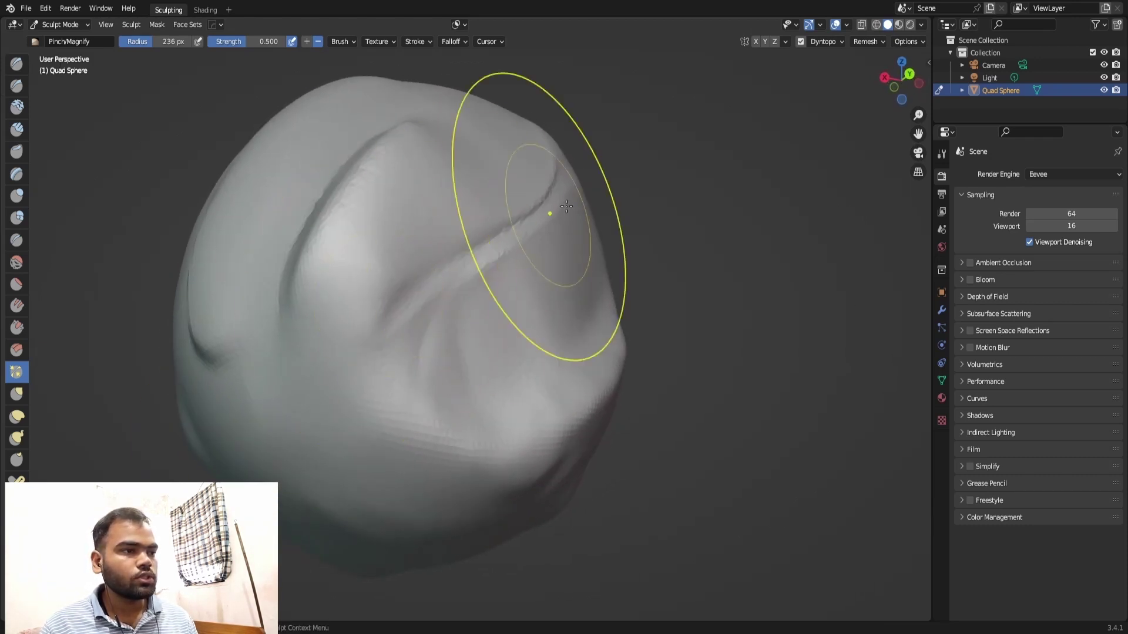
pyautogui.moveTo(546, 211); pyautogui.dragTo(460, 265, button='middle')
pyautogui.moveTo(460, 264)
pyautogui.mouseDown()
pyautogui.moveTo(428, 213)
pyautogui.moveTo(380, 323)
pyautogui.mouseUp()
pyautogui.click(16, 394)
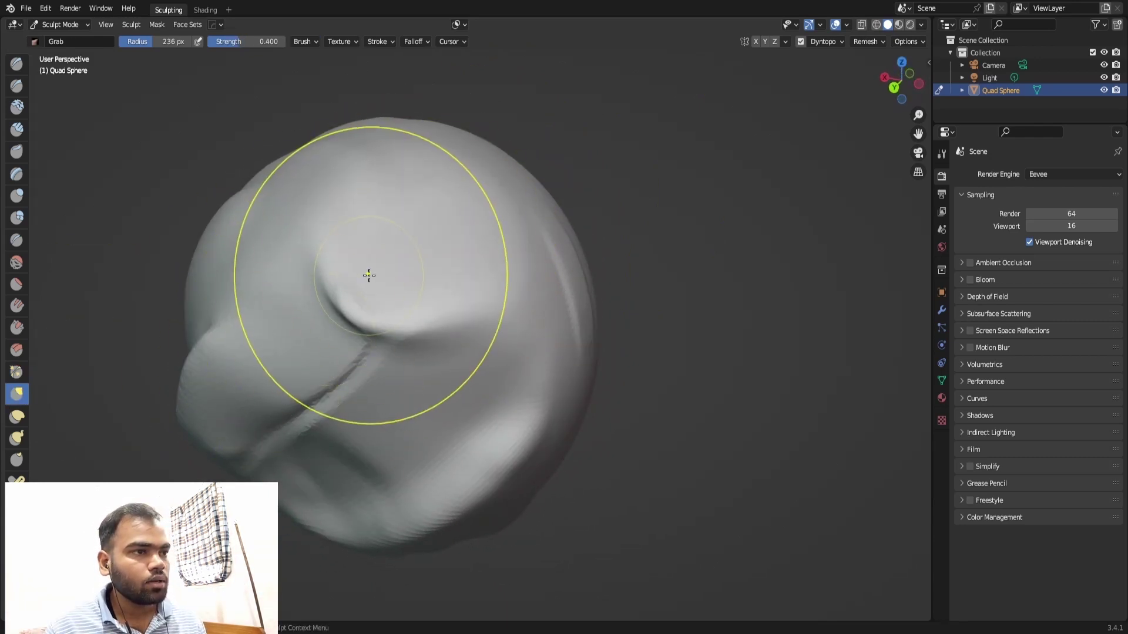
# Grab the bulge beside the crease up-right and pull the mesh top into a dome.
pyautogui.moveTo(368, 272); pyautogui.dragTo(425, 231)
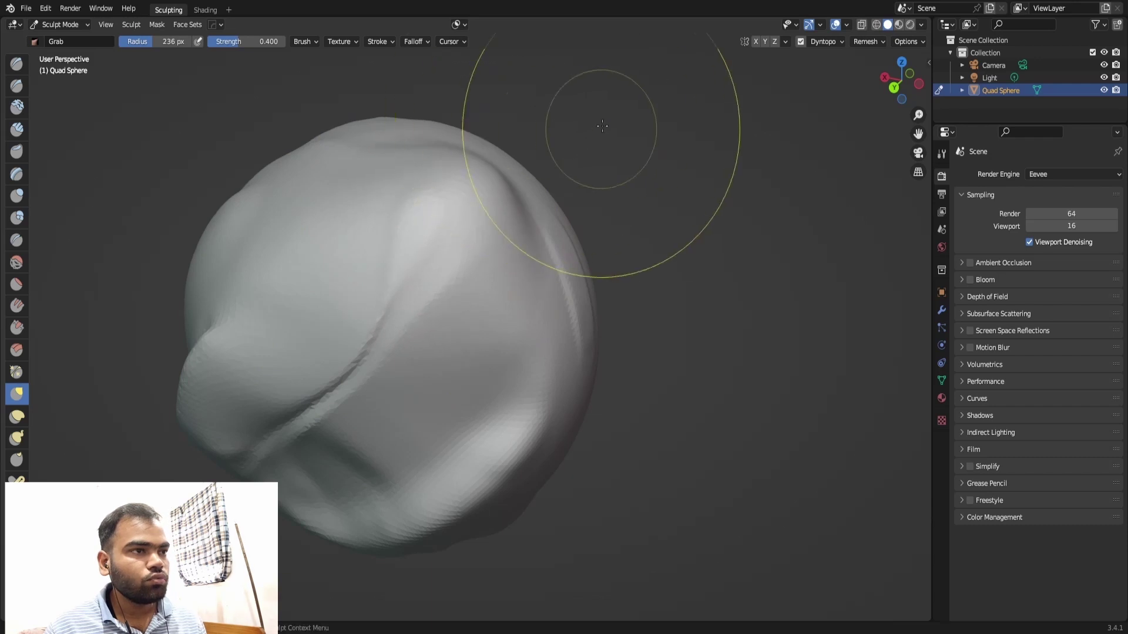
pyautogui.moveTo(591, 121); pyautogui.dragTo(479, 164, button='middle')
pyautogui.moveTo(478, 164); pyautogui.dragTo(476, 54)
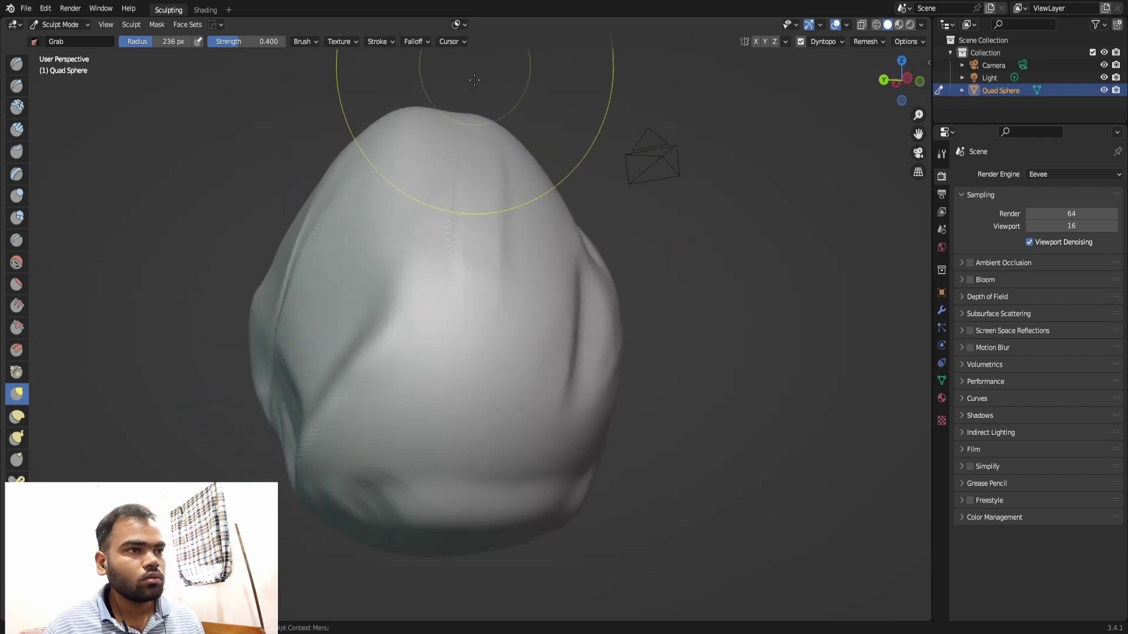
pyautogui.moveTo(437, 119)
pyautogui.mouseDown(button='middle')
pyautogui.moveTo(407, 206)
pyautogui.moveTo(517, 176)
pyautogui.moveTo(560, 53)
pyautogui.moveTo(496, 194)
pyautogui.moveTo(511, 155)
pyautogui.mouseUp(button='middle')
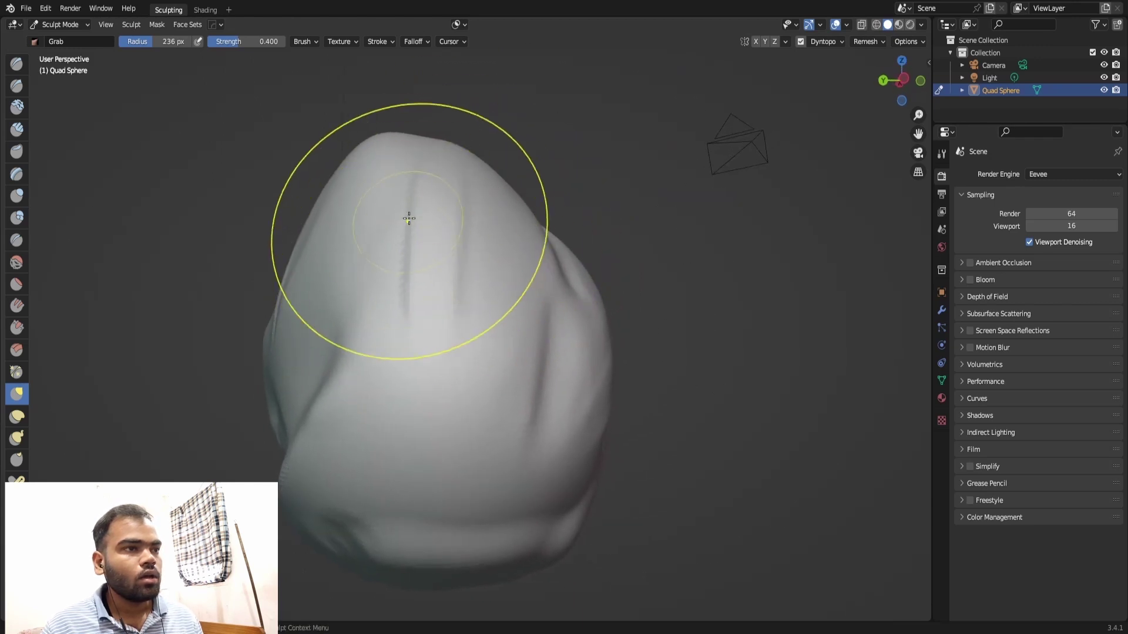
# Pull the top of the mesh further upward and slightly reshape it.
pyautogui.moveTo(385, 246)
pyautogui.mouseDown(button='middle')
pyautogui.moveTo(395, 234)
pyautogui.moveTo(466, 262)
pyautogui.mouseUp(button='middle')
pyautogui.scroll(-3, 465, 262)
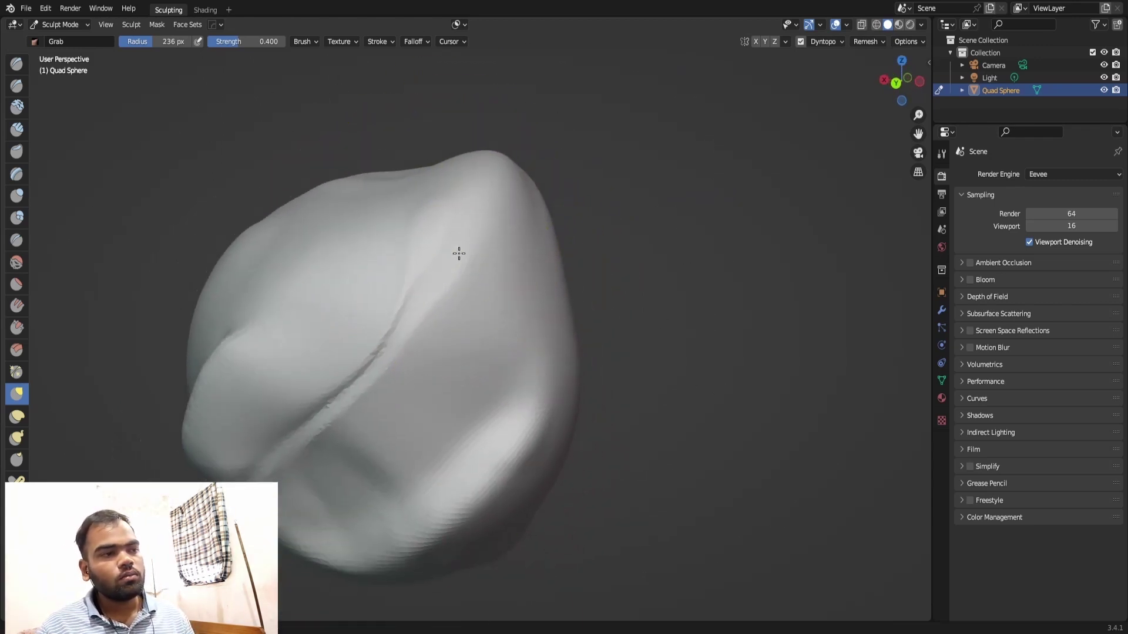
pyautogui.scroll(3, 456, 252)
pyautogui.scroll(-3, 439, 229)
pyautogui.scroll(2, 484, 282)
pyautogui.moveTo(483, 282); pyautogui.dragTo(496, 207, button='middle')
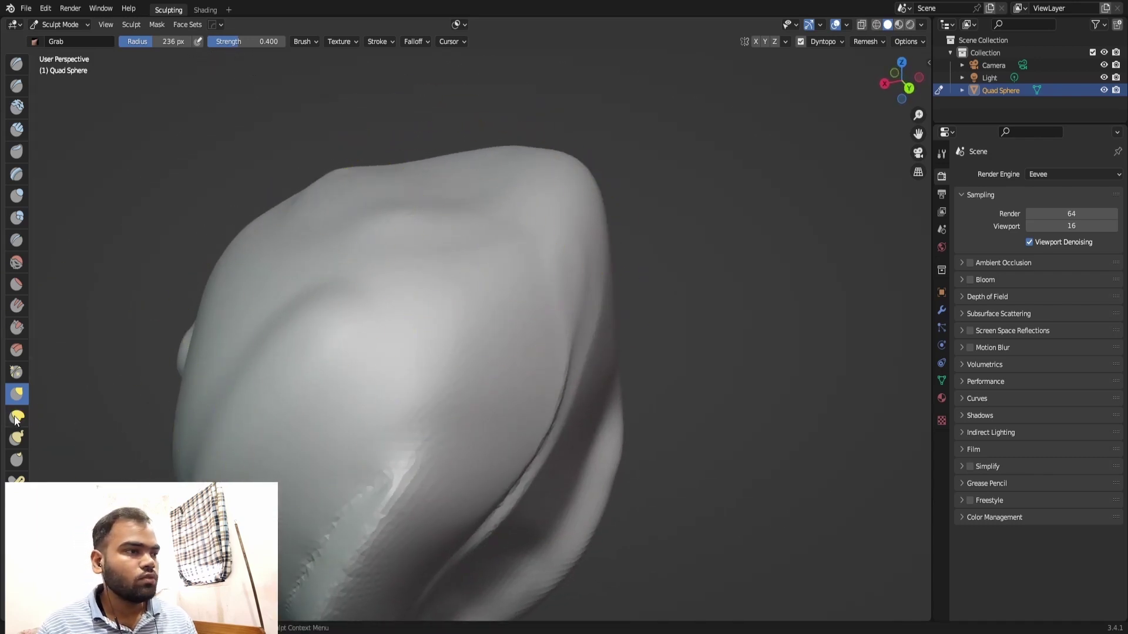
pyautogui.moveTo(466, 209); pyautogui.dragTo(413, 75)
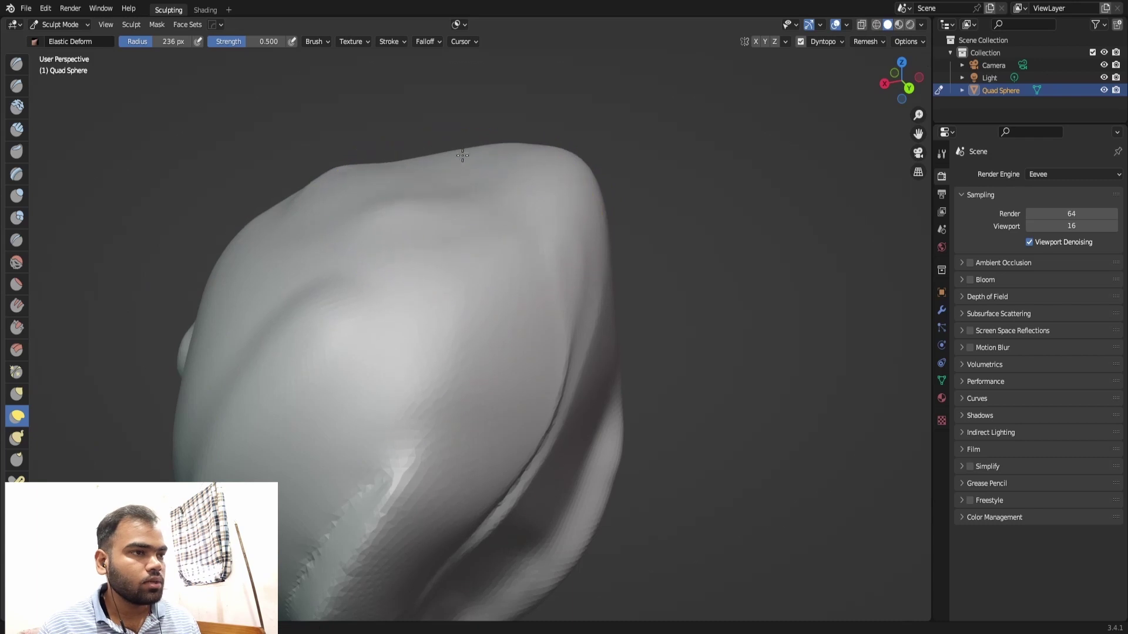
pyautogui.moveTo(431, 184); pyautogui.dragTo(430, 179)
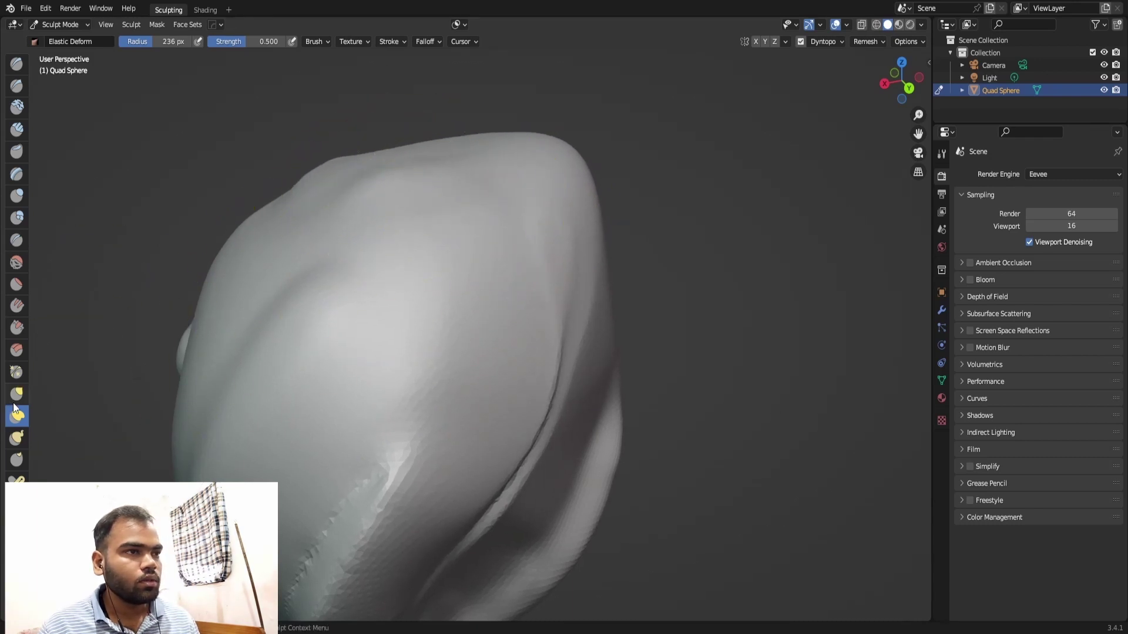
pyautogui.moveTo(164, 125)
pyautogui.mouseDown(button='middle')
pyautogui.moveTo(456, 353)
pyautogui.moveTo(574, 345)
pyautogui.moveTo(615, 303)
pyautogui.mouseUp(button='middle')
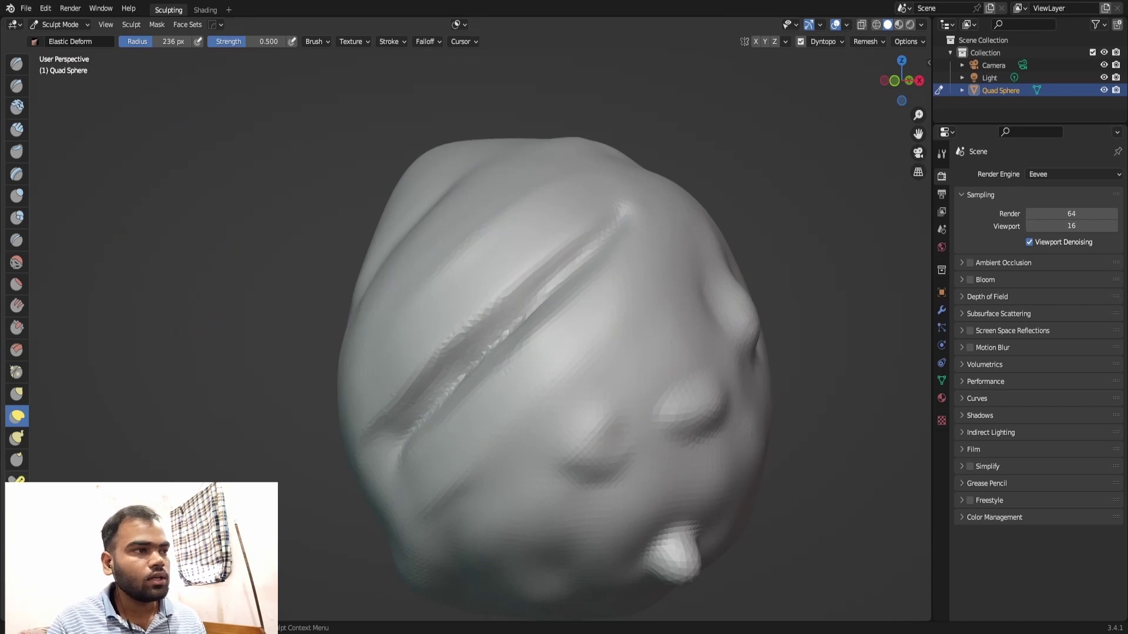
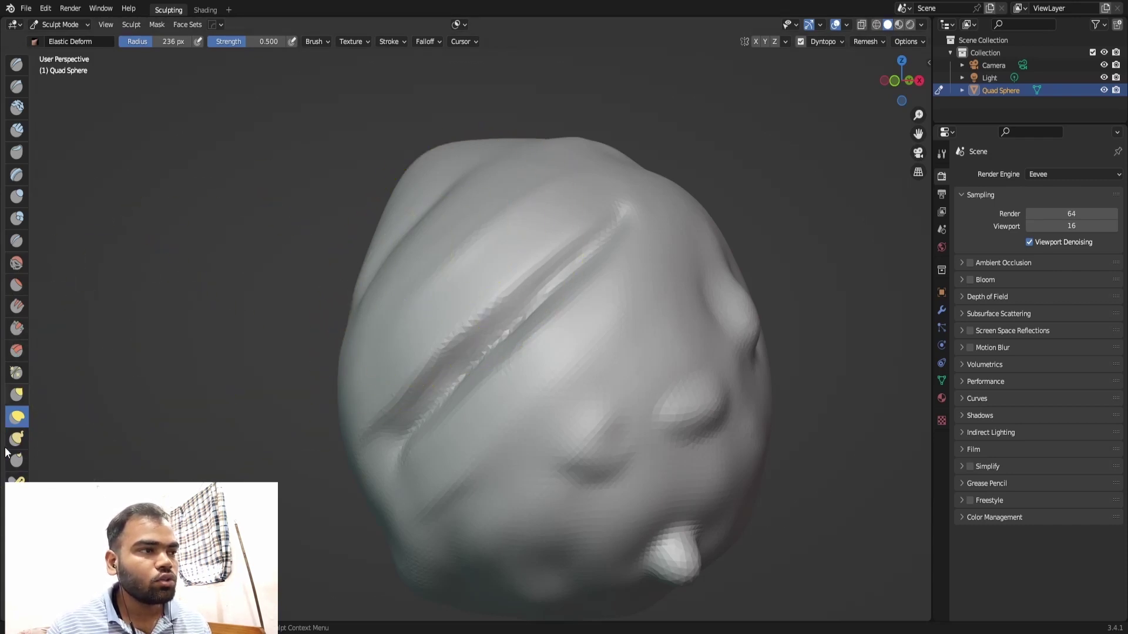
# Scroll the sculpt toolbar and activate the Cloth brush.
pyautogui.moveTo(30, 359); pyautogui.dragTo(46, 493)
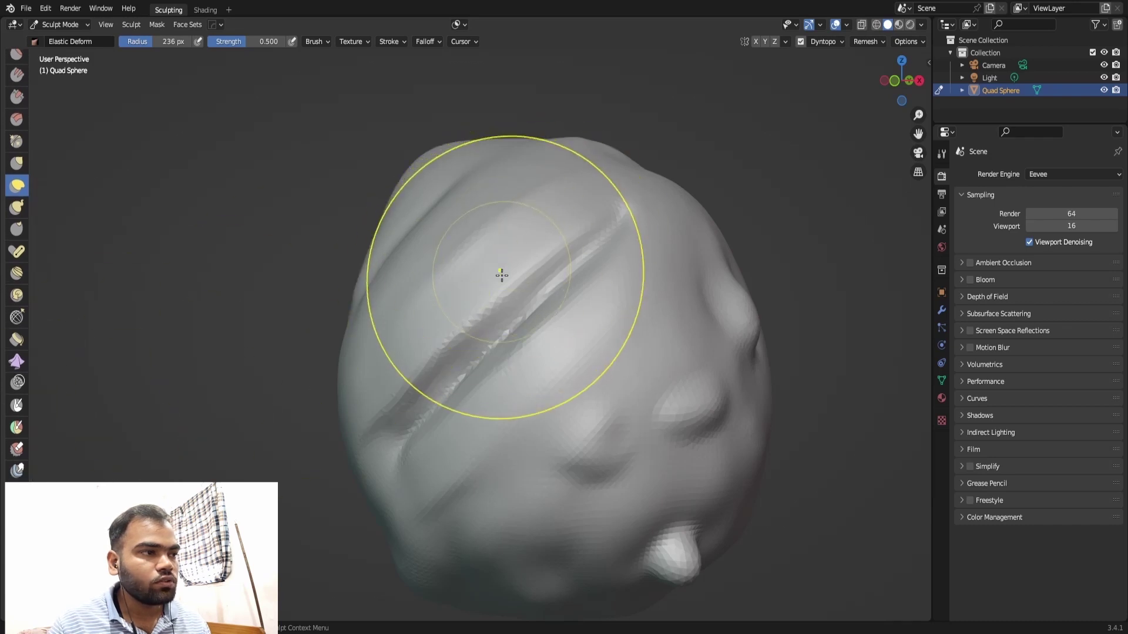
pyautogui.click(17, 361)
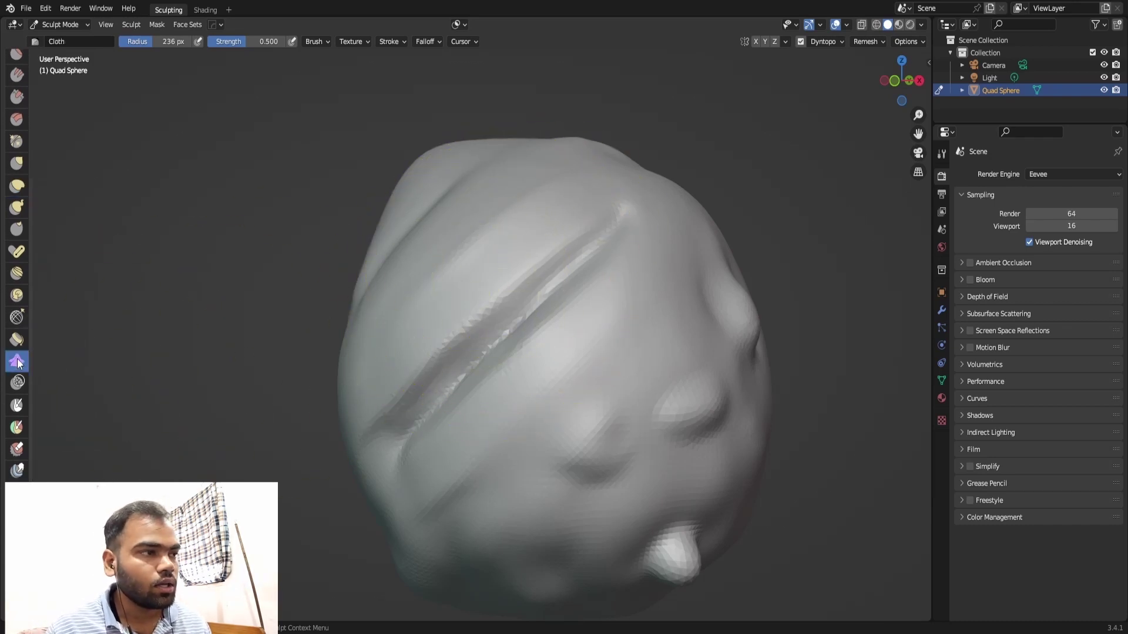
# Pull the top of the head with Cloth strokes to narrow it and wrinkle the front; shrink radius to 129 px.
pyautogui.moveTo(428, 214)
pyautogui.mouseDown(button='middle')
pyautogui.moveTo(541, 239)
pyautogui.moveTo(609, 228)
pyautogui.moveTo(431, 255)
pyautogui.mouseUp(button='middle')
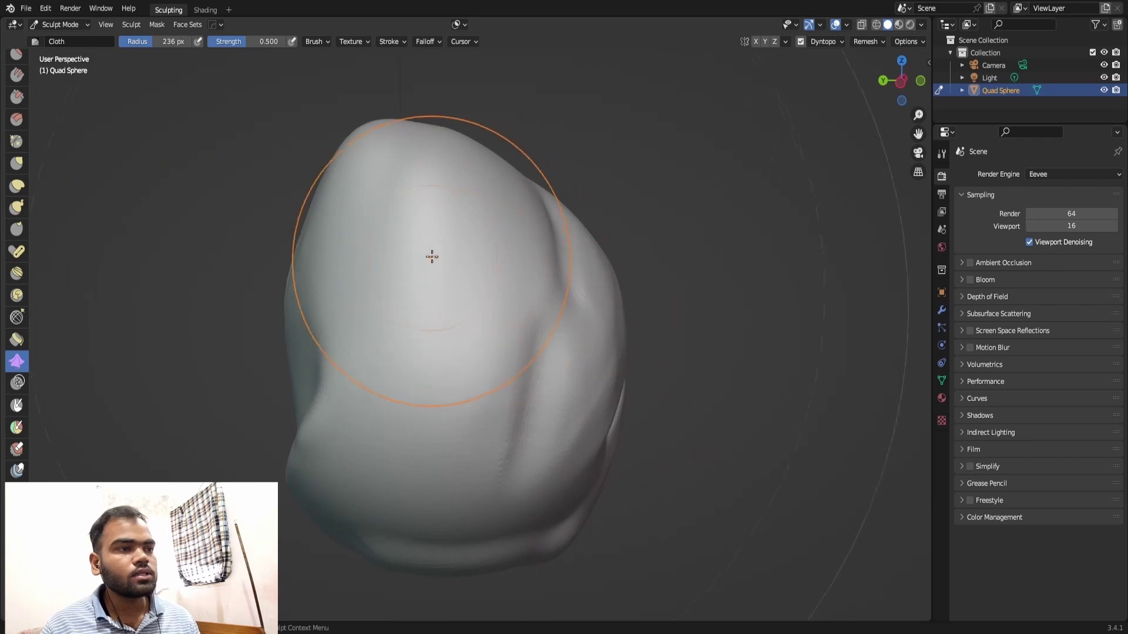
pyautogui.moveTo(437, 246); pyautogui.dragTo(431, 284)
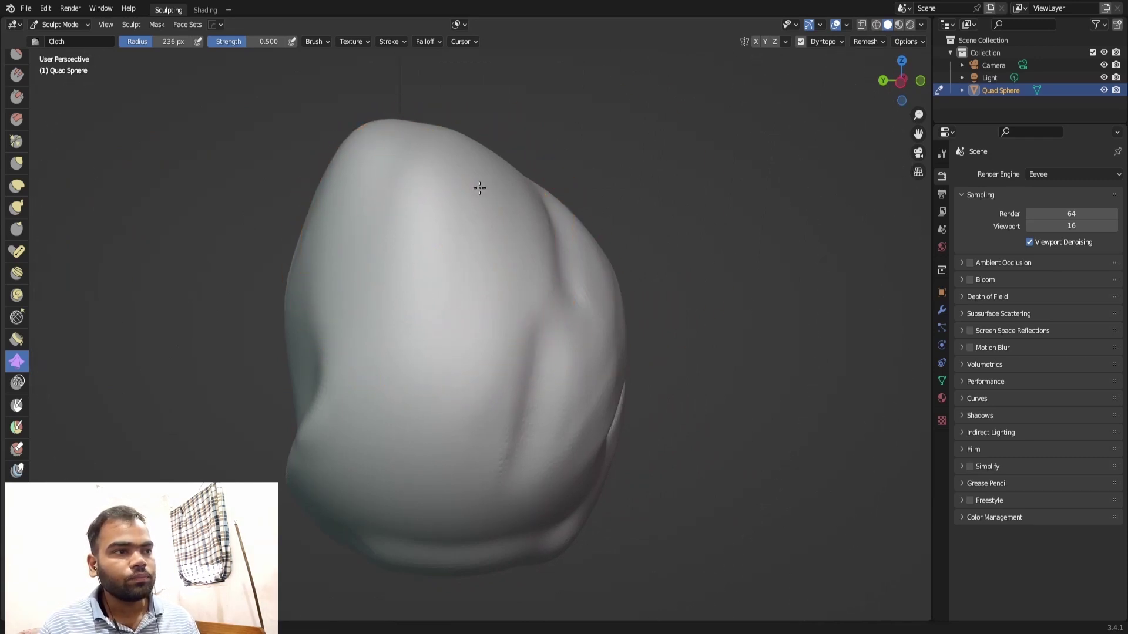
pyautogui.moveTo(432, 283); pyautogui.dragTo(436, 308)
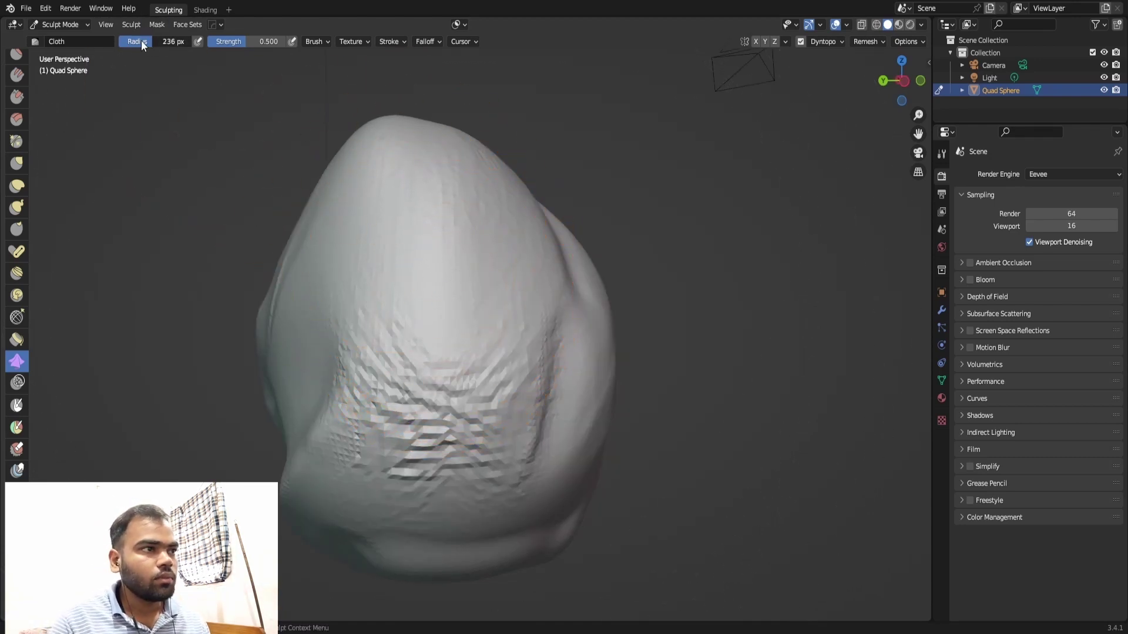
pyautogui.moveTo(133, 41); pyautogui.dragTo(124, 43)
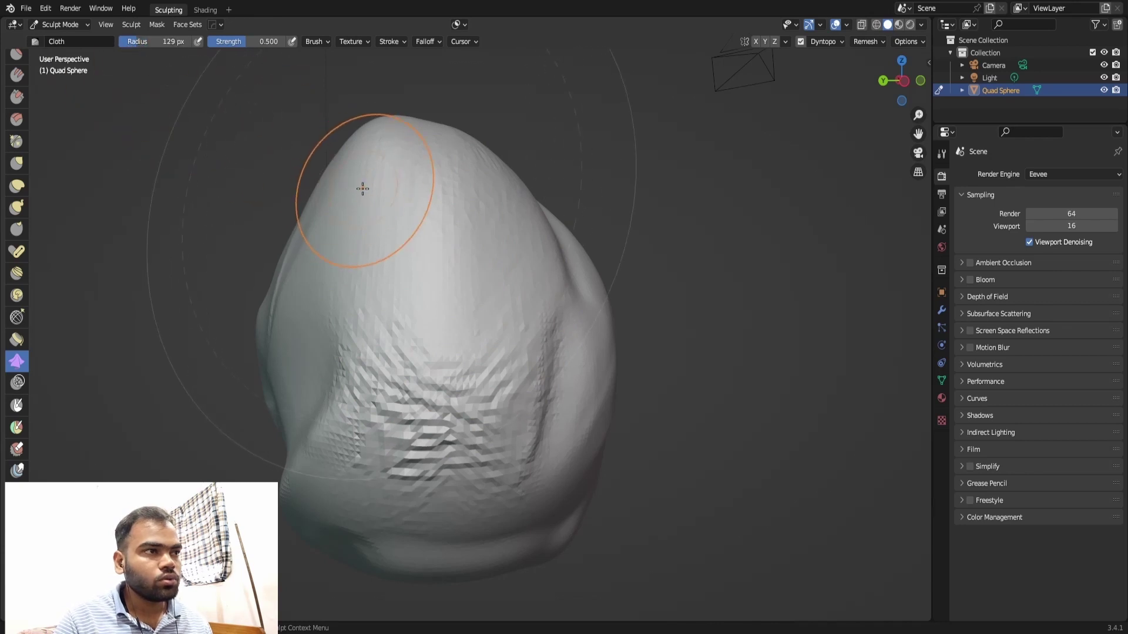
# Add cloth wrinkle texture across the upper head from several angles.
pyautogui.moveTo(399, 236); pyautogui.dragTo(526, 308)
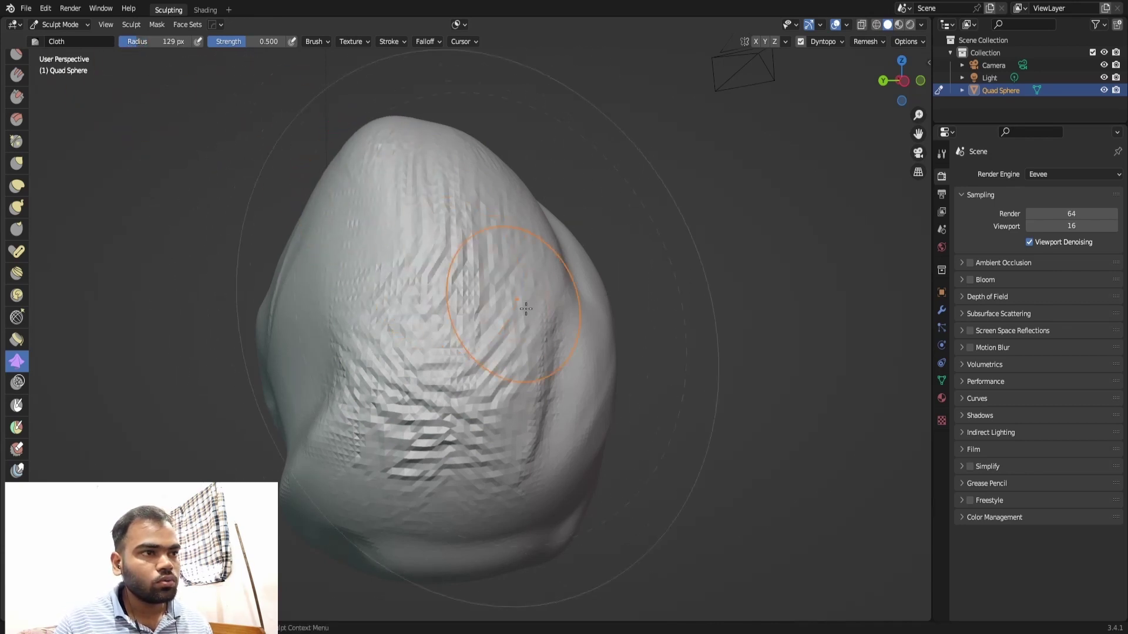
pyautogui.moveTo(502, 216); pyautogui.dragTo(587, 229, button='middle')
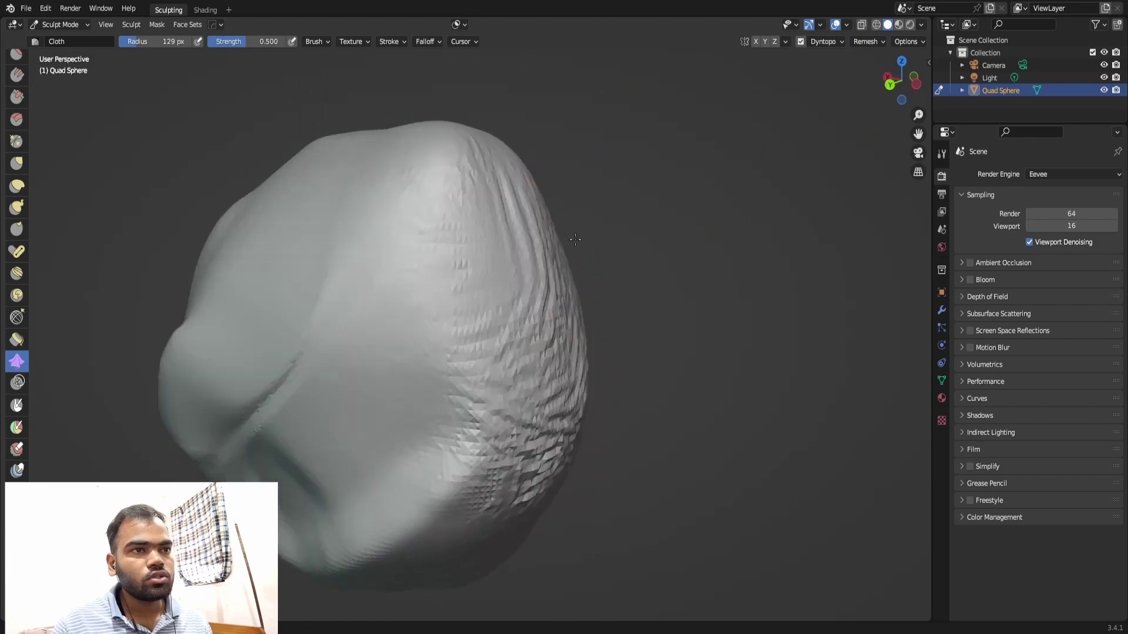
pyautogui.scroll(2, 661, 238)
pyautogui.moveTo(464, 322); pyautogui.dragTo(462, 323)
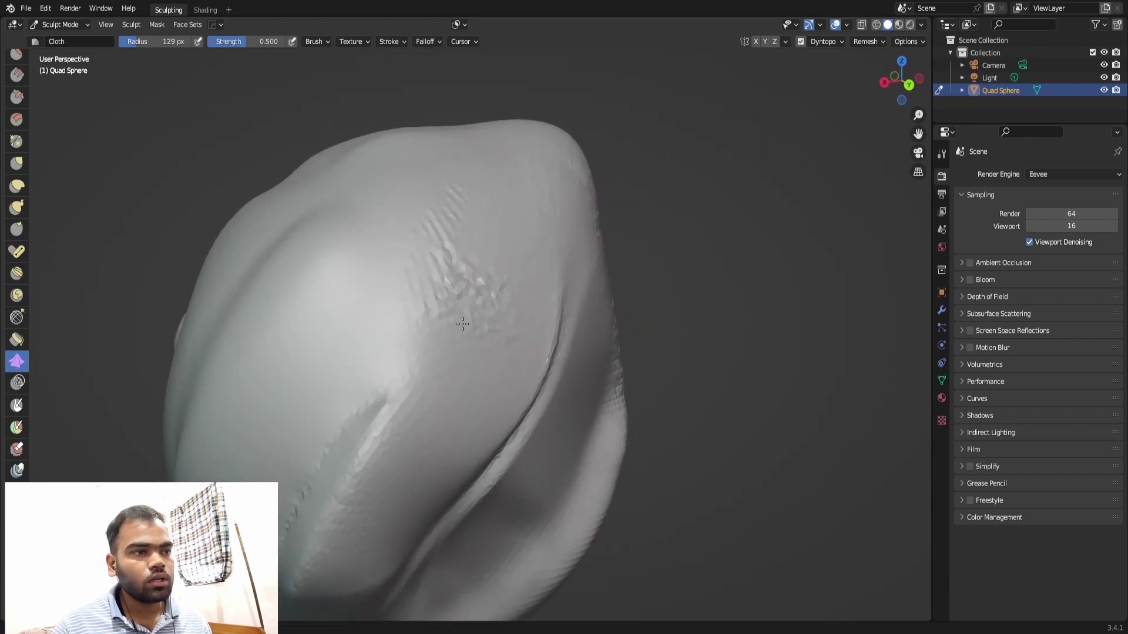
pyautogui.moveTo(579, 286); pyautogui.dragTo(505, 376, button='middle')
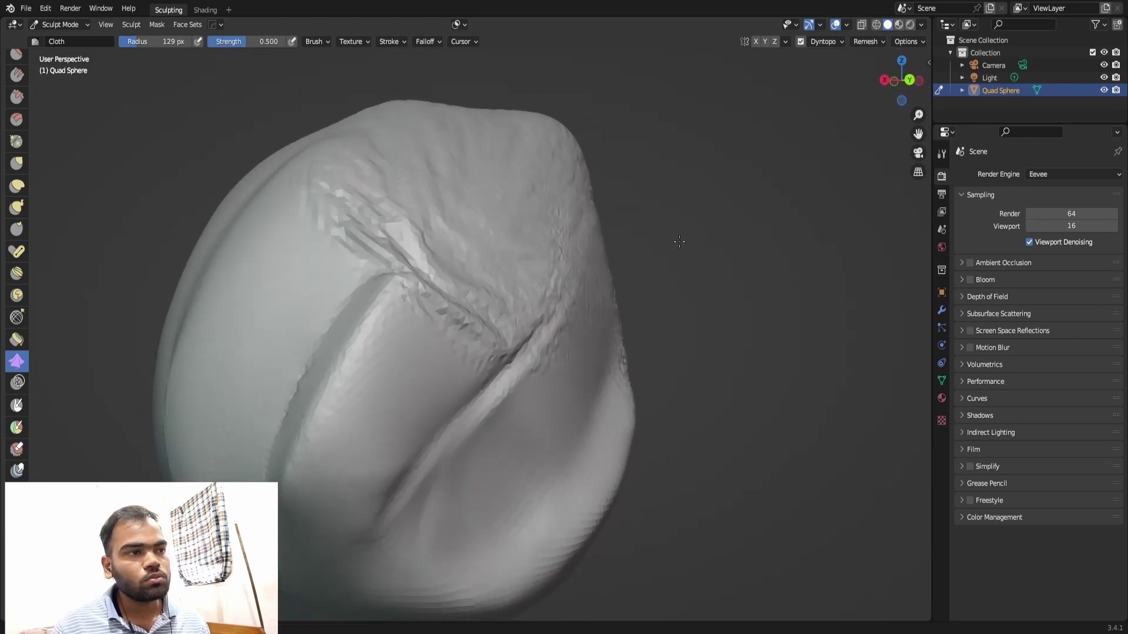
pyautogui.moveTo(505, 379); pyautogui.dragTo(509, 385)
pyautogui.moveTo(510, 385); pyautogui.dragTo(458, 307, button='middle')
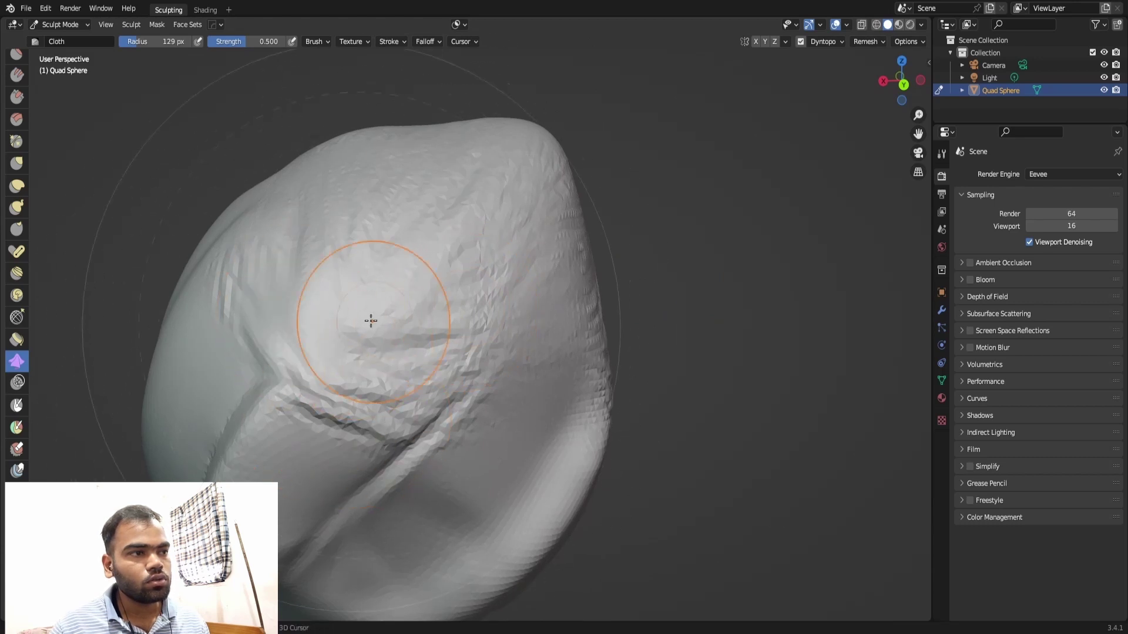
pyautogui.moveTo(407, 271)
pyautogui.mouseDown()
pyautogui.moveTo(428, 322)
pyautogui.moveTo(352, 345)
pyautogui.moveTo(520, 389)
pyautogui.mouseUp()
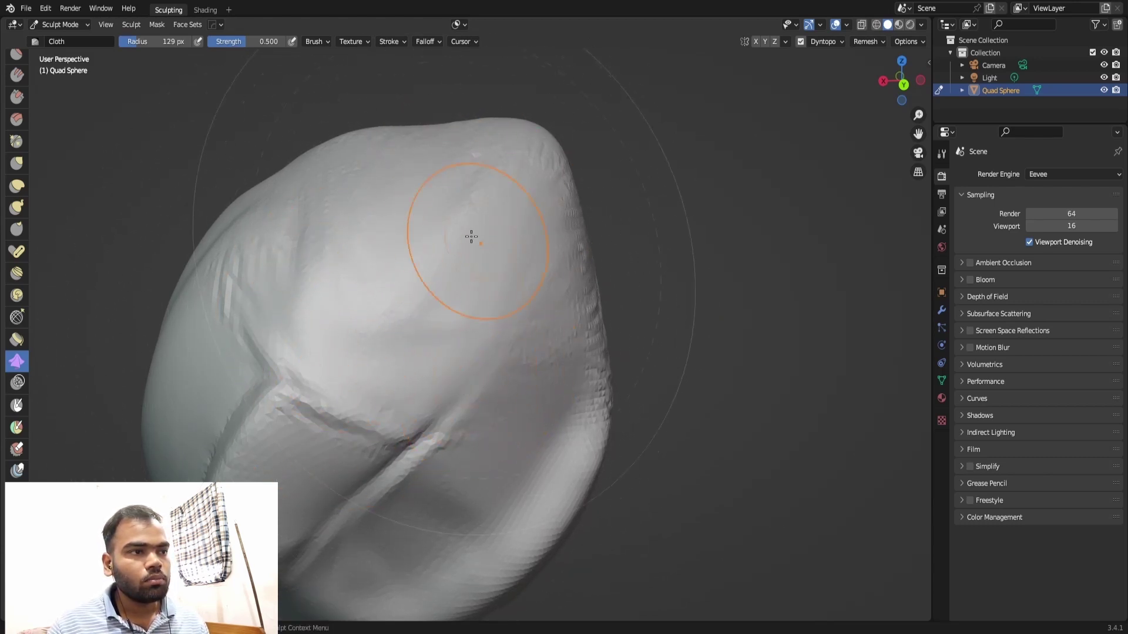
pyautogui.moveTo(384, 230)
pyautogui.mouseDown()
pyautogui.moveTo(411, 285)
pyautogui.moveTo(370, 250)
pyautogui.mouseUp()
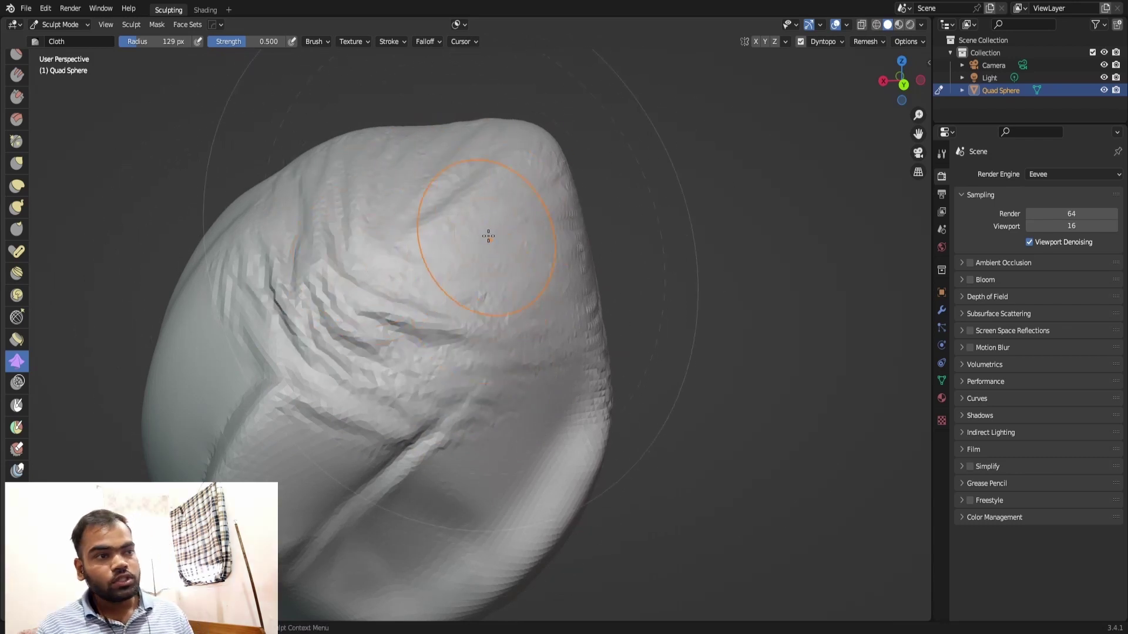
# Soften the brow creases, pull in a new crease, and smooth the sharp lower-front wrinkles.
pyautogui.moveTo(497, 246); pyautogui.dragTo(507, 247, button='middle')
pyautogui.moveTo(336, 286)
pyautogui.mouseDown()
pyautogui.moveTo(433, 366)
pyautogui.moveTo(445, 318)
pyautogui.mouseUp()
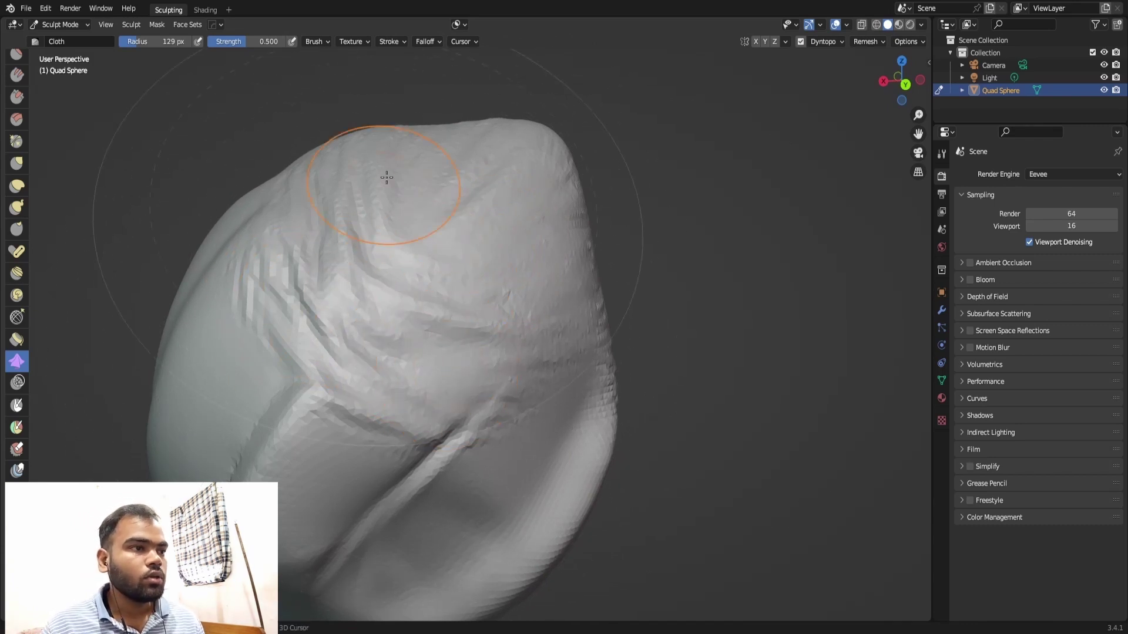
pyautogui.moveTo(435, 203)
pyautogui.mouseDown(button='middle')
pyautogui.moveTo(428, 282)
pyautogui.moveTo(458, 355)
pyautogui.mouseUp(button='middle')
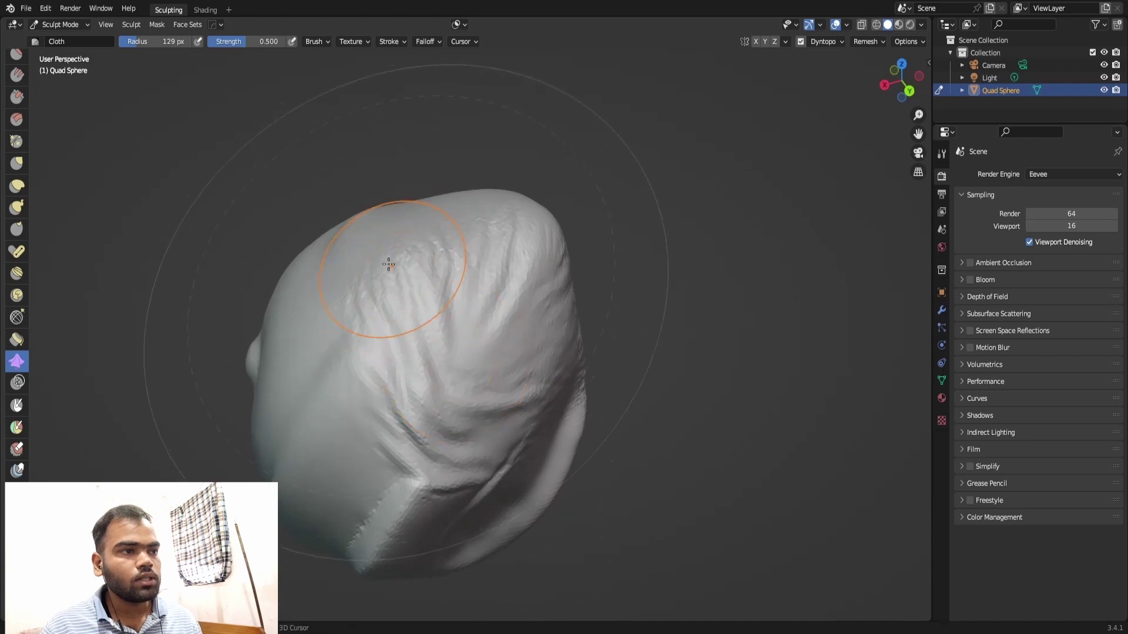
pyautogui.moveTo(517, 227); pyautogui.dragTo(415, 201, button='middle')
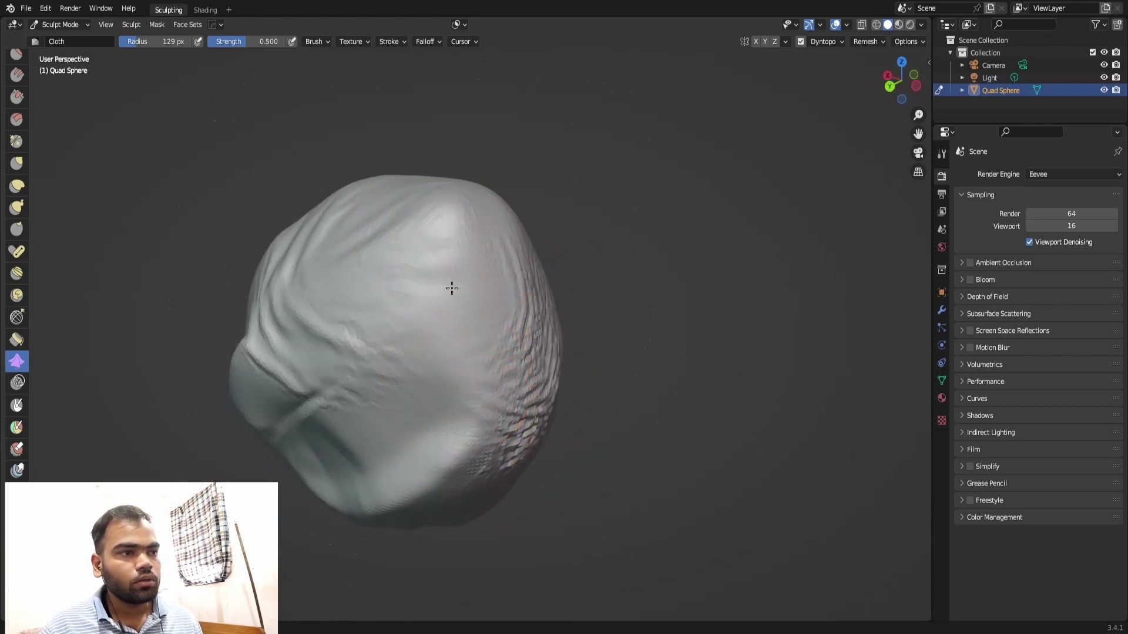
pyautogui.moveTo(451, 288); pyautogui.dragTo(448, 259, button='middle')
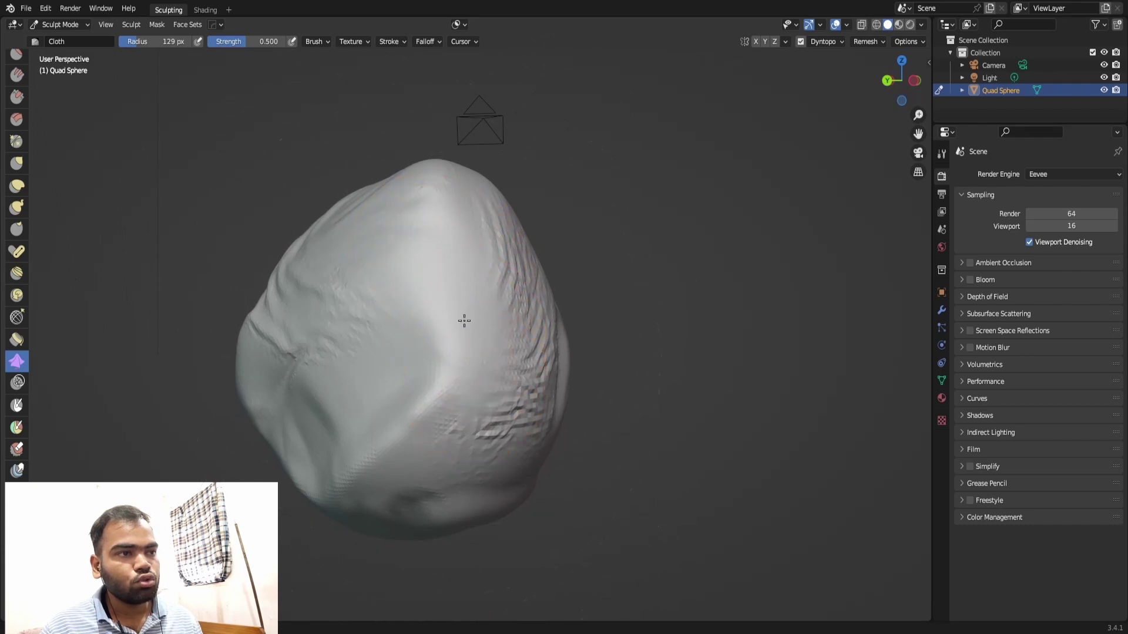
pyautogui.moveTo(464, 320); pyautogui.dragTo(417, 316, button='middle')
pyautogui.moveTo(474, 276); pyautogui.dragTo(469, 322)
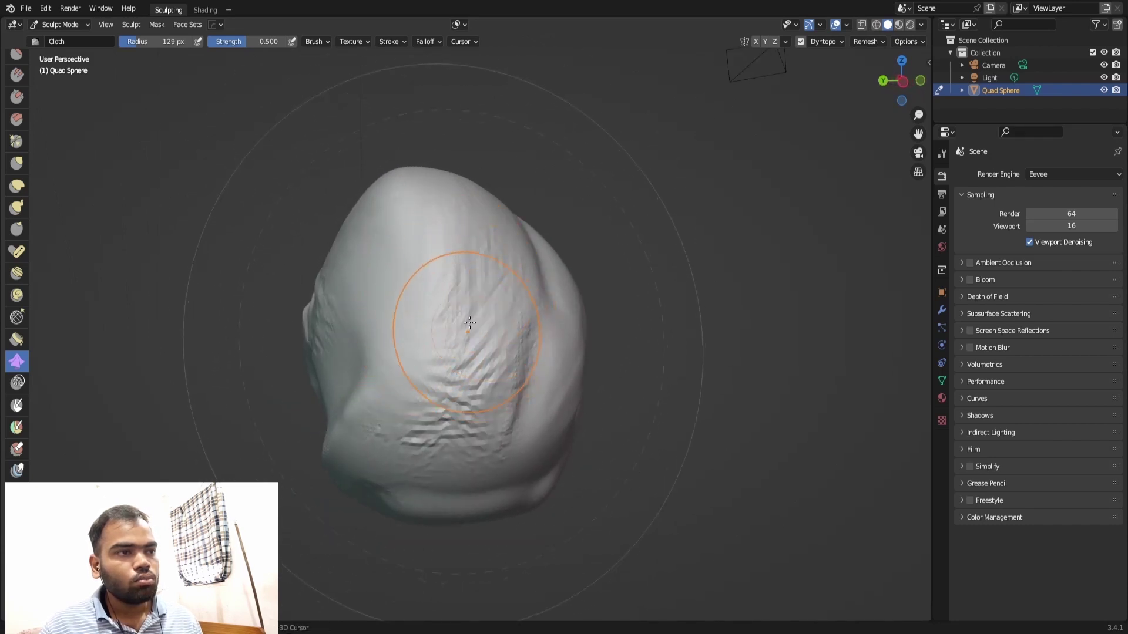
pyautogui.keyDown('shift'); pyautogui.moveTo(456, 398); pyautogui.dragTo(428, 435); pyautogui.keyUp('shift')
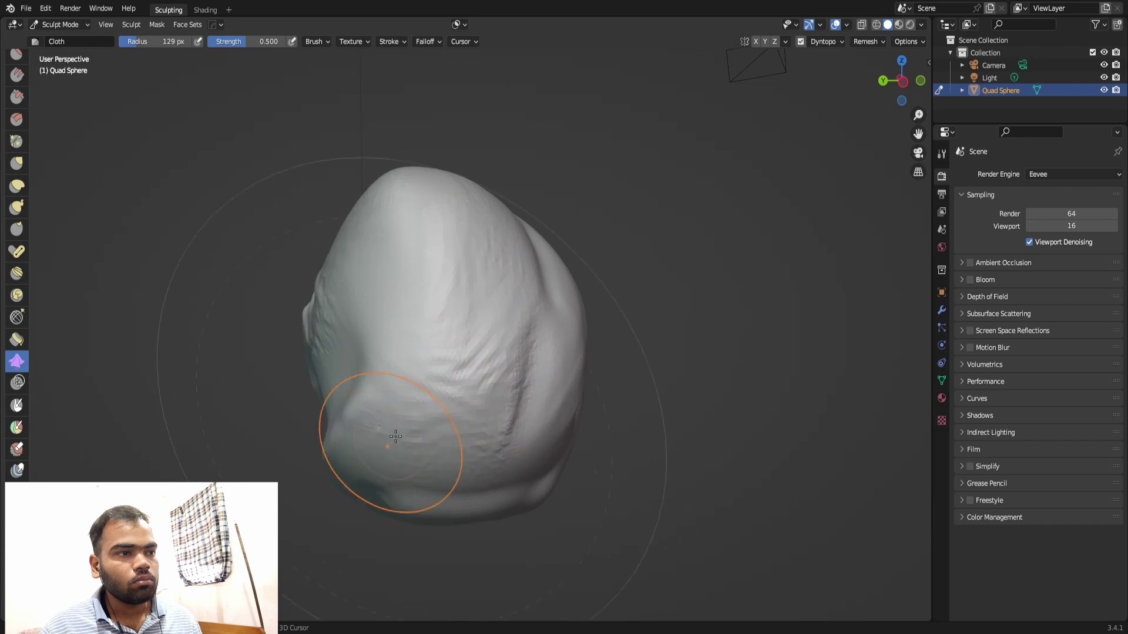
# Reshape and soften the folds on the upper head, ending with the front in view.
pyautogui.moveTo(415, 299); pyautogui.dragTo(402, 263, button='middle')
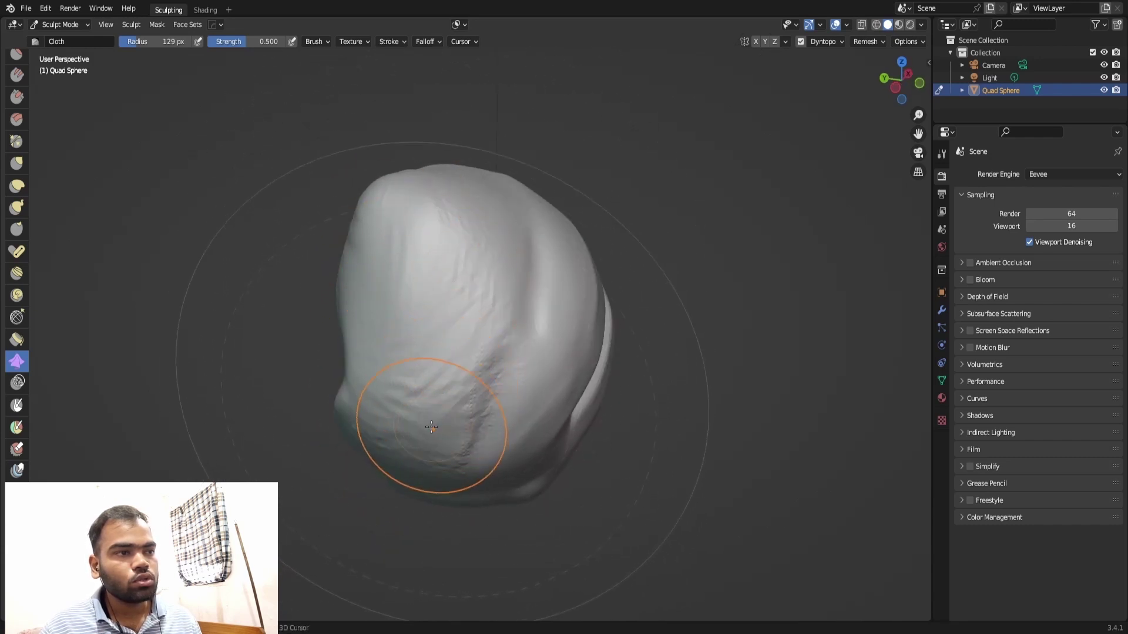
pyautogui.moveTo(446, 330)
pyautogui.mouseDown(button='middle')
pyautogui.moveTo(471, 320)
pyautogui.moveTo(479, 279)
pyautogui.mouseUp(button='middle')
pyautogui.moveTo(453, 323); pyautogui.dragTo(453, 370, button='middle')
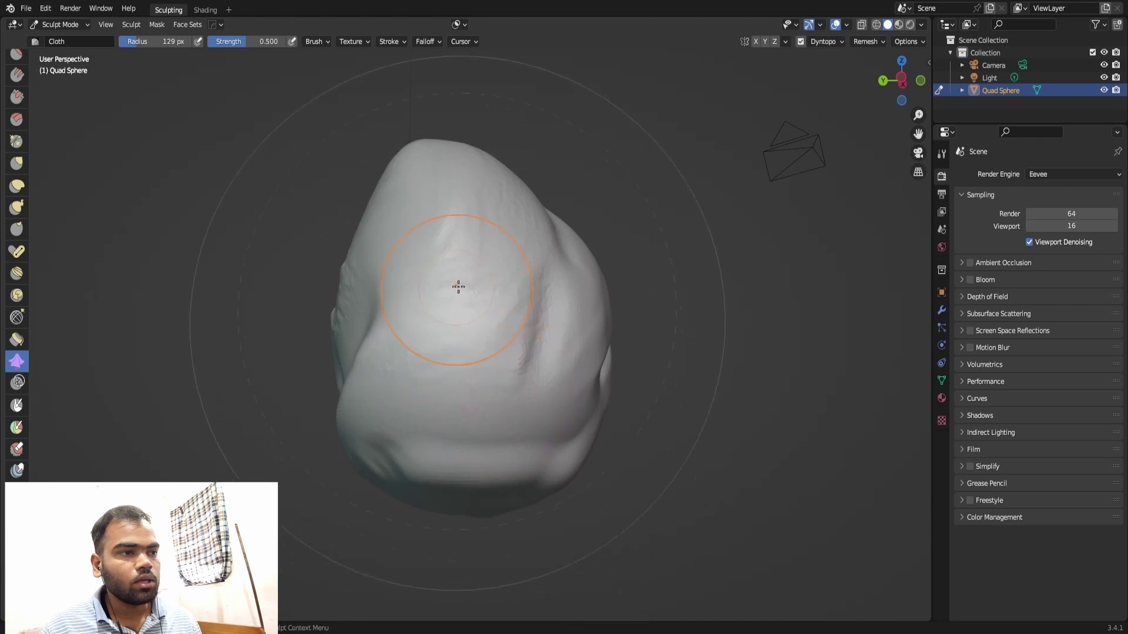
pyautogui.moveTo(453, 289); pyautogui.dragTo(406, 231, button='middle')
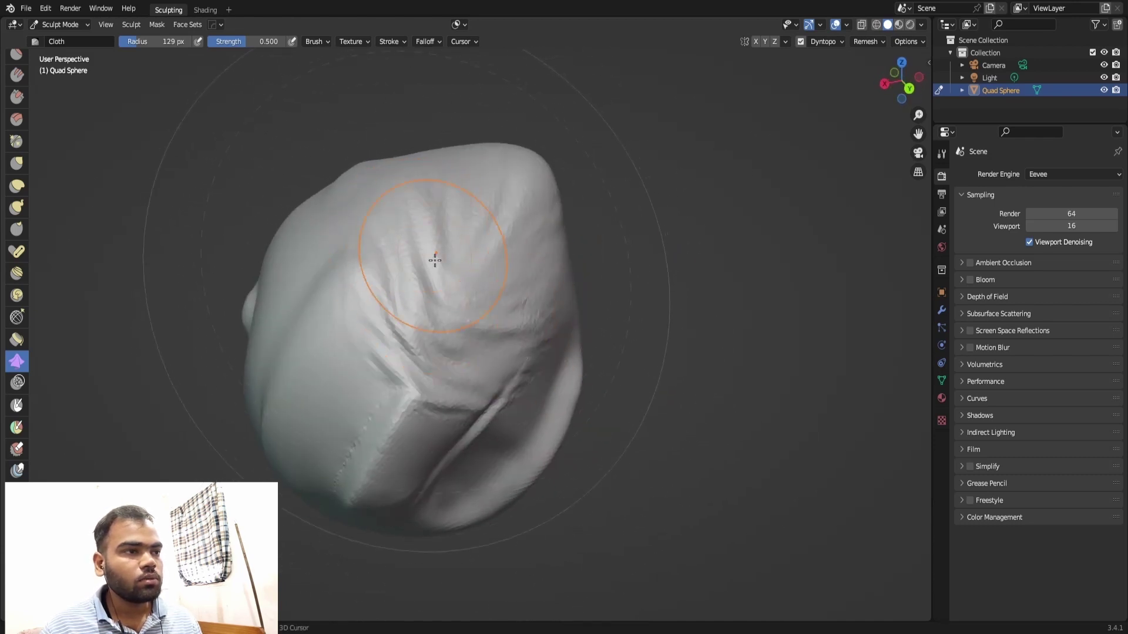
pyautogui.moveTo(372, 339); pyautogui.dragTo(370, 283)
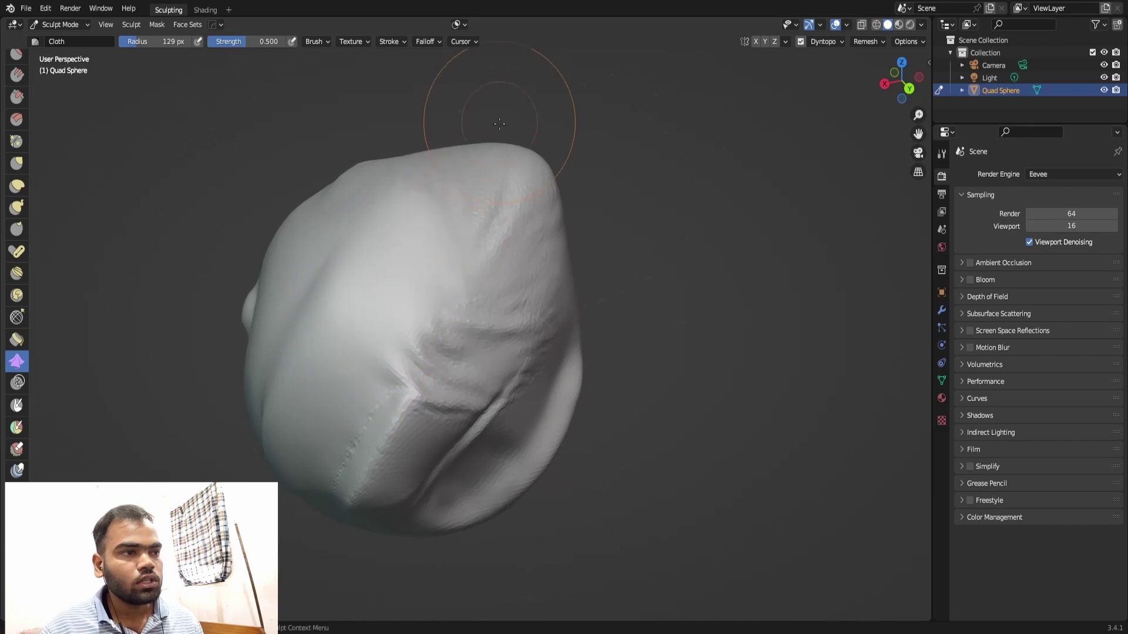
pyautogui.moveTo(496, 125); pyautogui.dragTo(408, 378)
pyautogui.moveTo(407, 378)
pyautogui.mouseDown(button='middle')
pyautogui.moveTo(431, 239)
pyautogui.moveTo(469, 191)
pyautogui.moveTo(441, 208)
pyautogui.mouseUp(button='middle')
pyautogui.moveTo(453, 282); pyautogui.dragTo(3, 406, button='middle')
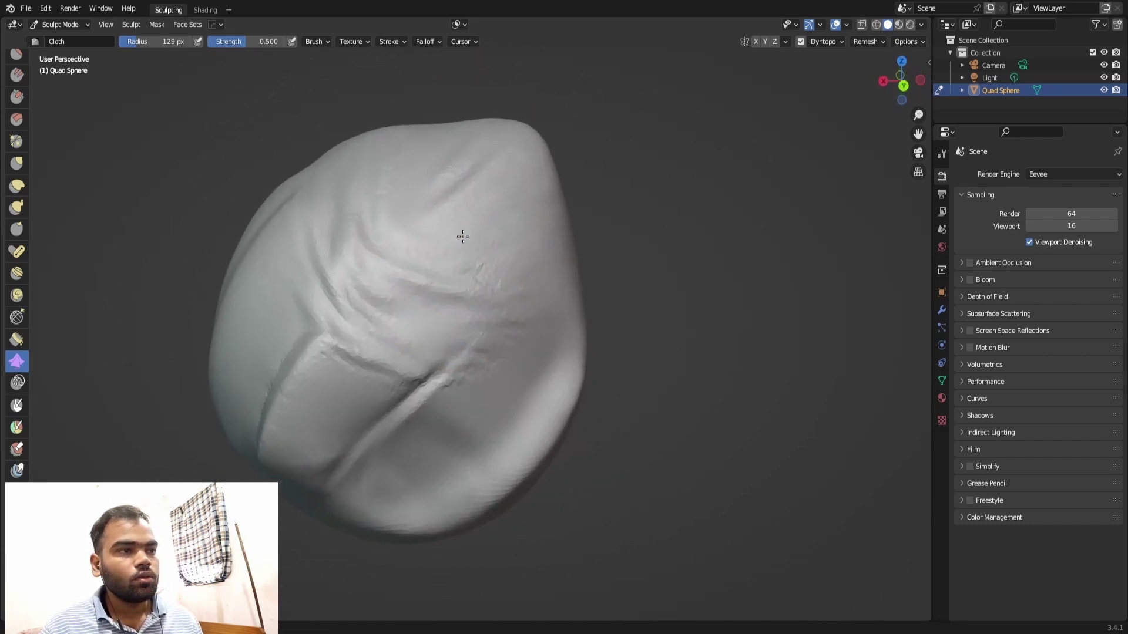
# Smooth the rough wrinkled patches with the Simplify brush at 0.715 strength, then pick the Mask brush.
pyautogui.click(17, 383)
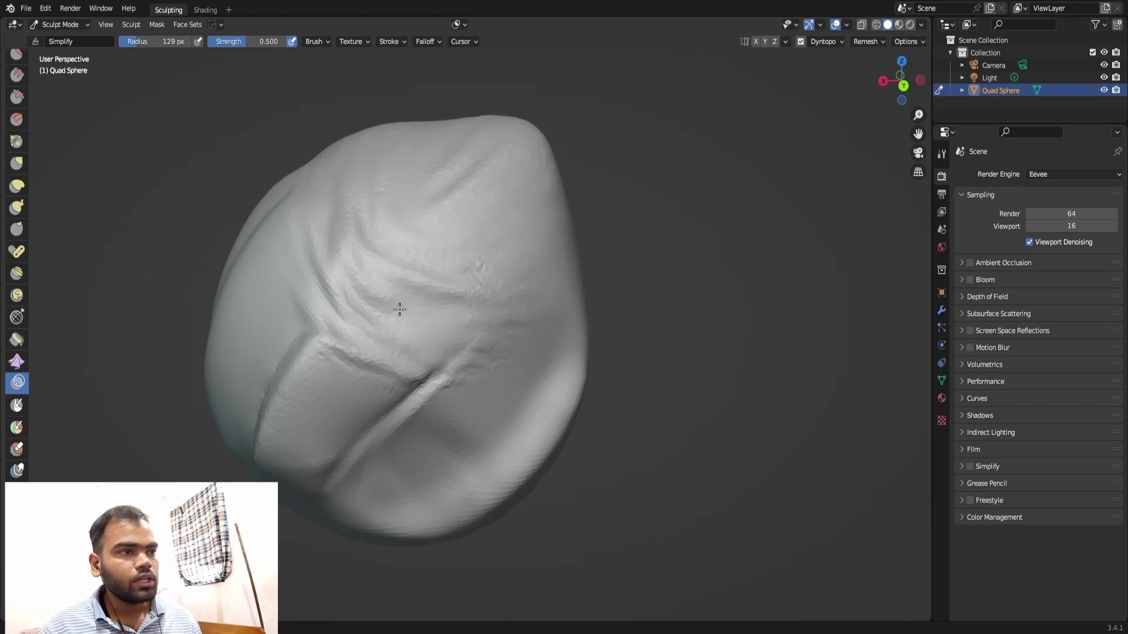
pyautogui.moveTo(457, 383)
pyautogui.mouseDown(button='middle')
pyautogui.moveTo(496, 251)
pyautogui.moveTo(454, 242)
pyautogui.mouseUp(button='middle')
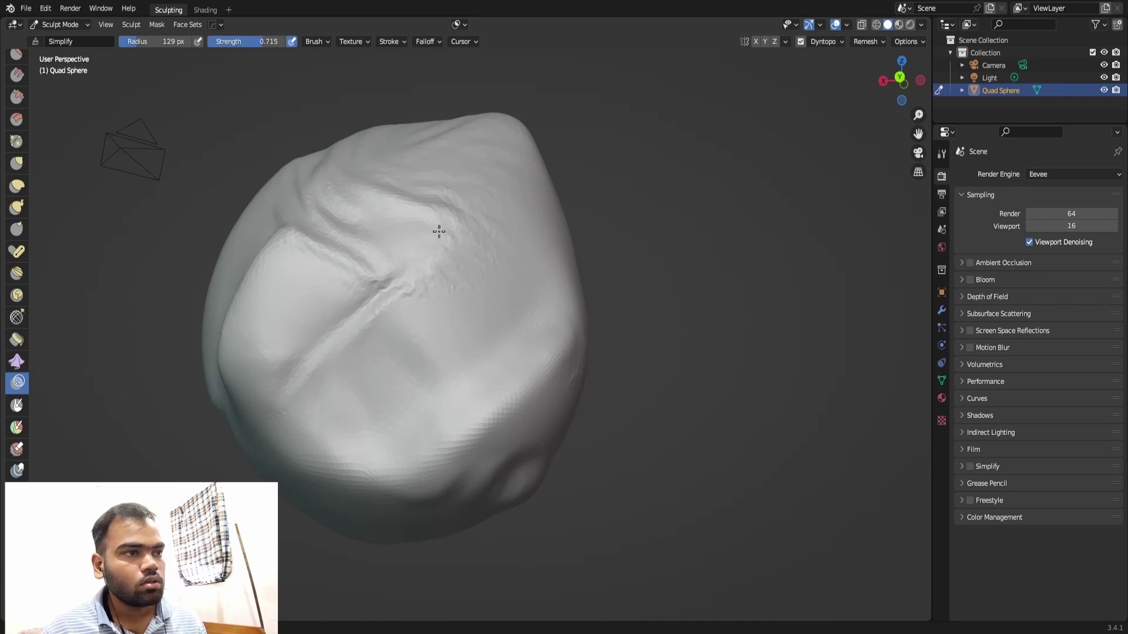
pyautogui.click(15, 405)
# Mask the centre of the face, then clear the mask with Alt+M.
pyautogui.moveTo(494, 254)
pyautogui.mouseDown()
pyautogui.moveTo(476, 307)
pyautogui.moveTo(421, 386)
pyautogui.moveTo(416, 354)
pyautogui.mouseUp()
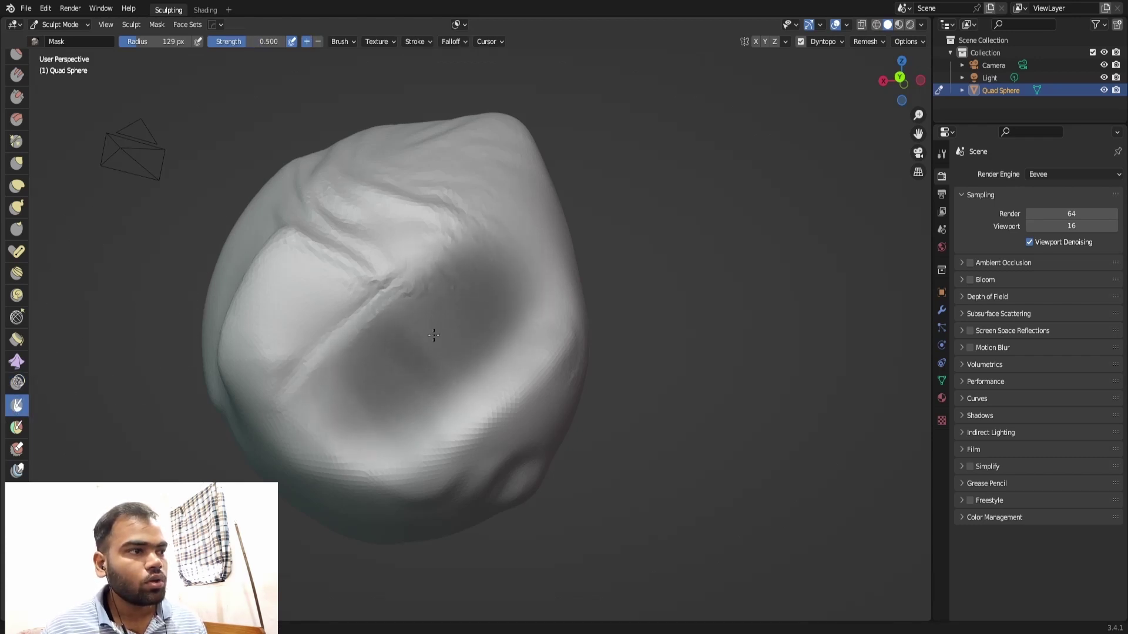
pyautogui.moveTo(432, 297)
pyautogui.mouseDown(button='middle')
pyautogui.moveTo(448, 352)
pyautogui.moveTo(471, 281)
pyautogui.moveTo(479, 298)
pyautogui.mouseUp(button='middle')
pyautogui.hotkey('alt', 'm')
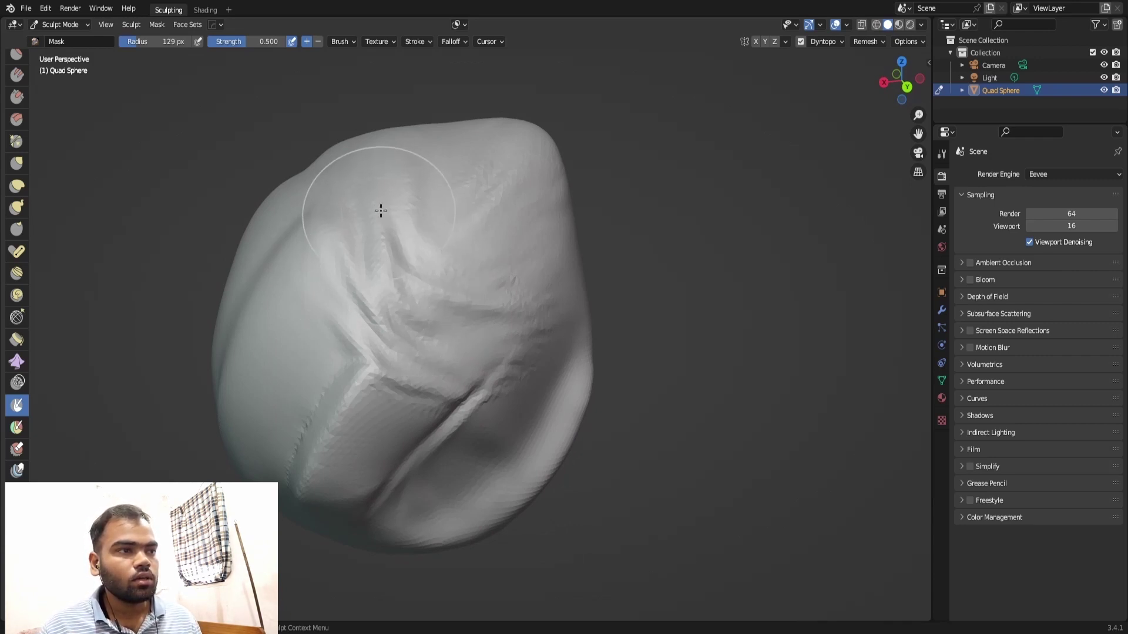
# Mask the upper brow and head, invert and clear it, then select the Draw brush.
pyautogui.moveTo(387, 199)
pyautogui.mouseDown()
pyautogui.moveTo(360, 218)
pyautogui.moveTo(436, 335)
pyautogui.mouseUp()
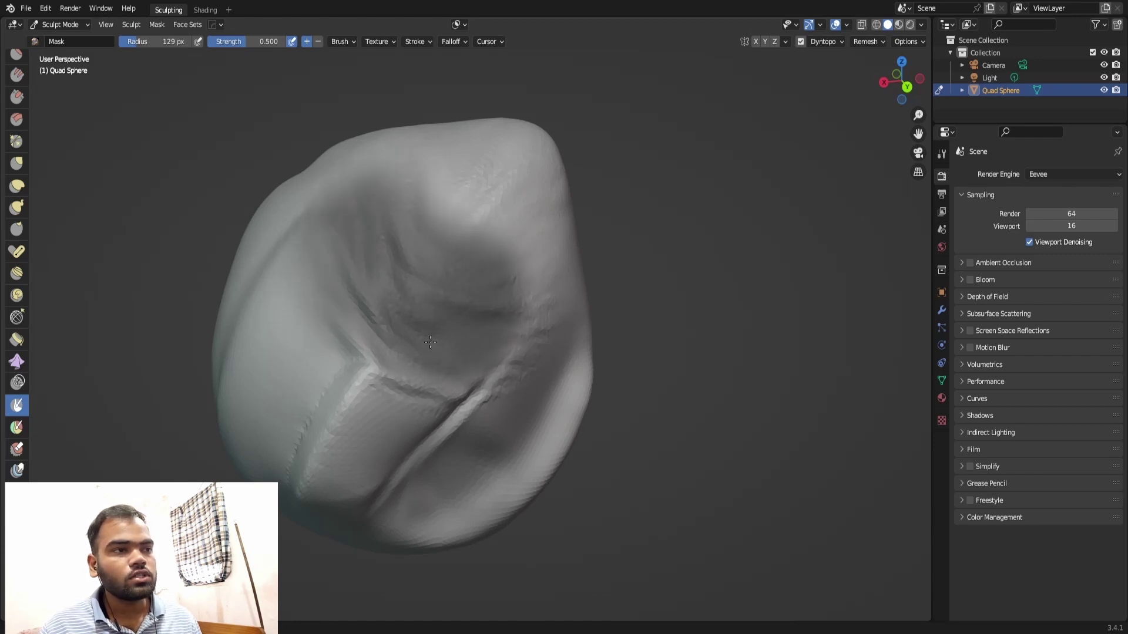
pyautogui.moveTo(363, 261)
pyautogui.mouseDown()
pyautogui.moveTo(520, 356)
pyautogui.moveTo(499, 376)
pyautogui.mouseUp()
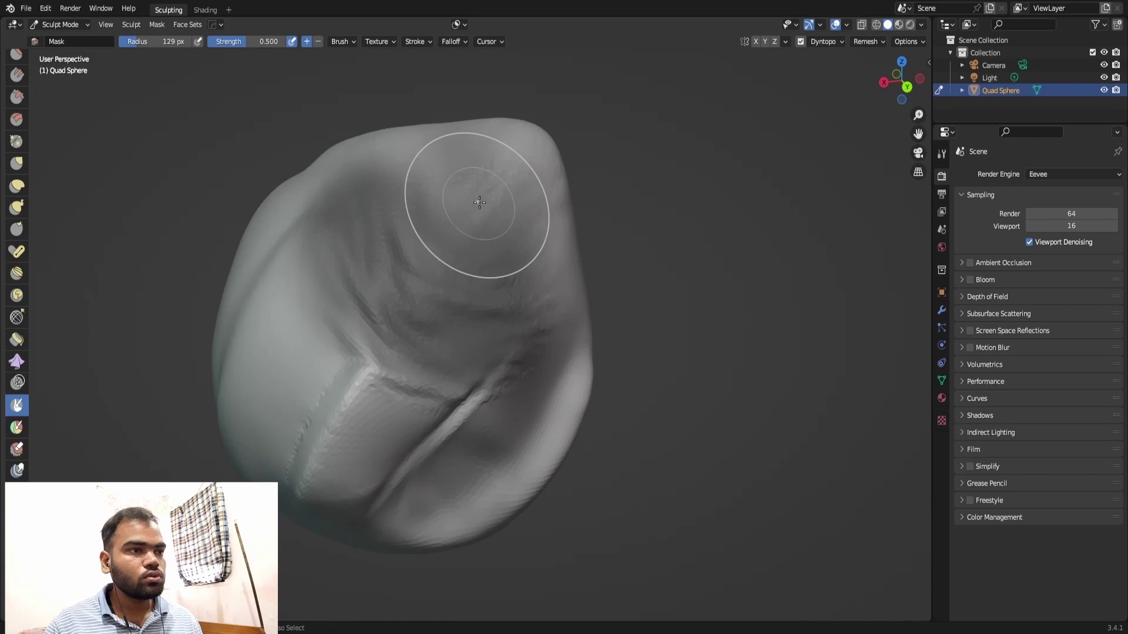
pyautogui.hotkey('ctrl', 'i')
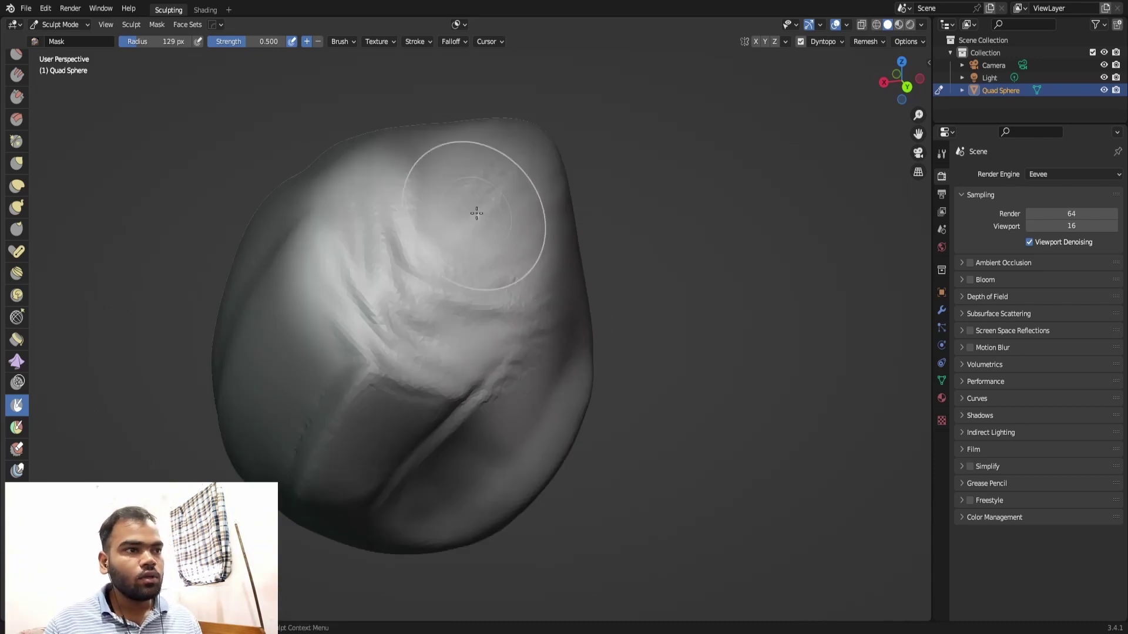
pyautogui.hotkey('alt', 'm')
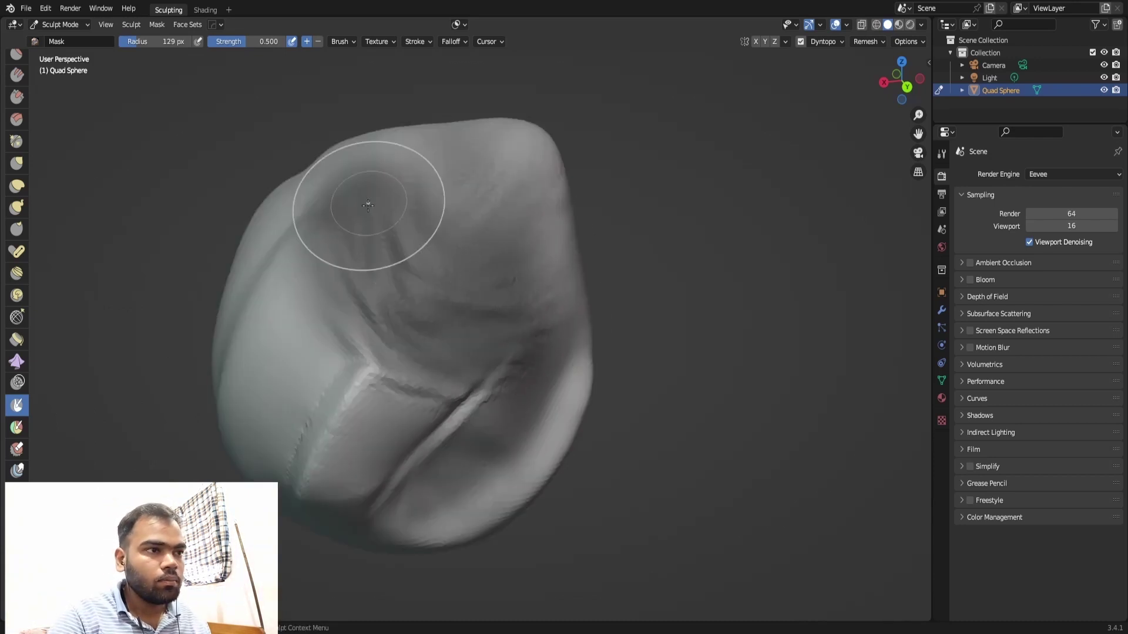
pyautogui.moveTo(478, 259)
pyautogui.mouseDown(button='middle')
pyautogui.moveTo(511, 227)
pyautogui.moveTo(118, 159)
pyautogui.mouseUp(button='middle')
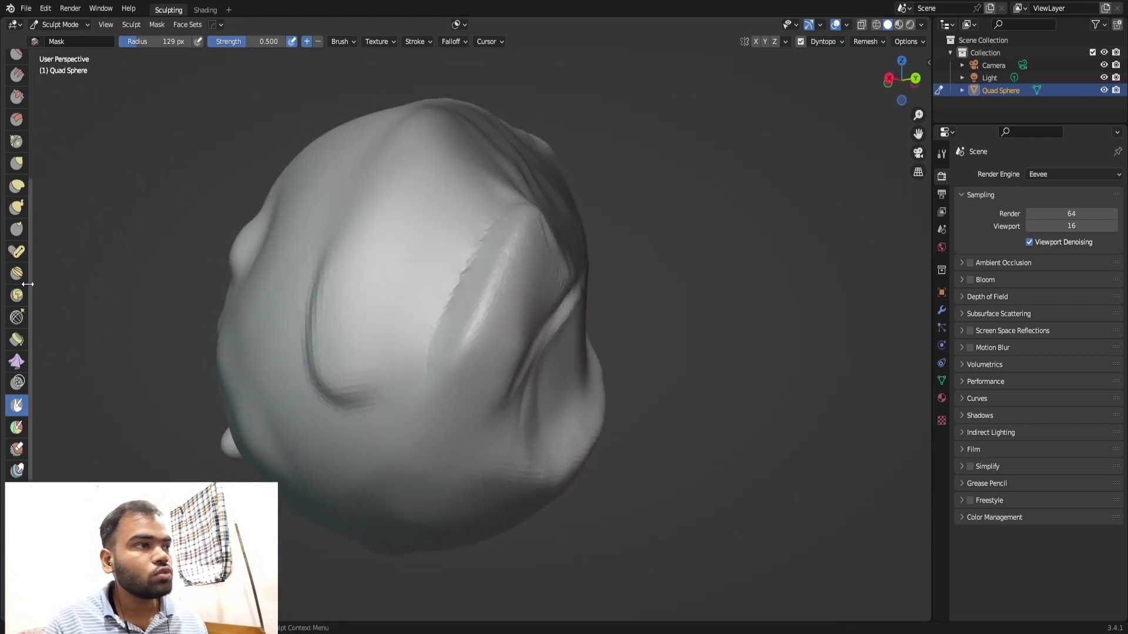
pyautogui.moveTo(30, 259); pyautogui.dragTo(37, 89)
pyautogui.click(13, 64)
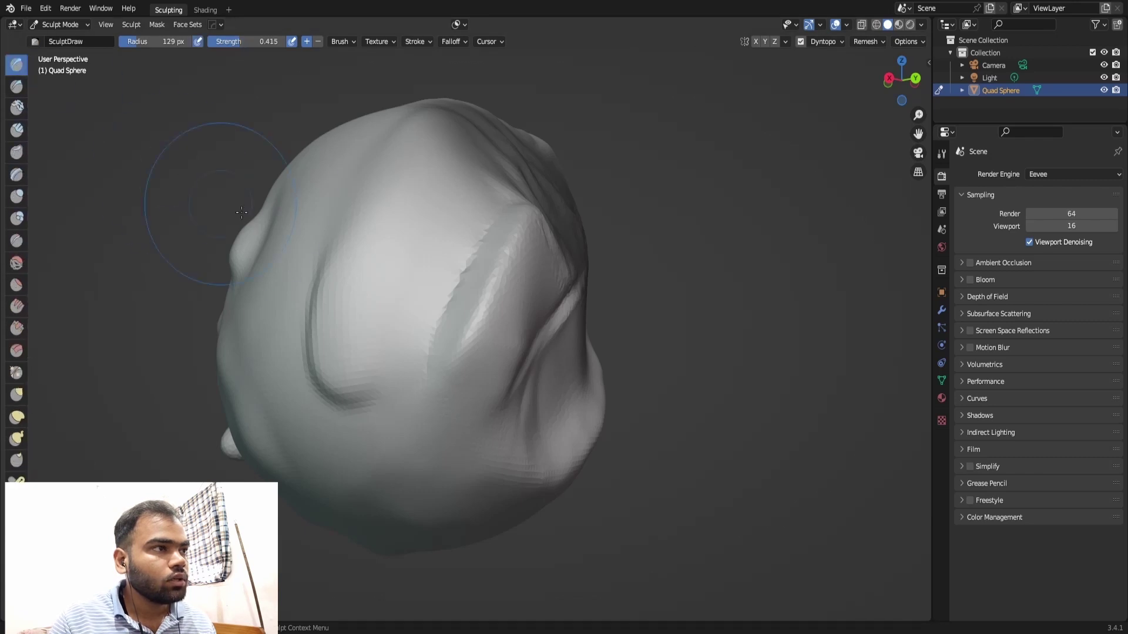
# Smooth the ridges and the upper and lower-middle creases with the 0.415-strength Draw brush.
pyautogui.moveTo(448, 221)
pyautogui.keyDown('shift'); pyautogui.mouseDown()
pyautogui.moveTo(397, 221)
pyautogui.moveTo(484, 256)
pyautogui.moveTo(388, 318)
pyautogui.moveTo(446, 235)
pyautogui.moveTo(411, 381)
pyautogui.moveTo(281, 269)
pyautogui.moveTo(451, 224)
pyautogui.mouseUp(); pyautogui.keyUp('shift')
pyautogui.moveTo(451, 224)
pyautogui.mouseDown(button='middle')
pyautogui.moveTo(498, 314)
pyautogui.moveTo(516, 162)
pyautogui.mouseUp(button='middle')
pyautogui.moveTo(516, 161)
pyautogui.keyDown('shift'); pyautogui.mouseDown()
pyautogui.moveTo(410, 222)
pyautogui.moveTo(382, 199)
pyautogui.moveTo(481, 390)
pyautogui.moveTo(510, 227)
pyautogui.moveTo(475, 452)
pyautogui.moveTo(400, 381)
pyautogui.moveTo(537, 336)
pyautogui.mouseUp(); pyautogui.keyUp('shift')
pyautogui.keyDown('shift'); pyautogui.moveTo(308, 298); pyautogui.dragTo(352, 412); pyautogui.keyUp('shift')
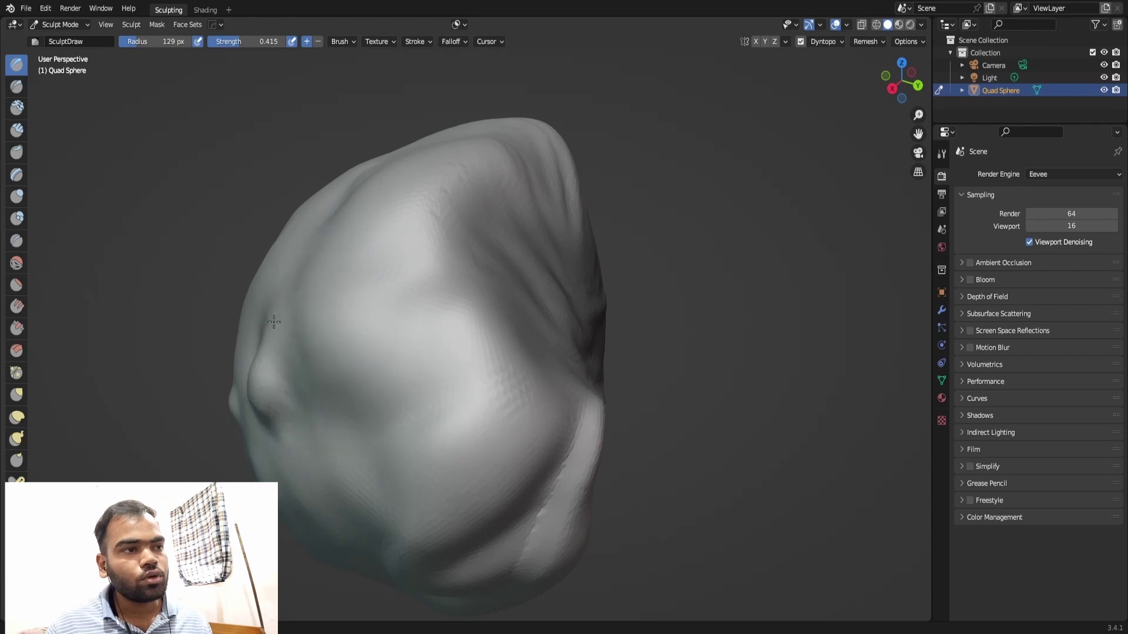
pyautogui.moveTo(517, 329)
pyautogui.mouseDown(button='middle')
pyautogui.moveTo(556, 288)
pyautogui.moveTo(453, 164)
pyautogui.mouseUp(button='middle')
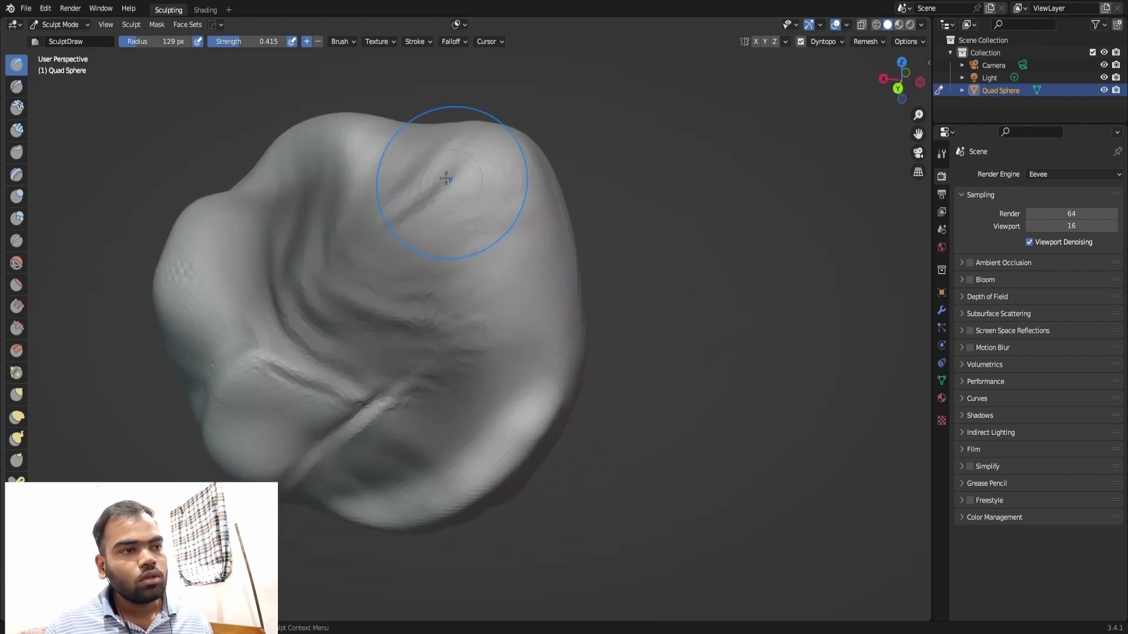
pyautogui.moveTo(405, 161)
pyautogui.keyDown('shift'); pyautogui.mouseDown()
pyautogui.moveTo(478, 252)
pyautogui.moveTo(499, 411)
pyautogui.moveTo(411, 447)
pyautogui.moveTo(298, 453)
pyautogui.moveTo(399, 458)
pyautogui.moveTo(346, 411)
pyautogui.moveTo(264, 446)
pyautogui.moveTo(391, 483)
pyautogui.mouseUp(); pyautogui.keyUp('shift')
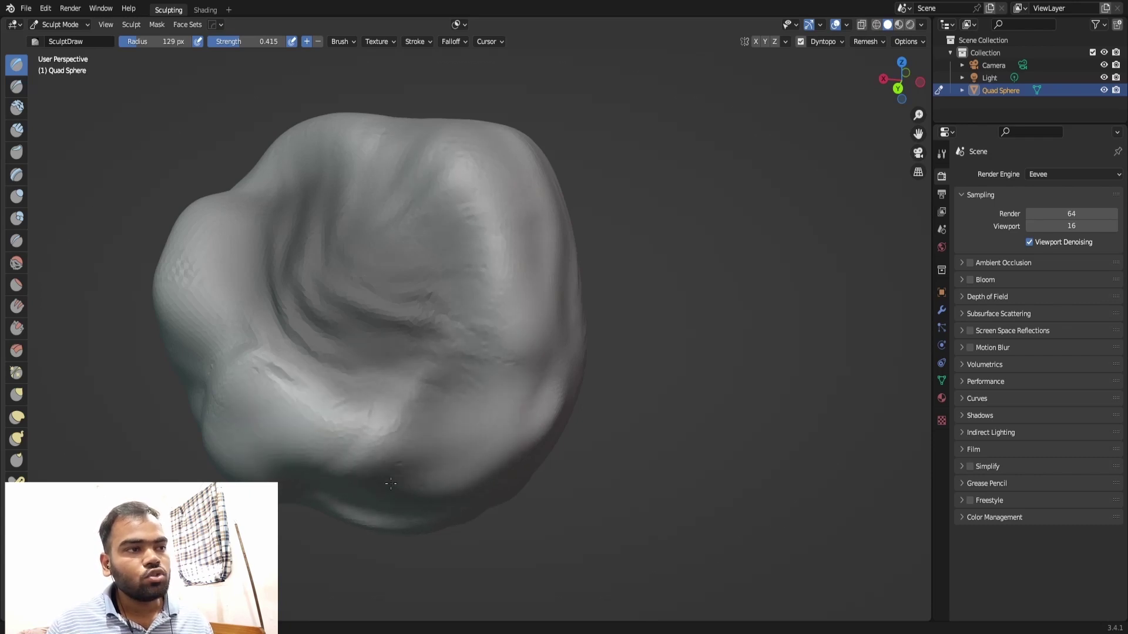
# Smooth the right side and lower-left creases, then add small bumps and ridges.
pyautogui.keyDown('shift'); pyautogui.moveTo(424, 302); pyautogui.dragTo(564, 247); pyautogui.keyUp('shift')
pyautogui.keyDown('shift'); pyautogui.moveTo(187, 265); pyautogui.dragTo(194, 352); pyautogui.keyUp('shift')
pyautogui.moveTo(306, 318)
pyautogui.keyDown('shift'); pyautogui.mouseDown()
pyautogui.moveTo(235, 412)
pyautogui.moveTo(329, 353)
pyautogui.mouseUp(); pyautogui.keyUp('shift')
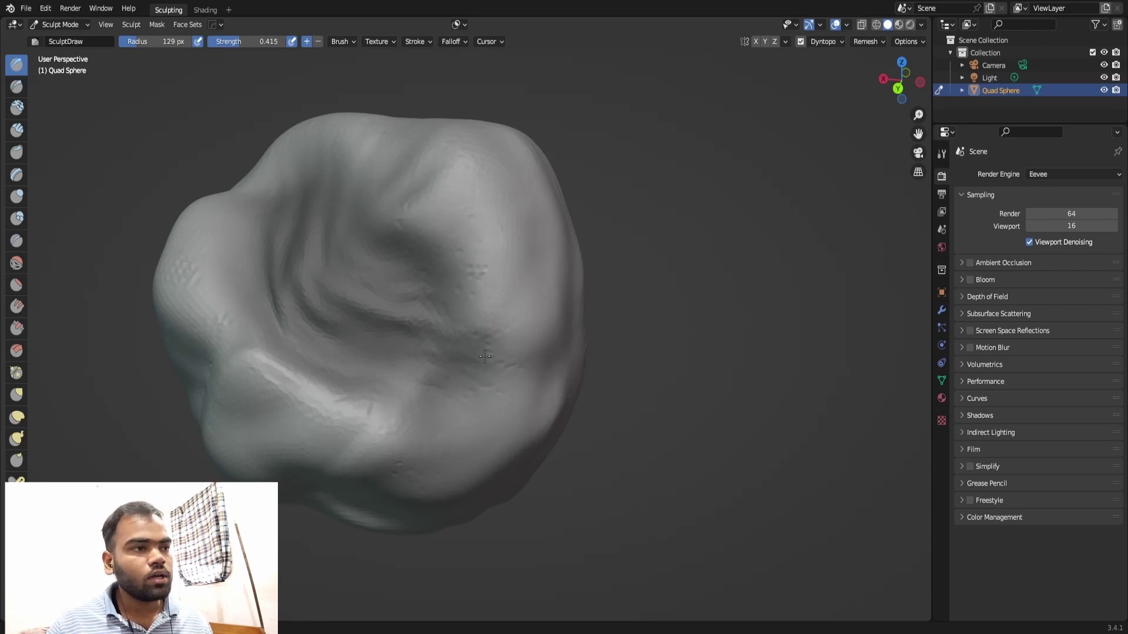
pyautogui.moveTo(512, 355); pyautogui.dragTo(502, 402)
pyautogui.moveTo(541, 419)
pyautogui.mouseDown(button='middle')
pyautogui.moveTo(761, 203)
pyautogui.moveTo(368, 344)
pyautogui.mouseUp(button='middle')
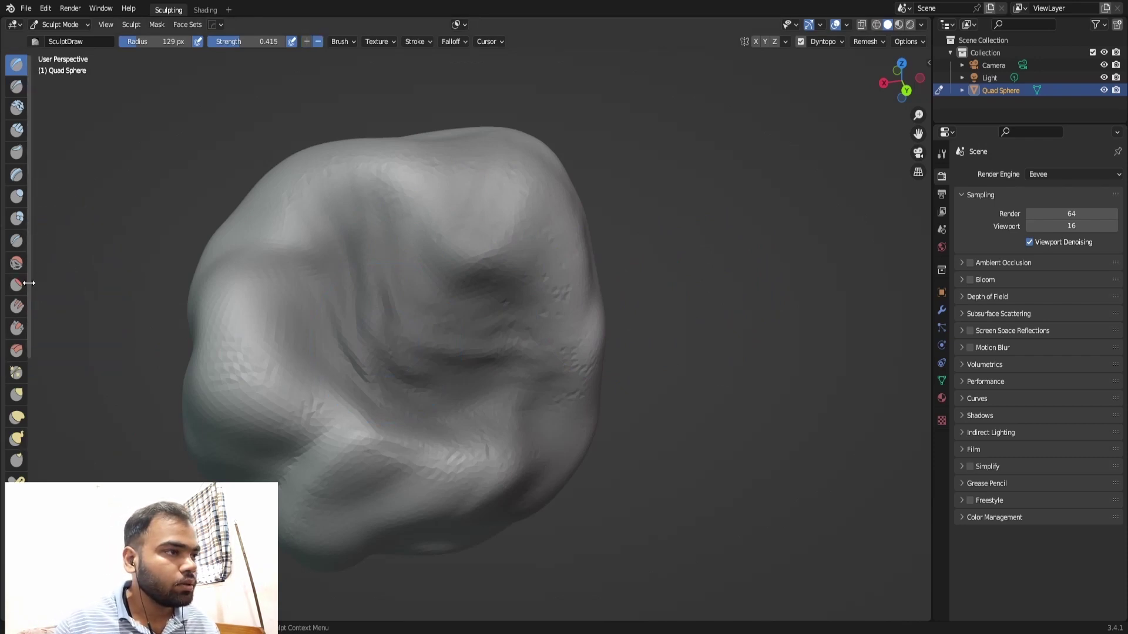
# Erase the mask from the head's centre and lower-right with the Mask brush.
pyautogui.press('m')
pyautogui.scroll(-3, 17, 336)
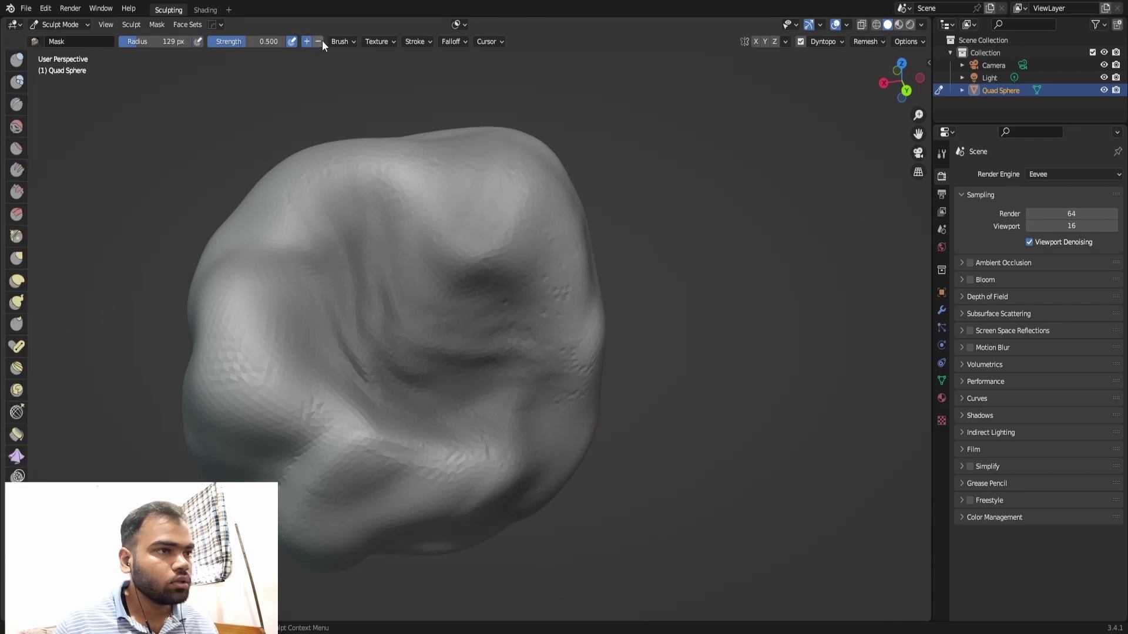
pyautogui.moveTo(359, 264)
pyautogui.mouseDown()
pyautogui.moveTo(329, 350)
pyautogui.moveTo(540, 427)
pyautogui.mouseUp()
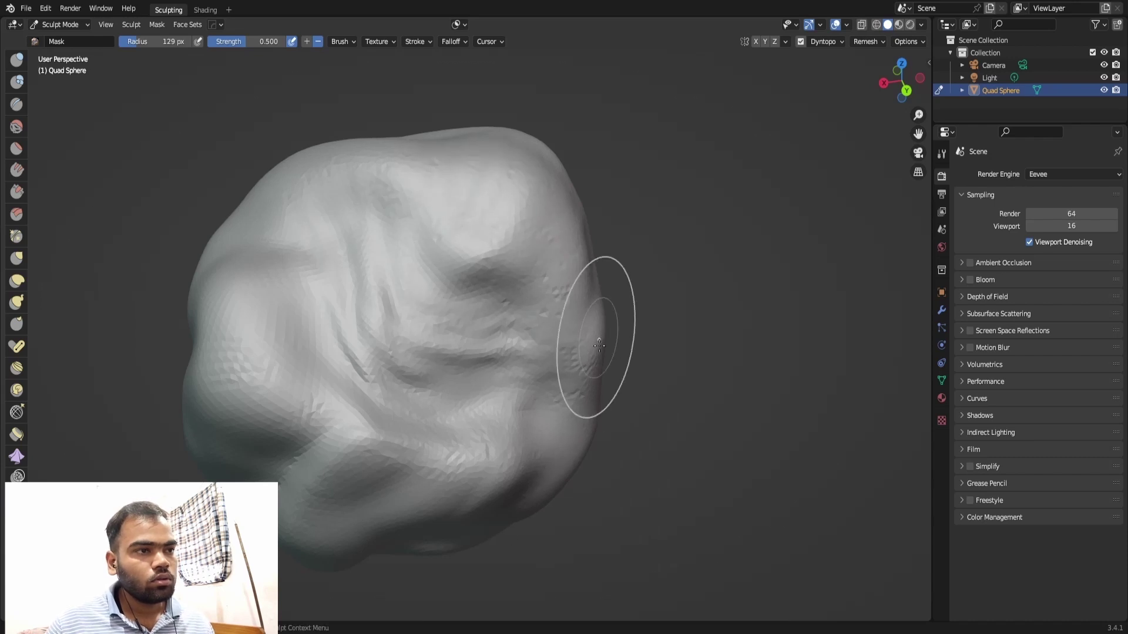
pyautogui.moveTo(592, 341); pyautogui.dragTo(618, 465, button='middle')
pyautogui.moveTo(618, 465); pyautogui.dragTo(330, 297)
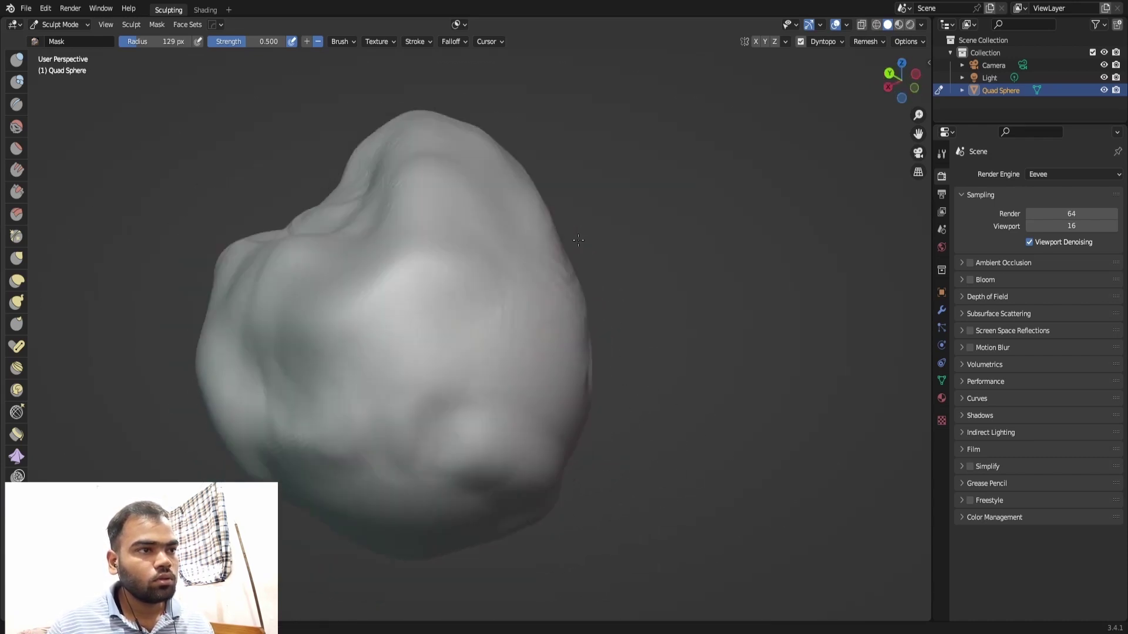
# Mask the central surface, clear it with Alt+M, and raise mask strength to 0.826.
pyautogui.moveTo(410, 394); pyautogui.dragTo(390, 320, button='middle')
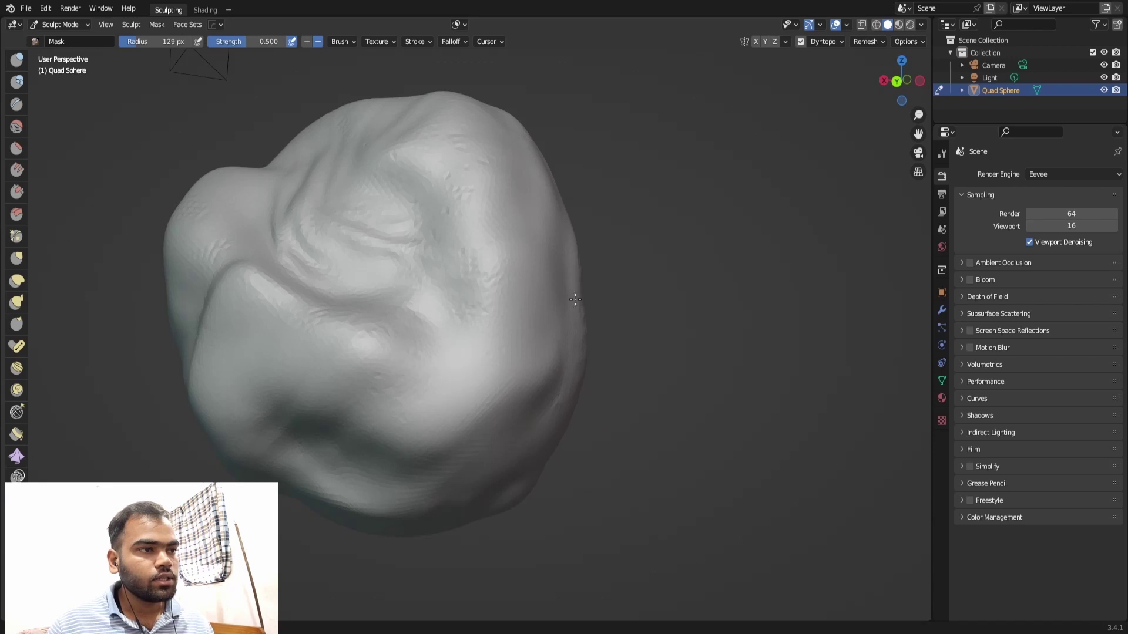
pyautogui.moveTo(629, 231)
pyautogui.mouseDown(button='middle')
pyautogui.moveTo(687, 302)
pyautogui.moveTo(654, 295)
pyautogui.moveTo(669, 272)
pyautogui.mouseUp(button='middle')
pyautogui.moveTo(663, 277); pyautogui.dragTo(723, 259, button='middle')
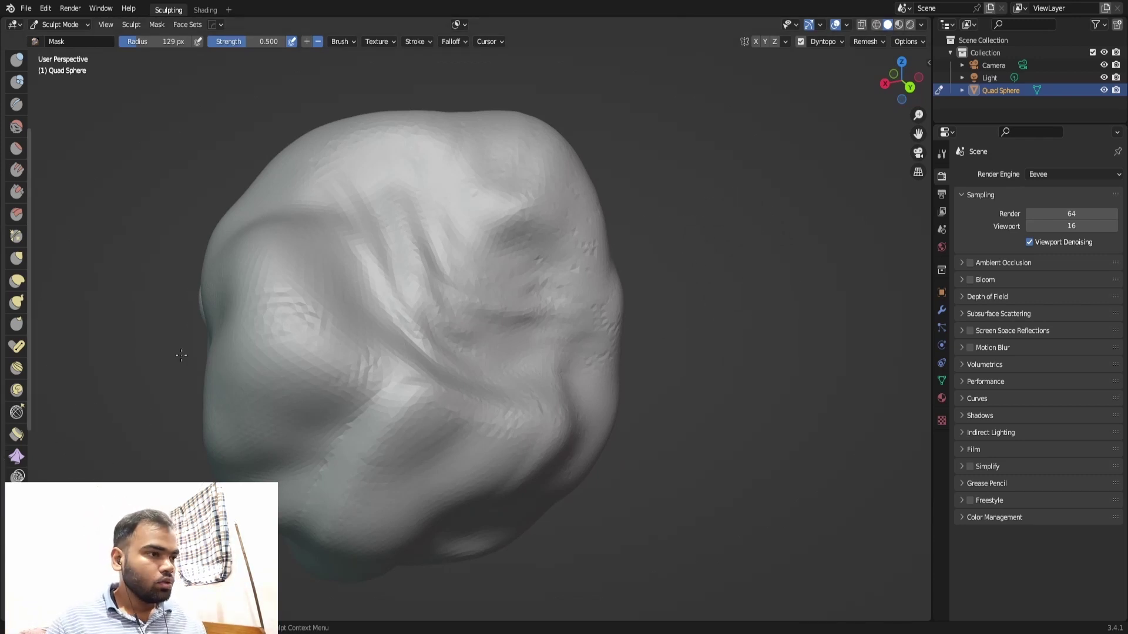
pyautogui.moveTo(539, 252)
pyautogui.mouseDown(button='middle')
pyautogui.moveTo(575, 219)
pyautogui.moveTo(566, 226)
pyautogui.mouseUp(button='middle')
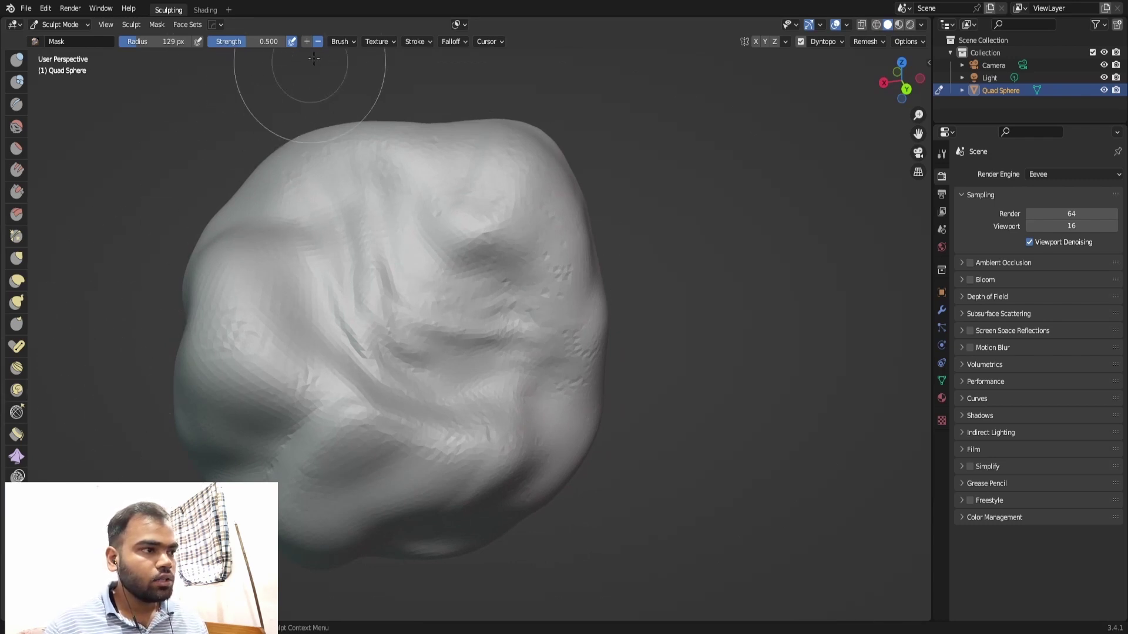
pyautogui.moveTo(378, 288)
pyautogui.mouseDown()
pyautogui.moveTo(426, 267)
pyautogui.moveTo(365, 324)
pyautogui.mouseUp()
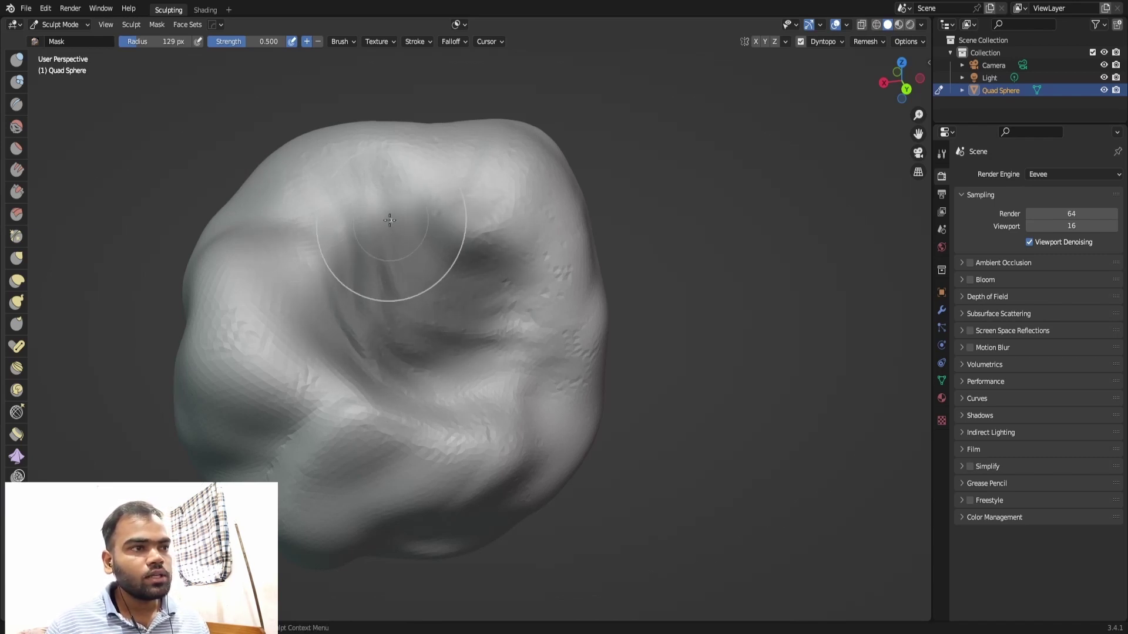
pyautogui.hotkey('alt', 'm')
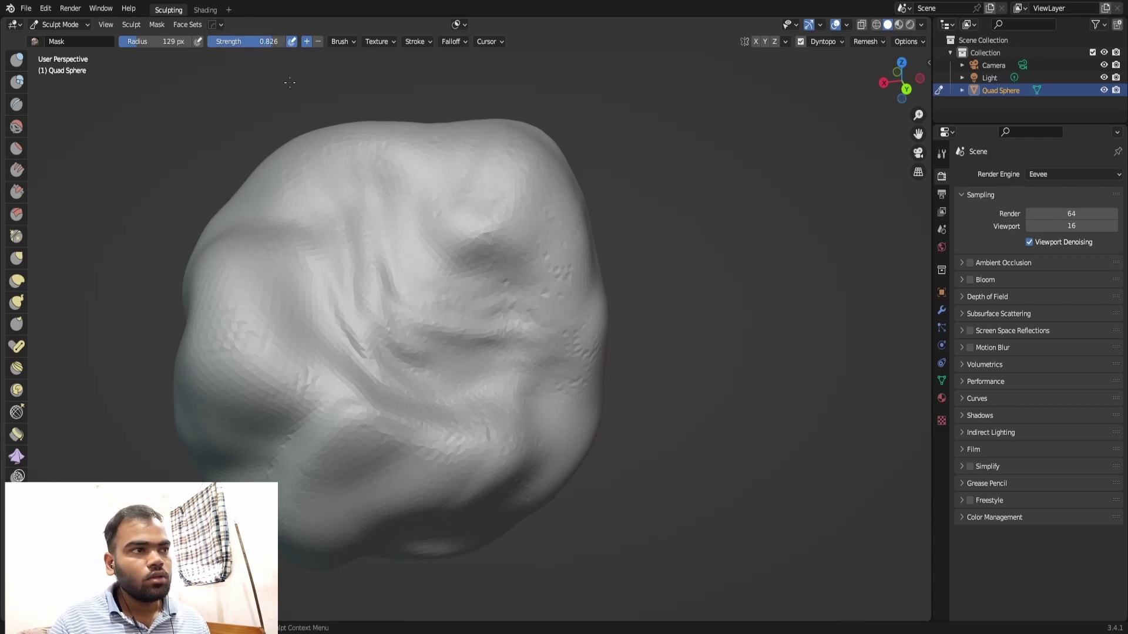
# Restart the mask and paint a full-strength mask over the central cavity and its right side.
pyautogui.moveTo(377, 262); pyautogui.dragTo(453, 280)
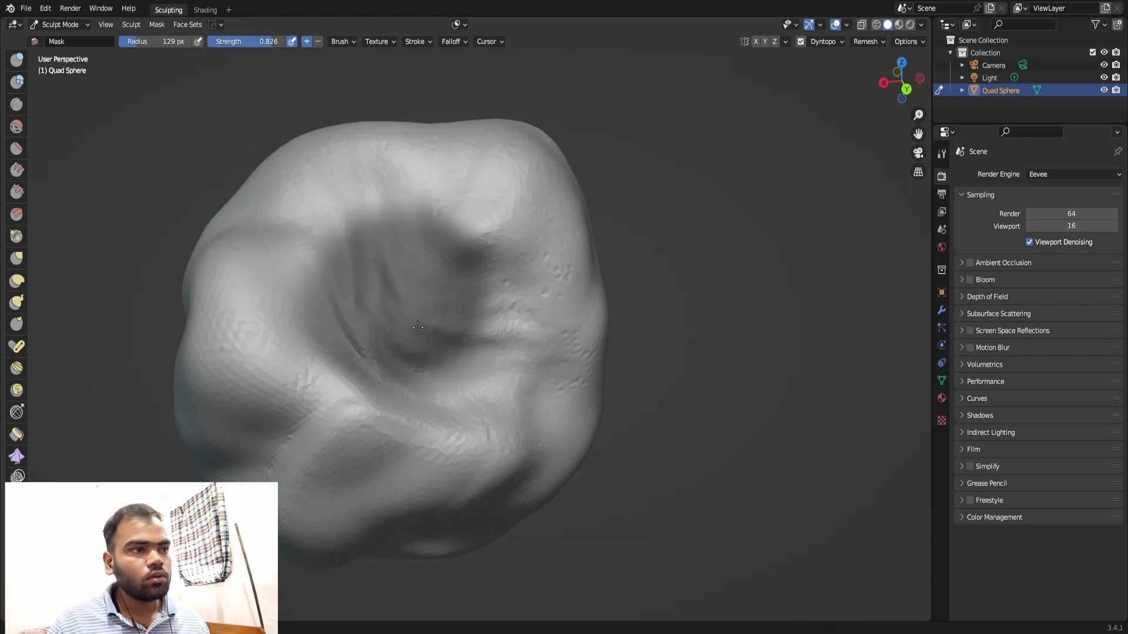
pyautogui.hotkey('alt', 'm')
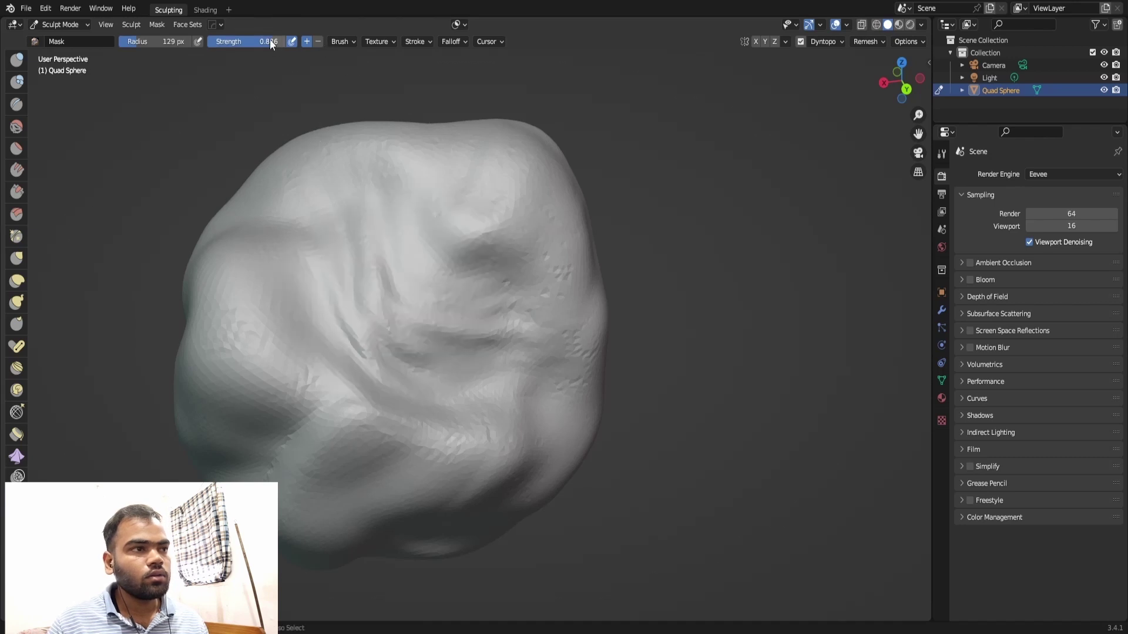
pyautogui.moveTo(394, 294)
pyautogui.mouseDown()
pyautogui.moveTo(312, 328)
pyautogui.moveTo(378, 267)
pyautogui.mouseUp()
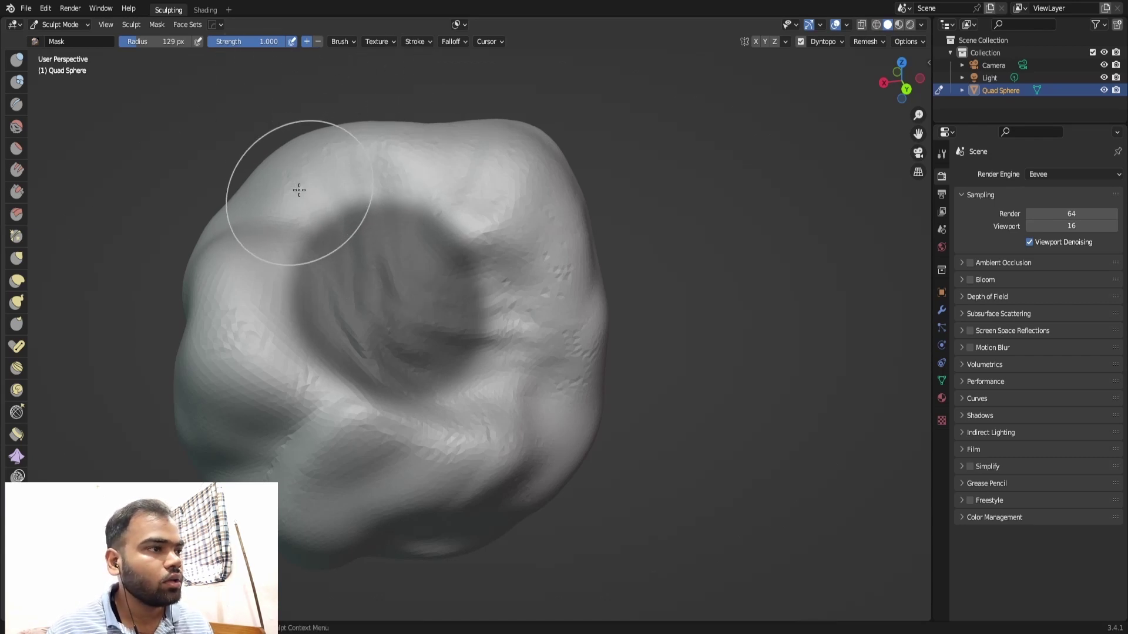
pyautogui.moveTo(390, 302); pyautogui.dragTo(405, 313)
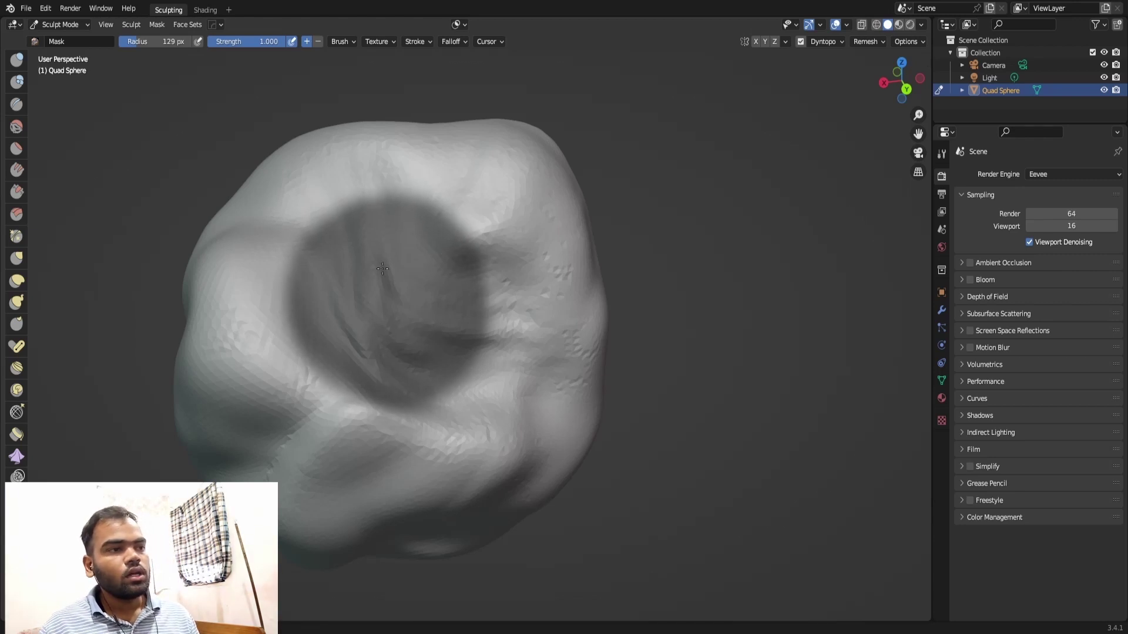
pyautogui.moveTo(410, 252); pyautogui.dragTo(398, 277)
# Refine the cavity mask, invert it so only the cavity is free, and choose Inflate/Deflate.
pyautogui.moveTo(536, 189)
pyautogui.mouseDown(button='middle')
pyautogui.moveTo(513, 270)
pyautogui.moveTo(584, 297)
pyautogui.mouseUp(button='middle')
pyautogui.moveTo(476, 323); pyautogui.dragTo(445, 244, button='middle')
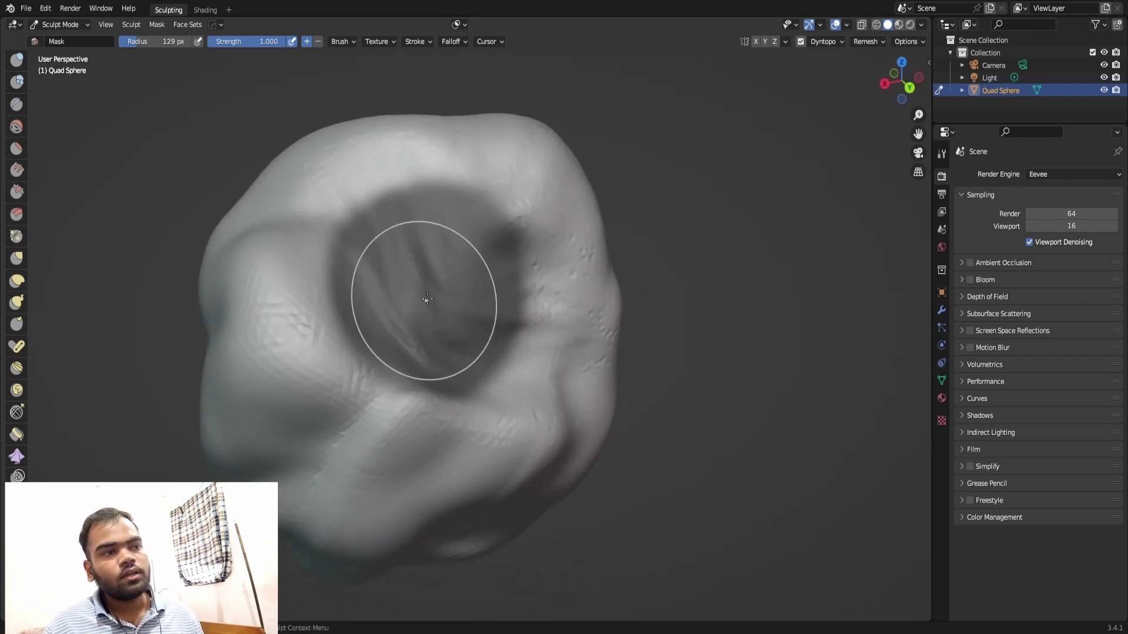
pyautogui.moveTo(427, 291); pyautogui.dragTo(423, 264)
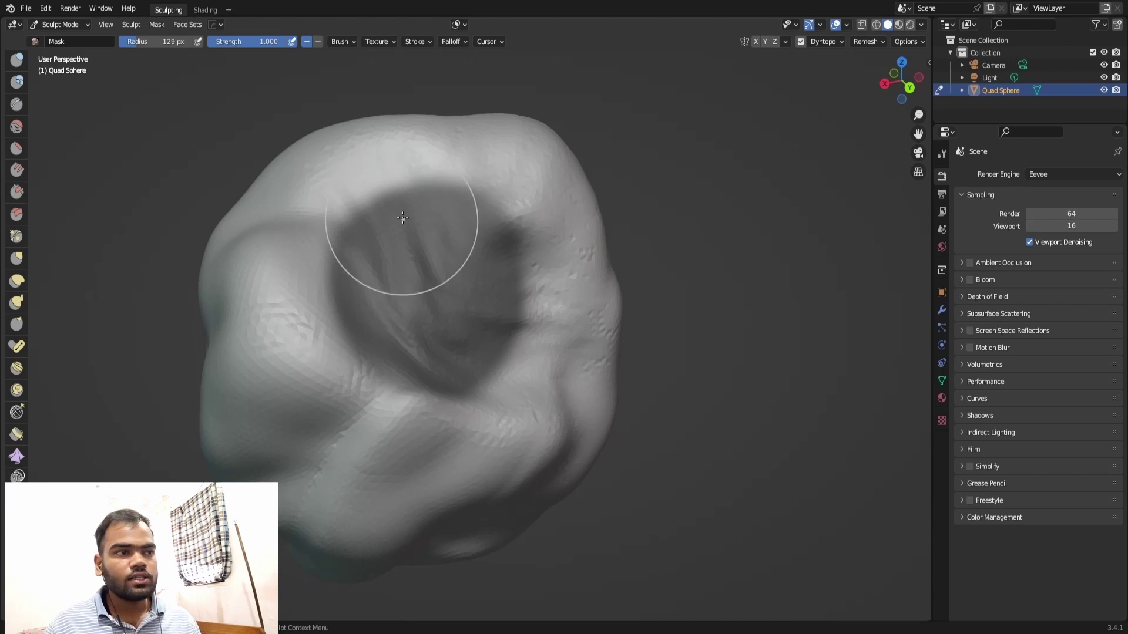
pyautogui.hotkey('ctrl', 'i')
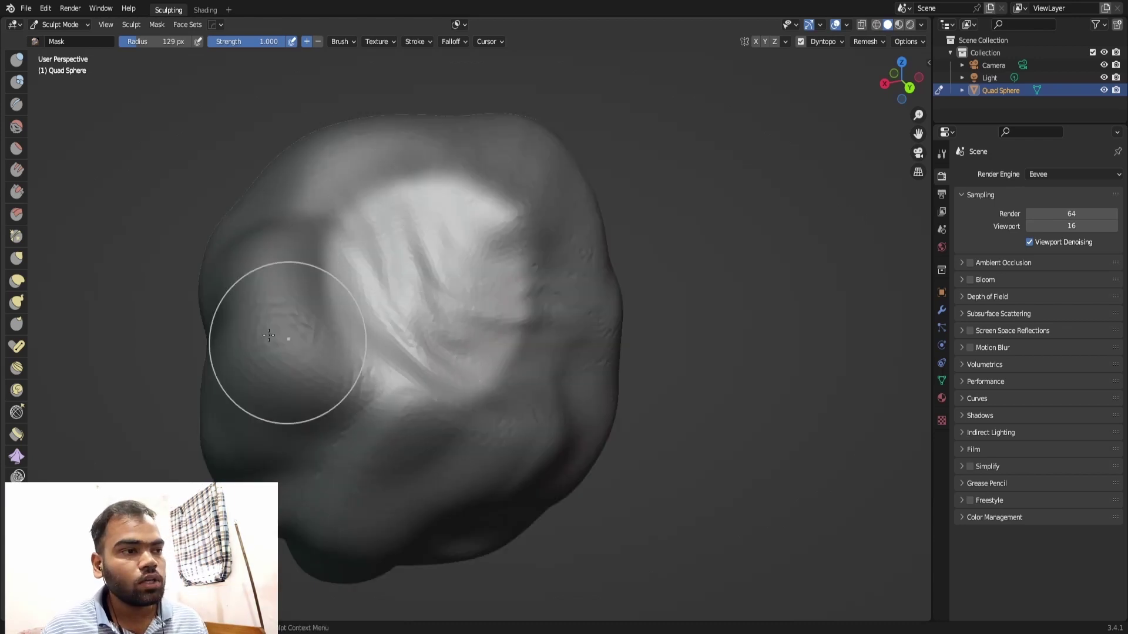
pyautogui.moveTo(479, 290)
pyautogui.mouseDown(button='middle')
pyautogui.moveTo(453, 327)
pyautogui.moveTo(363, 286)
pyautogui.mouseUp(button='middle')
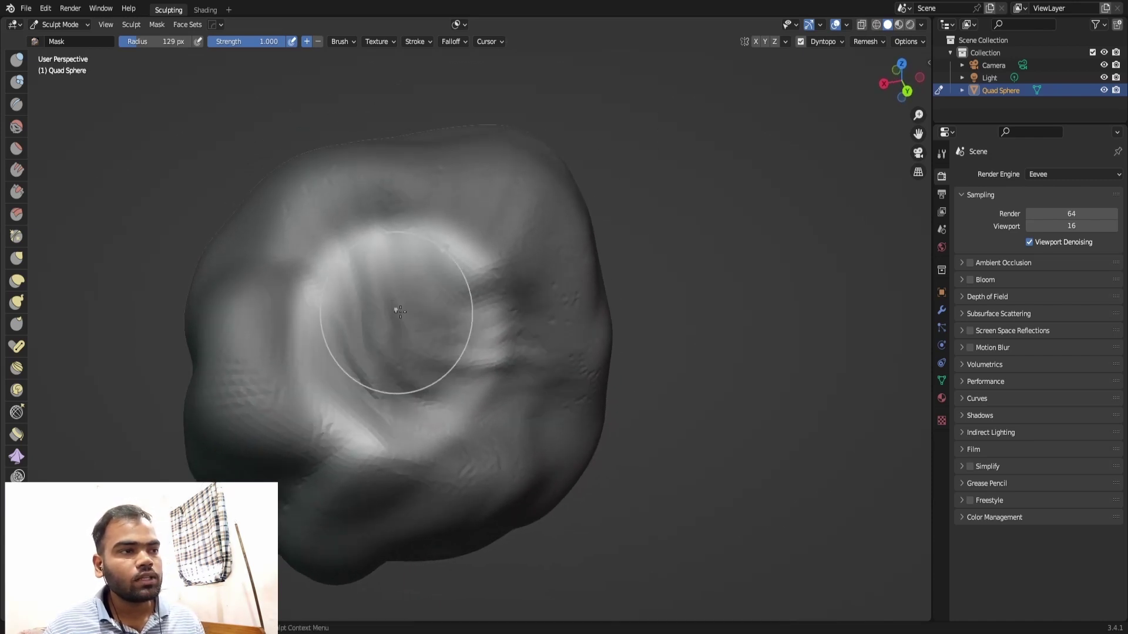
pyautogui.click(17, 60)
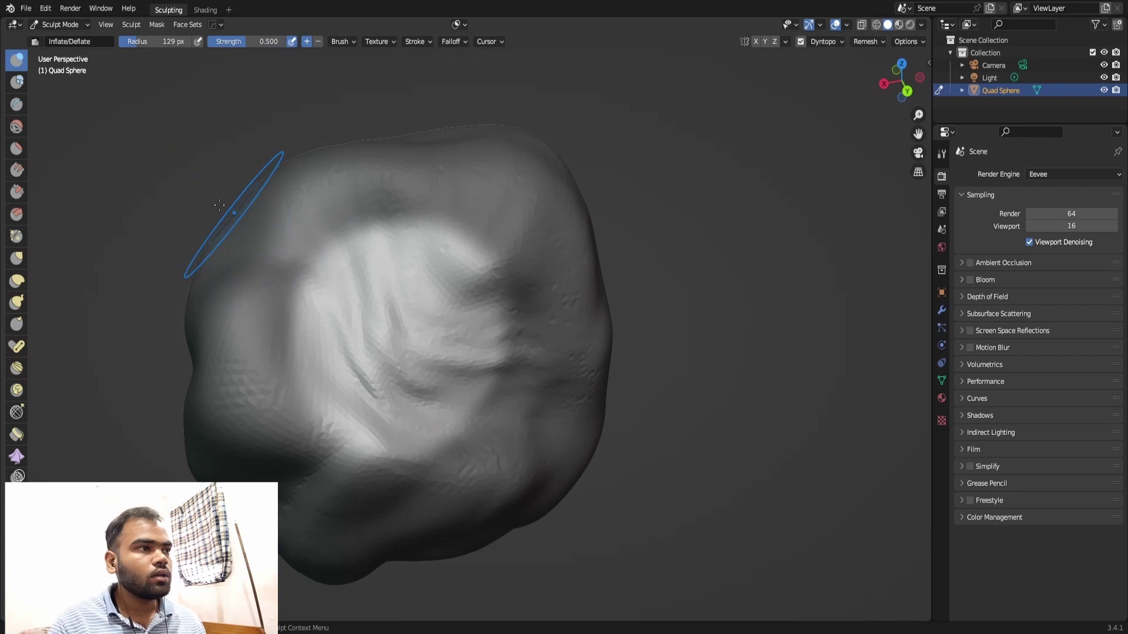
# Carve creases into the head's centre with the Crease brush and flatten the central dome.
pyautogui.click(17, 104)
pyautogui.moveTo(314, 277)
pyautogui.mouseDown()
pyautogui.moveTo(442, 314)
pyautogui.moveTo(322, 349)
pyautogui.moveTo(364, 294)
pyautogui.moveTo(406, 375)
pyautogui.moveTo(411, 264)
pyautogui.moveTo(382, 161)
pyautogui.moveTo(433, 373)
pyautogui.moveTo(402, 415)
pyautogui.moveTo(345, 416)
pyautogui.mouseUp()
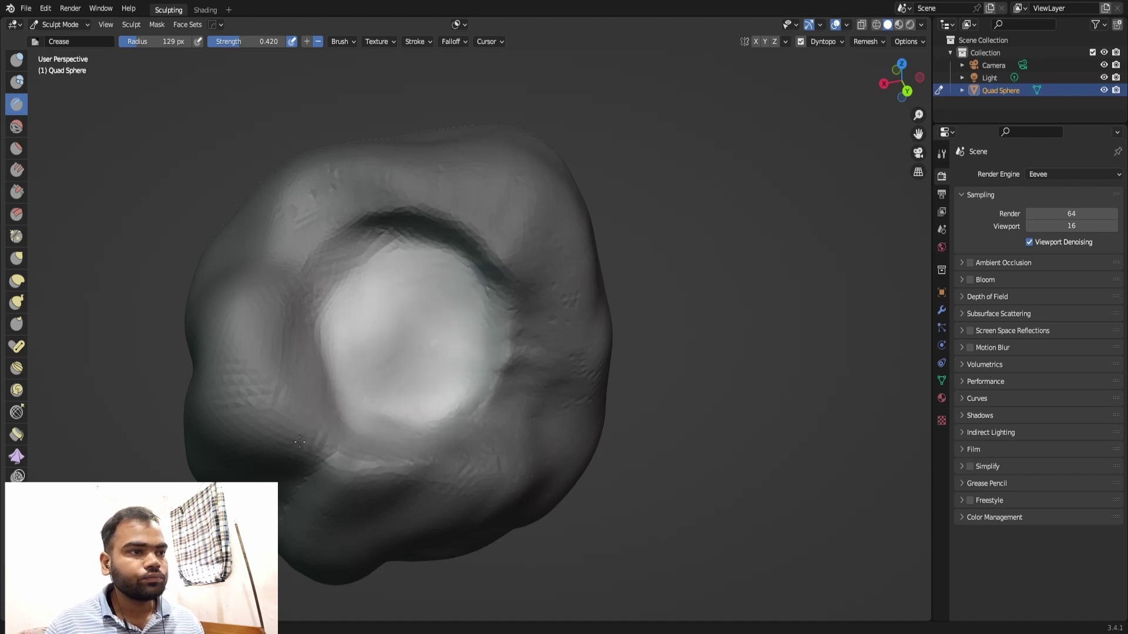
pyautogui.moveTo(343, 379)
pyautogui.mouseDown()
pyautogui.moveTo(303, 376)
pyautogui.moveTo(320, 268)
pyautogui.moveTo(291, 334)
pyautogui.mouseUp()
pyautogui.moveTo(404, 295)
pyautogui.mouseDown()
pyautogui.moveTo(421, 277)
pyautogui.moveTo(439, 323)
pyautogui.moveTo(371, 361)
pyautogui.mouseUp()
# Orbit around the sculpt to inspect the creased crater from several sides.
pyautogui.moveTo(370, 361); pyautogui.dragTo(431, 294, button='middle')
pyautogui.moveTo(292, 320)
pyautogui.mouseDown(button='middle')
pyautogui.moveTo(423, 298)
pyautogui.moveTo(466, 328)
pyautogui.mouseUp(button='middle')
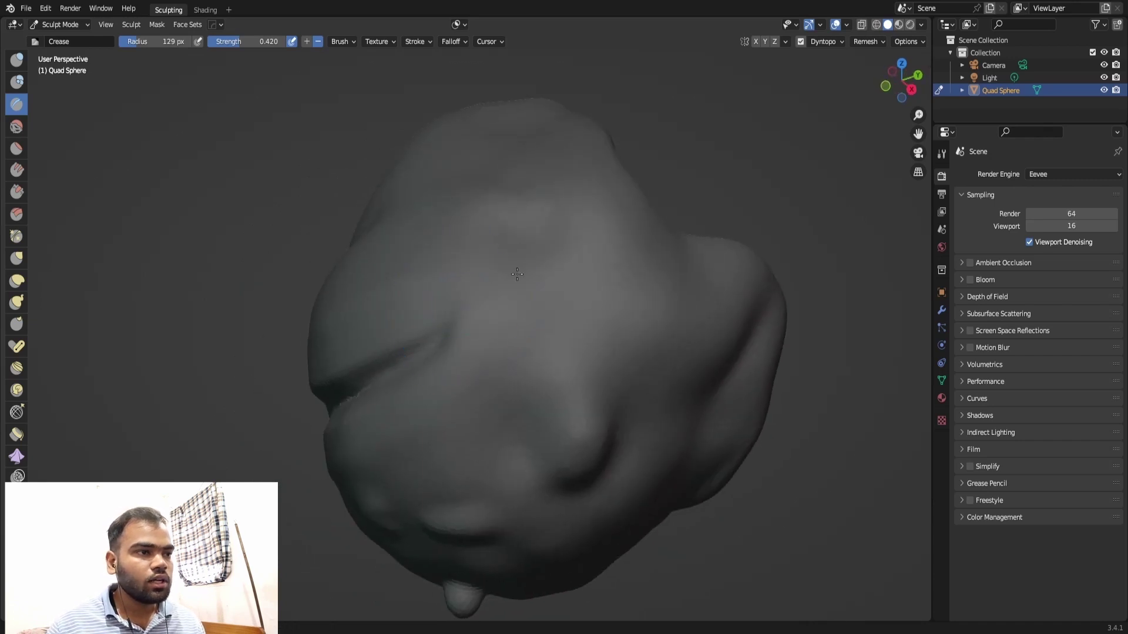
pyautogui.moveTo(499, 285); pyautogui.dragTo(555, 300, button='middle')
pyautogui.moveTo(464, 274); pyautogui.dragTo(550, 289, button='middle')
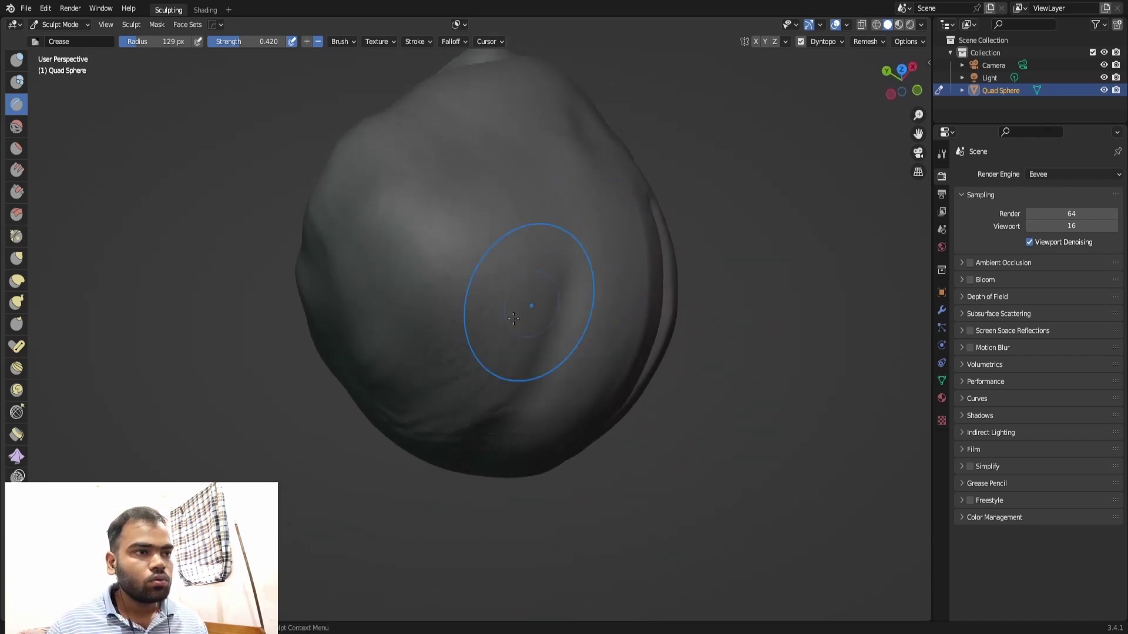
pyautogui.moveTo(484, 297)
pyautogui.mouseDown(button='middle')
pyautogui.moveTo(535, 213)
pyautogui.moveTo(585, 260)
pyautogui.moveTo(447, 367)
pyautogui.mouseUp(button='middle')
pyautogui.moveTo(533, 286); pyautogui.dragTo(486, 273, button='middle')
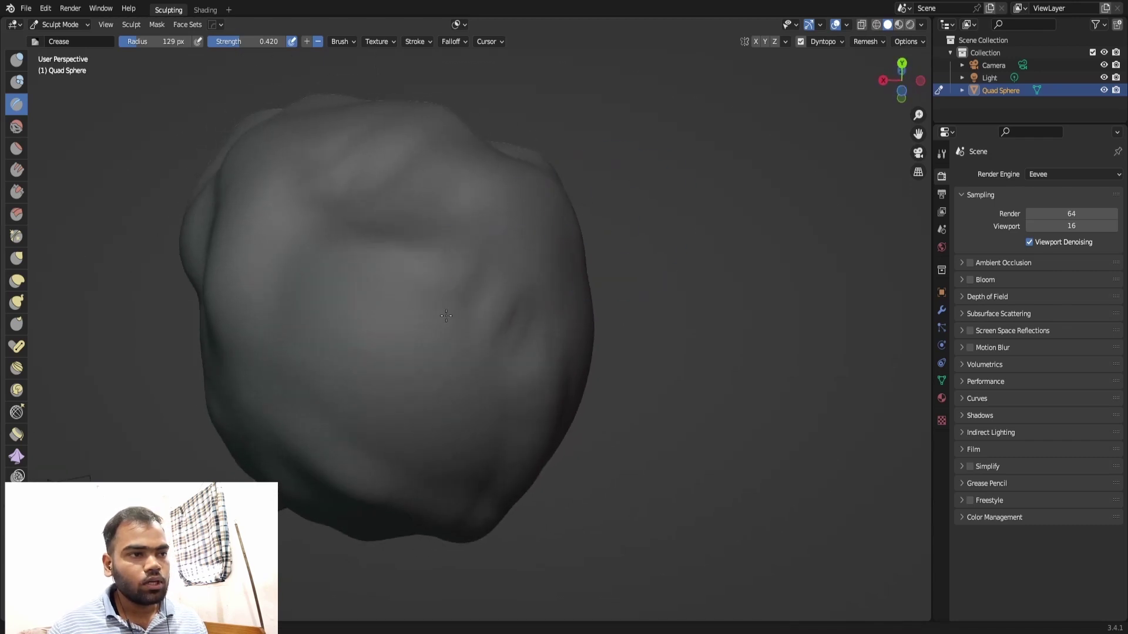
pyautogui.moveTo(494, 341)
pyautogui.mouseDown(button='middle')
pyautogui.moveTo(440, 264)
pyautogui.moveTo(353, 411)
pyautogui.mouseUp(button='middle')
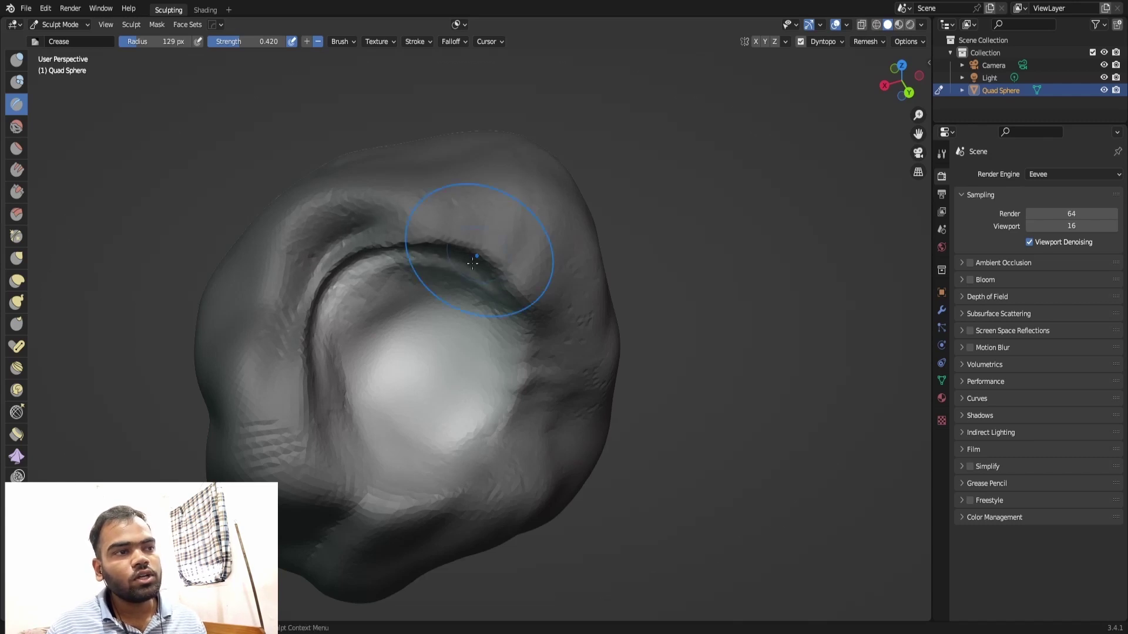
# Crease and smooth the crater's left wall and rim, then face the crater forward.
pyautogui.moveTo(472, 263); pyautogui.dragTo(485, 190, button='middle')
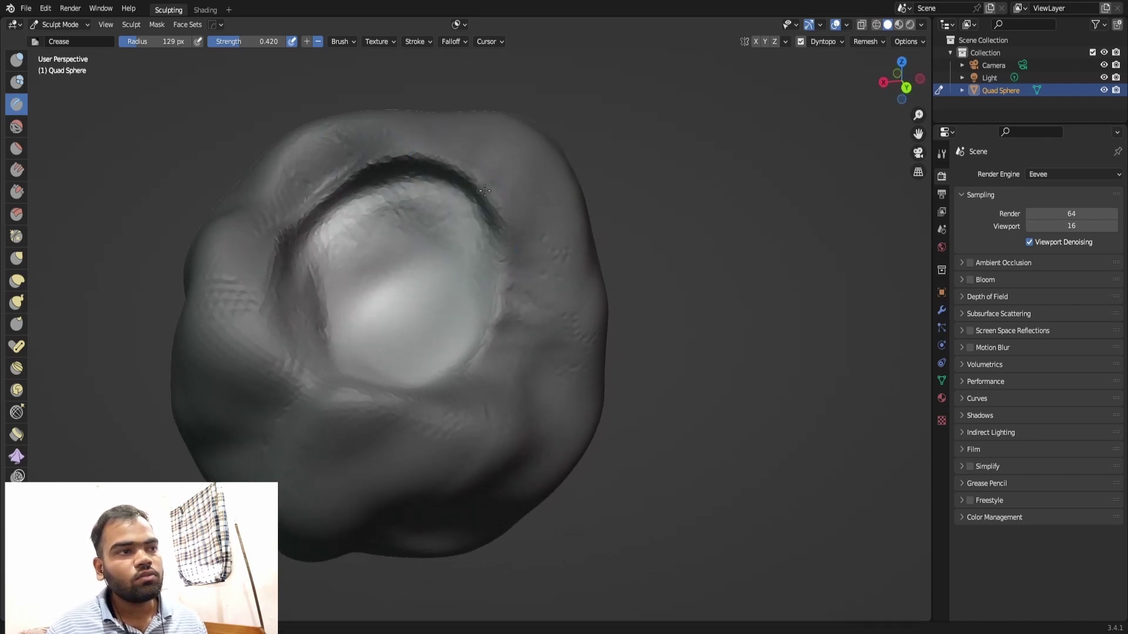
pyautogui.moveTo(488, 340)
pyautogui.mouseDown(button='middle')
pyautogui.moveTo(491, 365)
pyautogui.moveTo(510, 271)
pyautogui.moveTo(493, 335)
pyautogui.moveTo(371, 370)
pyautogui.mouseUp(button='middle')
pyautogui.moveTo(371, 370)
pyautogui.keyDown('shift'); pyautogui.mouseDown()
pyautogui.moveTo(329, 265)
pyautogui.moveTo(341, 235)
pyautogui.moveTo(488, 291)
pyautogui.mouseUp(); pyautogui.keyUp('shift')
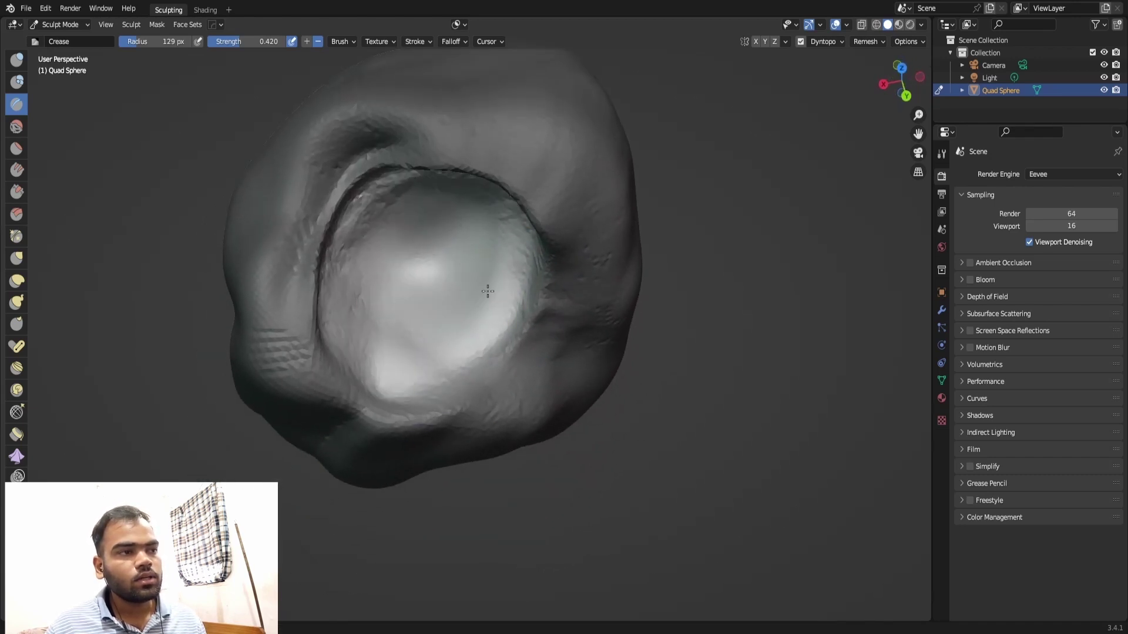
pyautogui.moveTo(487, 291); pyautogui.dragTo(496, 289, button='middle')
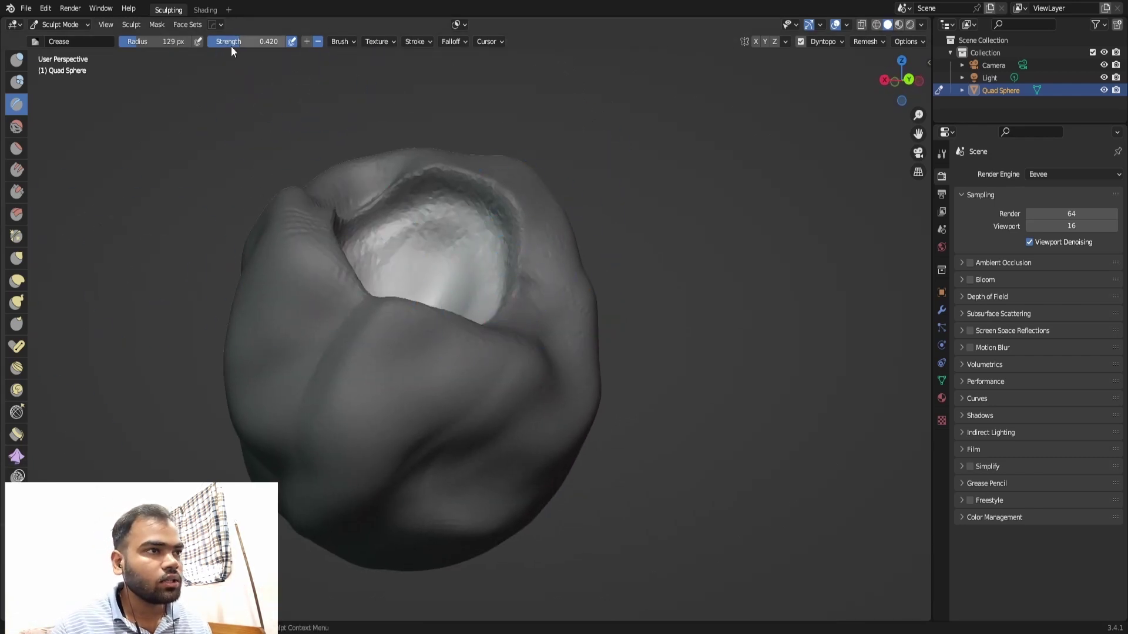
pyautogui.moveTo(479, 268); pyautogui.dragTo(378, 302, button='middle')
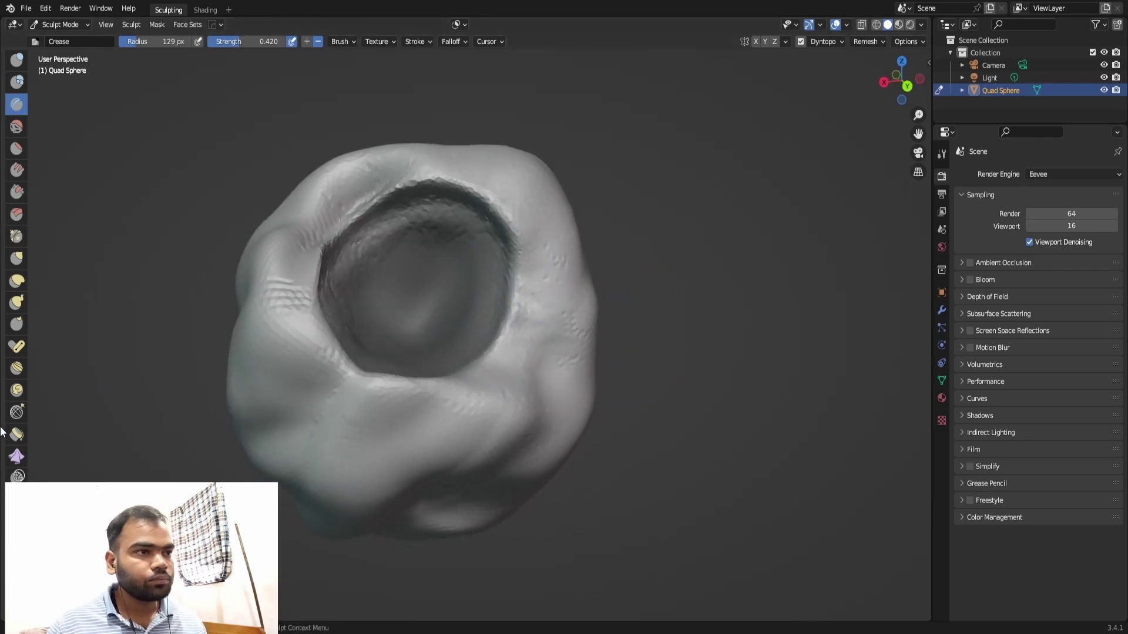
# Set the Mask brush to Subtract and paint the mask off the crater.
pyautogui.press('m')
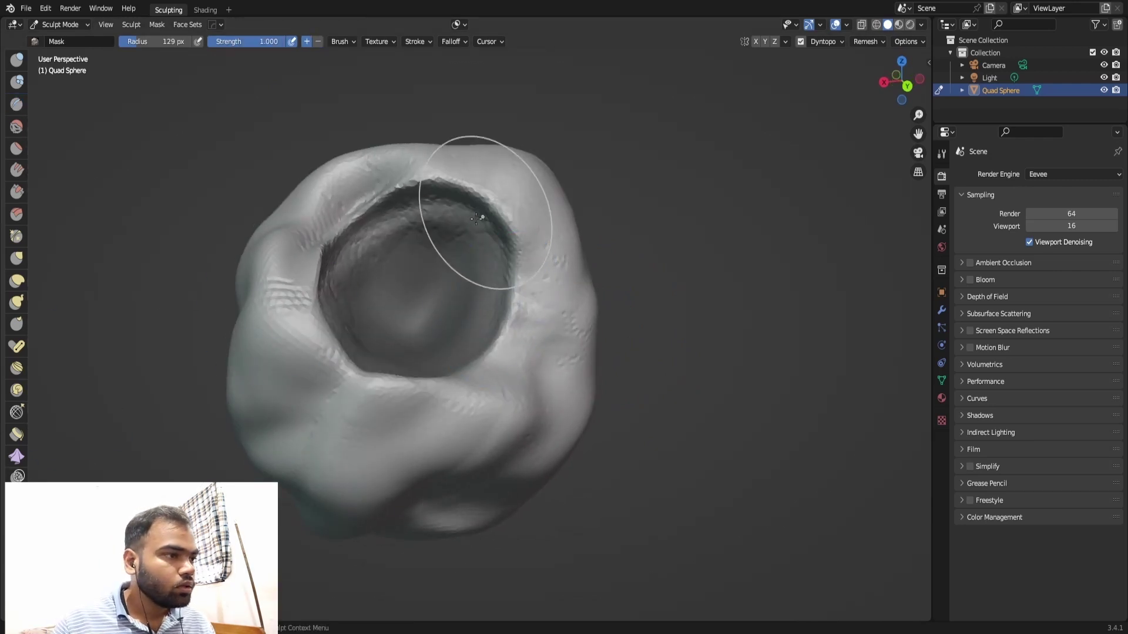
pyautogui.click(317, 41)
pyautogui.moveTo(415, 239)
pyautogui.mouseDown()
pyautogui.moveTo(392, 363)
pyautogui.moveTo(477, 323)
pyautogui.mouseUp()
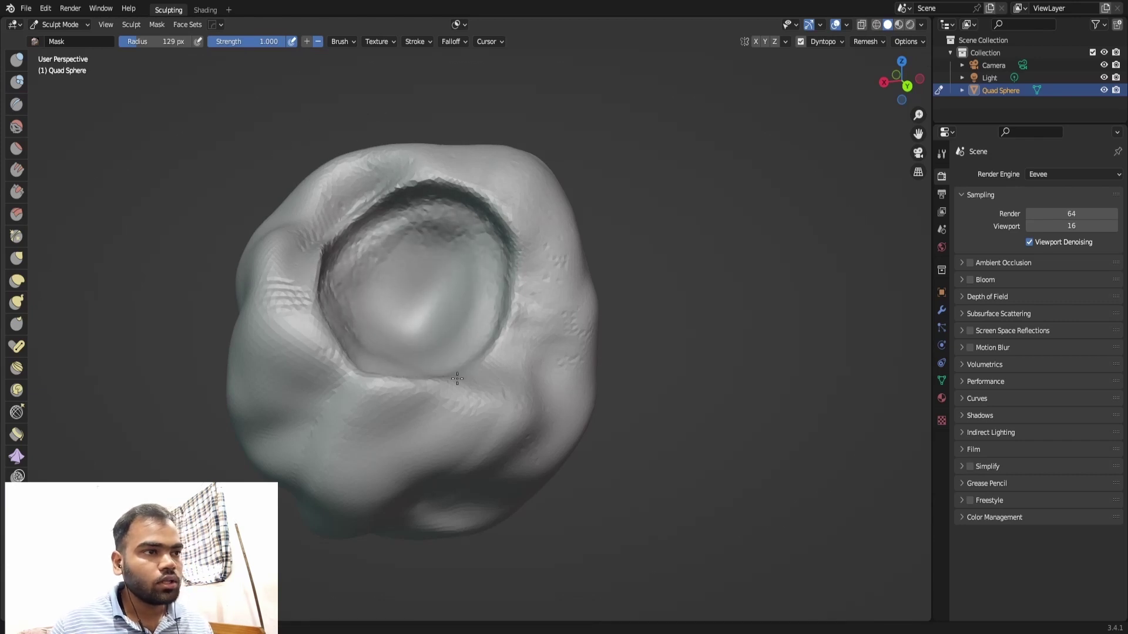
# Clear the remaining mask from the crater's central dome, then select Draw Face Sets.
pyautogui.moveTo(468, 225); pyautogui.dragTo(704, 251, button='middle')
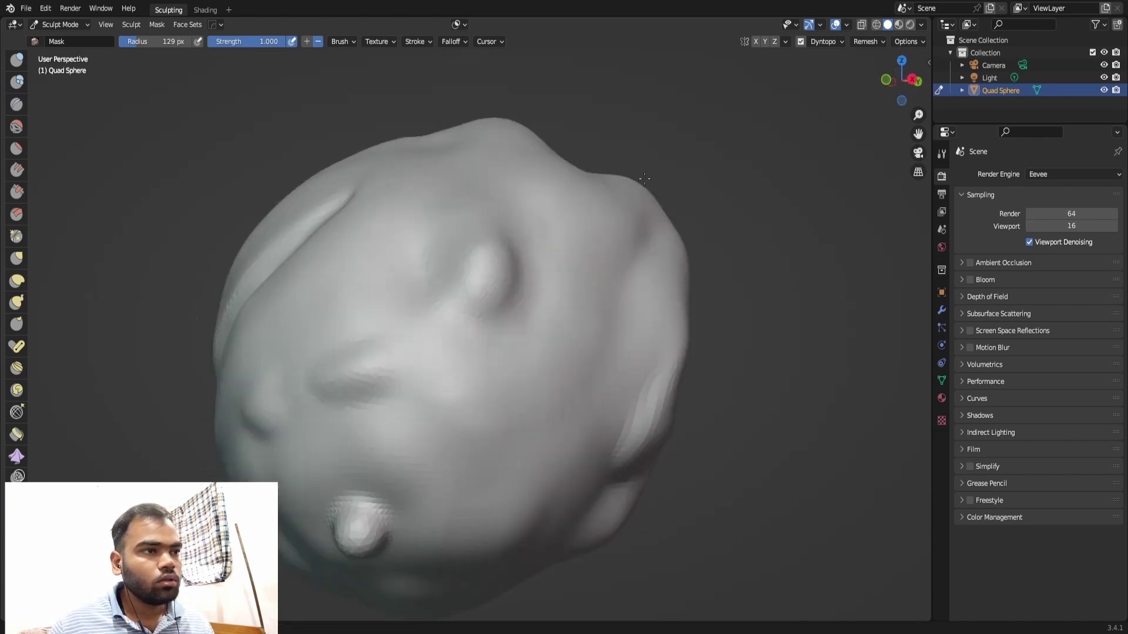
pyautogui.moveTo(617, 218); pyautogui.dragTo(537, 202, button='middle')
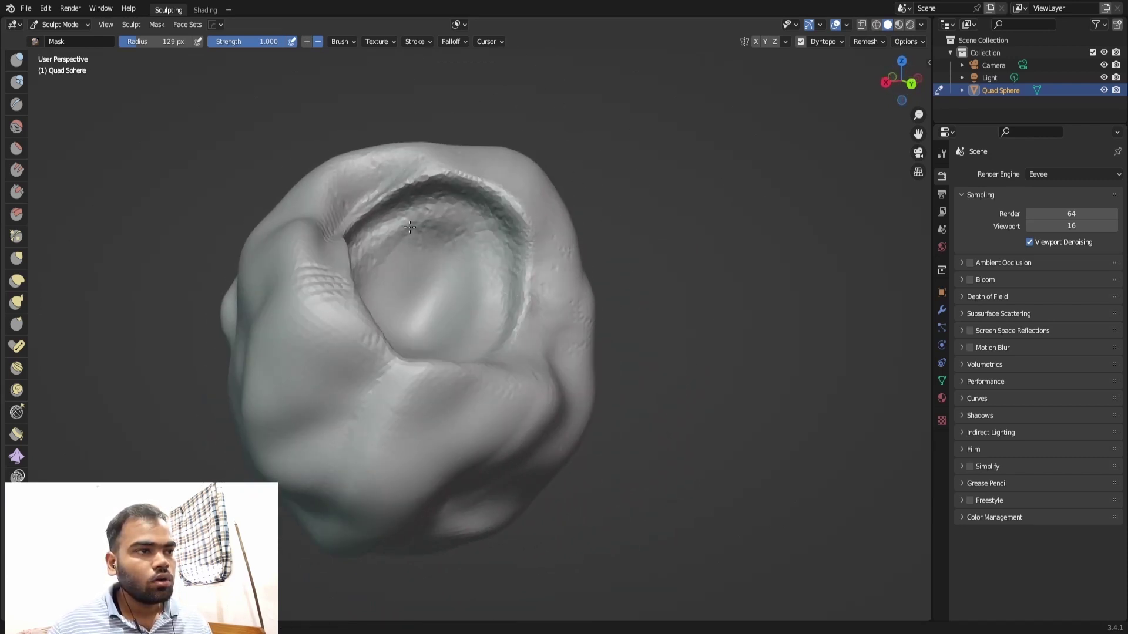
pyautogui.moveTo(573, 205); pyautogui.dragTo(536, 234, button='middle')
pyautogui.moveTo(441, 270)
pyautogui.mouseDown(button='middle')
pyautogui.moveTo(408, 315)
pyautogui.moveTo(379, 302)
pyautogui.mouseUp(button='middle')
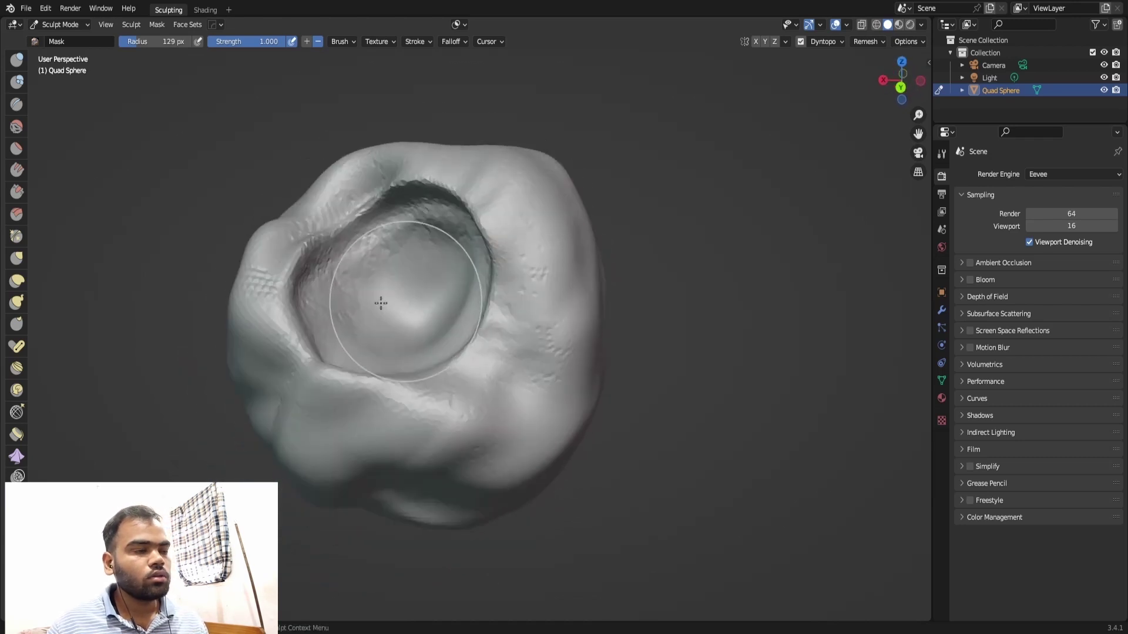
pyautogui.moveTo(392, 312); pyautogui.dragTo(390, 282)
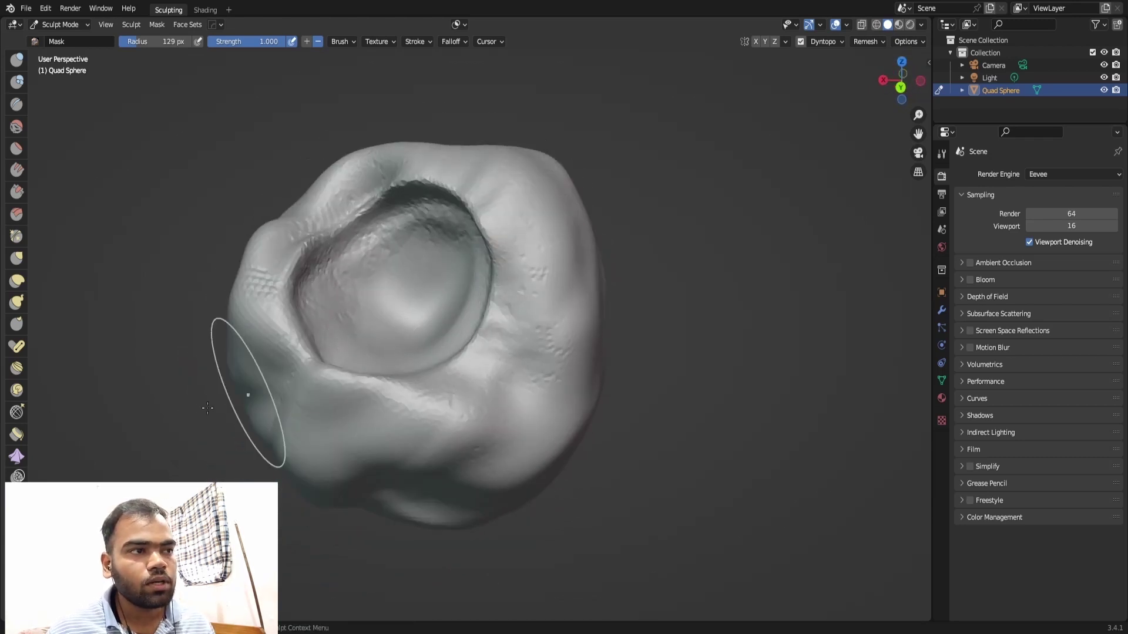
pyautogui.click(16, 258)
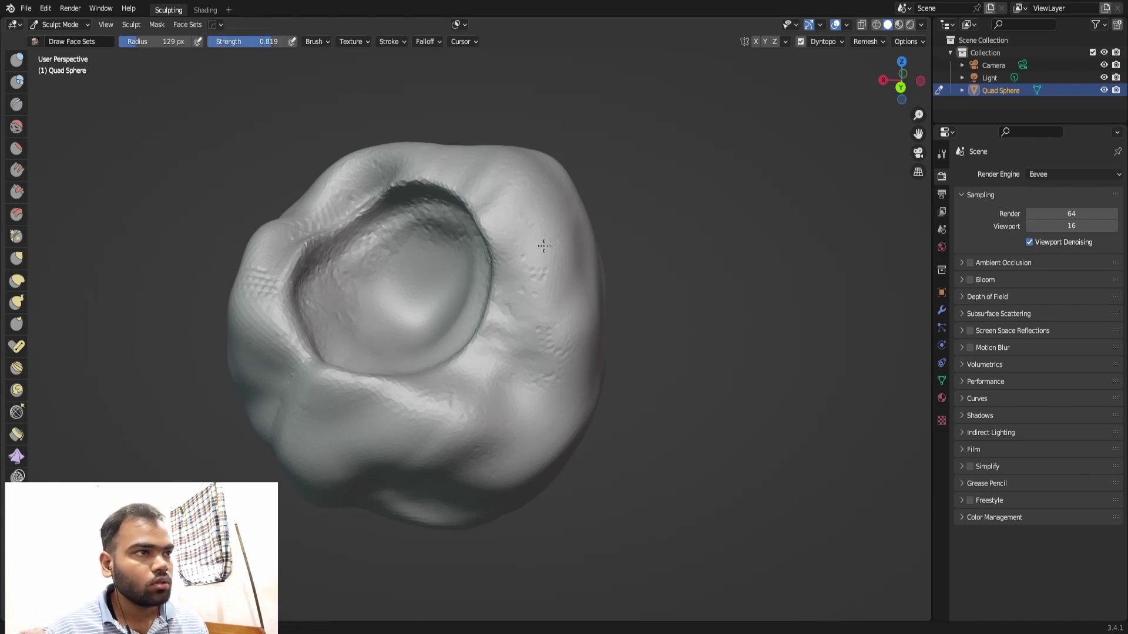
# Switch to the Multires Displacement Eraser brush, orbit to review the crater, and open the File menu.
pyautogui.moveTo(296, 73)
pyautogui.mouseDown(button='middle')
pyautogui.moveTo(433, 325)
pyautogui.moveTo(413, 403)
pyautogui.moveTo(422, 369)
pyautogui.mouseUp(button='middle')
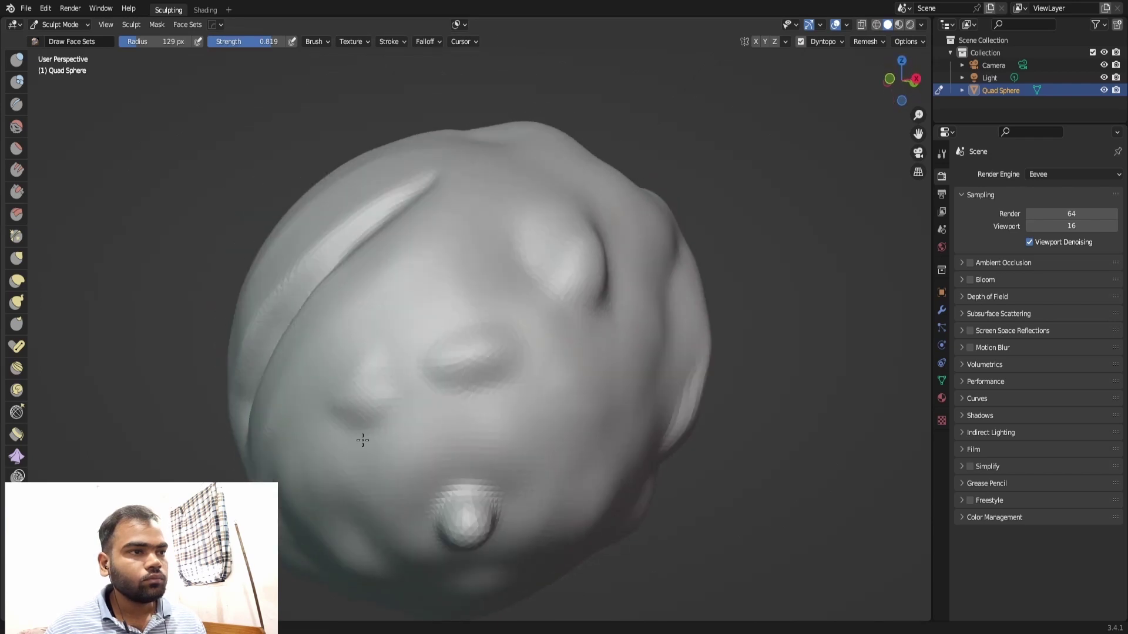
pyautogui.click(17, 498)
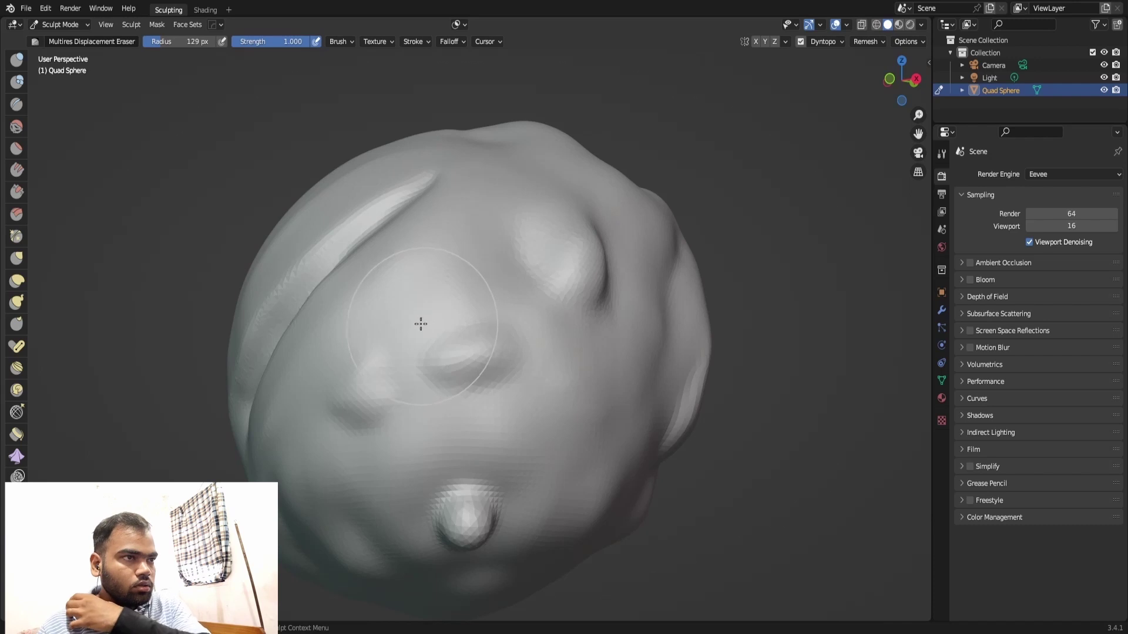
pyautogui.moveTo(453, 338)
pyautogui.mouseDown(button='middle')
pyautogui.moveTo(488, 219)
pyautogui.moveTo(424, 271)
pyautogui.mouseUp(button='middle')
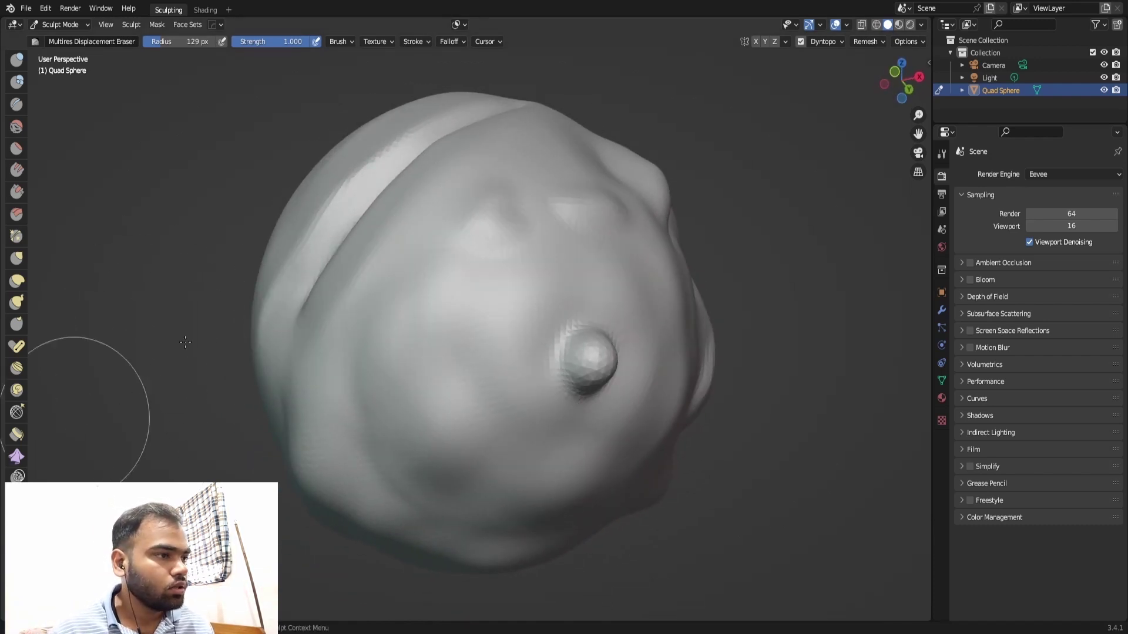
pyautogui.moveTo(103, 404); pyautogui.dragTo(462, 238, button='middle')
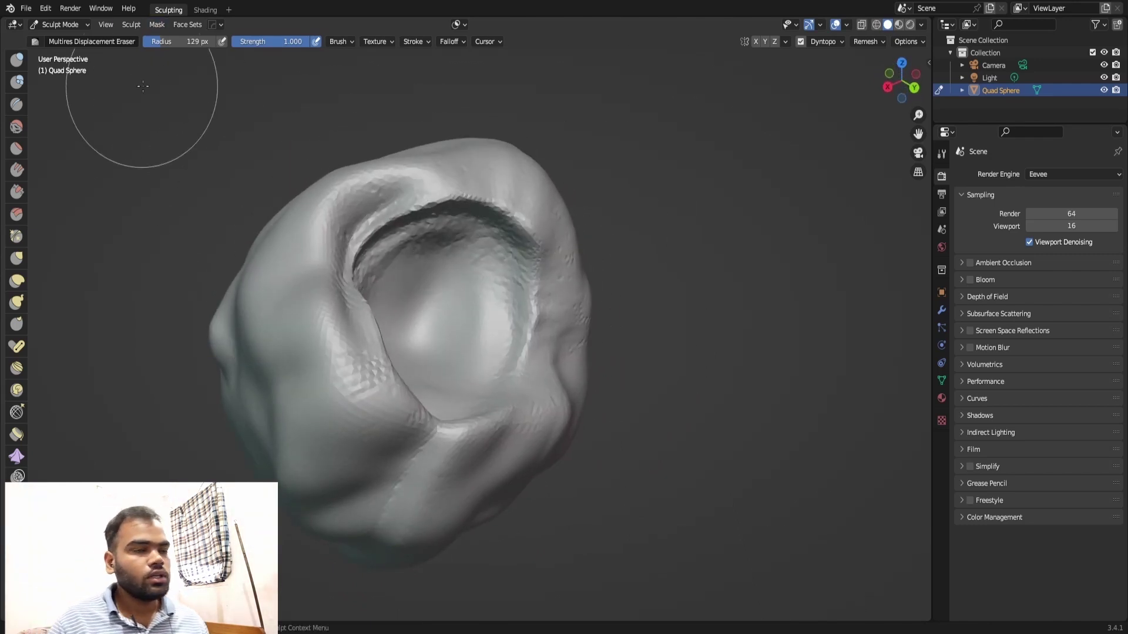
pyautogui.click(26, 8)
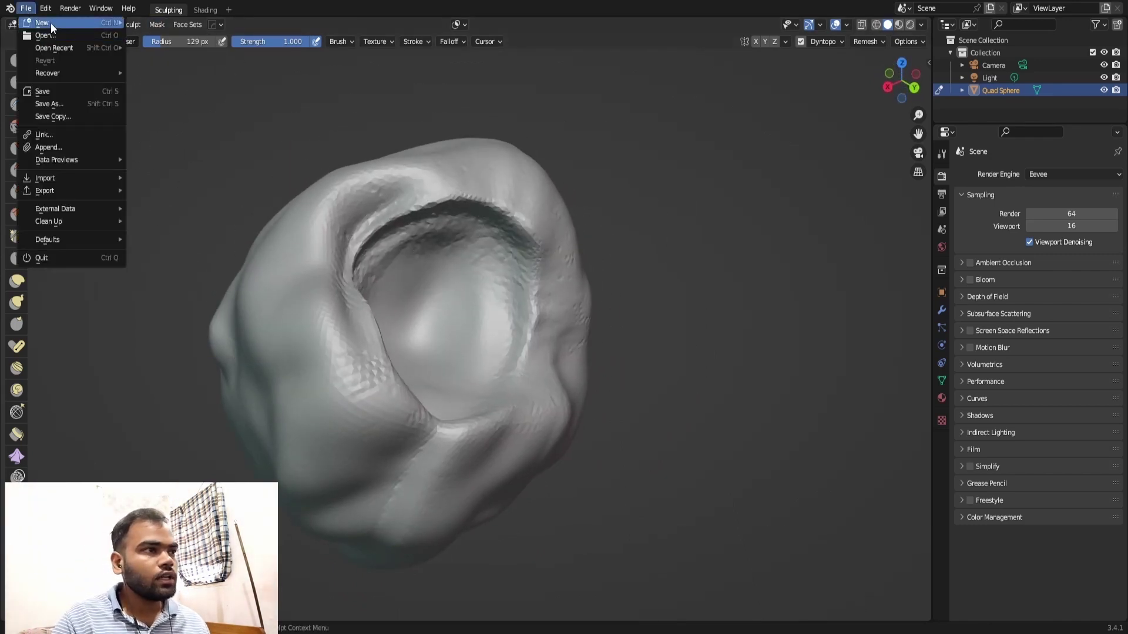
# Start a new Sculpting file, discarding the unsaved crater sculpt.
pyautogui.moveTo(42, 22)
pyautogui.click(138, 47)
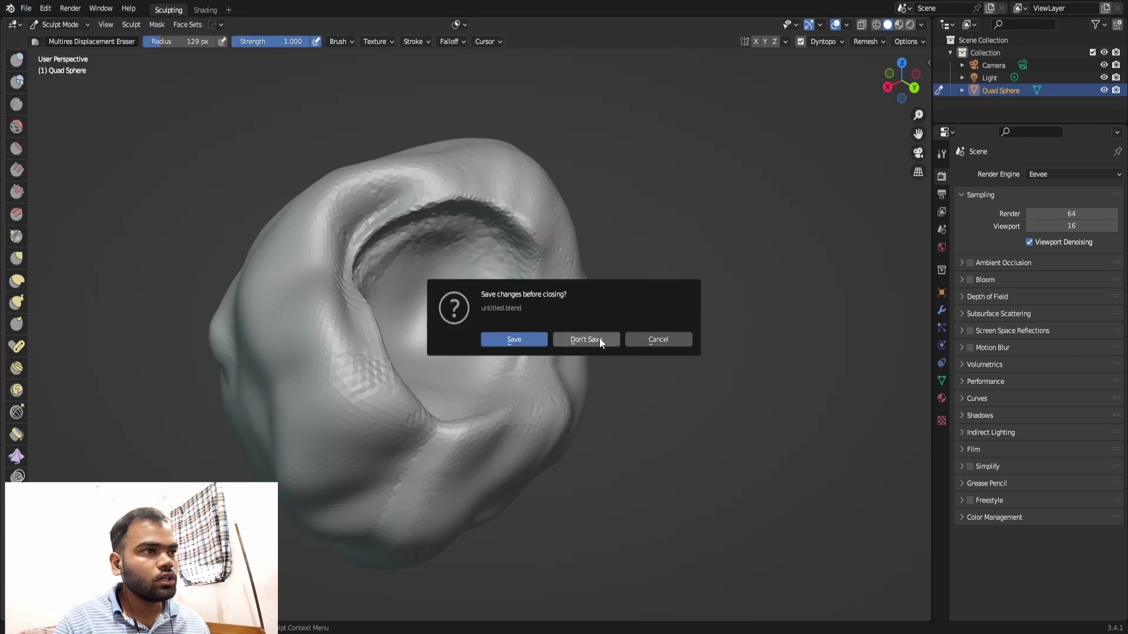
pyautogui.click(569, 340)
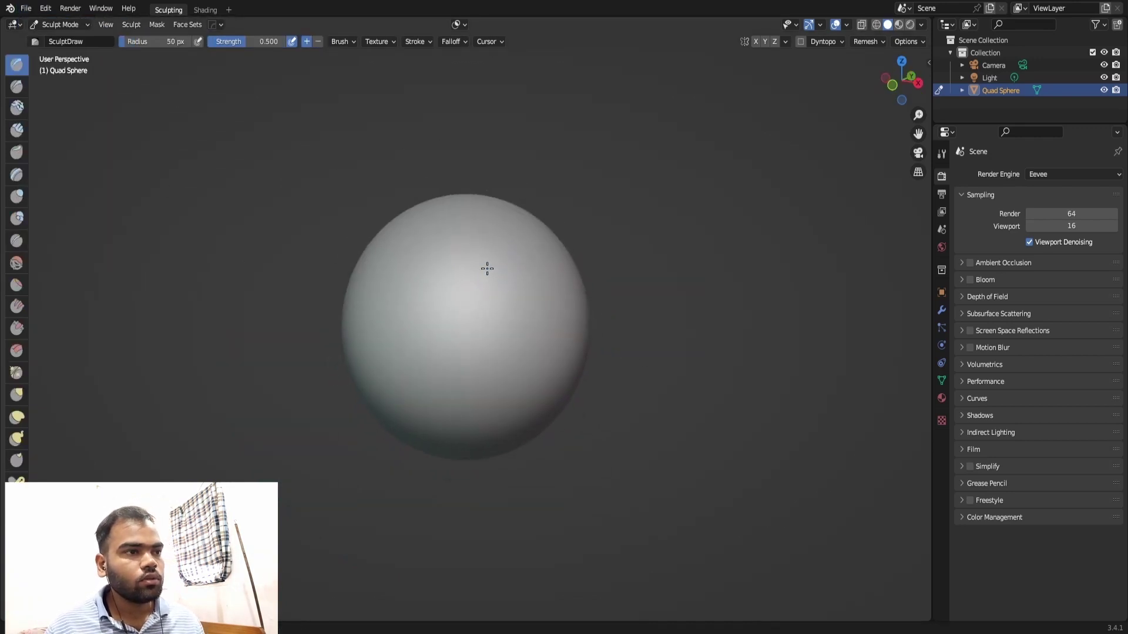
pyautogui.scroll(3, 500, 246)
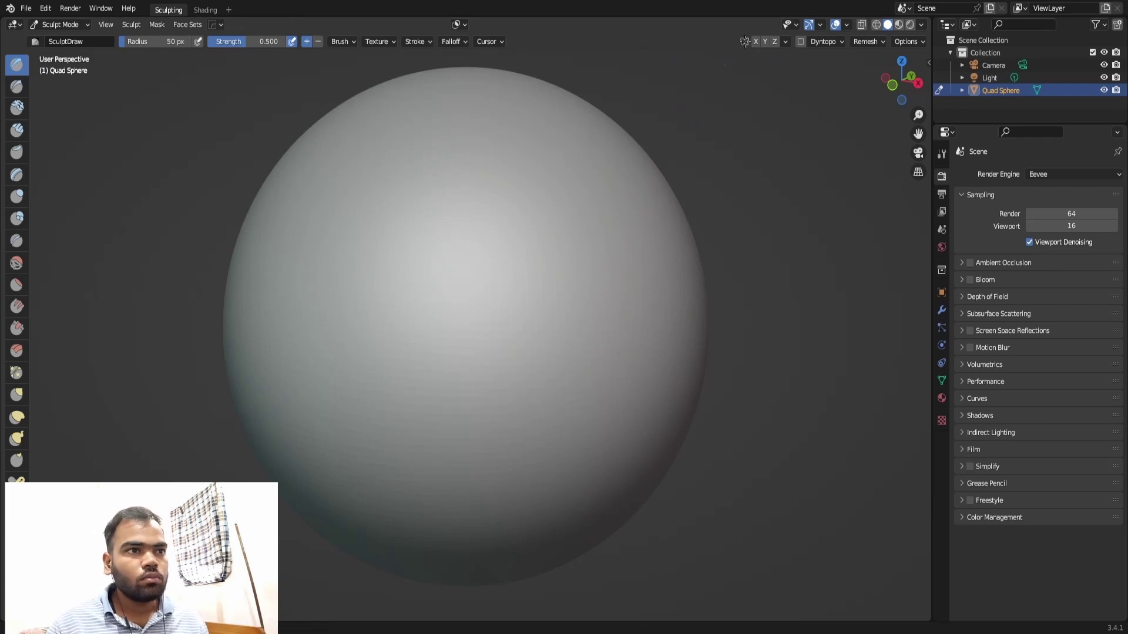
# Enable Y-axis mirroring, undo a test stroke, and switch to the Right orthographic view.
pyautogui.click(763, 44)
pyautogui.moveTo(493, 256)
pyautogui.mouseDown()
pyautogui.moveTo(500, 289)
pyautogui.moveTo(486, 323)
pyautogui.mouseUp()
pyautogui.hotkey('ctrl', 'z')
pyautogui.scroll(-5, 524, 283)
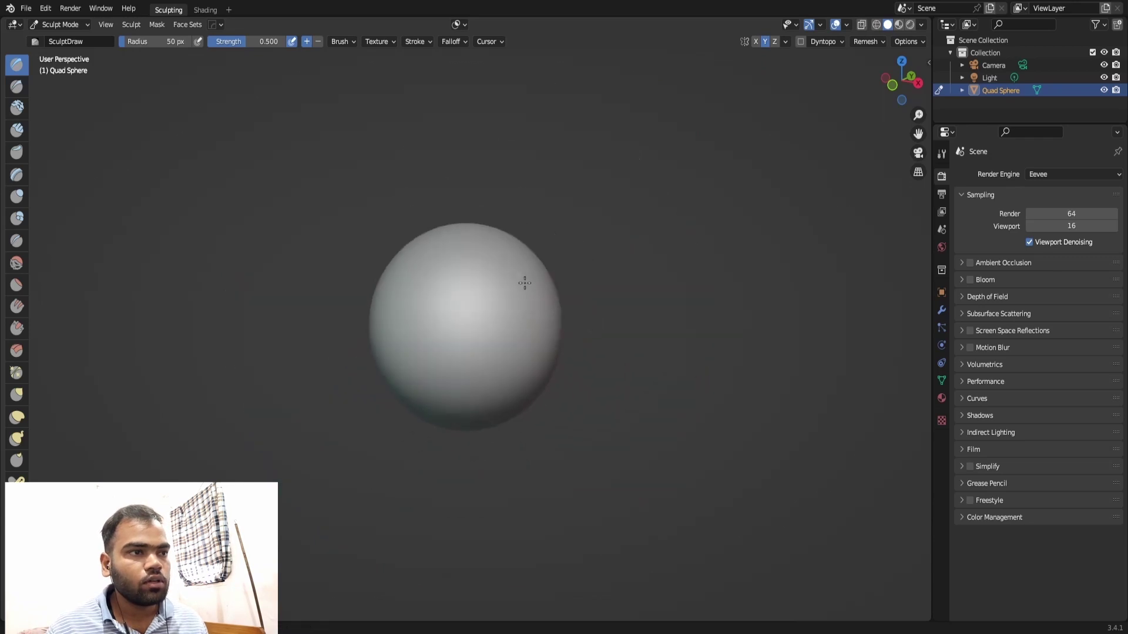
pyautogui.press('KP_3')
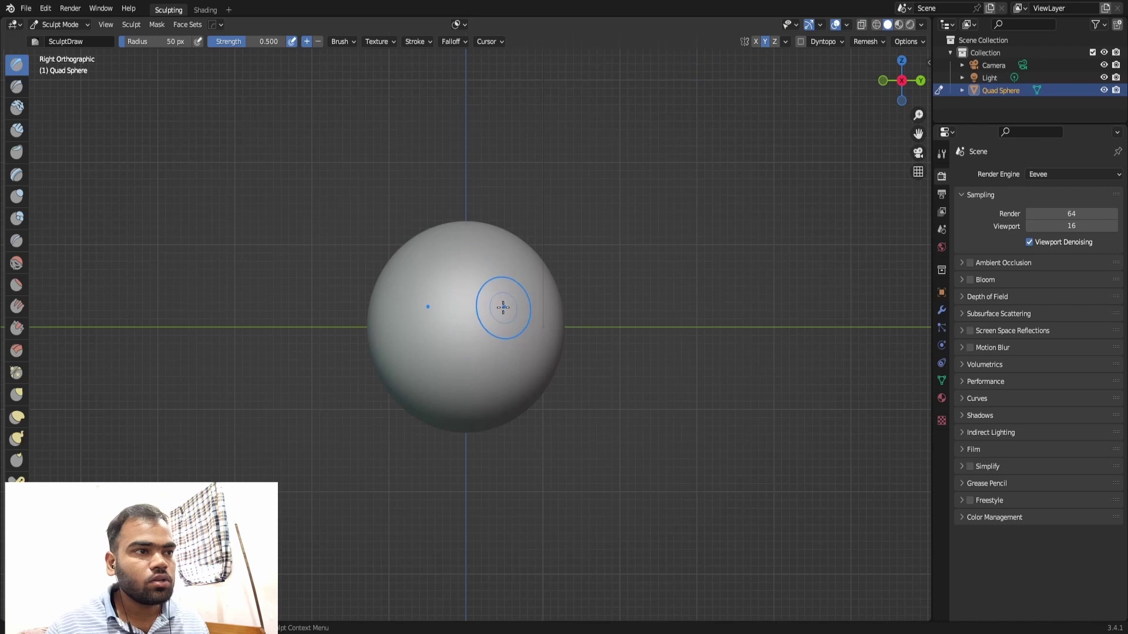
pyautogui.scroll(2, 505, 242)
pyautogui.scroll(1, 532, 244)
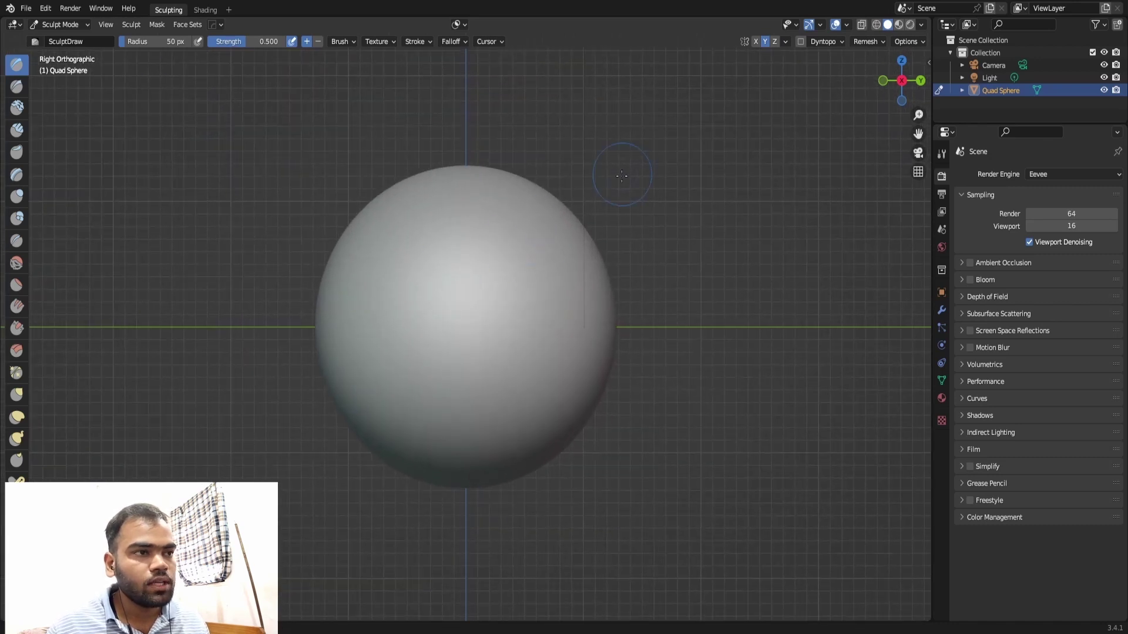
pyautogui.scroll(-1, 596, 217)
pyautogui.scroll(2, 600, 194)
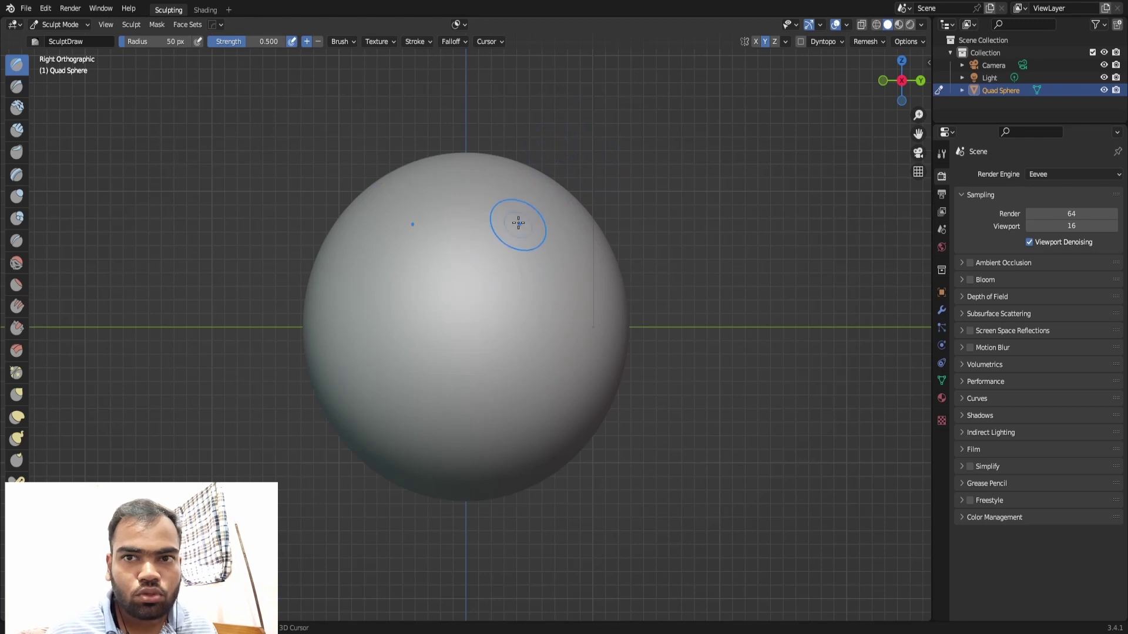
# Set the Grab brush radius to 355 px and pull the sphere's top upward into an egg.
pyautogui.click(18, 401)
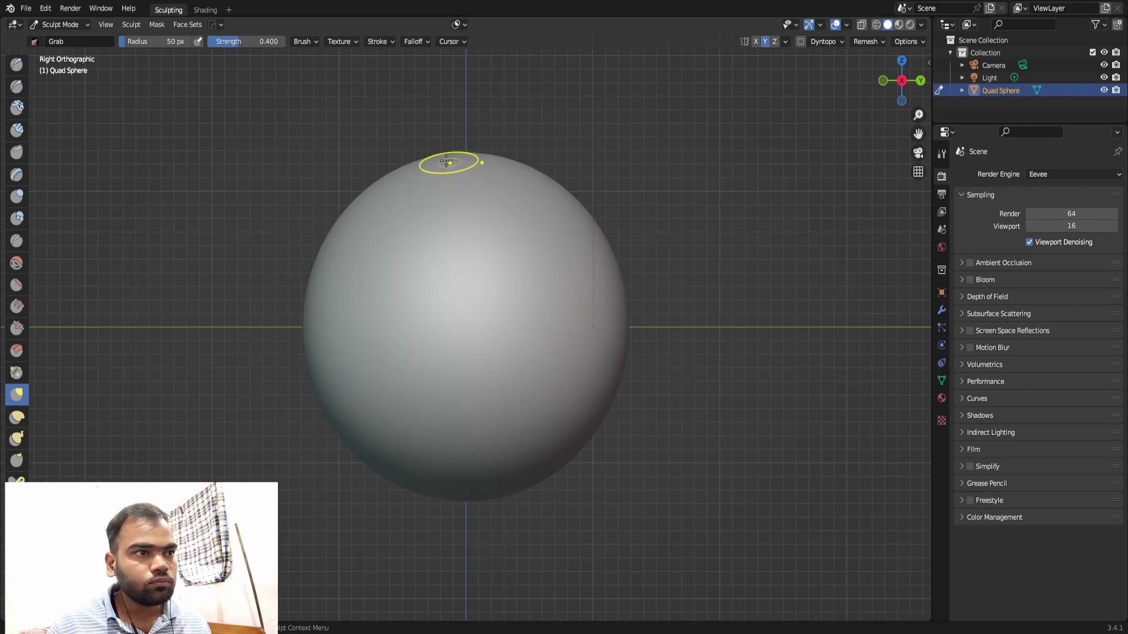
pyautogui.press('f')
pyautogui.click(466, 141)
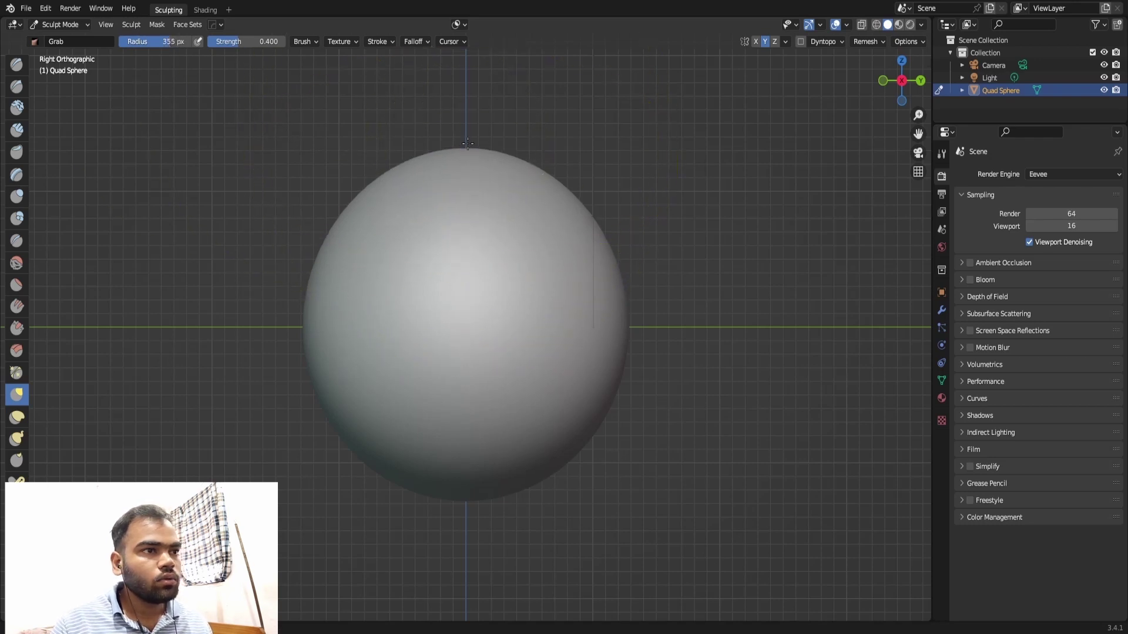
pyautogui.moveTo(468, 144); pyautogui.dragTo(466, 88)
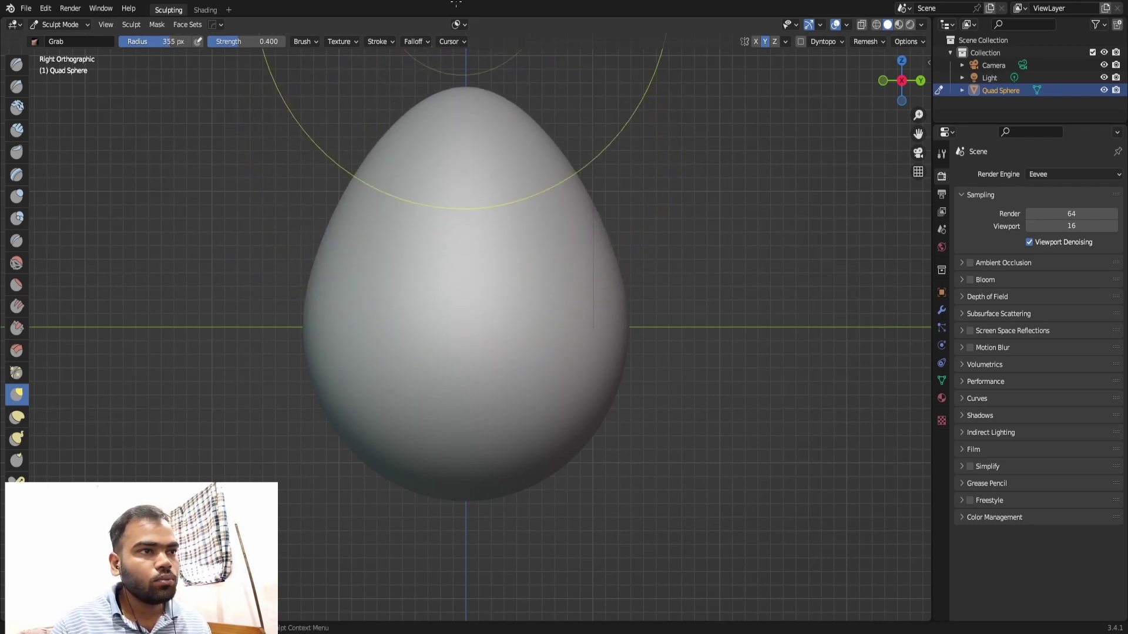
pyautogui.keyDown('shift'); pyautogui.scroll(-1, 564, 259); pyautogui.keyUp('shift')
pyautogui.scroll(-3, 542, 252)
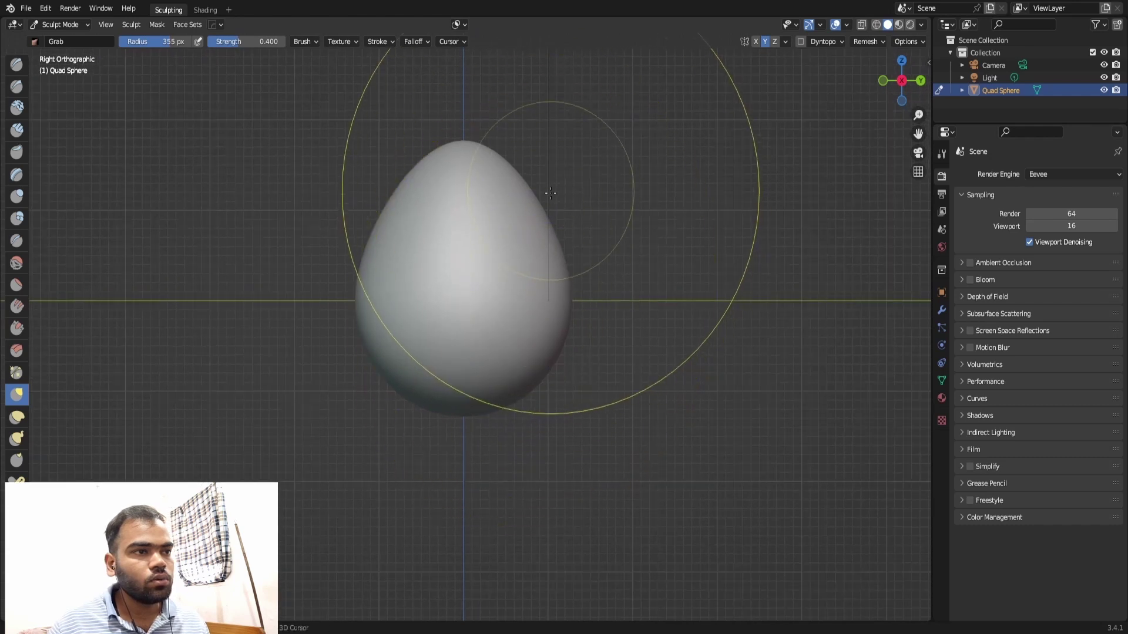
pyautogui.keyDown('shift'); pyautogui.moveTo(543, 216); pyautogui.dragTo(552, 272, button='middle'); pyautogui.keyUp('shift')
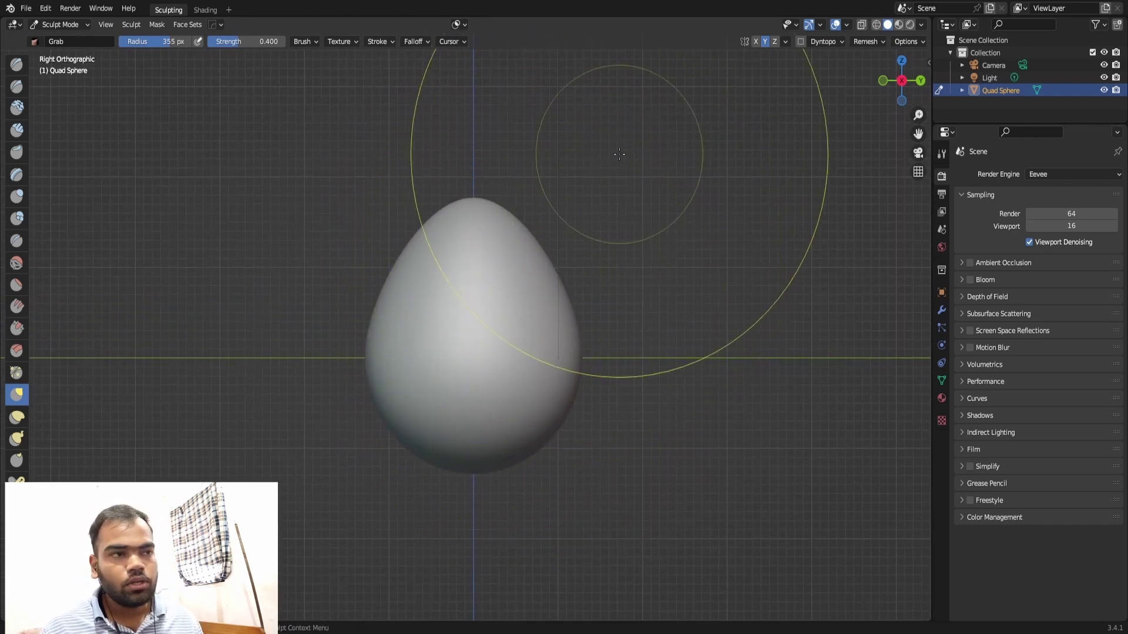
# From the front and right views, pull the egg's sides outward and slightly flatten its top.
pyautogui.press('KP_1')
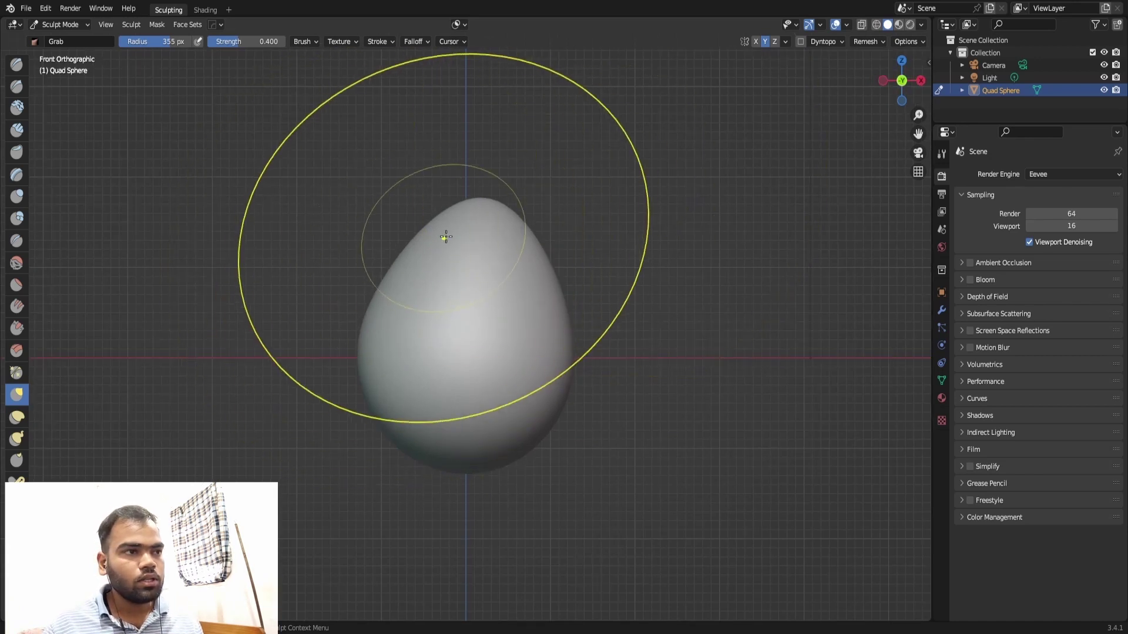
pyautogui.moveTo(544, 266); pyautogui.dragTo(574, 261)
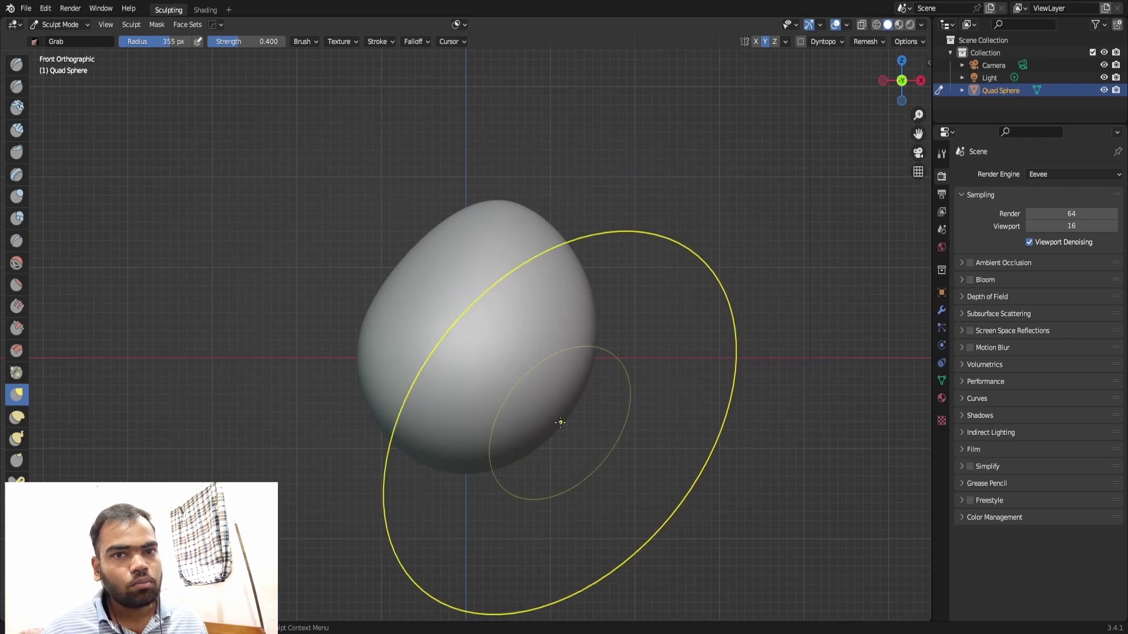
pyautogui.moveTo(605, 394); pyautogui.dragTo(470, 229)
pyautogui.moveTo(471, 229)
pyautogui.mouseDown(button='middle')
pyautogui.moveTo(494, 259)
pyautogui.moveTo(597, 259)
pyautogui.moveTo(615, 135)
pyautogui.mouseUp(button='middle')
pyautogui.press('KP_3')
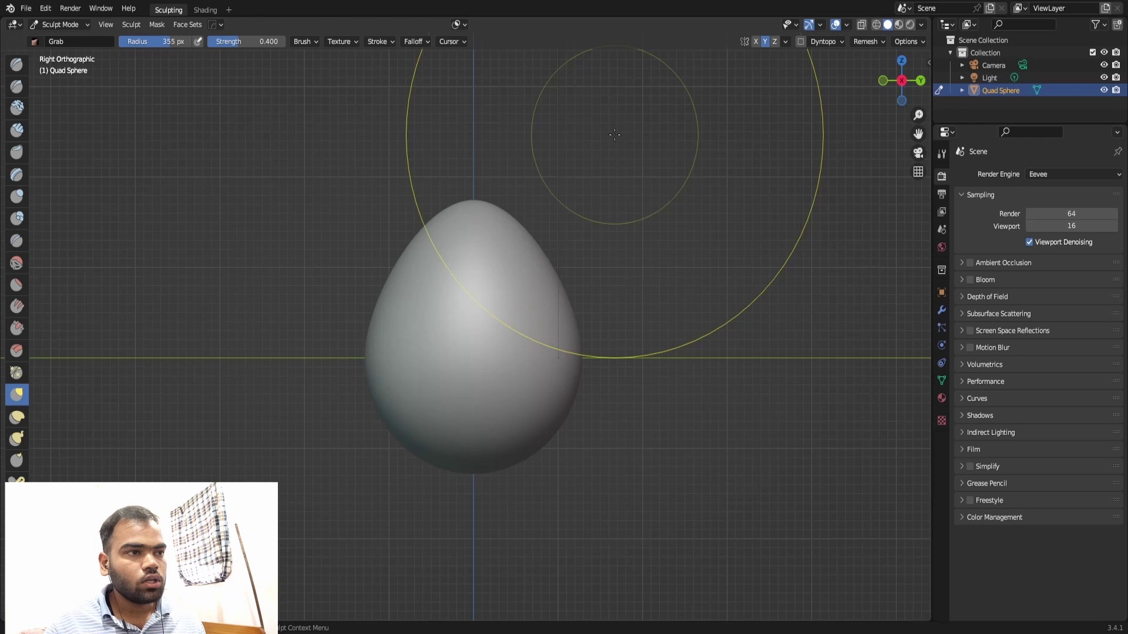
pyautogui.moveTo(591, 264); pyautogui.dragTo(578, 276)
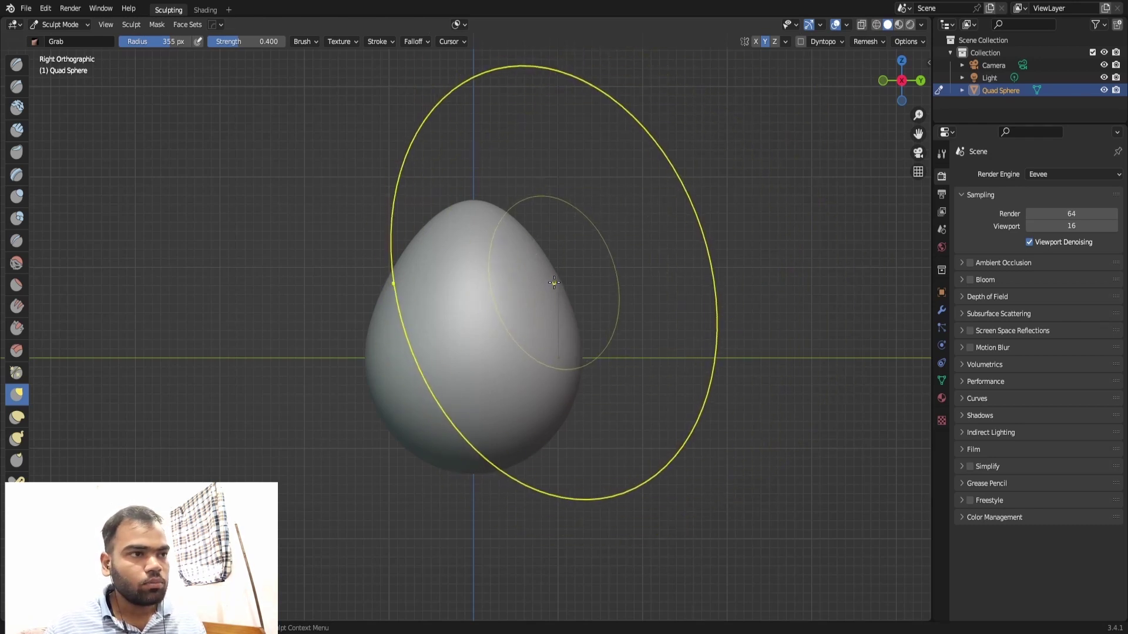
pyautogui.hotkey('ctrl', 'z')
pyautogui.hotkey('ctrl', 'shift', 'z')
pyautogui.moveTo(474, 209)
pyautogui.mouseDown()
pyautogui.moveTo(557, 239)
pyautogui.moveTo(543, 213)
pyautogui.mouseUp()
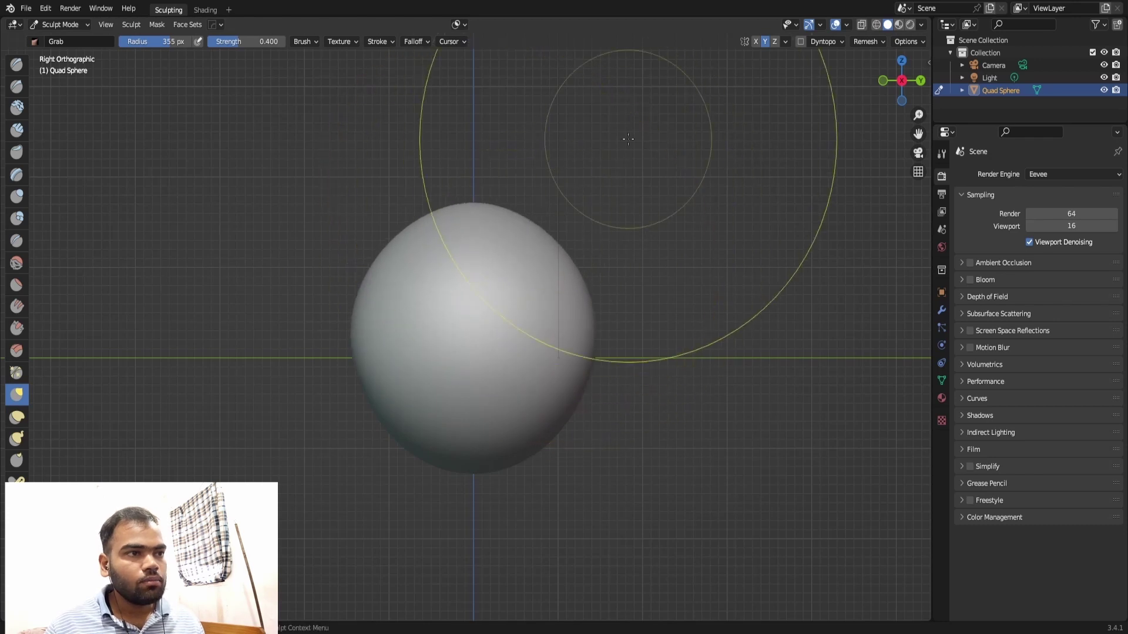
pyautogui.press('KP_1')
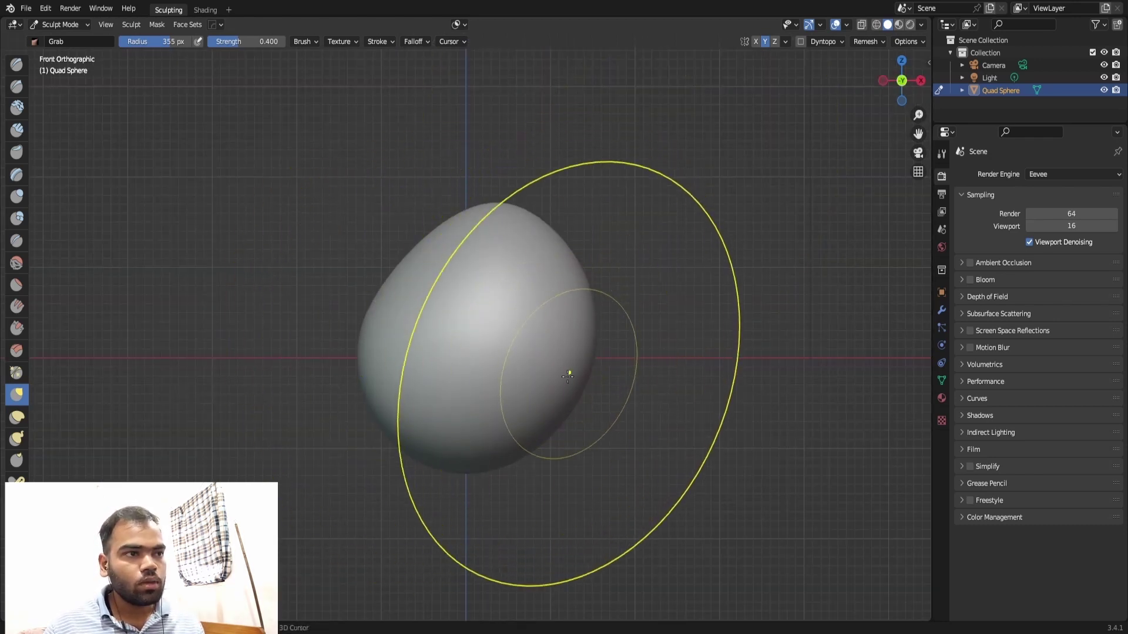
# In front view, grab the egg's top, bottom and sides into a taller, rounded head outline.
pyautogui.keyDown('shift'); pyautogui.moveTo(570, 373); pyautogui.dragTo(570, 311, button='middle'); pyautogui.keyUp('shift')
pyautogui.moveTo(570, 310); pyautogui.dragTo(543, 391)
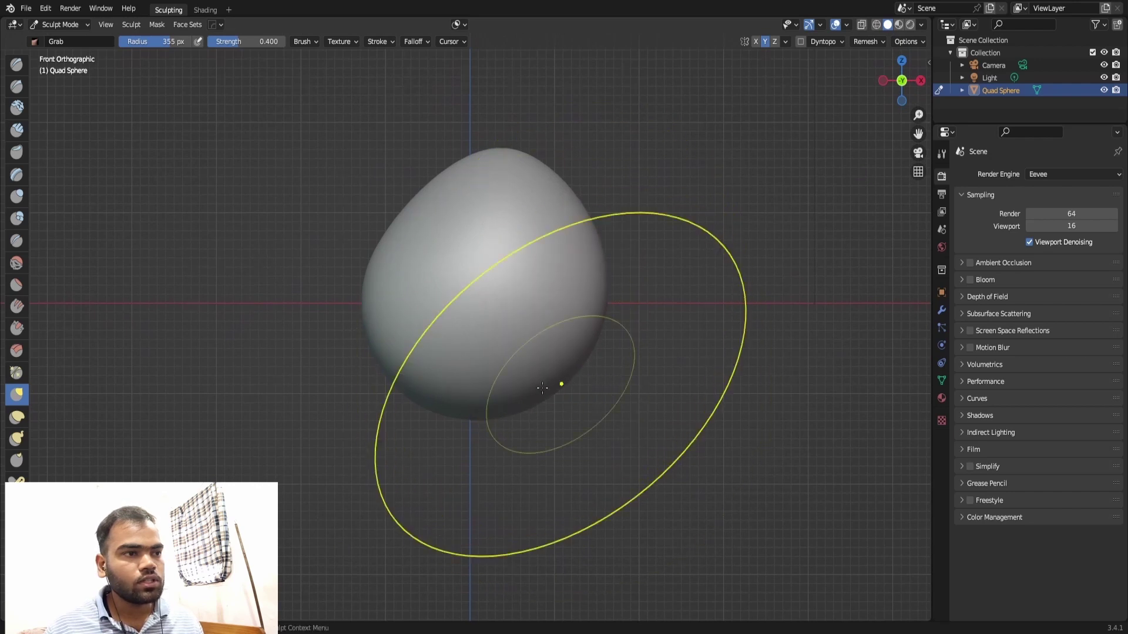
pyautogui.moveTo(490, 415)
pyautogui.mouseDown()
pyautogui.moveTo(417, 411)
pyautogui.moveTo(404, 439)
pyautogui.mouseUp()
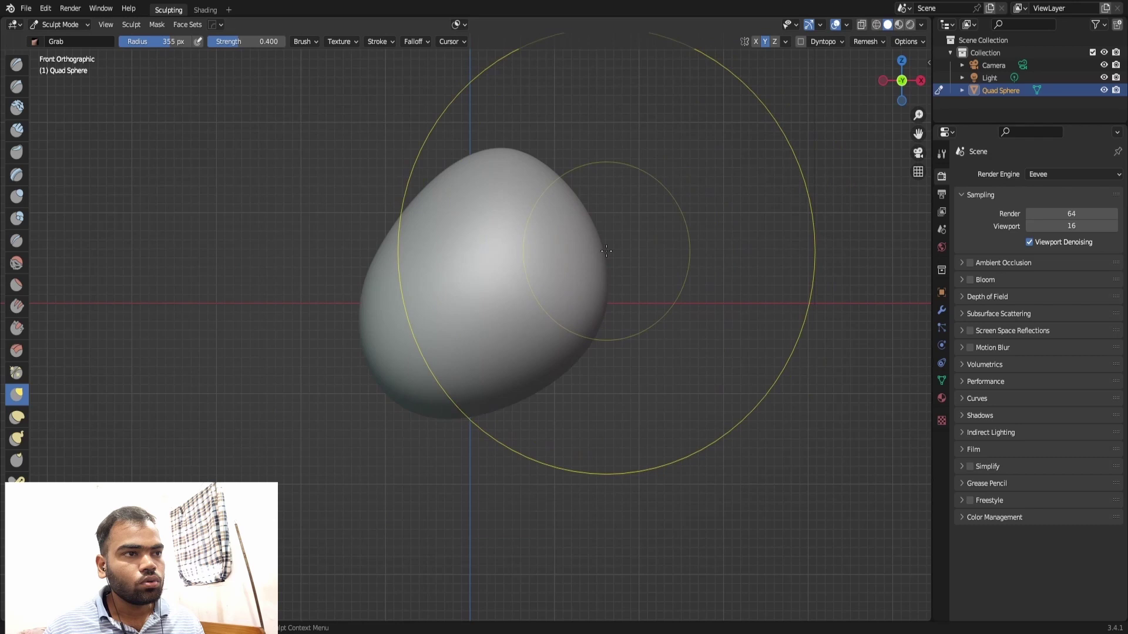
pyautogui.moveTo(607, 256); pyautogui.dragTo(617, 263)
pyautogui.moveTo(516, 169)
pyautogui.mouseDown()
pyautogui.moveTo(543, 191)
pyautogui.moveTo(538, 223)
pyautogui.mouseUp()
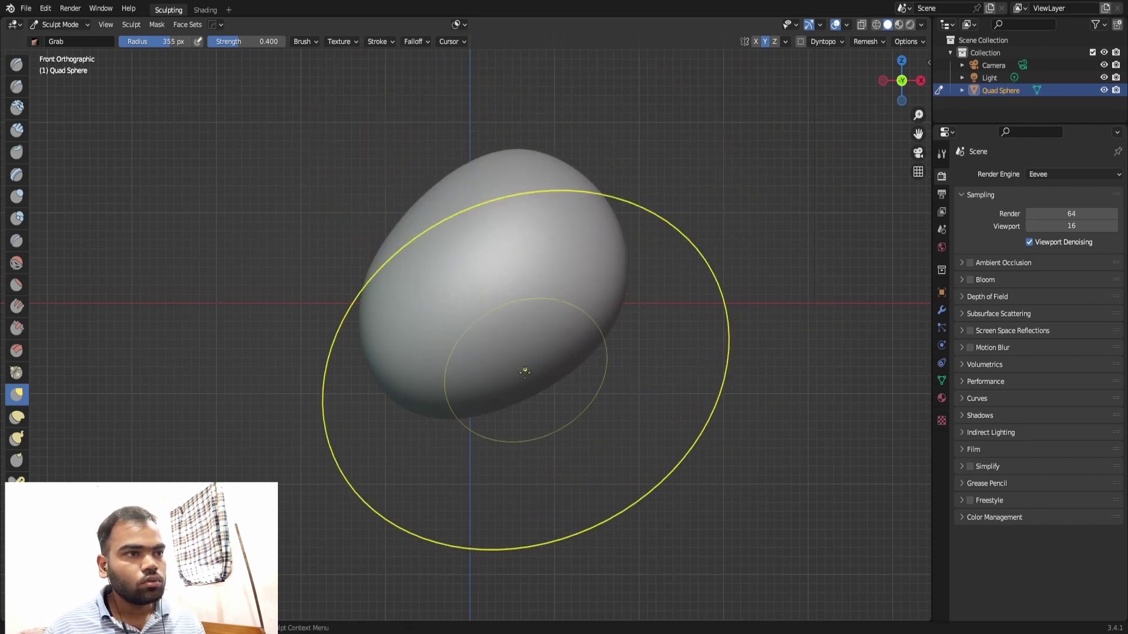
pyautogui.moveTo(492, 402); pyautogui.dragTo(485, 435)
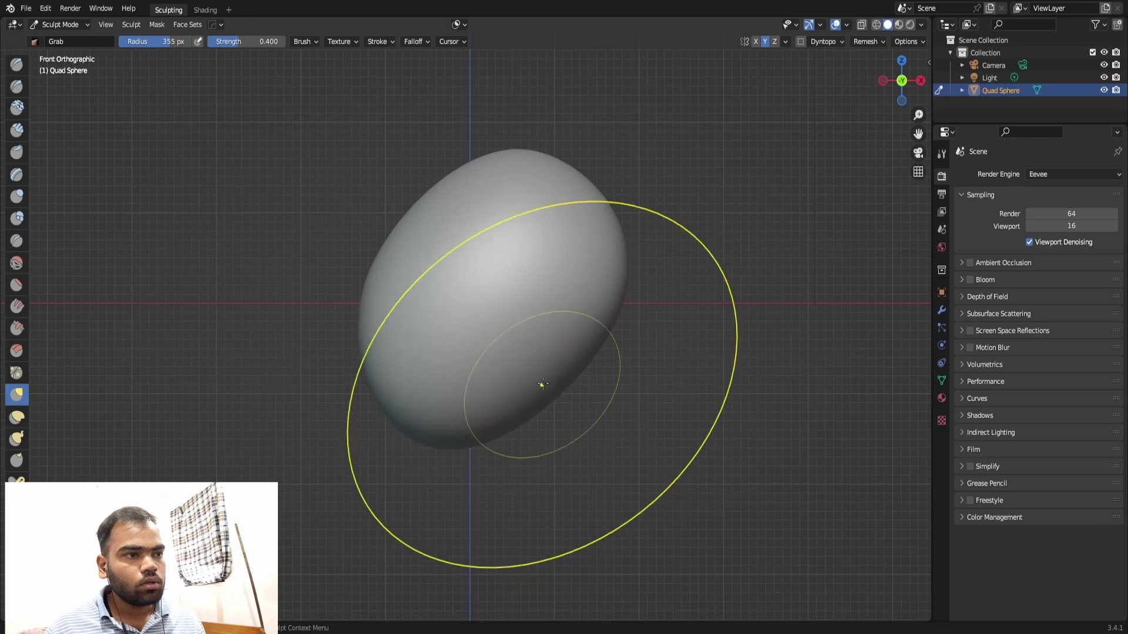
pyautogui.moveTo(562, 386); pyautogui.dragTo(528, 334)
pyautogui.moveTo(605, 289)
pyautogui.mouseDown()
pyautogui.moveTo(614, 238)
pyautogui.moveTo(645, 213)
pyautogui.mouseUp()
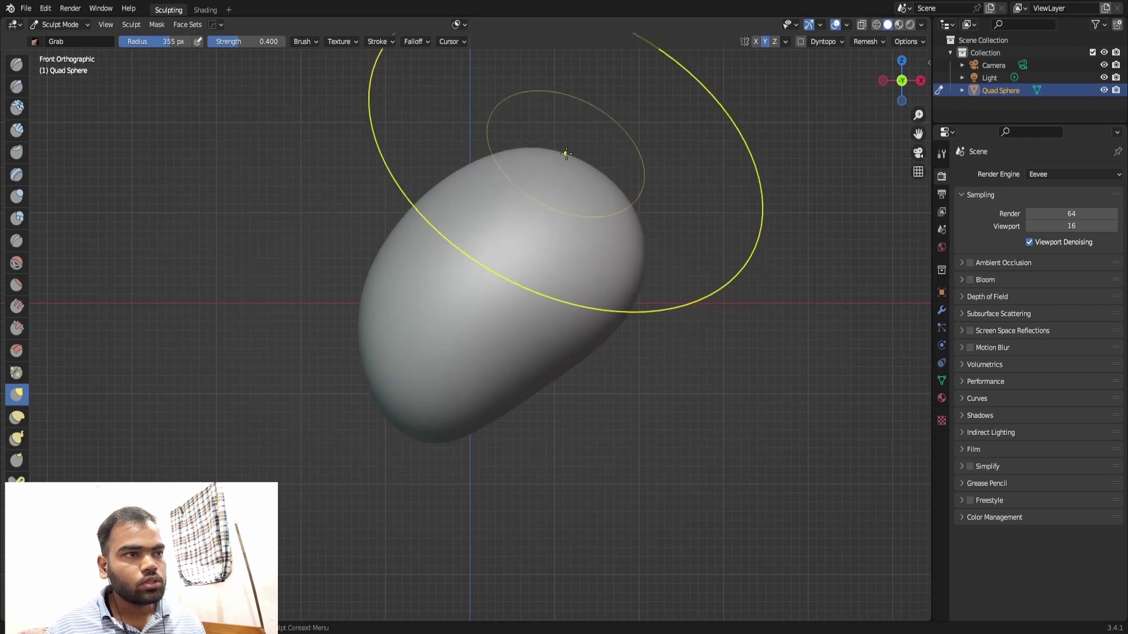
pyautogui.moveTo(568, 156); pyautogui.dragTo(599, 184)
pyautogui.moveTo(455, 186); pyautogui.dragTo(406, 156)
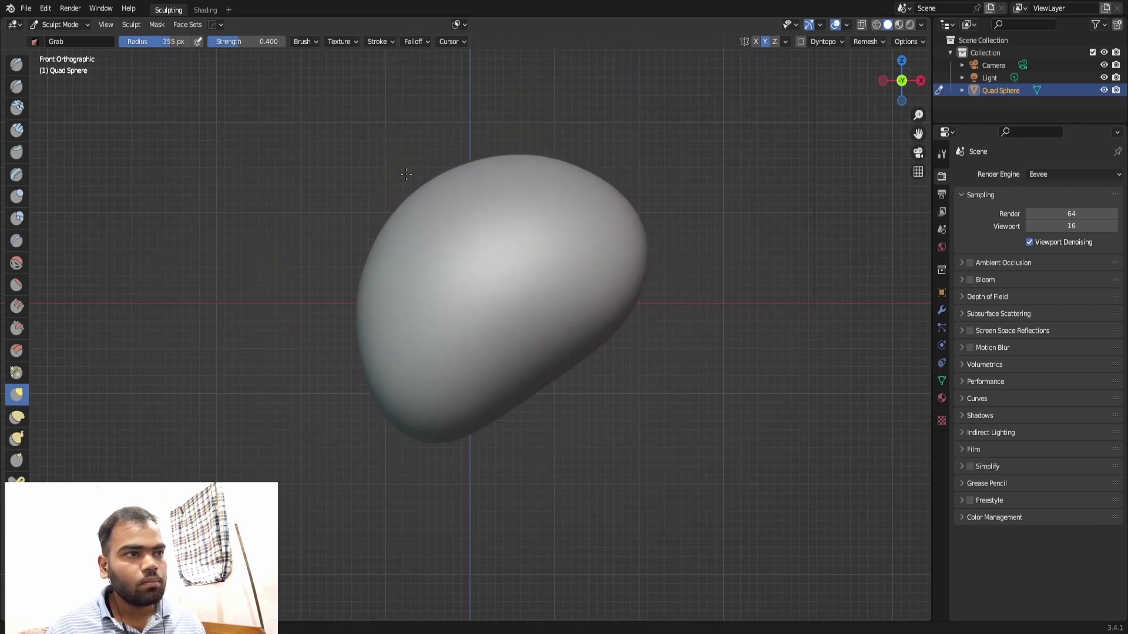
pyautogui.moveTo(604, 315); pyautogui.dragTo(599, 322)
# Refine the head's silhouette from the side and top views.
pyautogui.press('KP_3')
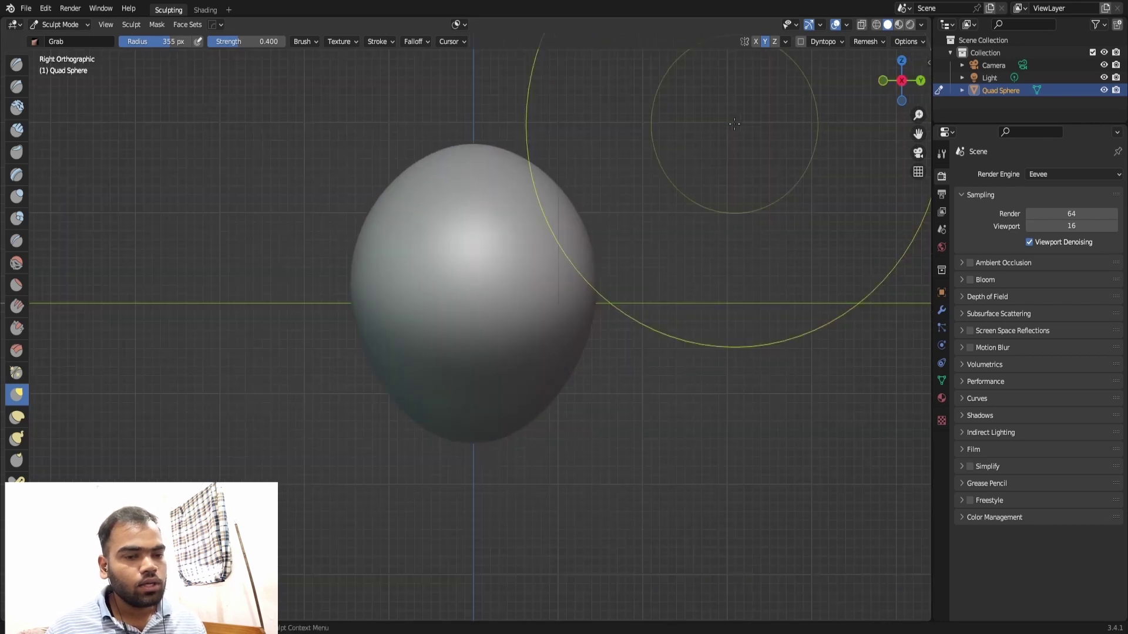
pyautogui.moveTo(587, 226)
pyautogui.mouseDown()
pyautogui.moveTo(530, 305)
pyautogui.moveTo(491, 189)
pyautogui.moveTo(521, 181)
pyautogui.moveTo(507, 253)
pyautogui.moveTo(493, 197)
pyautogui.mouseUp()
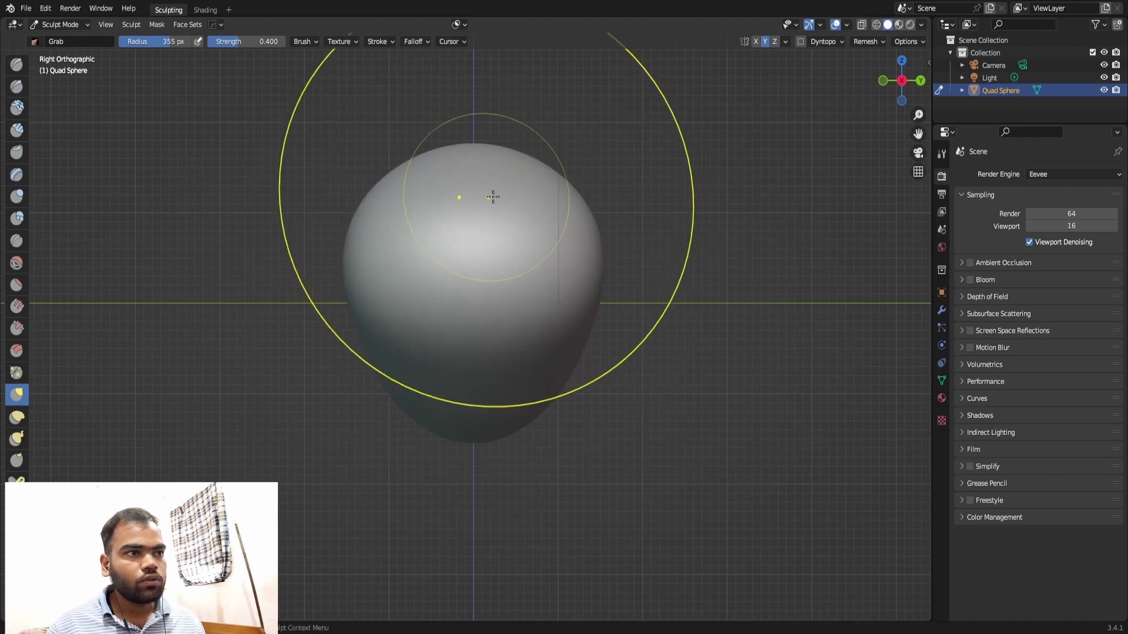
pyautogui.press('KP_7')
pyautogui.moveTo(566, 289)
pyautogui.mouseDown()
pyautogui.moveTo(592, 382)
pyautogui.moveTo(592, 344)
pyautogui.mouseUp()
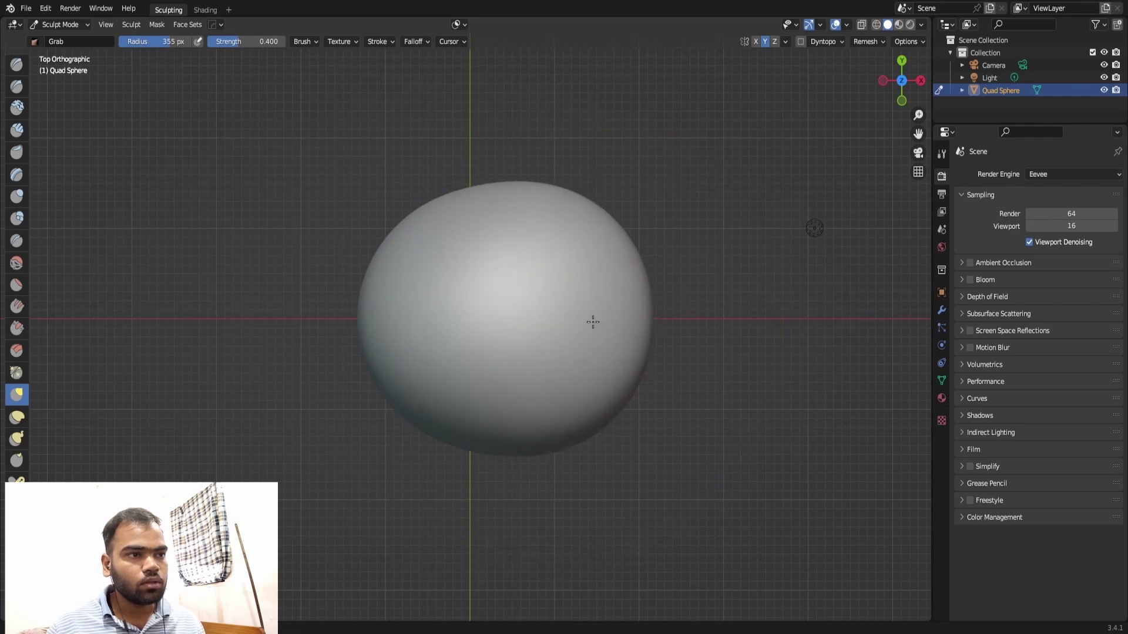
pyautogui.press('ctrl+KP_3')
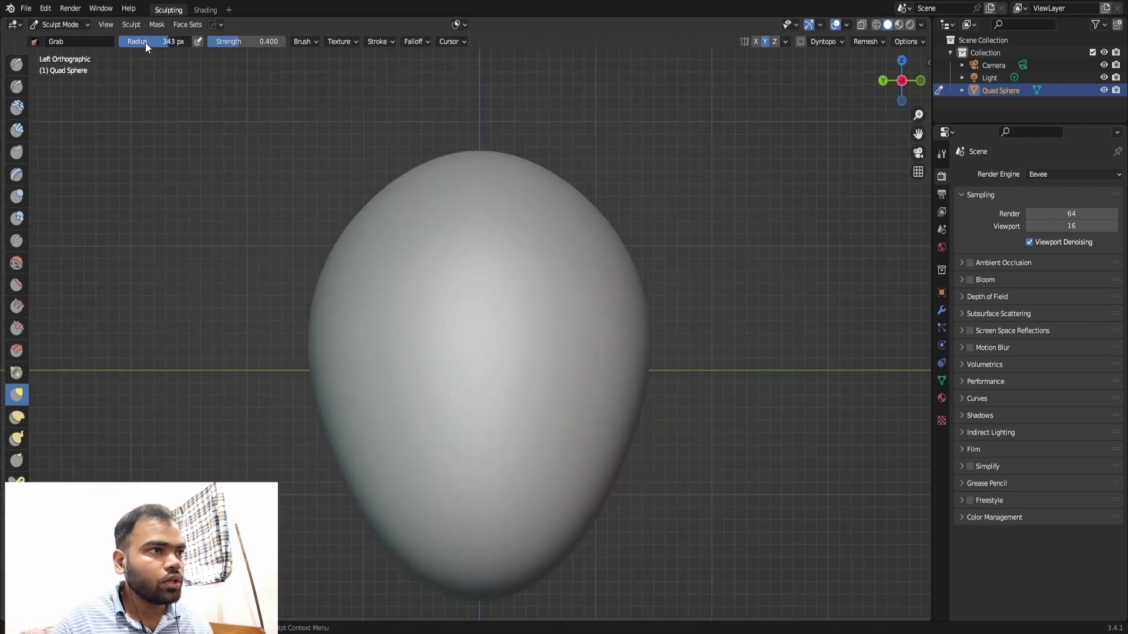
pyautogui.scroll(3, 597, 96)
pyautogui.scroll(-1, 553, 322)
pyautogui.press('x')
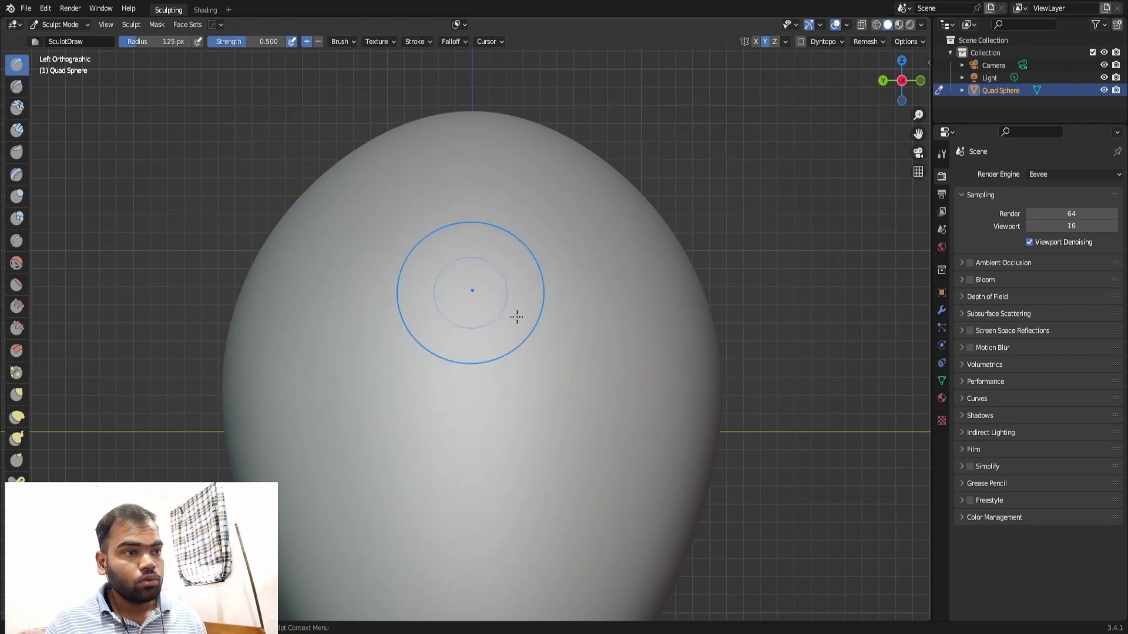
# Set the Draw brush radius to 93 px, toggle Subtract, and carve two mirrored eye sockets.
pyautogui.moveTo(128, 43); pyautogui.dragTo(115, 42)
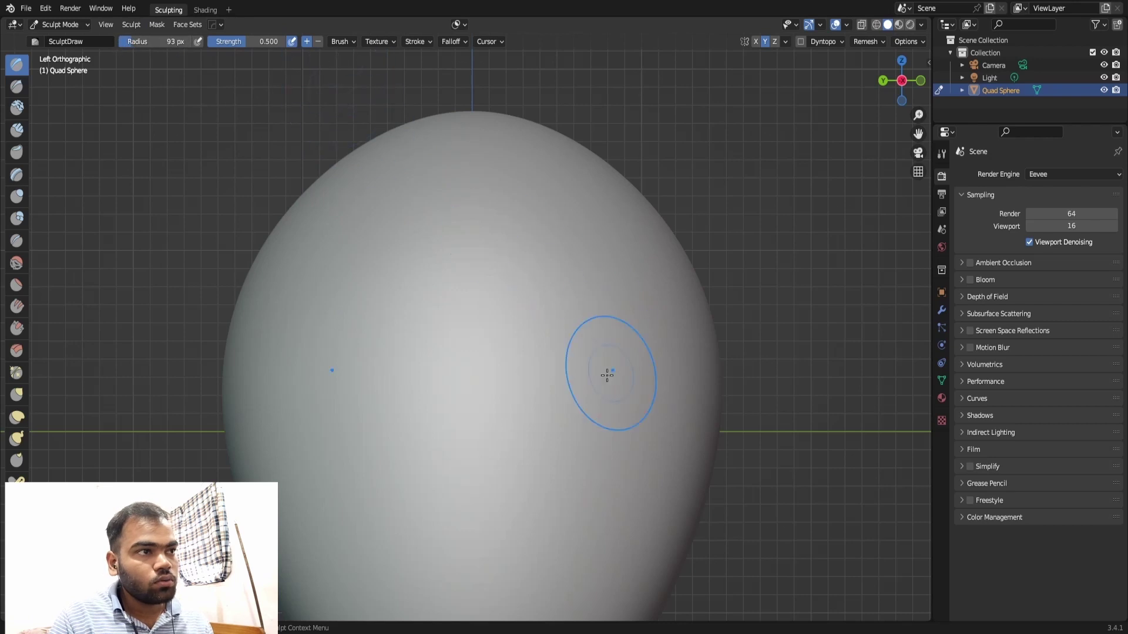
pyautogui.moveTo(626, 287)
pyautogui.mouseDown()
pyautogui.moveTo(591, 373)
pyautogui.moveTo(617, 334)
pyautogui.moveTo(549, 310)
pyautogui.moveTo(560, 338)
pyautogui.mouseUp()
pyautogui.moveTo(600, 276)
pyautogui.mouseDown(button='middle')
pyautogui.moveTo(647, 194)
pyautogui.moveTo(614, 247)
pyautogui.mouseUp(button='middle')
pyautogui.click(319, 43)
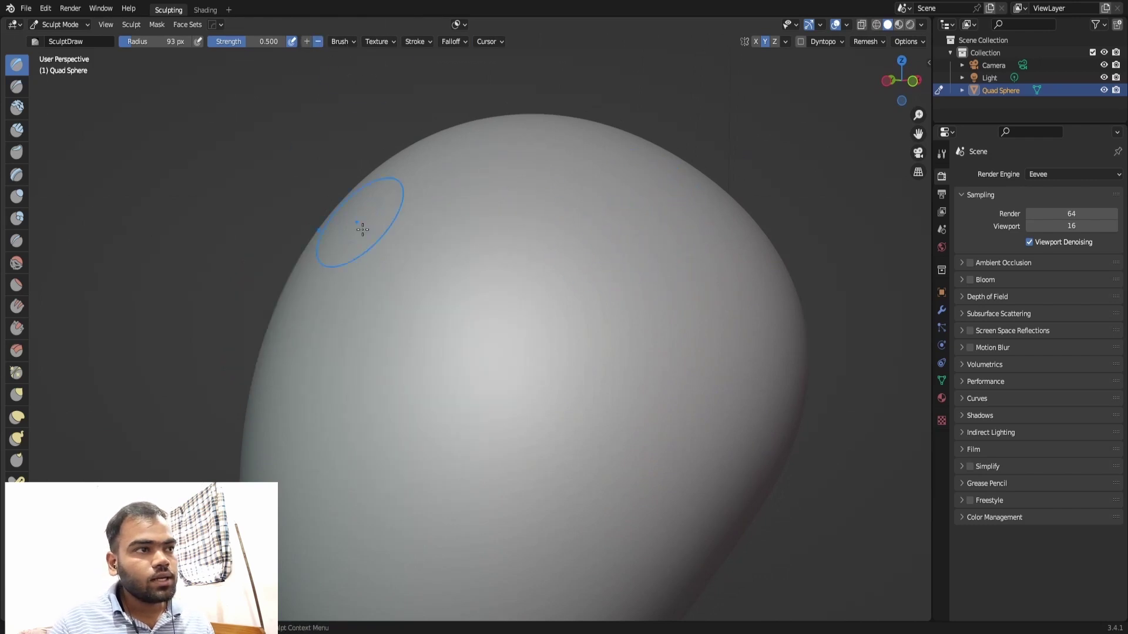
pyautogui.press('ctrl+KP_3')
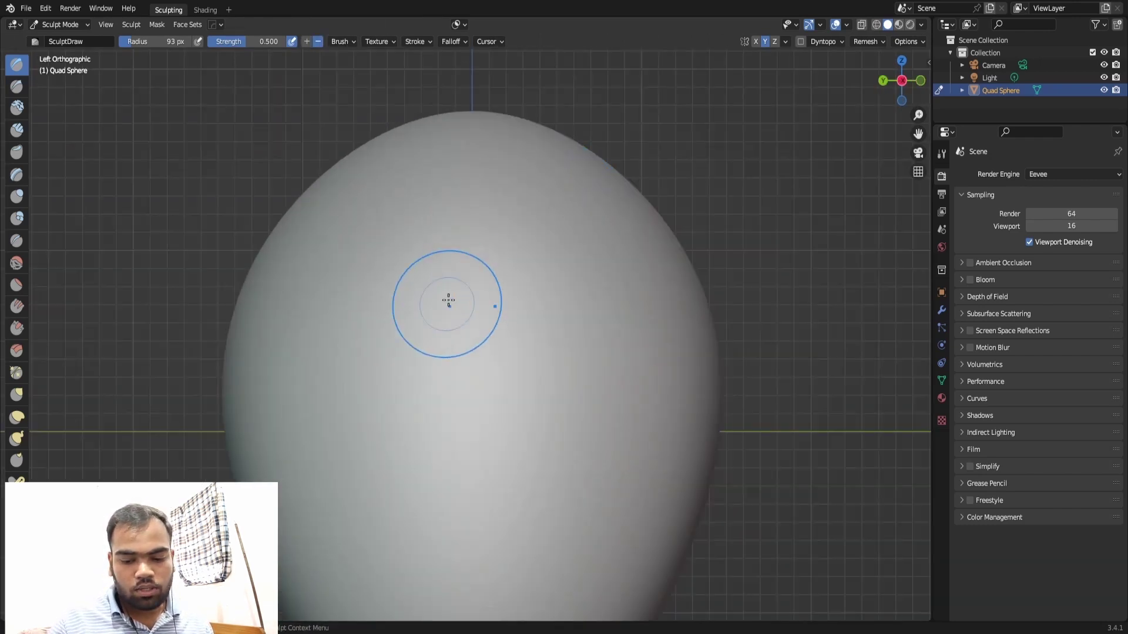
pyautogui.moveTo(591, 315)
pyautogui.mouseDown()
pyautogui.moveTo(626, 347)
pyautogui.moveTo(607, 360)
pyautogui.moveTo(574, 284)
pyautogui.moveTo(587, 282)
pyautogui.mouseUp()
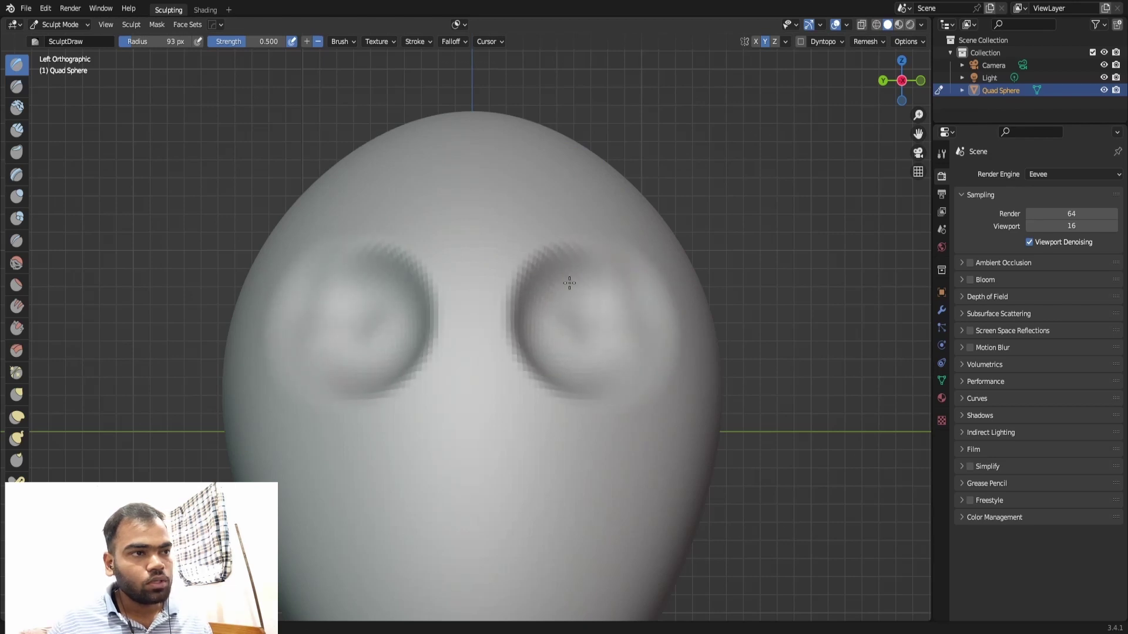
# Deepen one eye socket close up, then check both sockets from the preset views.
pyautogui.moveTo(602, 336); pyautogui.dragTo(434, 388, button='middle')
pyautogui.scroll(3, 435, 387)
pyautogui.moveTo(435, 388)
pyautogui.mouseDown()
pyautogui.moveTo(464, 370)
pyautogui.moveTo(529, 376)
pyautogui.moveTo(525, 423)
pyautogui.moveTo(478, 416)
pyautogui.moveTo(504, 417)
pyautogui.mouseUp()
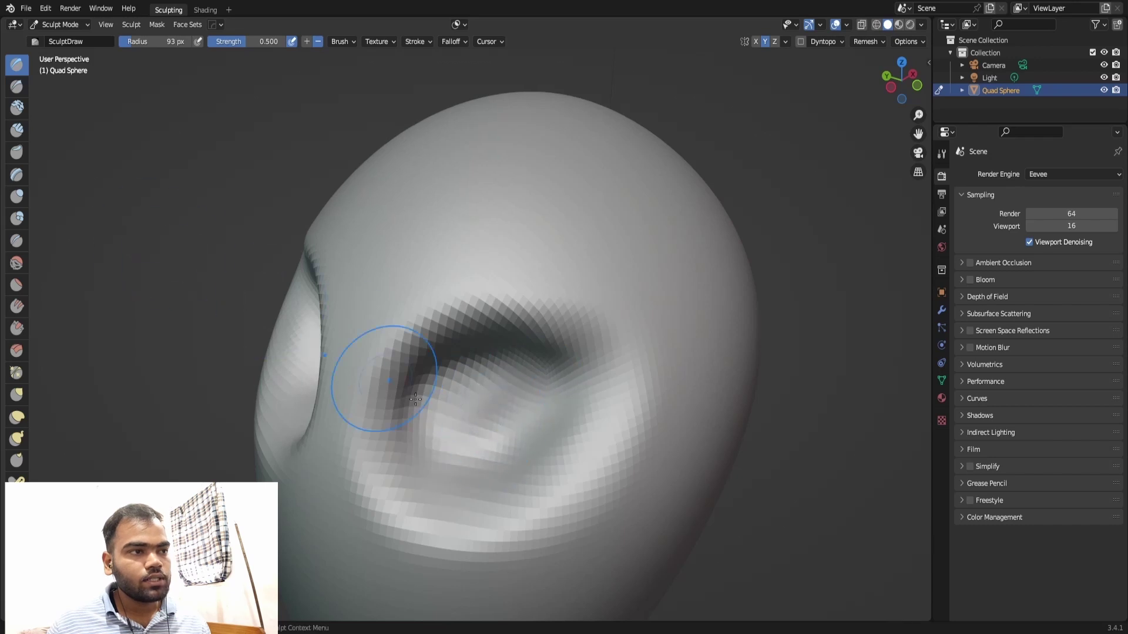
pyautogui.moveTo(398, 422); pyautogui.dragTo(340, 415, button='middle')
pyautogui.scroll(3, 429, 415)
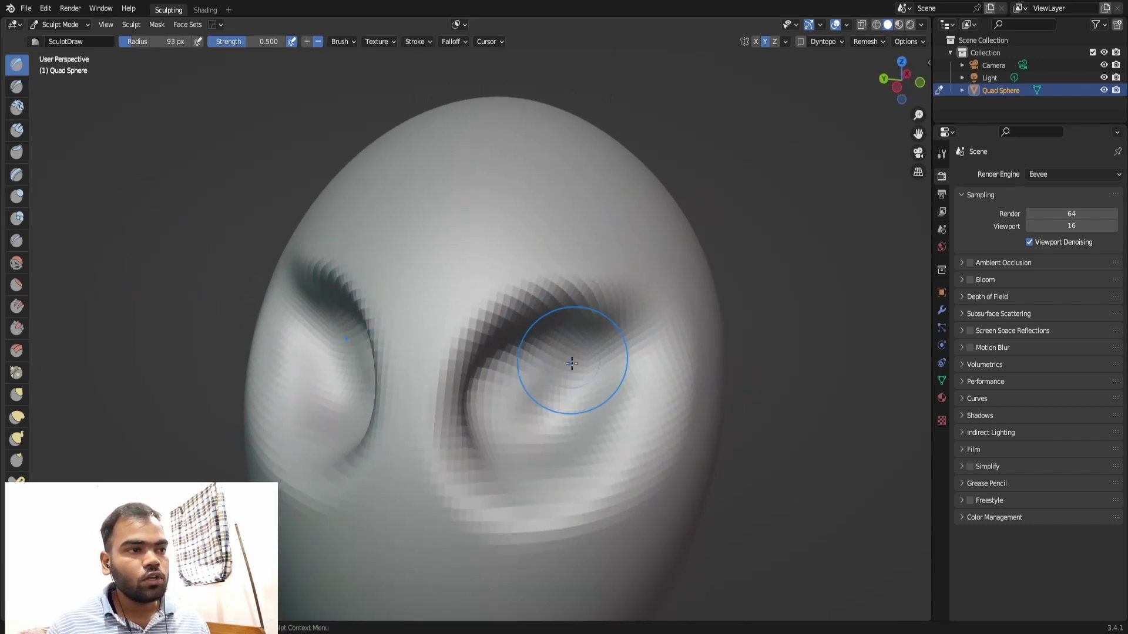
pyautogui.press('KP_3')
pyautogui.press('KP_1')
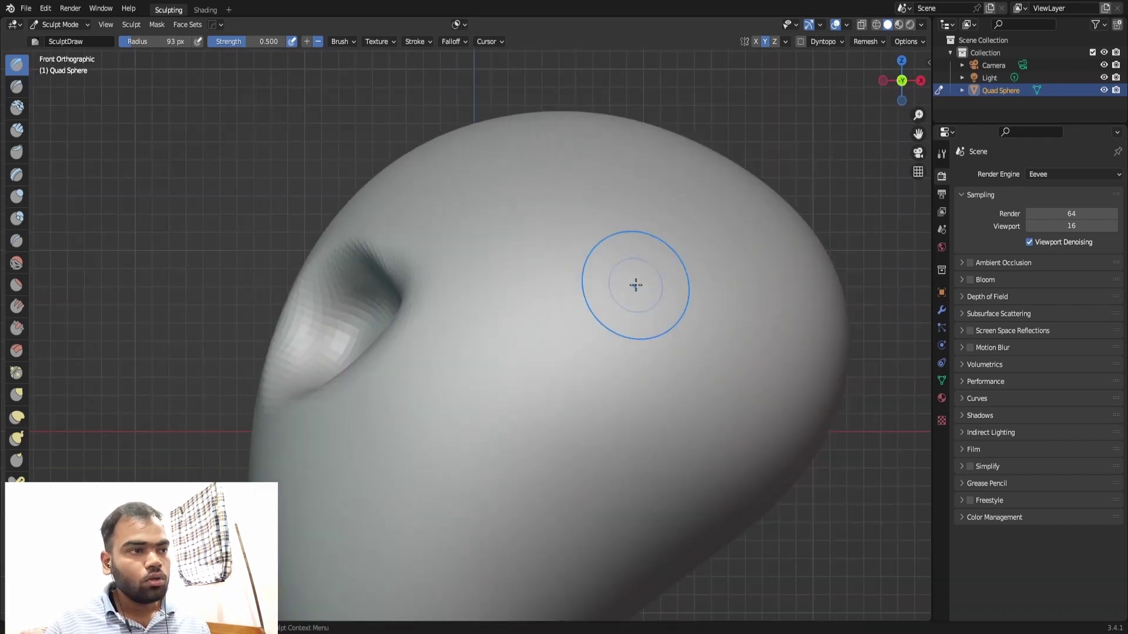
pyautogui.press('ctrl+KP_3')
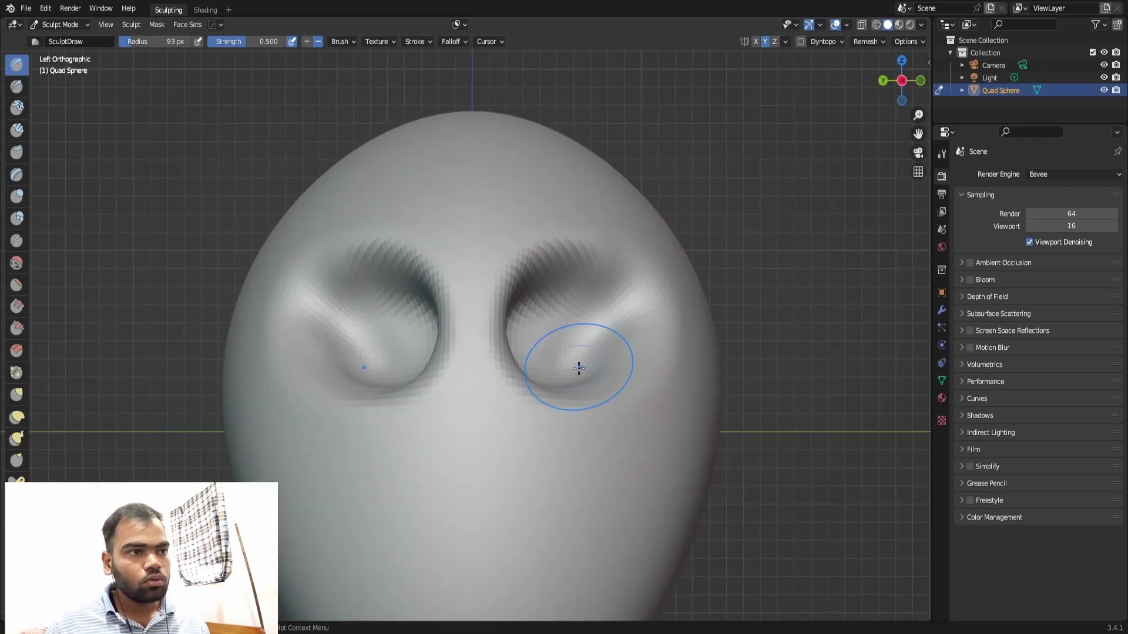
# Shape rounded eyeballs and brows in the sockets and deepen the groove around them.
pyautogui.moveTo(550, 319); pyautogui.dragTo(620, 349)
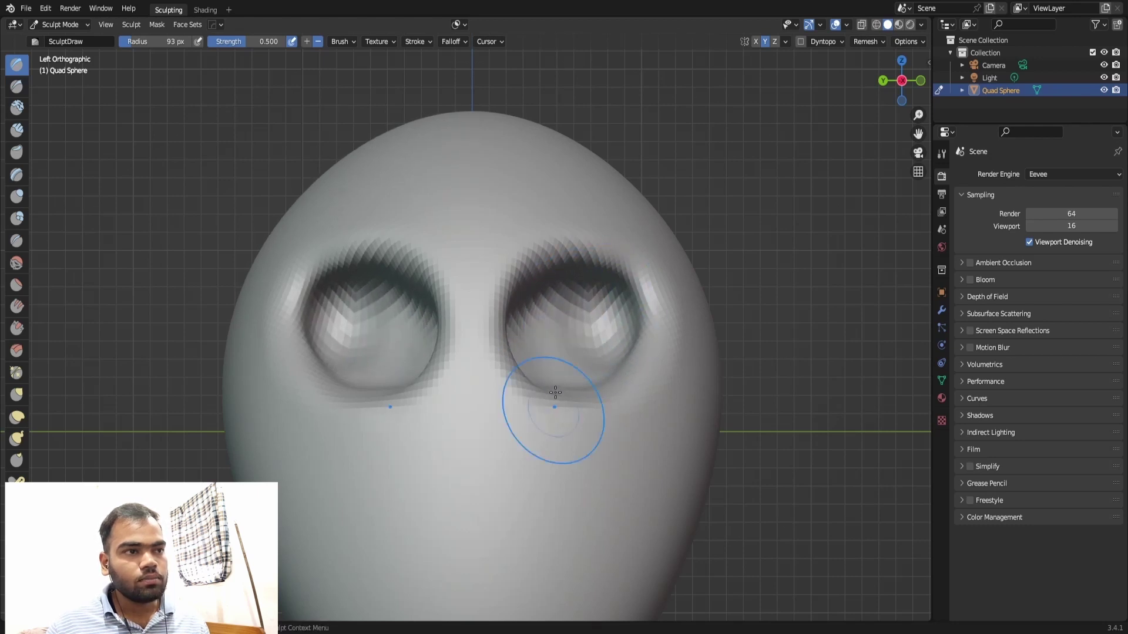
pyautogui.moveTo(627, 290)
pyautogui.mouseDown(button='middle')
pyautogui.moveTo(629, 251)
pyautogui.moveTo(596, 254)
pyautogui.moveTo(600, 230)
pyautogui.mouseUp(button='middle')
pyautogui.moveTo(65, 108); pyautogui.dragTo(546, 365, button='middle')
pyautogui.moveTo(472, 403); pyautogui.dragTo(418, 312)
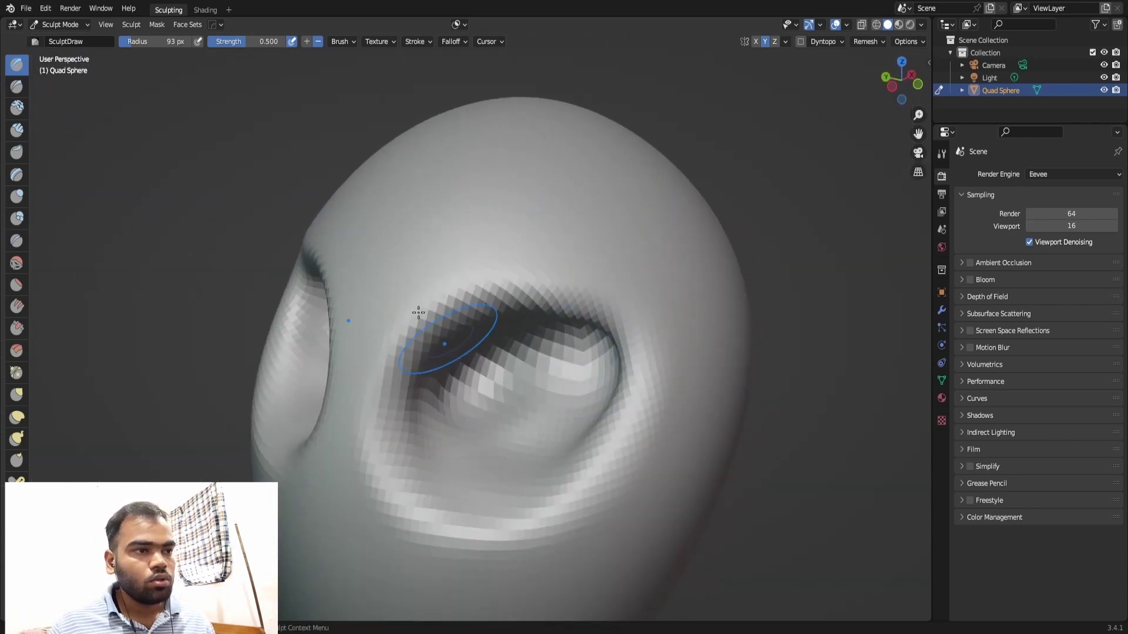
# With the Grab brush at 251 px radius, raise the socket's upper rim and bulge its outer rim.
pyautogui.click(17, 398)
pyautogui.moveTo(628, 341)
pyautogui.mouseDown(button='middle')
pyautogui.moveTo(668, 319)
pyautogui.moveTo(623, 329)
pyautogui.moveTo(567, 378)
pyautogui.mouseUp(button='middle')
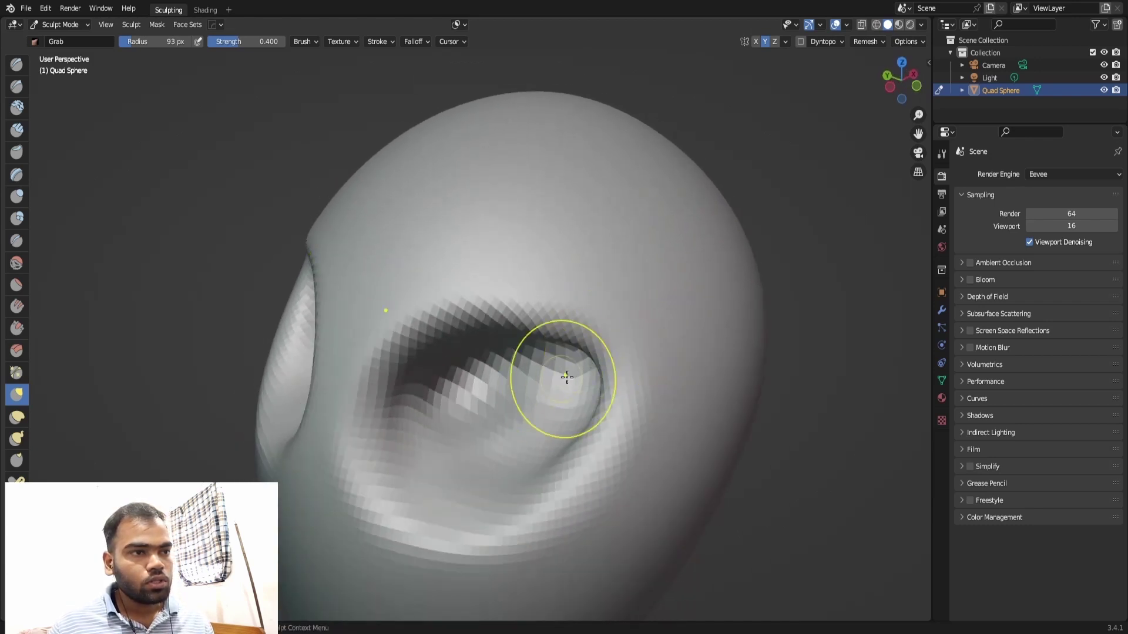
pyautogui.moveTo(552, 405); pyautogui.dragTo(565, 400)
pyautogui.moveTo(133, 42); pyautogui.dragTo(168, 47)
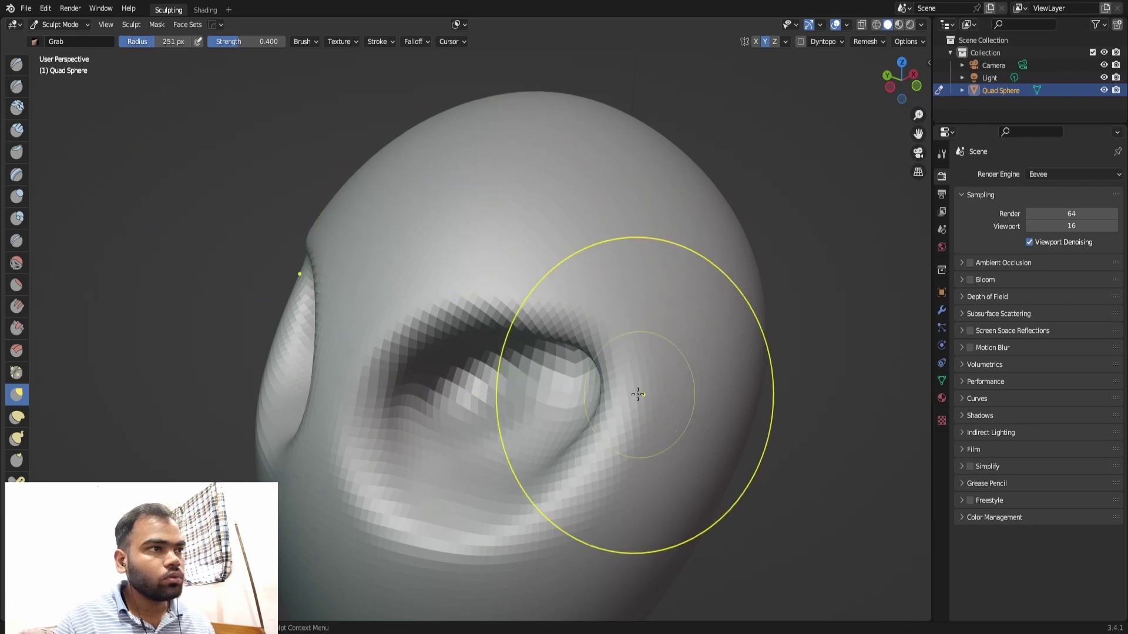
pyautogui.moveTo(604, 373)
pyautogui.mouseDown()
pyautogui.moveTo(548, 418)
pyautogui.moveTo(484, 446)
pyautogui.mouseUp()
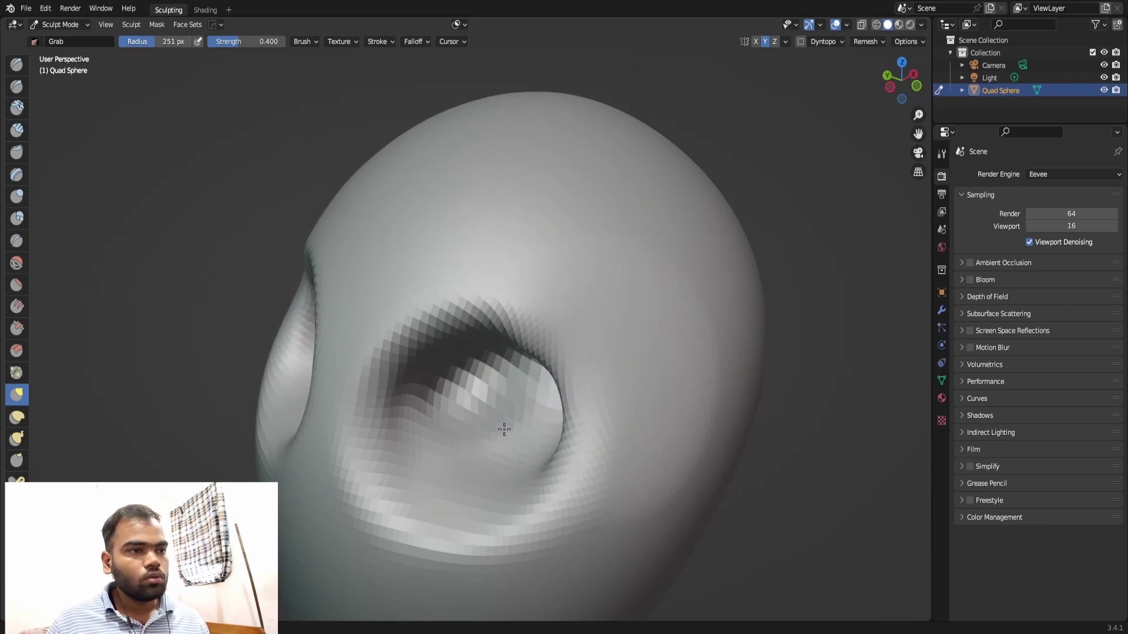
pyautogui.moveTo(478, 327); pyautogui.dragTo(466, 294)
pyautogui.moveTo(551, 386); pyautogui.dragTo(526, 328)
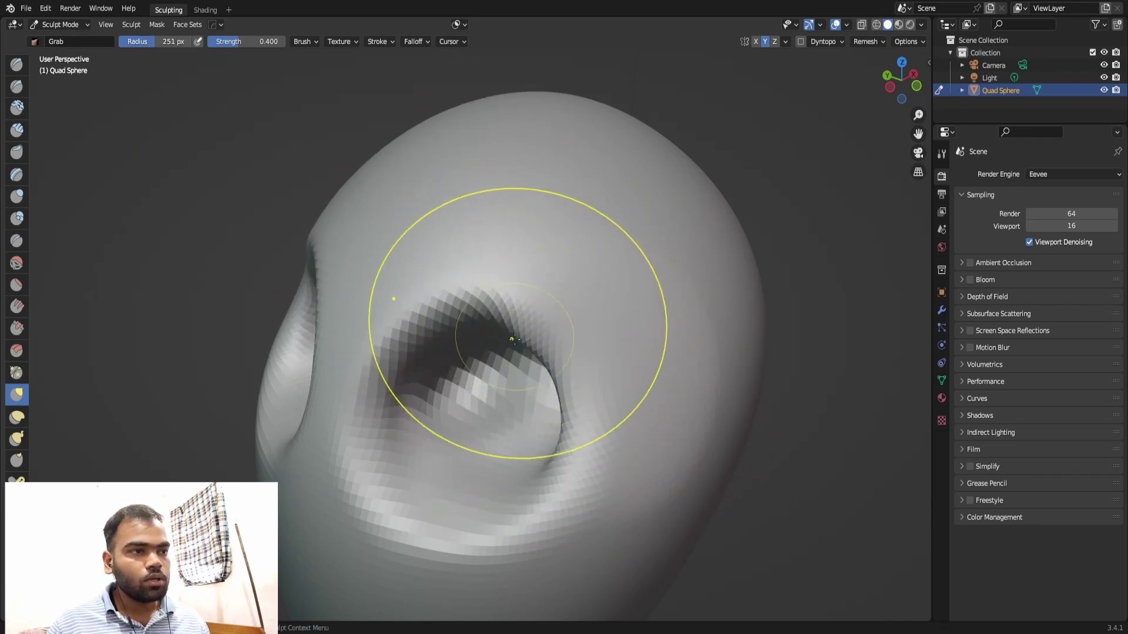
# Widen both eye sockets outward, pull their upper rims down, and refine the rim shape.
pyautogui.press('KP_3')
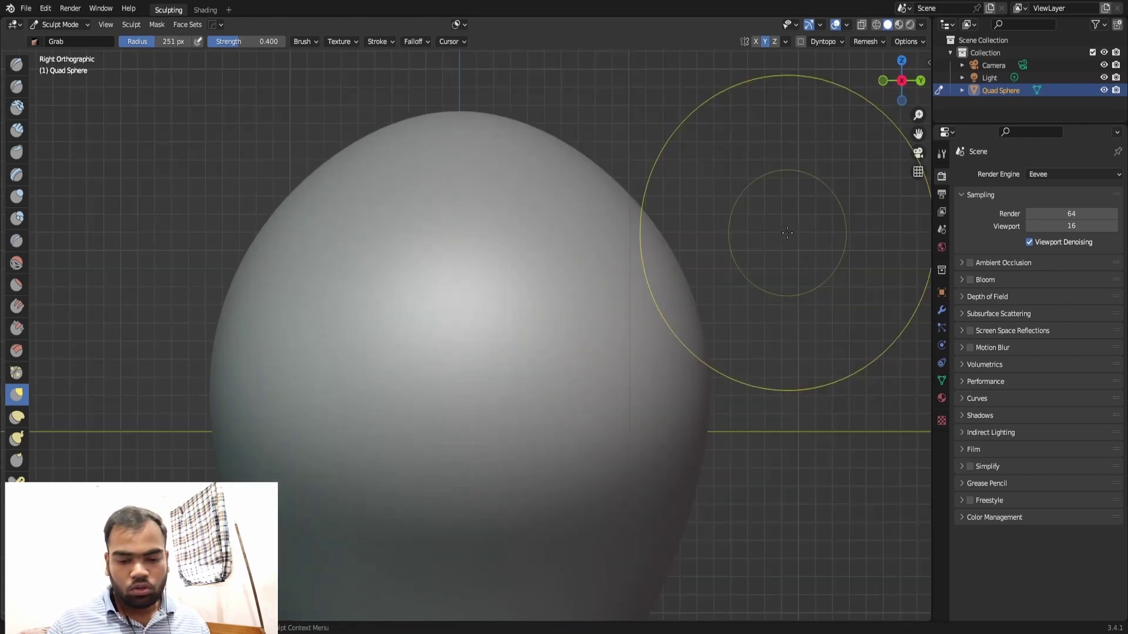
pyautogui.press('ctrl+KP_3')
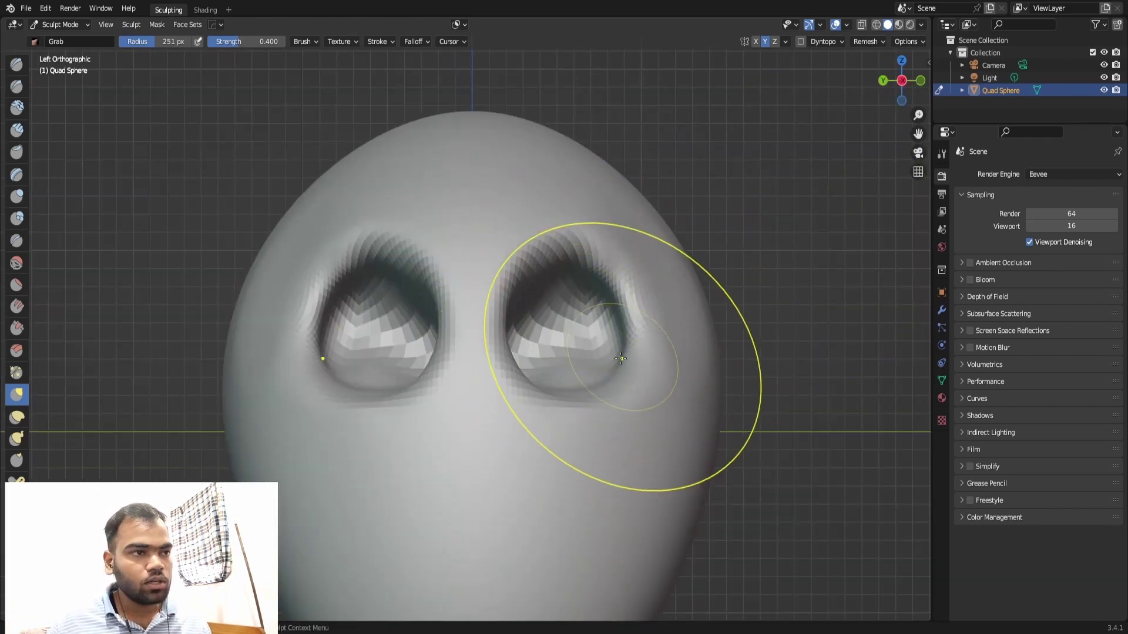
pyautogui.moveTo(629, 352); pyautogui.dragTo(646, 363)
pyautogui.moveTo(543, 252); pyautogui.dragTo(586, 327)
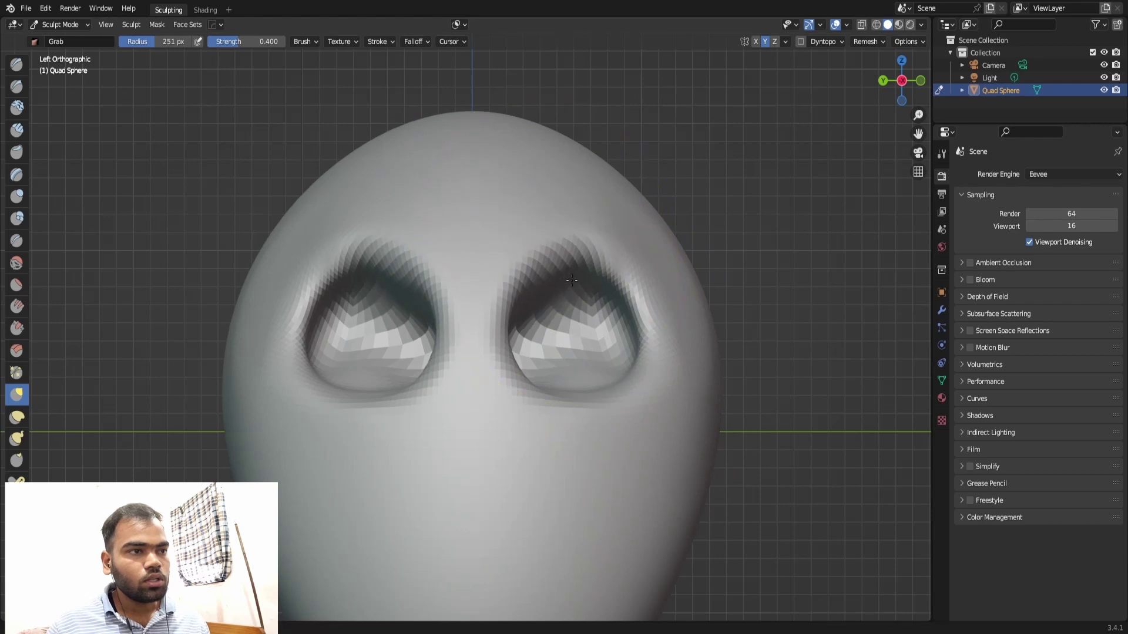
pyautogui.moveTo(605, 282)
pyautogui.mouseDown()
pyautogui.moveTo(651, 280)
pyautogui.moveTo(668, 246)
pyautogui.mouseUp()
pyautogui.moveTo(669, 246); pyautogui.dragTo(564, 319, button='middle')
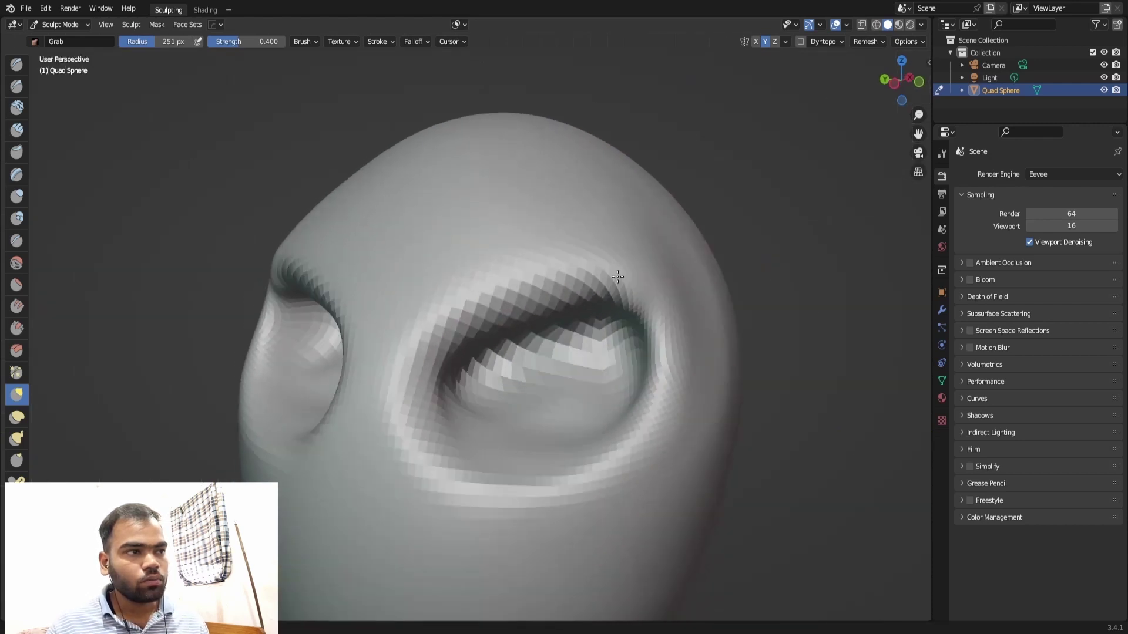
pyautogui.moveTo(604, 453); pyautogui.dragTo(535, 495)
pyautogui.moveTo(390, 378); pyautogui.dragTo(415, 407)
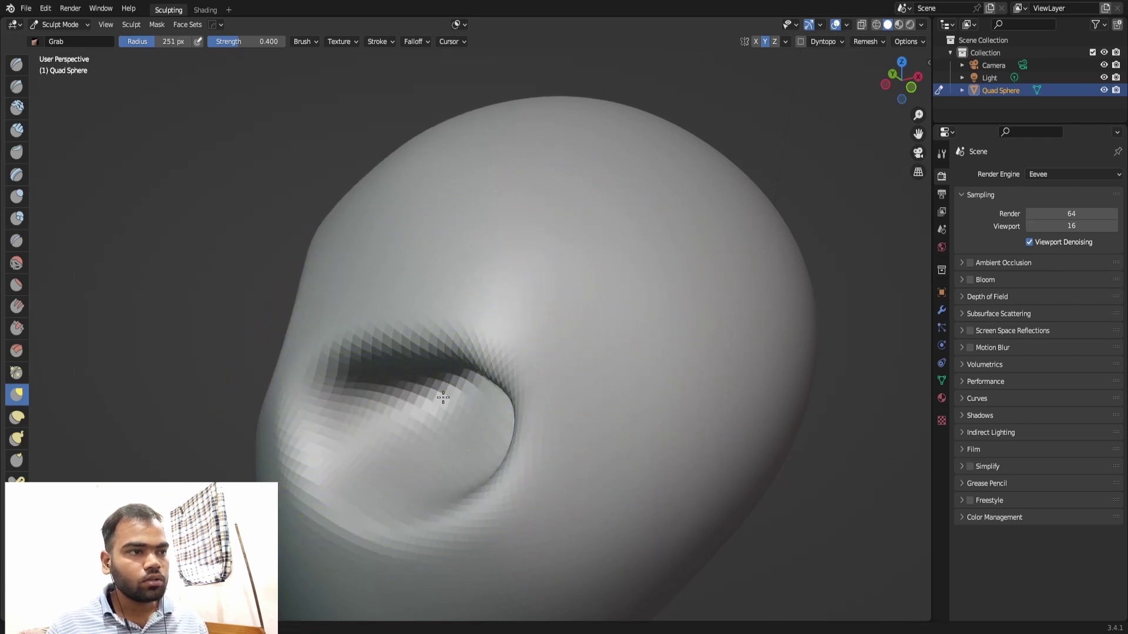
# Pull the lower rims and lower lids of both sockets down, then nudge the socket slightly up.
pyautogui.press('KP_3')
pyautogui.press('ctrl+KP_3')
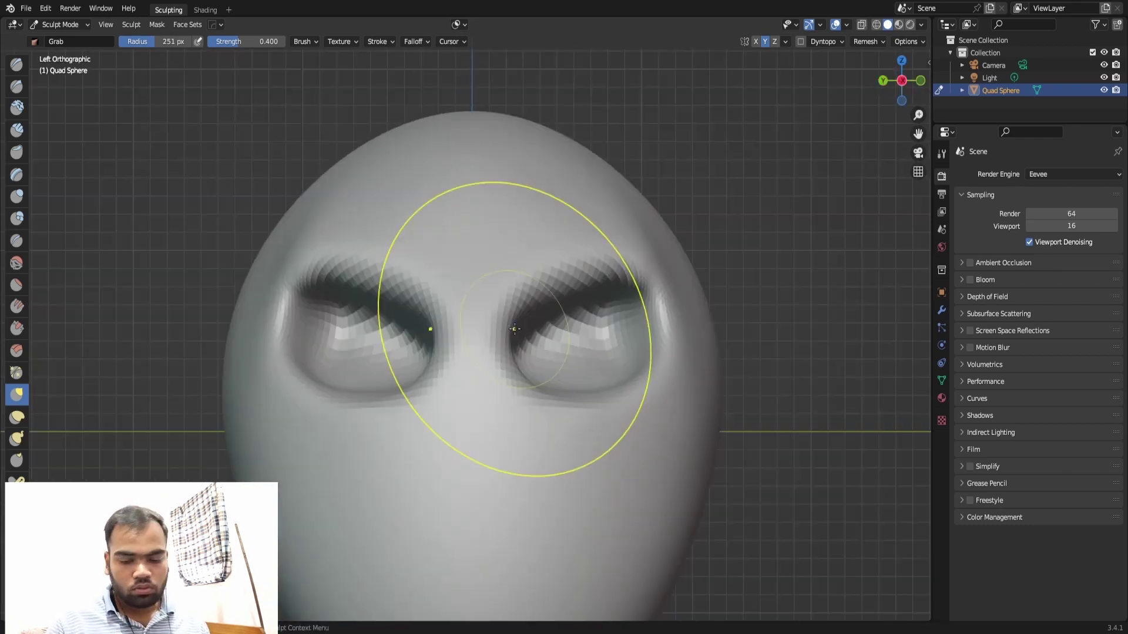
pyautogui.moveTo(528, 268); pyautogui.dragTo(521, 221)
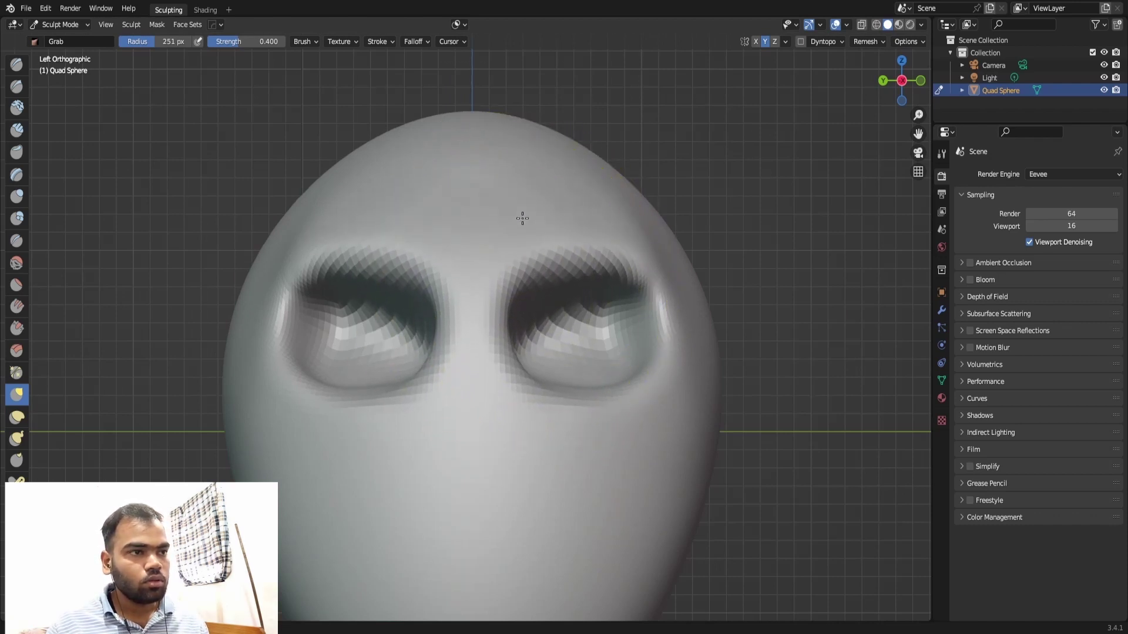
pyautogui.moveTo(559, 411); pyautogui.dragTo(563, 444)
pyautogui.moveTo(559, 337); pyautogui.dragTo(558, 369)
pyautogui.moveTo(560, 314)
pyautogui.mouseDown()
pyautogui.moveTo(550, 305)
pyautogui.moveTo(574, 276)
pyautogui.mouseUp()
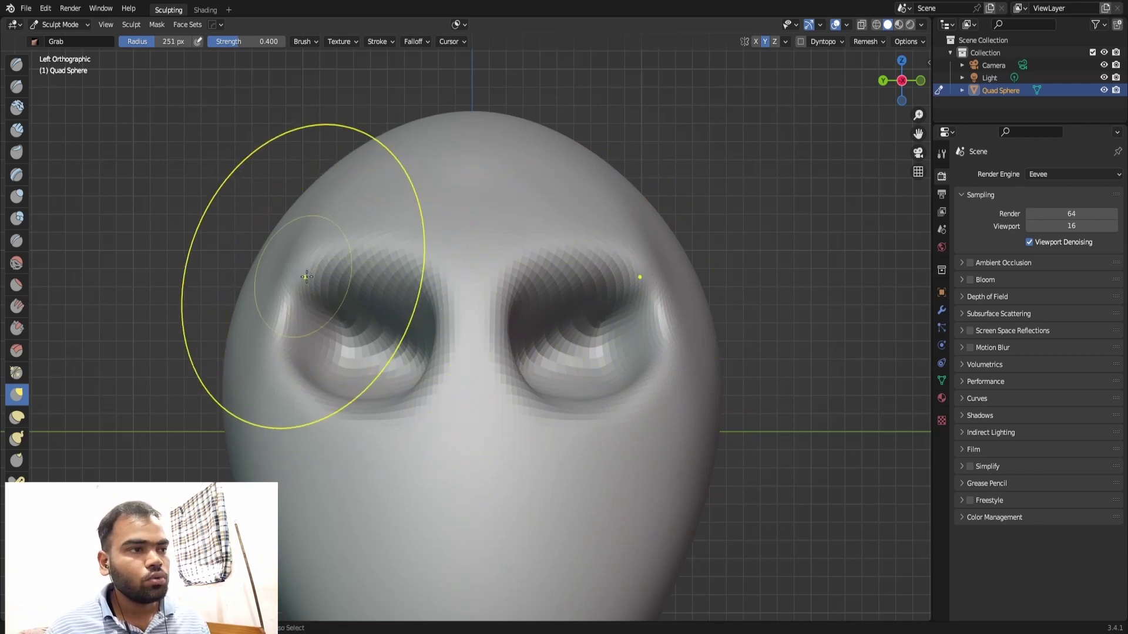
pyautogui.moveTo(681, 320); pyautogui.dragTo(686, 332)
pyautogui.scroll(-2, 461, 288)
pyautogui.scroll(-1, 488, 398)
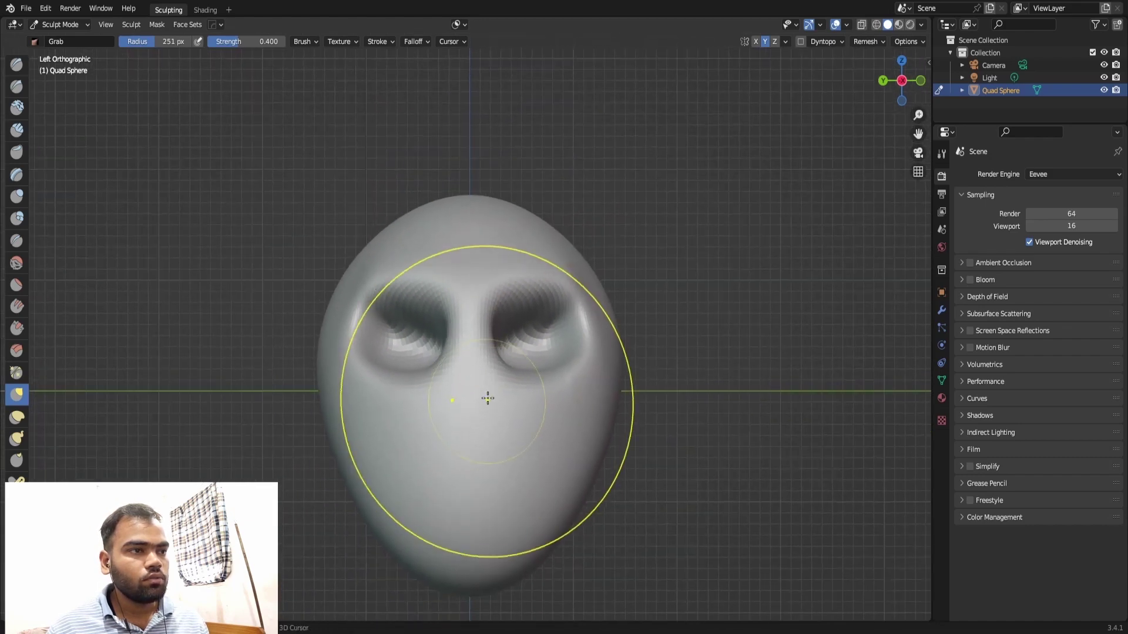
pyautogui.scroll(1, 487, 398)
pyautogui.scroll(2, 496, 307)
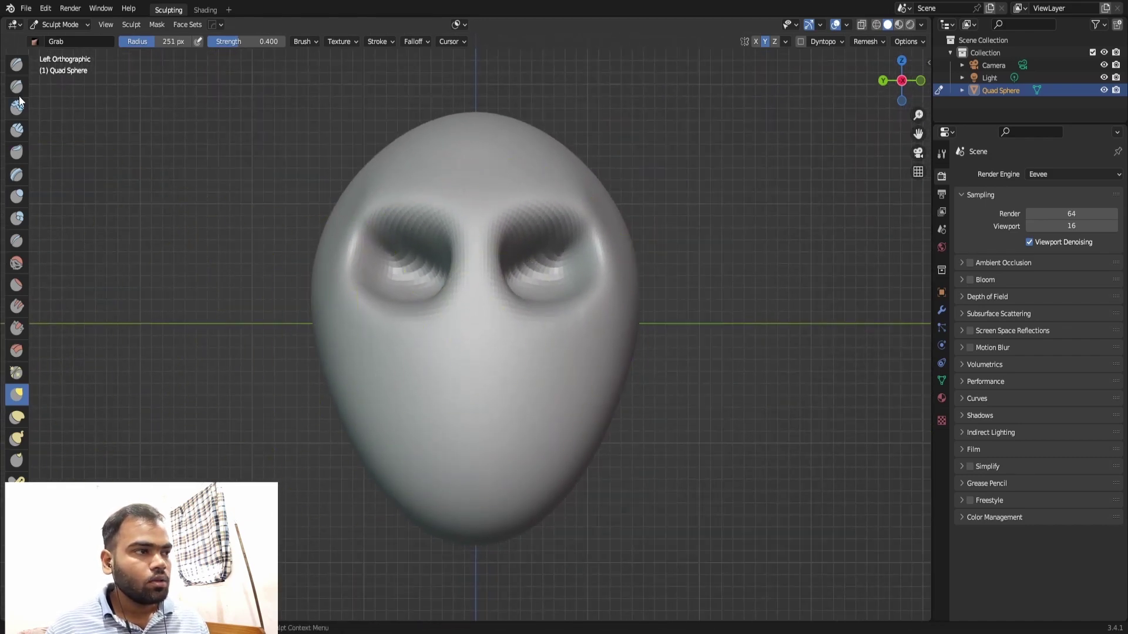
pyautogui.click(19, 110)
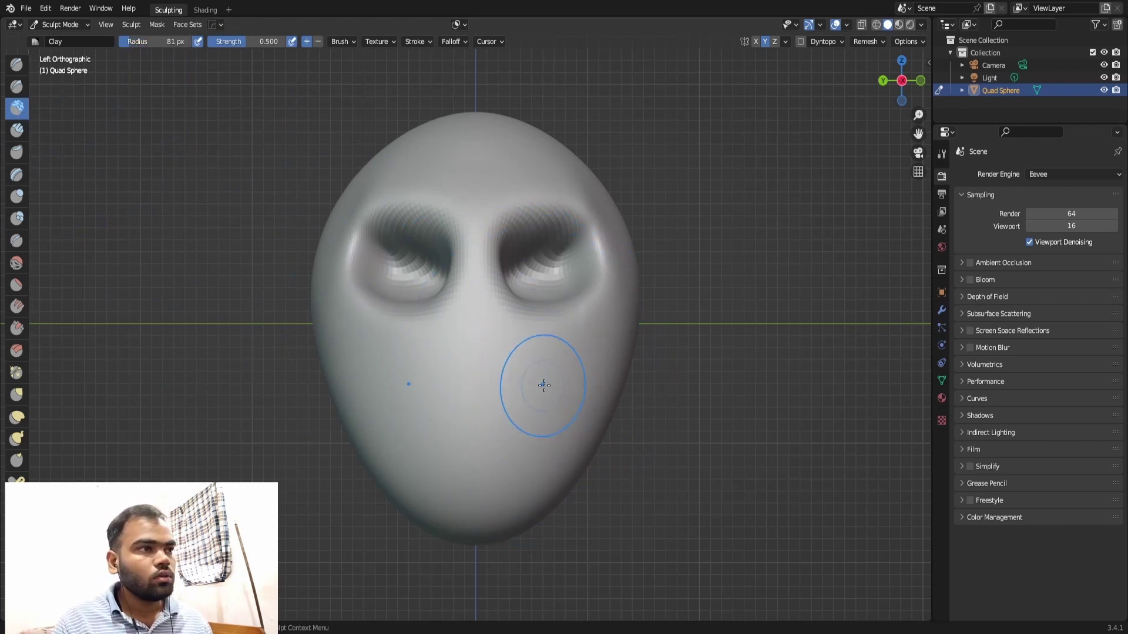
# Switch to the Back orthographic view, zoom in on the back of the head, and lay a test clay stroke.
pyautogui.moveTo(587, 302)
pyautogui.mouseDown(button='middle')
pyautogui.moveTo(518, 282)
pyautogui.moveTo(533, 225)
pyautogui.mouseUp(button='middle')
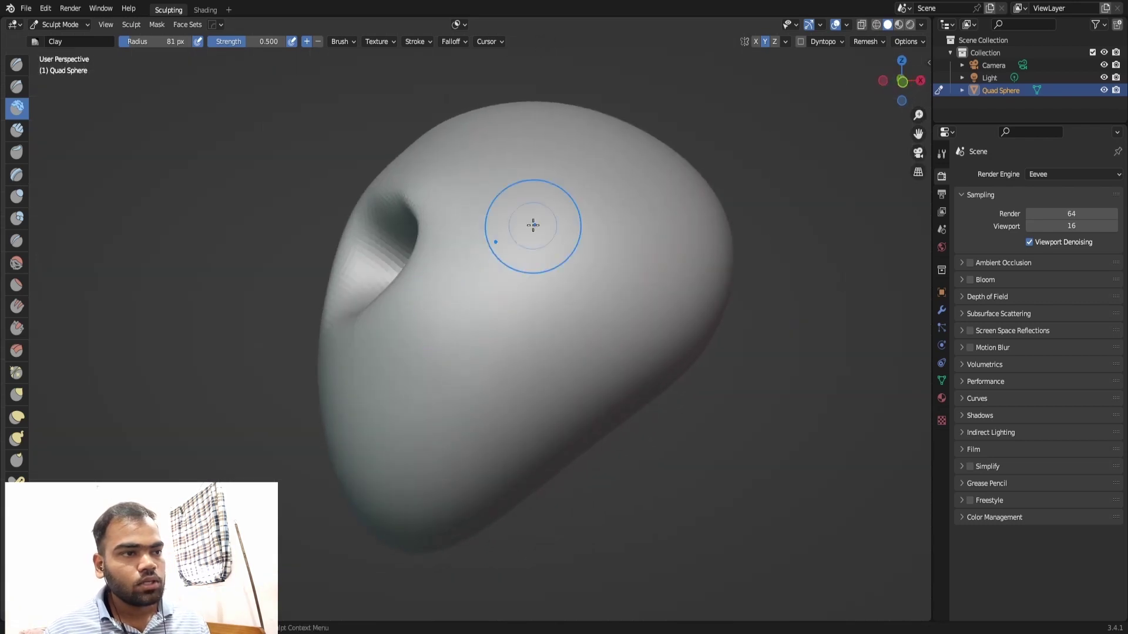
pyautogui.press('KP_3')
pyautogui.press('KP_1')
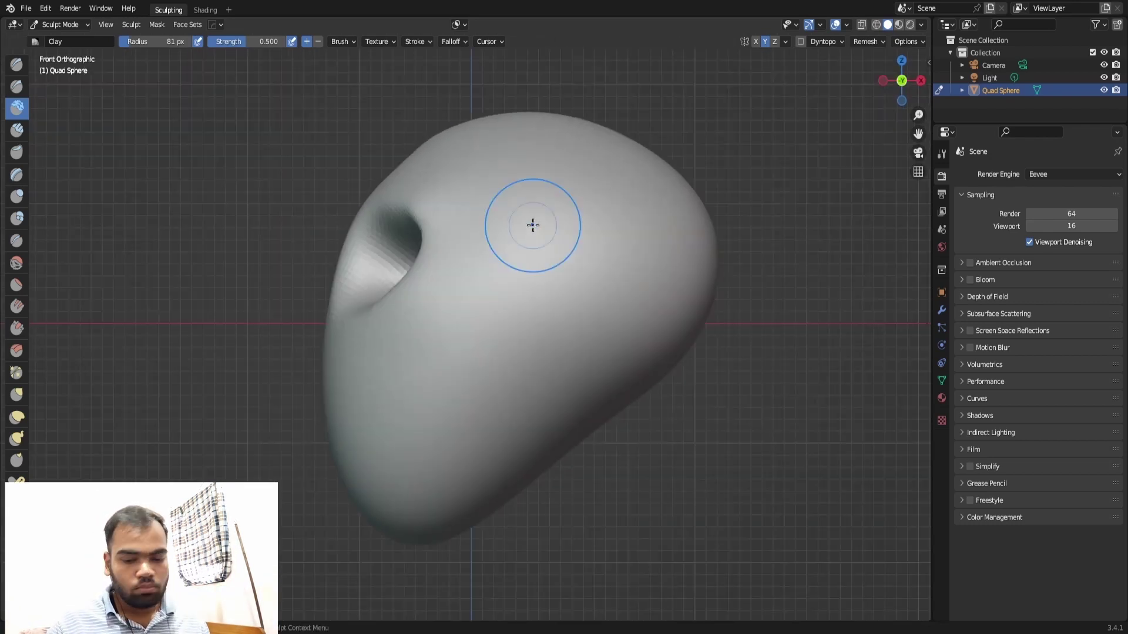
pyautogui.press('ctrl+KP_1')
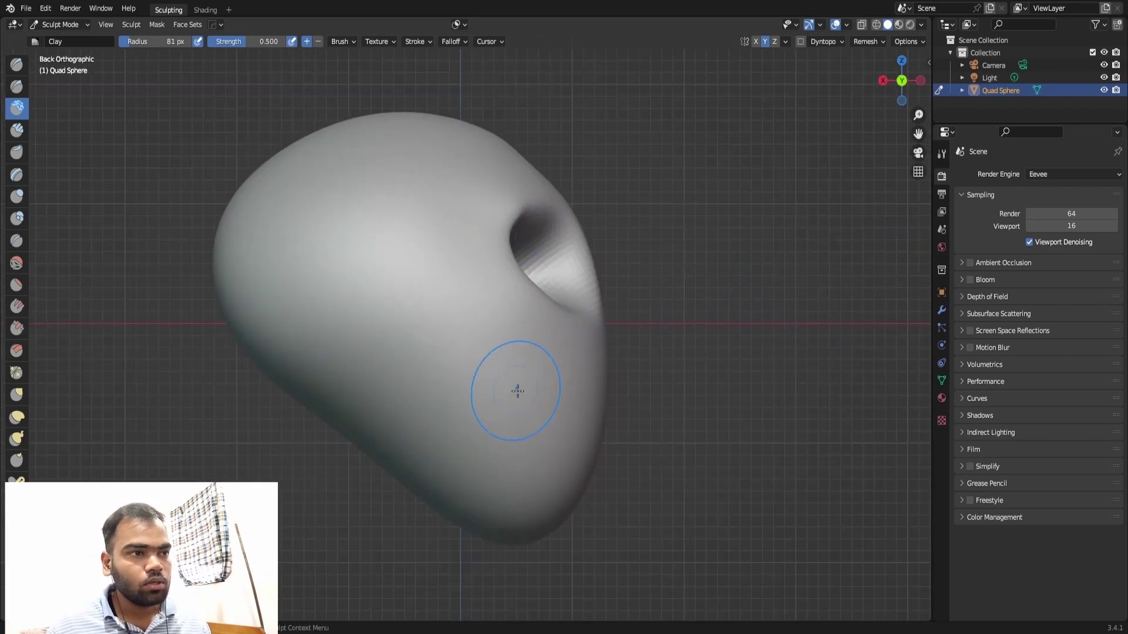
pyautogui.scroll(3, 519, 378)
pyautogui.keyDown('shift'); pyautogui.moveTo(529, 353); pyautogui.dragTo(409, 284, button='middle'); pyautogui.keyUp('shift')
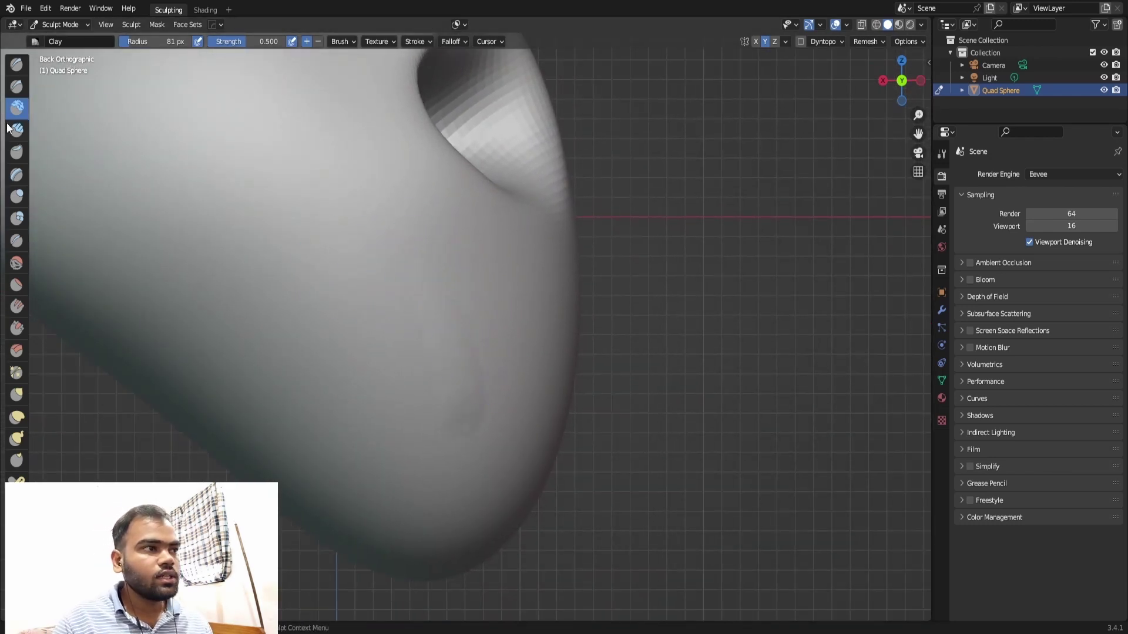
pyautogui.moveTo(453, 352); pyautogui.dragTo(394, 251)
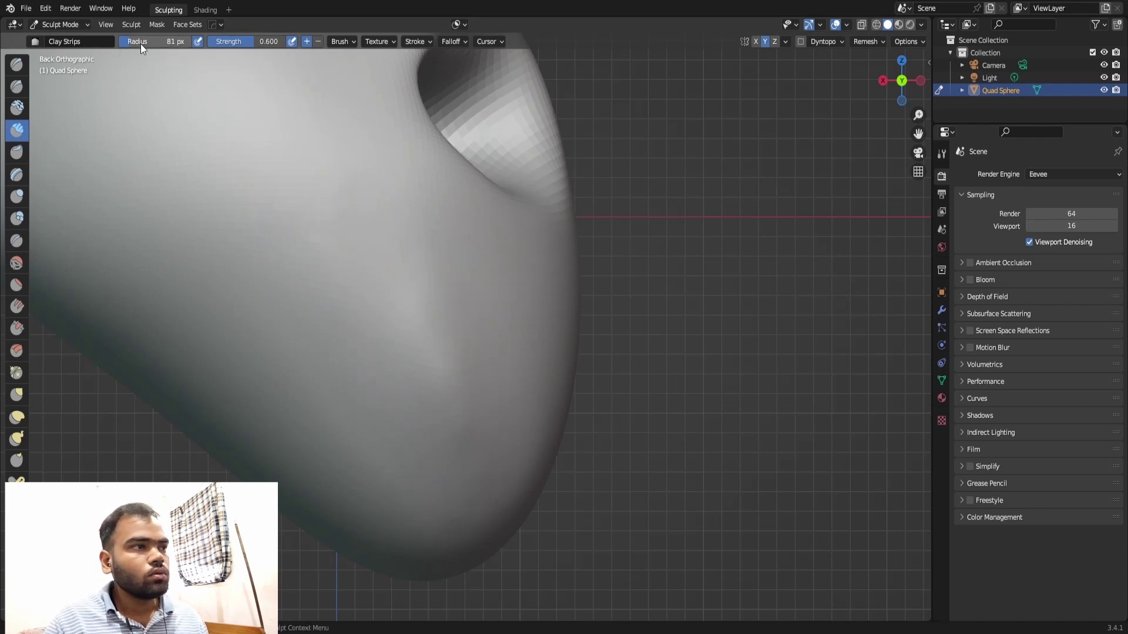
# Draw vertical and diagonal test Clay Strips creases across the back of the head.
pyautogui.moveTo(408, 319); pyautogui.dragTo(446, 411)
pyautogui.moveTo(297, 297); pyautogui.dragTo(340, 440)
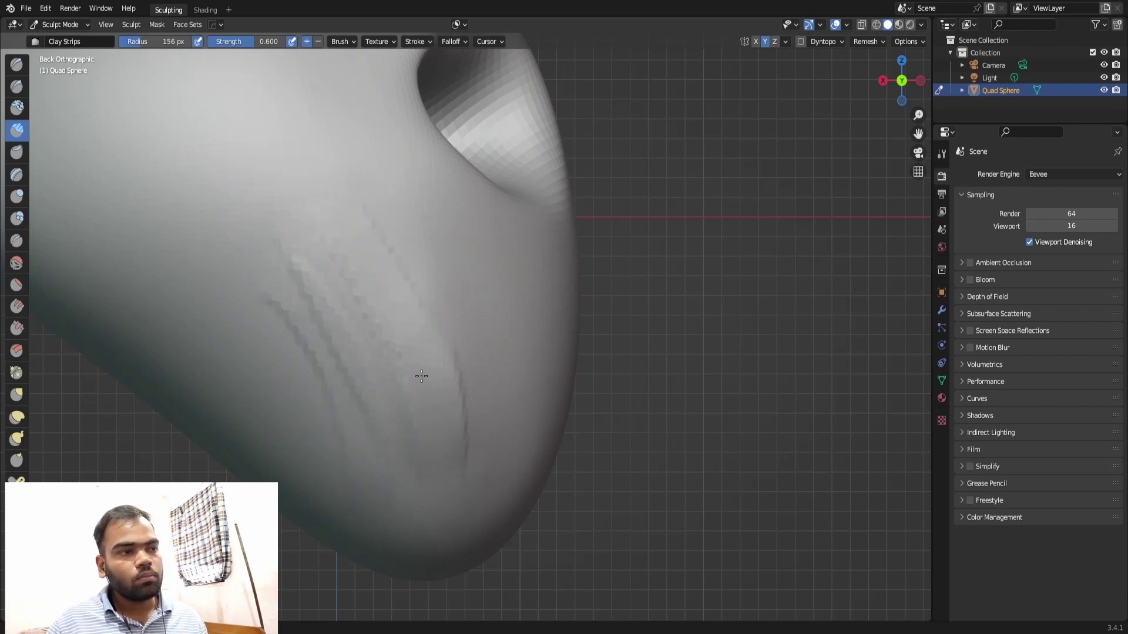
pyautogui.moveTo(414, 240); pyautogui.dragTo(455, 370)
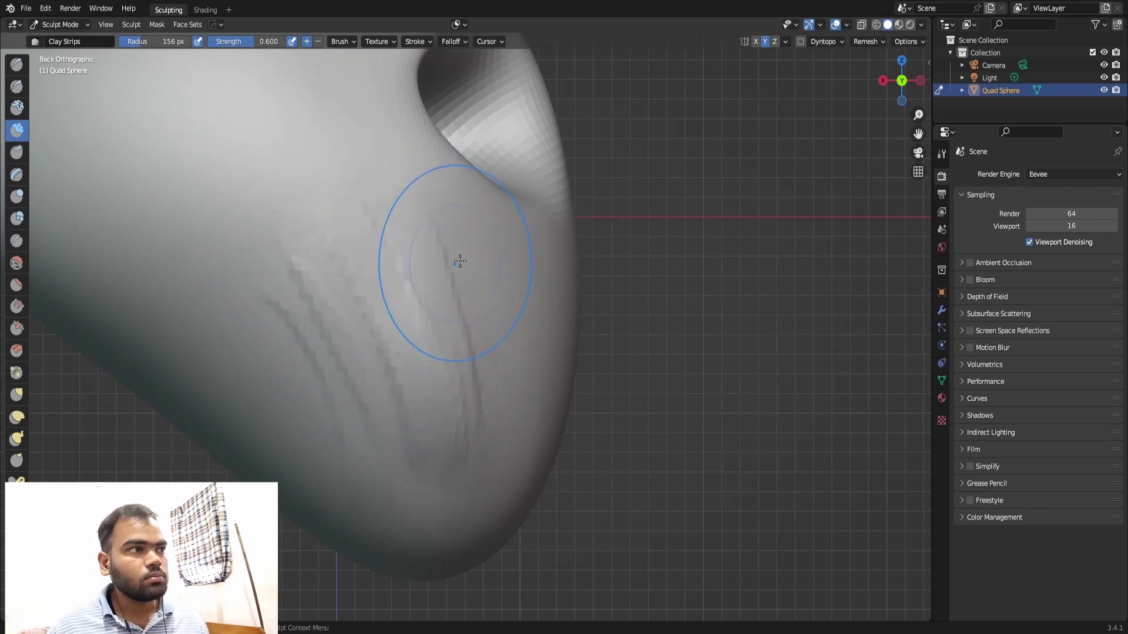
pyautogui.moveTo(239, 328); pyautogui.dragTo(495, 527)
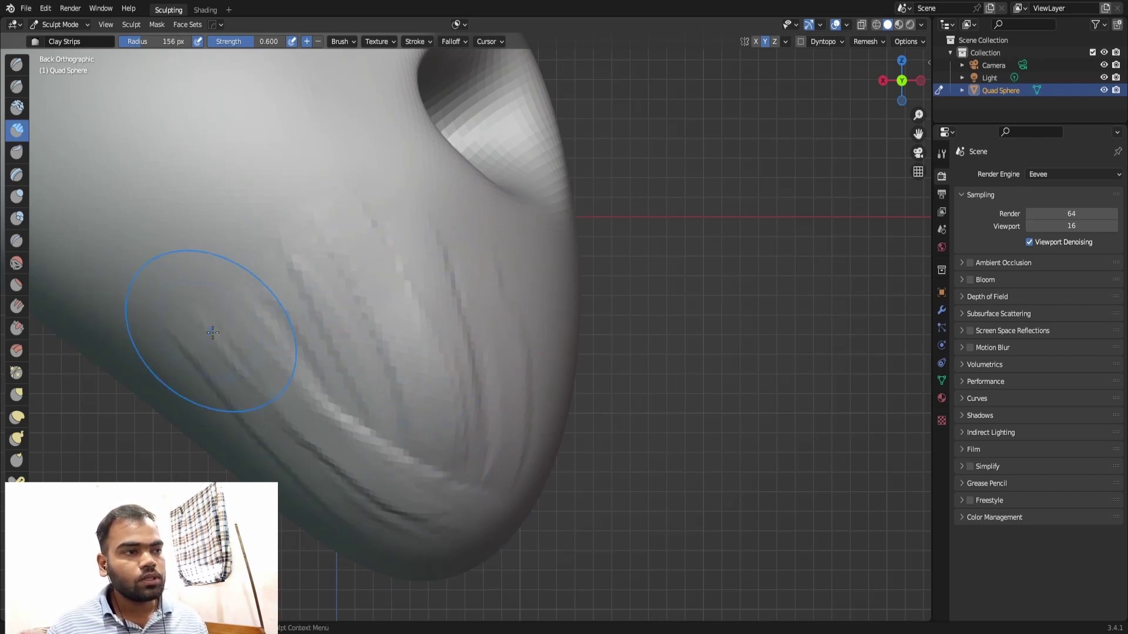
pyautogui.moveTo(253, 326)
pyautogui.mouseDown()
pyautogui.moveTo(170, 203)
pyautogui.moveTo(114, 245)
pyautogui.moveTo(282, 347)
pyautogui.mouseUp()
pyautogui.moveTo(124, 282); pyautogui.dragTo(329, 446)
pyautogui.moveTo(294, 252); pyautogui.dragTo(382, 353)
pyautogui.moveTo(317, 334); pyautogui.dragTo(404, 443)
# Undo all the test creases and return to the view facing the face.
pyautogui.hotkey('ctrl', 'z')
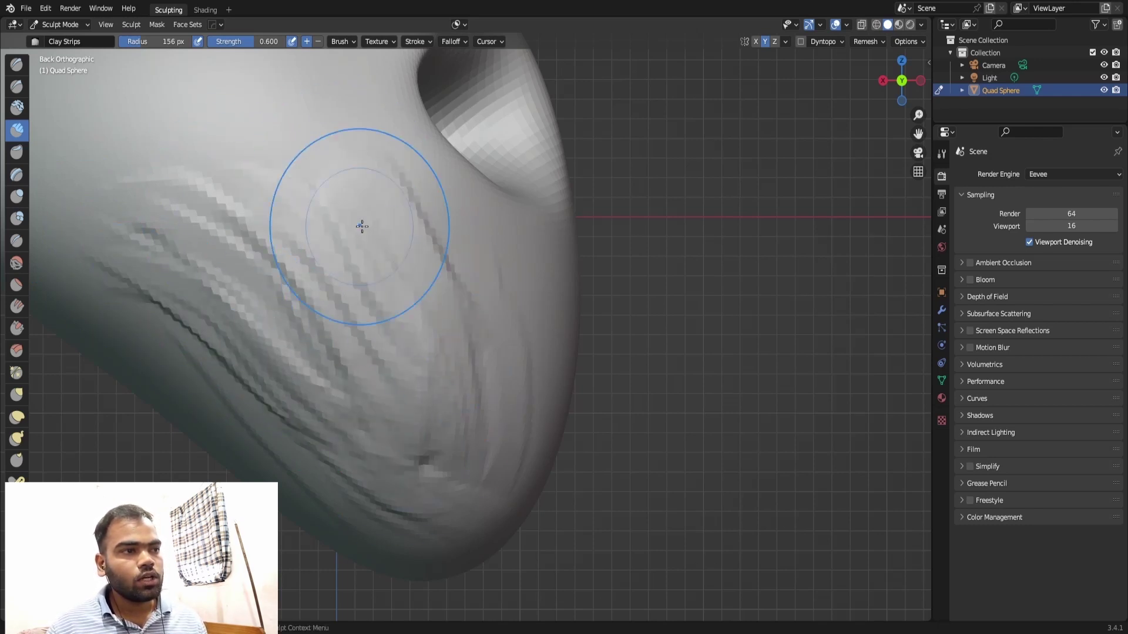
pyautogui.hotkey('ctrl', 'z')
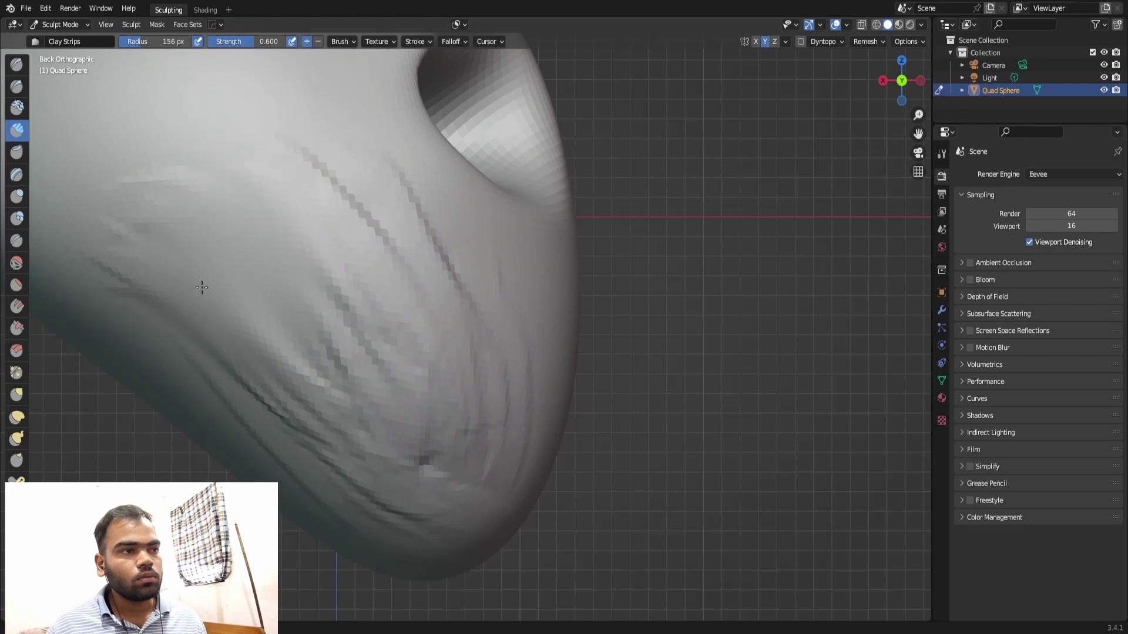
pyautogui.hotkey('ctrl', 'z')
pyautogui.hotkey('ctrl', 'z')
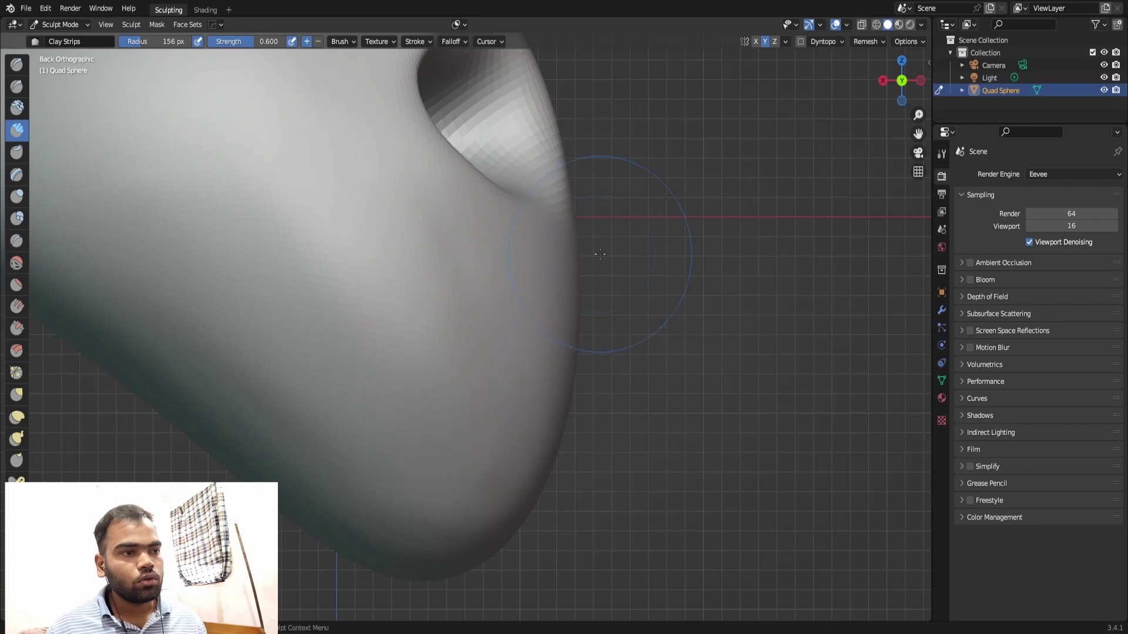
pyautogui.press('KP_1')
pyautogui.press('ctrl+KP_3')
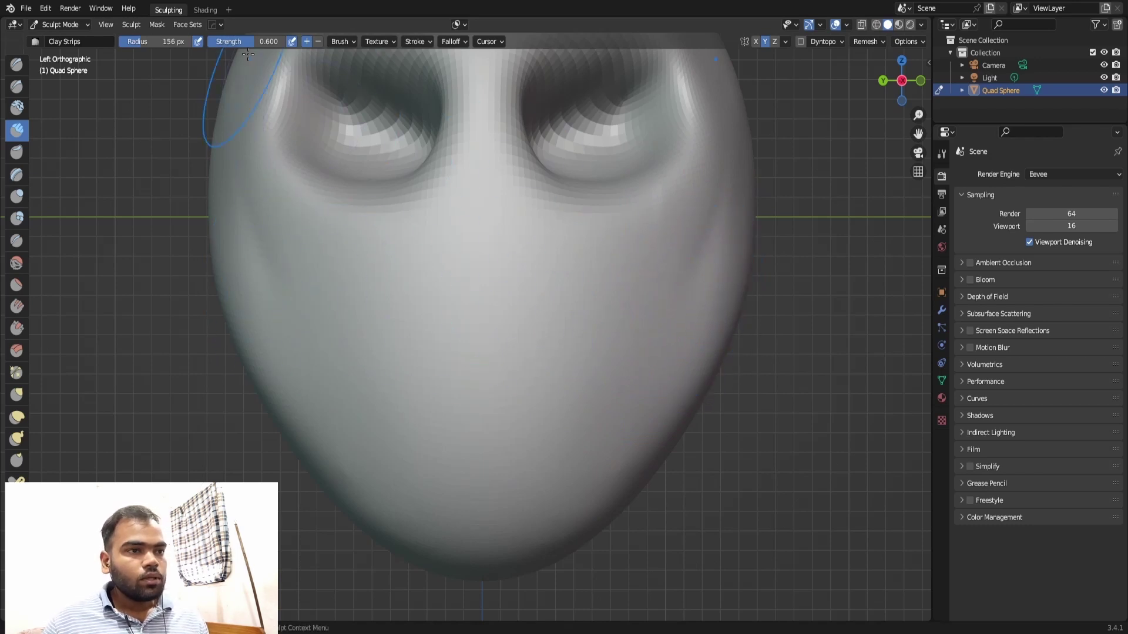
# Try mirrored diagonal Clay Strips grooves down the cheeks, undoing the unsatisfactory strokes.
pyautogui.moveTo(663, 264); pyautogui.dragTo(534, 476)
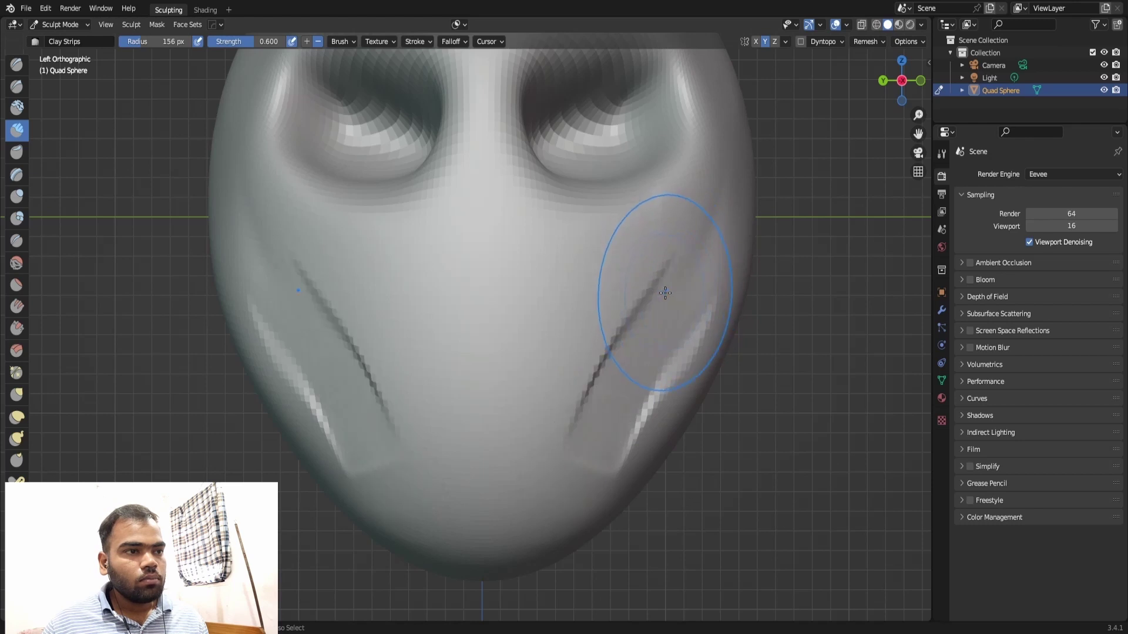
pyautogui.hotkey('ctrl', 'z')
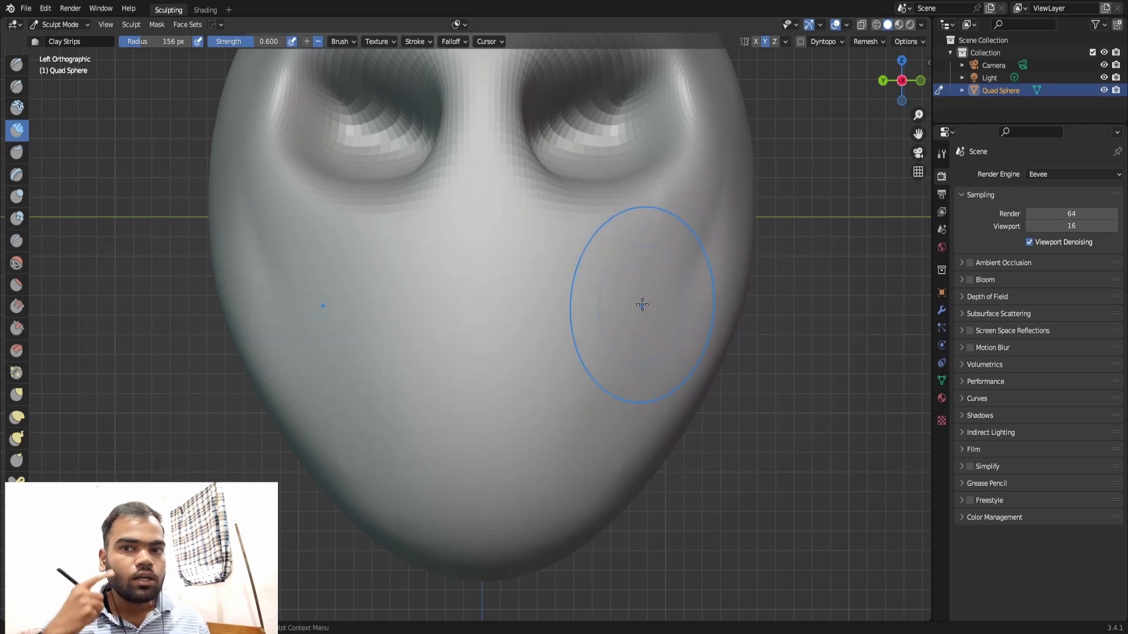
pyautogui.moveTo(670, 320); pyautogui.dragTo(559, 411)
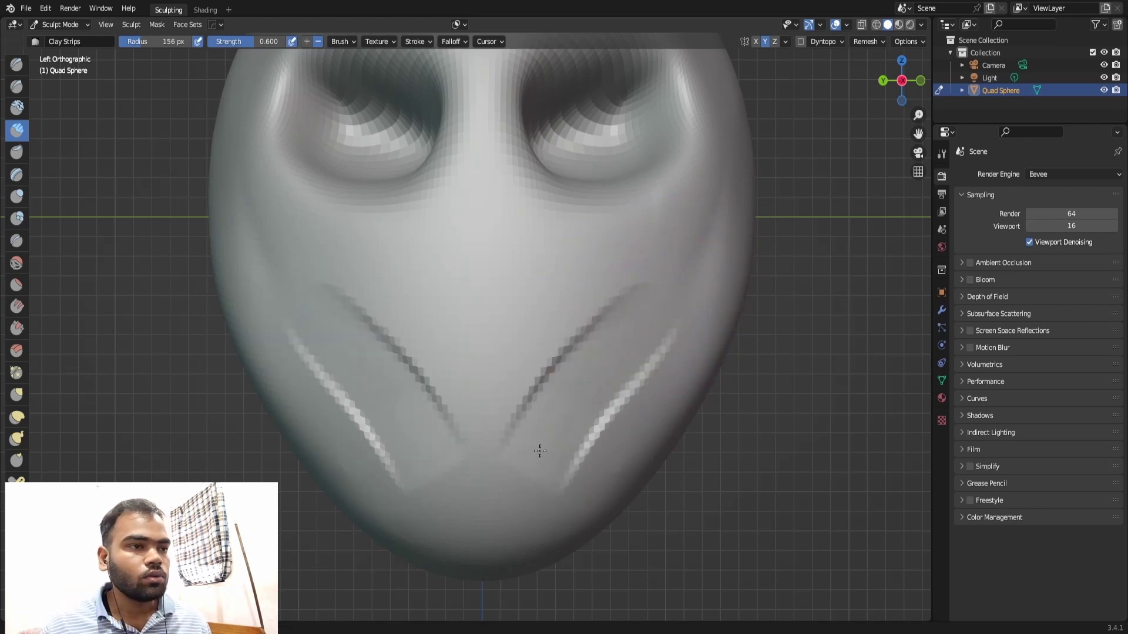
pyautogui.moveTo(669, 312); pyautogui.dragTo(581, 446)
pyautogui.hotkey('ctrl', 'z')
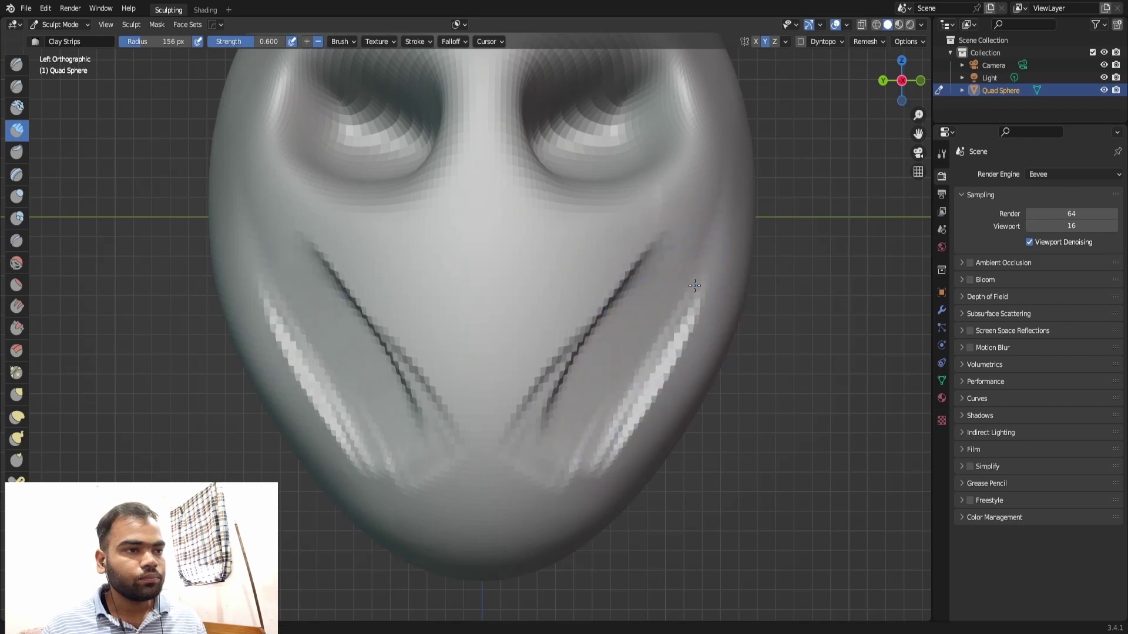
pyautogui.moveTo(685, 282); pyautogui.dragTo(587, 365)
pyautogui.hotkey('ctrl', 'z')
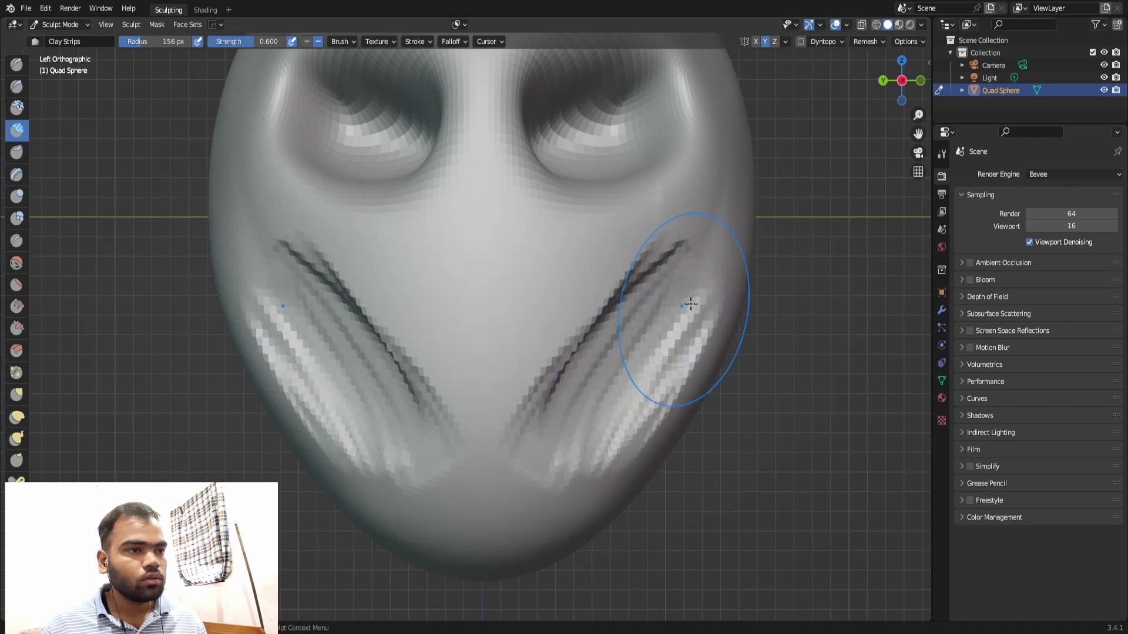
# Redraw longer cheek grooves, deepen them toward the chin, and smooth the blocky cheek patches.
pyautogui.moveTo(667, 289); pyautogui.dragTo(559, 439)
pyautogui.hotkey('ctrl', 'z')
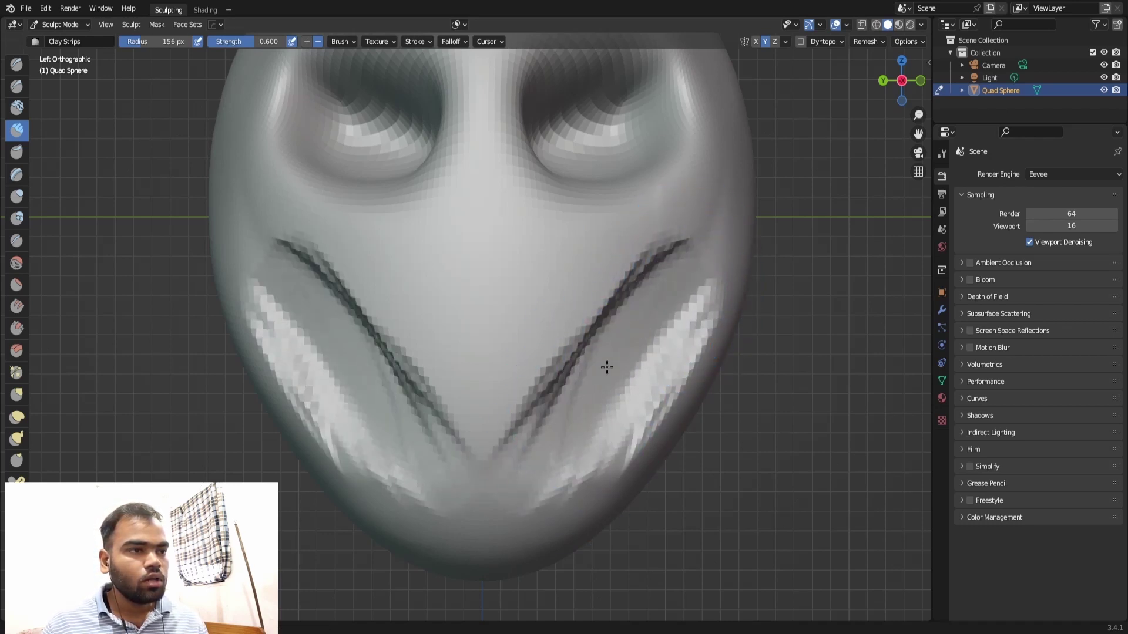
pyautogui.moveTo(683, 283)
pyautogui.mouseDown()
pyautogui.moveTo(642, 378)
pyautogui.moveTo(567, 461)
pyautogui.moveTo(659, 309)
pyautogui.moveTo(679, 239)
pyautogui.moveTo(557, 351)
pyautogui.moveTo(611, 264)
pyautogui.moveTo(574, 364)
pyautogui.mouseUp()
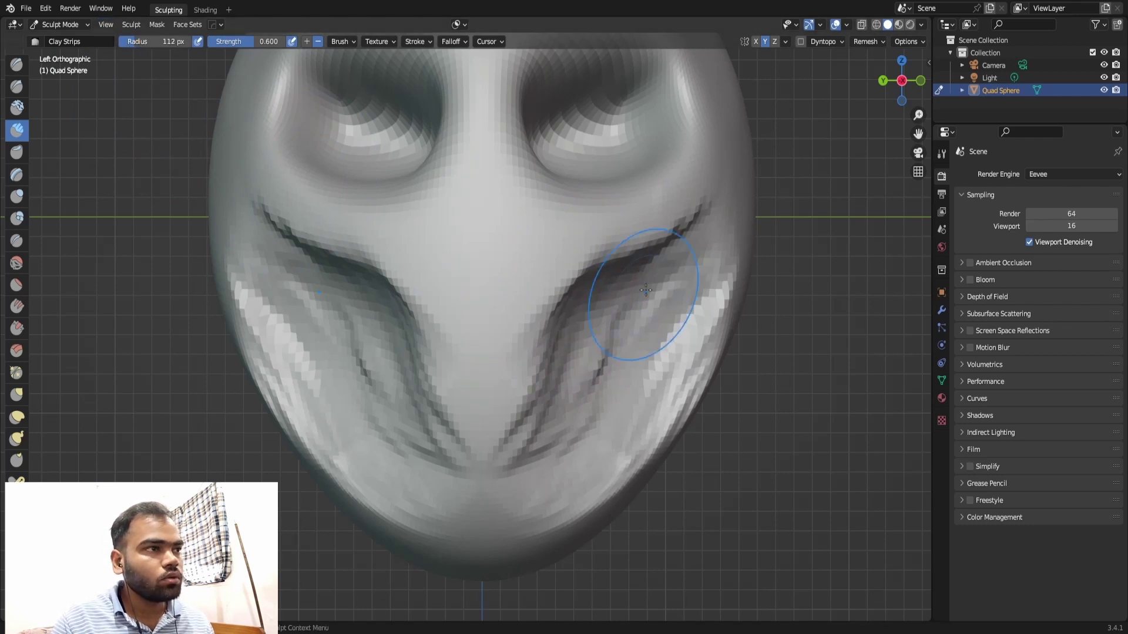
pyautogui.moveTo(670, 231)
pyautogui.mouseDown()
pyautogui.moveTo(629, 239)
pyautogui.moveTo(576, 294)
pyautogui.moveTo(511, 401)
pyautogui.mouseUp()
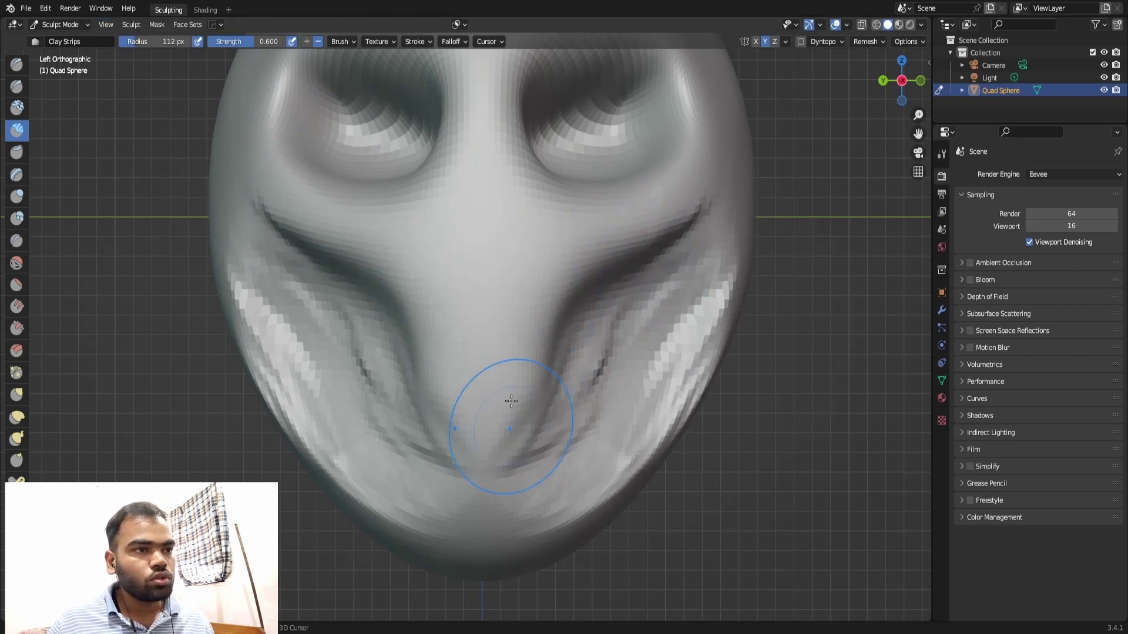
pyautogui.moveTo(318, 349)
pyautogui.keyDown('shift'); pyautogui.mouseDown()
pyautogui.moveTo(299, 282)
pyautogui.moveTo(277, 289)
pyautogui.moveTo(264, 322)
pyautogui.moveTo(332, 450)
pyautogui.moveTo(371, 447)
pyautogui.mouseUp(); pyautogui.keyUp('shift')
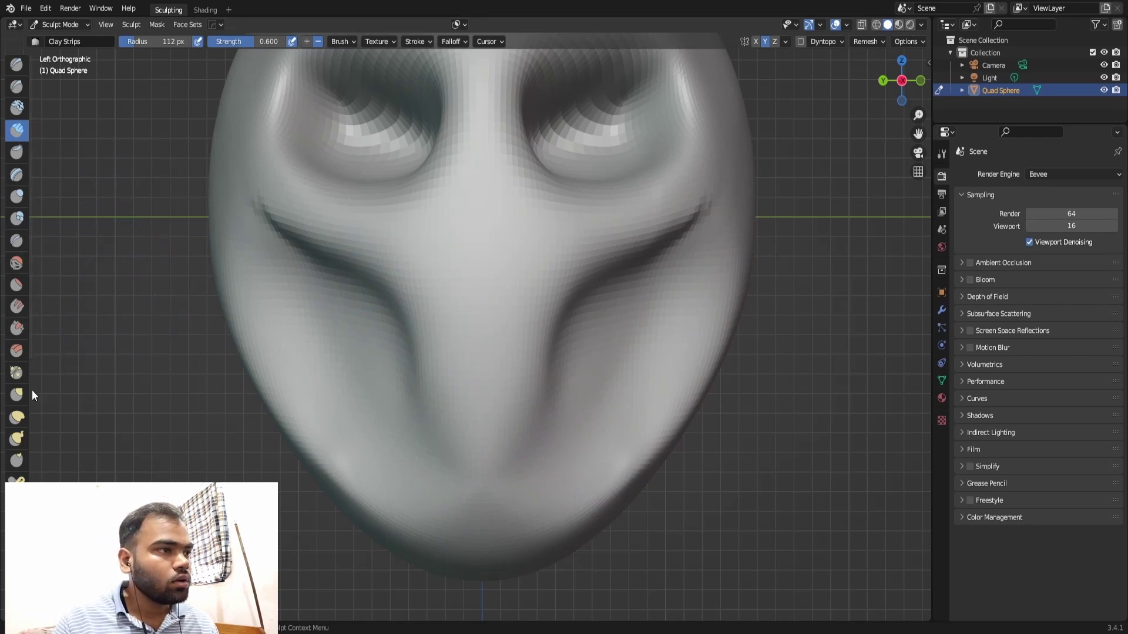
pyautogui.click(18, 418)
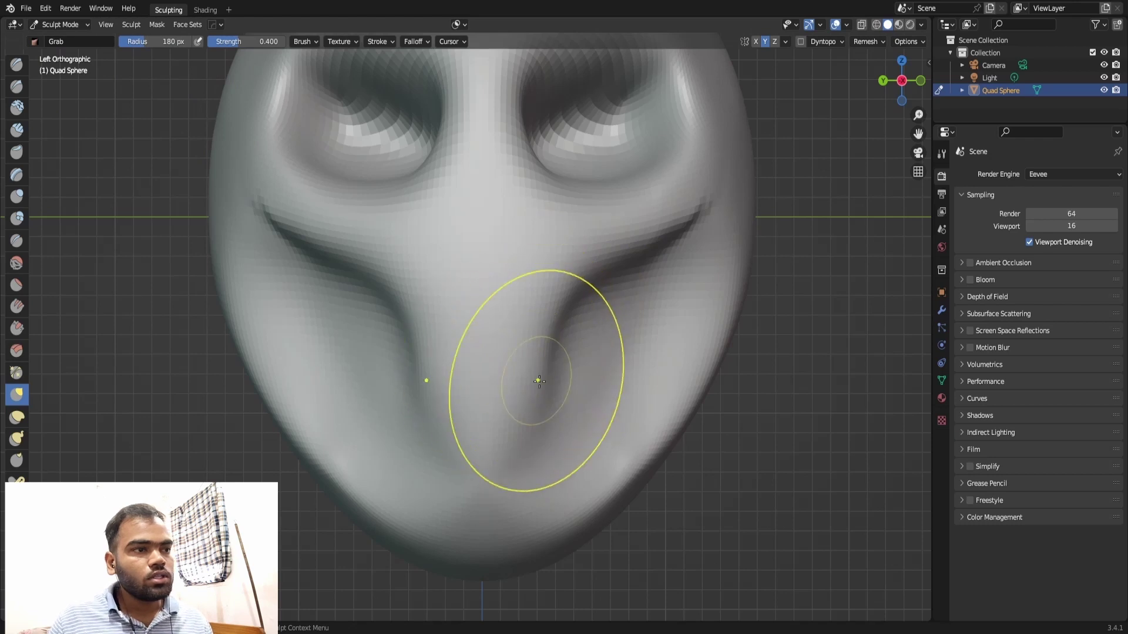
# Grab the nose creases and tip downward, narrowing the nose and rounding a lowered tip.
pyautogui.moveTo(546, 393)
pyautogui.mouseDown()
pyautogui.moveTo(576, 429)
pyautogui.moveTo(558, 293)
pyautogui.moveTo(616, 312)
pyautogui.moveTo(616, 247)
pyautogui.mouseUp()
pyautogui.moveTo(538, 417)
pyautogui.mouseDown()
pyautogui.moveTo(538, 479)
pyautogui.moveTo(596, 478)
pyautogui.mouseUp()
pyautogui.moveTo(547, 355)
pyautogui.mouseDown()
pyautogui.moveTo(582, 417)
pyautogui.moveTo(564, 470)
pyautogui.mouseUp()
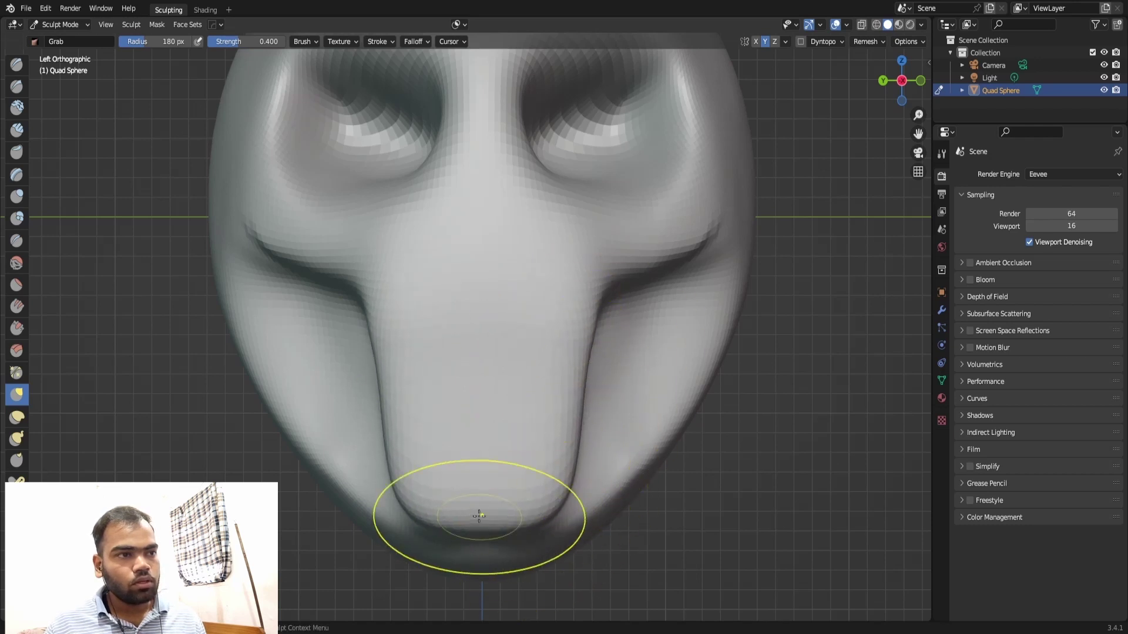
pyautogui.moveTo(478, 517); pyautogui.dragTo(482, 553)
pyautogui.moveTo(569, 370); pyautogui.dragTo(609, 390)
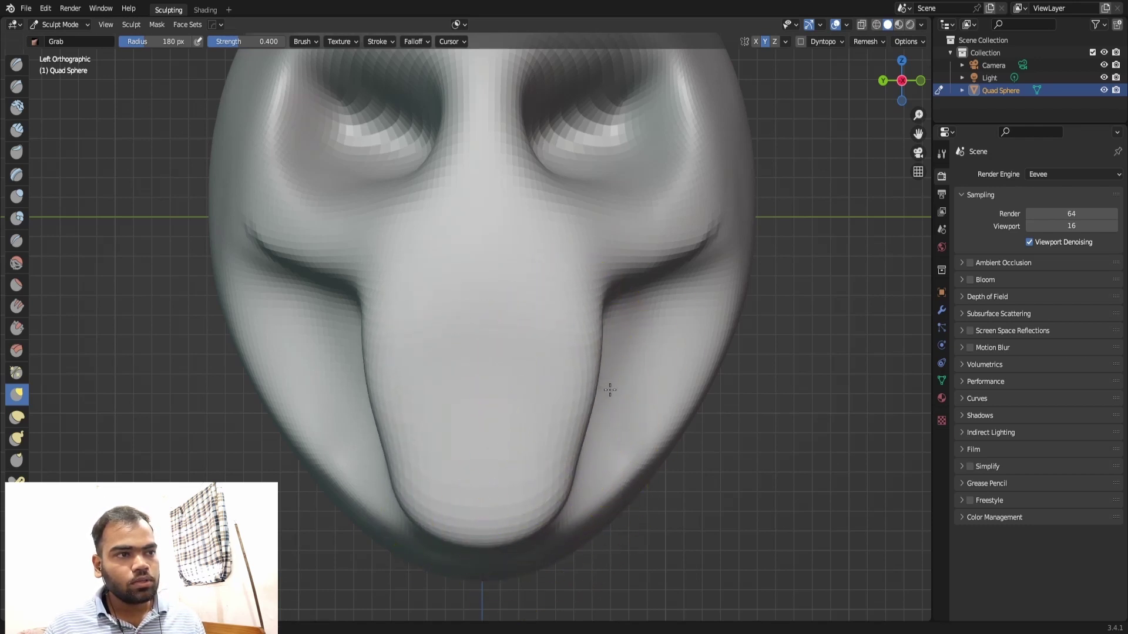
# Blend the upper creases into the nose bridge, adjust the lower creases, and orbit to inspect.
pyautogui.moveTo(608, 272); pyautogui.dragTo(551, 337)
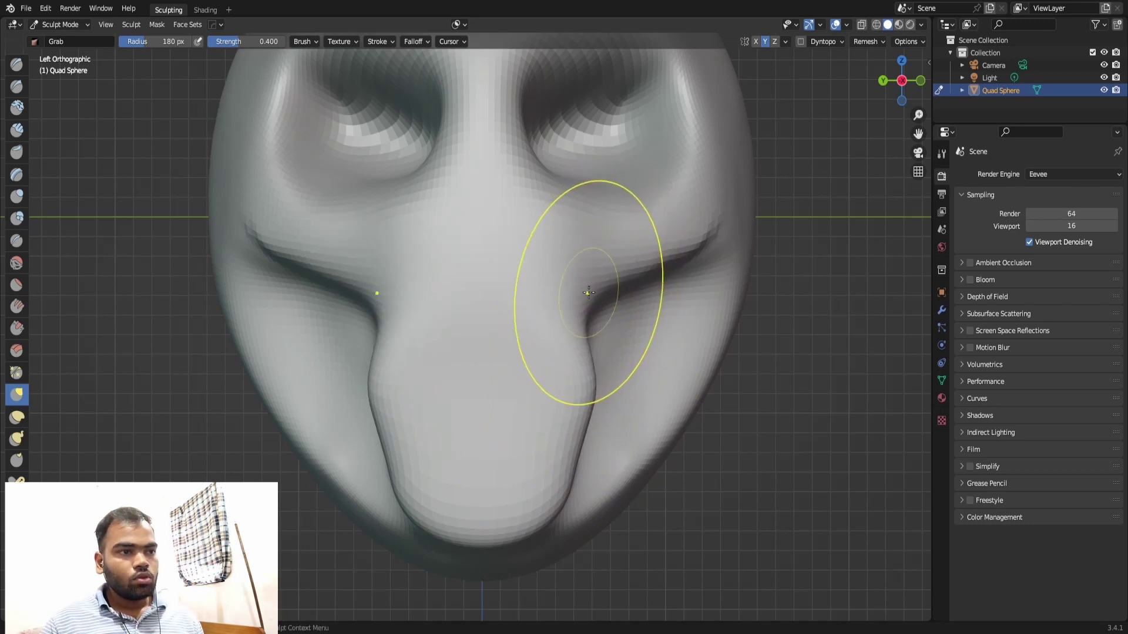
pyautogui.moveTo(589, 296); pyautogui.dragTo(588, 340)
pyautogui.moveTo(576, 403); pyautogui.dragTo(552, 406)
pyautogui.moveTo(559, 473)
pyautogui.mouseDown()
pyautogui.moveTo(556, 435)
pyautogui.moveTo(599, 393)
pyautogui.moveTo(579, 373)
pyautogui.mouseUp()
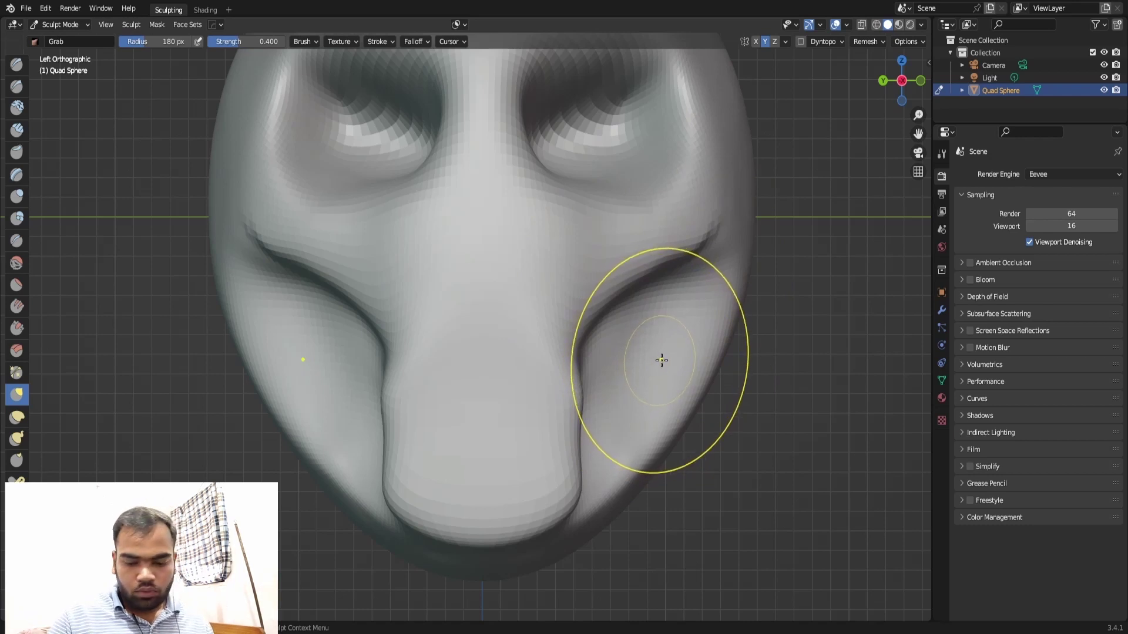
pyautogui.moveTo(661, 360); pyautogui.dragTo(662, 360)
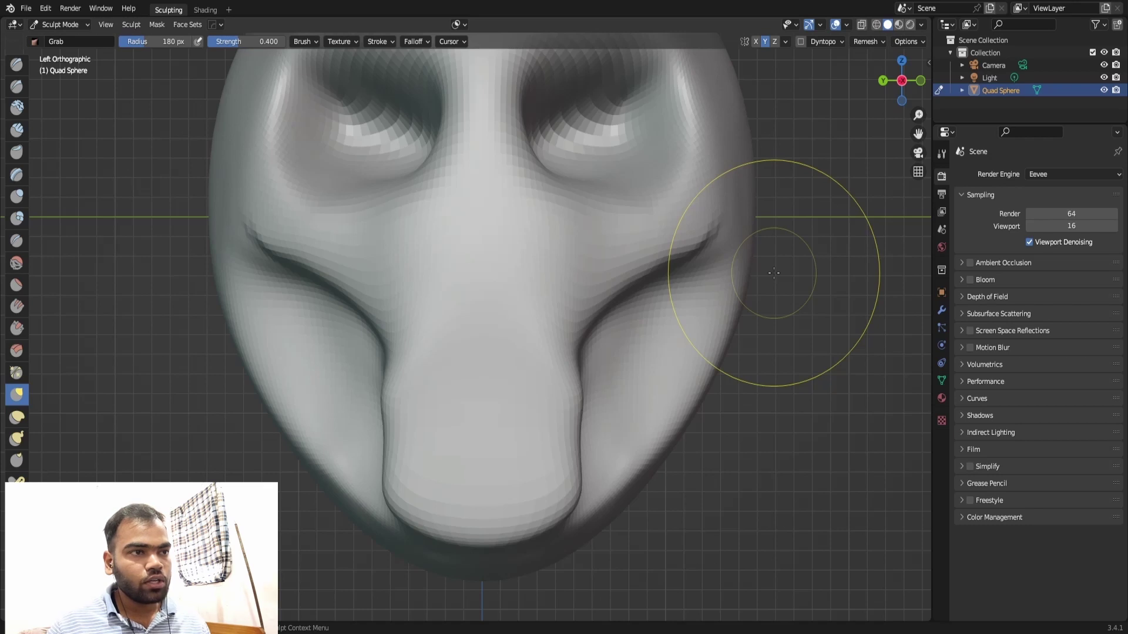
pyautogui.moveTo(579, 389); pyautogui.dragTo(559, 390)
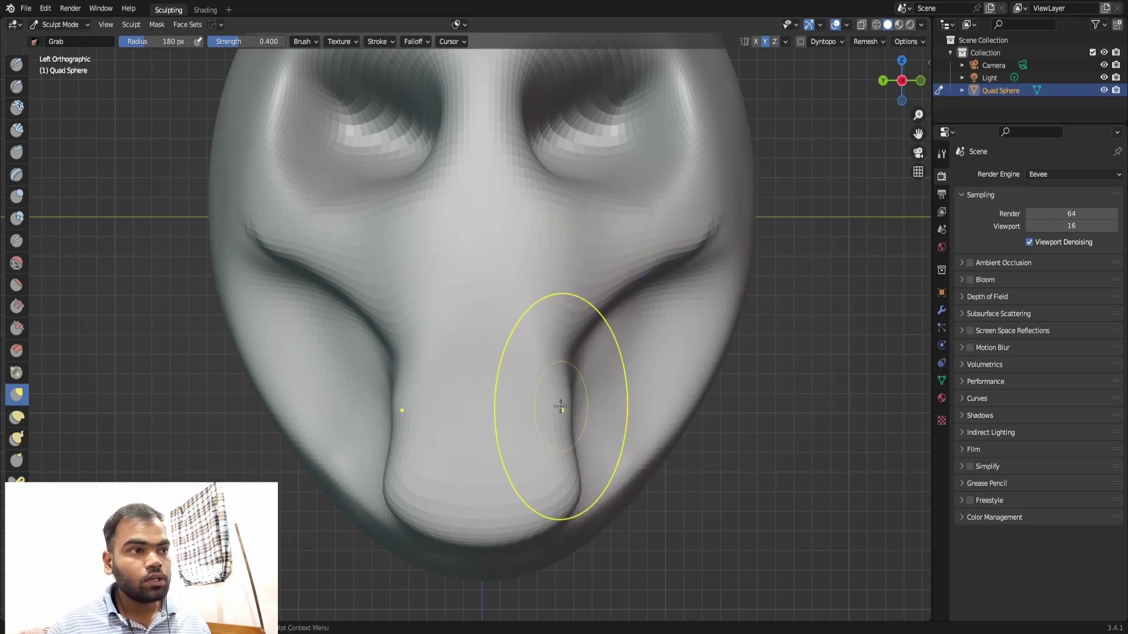
pyautogui.moveTo(574, 403)
pyautogui.mouseDown(button='middle')
pyautogui.moveTo(594, 337)
pyautogui.moveTo(526, 302)
pyautogui.mouseUp(button='middle')
pyautogui.scroll(-4, 564, 377)
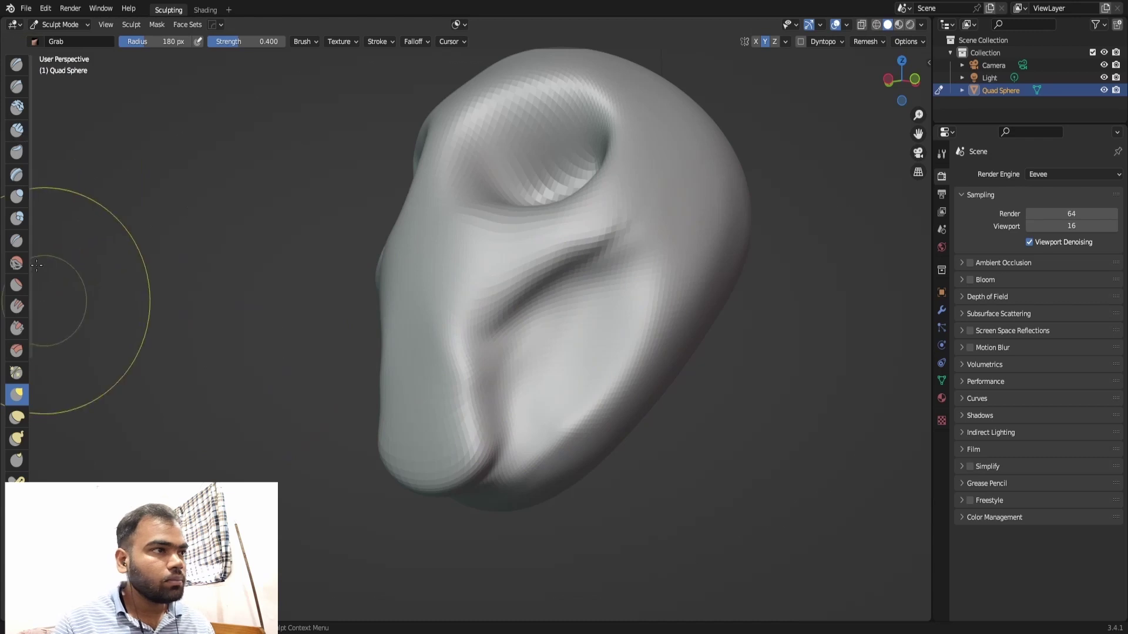
# Return to the front orthographic view and undo the lopsided nose bulge.
pyautogui.press('KP_3')
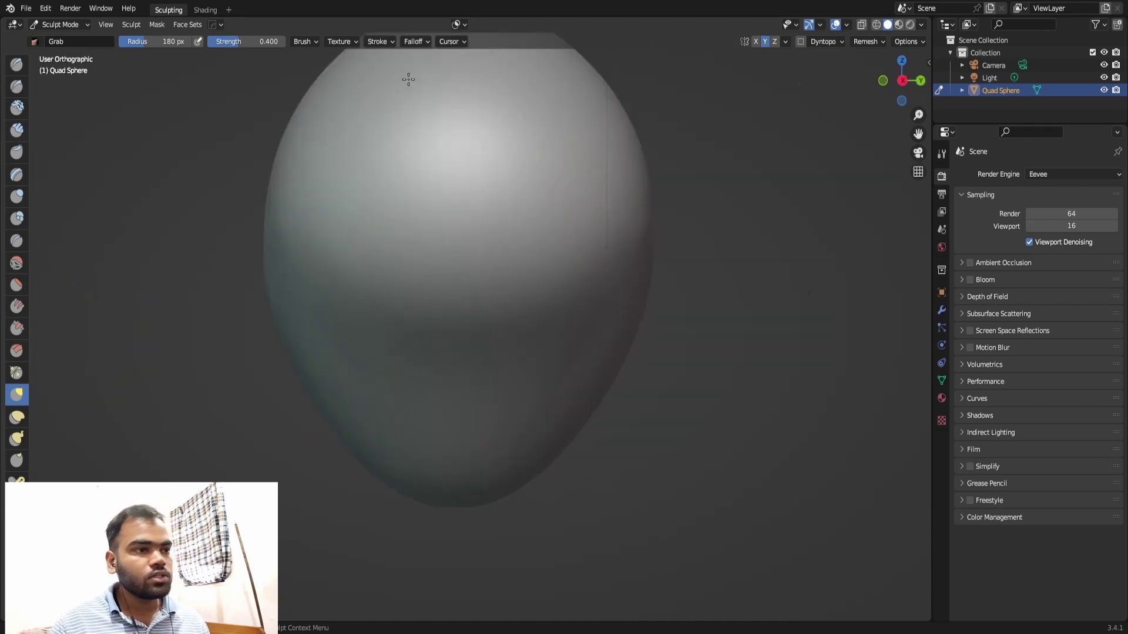
pyautogui.press('ctrl+KP_3')
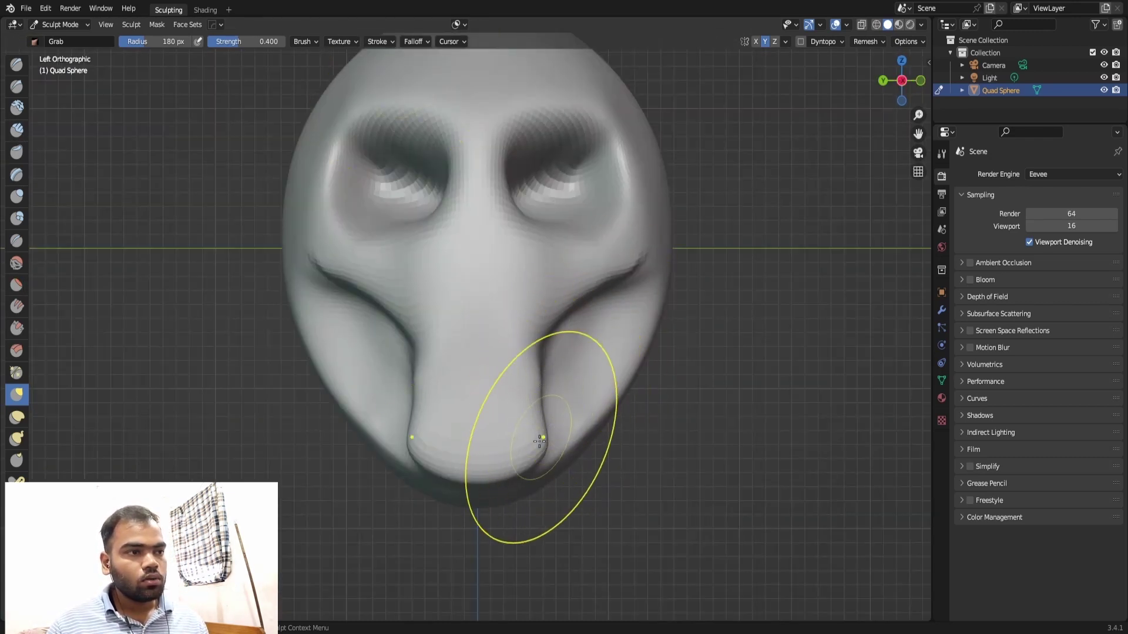
pyautogui.hotkey('ctrl', 'z')
# Grab-refine the lower nose sides, the right cheek crease and the lower-left jaw outline.
pyautogui.moveTo(546, 309)
pyautogui.mouseDown()
pyautogui.moveTo(542, 387)
pyautogui.moveTo(557, 418)
pyautogui.mouseUp()
pyautogui.moveTo(554, 457); pyautogui.dragTo(558, 448)
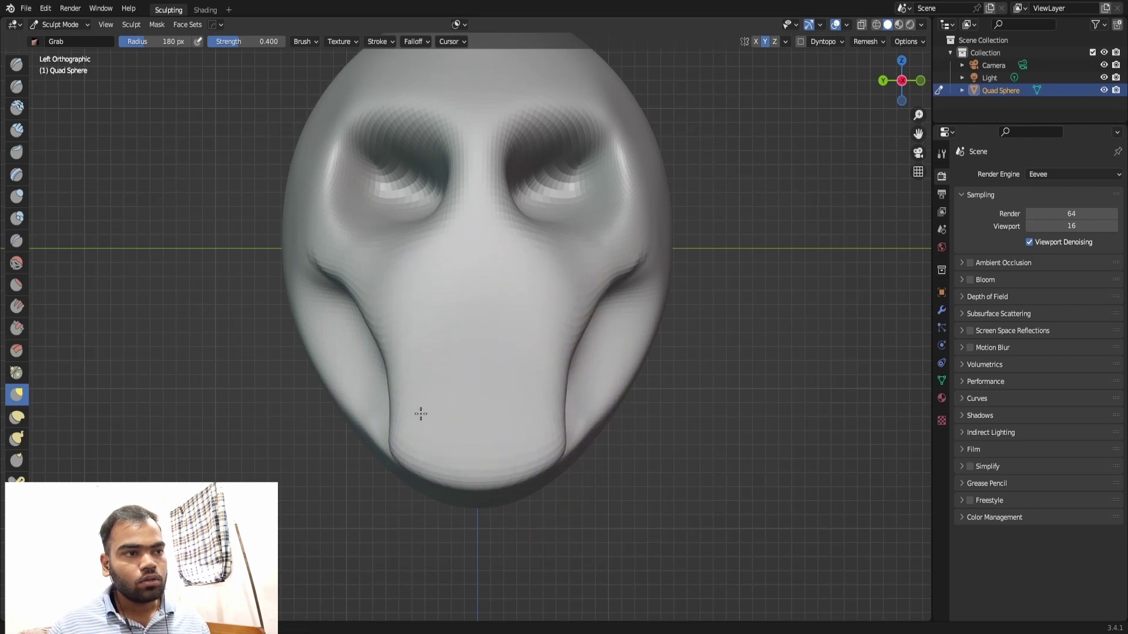
pyautogui.moveTo(393, 467); pyautogui.dragTo(406, 459)
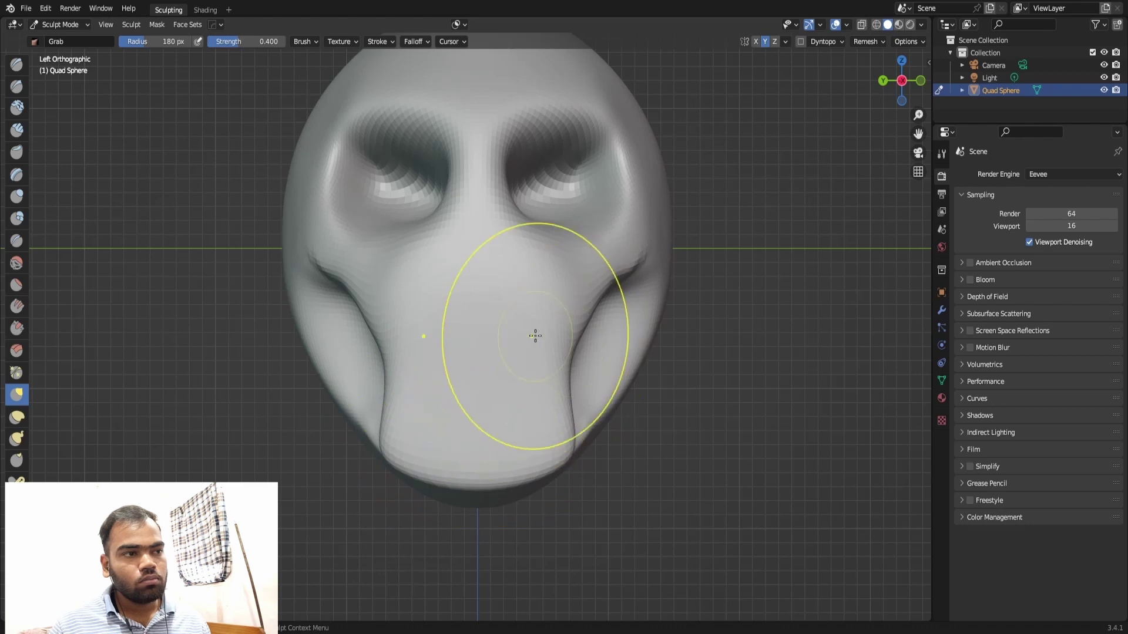
pyautogui.moveTo(593, 278); pyautogui.dragTo(604, 245)
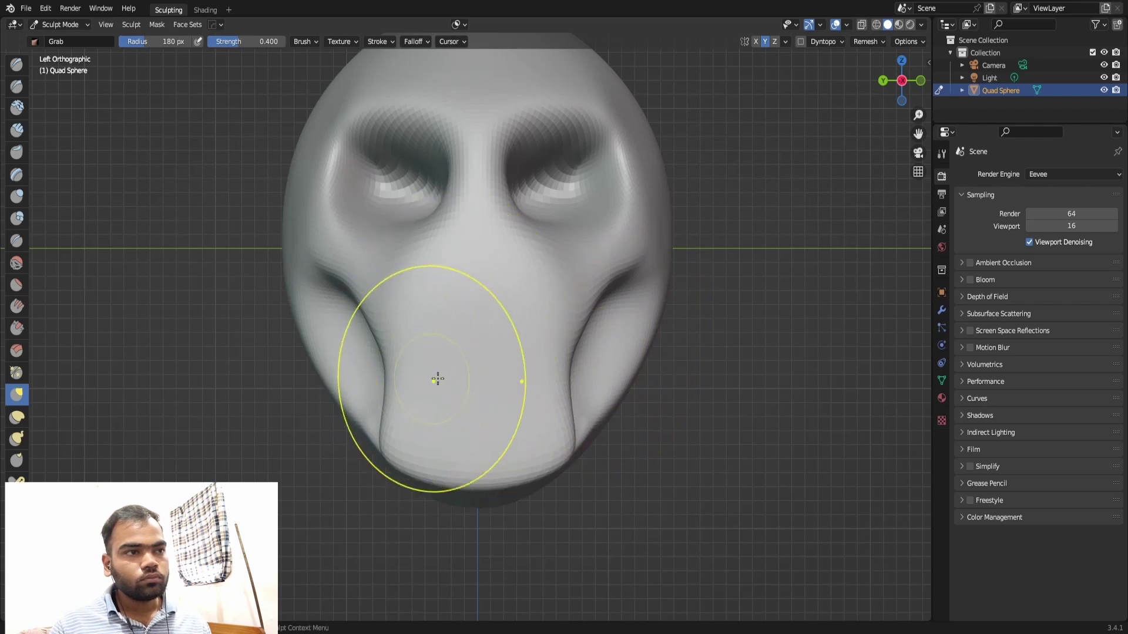
pyautogui.moveTo(387, 453)
pyautogui.mouseDown()
pyautogui.moveTo(372, 451)
pyautogui.moveTo(398, 435)
pyautogui.mouseUp()
pyautogui.moveTo(398, 435)
pyautogui.mouseDown(button='middle')
pyautogui.moveTo(609, 368)
pyautogui.moveTo(634, 301)
pyautogui.mouseUp(button='middle')
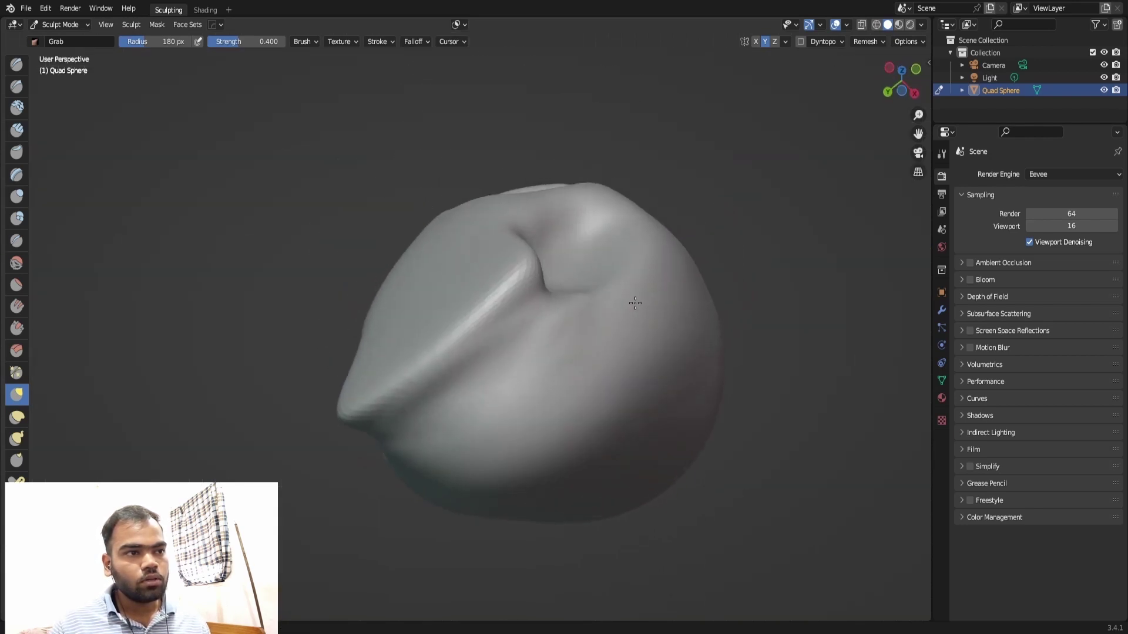
# Build up Clay Strips strokes across the lower face and smooth the lower-left lip area.
pyautogui.click(16, 130)
pyautogui.moveTo(382, 423); pyautogui.dragTo(529, 329)
pyautogui.moveTo(447, 423)
pyautogui.mouseDown()
pyautogui.moveTo(517, 352)
pyautogui.moveTo(588, 400)
pyautogui.mouseUp()
pyautogui.moveTo(505, 411)
pyautogui.mouseDown()
pyautogui.moveTo(550, 377)
pyautogui.moveTo(559, 339)
pyautogui.moveTo(503, 352)
pyautogui.moveTo(520, 403)
pyautogui.moveTo(546, 415)
pyautogui.moveTo(634, 335)
pyautogui.mouseUp()
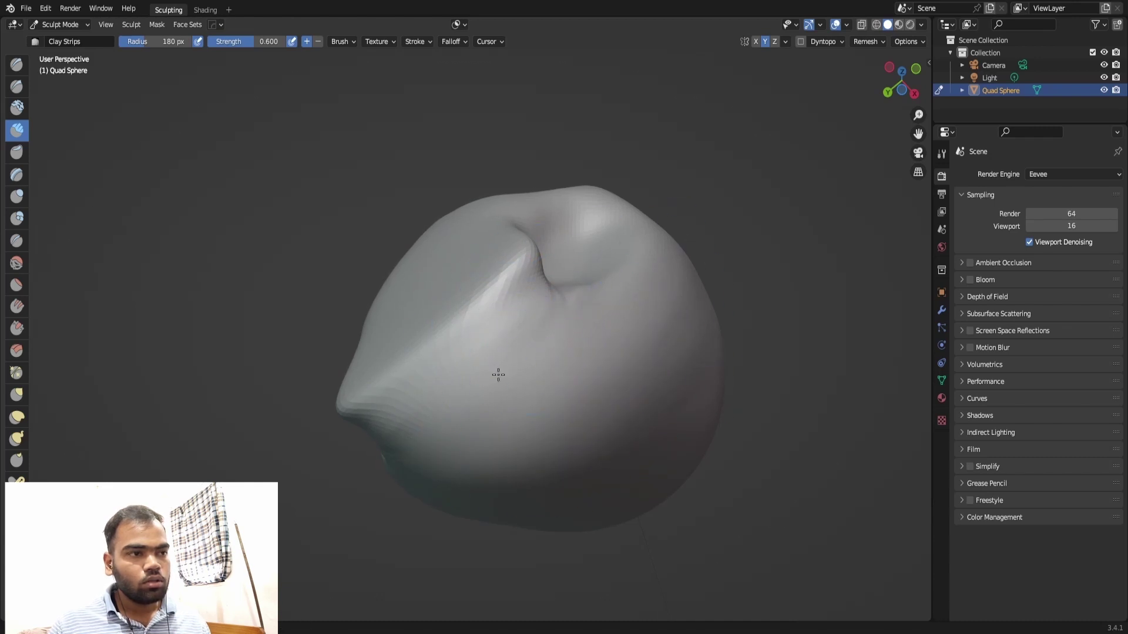
pyautogui.keyDown('shift'); pyautogui.moveTo(469, 355); pyautogui.dragTo(417, 389); pyautogui.keyUp('shift')
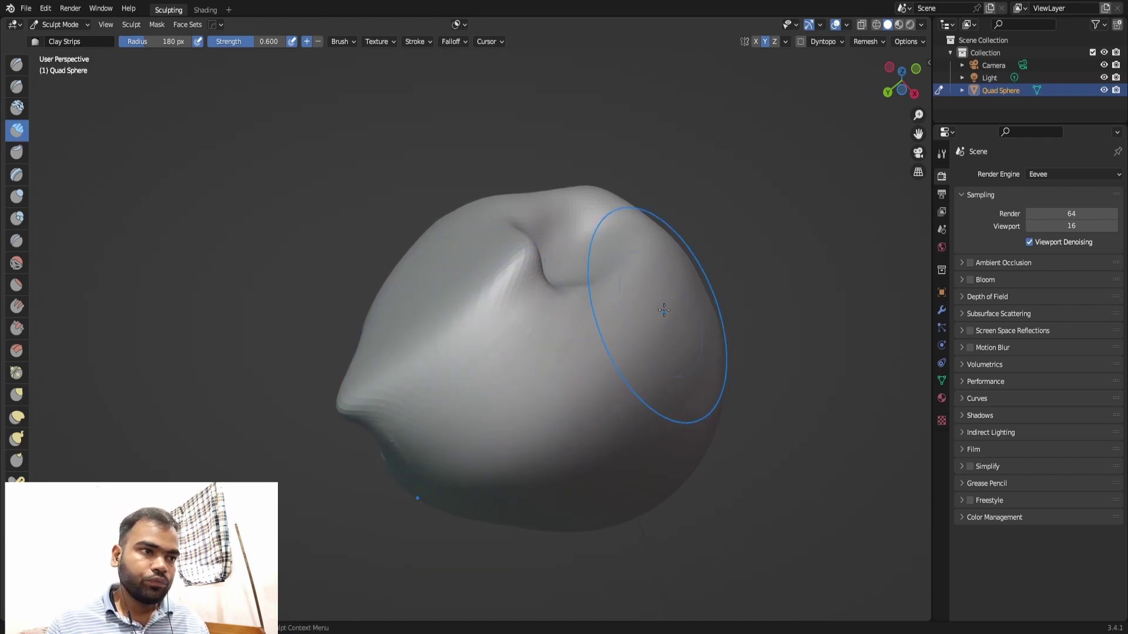
# Carve a groove and diagonal ridge into the cheek crease, then smooth the region.
pyautogui.moveTo(663, 310); pyautogui.dragTo(629, 206, button='middle')
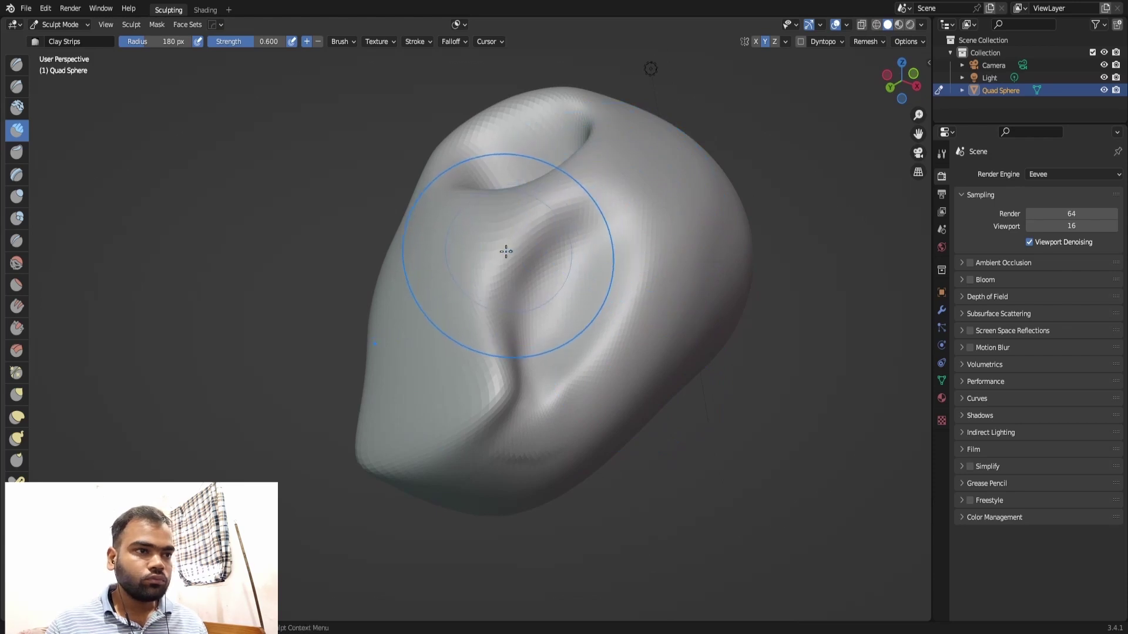
pyautogui.moveTo(506, 251)
pyautogui.keyDown('ctrl'); pyautogui.mouseDown()
pyautogui.moveTo(620, 185)
pyautogui.moveTo(648, 231)
pyautogui.mouseUp(); pyautogui.keyUp('ctrl')
pyautogui.moveTo(593, 375)
pyautogui.mouseDown()
pyautogui.moveTo(578, 264)
pyautogui.moveTo(553, 315)
pyautogui.mouseUp()
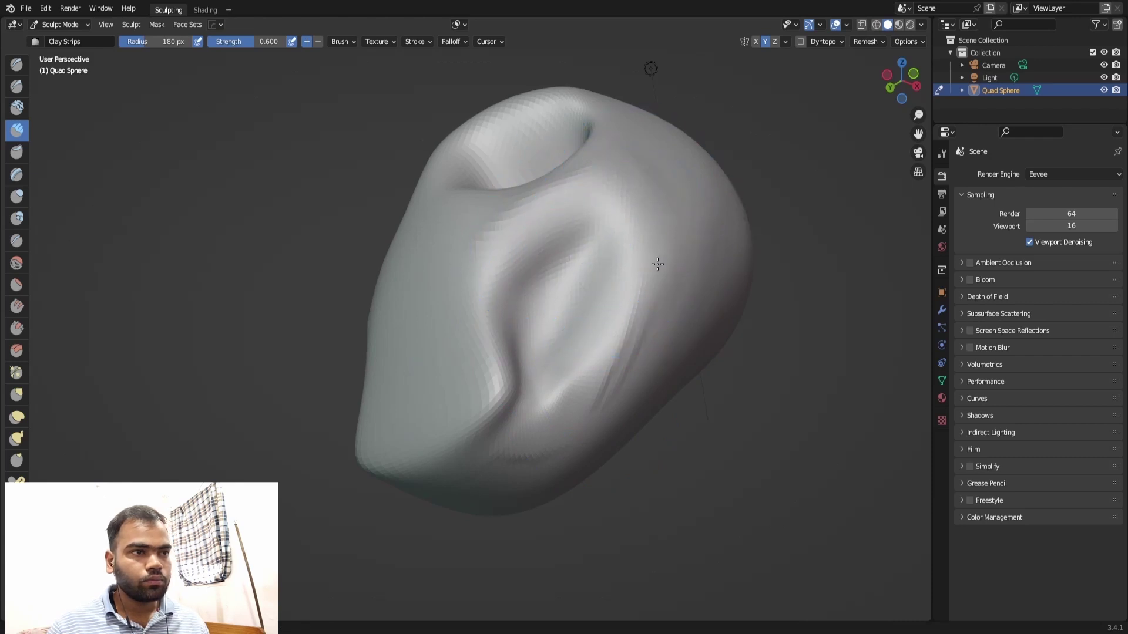
pyautogui.moveTo(668, 222); pyautogui.dragTo(473, 256, button='middle')
pyautogui.moveTo(474, 257)
pyautogui.mouseDown()
pyautogui.moveTo(516, 290)
pyautogui.moveTo(509, 373)
pyautogui.moveTo(503, 327)
pyautogui.moveTo(476, 414)
pyautogui.moveTo(478, 353)
pyautogui.moveTo(566, 284)
pyautogui.mouseUp()
# Smooth out the creased fold and the cheek surface from several angles.
pyautogui.moveTo(544, 349); pyautogui.dragTo(505, 376, button='middle')
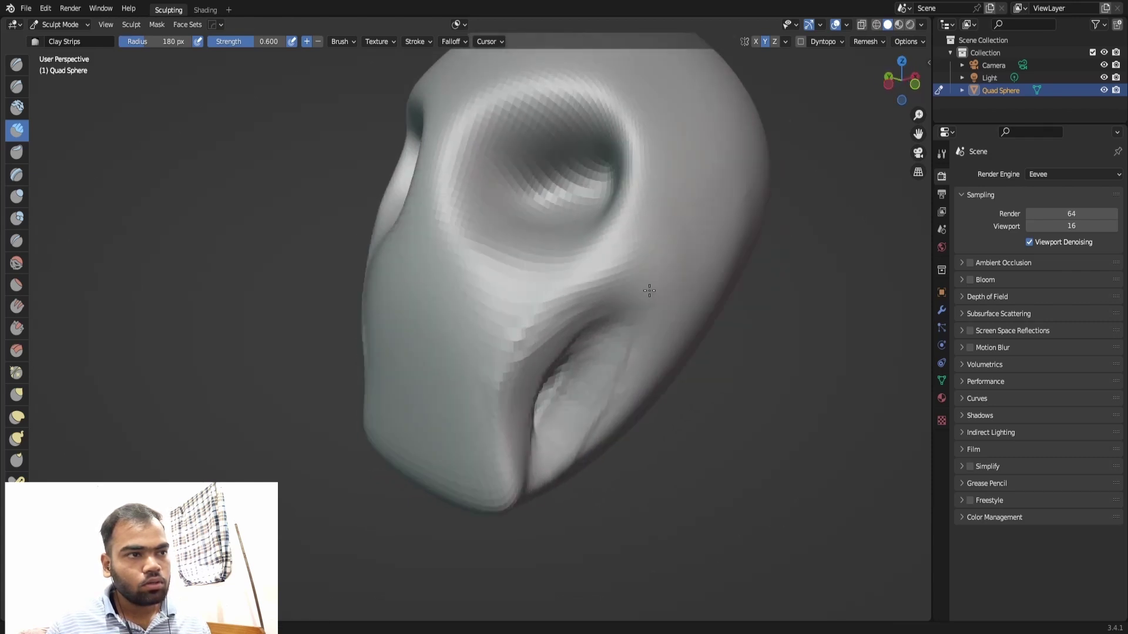
pyautogui.moveTo(511, 353)
pyautogui.keyDown('shift'); pyautogui.mouseDown()
pyautogui.moveTo(503, 365)
pyautogui.moveTo(503, 314)
pyautogui.moveTo(568, 315)
pyautogui.moveTo(443, 448)
pyautogui.moveTo(479, 443)
pyautogui.mouseUp(); pyautogui.keyUp('shift')
pyautogui.moveTo(479, 443); pyautogui.dragTo(584, 330, button='middle')
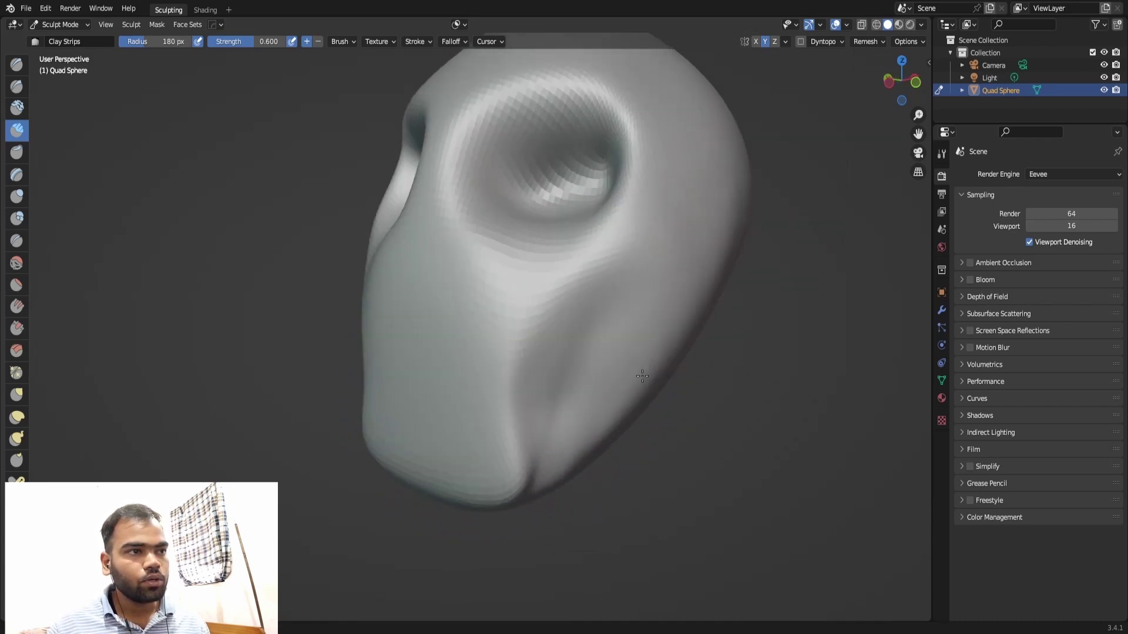
pyautogui.keyDown('shift'); pyautogui.moveTo(584, 330); pyautogui.dragTo(531, 502); pyautogui.keyUp('shift')
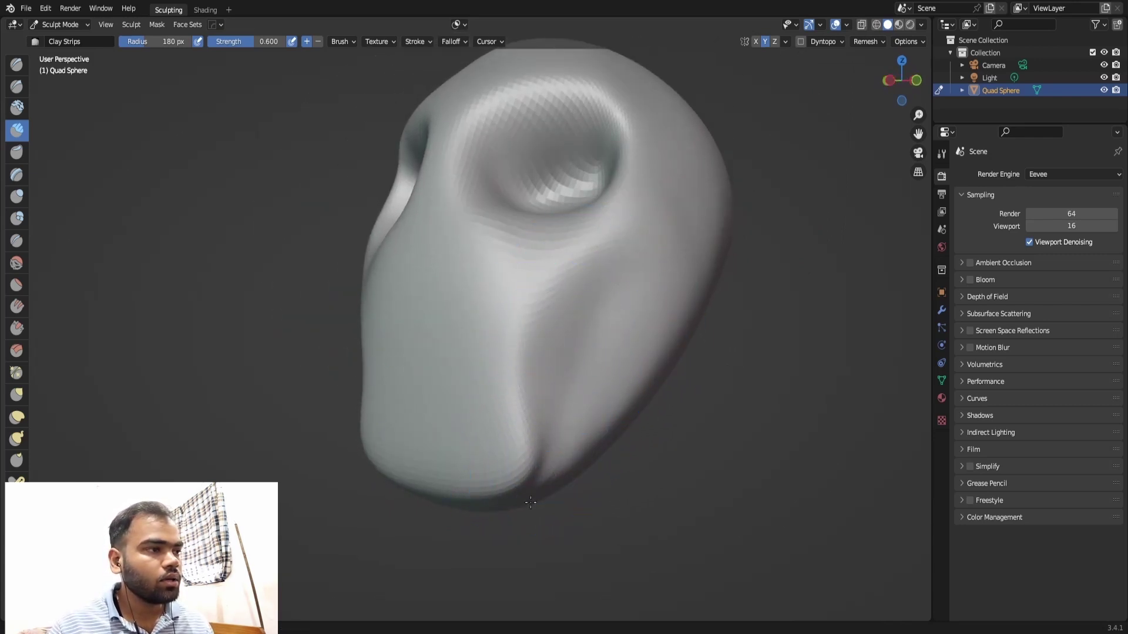
pyautogui.moveTo(550, 389); pyautogui.dragTo(524, 445, button='middle')
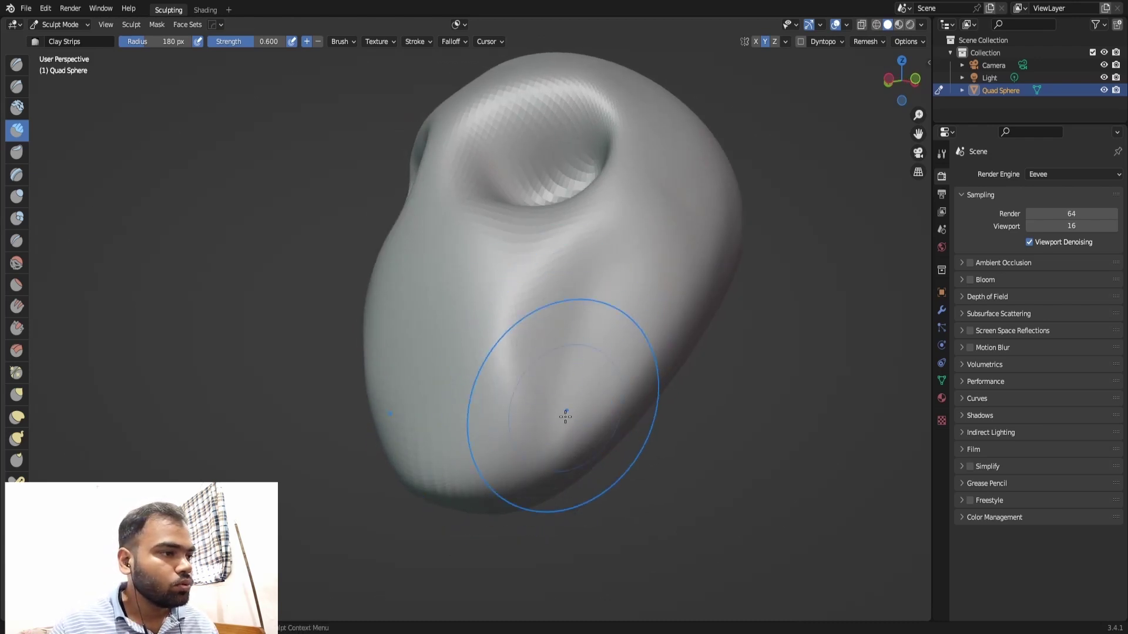
# Carve a ridge down the right cheek and smooth the lower cheek grooves.
pyautogui.moveTo(627, 360); pyautogui.dragTo(594, 418)
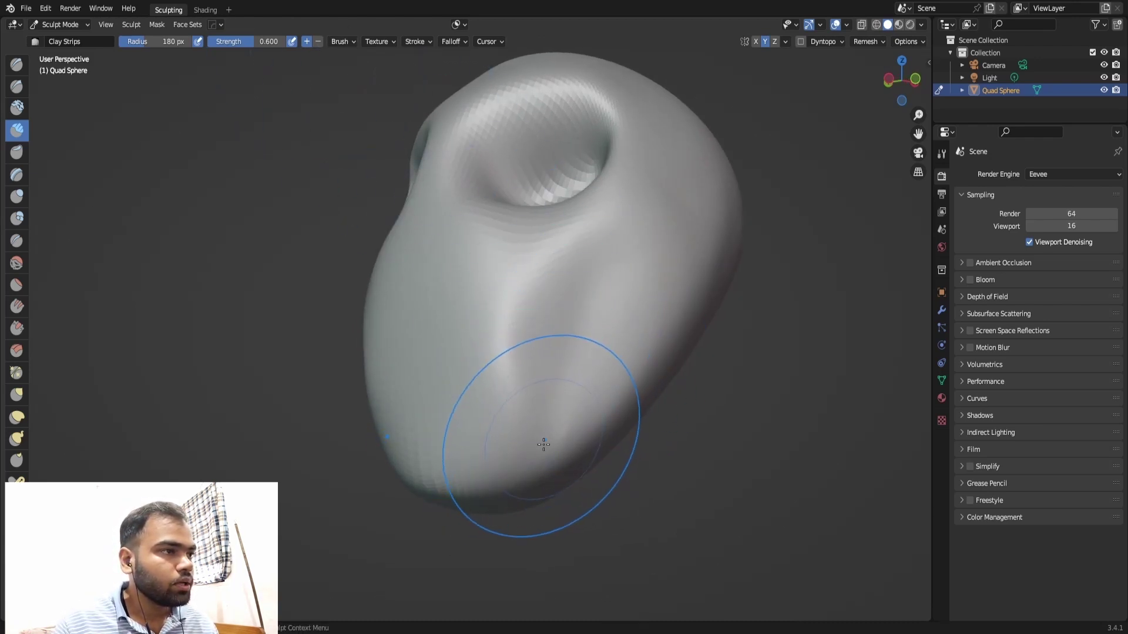
pyautogui.keyDown('shift'); pyautogui.moveTo(508, 394); pyautogui.dragTo(463, 390); pyautogui.keyUp('shift')
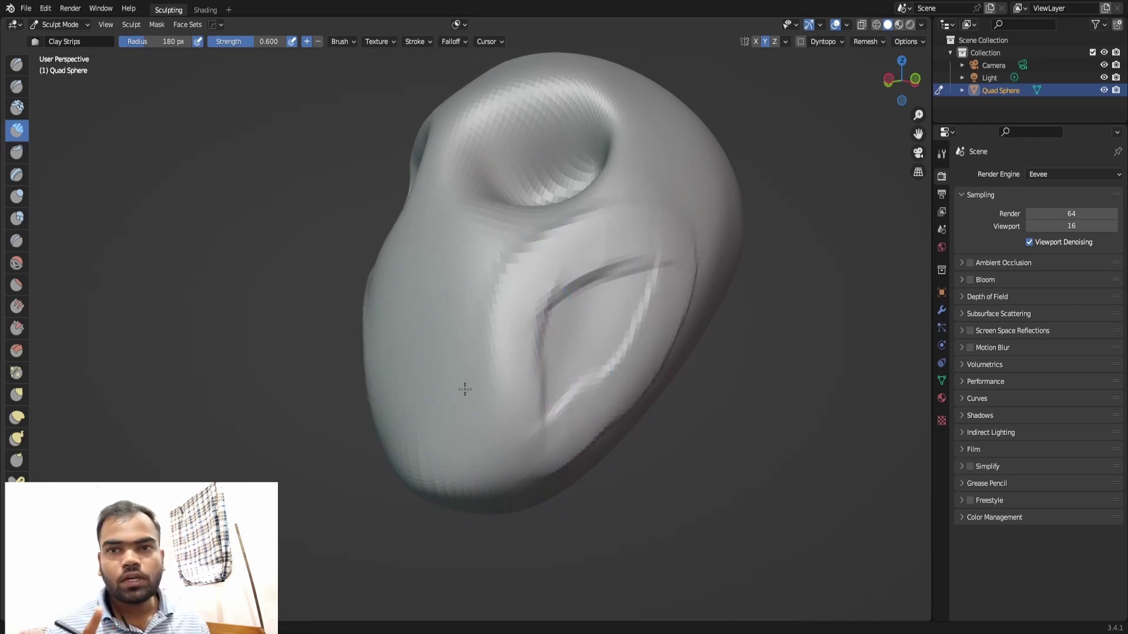
pyautogui.keyDown('shift'); pyautogui.moveTo(488, 296); pyautogui.dragTo(488, 262); pyautogui.keyUp('shift')
pyautogui.moveTo(674, 207)
pyautogui.keyDown('shift'); pyautogui.mouseDown()
pyautogui.moveTo(667, 327)
pyautogui.moveTo(642, 339)
pyautogui.mouseUp(); pyautogui.keyUp('shift')
# Orbit and zoom around the head, ending on a front view of the face.
pyautogui.moveTo(664, 290)
pyautogui.mouseDown(button='middle')
pyautogui.moveTo(645, 360)
pyautogui.moveTo(652, 308)
pyautogui.moveTo(561, 377)
pyautogui.mouseUp(button='middle')
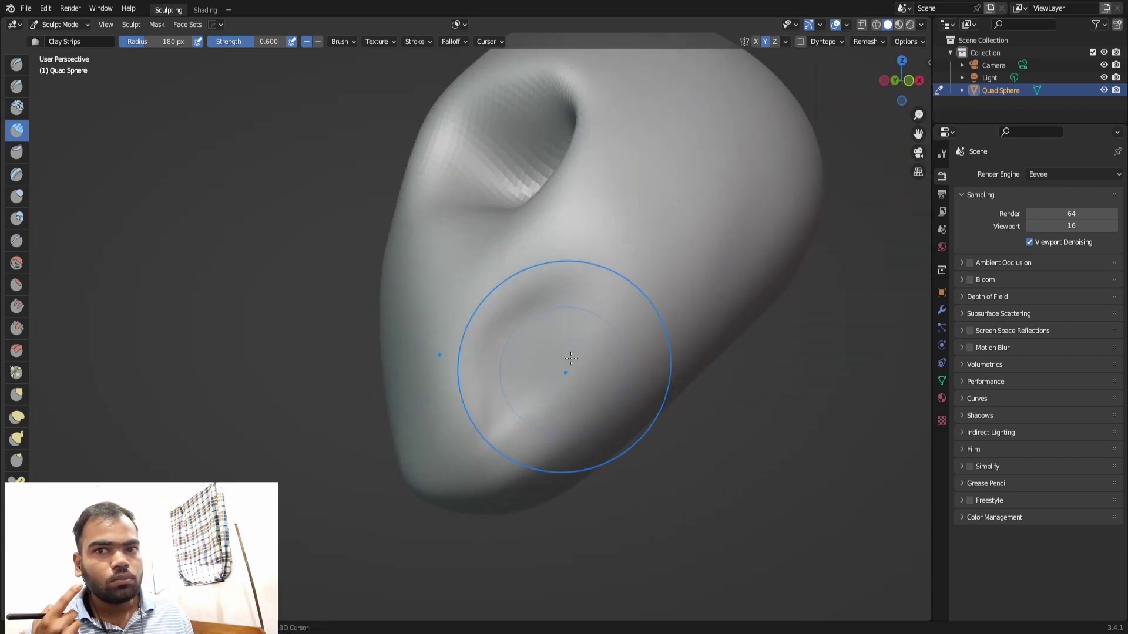
pyautogui.scroll(-1, 594, 297)
pyautogui.scroll(-2, 586, 337)
pyautogui.moveTo(586, 338)
pyautogui.mouseDown(button='middle')
pyautogui.moveTo(653, 264)
pyautogui.moveTo(212, 247)
pyautogui.mouseUp(button='middle')
pyautogui.scroll(2, 653, 264)
pyautogui.scroll(2, 212, 247)
pyautogui.moveTo(444, 248)
pyautogui.mouseDown(button='middle')
pyautogui.moveTo(488, 271)
pyautogui.moveTo(396, 322)
pyautogui.mouseUp(button='middle')
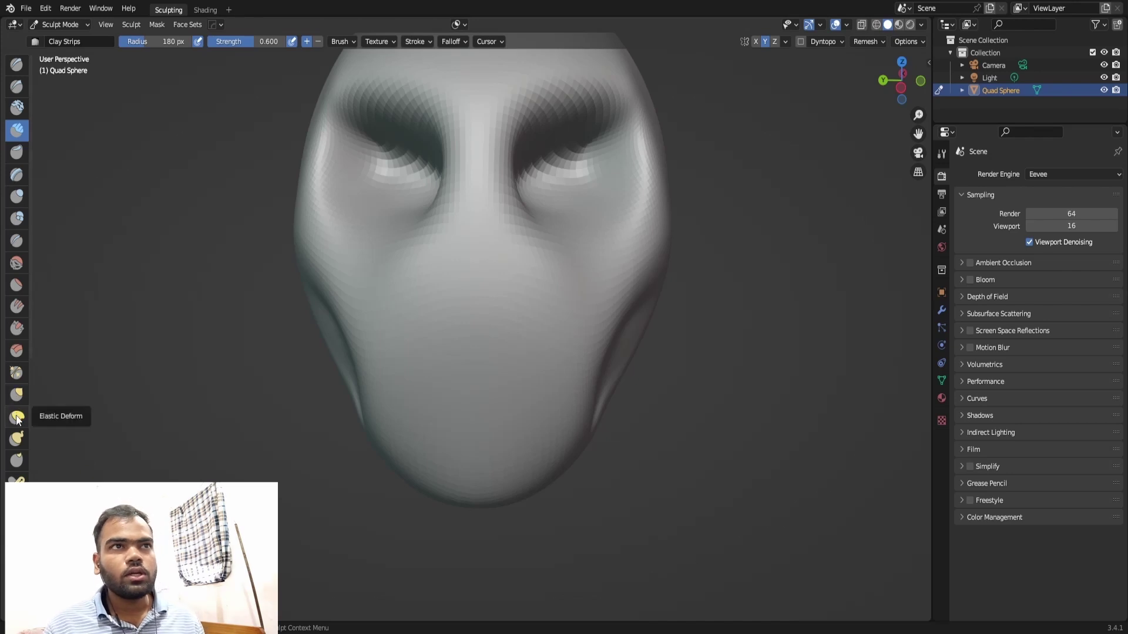
# Switch to the Grab brush, scroll the sculpt toolbar, and reframe the face.
pyautogui.click(17, 394)
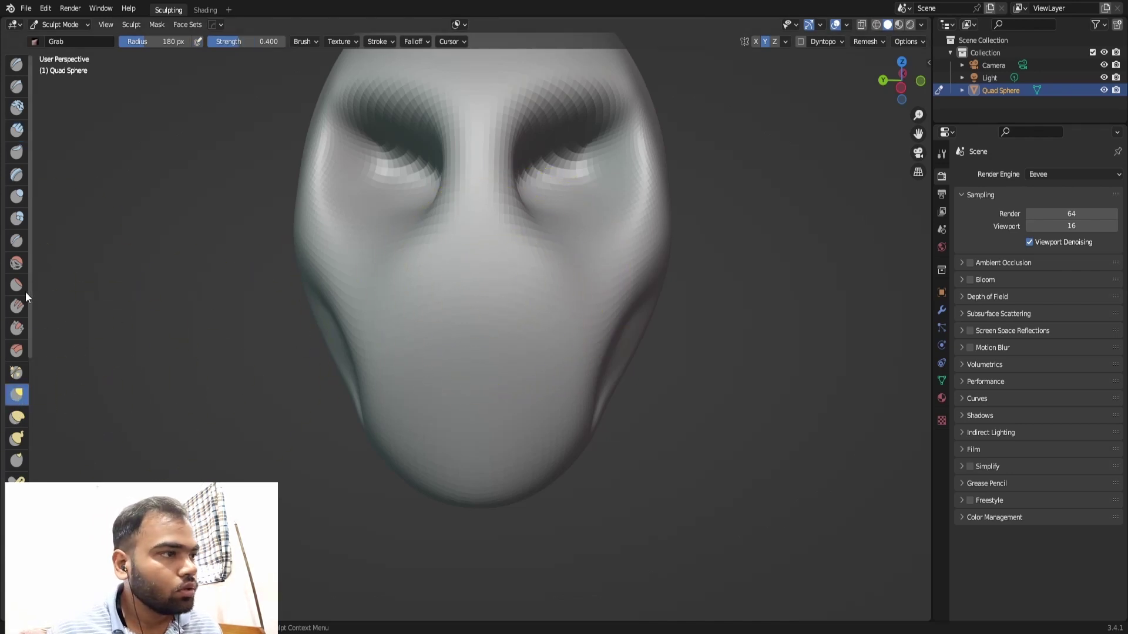
pyautogui.moveTo(31, 288); pyautogui.dragTo(39, 388)
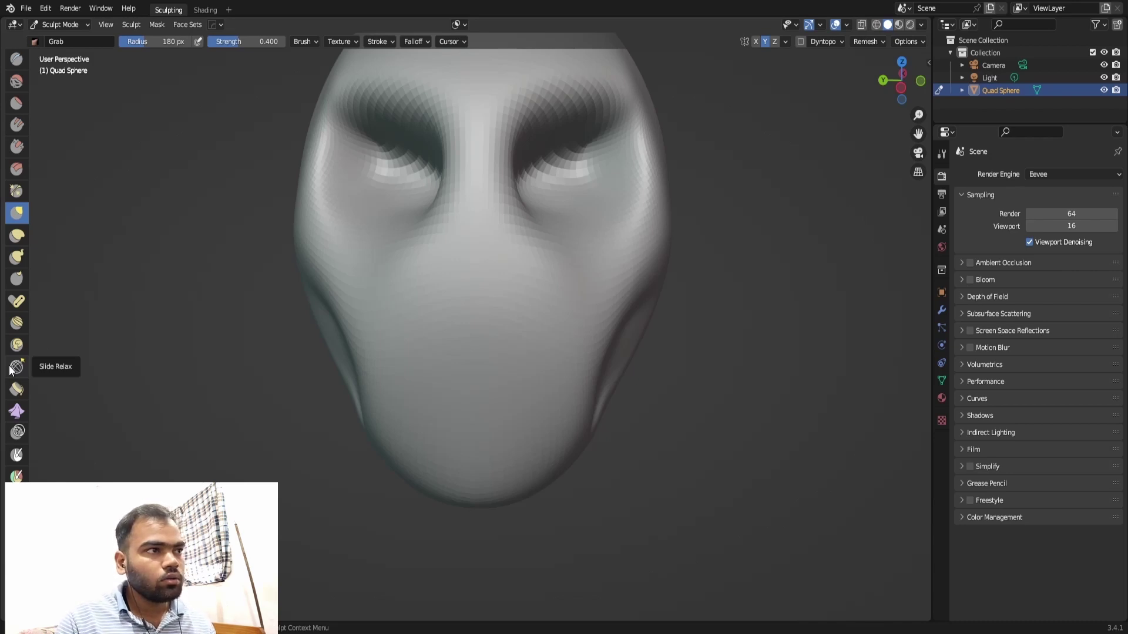
pyautogui.moveTo(541, 314); pyautogui.dragTo(503, 217, button='middle')
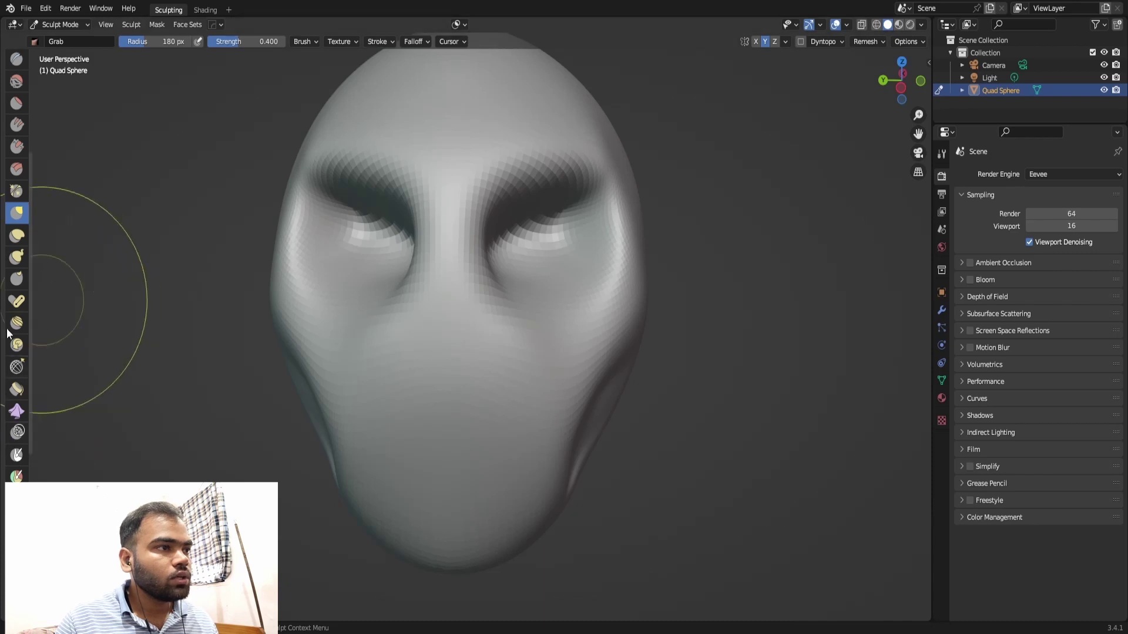
# Paint a mask over the nose and invert it with Ctrl+I so only the nose stays free.
pyautogui.click(19, 456)
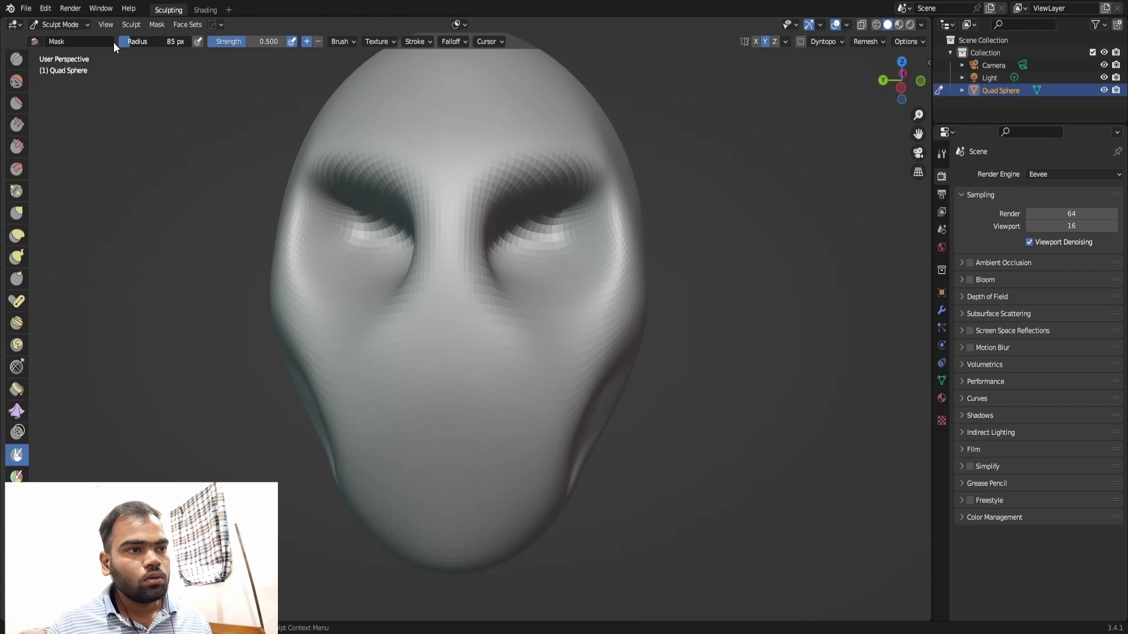
pyautogui.moveTo(432, 344)
pyautogui.mouseDown()
pyautogui.moveTo(464, 376)
pyautogui.moveTo(423, 375)
pyautogui.moveTo(479, 382)
pyautogui.moveTo(410, 388)
pyautogui.mouseUp()
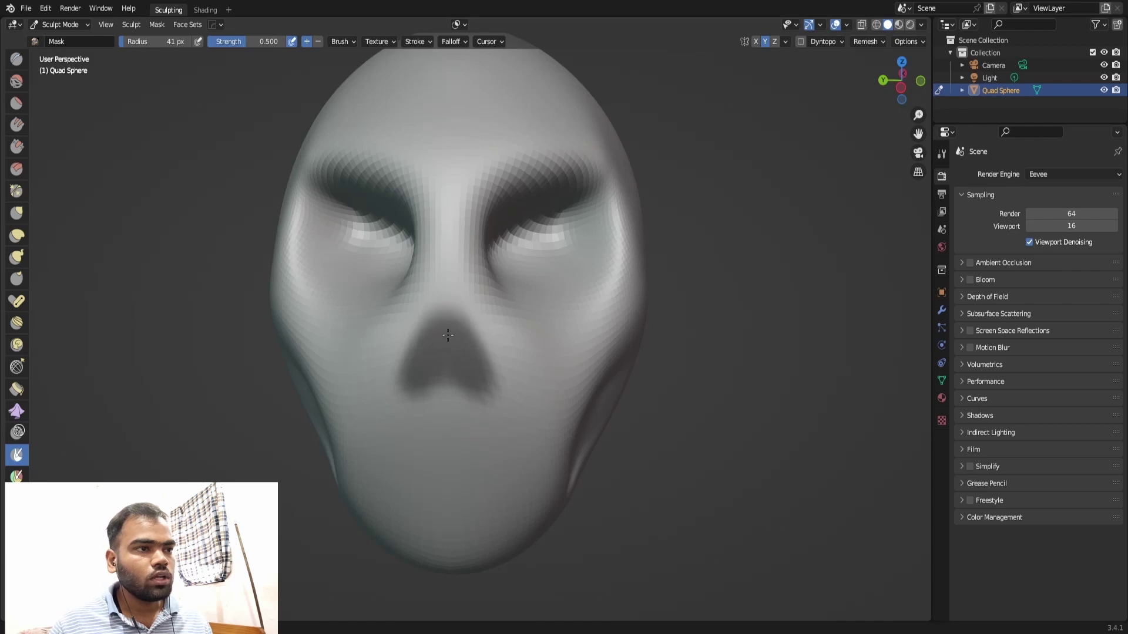
pyautogui.moveTo(439, 331); pyautogui.dragTo(646, 294, button='middle')
pyautogui.scroll(4, 700, 276)
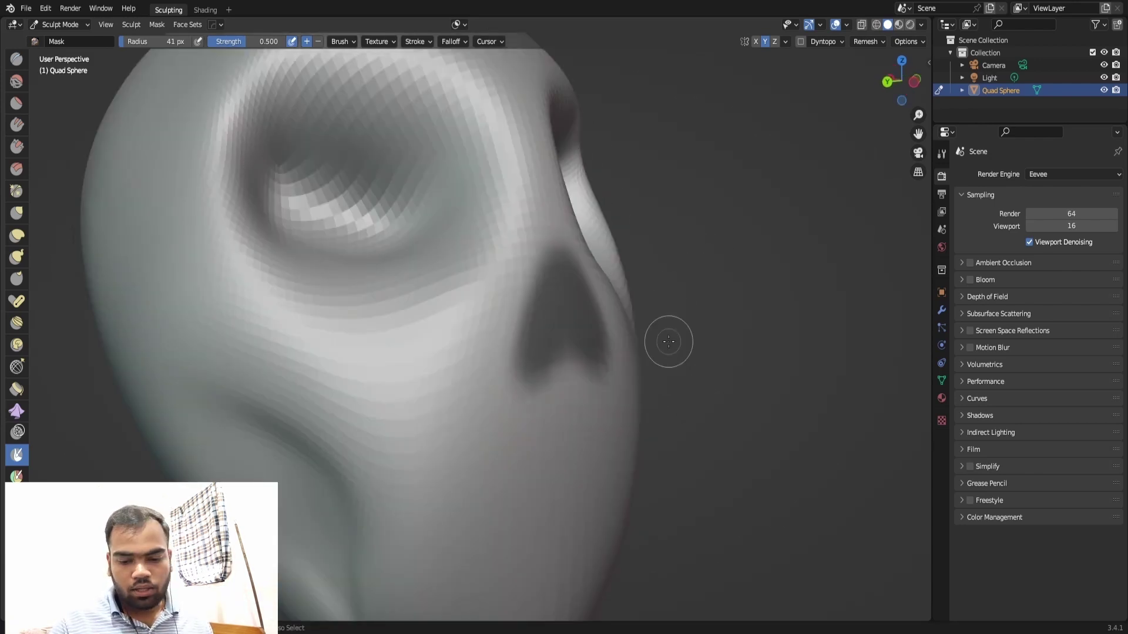
pyautogui.hotkey('ctrl', 'i')
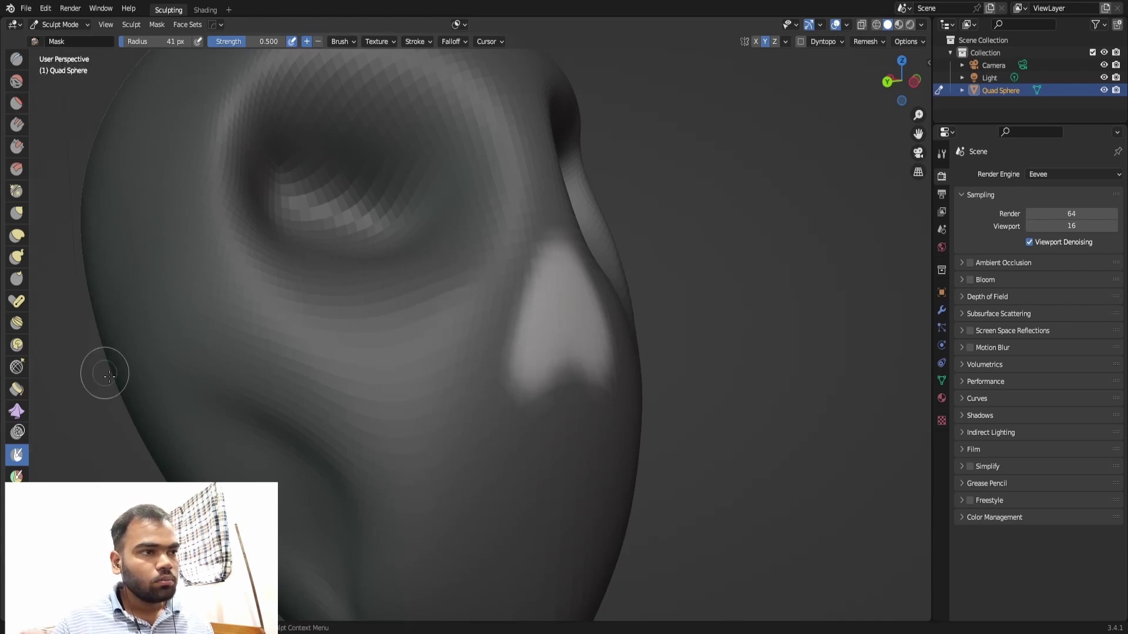
pyautogui.scroll(5, 29, 217)
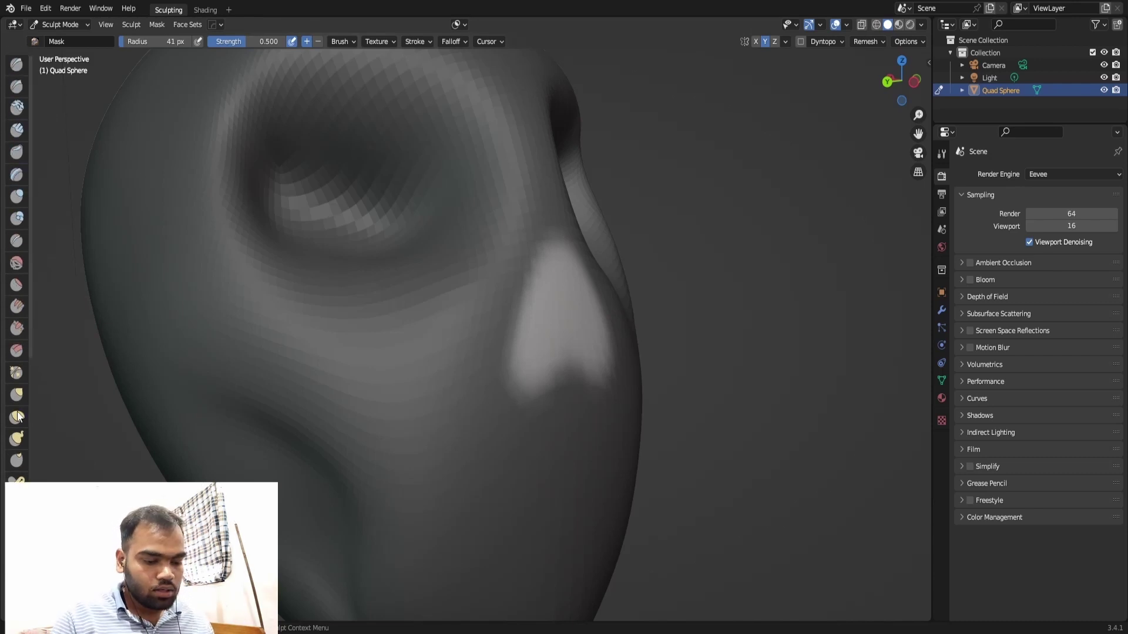
pyautogui.click(17, 397)
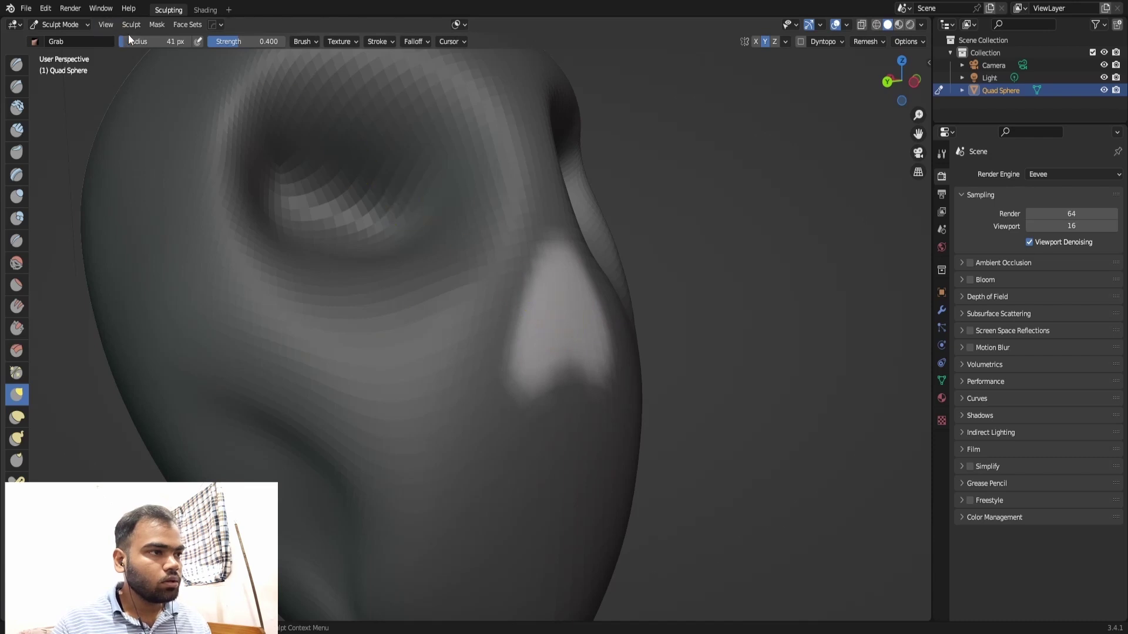
# With a larger Grab brush, pull the nose sides and tip outward and shape the nostril crease.
pyautogui.moveTo(142, 44); pyautogui.dragTo(152, 39)
pyautogui.moveTo(528, 294); pyautogui.dragTo(609, 351)
pyautogui.moveTo(567, 301); pyautogui.dragTo(567, 351)
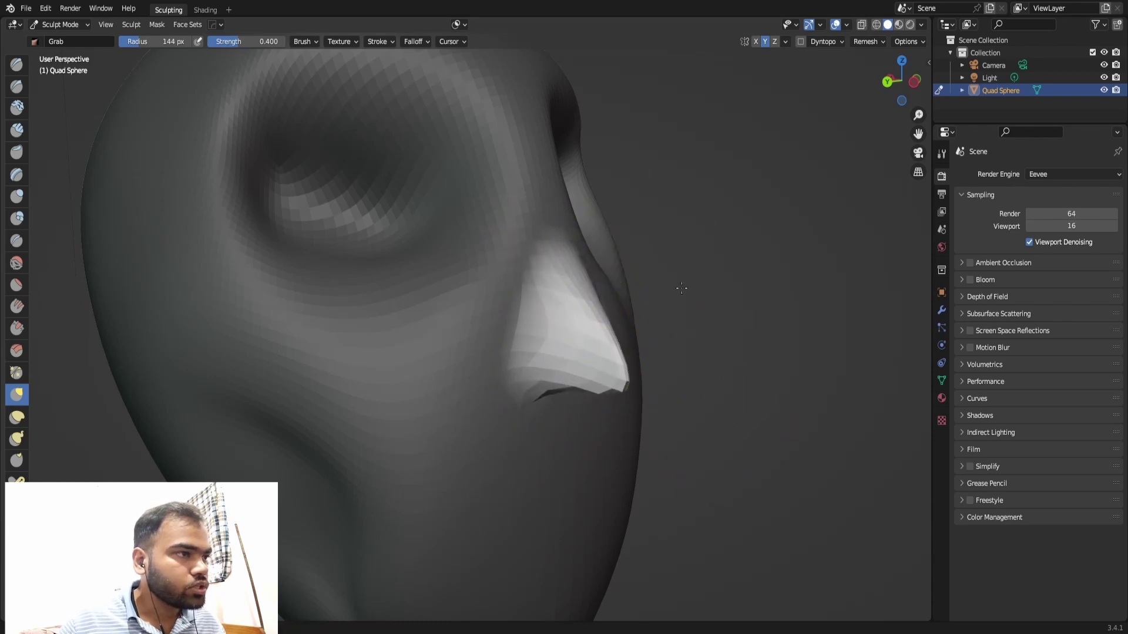
pyautogui.moveTo(679, 282); pyautogui.dragTo(616, 268, button='middle')
pyautogui.moveTo(414, 305); pyautogui.dragTo(428, 289)
pyautogui.moveTo(524, 289); pyautogui.dragTo(509, 296)
# Reshape the underside of the nostrils and check the nose profile from side and front views.
pyautogui.moveTo(448, 246); pyautogui.dragTo(466, 209, button='middle')
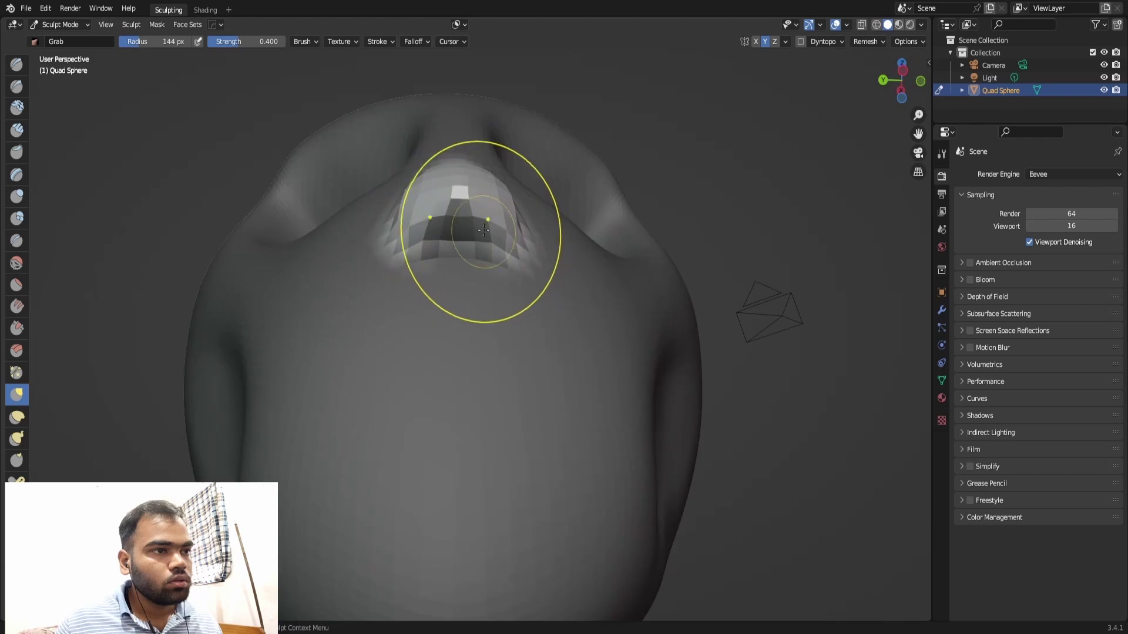
pyautogui.moveTo(467, 191); pyautogui.dragTo(491, 214)
pyautogui.moveTo(491, 214)
pyautogui.mouseDown(button='middle')
pyautogui.moveTo(576, 259)
pyautogui.moveTo(583, 341)
pyautogui.moveTo(676, 264)
pyautogui.mouseUp(button='middle')
pyautogui.press('KP_3')
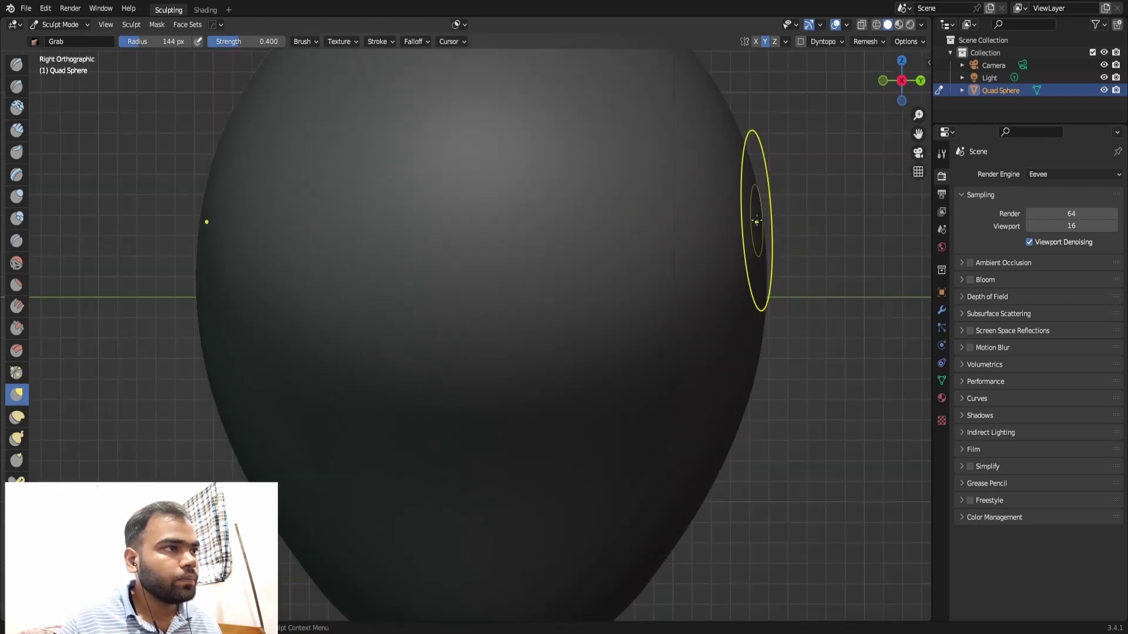
pyautogui.press('KP_1')
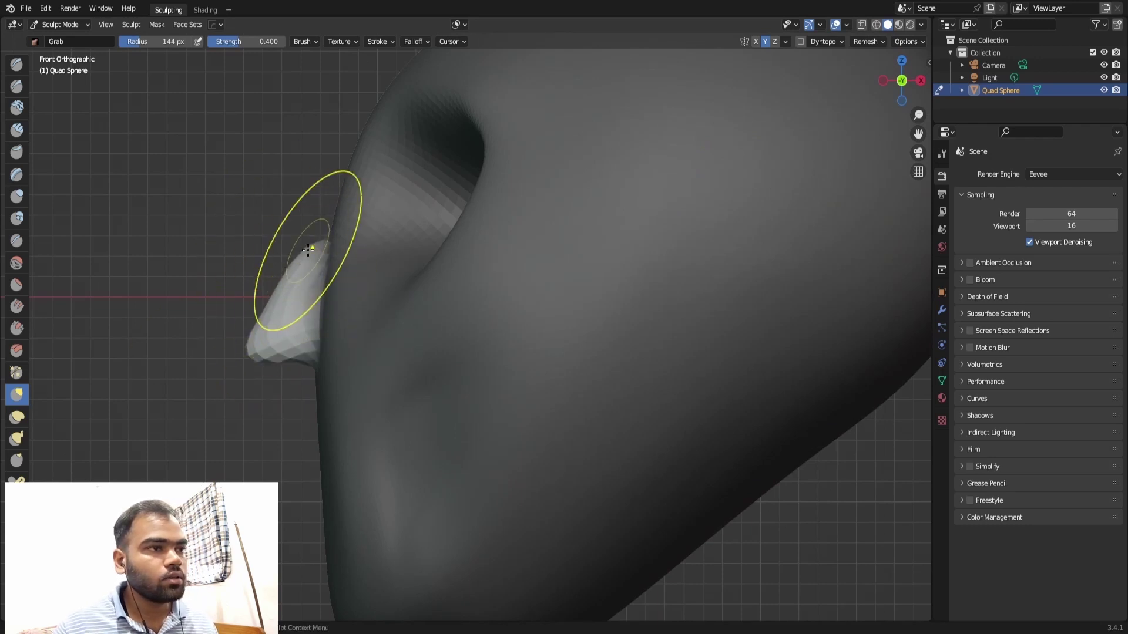
pyautogui.moveTo(364, 143); pyautogui.dragTo(34, 348, button='middle')
pyautogui.scroll(-5, 34, 347)
pyautogui.scroll(-5, 33, 445)
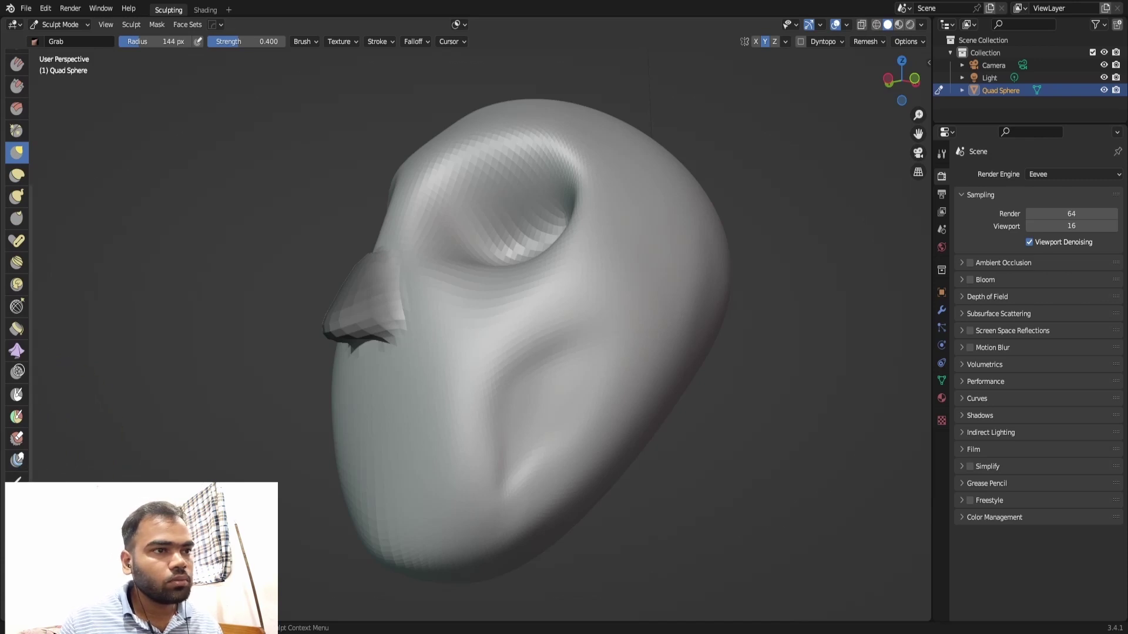
pyautogui.click(17, 394)
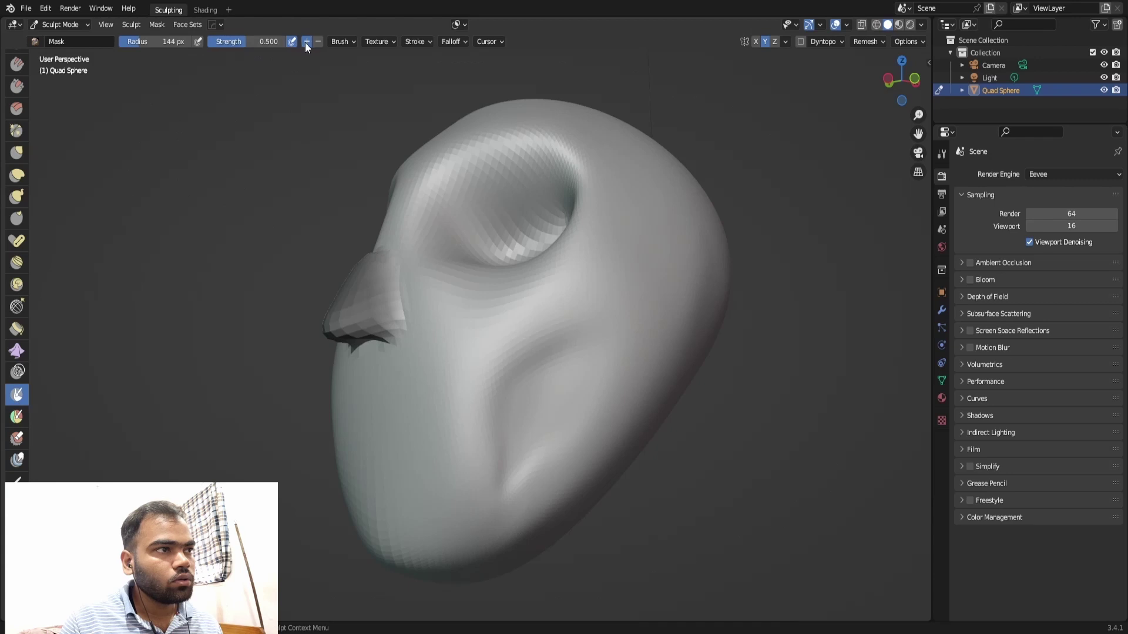
# At 92 px Grab radius, smooth the nose bridge into the brow and pull the upper lip.
pyautogui.moveTo(310, 126); pyautogui.dragTo(387, 123, button='middle')
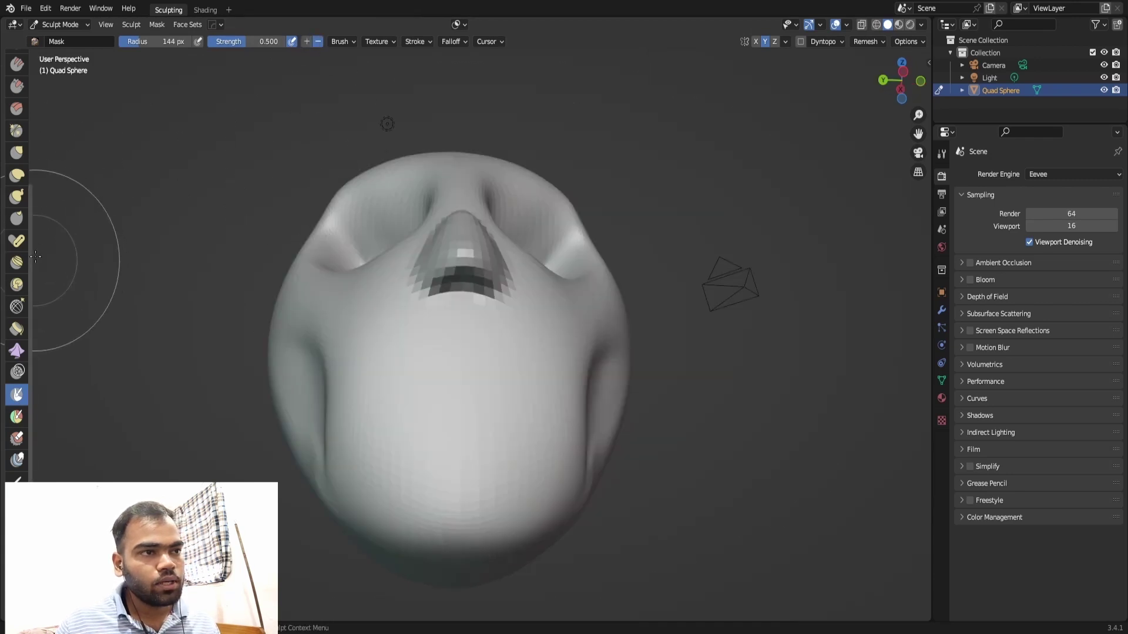
pyautogui.click(17, 152)
pyautogui.moveTo(446, 223); pyautogui.dragTo(564, 222, button='middle')
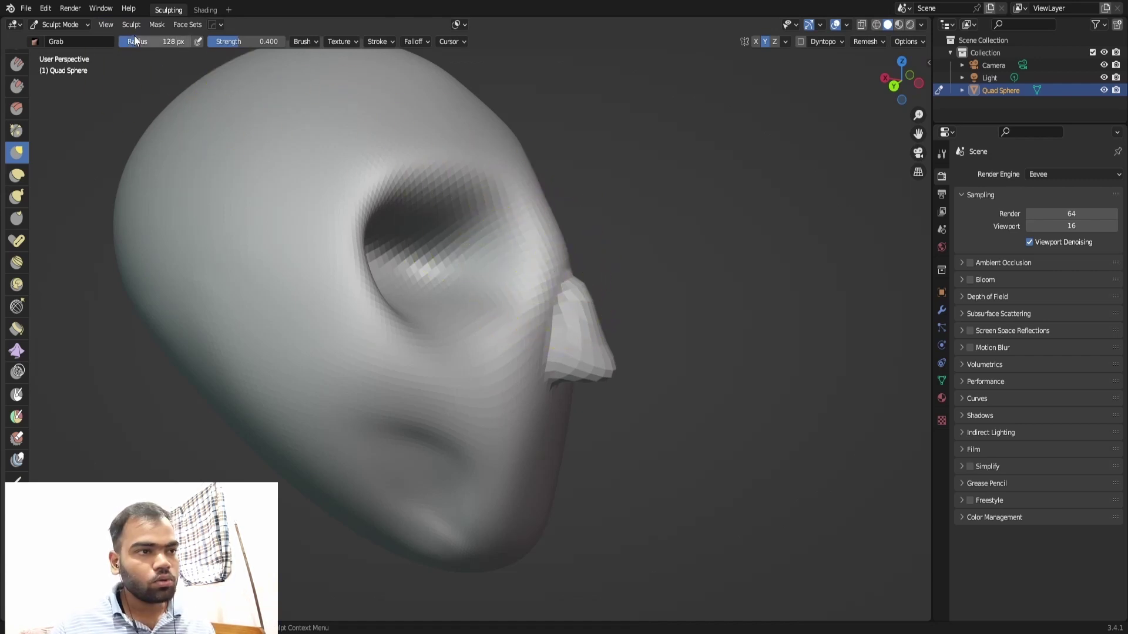
pyautogui.moveTo(129, 41); pyautogui.dragTo(123, 42)
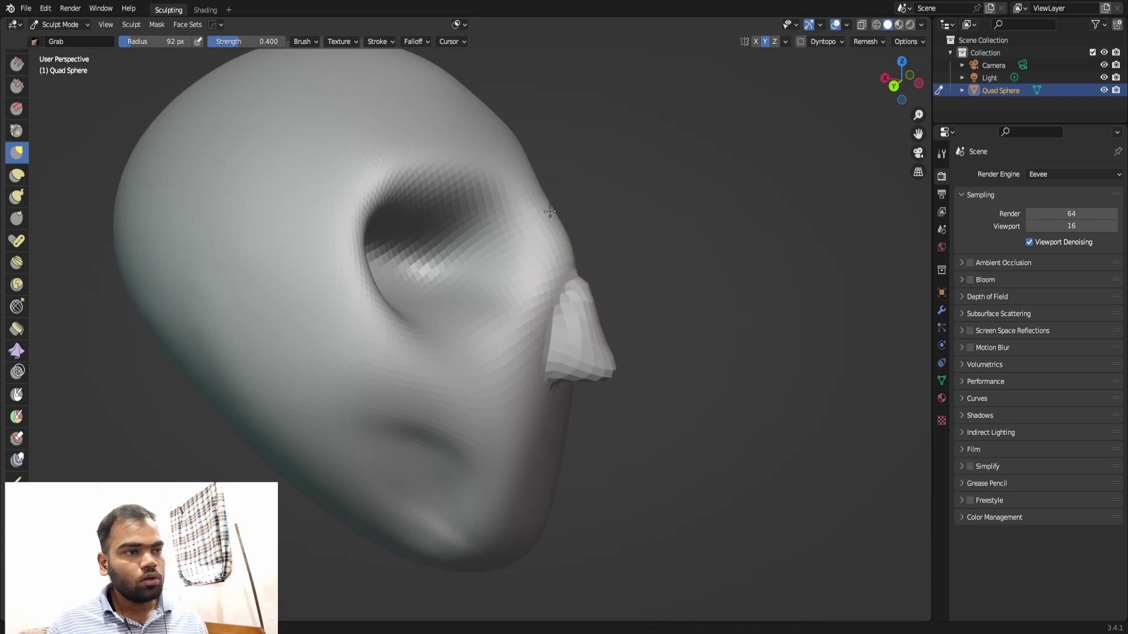
pyautogui.moveTo(576, 295); pyautogui.dragTo(584, 315)
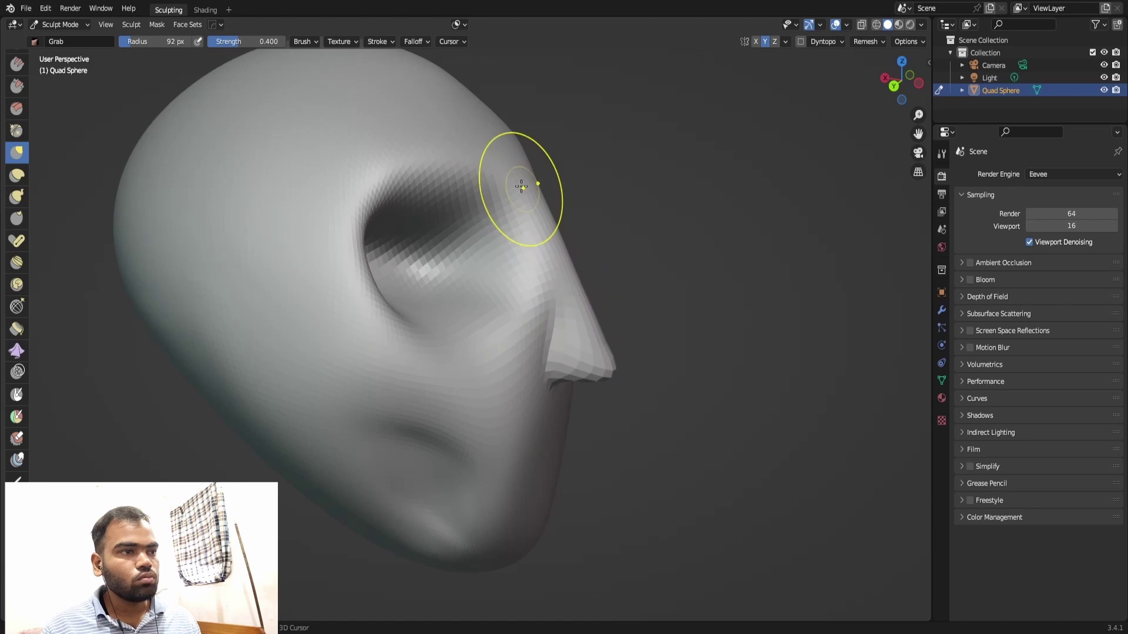
pyautogui.moveTo(604, 323); pyautogui.dragTo(643, 254, button='middle')
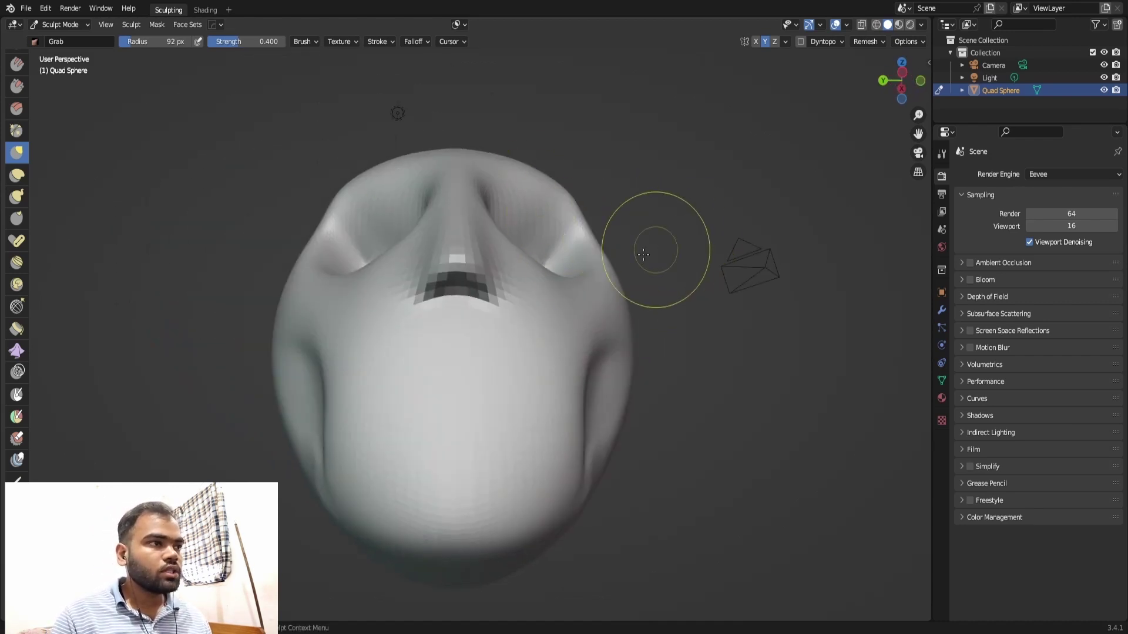
pyautogui.moveTo(491, 301); pyautogui.dragTo(522, 292)
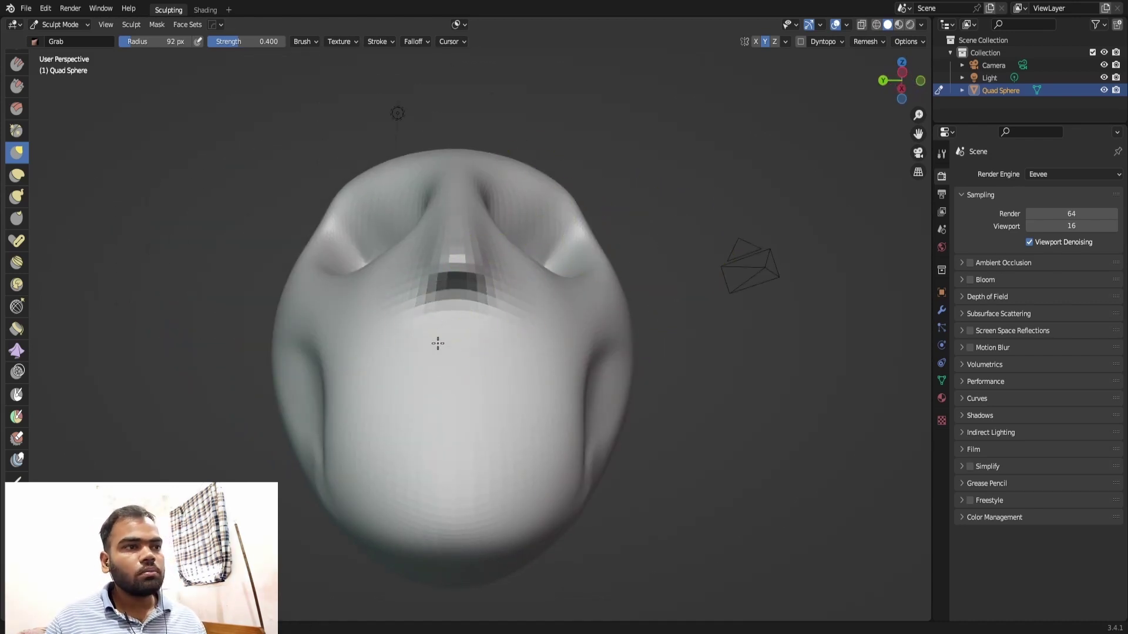
# From the front view, pull the mesh under the nose tip upward into a nostril groove.
pyautogui.press('KP_3')
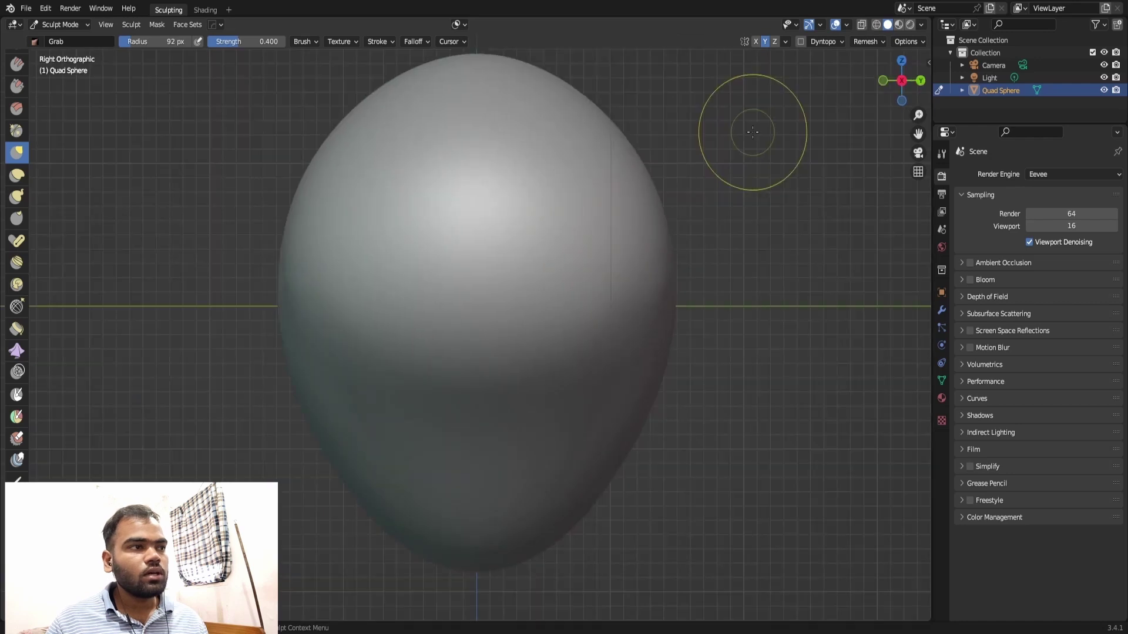
pyautogui.press('ctrl+KP_3')
pyautogui.scroll(3, 464, 276)
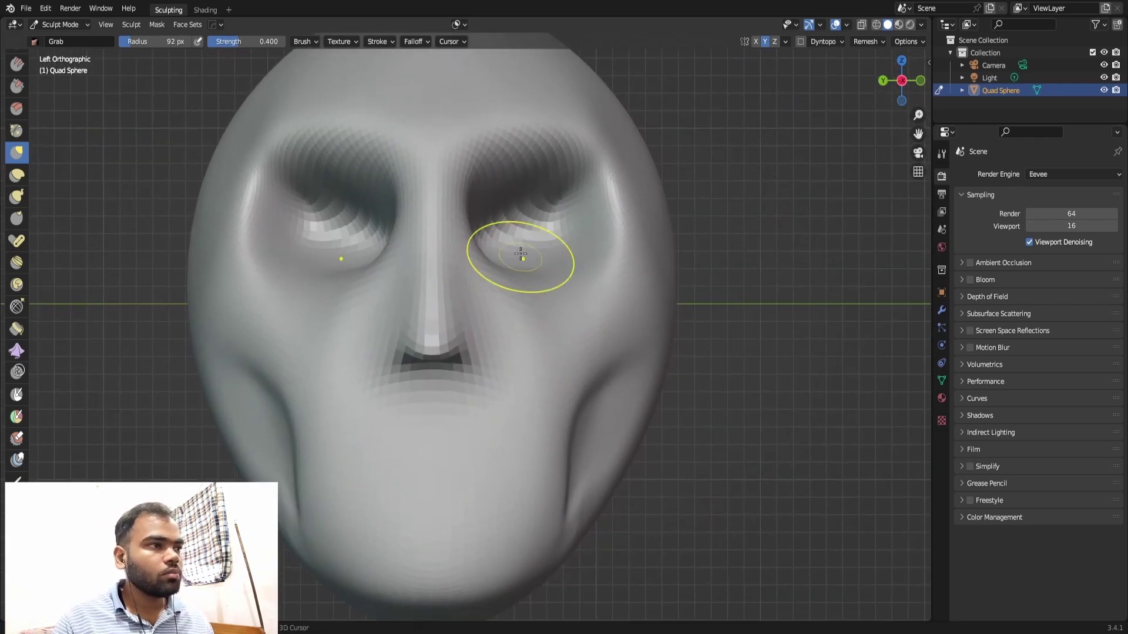
pyautogui.scroll(1, 520, 254)
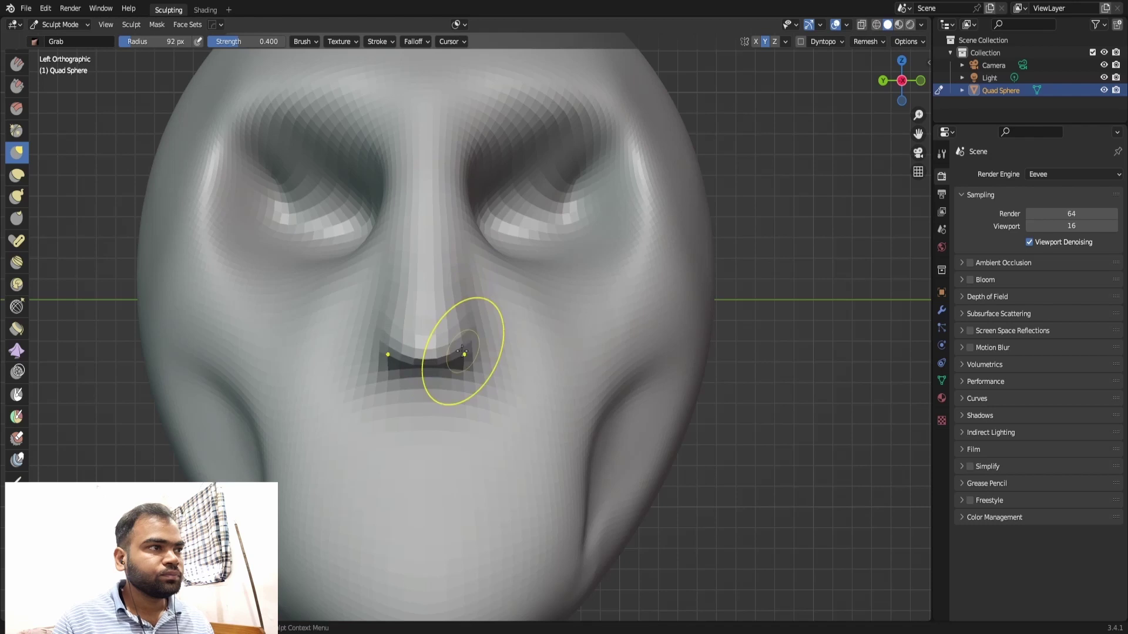
pyautogui.moveTo(463, 352); pyautogui.dragTo(606, 159, button='middle')
pyautogui.press('ctrl+KP_3')
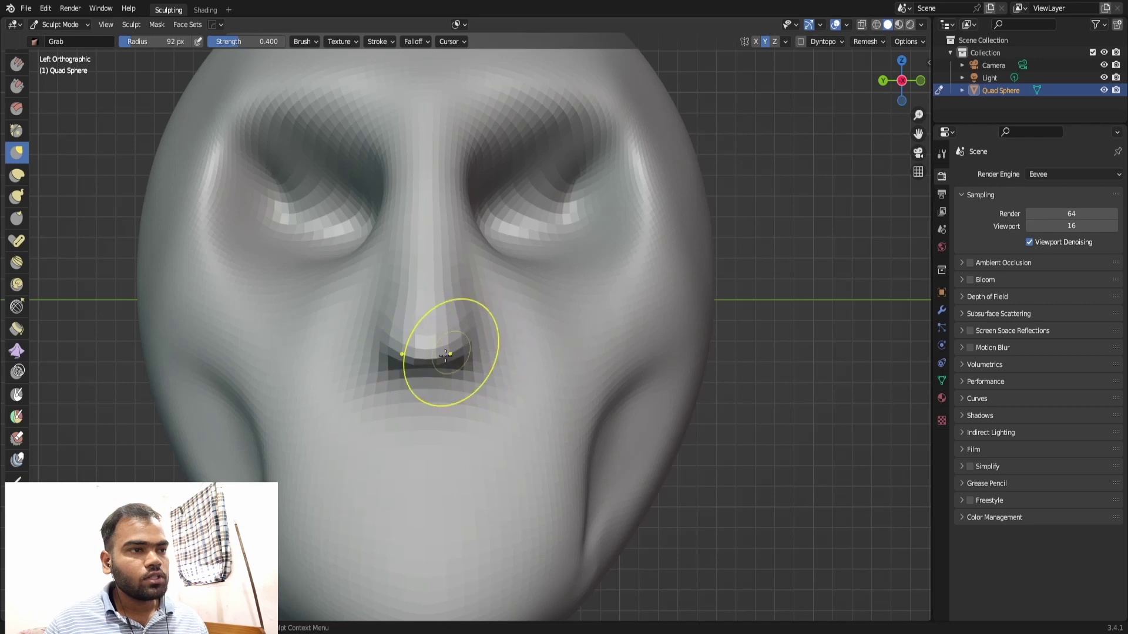
pyautogui.moveTo(428, 359); pyautogui.dragTo(430, 356)
pyautogui.scroll(2, 429, 359)
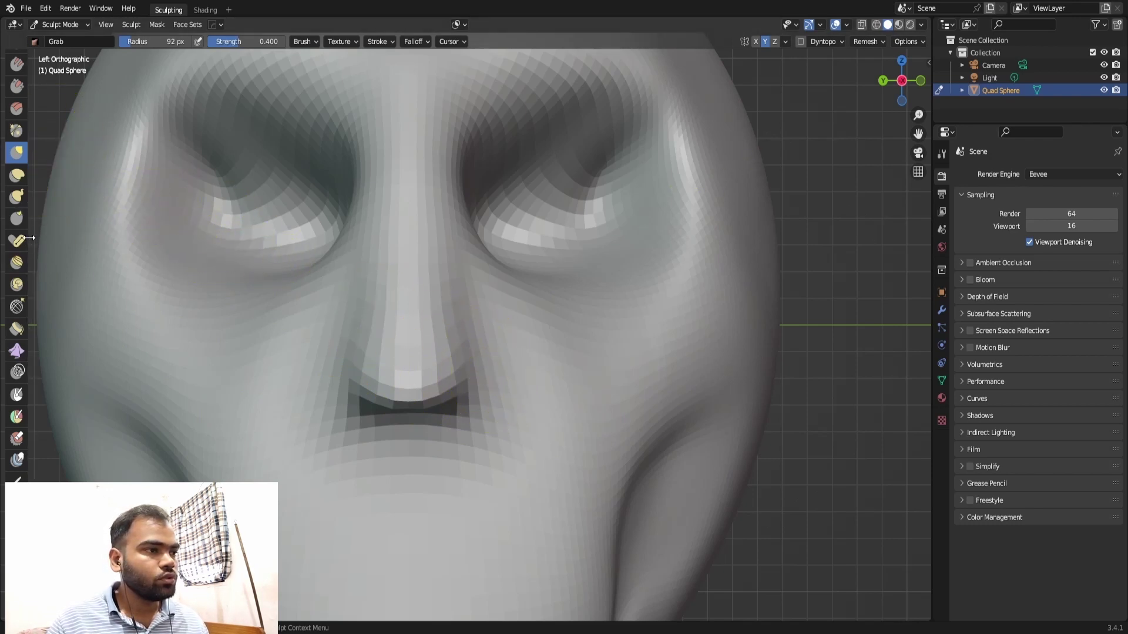
pyautogui.scroll(3, 29, 235)
# Sculpt Draw-brush bumps onto both nostril areas, then undo them.
pyautogui.scroll(2, 17, 188)
pyautogui.click(16, 63)
pyautogui.moveTo(505, 329)
pyautogui.mouseDown()
pyautogui.moveTo(494, 376)
pyautogui.moveTo(505, 399)
pyautogui.moveTo(484, 343)
pyautogui.mouseUp()
pyautogui.hotkey('ctrl', 'z')
pyautogui.hotkey('ctrl', 'z')
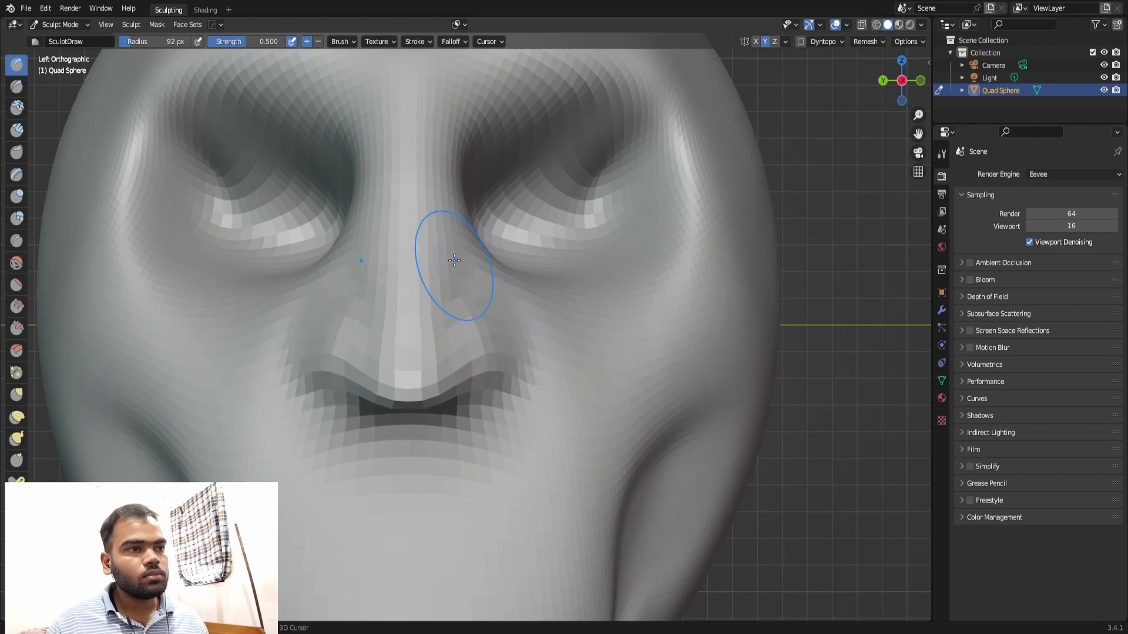
pyautogui.scroll(-2, 457, 242)
pyautogui.scroll(3, 470, 246)
pyautogui.scroll(-4, 517, 264)
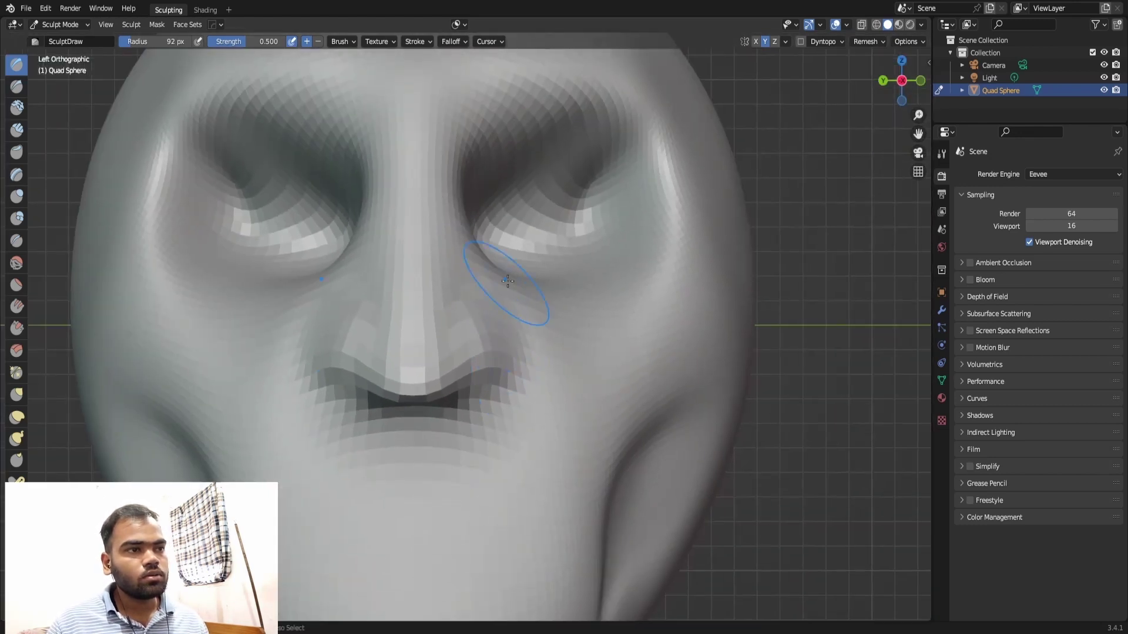
# Revert further nose strokes and check the head from side and front views.
pyautogui.moveTo(519, 266); pyautogui.dragTo(529, 253, button='middle')
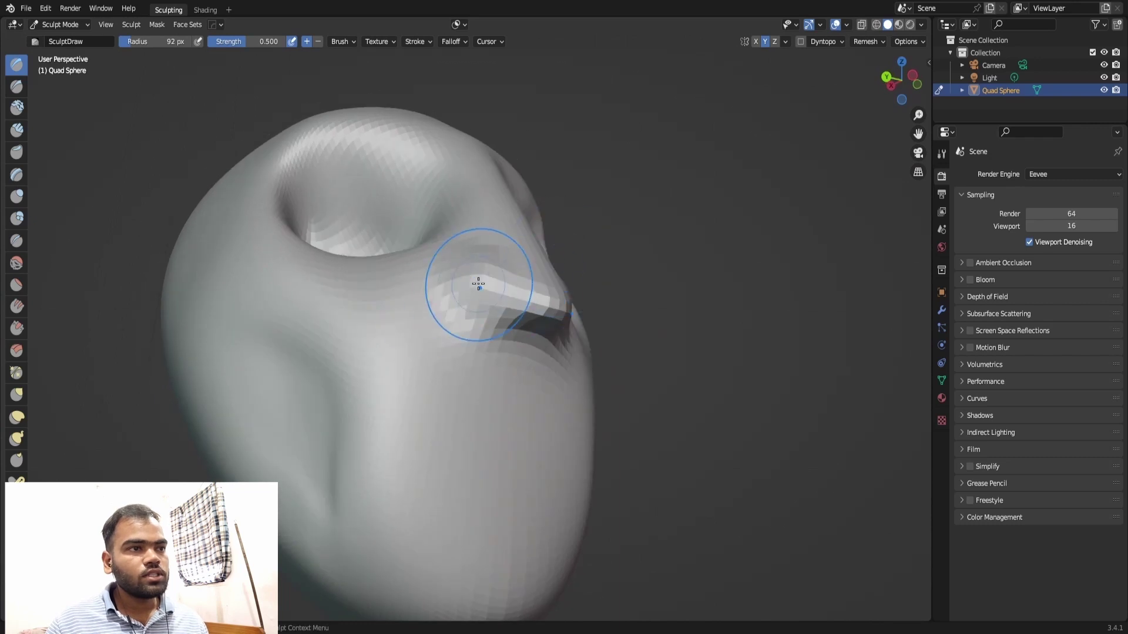
pyautogui.hotkey('ctrl', 'z')
pyautogui.hotkey('ctrl', 'z')
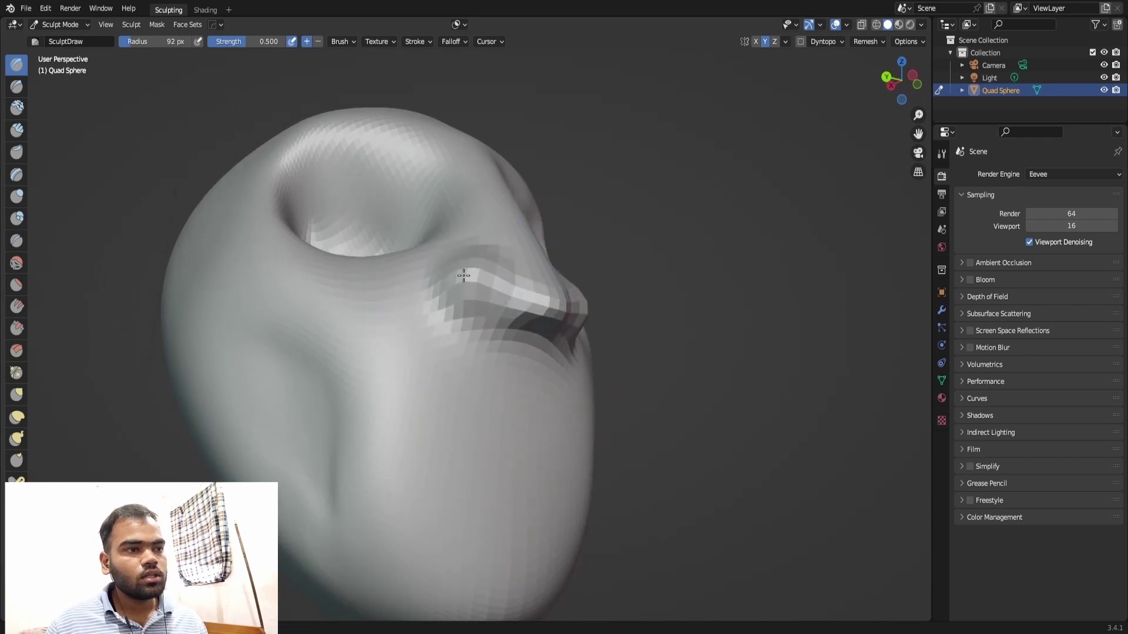
pyautogui.press('KP_3')
pyautogui.press('ctrl+KP_3')
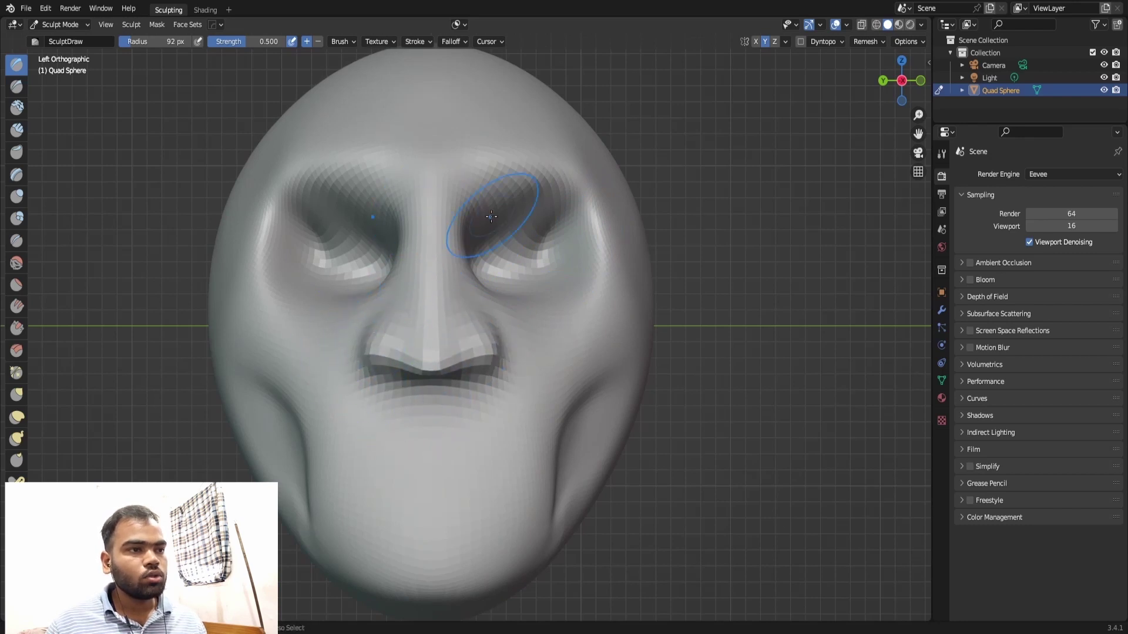
pyautogui.scroll(2, 491, 217)
pyautogui.keyDown('shift'); pyautogui.moveTo(470, 90); pyautogui.dragTo(469, 143, button='middle'); pyautogui.keyUp('shift')
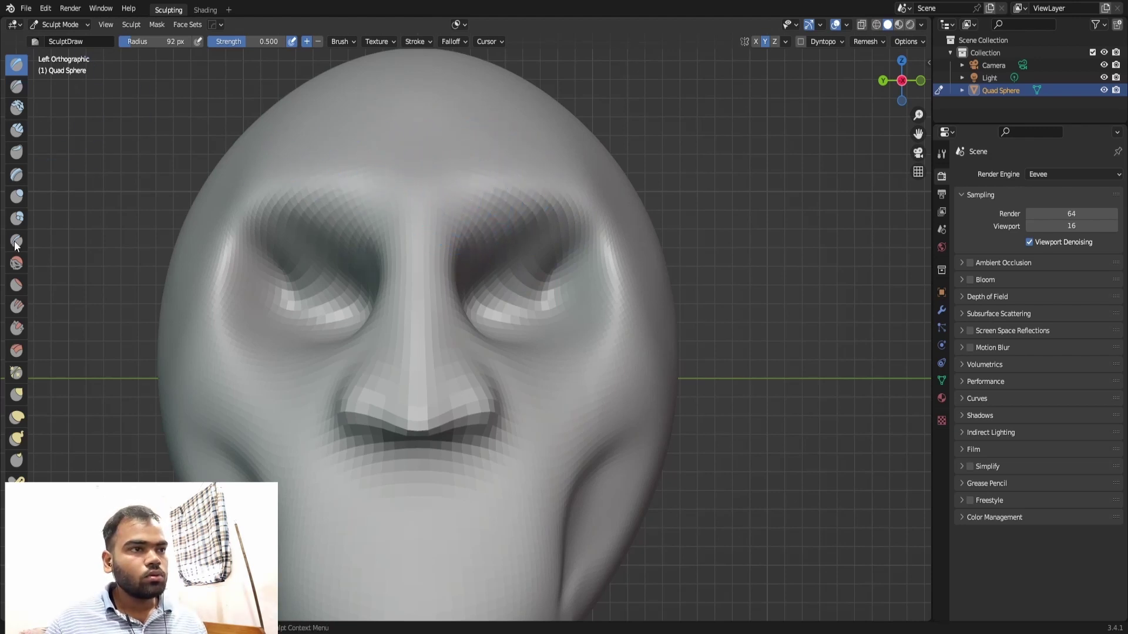
# Grab both brows down toward the nose into a furrowed frown, then inspect from several angles.
pyautogui.click(16, 394)
pyautogui.moveTo(486, 213)
pyautogui.mouseDown()
pyautogui.moveTo(492, 242)
pyautogui.moveTo(494, 226)
pyautogui.moveTo(524, 232)
pyautogui.mouseUp()
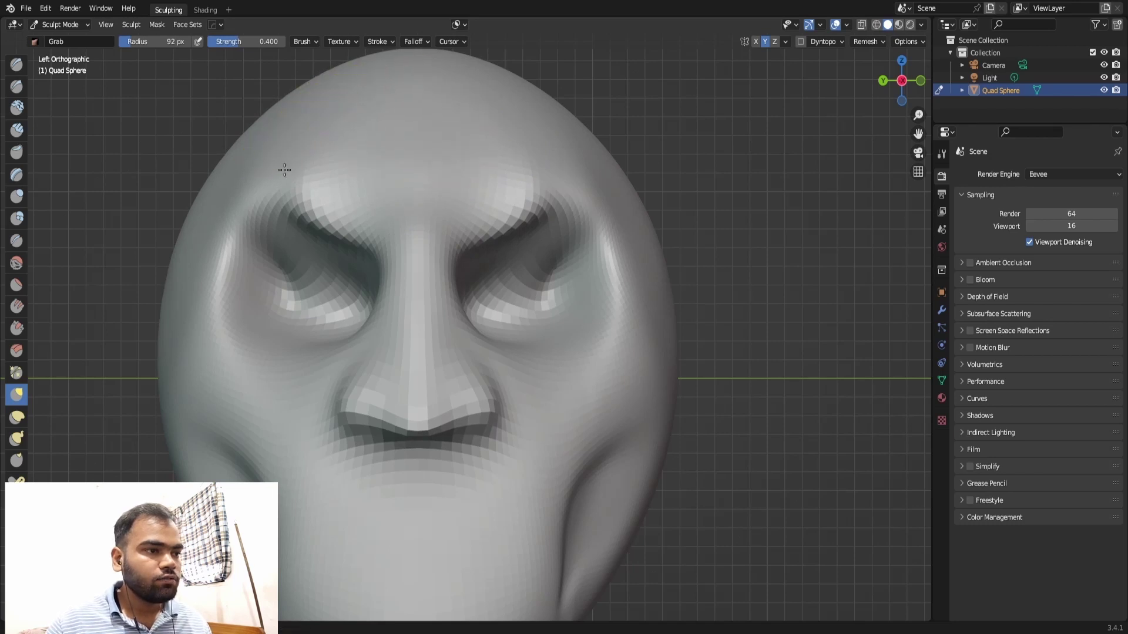
pyautogui.moveTo(382, 116); pyautogui.dragTo(559, 139, button='middle')
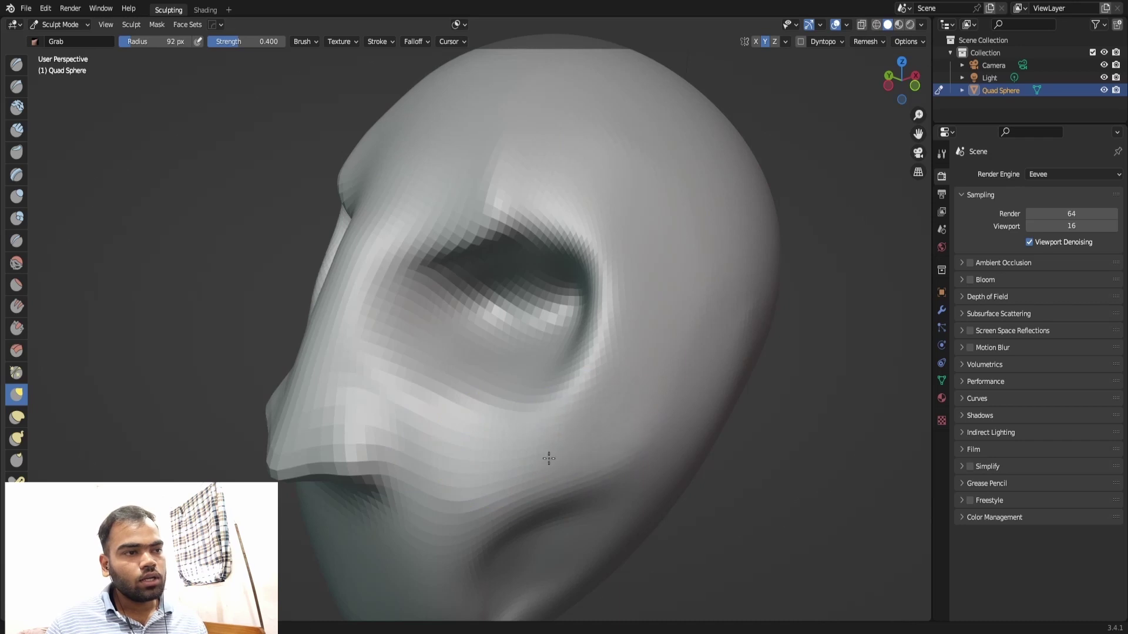
pyautogui.moveTo(423, 521); pyautogui.dragTo(558, 378, button='middle')
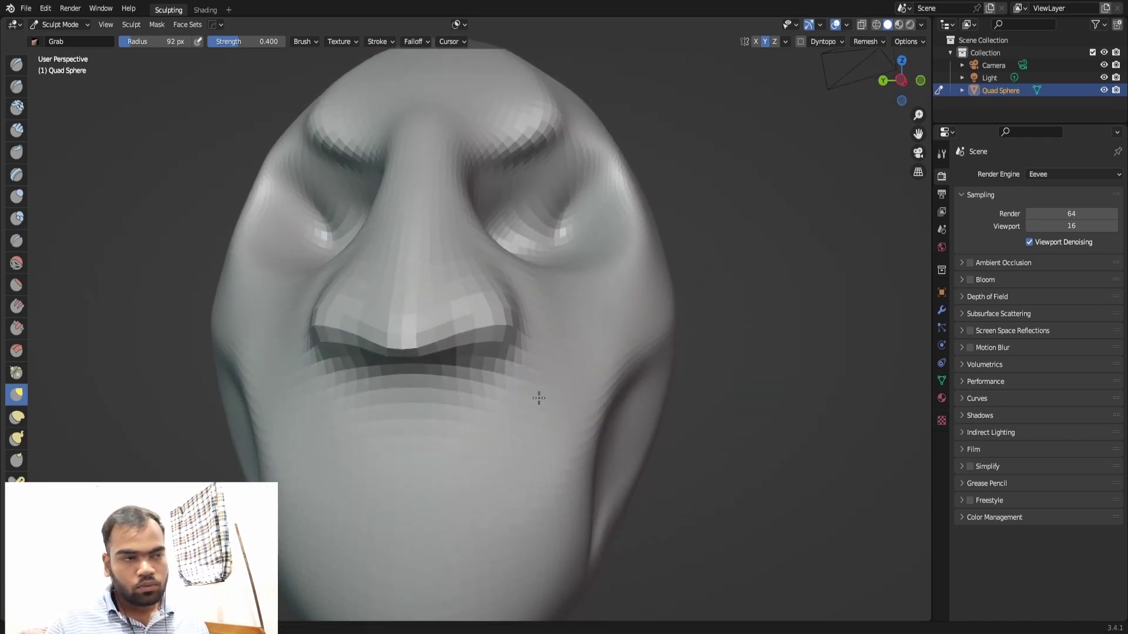
pyautogui.moveTo(515, 427); pyautogui.dragTo(735, 122, button='middle')
pyautogui.press('ctrl+KP_3')
pyautogui.keyDown('shift'); pyautogui.moveTo(486, 212); pyautogui.dragTo(485, 297, button='middle'); pyautogui.keyUp('shift')
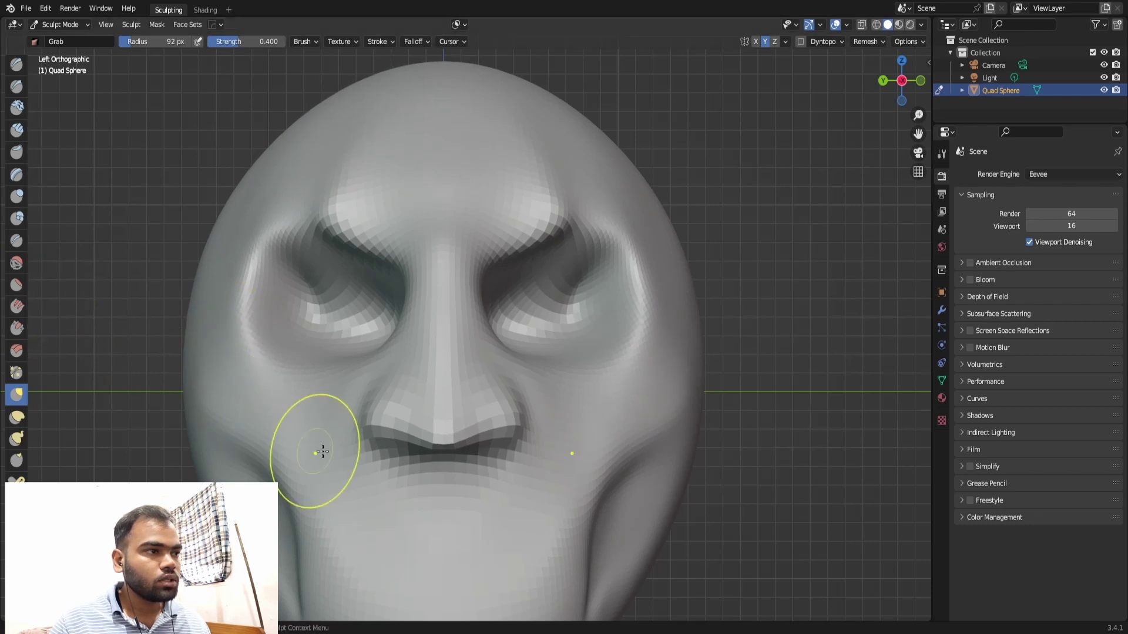
pyautogui.click(16, 285)
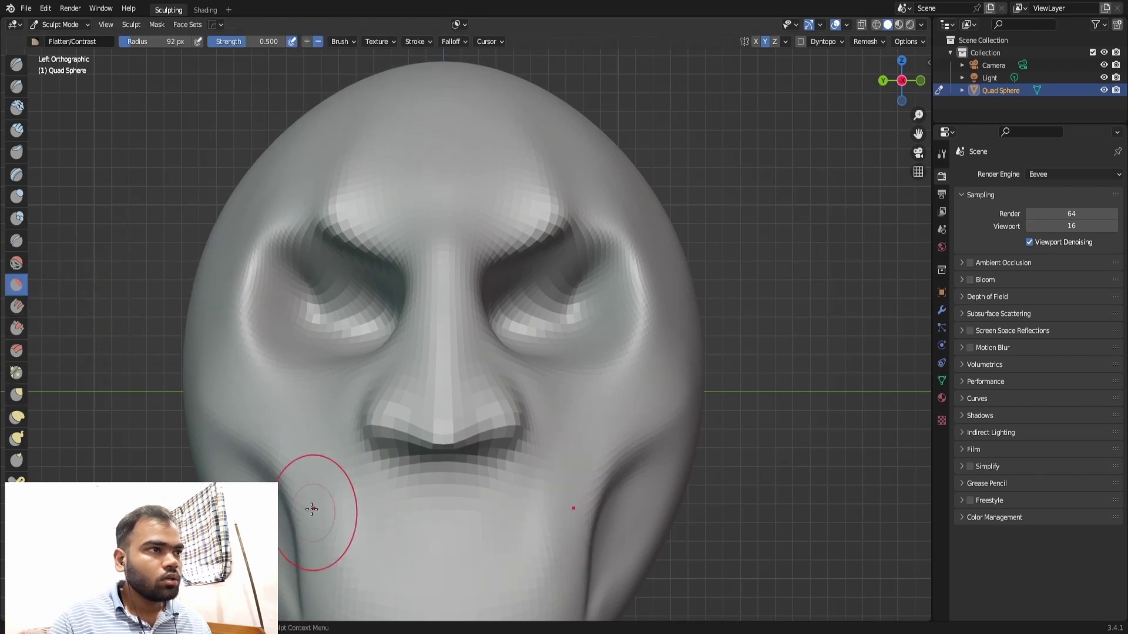
# Flatten the ridge between the brows into a clean nose bridge.
pyautogui.keyDown('shift'); pyautogui.moveTo(312, 509); pyautogui.dragTo(293, 335, button='middle'); pyautogui.keyUp('shift')
pyautogui.moveTo(405, 131); pyautogui.dragTo(404, 203)
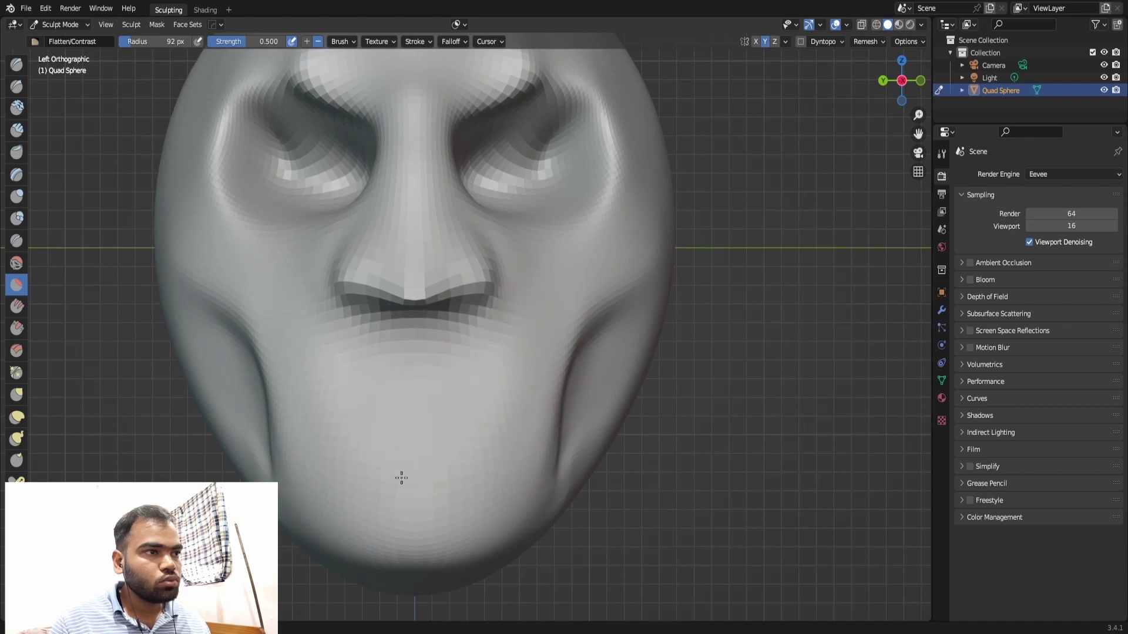
pyautogui.moveTo(507, 343)
pyautogui.keyDown('shift'); pyautogui.mouseDown(button='middle')
pyautogui.moveTo(504, 392)
pyautogui.moveTo(781, 314)
pyautogui.moveTo(855, 140)
pyautogui.mouseUp(button='middle'); pyautogui.keyUp('shift')
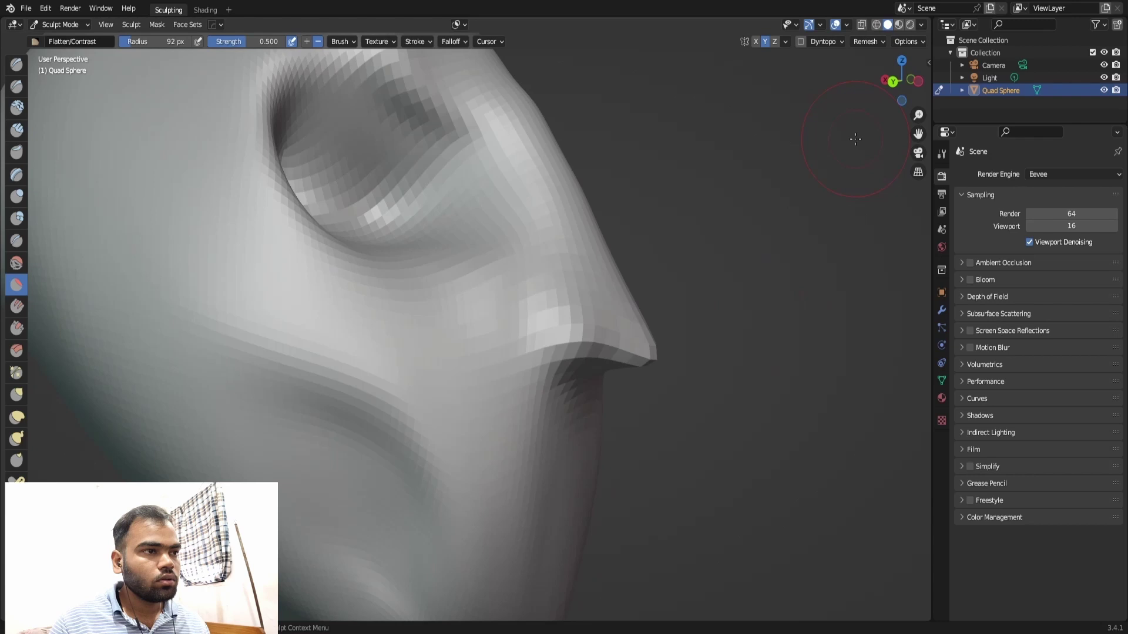
# Switch to a 207 px Grab brush and reshape the nose tip and bridge in side view.
pyautogui.press('KP_3')
pyautogui.press('KP_1')
pyautogui.press('g')
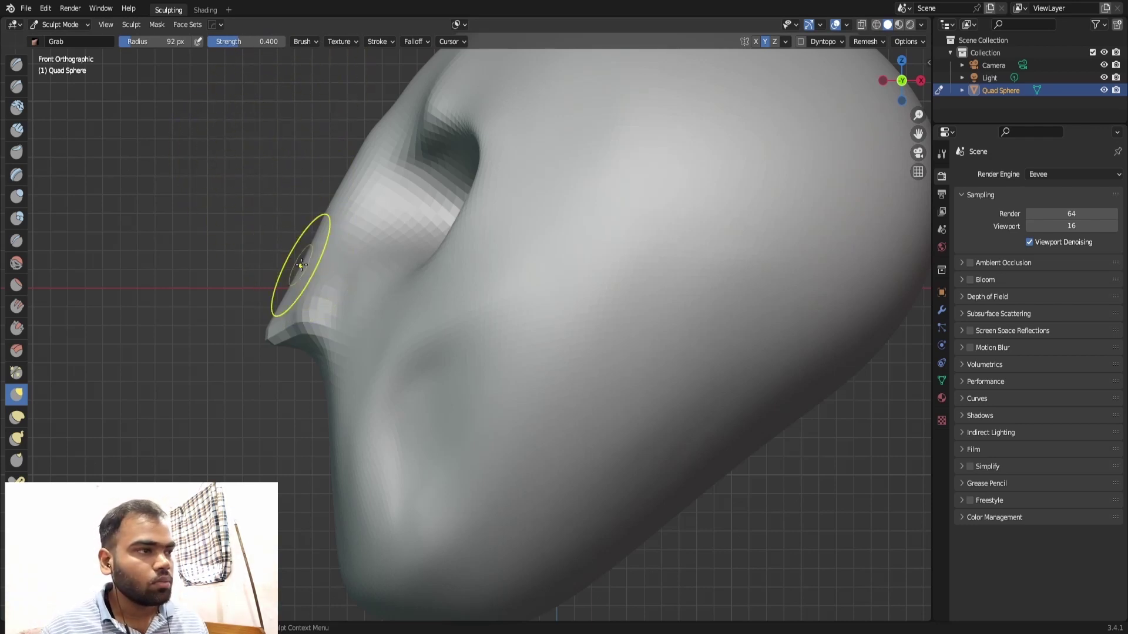
pyautogui.moveTo(168, 44); pyautogui.dragTo(236, 43)
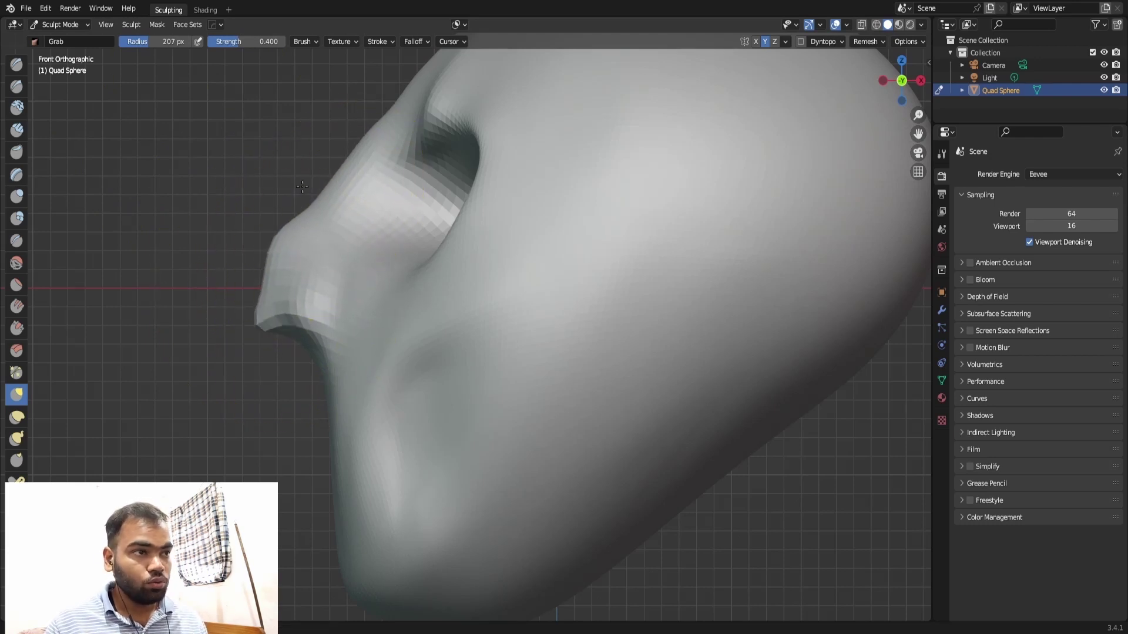
pyautogui.moveTo(289, 230); pyautogui.dragTo(356, 133)
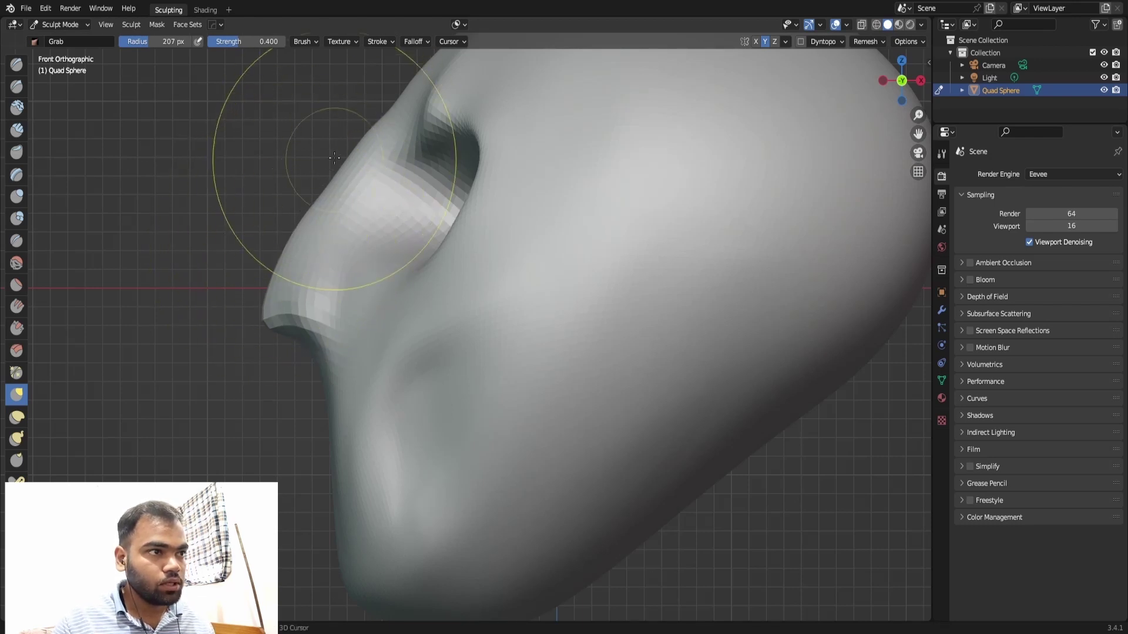
pyautogui.moveTo(264, 277)
pyautogui.mouseDown(button='middle')
pyautogui.moveTo(269, 259)
pyautogui.moveTo(366, 277)
pyautogui.mouseUp(button='middle')
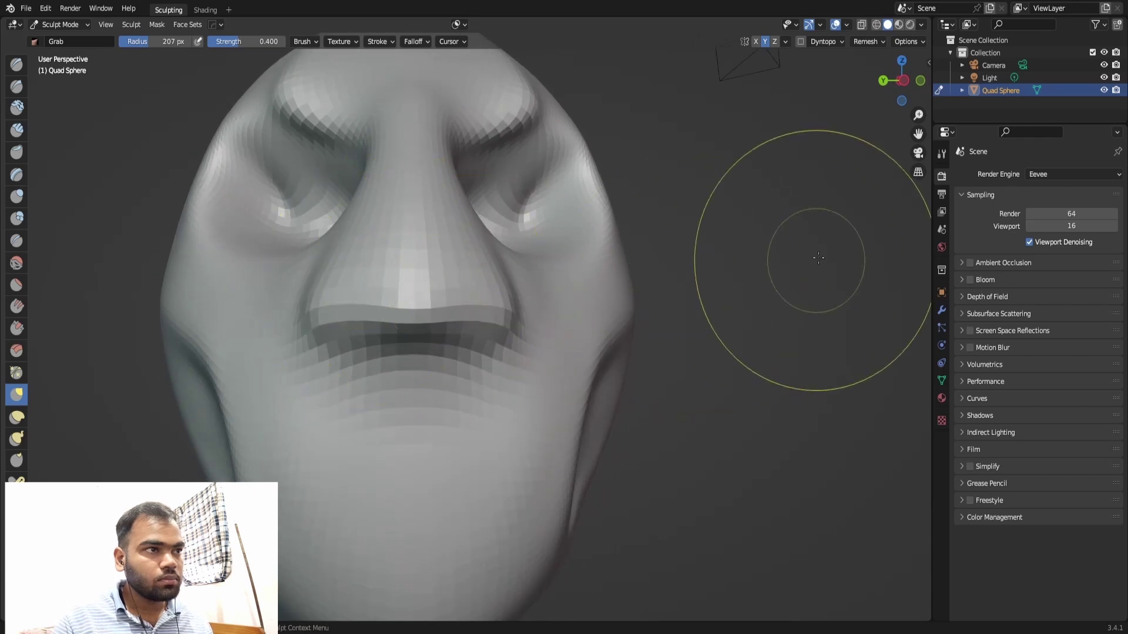
pyautogui.press('KP_3')
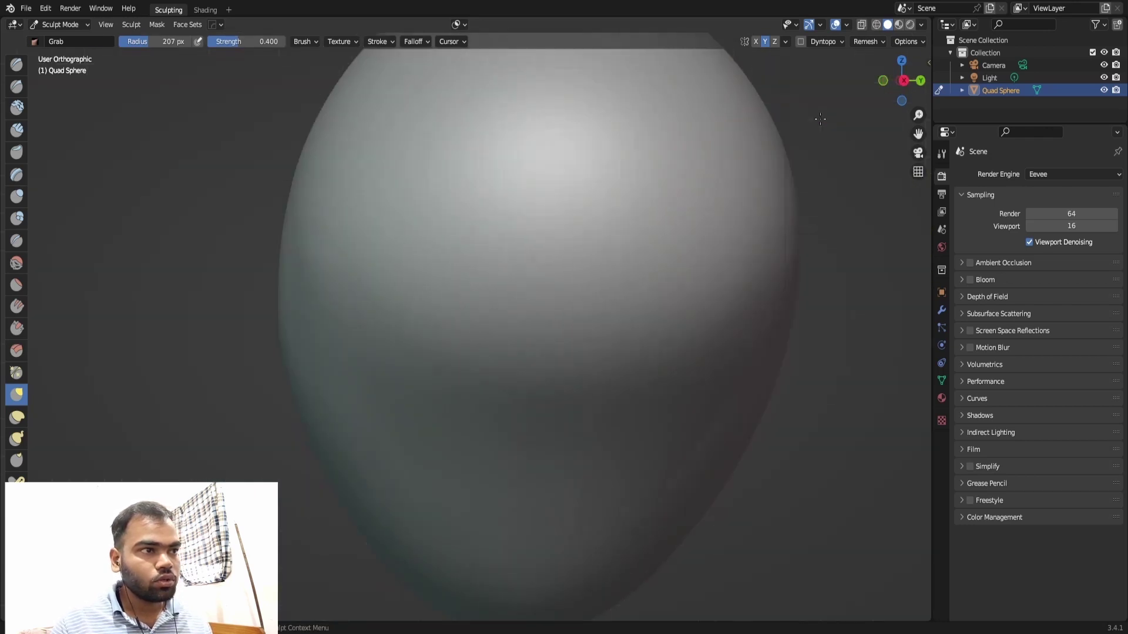
pyautogui.press('ctrl+KP_3')
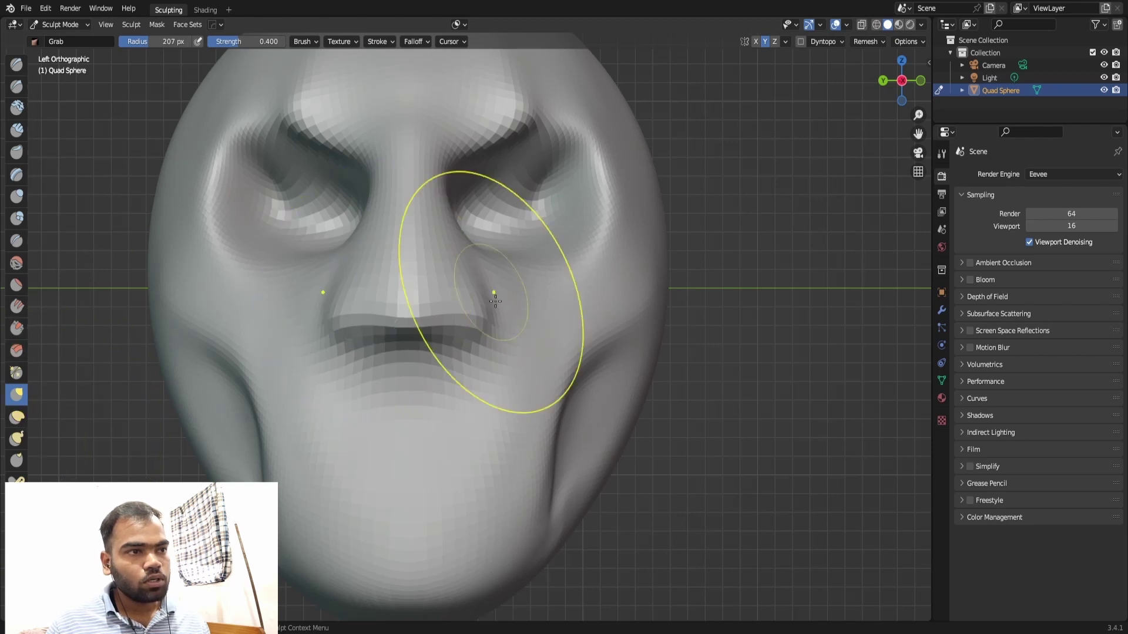
pyautogui.scroll(1, 428, 299)
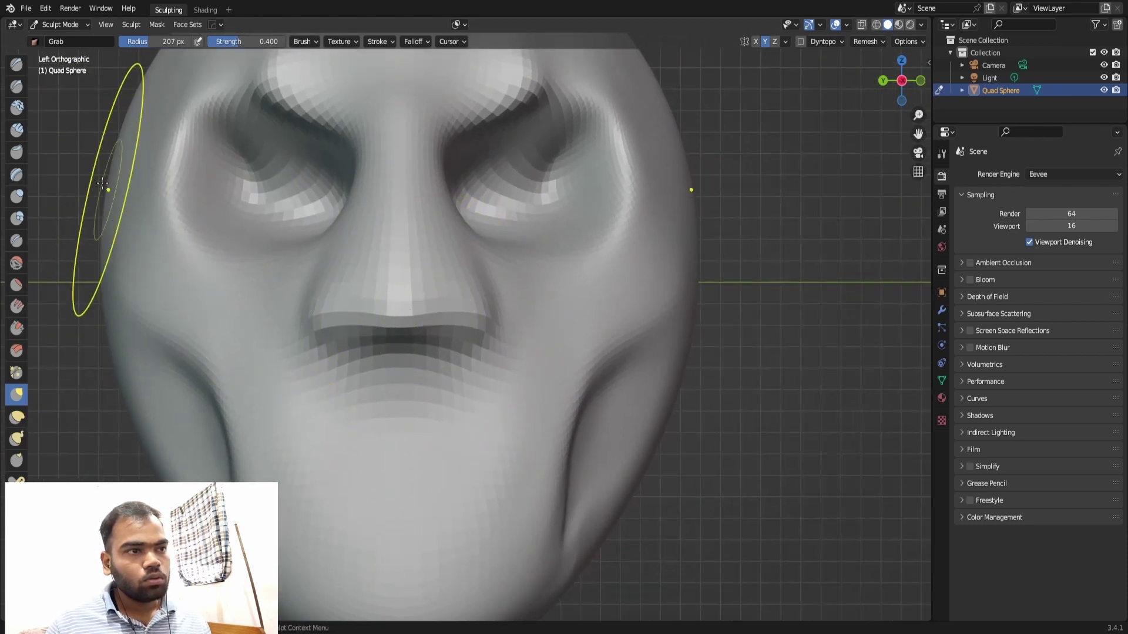
pyautogui.click(14, 89)
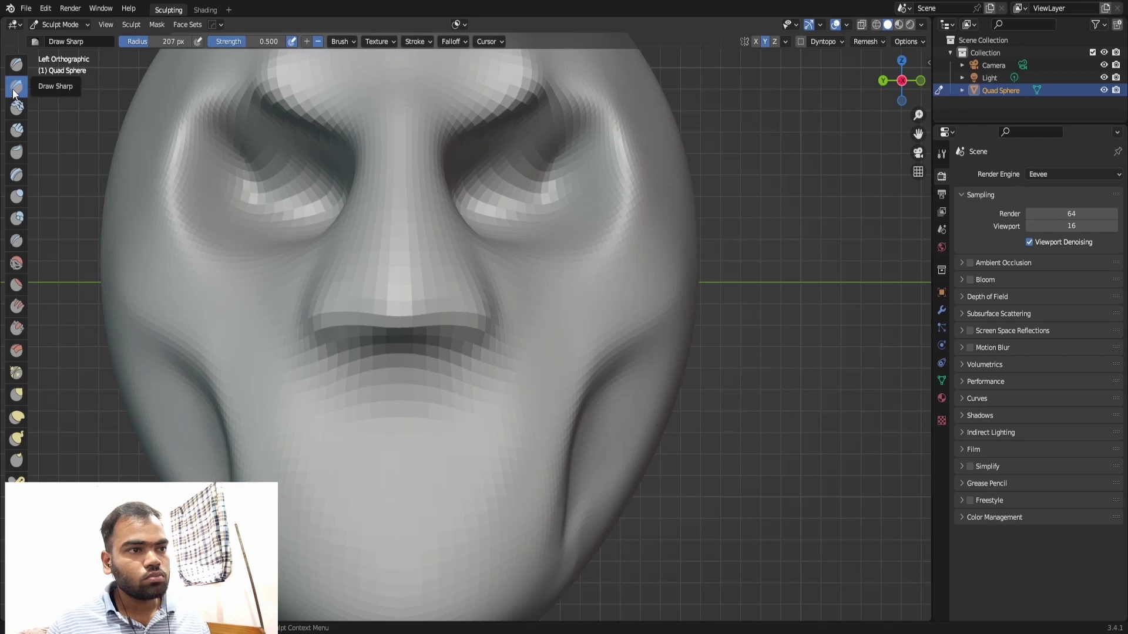
# Shrink the brush to 76 px and sharpen creases along the upper eye-socket rim and under the eye.
pyautogui.moveTo(422, 206)
pyautogui.mouseDown(button='middle')
pyautogui.moveTo(482, 246)
pyautogui.moveTo(547, 265)
pyautogui.moveTo(494, 214)
pyautogui.moveTo(471, 249)
pyautogui.mouseUp(button='middle')
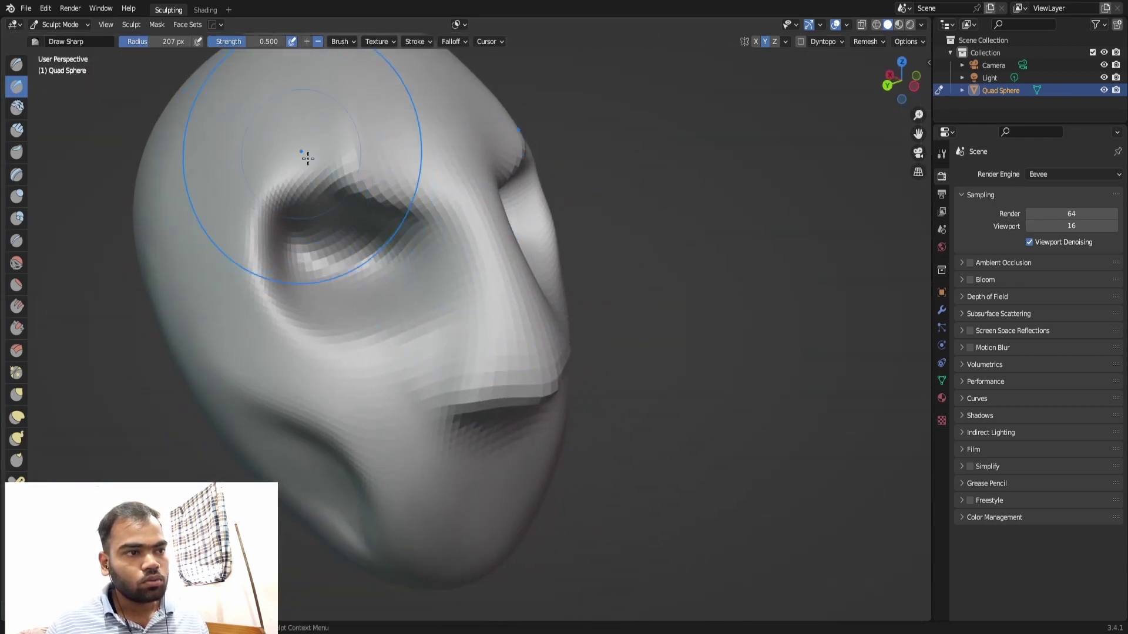
pyautogui.moveTo(121, 41); pyautogui.dragTo(111, 43)
pyautogui.moveTo(327, 186)
pyautogui.mouseDown()
pyautogui.moveTo(277, 214)
pyautogui.moveTo(251, 251)
pyautogui.mouseUp()
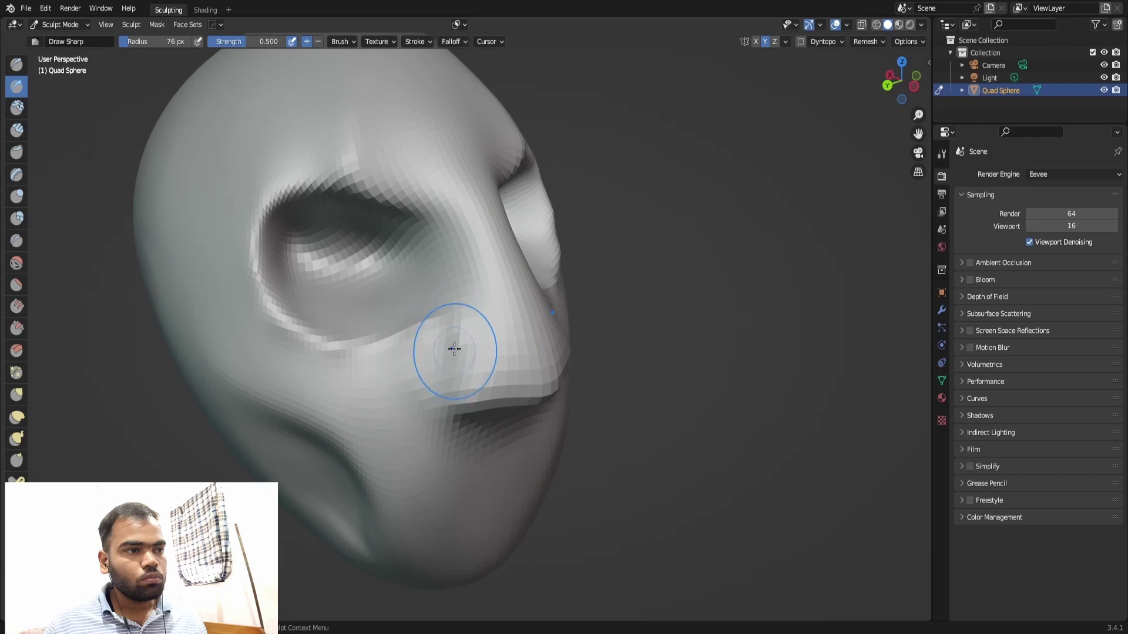
pyautogui.moveTo(569, 352)
pyautogui.mouseDown(button='middle')
pyautogui.moveTo(652, 272)
pyautogui.moveTo(623, 283)
pyautogui.mouseUp(button='middle')
pyautogui.moveTo(620, 234); pyautogui.dragTo(572, 260, button='middle')
pyautogui.moveTo(539, 302)
pyautogui.mouseDown()
pyautogui.moveTo(485, 315)
pyautogui.moveTo(596, 263)
pyautogui.mouseUp()
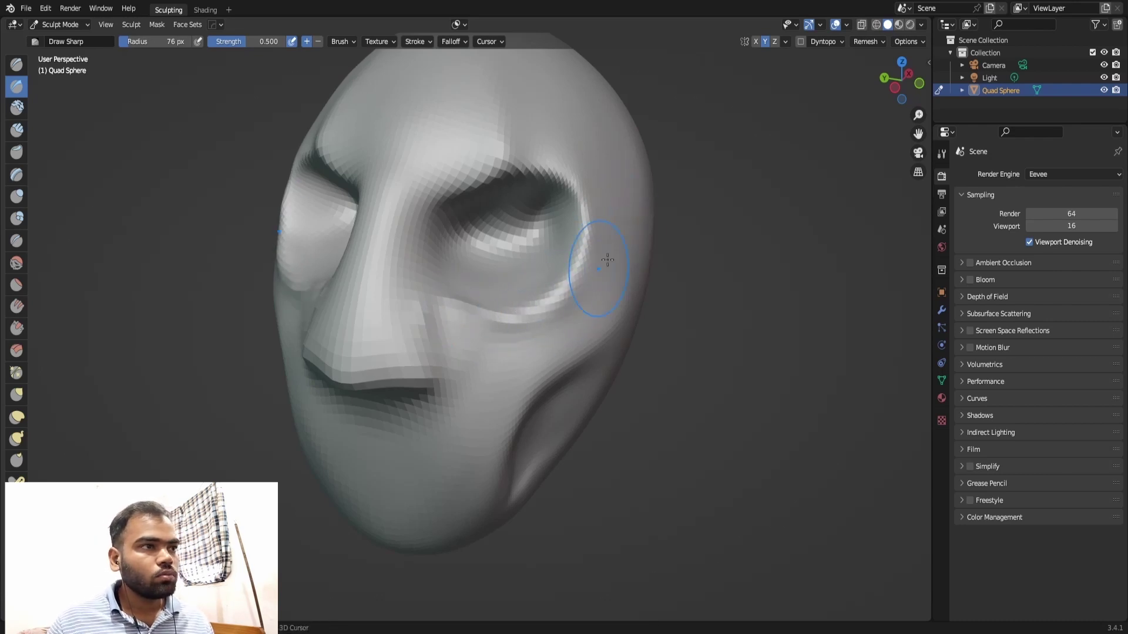
# Carve a sharp fold down the cheek toward the jaw and soften its upper part.
pyautogui.moveTo(588, 287); pyautogui.dragTo(567, 326, button='middle')
pyautogui.moveTo(611, 313)
pyautogui.mouseDown()
pyautogui.moveTo(474, 396)
pyautogui.moveTo(470, 479)
pyautogui.mouseUp()
pyautogui.moveTo(486, 394); pyautogui.dragTo(473, 534)
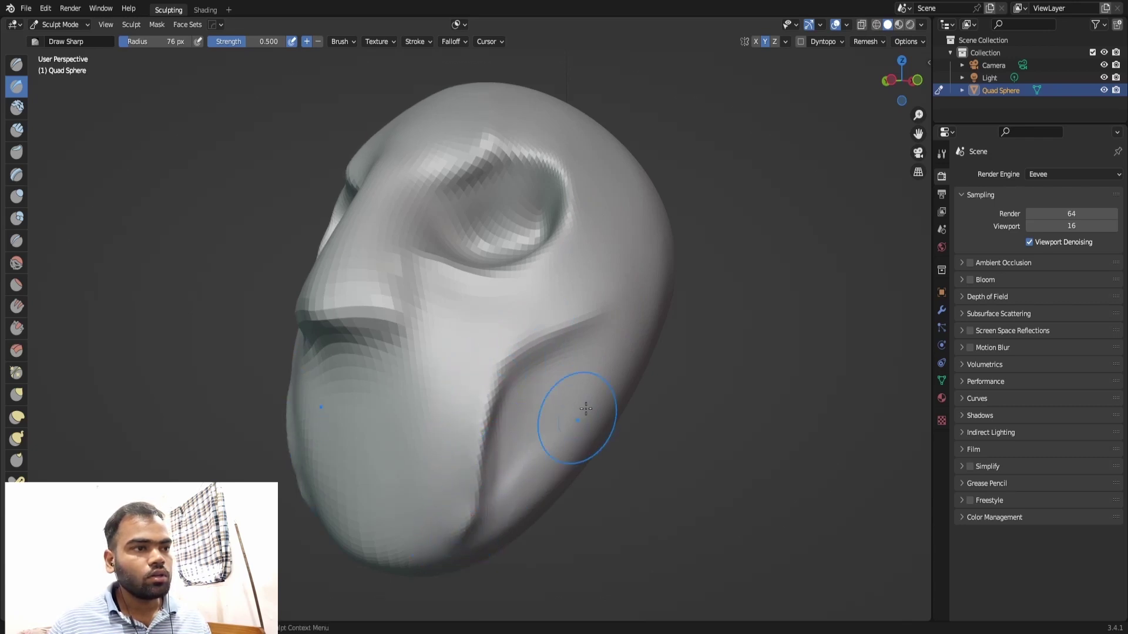
pyautogui.moveTo(602, 310)
pyautogui.keyDown('shift'); pyautogui.mouseDown()
pyautogui.moveTo(517, 327)
pyautogui.moveTo(481, 350)
pyautogui.mouseUp(); pyautogui.keyUp('shift')
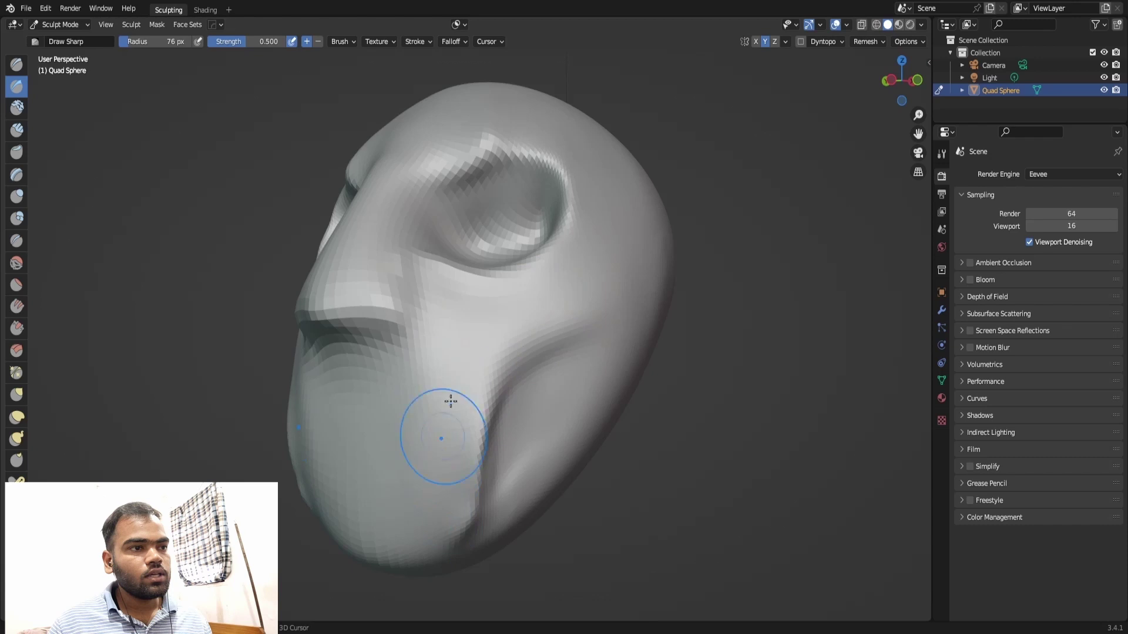
# Line up a straight-on Left Orthographic view of the face and zoom in.
pyautogui.moveTo(444, 517)
pyautogui.mouseDown(button='middle')
pyautogui.moveTo(479, 487)
pyautogui.moveTo(352, 407)
pyautogui.mouseUp(button='middle')
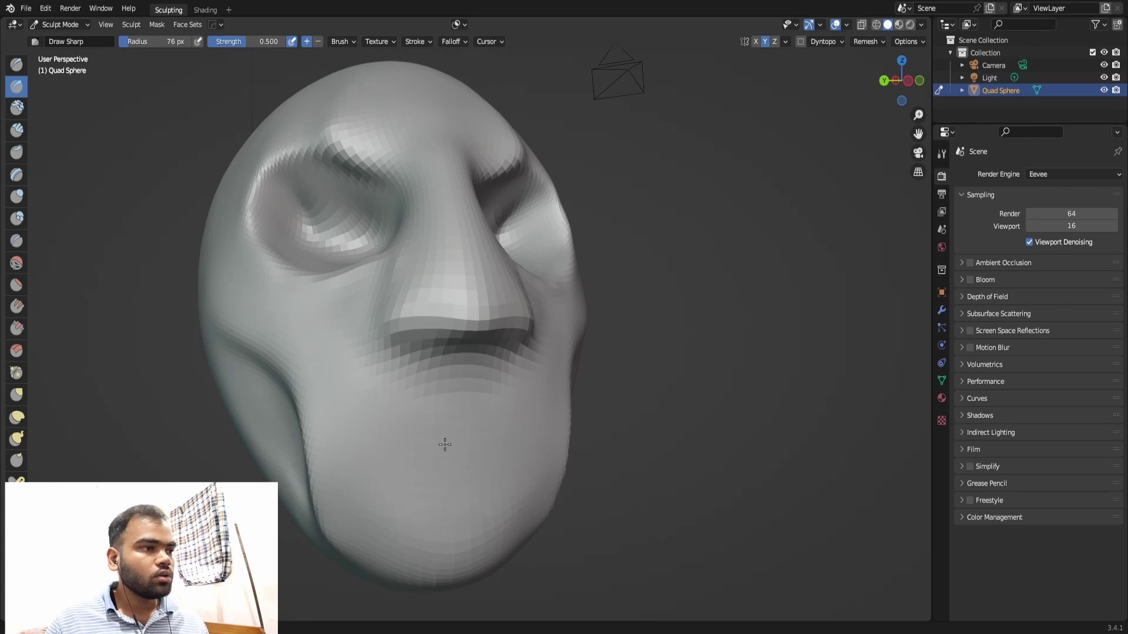
pyautogui.moveTo(649, 246)
pyautogui.mouseDown(button='middle')
pyautogui.moveTo(713, 222)
pyautogui.moveTo(617, 315)
pyautogui.moveTo(705, 292)
pyautogui.moveTo(509, 317)
pyautogui.mouseUp(button='middle')
pyautogui.moveTo(465, 470); pyautogui.dragTo(669, 333, button='middle')
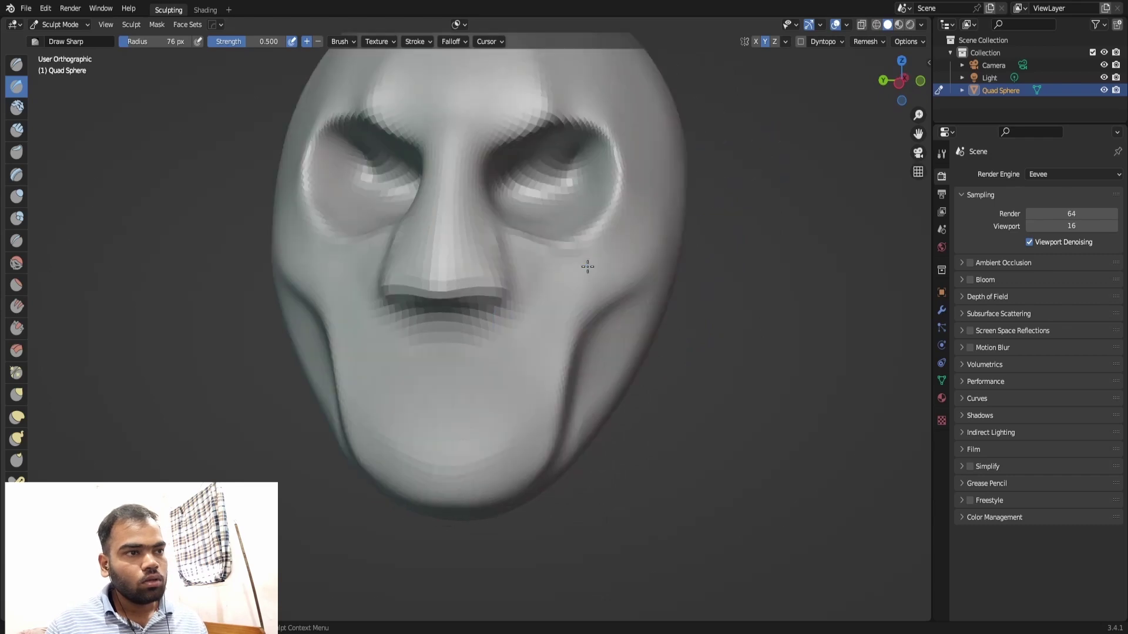
pyautogui.press('KP_3')
pyautogui.press('ctrl+KP_3')
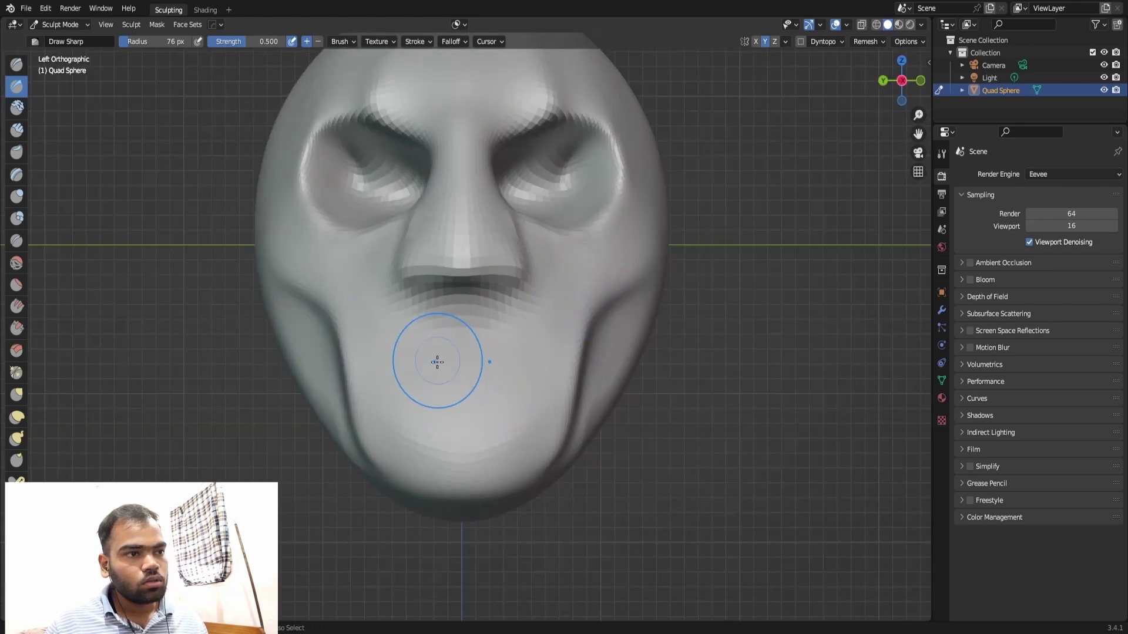
pyautogui.scroll(2, 441, 328)
pyautogui.scroll(1, 443, 321)
# Draw a mouth opening below the nose and pull its jagged upper edge down with Grab.
pyautogui.press('x')
pyautogui.moveTo(478, 335)
pyautogui.mouseDown()
pyautogui.moveTo(478, 390)
pyautogui.moveTo(496, 330)
pyautogui.moveTo(470, 306)
pyautogui.moveTo(448, 345)
pyautogui.moveTo(448, 330)
pyautogui.mouseUp()
pyautogui.press('g')
pyautogui.moveTo(448, 329); pyautogui.dragTo(514, 269, button='middle')
pyautogui.moveTo(514, 269); pyautogui.dragTo(515, 367)
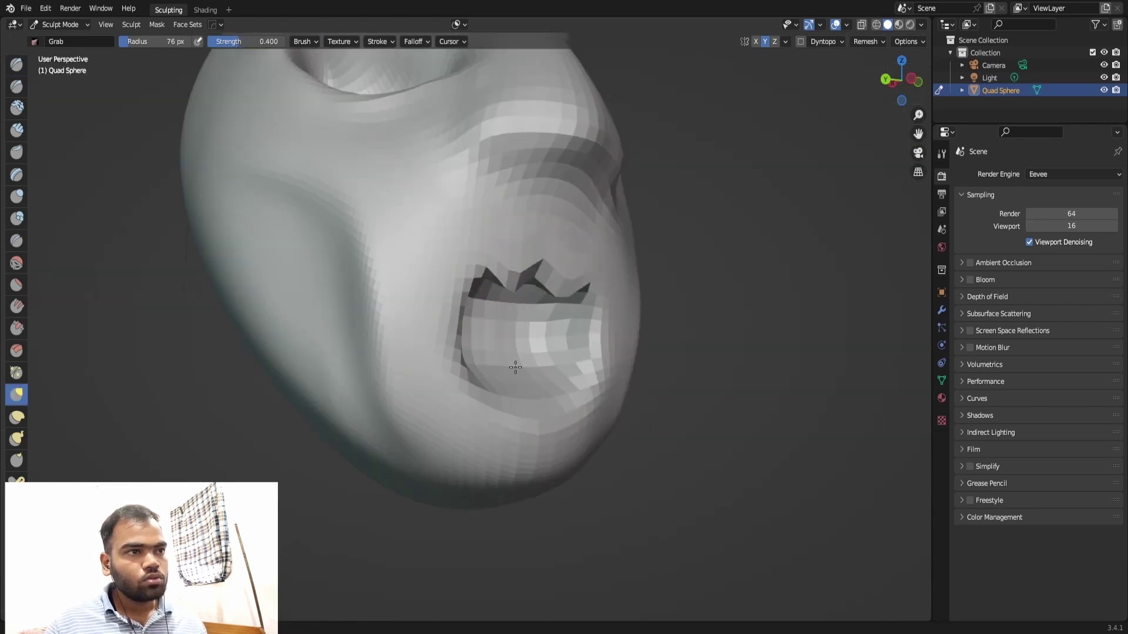
pyautogui.moveTo(513, 312); pyautogui.dragTo(505, 289)
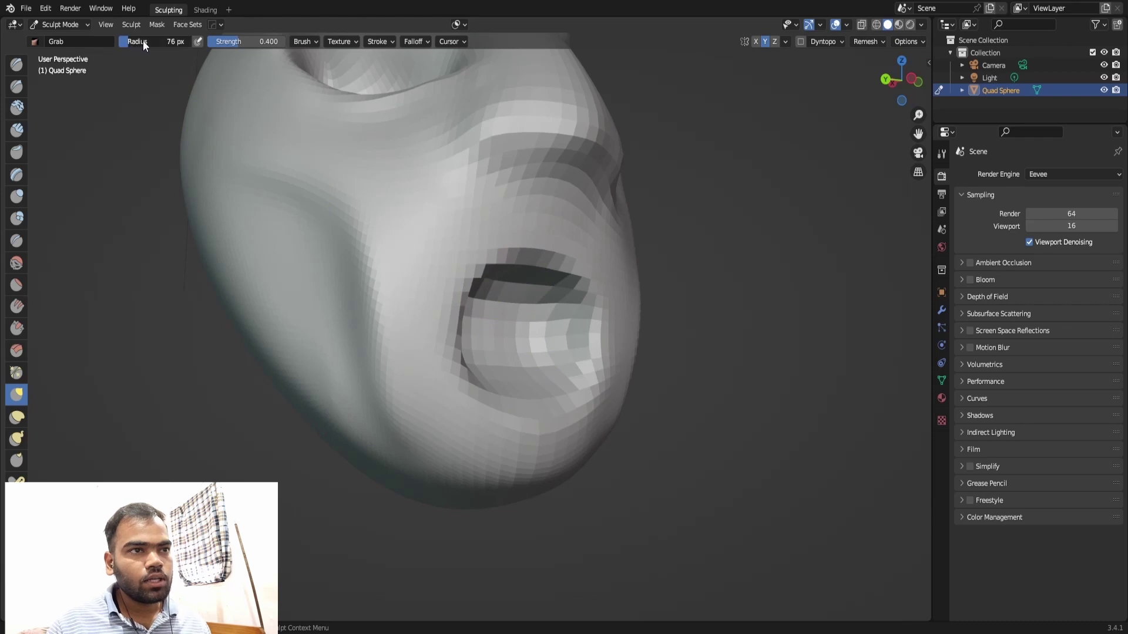
# Narrow the mouth into a curved slit with a slightly smaller Grab brush, then enable Dyntopo.
pyautogui.moveTo(163, 42); pyautogui.dragTo(154, 43)
pyautogui.moveTo(516, 206)
pyautogui.mouseDown()
pyautogui.moveTo(503, 317)
pyautogui.moveTo(534, 342)
pyautogui.moveTo(470, 352)
pyautogui.moveTo(461, 310)
pyautogui.mouseUp()
pyautogui.moveTo(460, 352)
pyautogui.mouseDown()
pyautogui.moveTo(474, 328)
pyautogui.moveTo(529, 352)
pyautogui.moveTo(580, 355)
pyautogui.moveTo(525, 382)
pyautogui.moveTo(531, 394)
pyautogui.moveTo(528, 364)
pyautogui.mouseUp()
pyautogui.click(801, 41)
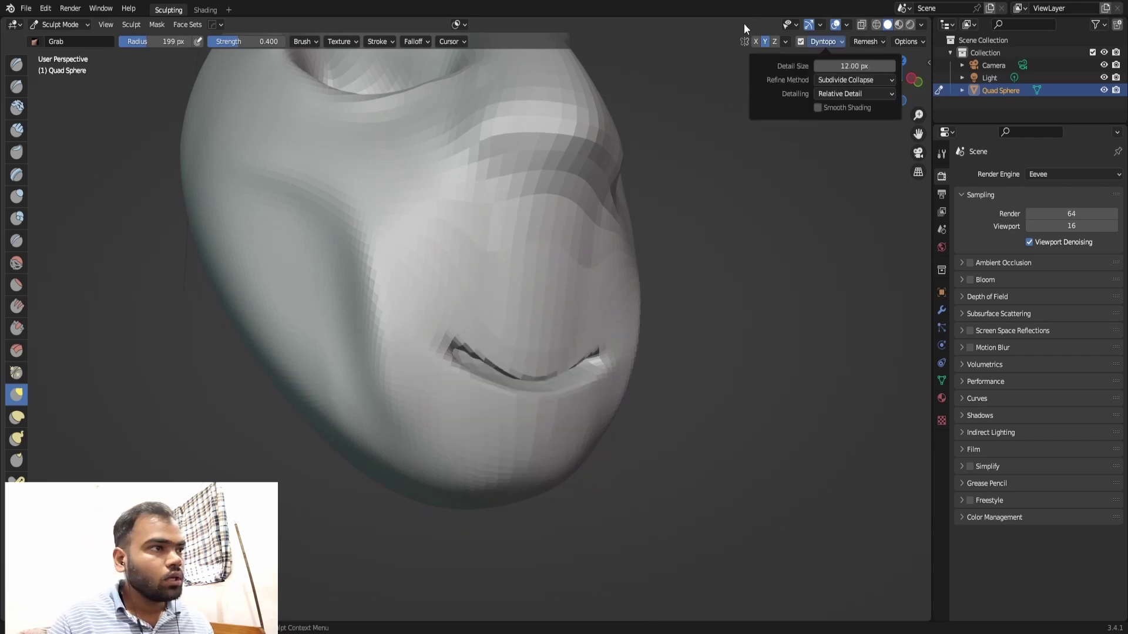
# Set Dyntopo to Constant Detail with Smooth Shading and a resolution of 1.
pyautogui.click(841, 41)
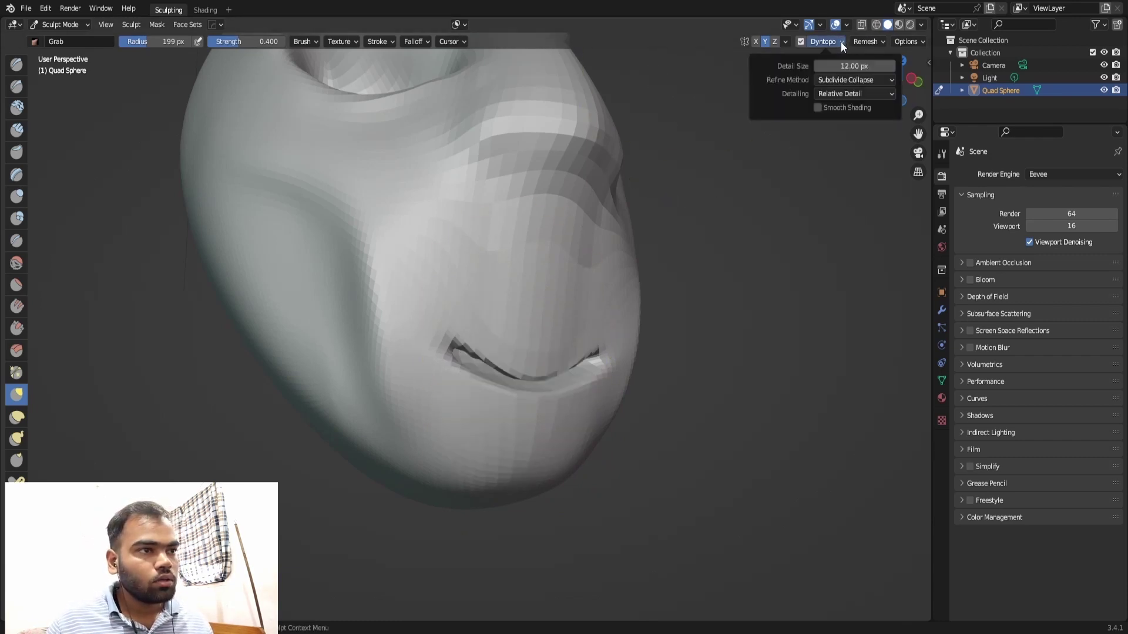
pyautogui.click(841, 95)
pyautogui.click(853, 121)
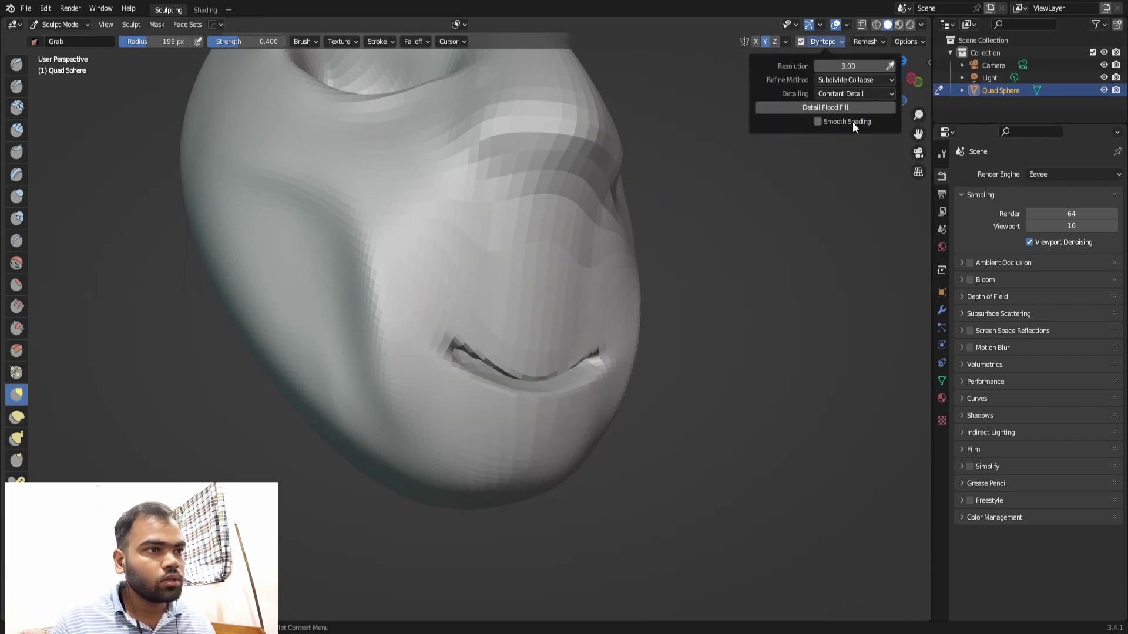
pyautogui.click(824, 107)
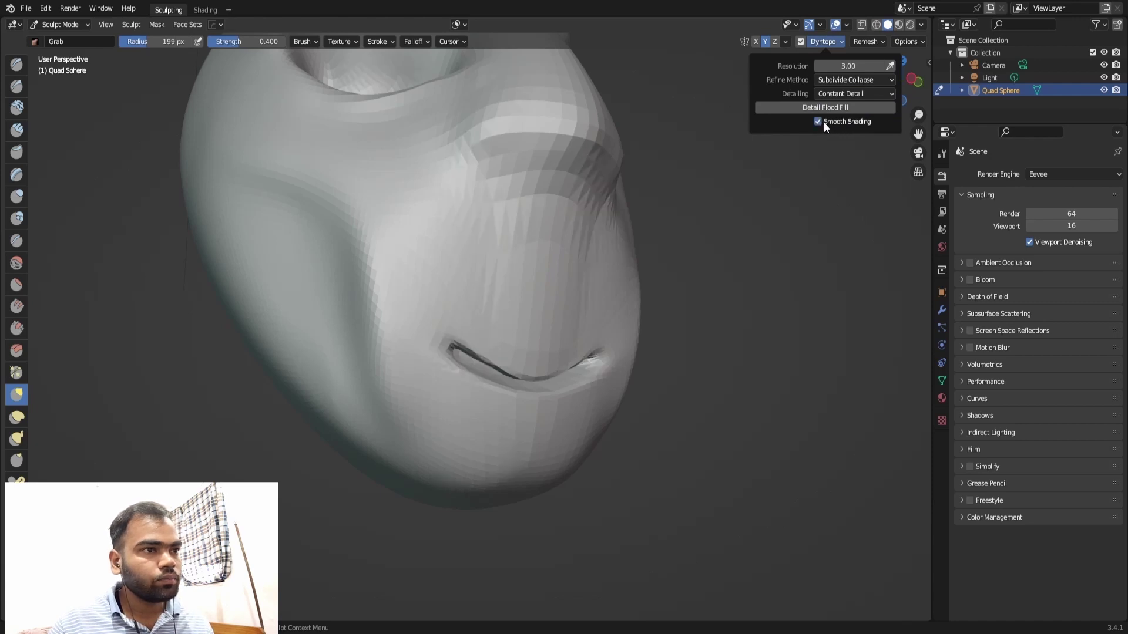
pyautogui.click(836, 44)
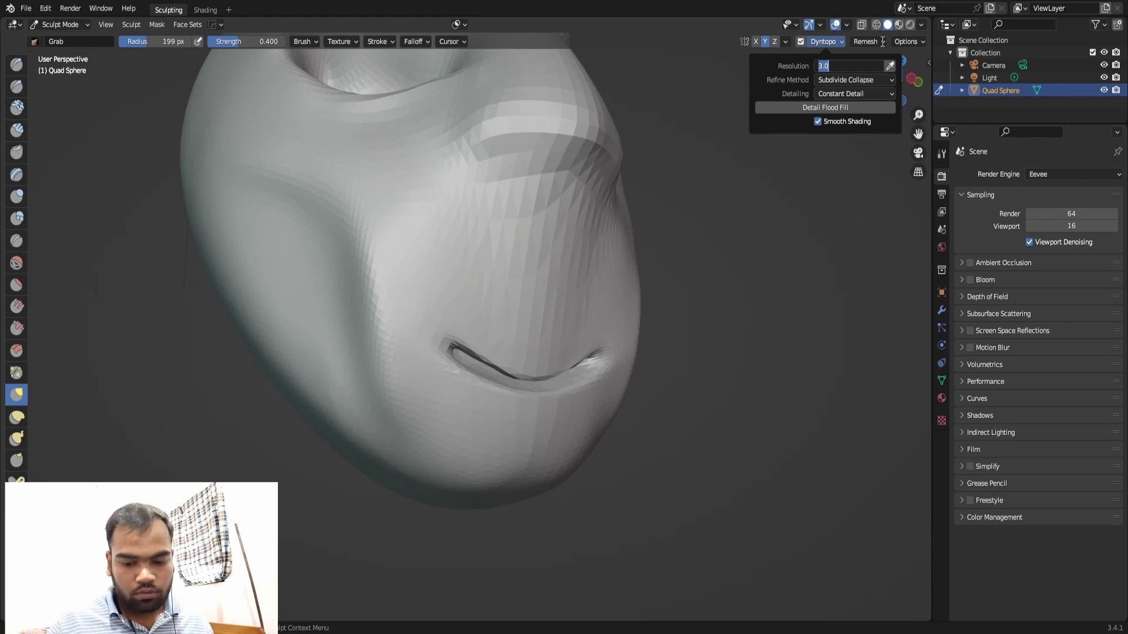
pyautogui.write('1')
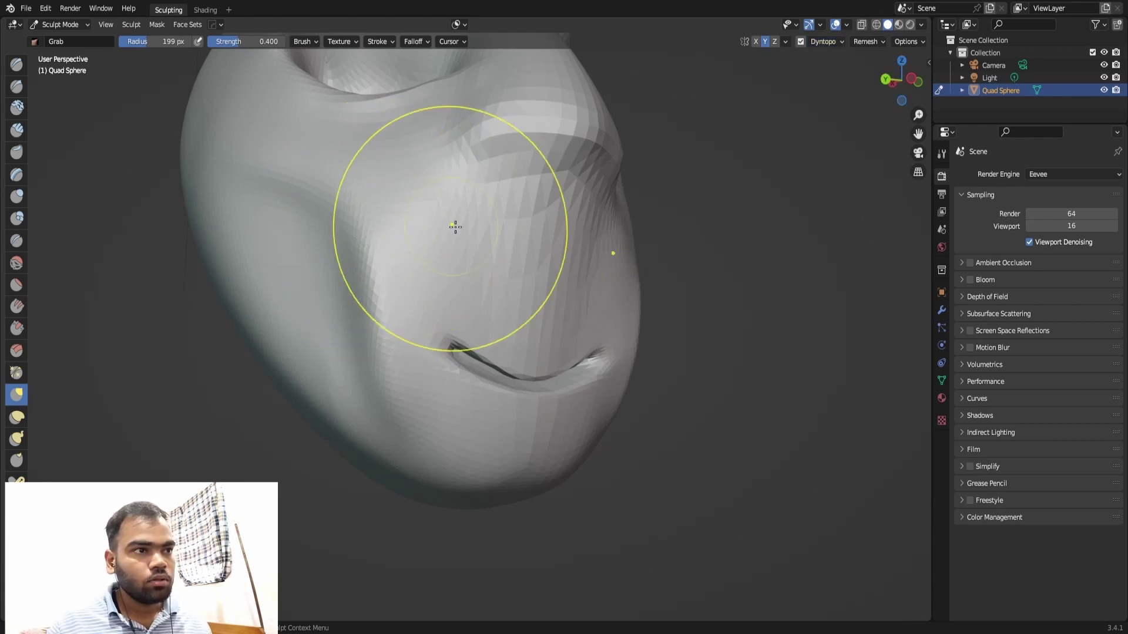
# Pull the right cheek toward the mouth and reshape the mouth's right corner and lower-lip crease.
pyautogui.moveTo(616, 190); pyautogui.dragTo(554, 251)
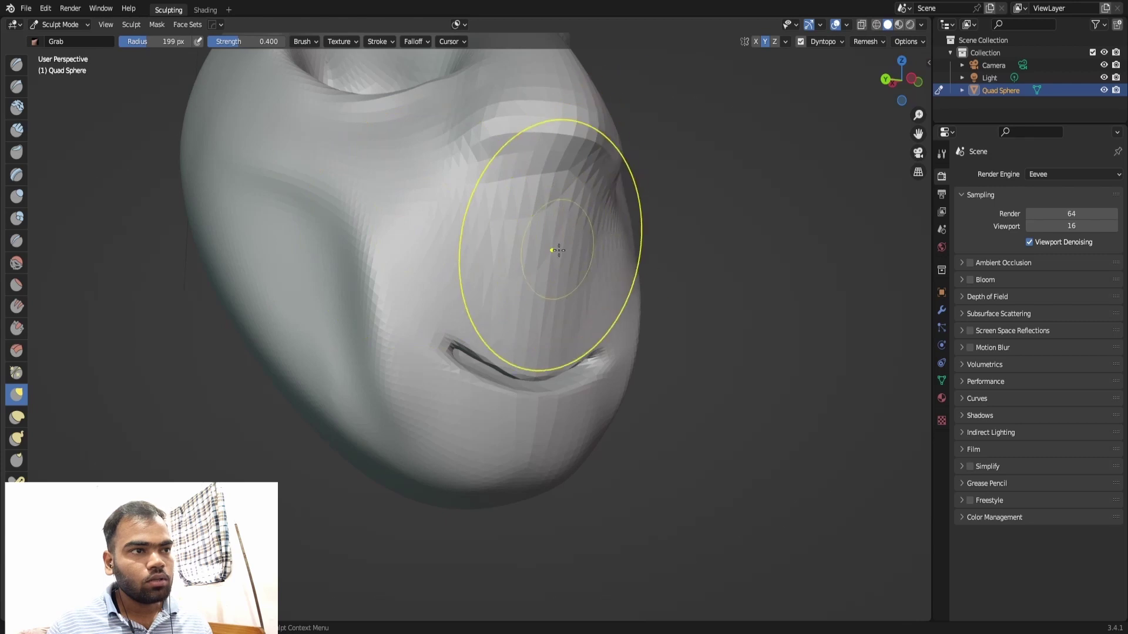
pyautogui.moveTo(591, 399); pyautogui.dragTo(587, 362)
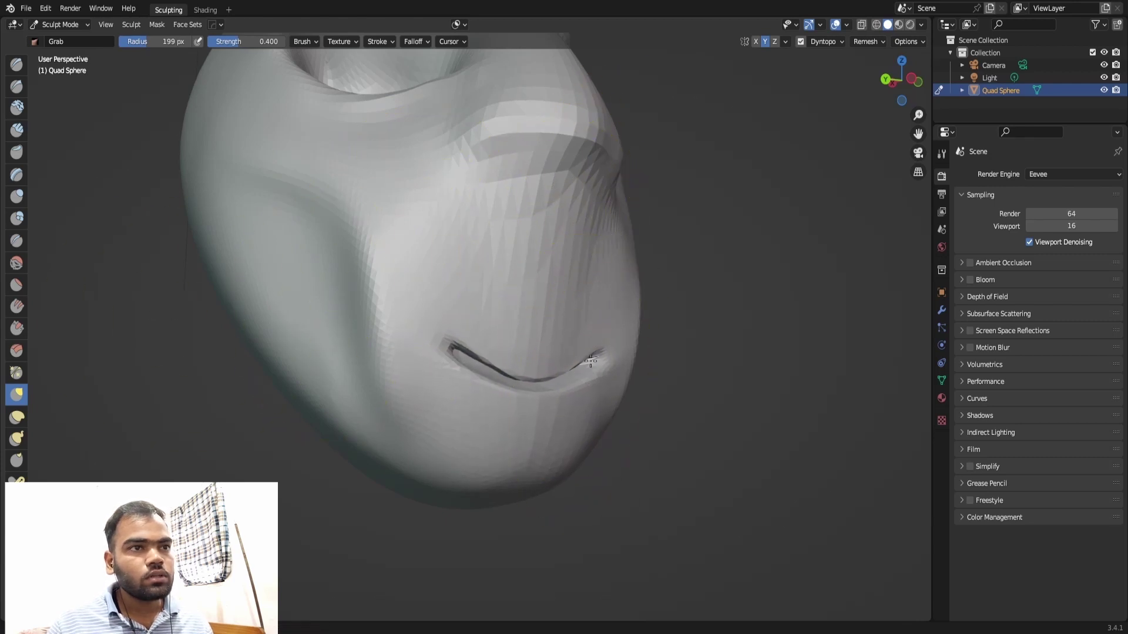
pyautogui.moveTo(484, 337); pyautogui.dragTo(586, 357)
pyautogui.moveTo(734, 193)
pyautogui.mouseDown(button='middle')
pyautogui.moveTo(780, 126)
pyautogui.moveTo(562, 244)
pyautogui.mouseUp(button='middle')
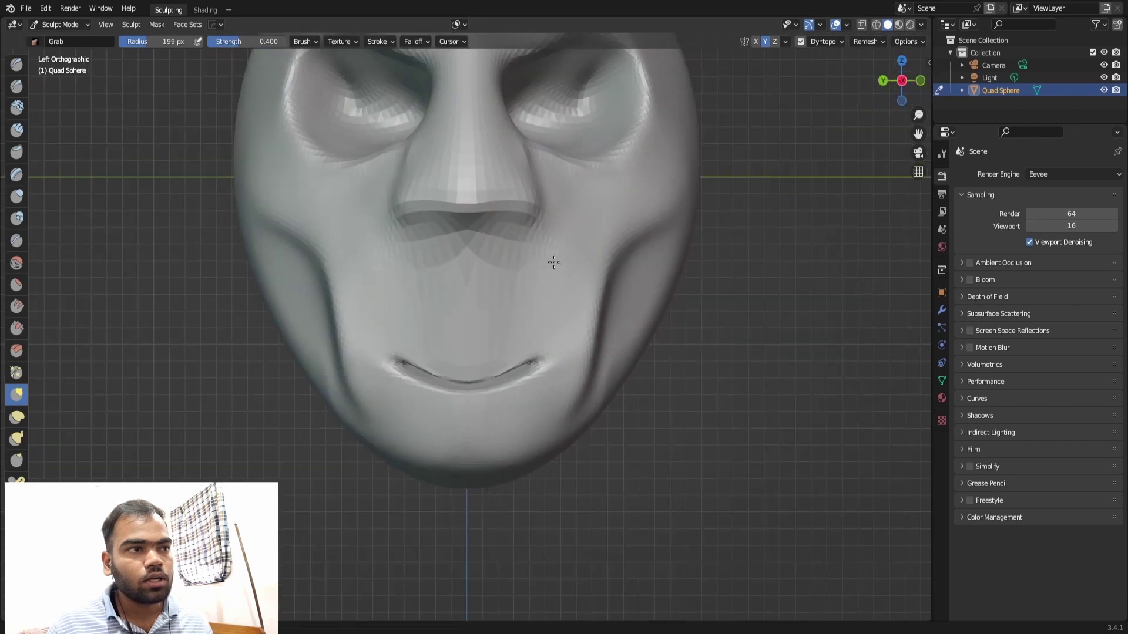
# Carve sharp creases below the nose with a 68 px Draw Sharp brush.
pyautogui.press('x')
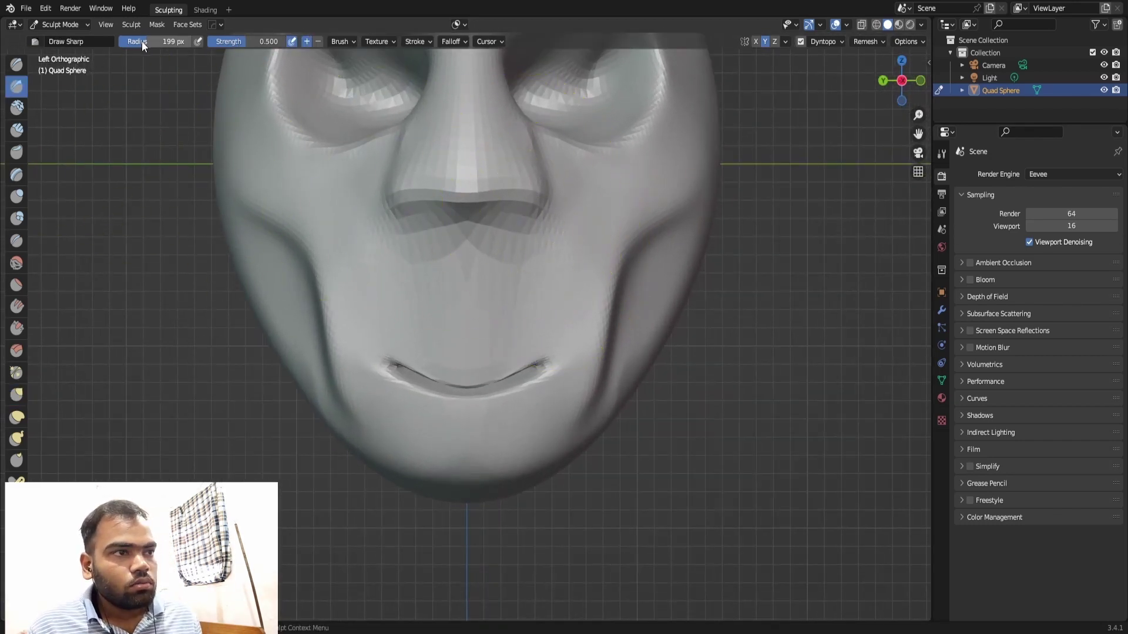
pyautogui.moveTo(128, 39); pyautogui.dragTo(115, 37)
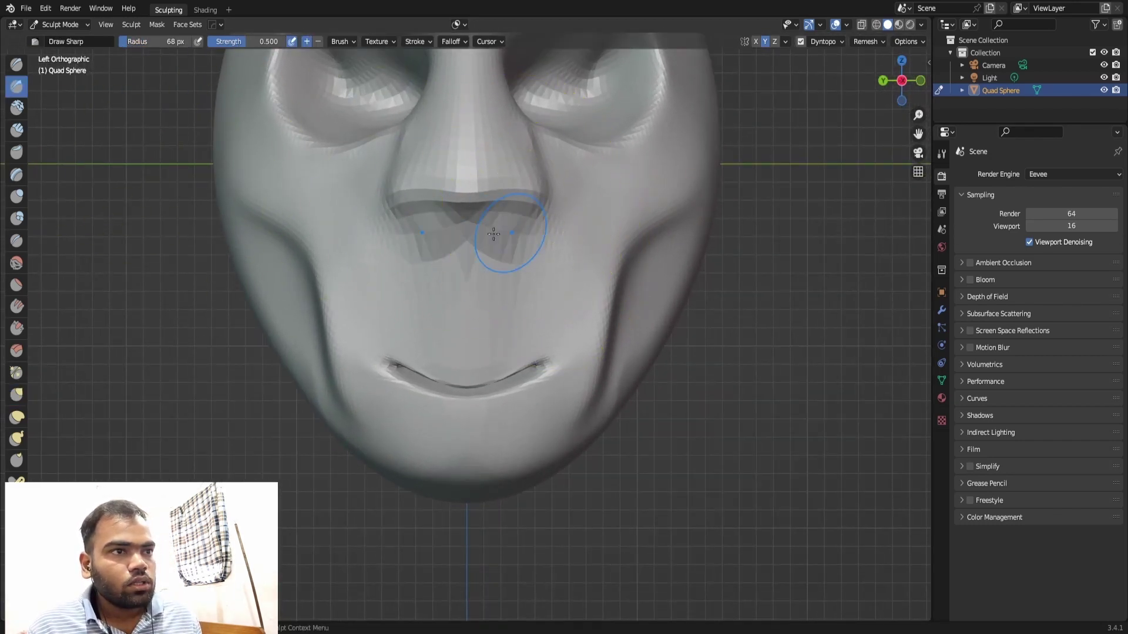
pyautogui.moveTo(488, 237)
pyautogui.mouseDown(button='middle')
pyautogui.moveTo(513, 191)
pyautogui.moveTo(570, 227)
pyautogui.mouseUp(button='middle')
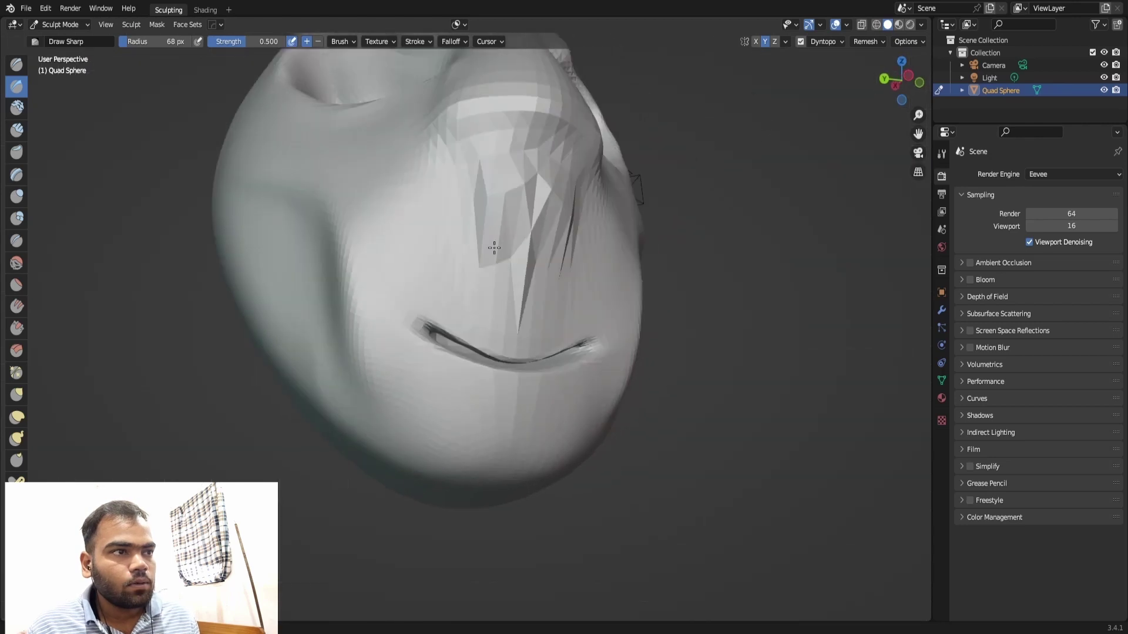
pyautogui.click(841, 41)
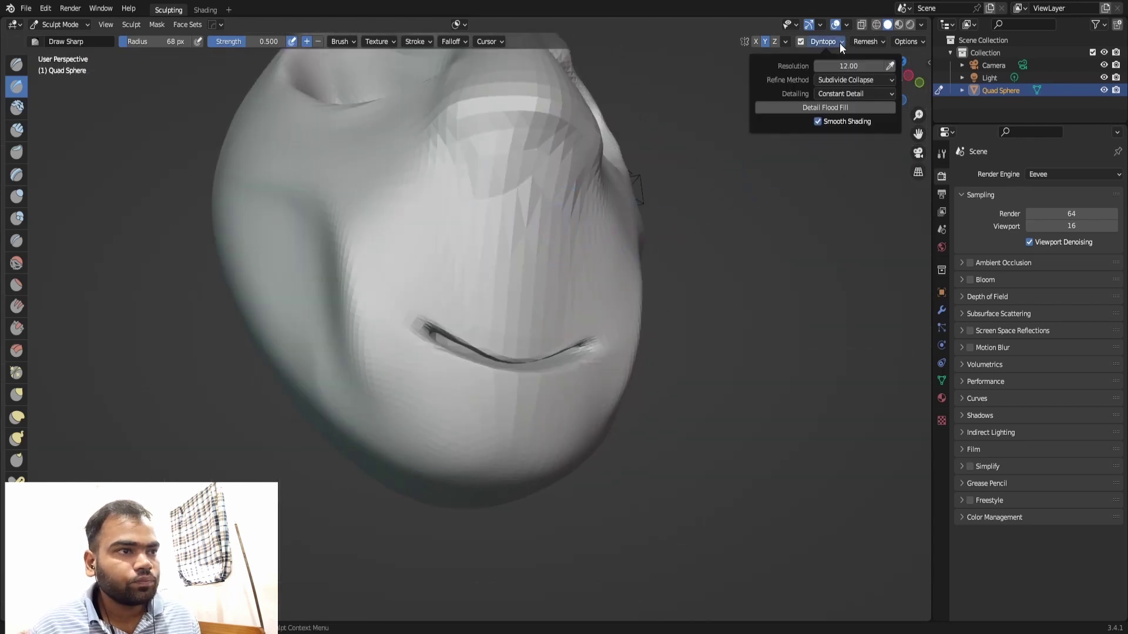
pyautogui.moveTo(521, 188)
pyautogui.mouseDown()
pyautogui.moveTo(453, 213)
pyautogui.moveTo(511, 255)
pyautogui.moveTo(387, 173)
pyautogui.mouseUp()
pyautogui.moveTo(520, 181); pyautogui.dragTo(594, 183, button='middle')
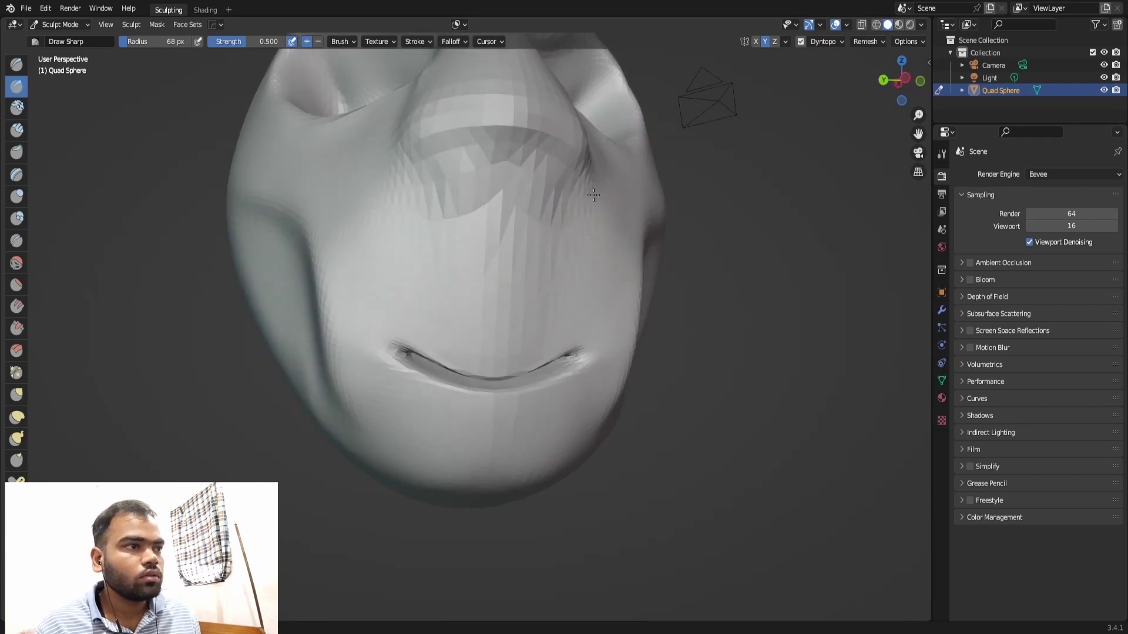
# Smooth and round the underside of the nose, inspecting the head from several angles.
pyautogui.click(840, 41)
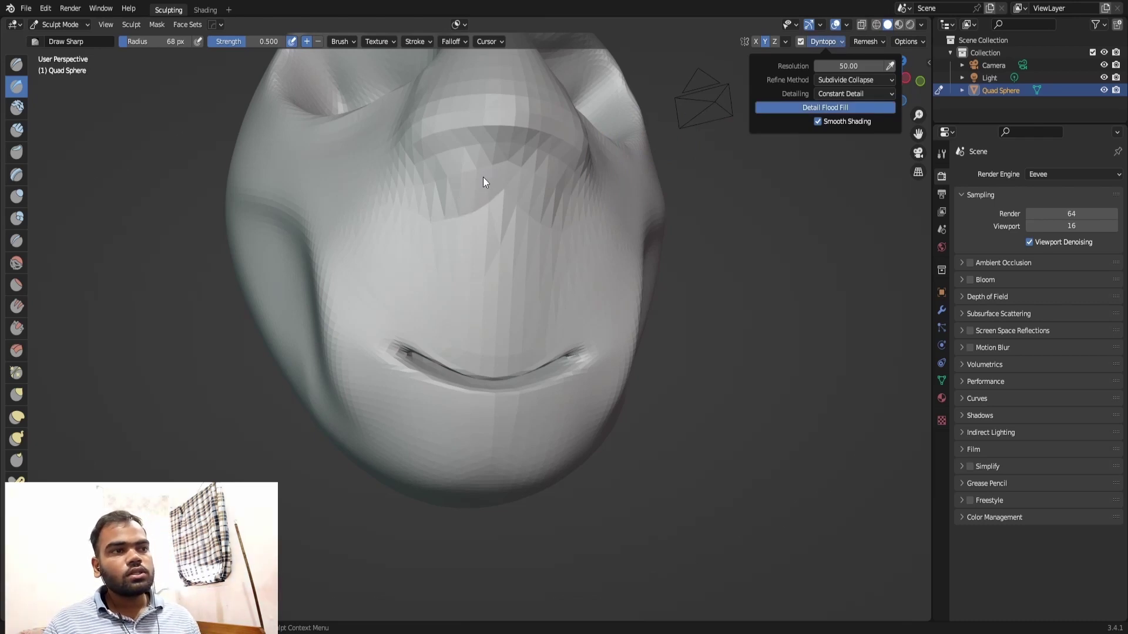
pyautogui.moveTo(476, 178); pyautogui.dragTo(460, 220, button='middle')
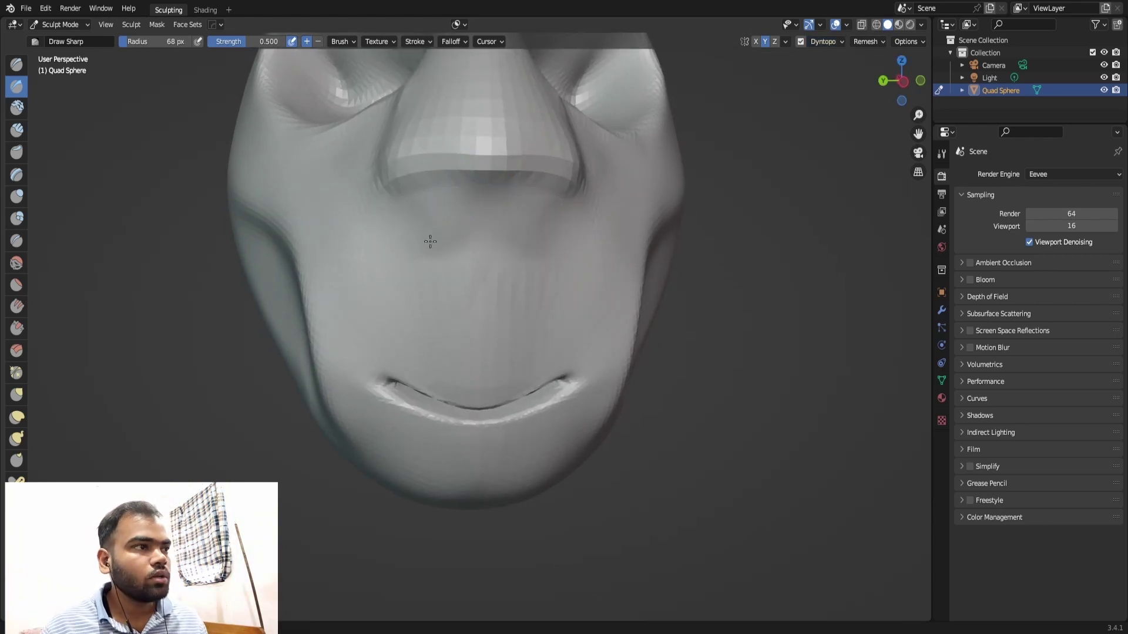
pyautogui.keyDown('shift'); pyautogui.moveTo(406, 186); pyautogui.dragTo(452, 146); pyautogui.keyUp('shift')
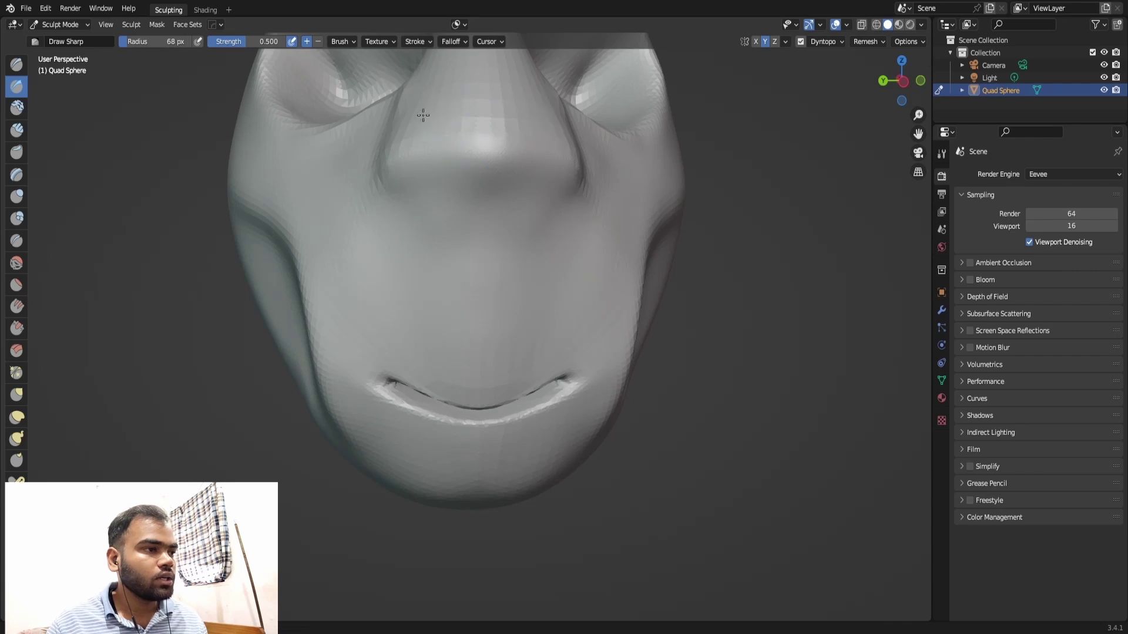
pyautogui.click(839, 41)
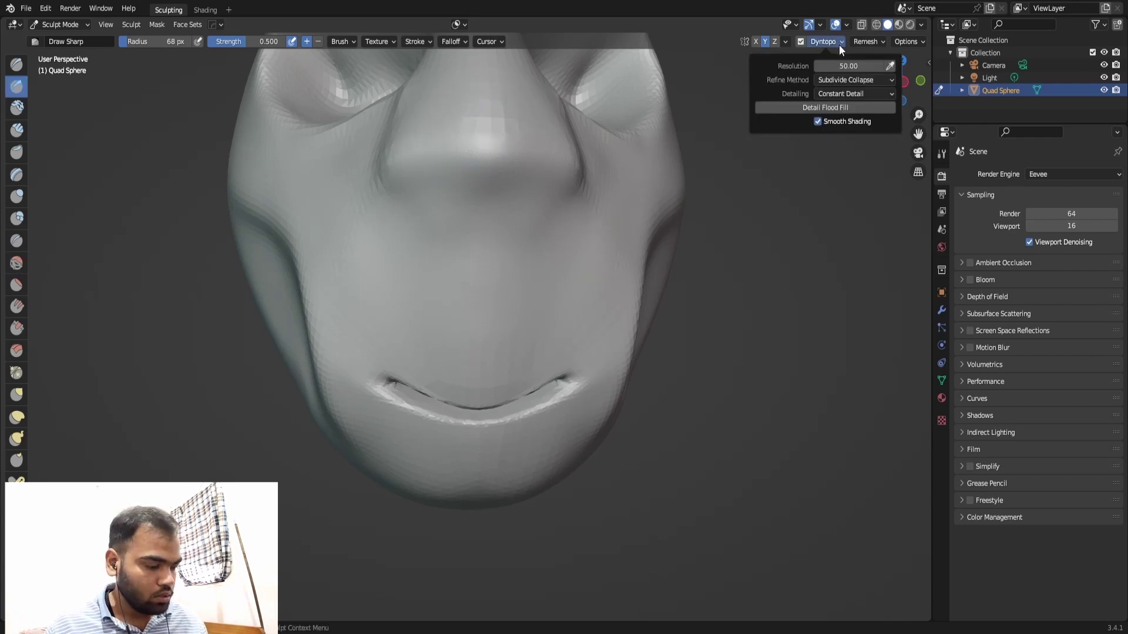
pyautogui.moveTo(675, 264); pyautogui.dragTo(515, 188, button='middle')
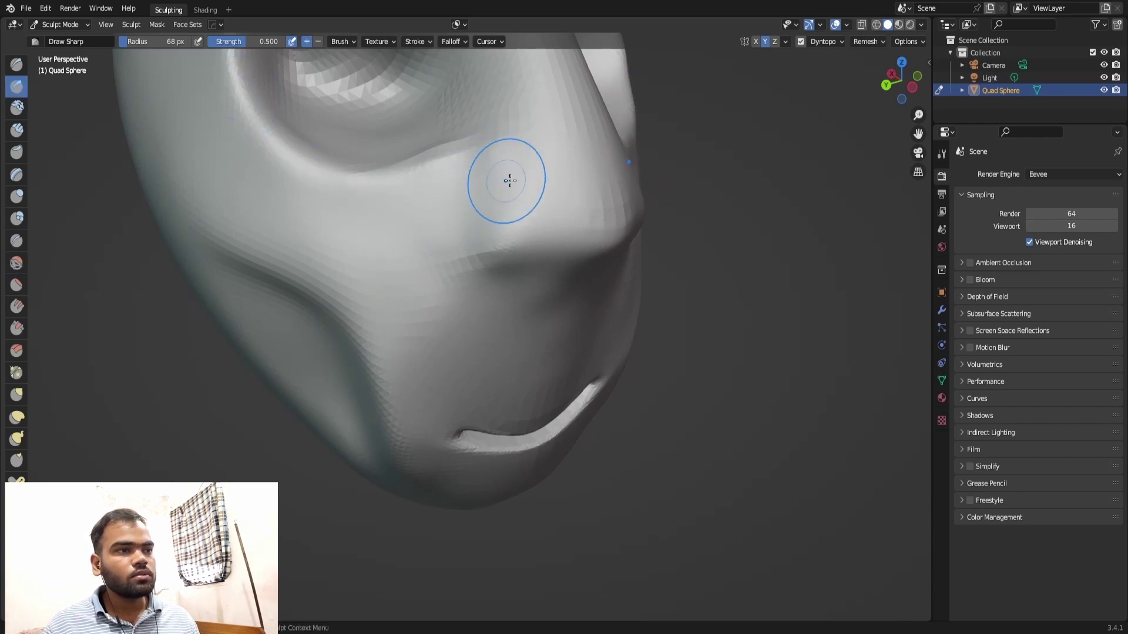
pyautogui.click(842, 43)
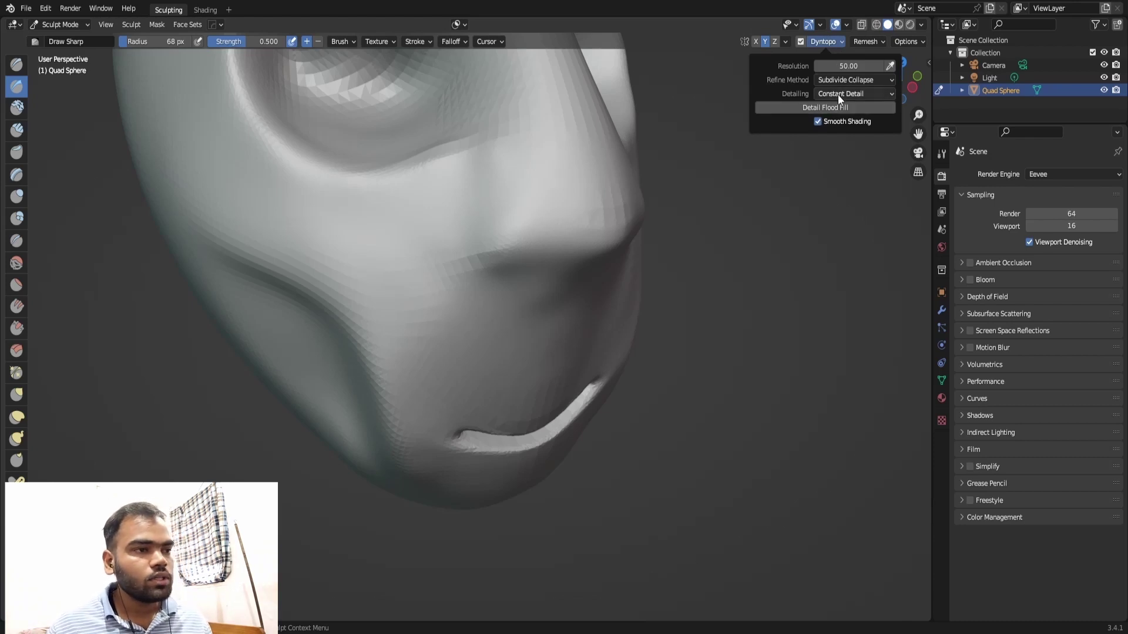
pyautogui.moveTo(499, 149)
pyautogui.mouseDown(button='middle')
pyautogui.moveTo(488, 284)
pyautogui.moveTo(424, 165)
pyautogui.mouseUp(button='middle')
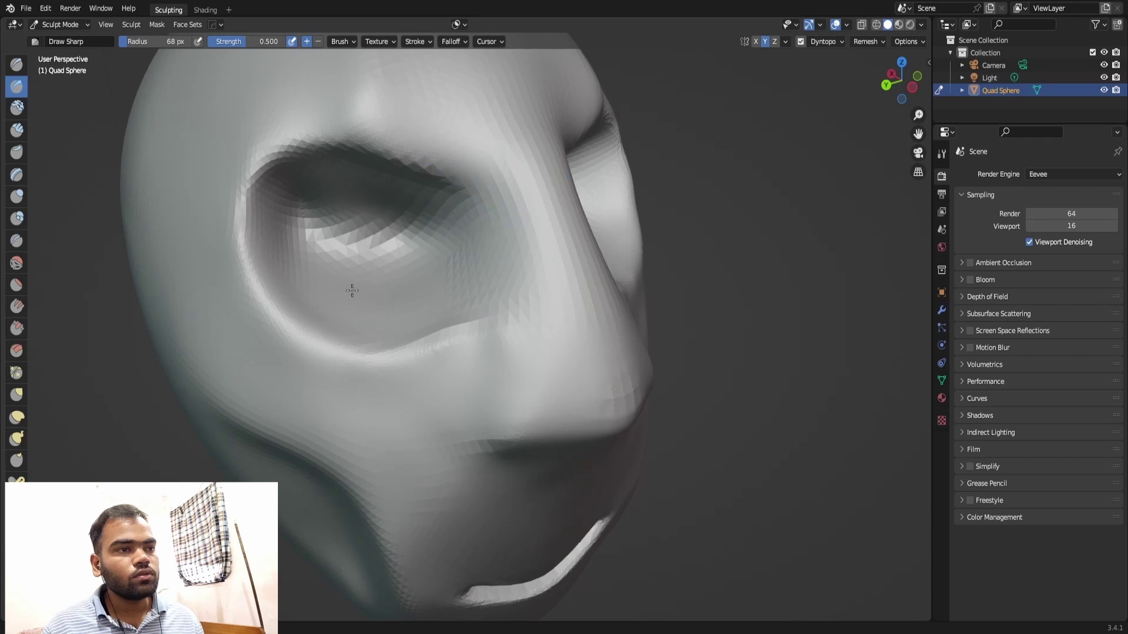
pyautogui.moveTo(616, 185); pyautogui.dragTo(491, 154, button='middle')
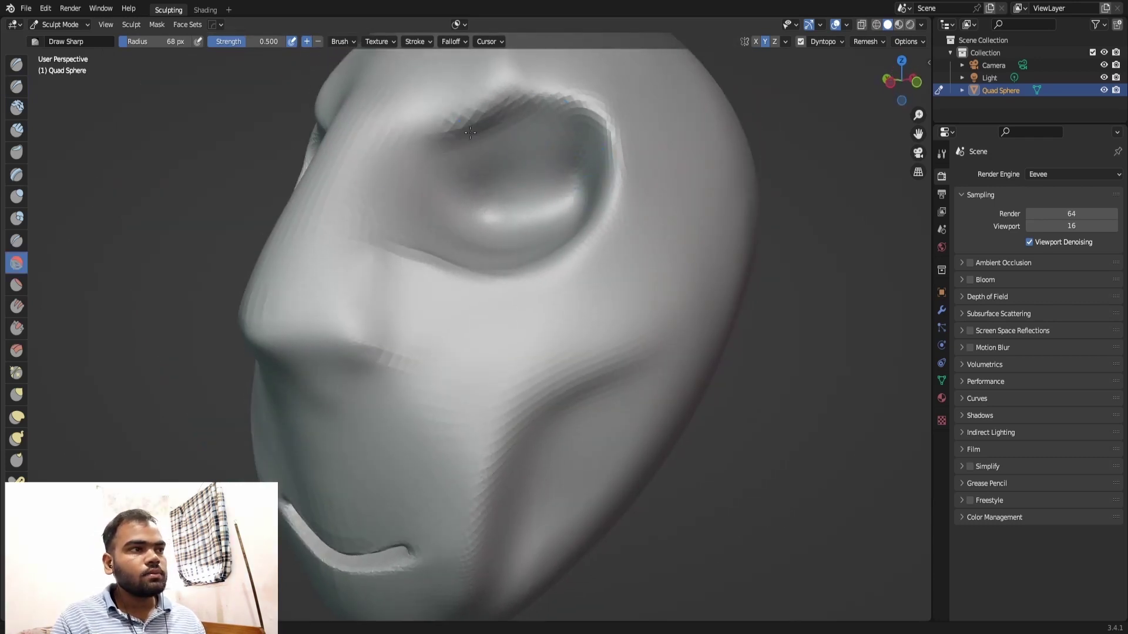
pyautogui.moveTo(470, 133)
pyautogui.mouseDown(button='middle')
pyautogui.moveTo(500, 271)
pyautogui.moveTo(530, 197)
pyautogui.mouseUp(button='middle')
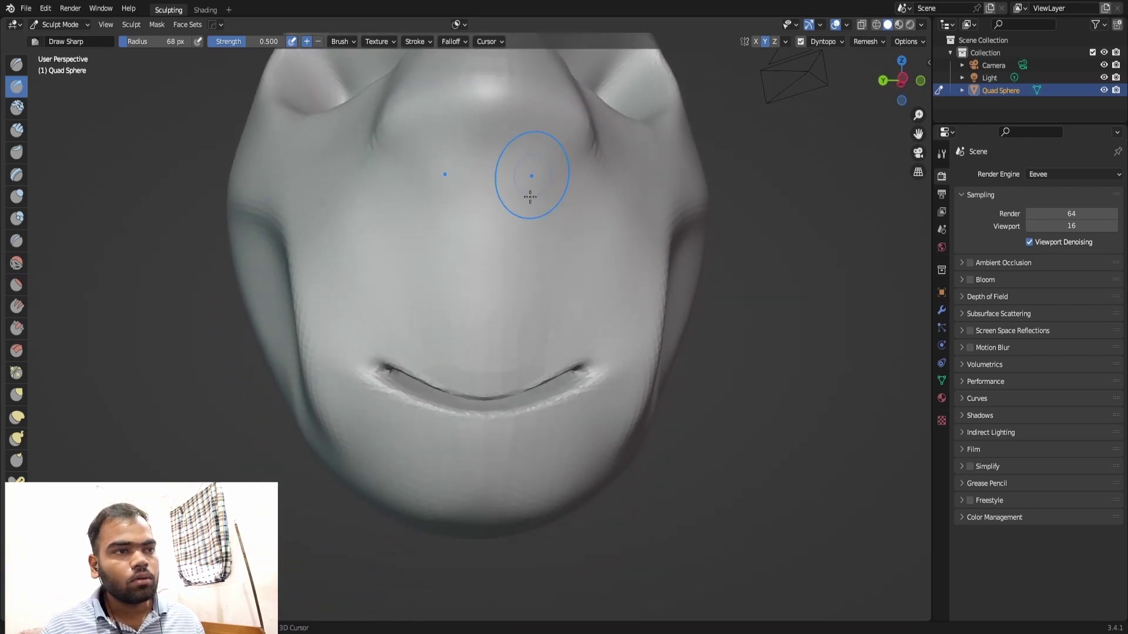
pyautogui.scroll(1, 454, 344)
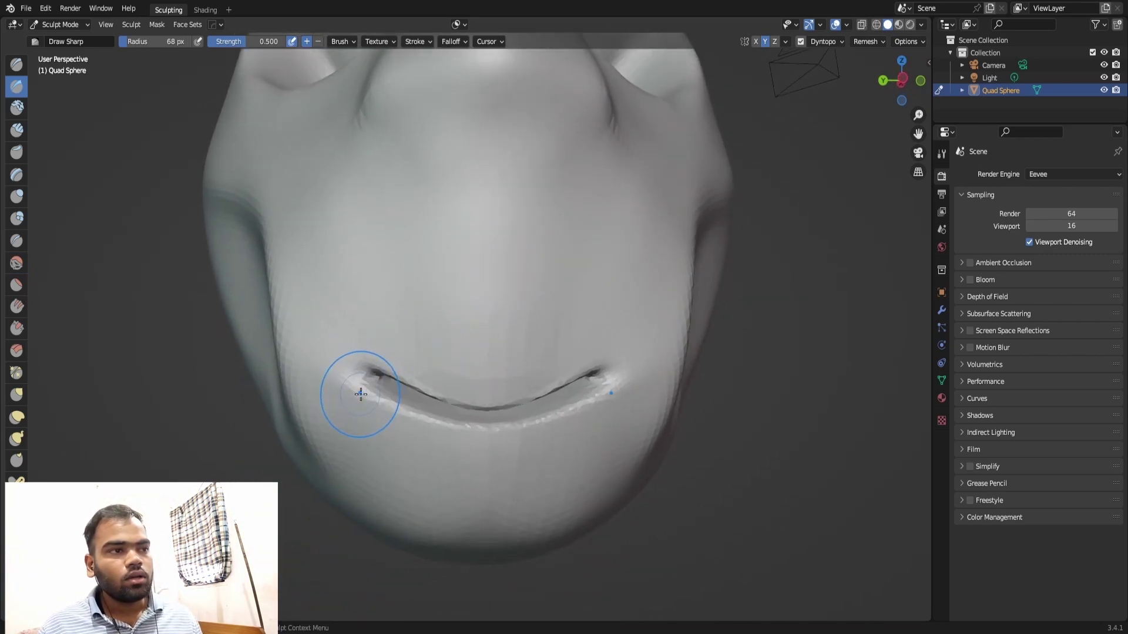
pyautogui.click(19, 400)
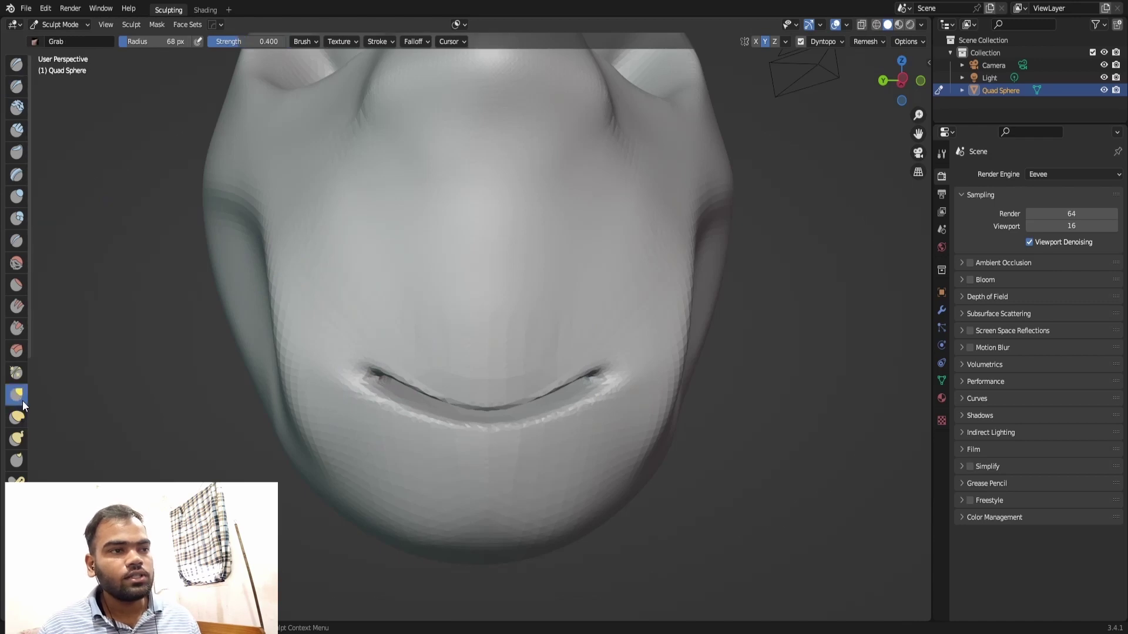
# Orbit and zoom in to a frontal close-up of the mouth.
pyautogui.click(420, 380)
pyautogui.moveTo(839, 303)
pyautogui.mouseDown(button='middle')
pyautogui.moveTo(819, 251)
pyautogui.moveTo(715, 301)
pyautogui.moveTo(750, 269)
pyautogui.mouseUp(button='middle')
pyautogui.scroll(-3, 819, 252)
pyautogui.scroll(3, 716, 301)
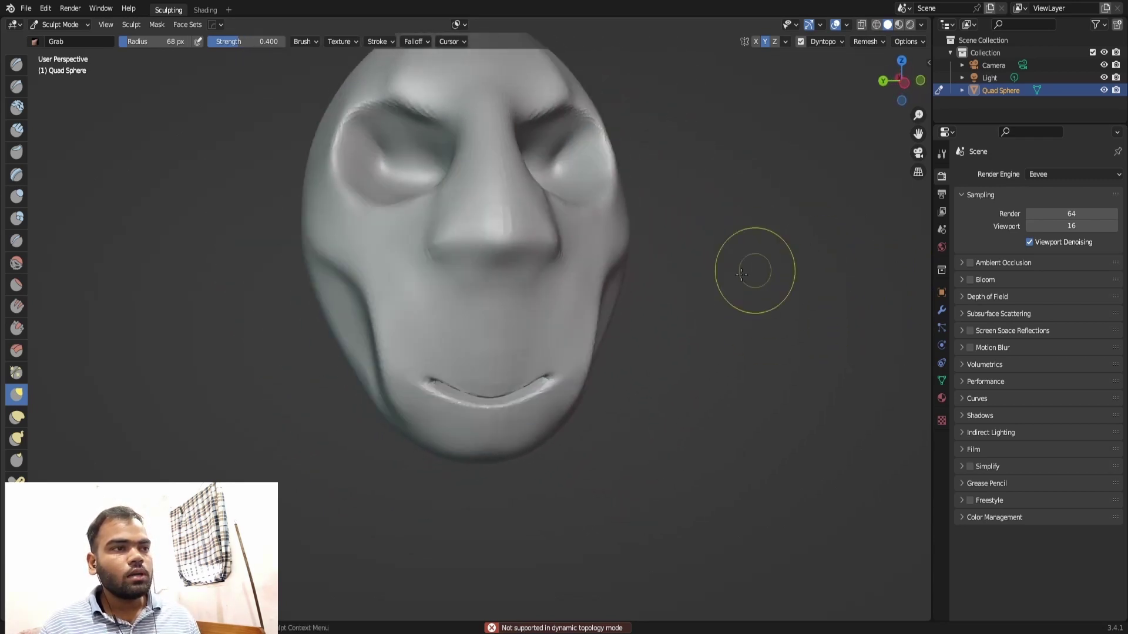
pyautogui.scroll(-2, 751, 270)
pyautogui.scroll(3, 750, 270)
pyautogui.scroll(2, 745, 312)
pyautogui.moveTo(745, 312); pyautogui.dragTo(639, 264, button='middle')
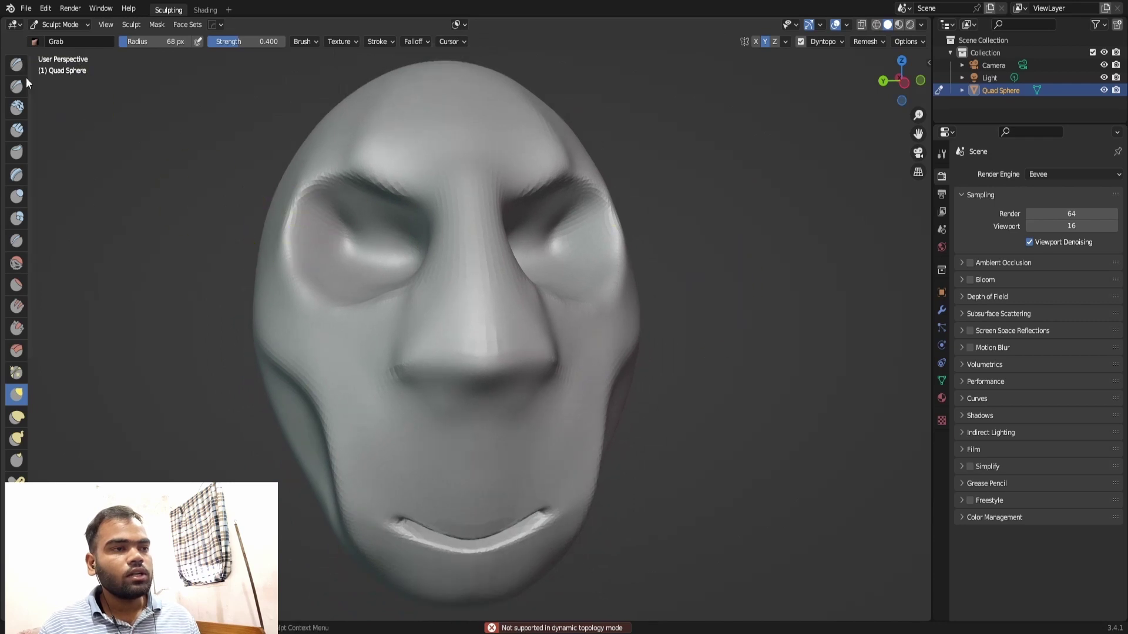
pyautogui.scroll(1, 505, 352)
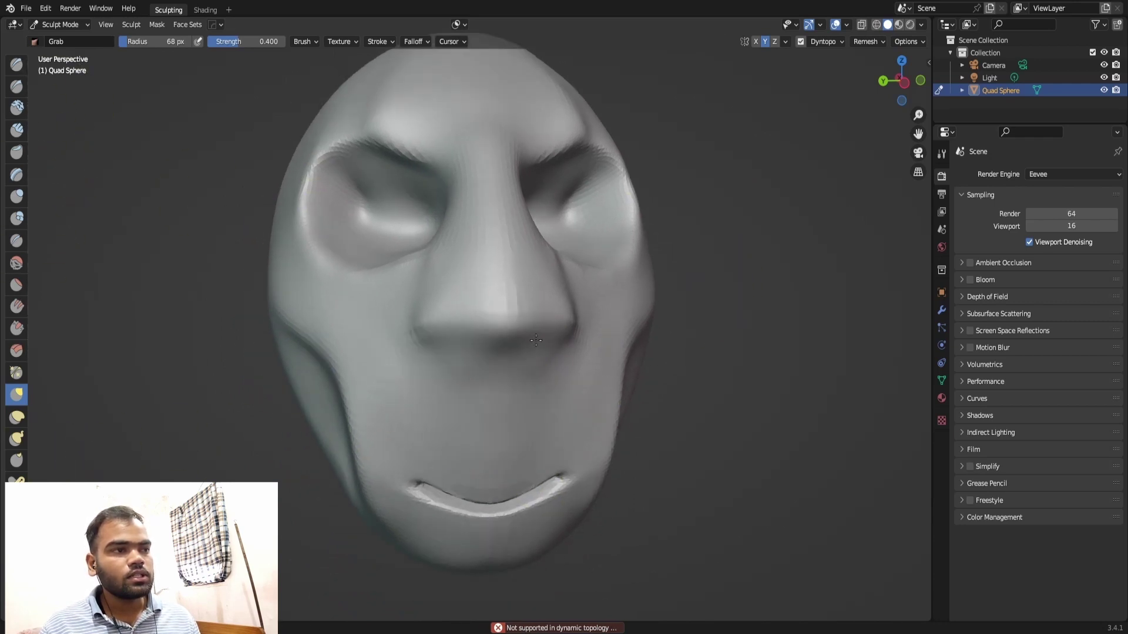
pyautogui.scroll(2, 502, 244)
pyautogui.scroll(2, 521, 214)
pyautogui.scroll(2, 549, 178)
pyautogui.moveTo(549, 178); pyautogui.dragTo(503, 269, button='middle')
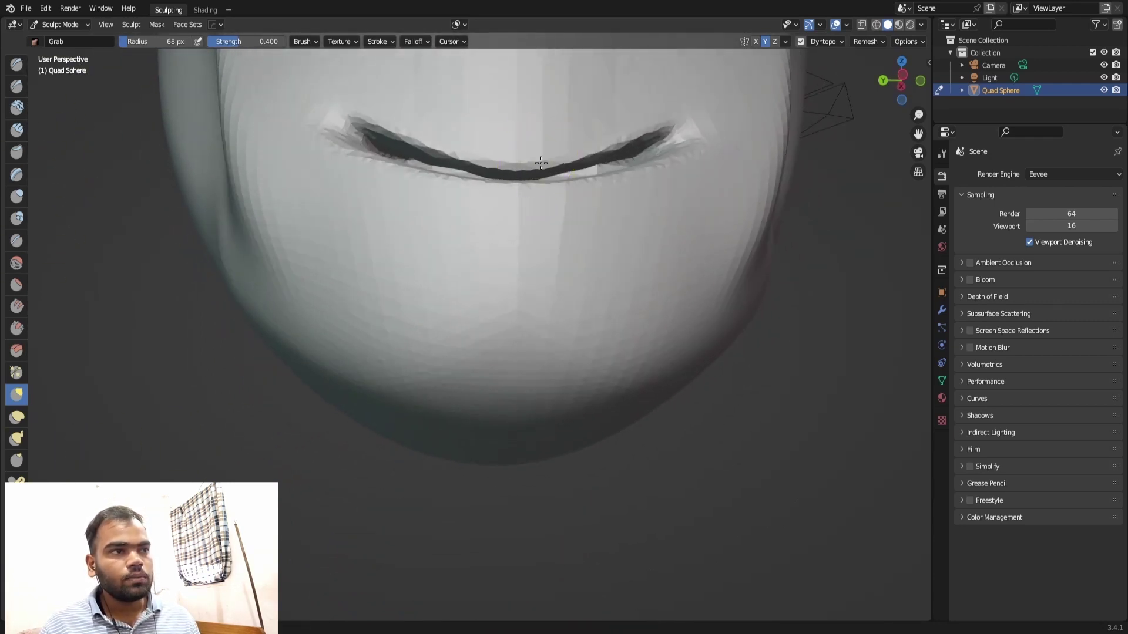
pyautogui.scroll(2, 506, 249)
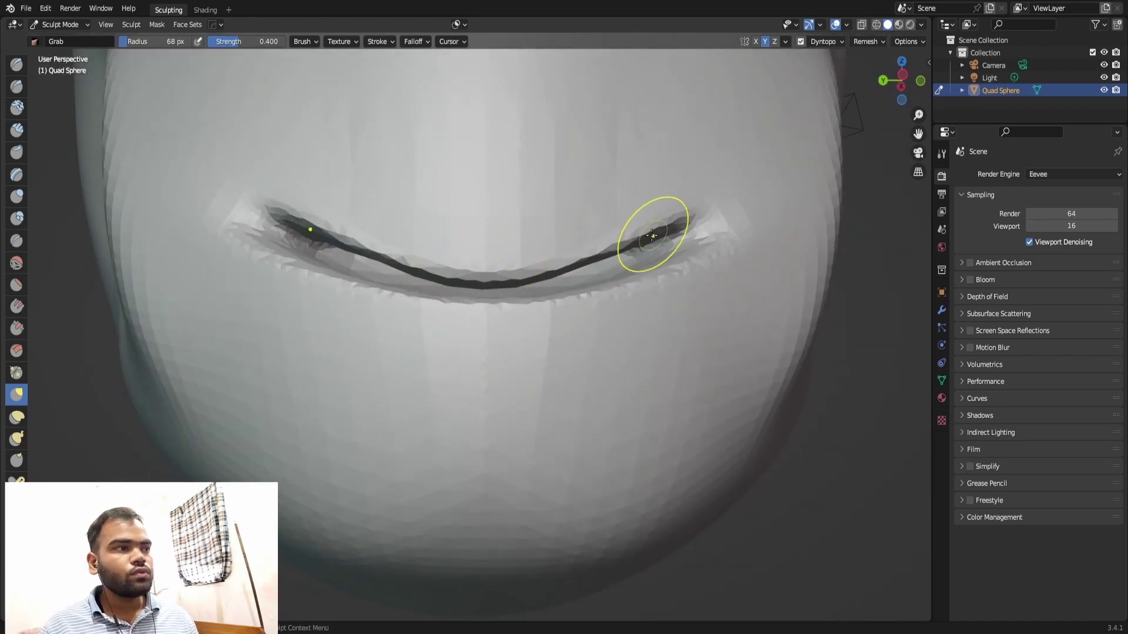
pyautogui.hotkey('ctrl', 'r')
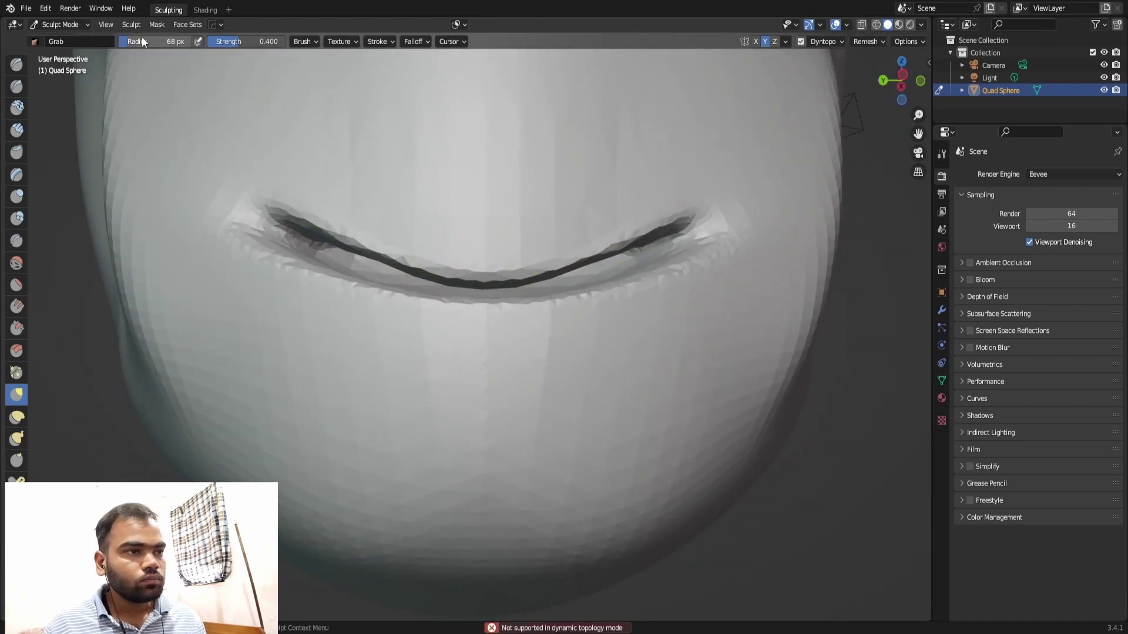
# Enlarge the Grab brush to about 211 px and bend the lip line into a smile, undoing two bad strokes.
pyautogui.moveTo(169, 41); pyautogui.dragTo(175, 39)
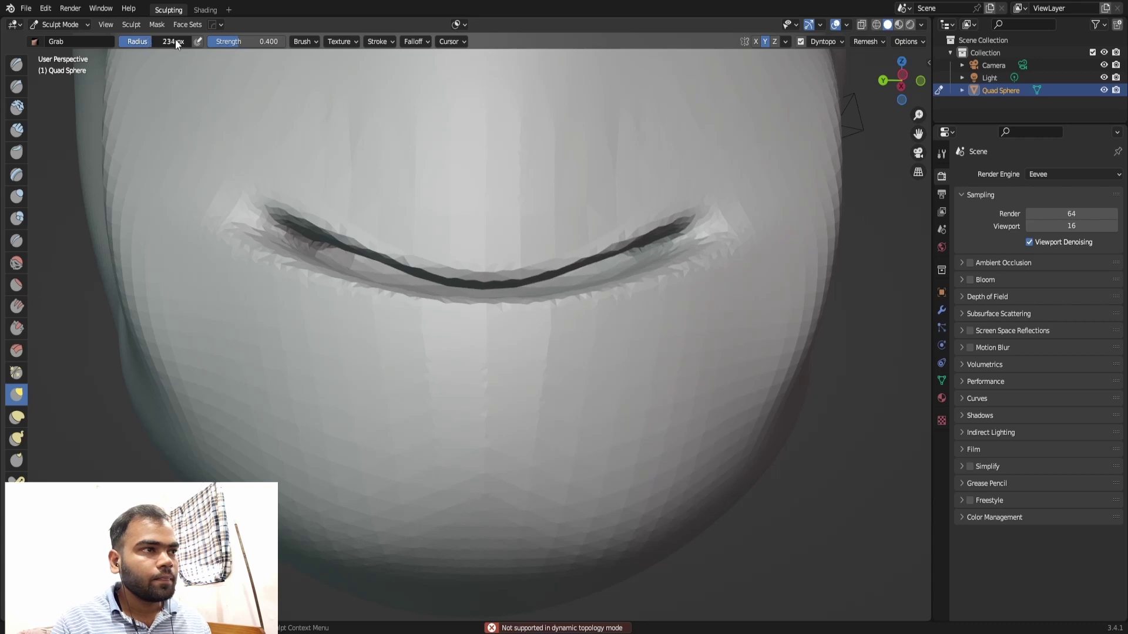
pyautogui.moveTo(470, 245); pyautogui.dragTo(479, 276)
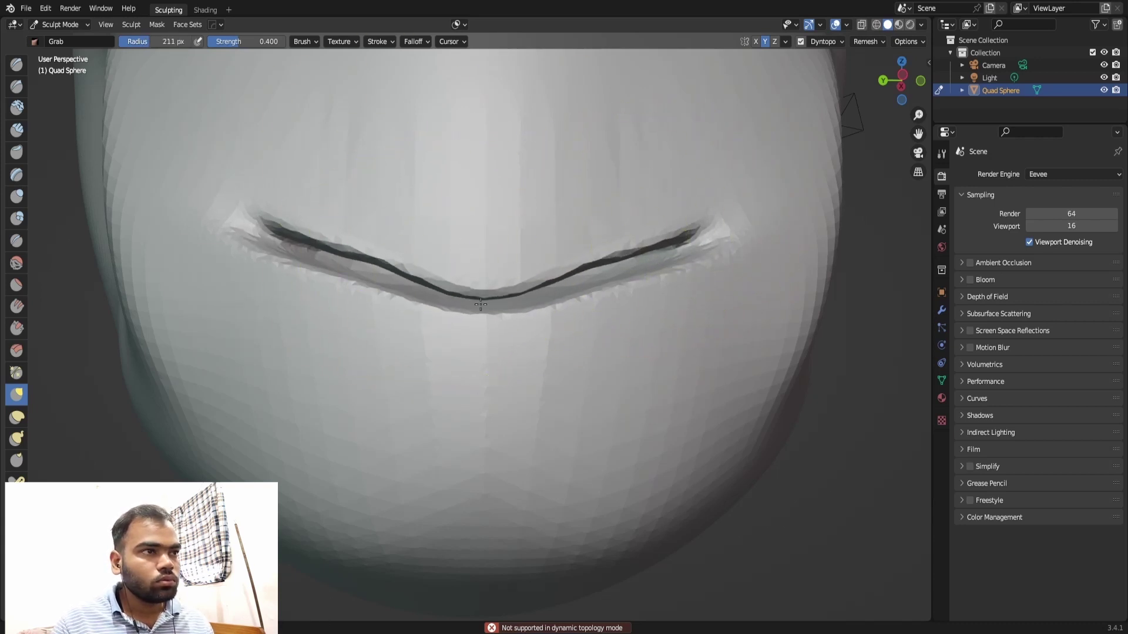
pyautogui.moveTo(676, 241); pyautogui.dragTo(696, 235)
pyautogui.moveTo(481, 282); pyautogui.dragTo(513, 296)
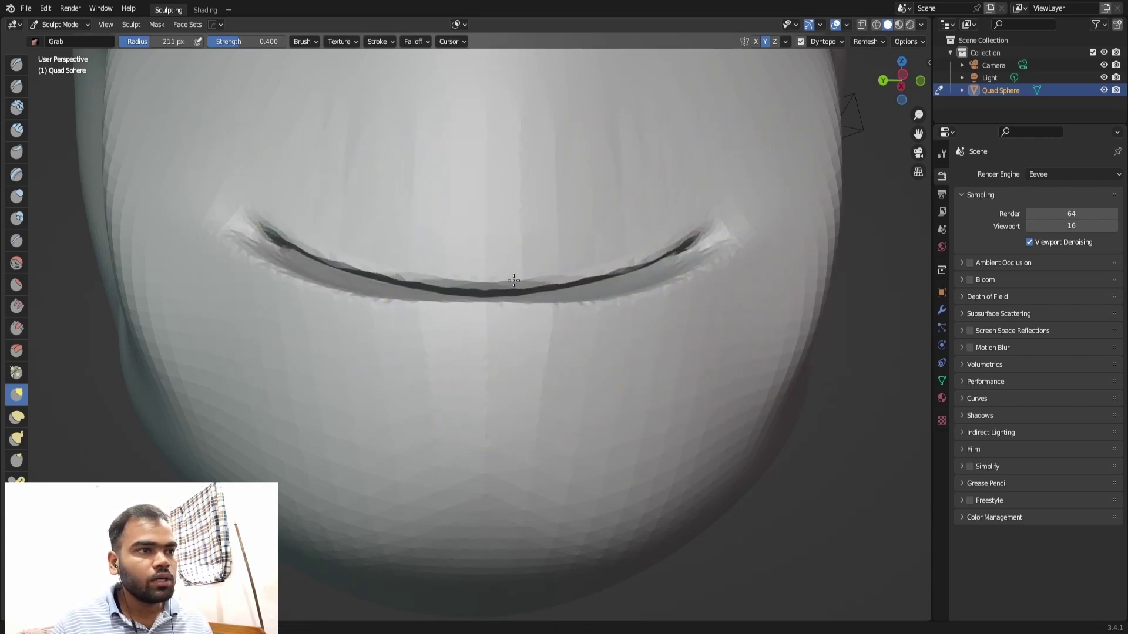
pyautogui.hotkey('ctrl', 'z')
pyautogui.hotkey('ctrl', 'z')
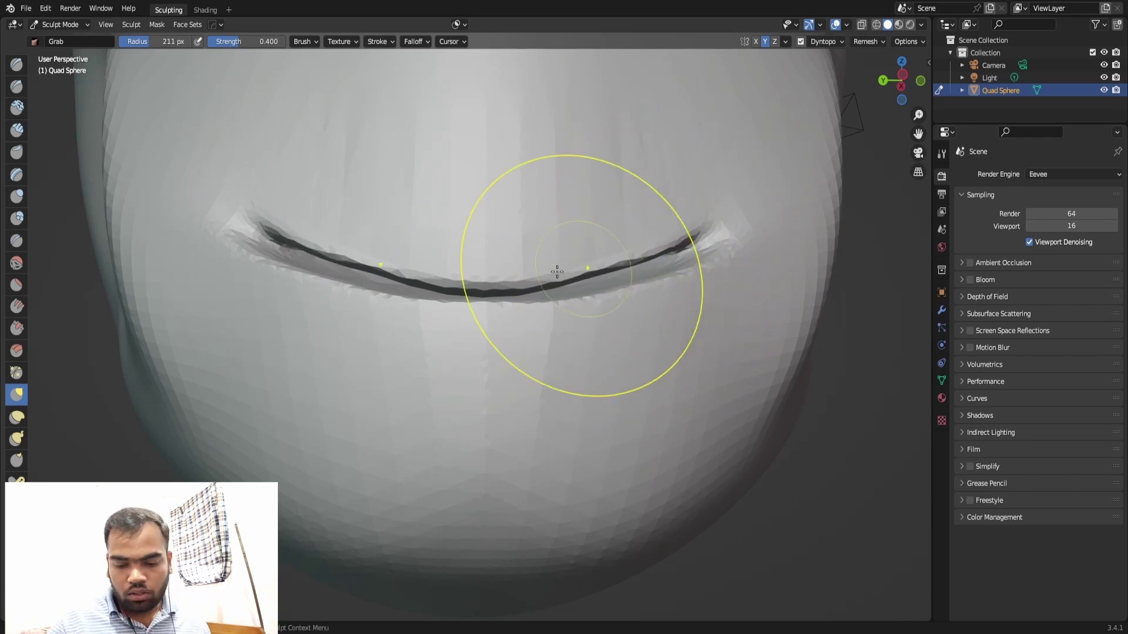
pyautogui.hotkey('ctrl', 'z')
pyautogui.hotkey('ctrl', 'z')
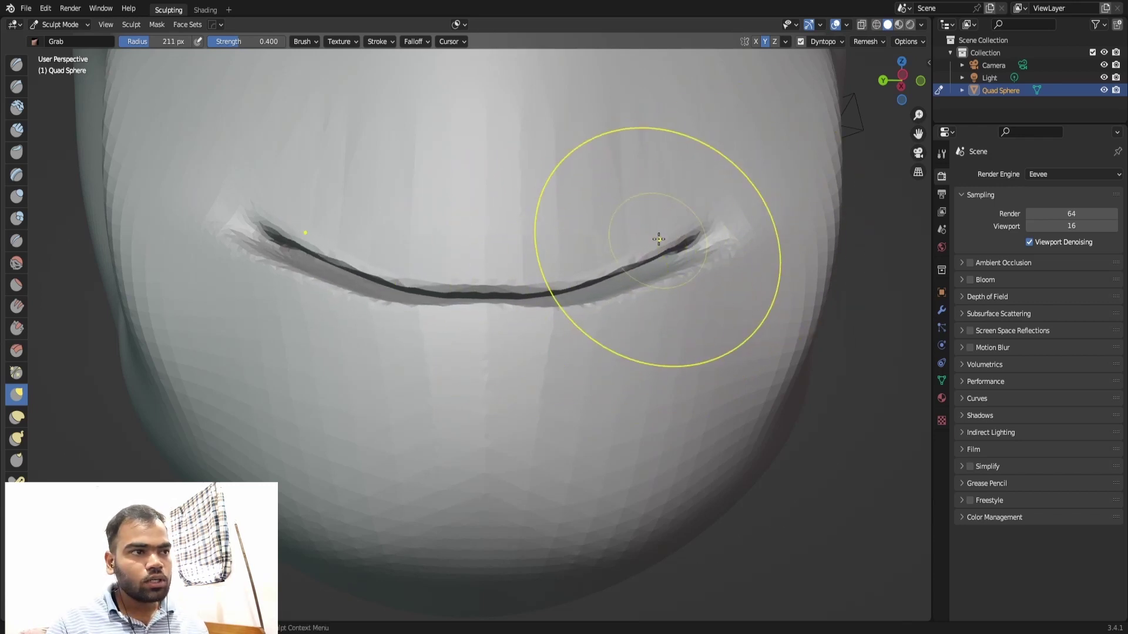
# Inspect the smile from below, zooming in and out.
pyautogui.scroll(-3, 658, 238)
pyautogui.moveTo(562, 270)
pyautogui.mouseDown(button='middle')
pyautogui.moveTo(581, 231)
pyautogui.moveTo(597, 282)
pyautogui.moveTo(516, 244)
pyautogui.moveTo(543, 242)
pyautogui.moveTo(528, 235)
pyautogui.moveTo(510, 253)
pyautogui.moveTo(384, 252)
pyautogui.moveTo(506, 176)
pyautogui.moveTo(456, 207)
pyautogui.mouseUp(button='middle')
pyautogui.scroll(3, 544, 242)
pyautogui.scroll(-3, 541, 206)
pyautogui.scroll(2, 388, 255)
pyautogui.scroll(5, 470, 171)
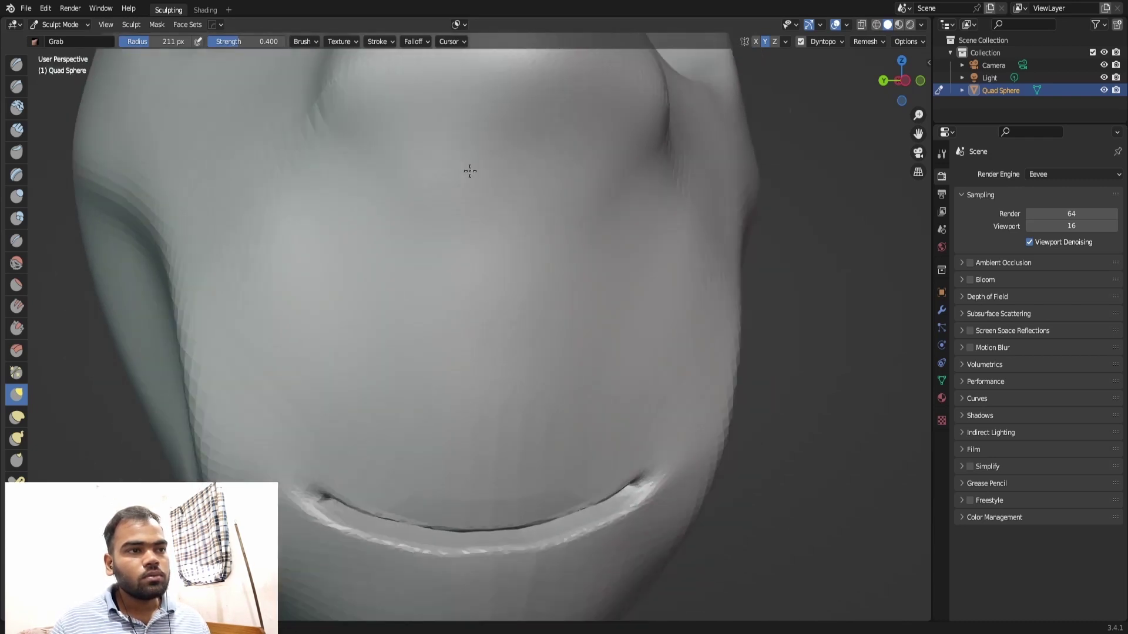
pyautogui.scroll(-3, 470, 171)
pyautogui.scroll(-2, 473, 247)
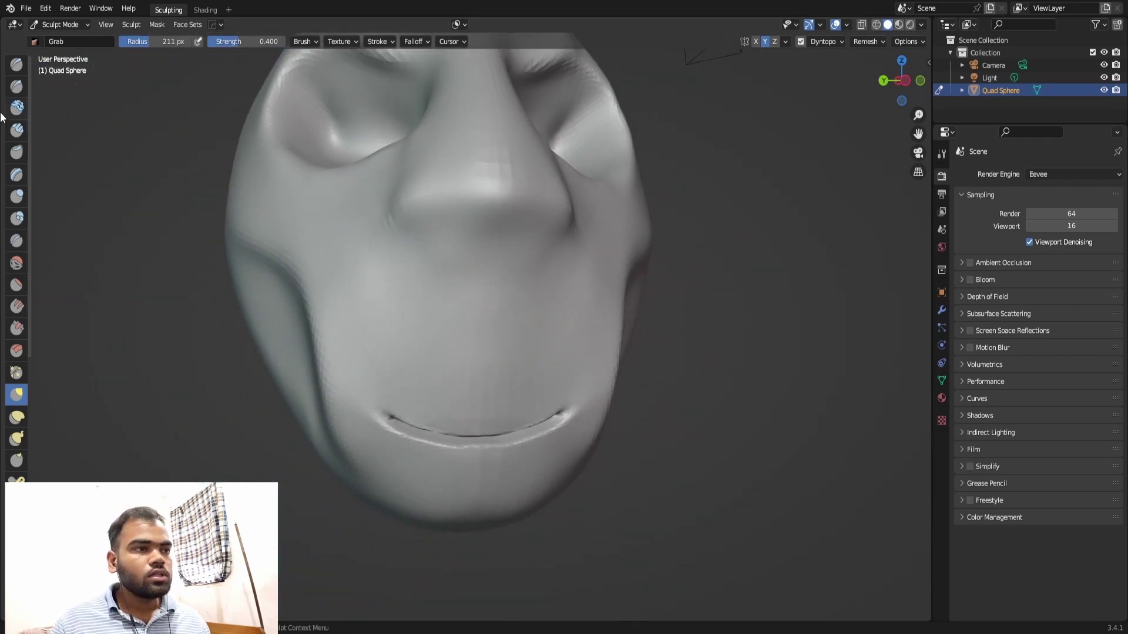
pyautogui.click(16, 86)
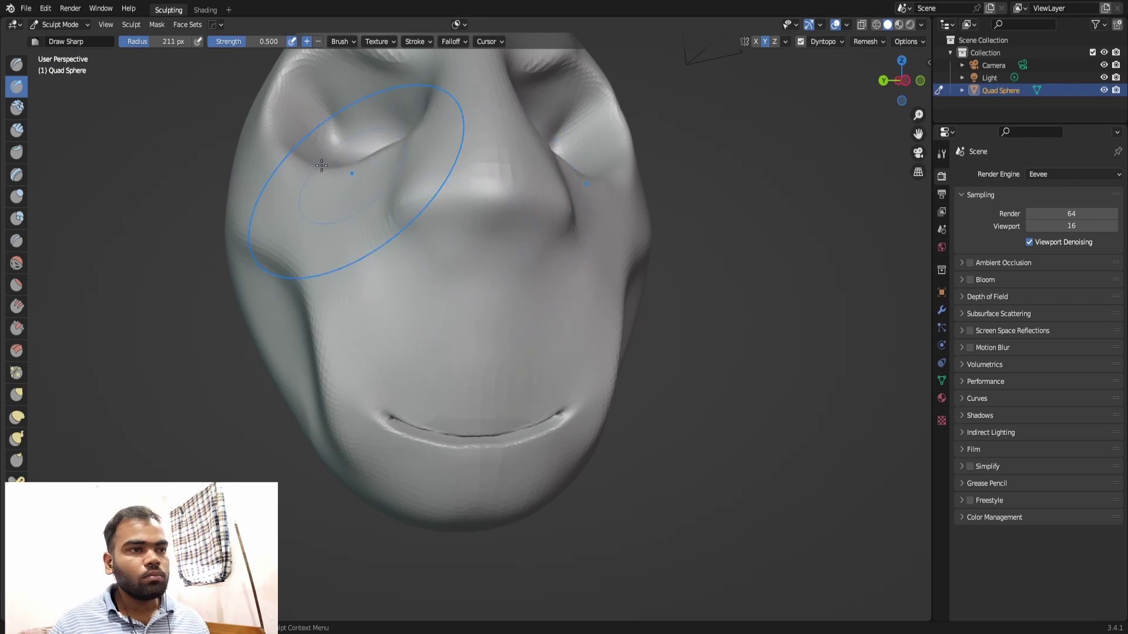
# Shrink Draw Sharp to 68 px, set it to subtract, and carve mirrored nostril holes.
pyautogui.moveTo(121, 41); pyautogui.dragTo(108, 44)
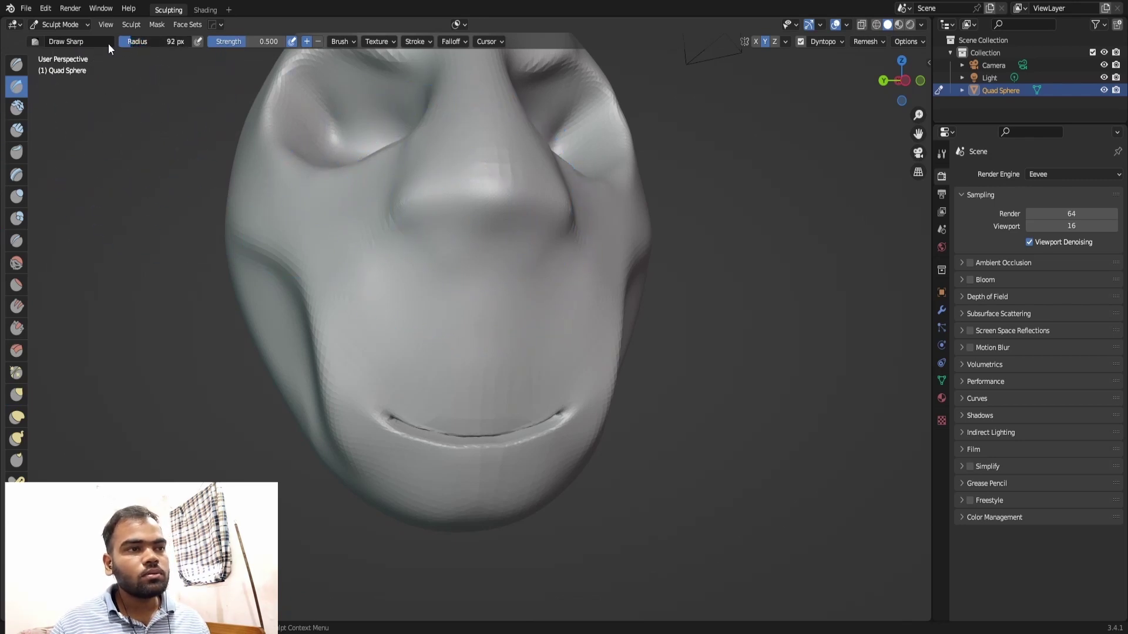
pyautogui.moveTo(469, 220); pyautogui.dragTo(464, 220)
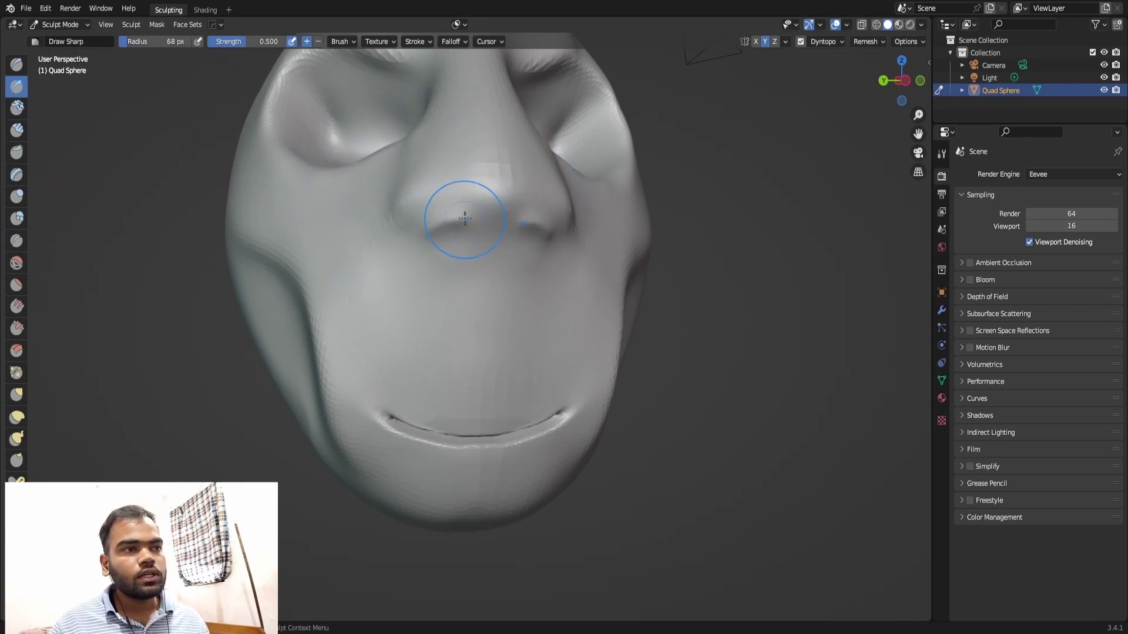
pyautogui.hotkey('ctrl', 'z')
pyautogui.click(318, 41)
pyautogui.moveTo(462, 212)
pyautogui.mouseDown()
pyautogui.moveTo(438, 223)
pyautogui.moveTo(442, 212)
pyautogui.mouseUp()
# Deepen and reshape both nostrils from a low angle under the nose.
pyautogui.press('KP_7')
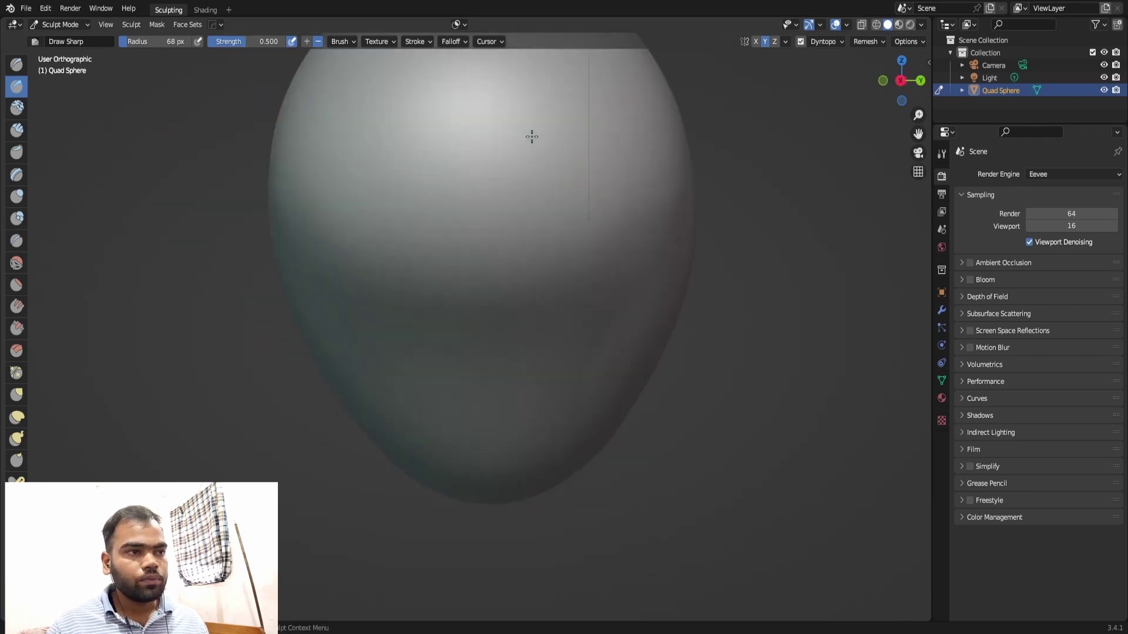
pyautogui.moveTo(531, 136)
pyautogui.mouseDown(button='middle')
pyautogui.moveTo(499, 248)
pyautogui.moveTo(557, 248)
pyautogui.mouseUp(button='middle')
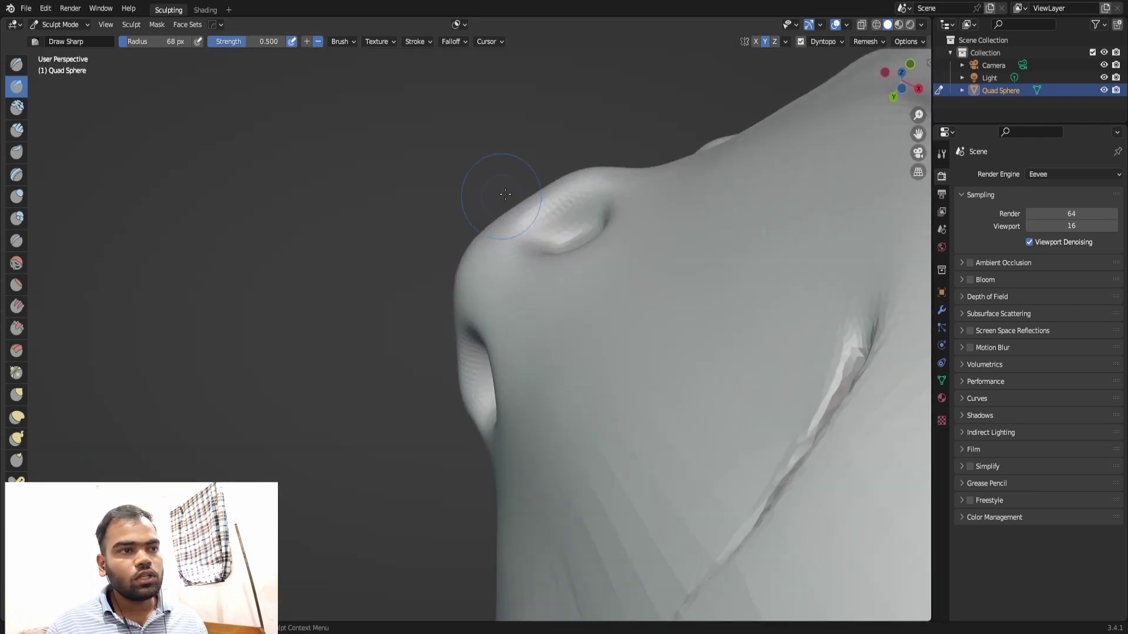
pyautogui.moveTo(557, 248); pyautogui.dragTo(544, 234)
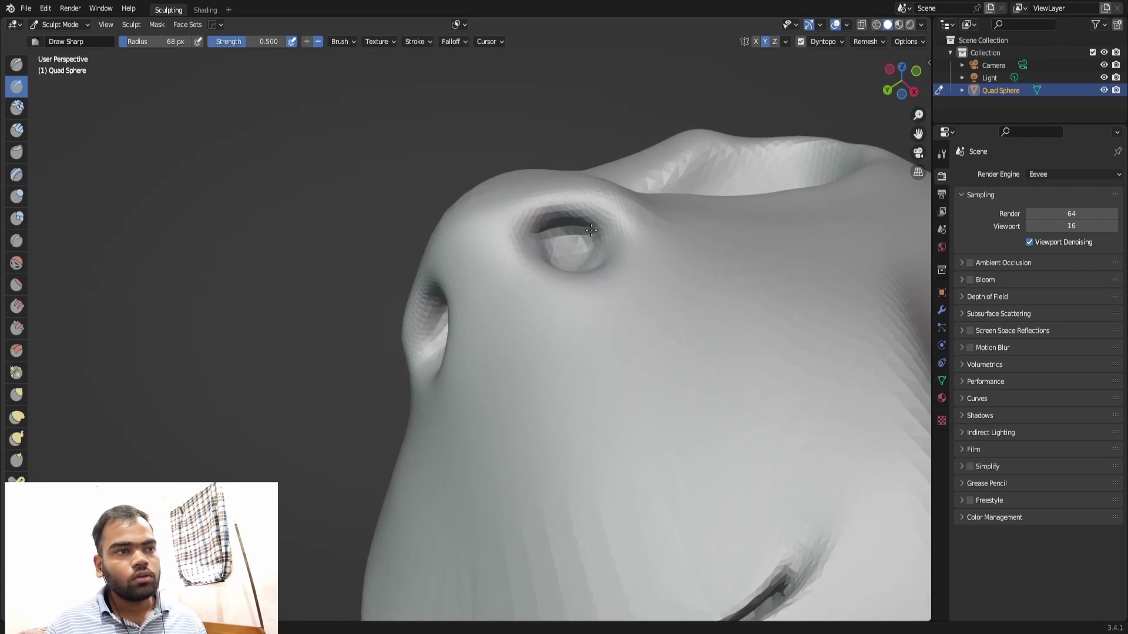
pyautogui.moveTo(591, 229); pyautogui.dragTo(563, 253)
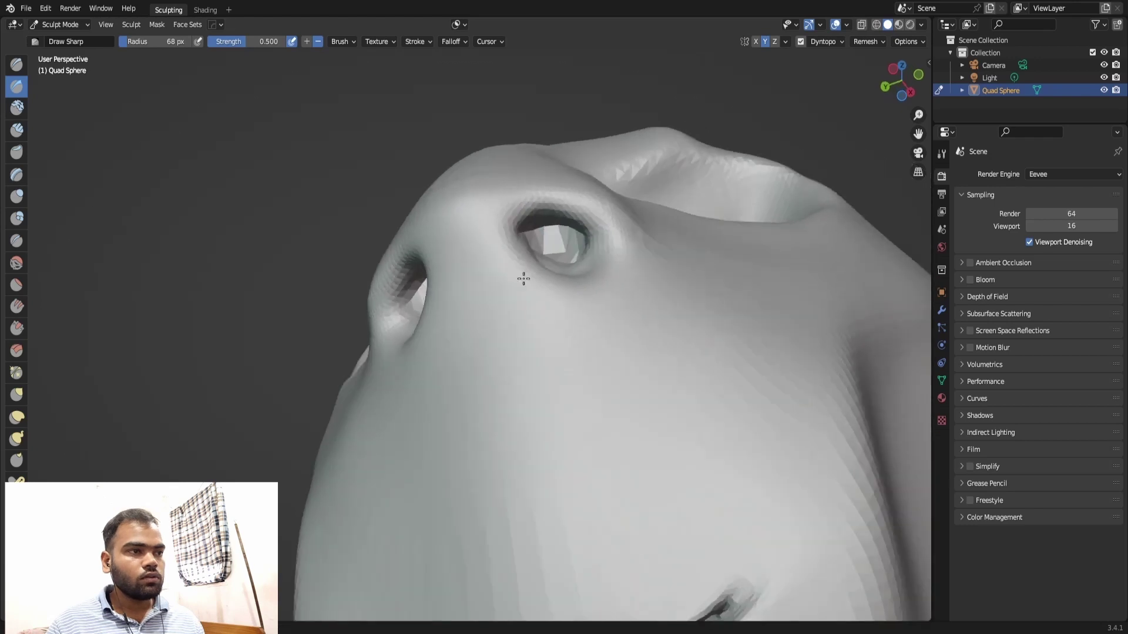
pyautogui.moveTo(558, 253); pyautogui.dragTo(549, 297, button='middle')
pyautogui.moveTo(509, 250)
pyautogui.mouseDown(button='middle')
pyautogui.moveTo(478, 244)
pyautogui.moveTo(579, 167)
pyautogui.mouseUp(button='middle')
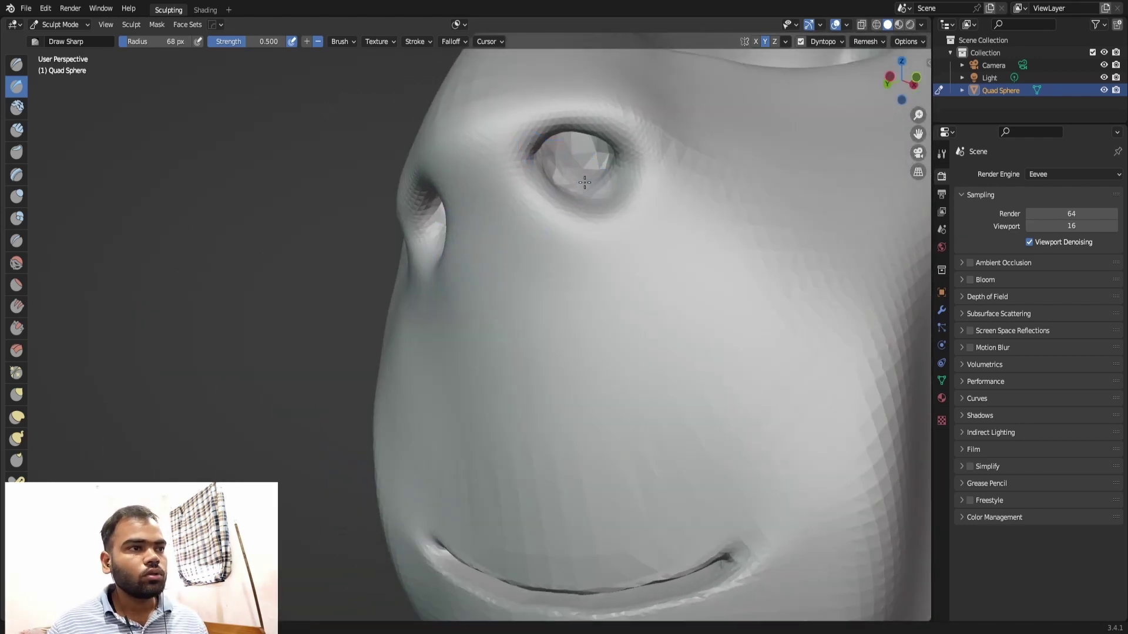
pyautogui.moveTo(552, 178)
pyautogui.mouseDown(button='middle')
pyautogui.moveTo(579, 124)
pyautogui.moveTo(493, 186)
pyautogui.moveTo(579, 202)
pyautogui.mouseUp(button='middle')
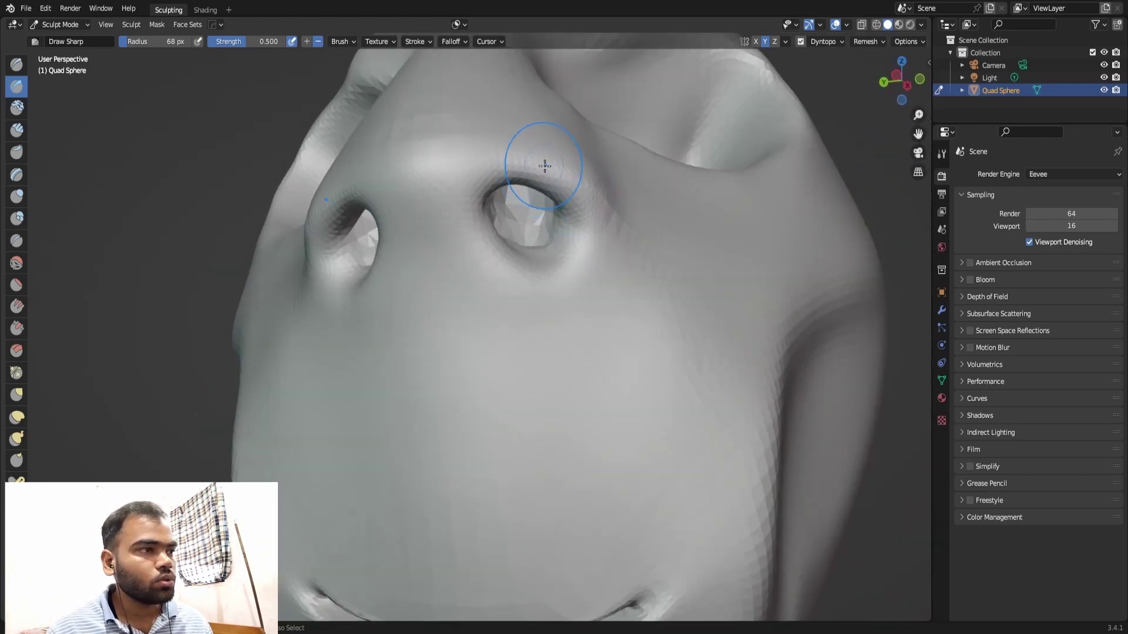
# Refine the inside and edge of the nostril opening.
pyautogui.scroll(1, 544, 170)
pyautogui.scroll(1, 552, 188)
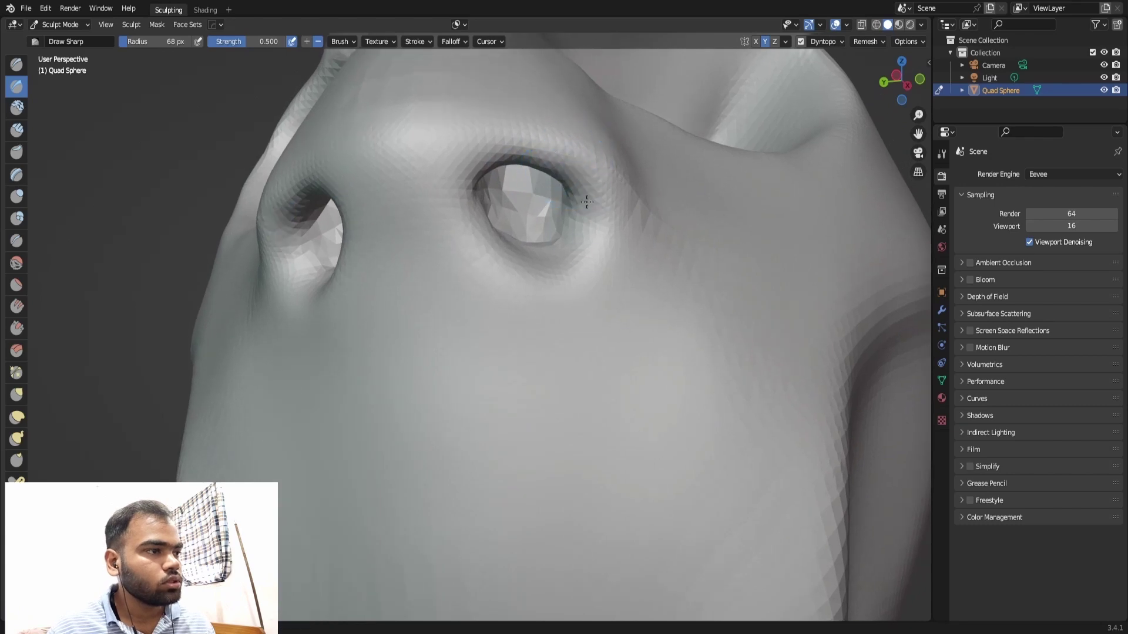
pyautogui.keyDown('shift'); pyautogui.moveTo(509, 136); pyautogui.dragTo(448, 164, button='middle'); pyautogui.keyUp('shift')
pyautogui.scroll(-5, 448, 163)
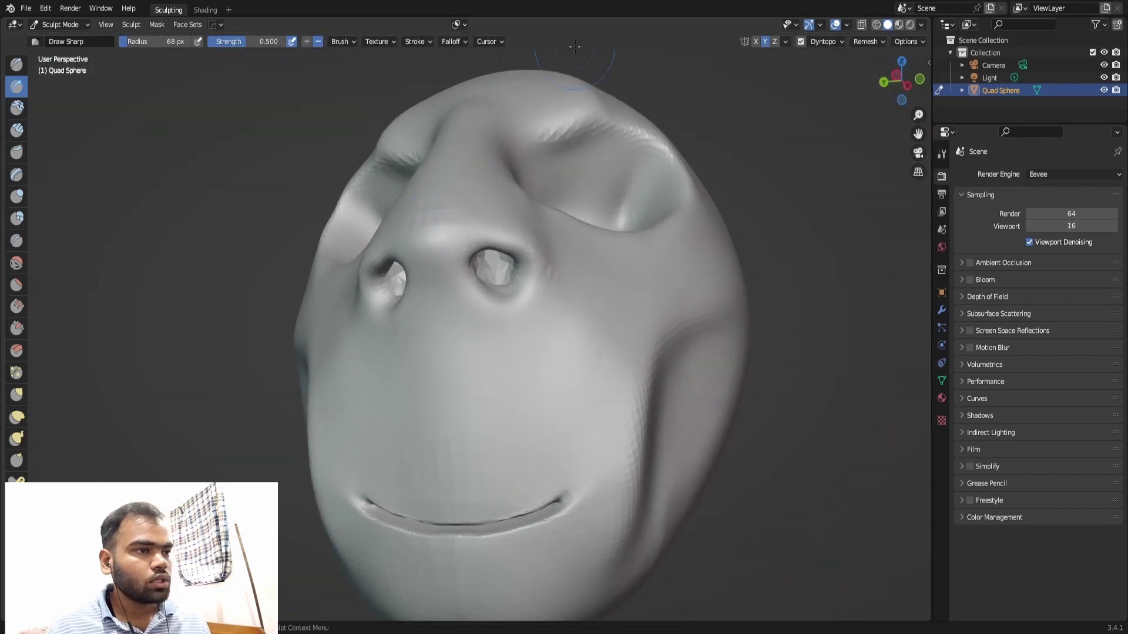
pyautogui.scroll(4, 505, 193)
pyautogui.scroll(2, 508, 191)
pyautogui.scroll(1, 508, 191)
pyautogui.moveTo(508, 191); pyautogui.dragTo(570, 251)
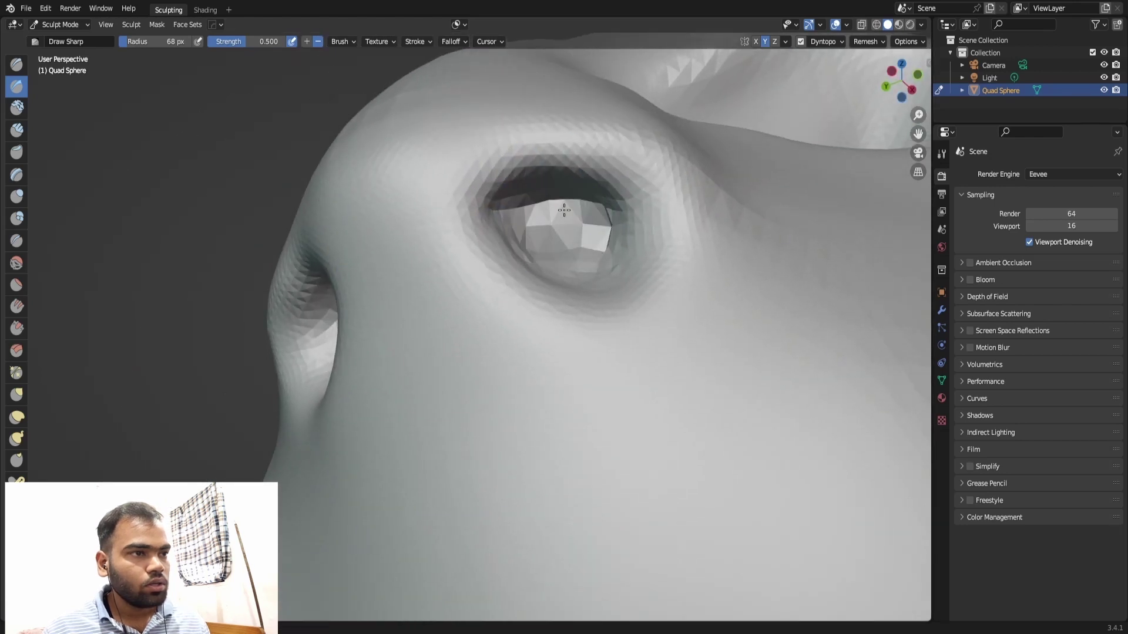
pyautogui.moveTo(509, 200)
pyautogui.mouseDown()
pyautogui.moveTo(526, 188)
pyautogui.moveTo(593, 213)
pyautogui.moveTo(546, 212)
pyautogui.moveTo(558, 220)
pyautogui.moveTo(549, 193)
pyautogui.mouseUp()
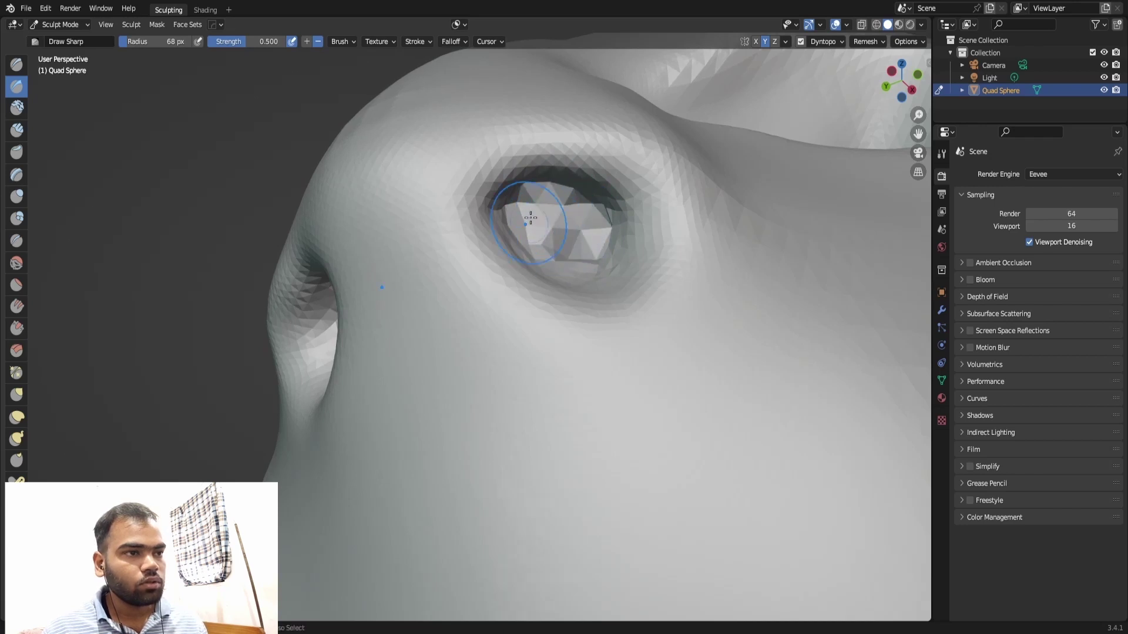
# Pull up the flesh beside the nose bridge with the Grab brush.
pyautogui.scroll(-5, 531, 219)
pyautogui.moveTo(513, 328); pyautogui.dragTo(352, 382, button='middle')
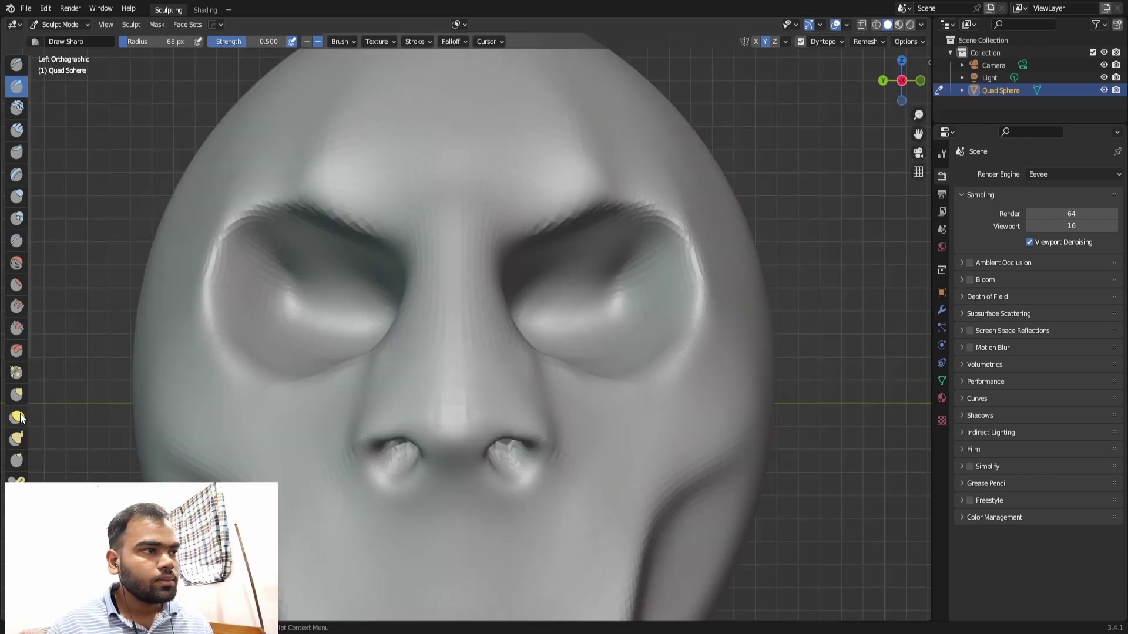
pyautogui.click(16, 394)
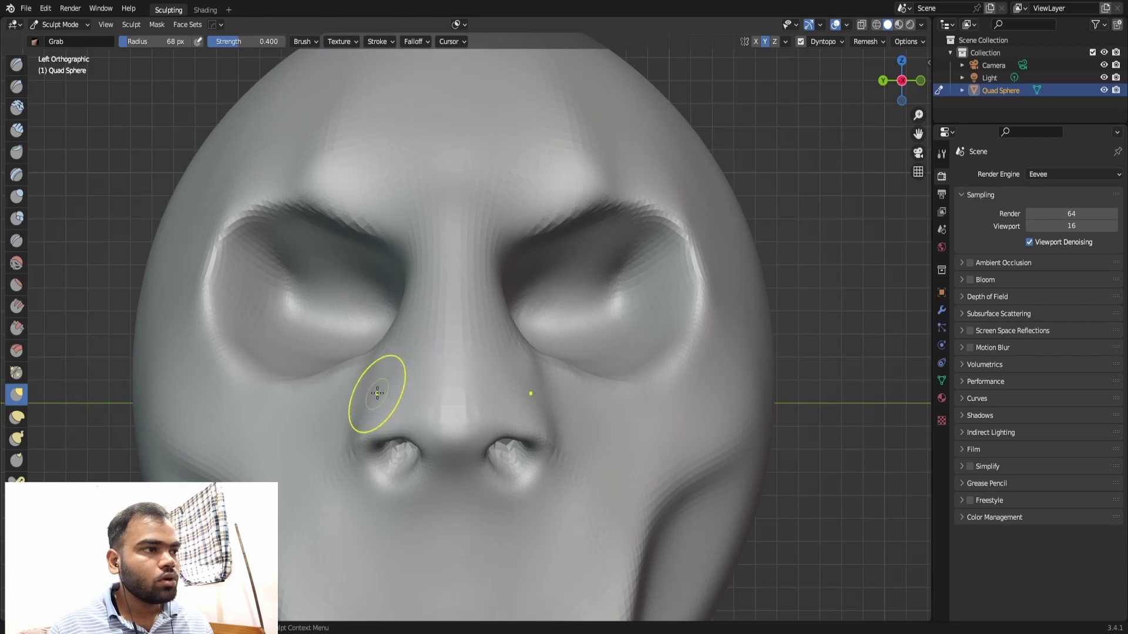
pyautogui.moveTo(374, 392)
pyautogui.mouseDown()
pyautogui.moveTo(420, 368)
pyautogui.moveTo(413, 339)
pyautogui.mouseUp()
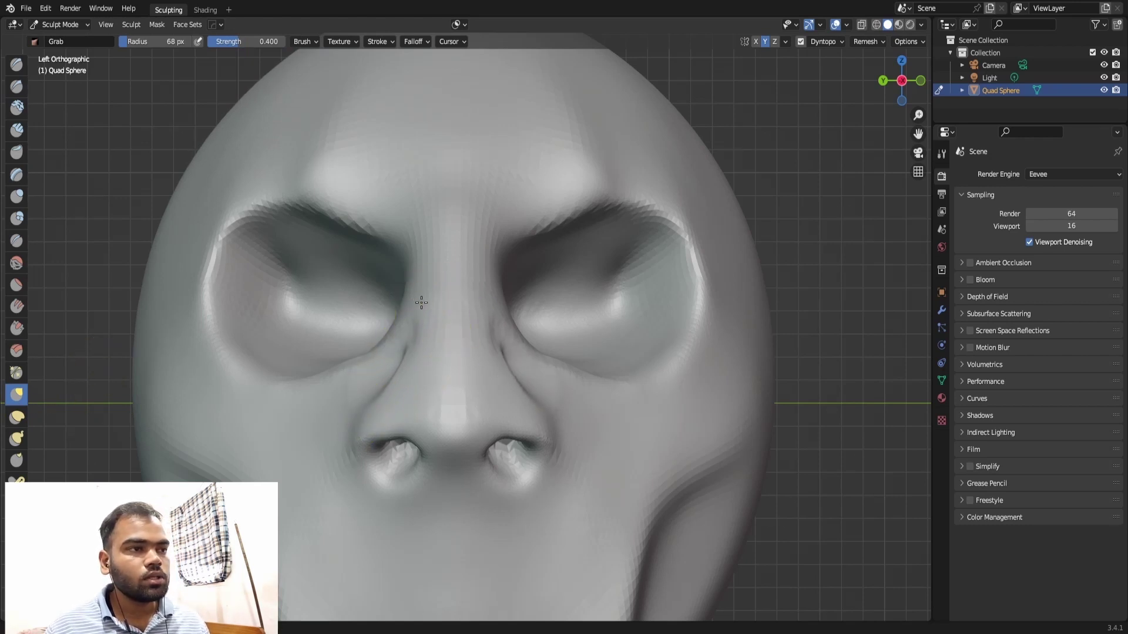
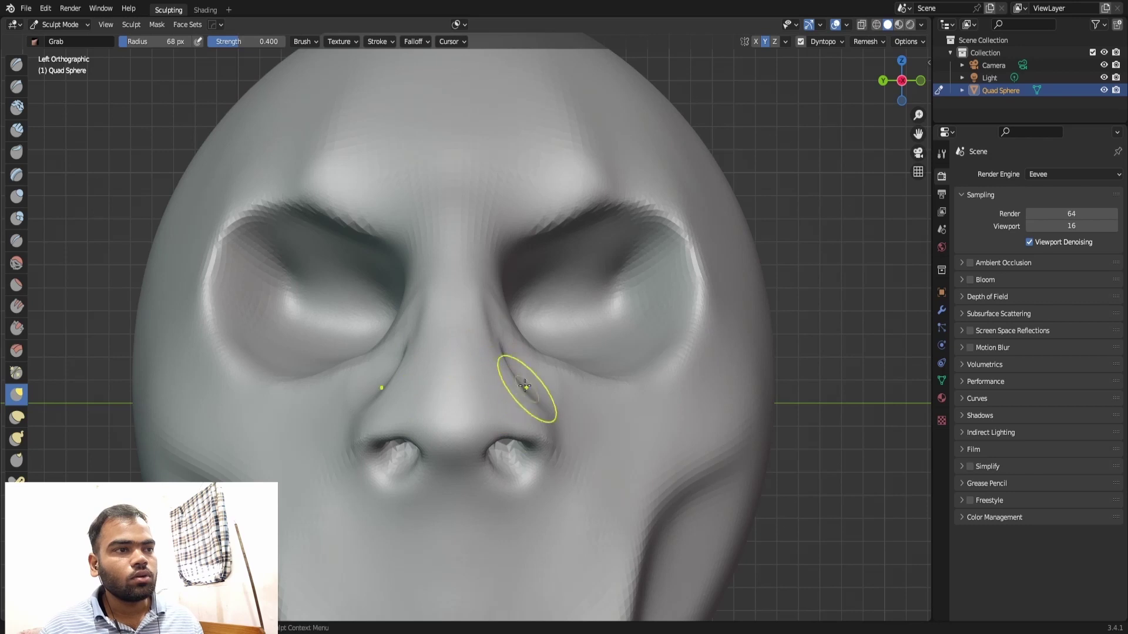
# Grab-pull the cheek surface beside the eye and nose into shape.
pyautogui.moveTo(483, 360)
pyautogui.mouseDown(button='middle')
pyautogui.moveTo(421, 337)
pyautogui.moveTo(473, 352)
pyautogui.mouseUp(button='middle')
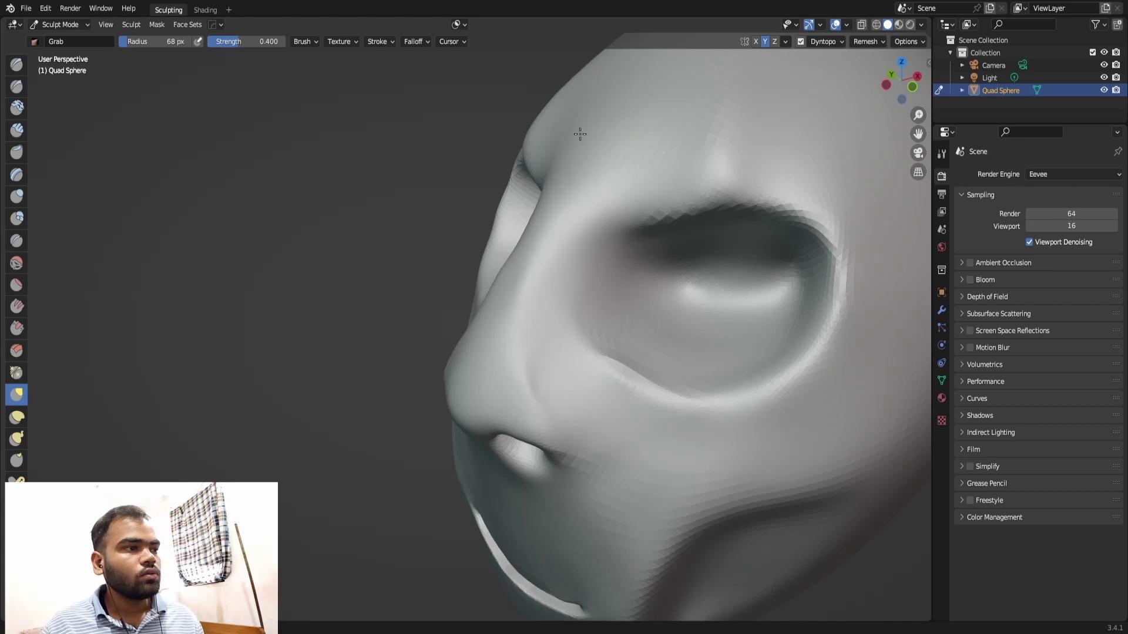
pyautogui.moveTo(151, 171)
pyautogui.mouseDown(button='middle')
pyautogui.moveTo(479, 222)
pyautogui.moveTo(494, 242)
pyautogui.mouseUp(button='middle')
pyautogui.moveTo(326, 378); pyautogui.dragTo(303, 388)
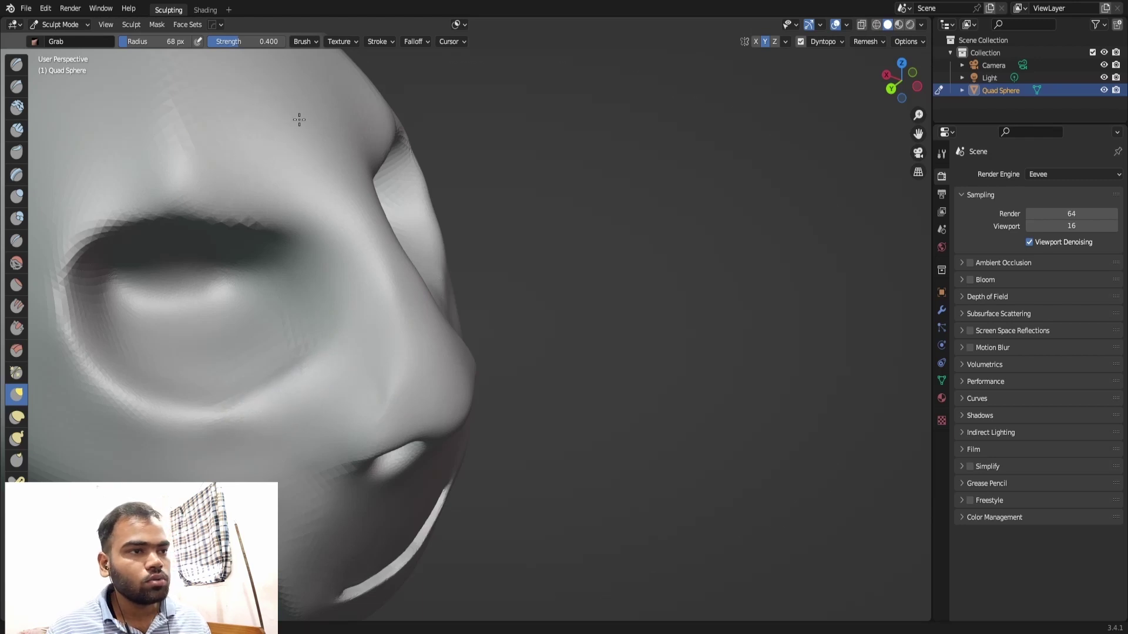
# Select the Fill/Deepen brush (Shift+F) and frame the side of the head closely.
pyautogui.moveTo(415, 271); pyautogui.dragTo(372, 323, button='middle')
pyautogui.scroll(-5, 373, 323)
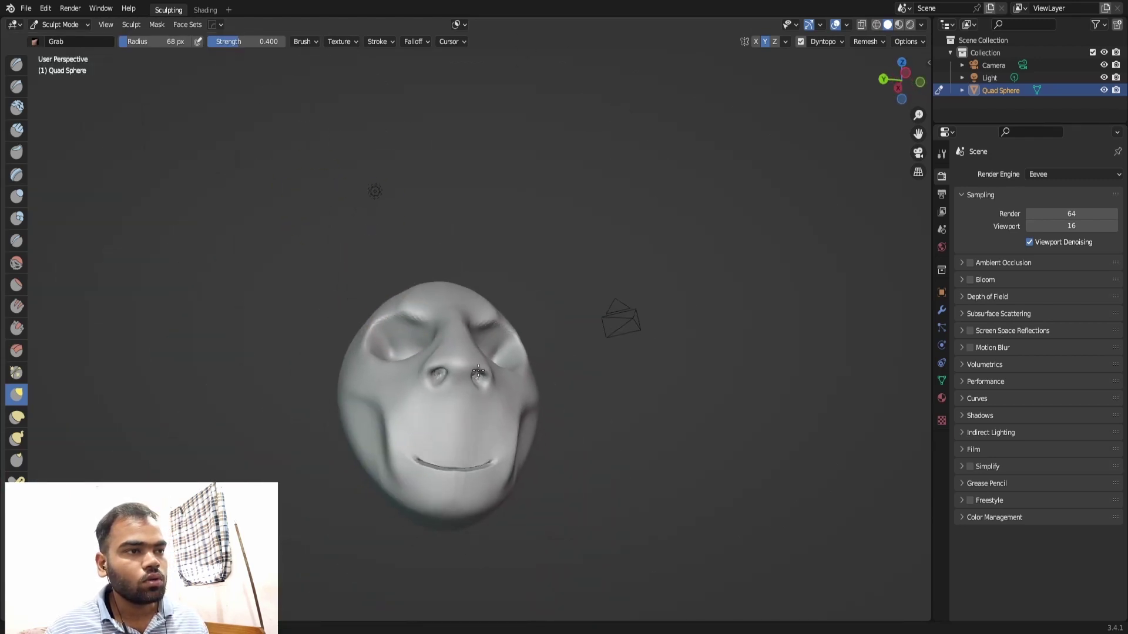
pyautogui.scroll(3, 478, 382)
pyautogui.moveTo(478, 383); pyautogui.dragTo(511, 201, button='middle')
pyautogui.scroll(-5, 550, 262)
pyautogui.hotkey('shift', 'f')
pyautogui.scroll(5, 559, 192)
pyautogui.scroll(2, 559, 192)
pyautogui.scroll(2, 534, 222)
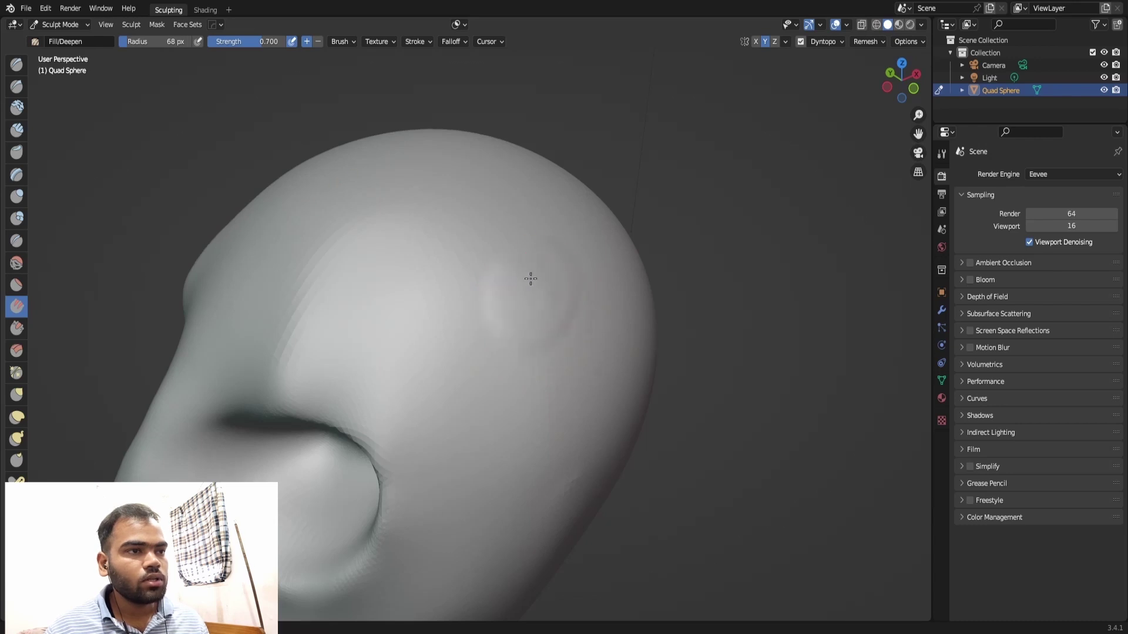
# Raise and widen an ear bump on the side of the head with the Fill brush.
pyautogui.click(22, 327)
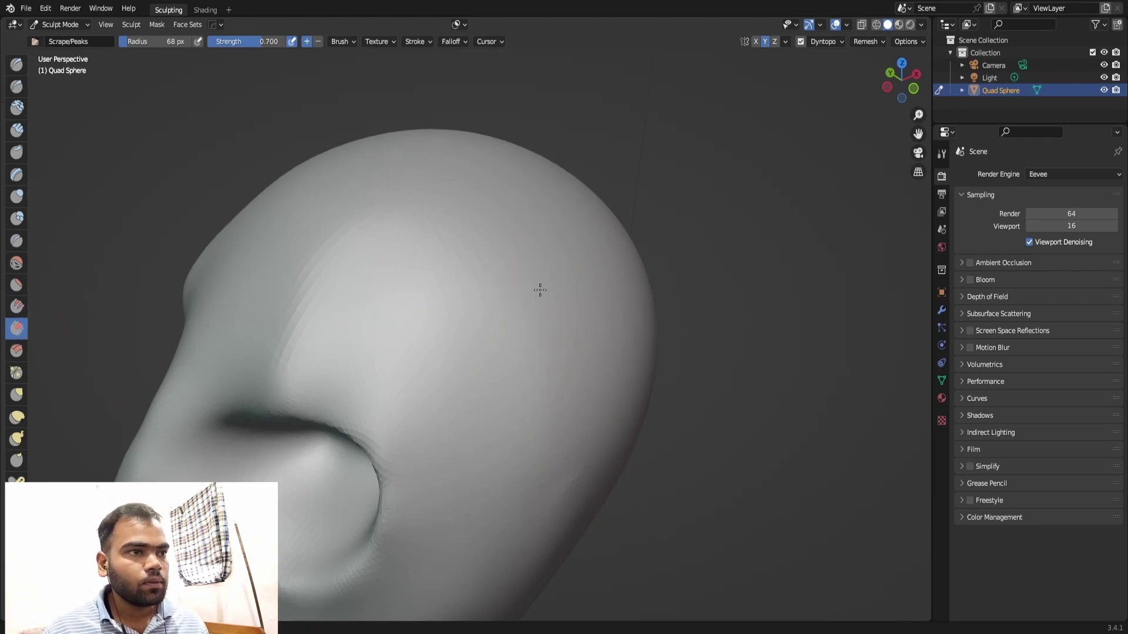
pyautogui.hotkey('ctrl', 'z')
pyautogui.moveTo(503, 295)
pyautogui.mouseDown(button='middle')
pyautogui.moveTo(529, 297)
pyautogui.moveTo(486, 350)
pyautogui.mouseUp(button='middle')
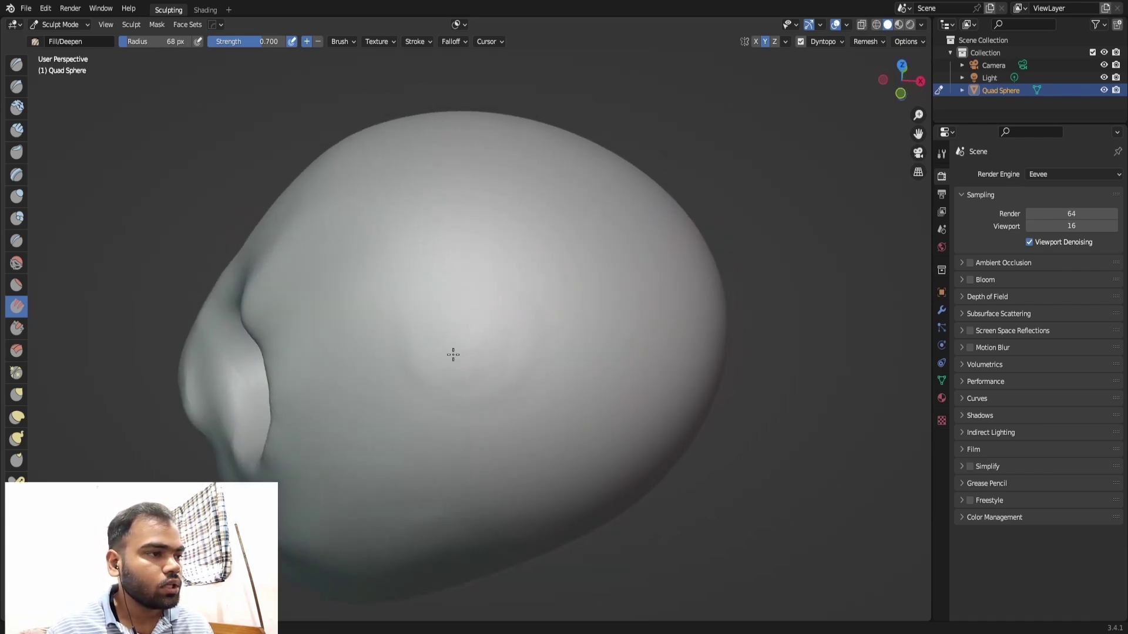
pyautogui.moveTo(464, 321)
pyautogui.mouseDown()
pyautogui.moveTo(445, 335)
pyautogui.moveTo(440, 327)
pyautogui.mouseUp()
pyautogui.moveTo(501, 348)
pyautogui.mouseDown()
pyautogui.moveTo(453, 308)
pyautogui.moveTo(450, 336)
pyautogui.mouseUp()
# Build up and round out the mirrored ear bumps on both sides of the head.
pyautogui.moveTo(411, 309)
pyautogui.mouseDown(button='middle')
pyautogui.moveTo(604, 309)
pyautogui.moveTo(508, 322)
pyautogui.moveTo(590, 243)
pyautogui.mouseUp(button='middle')
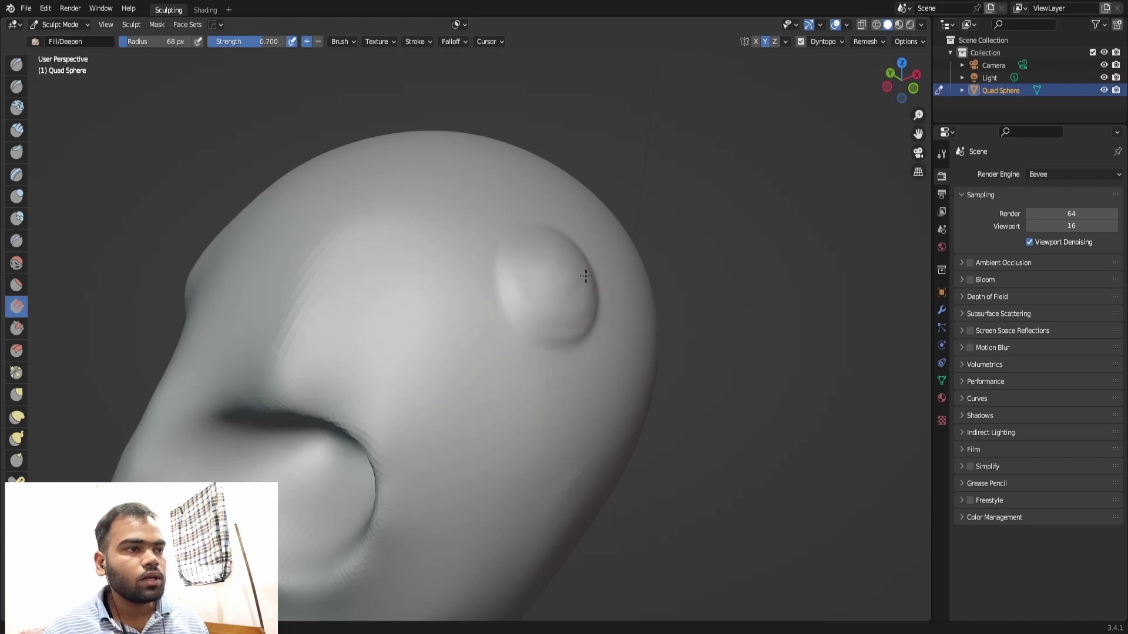
pyautogui.moveTo(560, 249)
pyautogui.mouseDown()
pyautogui.moveTo(562, 281)
pyautogui.moveTo(581, 270)
pyautogui.mouseUp()
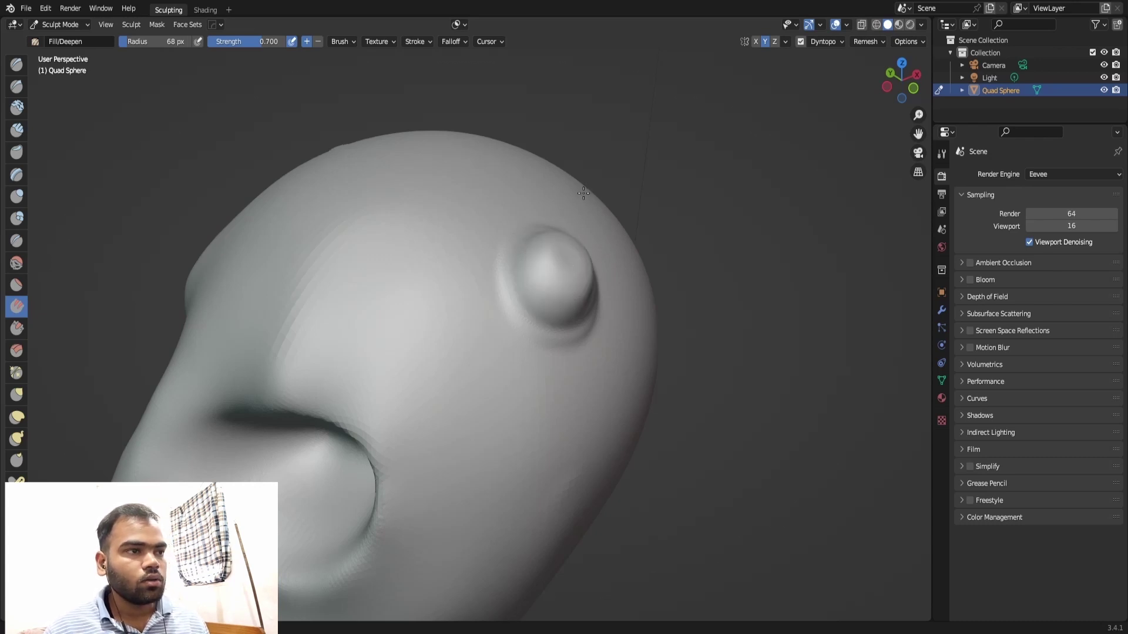
pyautogui.moveTo(582, 259); pyautogui.dragTo(585, 257)
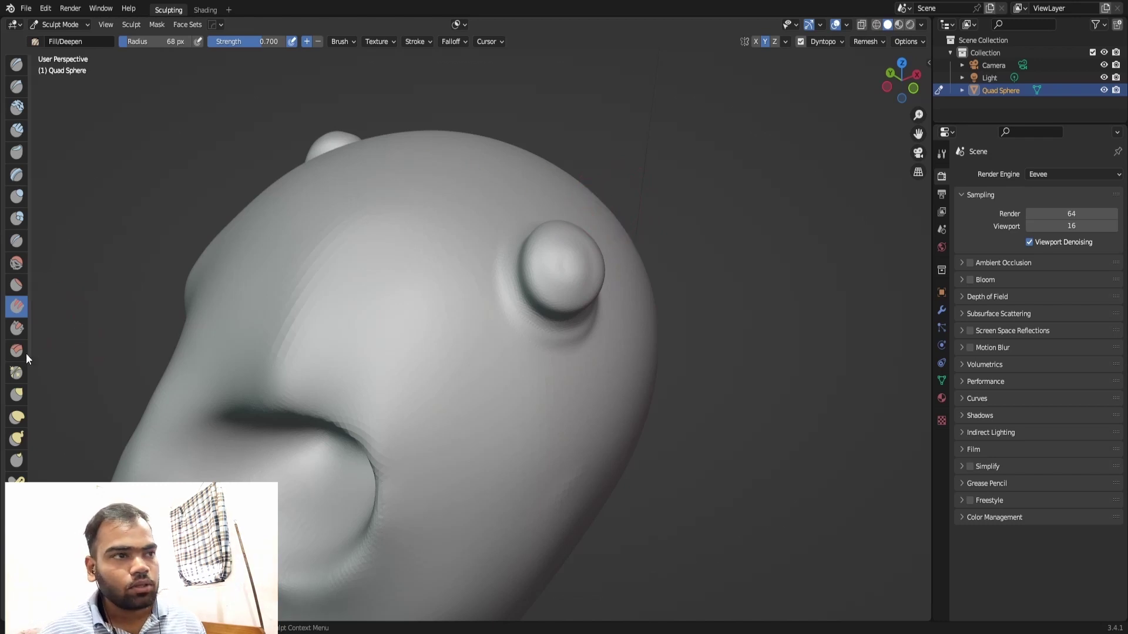
pyautogui.click(17, 594)
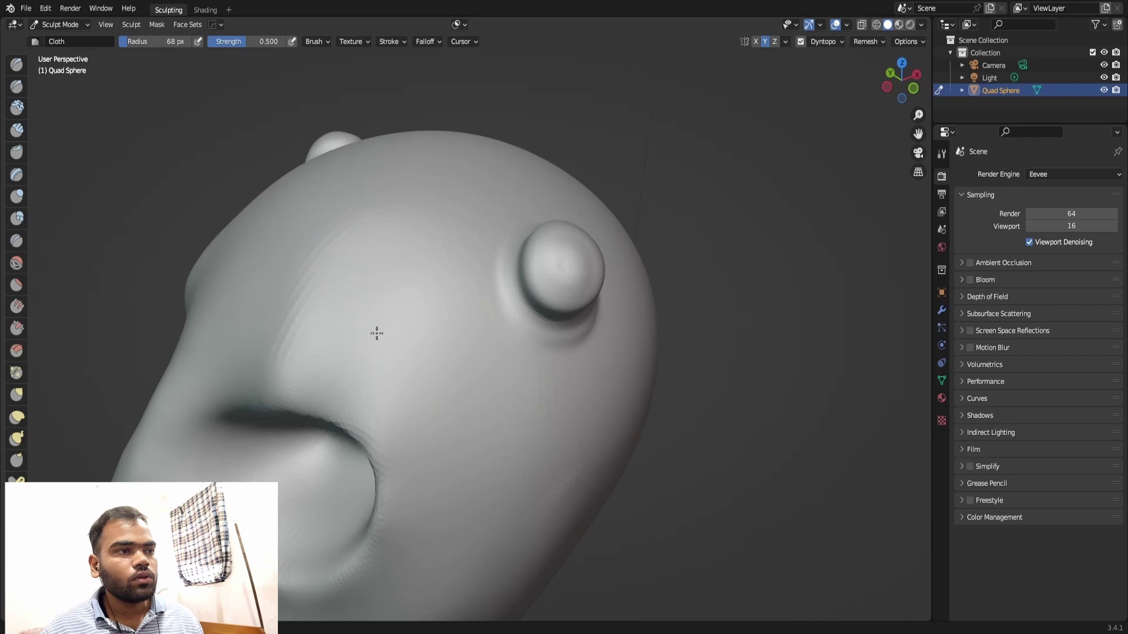
# Stroke cloth wrinkles on the forehead, then undo them.
pyautogui.moveTo(393, 268); pyautogui.dragTo(357, 290)
pyautogui.scroll(-5, 353, 318)
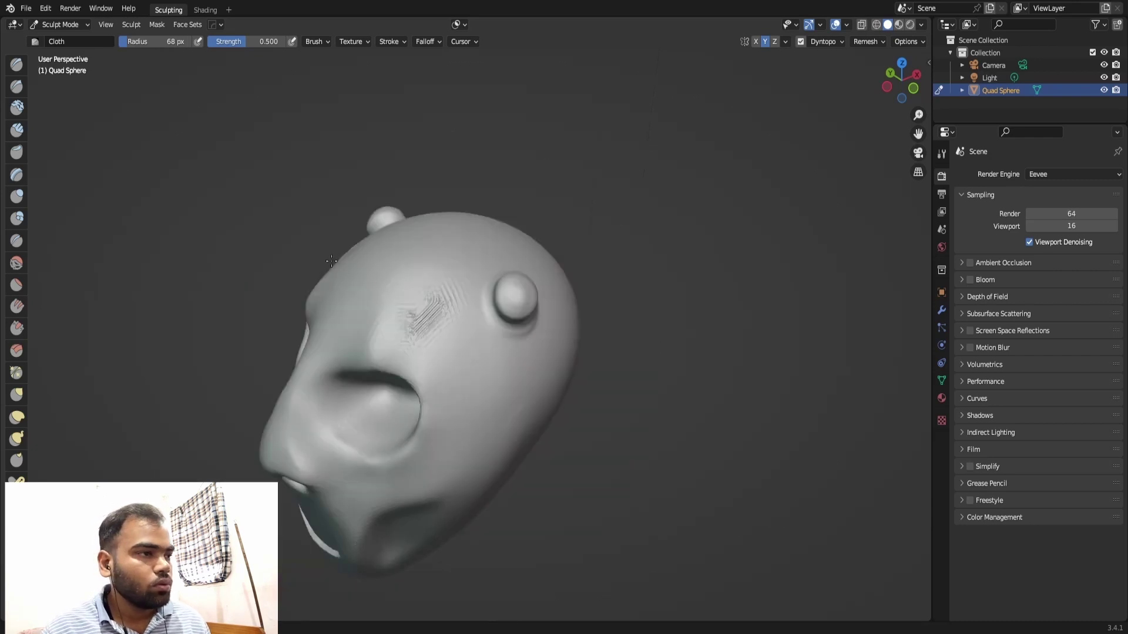
pyautogui.moveTo(353, 318); pyautogui.dragTo(347, 261, button='middle')
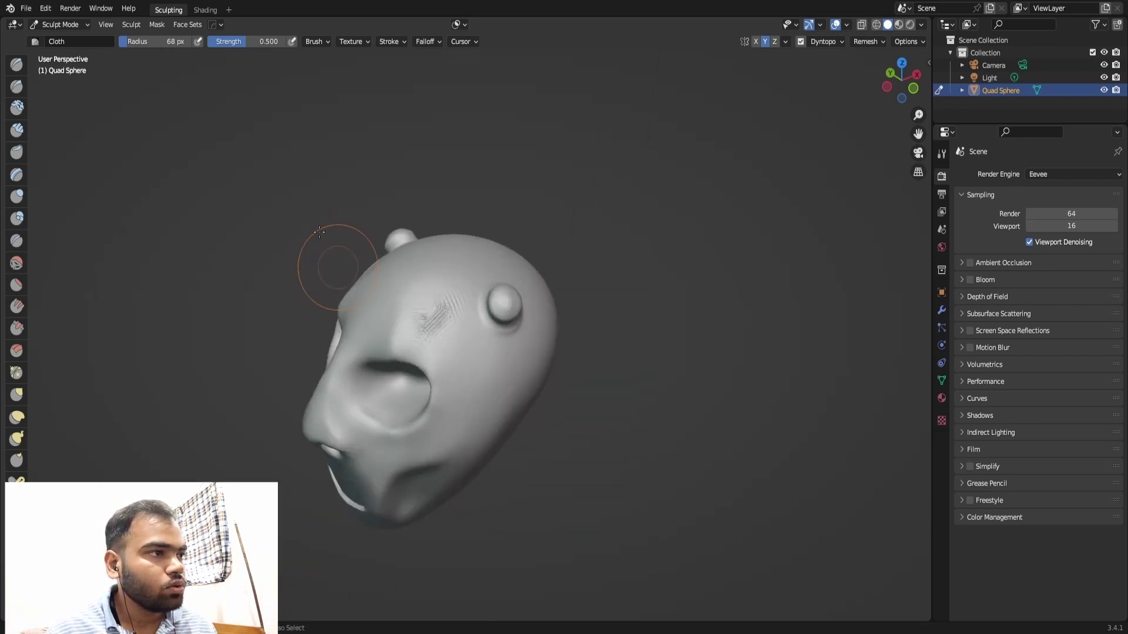
pyautogui.hotkey('ctrl', 'z')
# Orbit over the top and back of the head to view the rippled wrinkle patches and face.
pyautogui.moveTo(551, 245); pyautogui.dragTo(372, 290, button='middle')
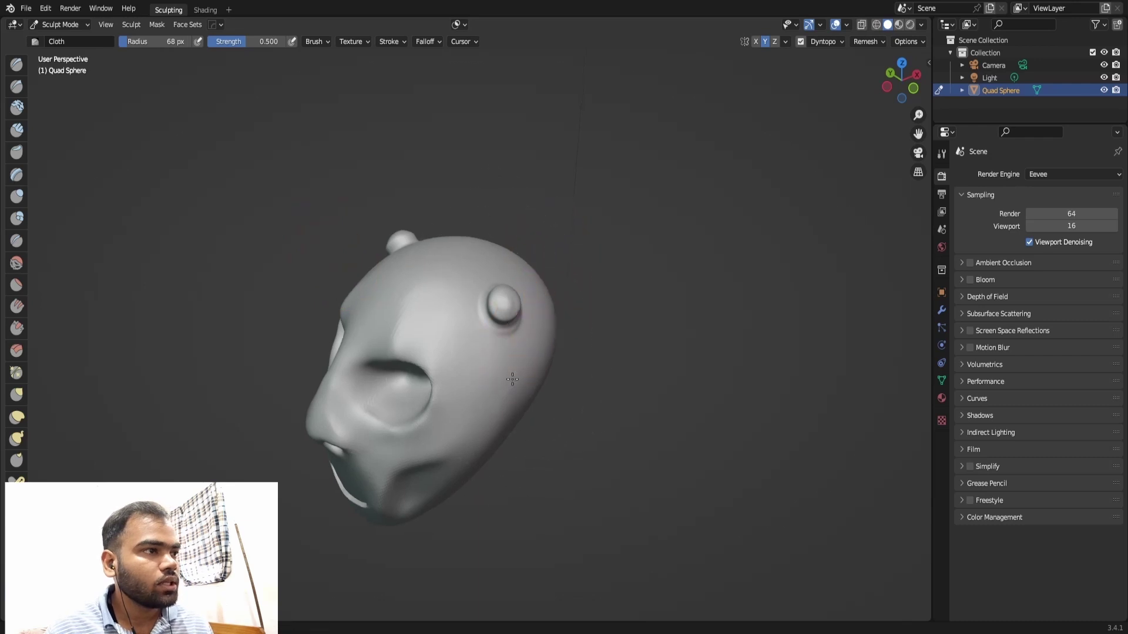
pyautogui.scroll(2, 373, 290)
pyautogui.scroll(2, 468, 301)
pyautogui.moveTo(468, 302); pyautogui.dragTo(431, 333, button='middle')
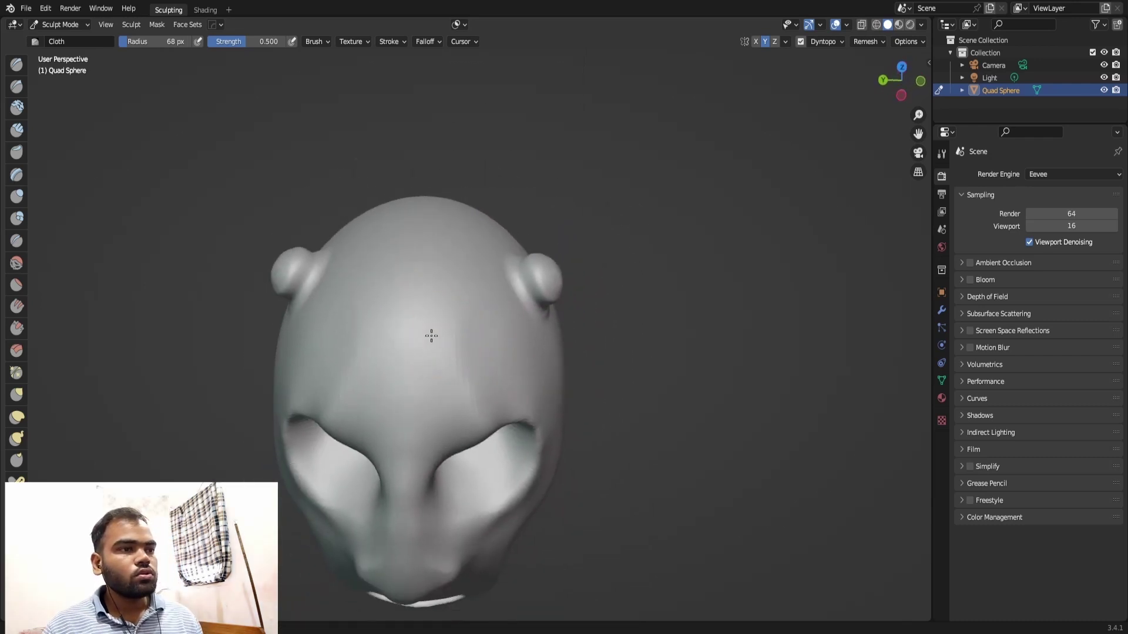
pyautogui.scroll(3, 430, 332)
pyautogui.moveTo(440, 260)
pyautogui.mouseDown(button='middle')
pyautogui.moveTo(486, 285)
pyautogui.moveTo(415, 289)
pyautogui.mouseUp(button='middle')
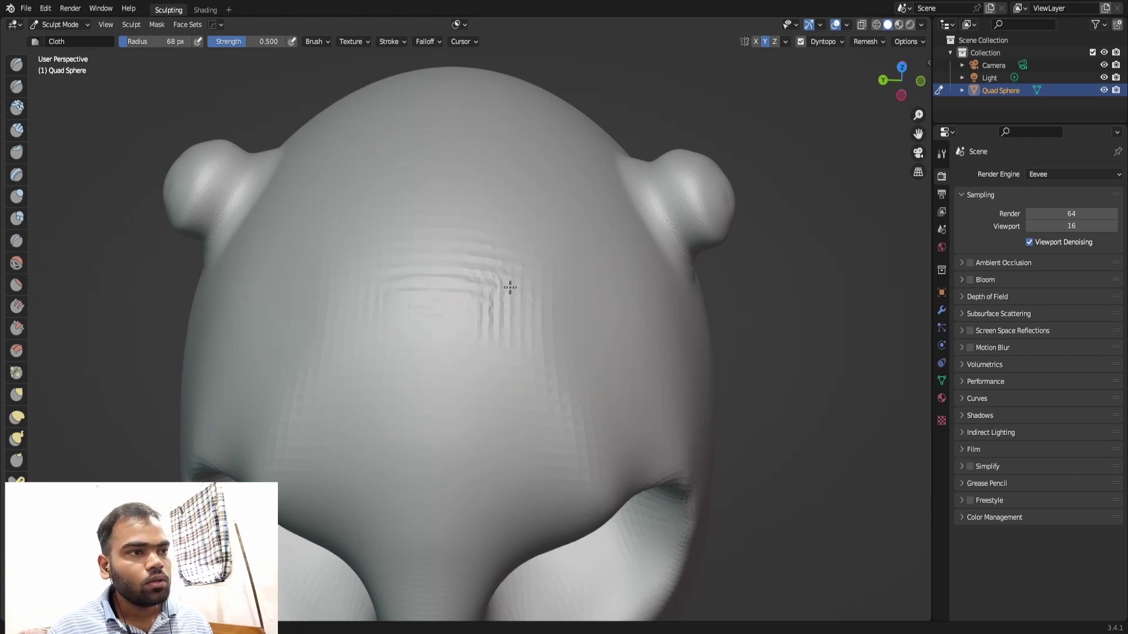
pyautogui.moveTo(551, 189)
pyautogui.mouseDown(button='middle')
pyautogui.moveTo(481, 209)
pyautogui.moveTo(454, 185)
pyautogui.mouseUp(button='middle')
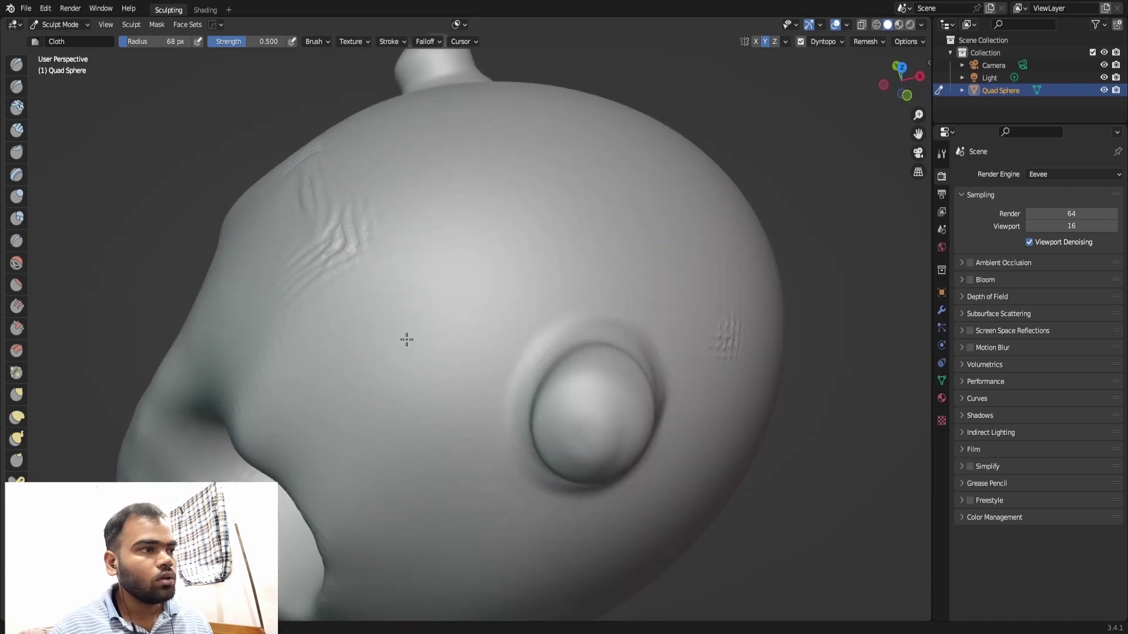
pyautogui.moveTo(370, 337)
pyautogui.mouseDown(button='middle')
pyautogui.moveTo(329, 320)
pyautogui.moveTo(355, 363)
pyautogui.moveTo(298, 326)
pyautogui.moveTo(489, 369)
pyautogui.mouseUp(button='middle')
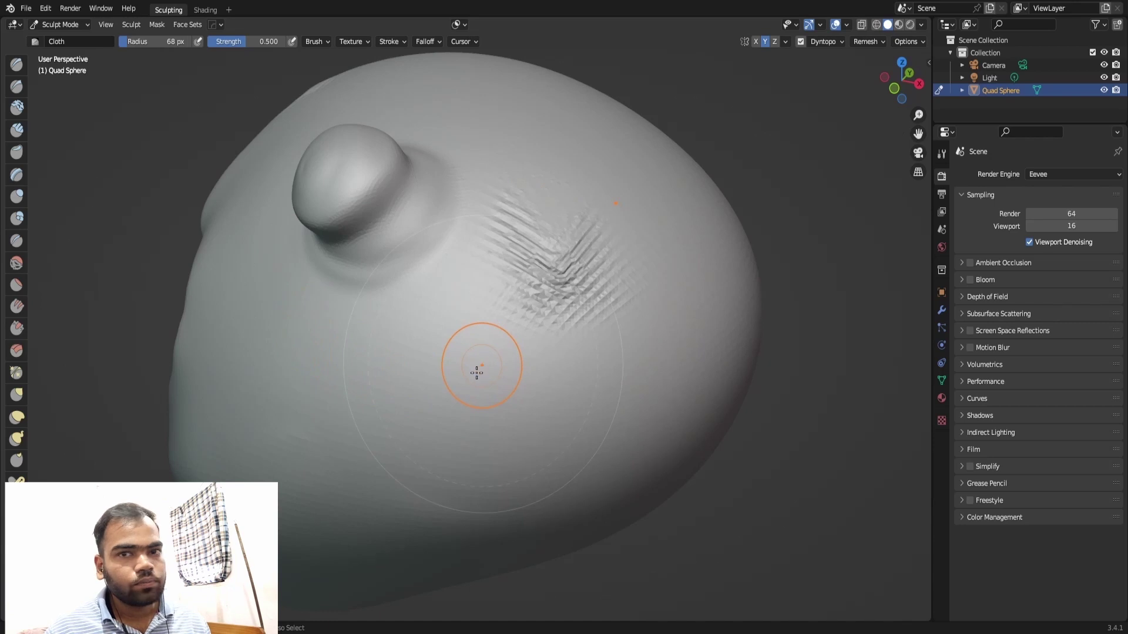
pyautogui.moveTo(464, 386)
pyautogui.mouseDown(button='middle')
pyautogui.moveTo(451, 280)
pyautogui.moveTo(585, 279)
pyautogui.moveTo(564, 276)
pyautogui.mouseUp(button='middle')
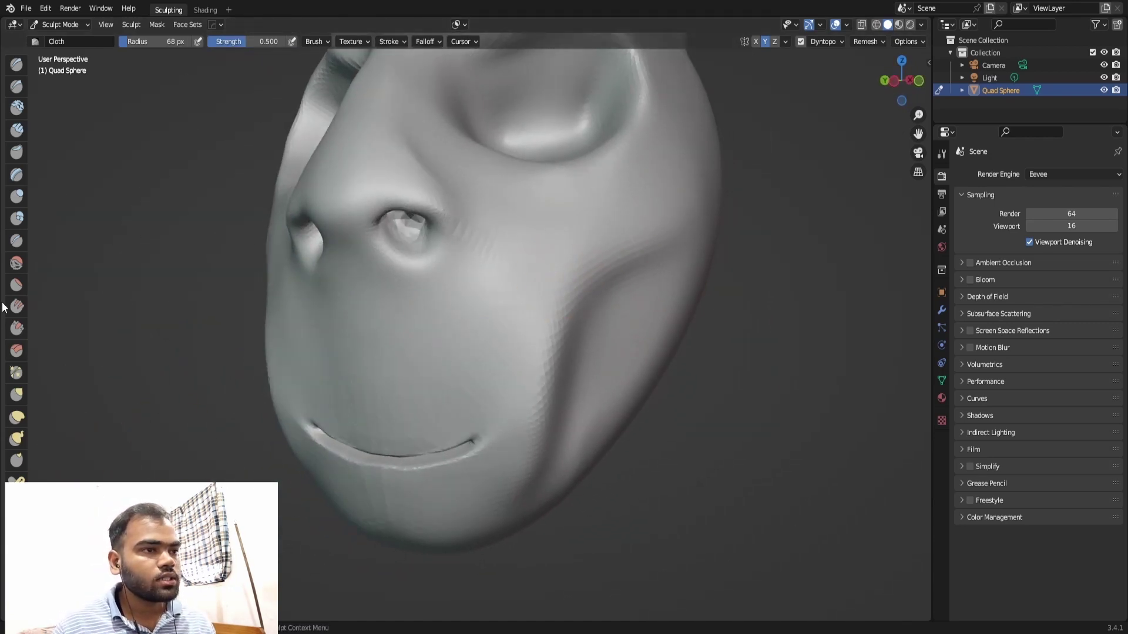
# Carve a sharp diagonal crease across the cheek with Draw Sharp, extending it upward.
pyautogui.click(16, 241)
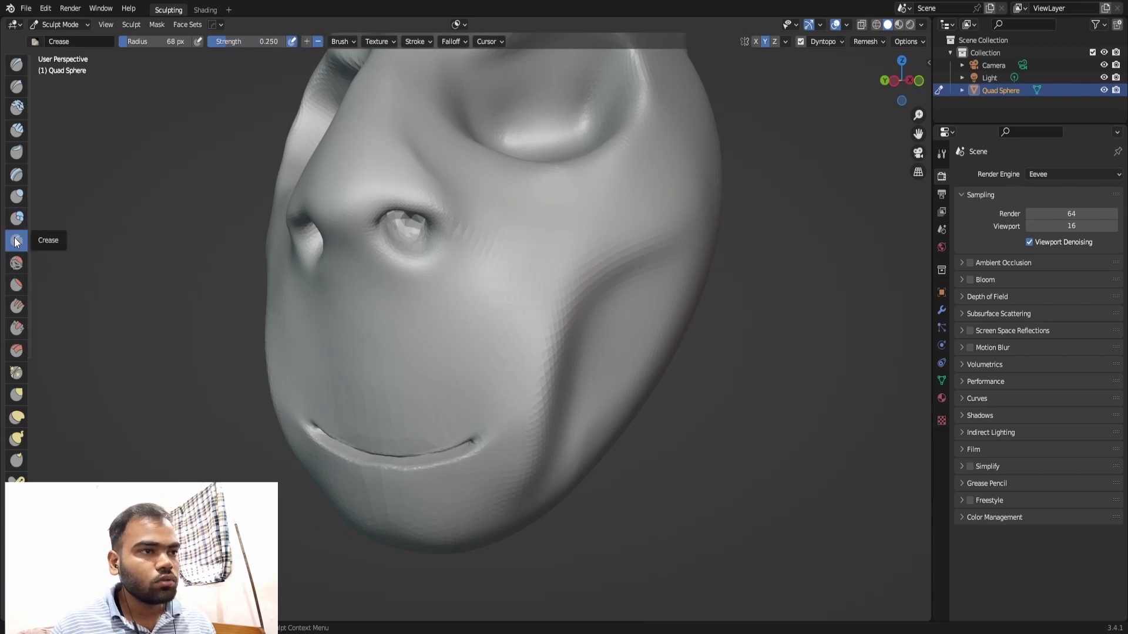
pyautogui.moveTo(411, 126); pyautogui.dragTo(17, 87, button='middle')
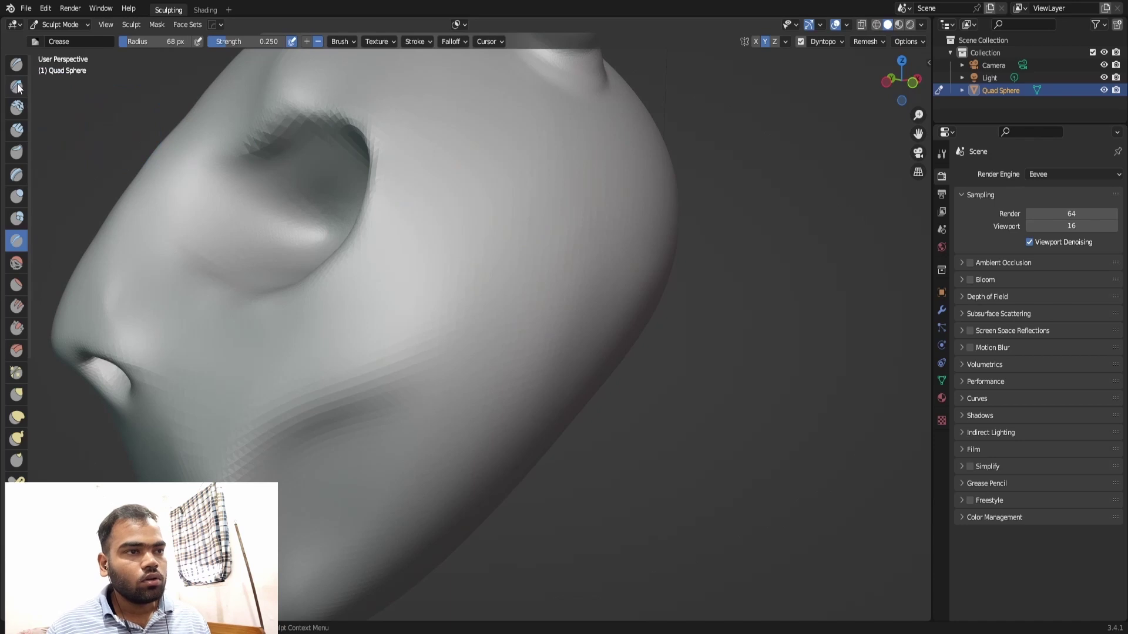
pyautogui.click(17, 87)
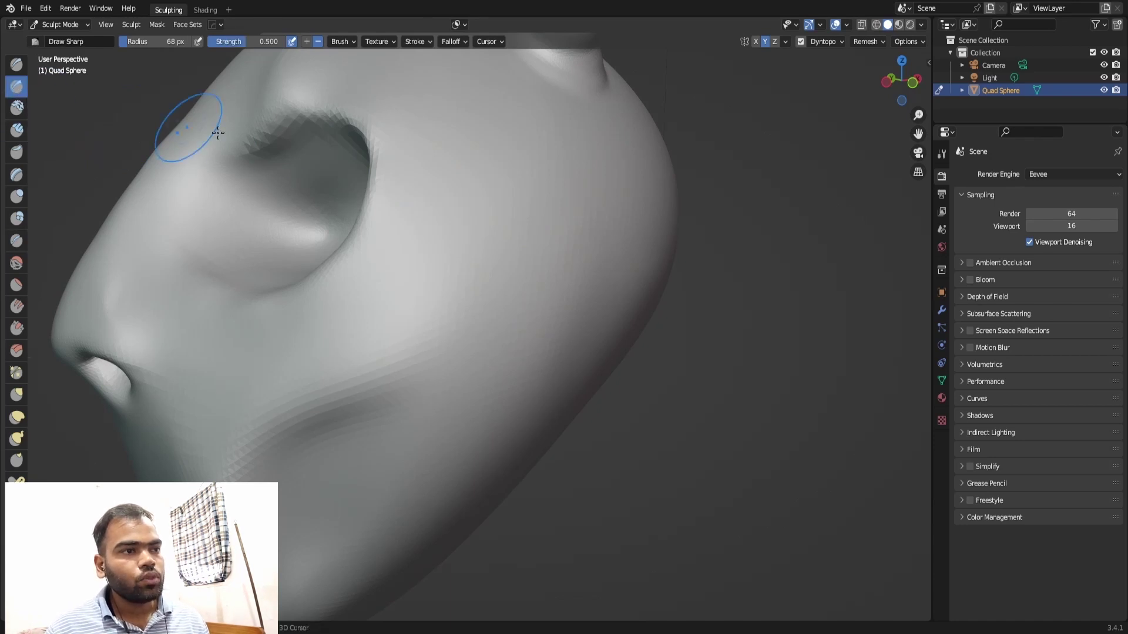
pyautogui.moveTo(500, 223)
pyautogui.mouseDown()
pyautogui.moveTo(397, 292)
pyautogui.moveTo(507, 218)
pyautogui.moveTo(526, 187)
pyautogui.moveTo(379, 326)
pyautogui.mouseUp()
pyautogui.moveTo(500, 225); pyautogui.dragTo(533, 153)
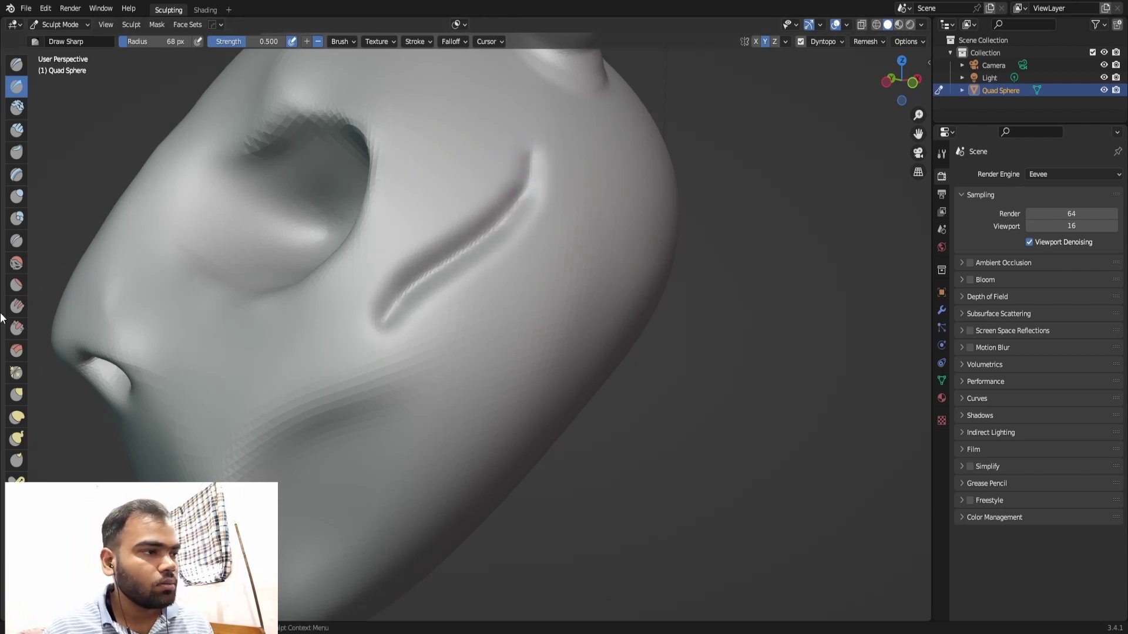
# Cut a second curved groove with the Crease brush and sharpen the upper groove.
pyautogui.click(13, 243)
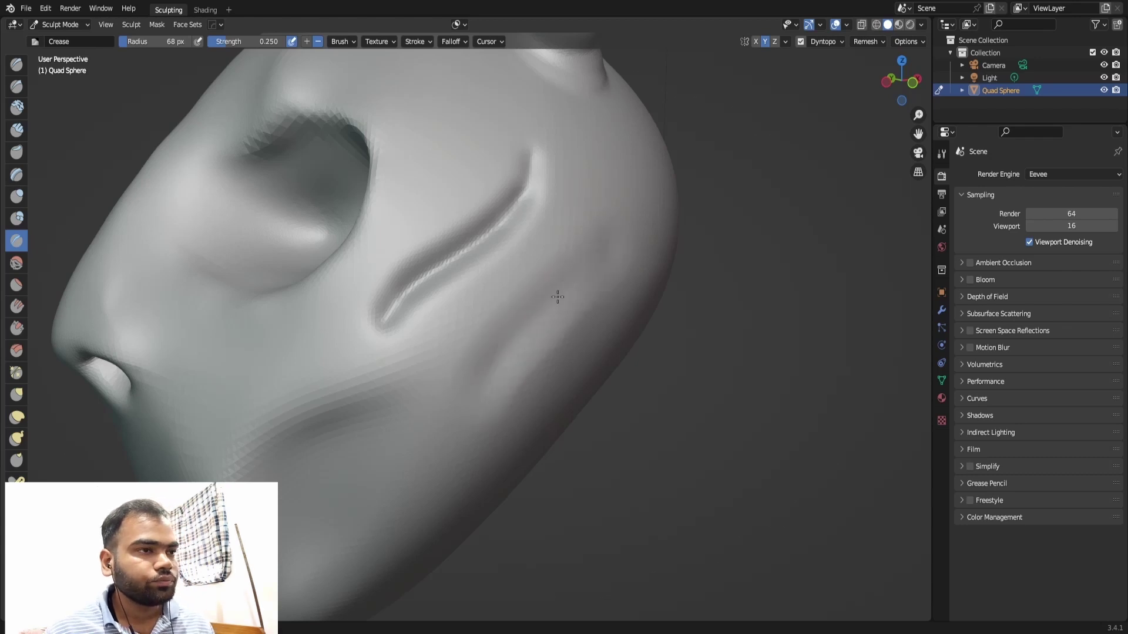
pyautogui.moveTo(605, 217); pyautogui.dragTo(479, 399)
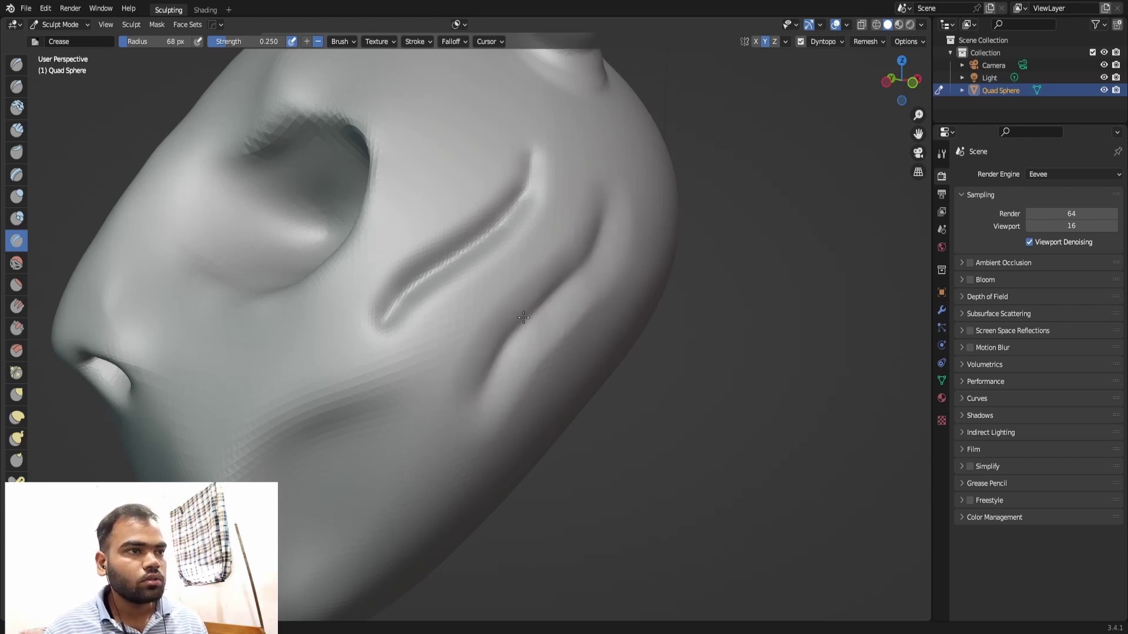
pyautogui.click(493, 344)
pyautogui.click(16, 86)
pyautogui.moveTo(523, 222)
pyautogui.mouseDown()
pyautogui.moveTo(407, 288)
pyautogui.moveTo(443, 260)
pyautogui.mouseUp()
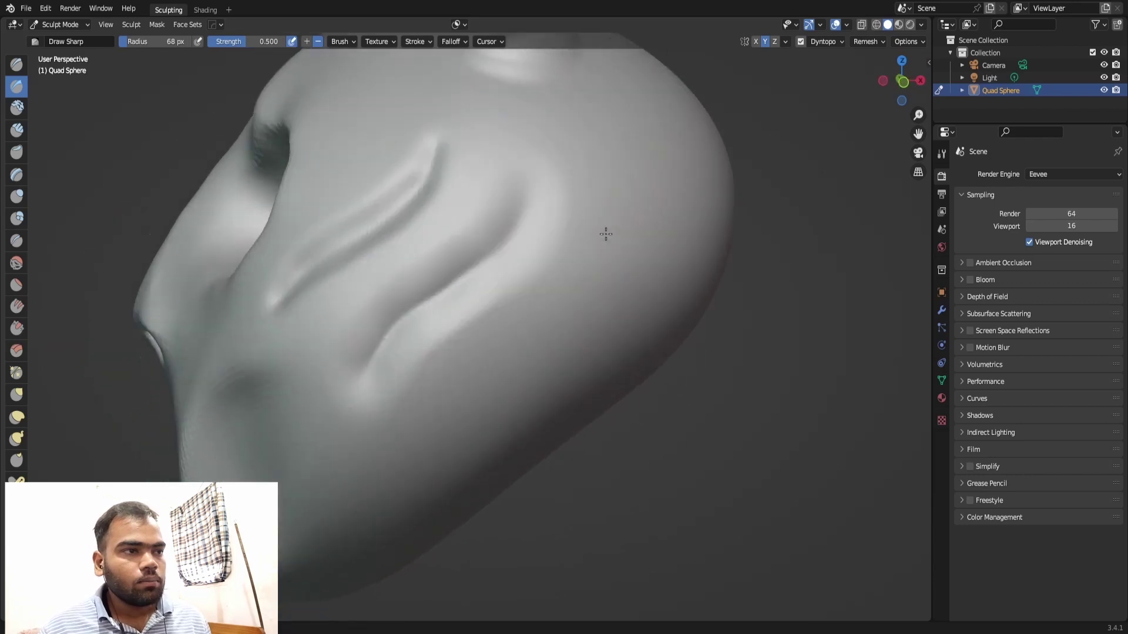
# Orbit around the face to check the two cheek creases from several angles.
pyautogui.moveTo(457, 316); pyautogui.dragTo(650, 239, button='middle')
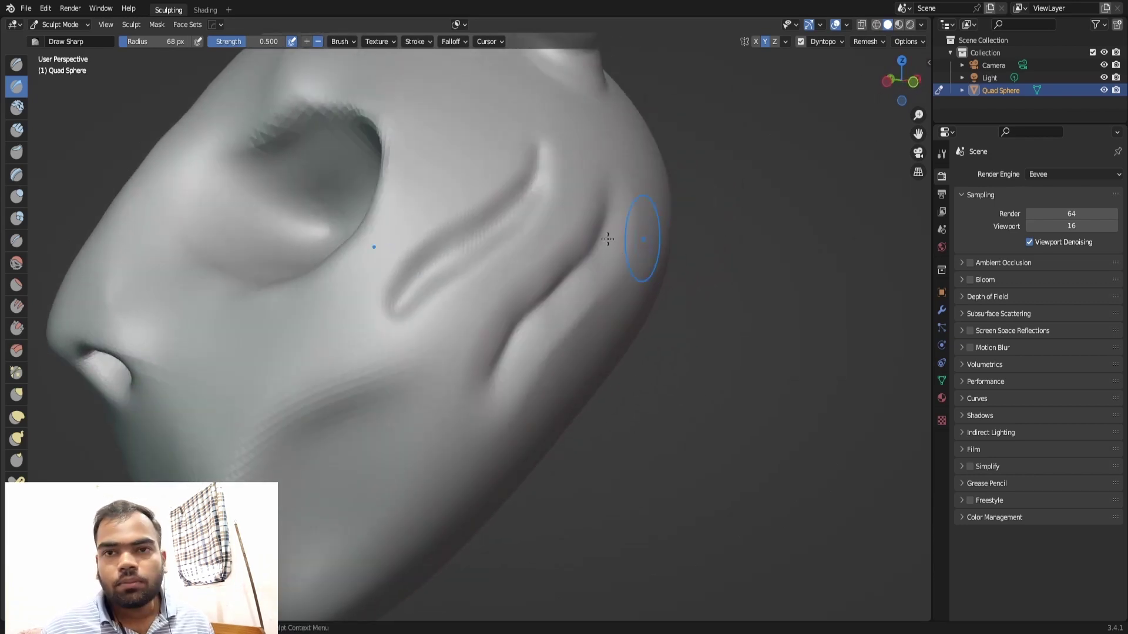
pyautogui.moveTo(548, 271)
pyautogui.mouseDown(button='middle')
pyautogui.moveTo(523, 176)
pyautogui.moveTo(522, 339)
pyautogui.mouseUp(button='middle')
pyautogui.moveTo(494, 376)
pyautogui.mouseDown(button='middle')
pyautogui.moveTo(498, 390)
pyautogui.moveTo(516, 352)
pyautogui.moveTo(521, 259)
pyautogui.mouseUp(button='middle')
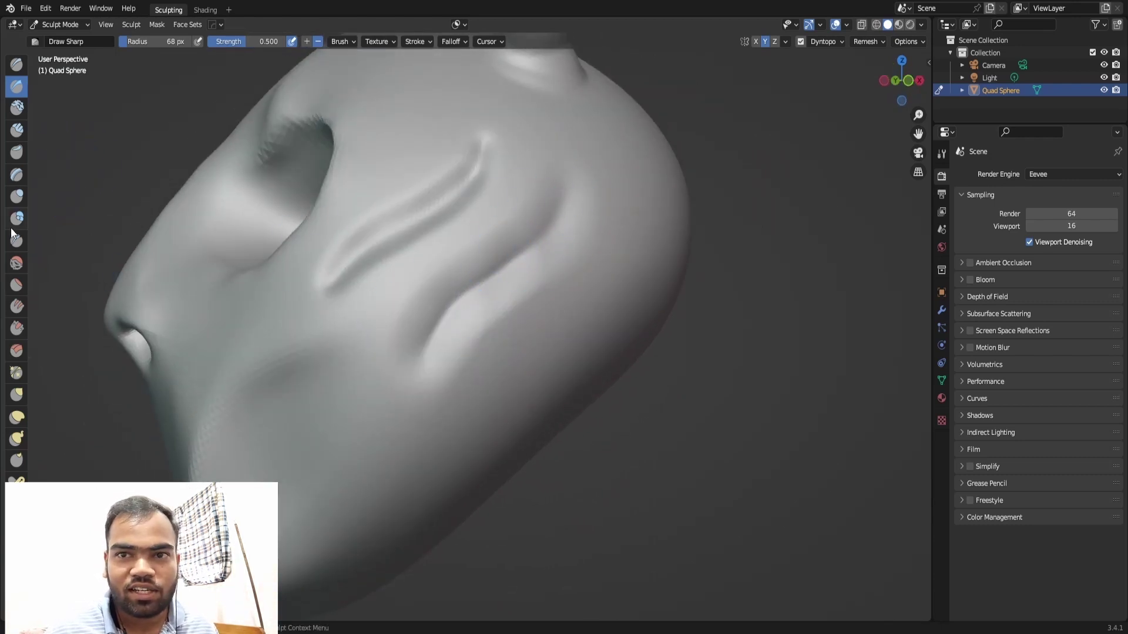
pyautogui.click(16, 480)
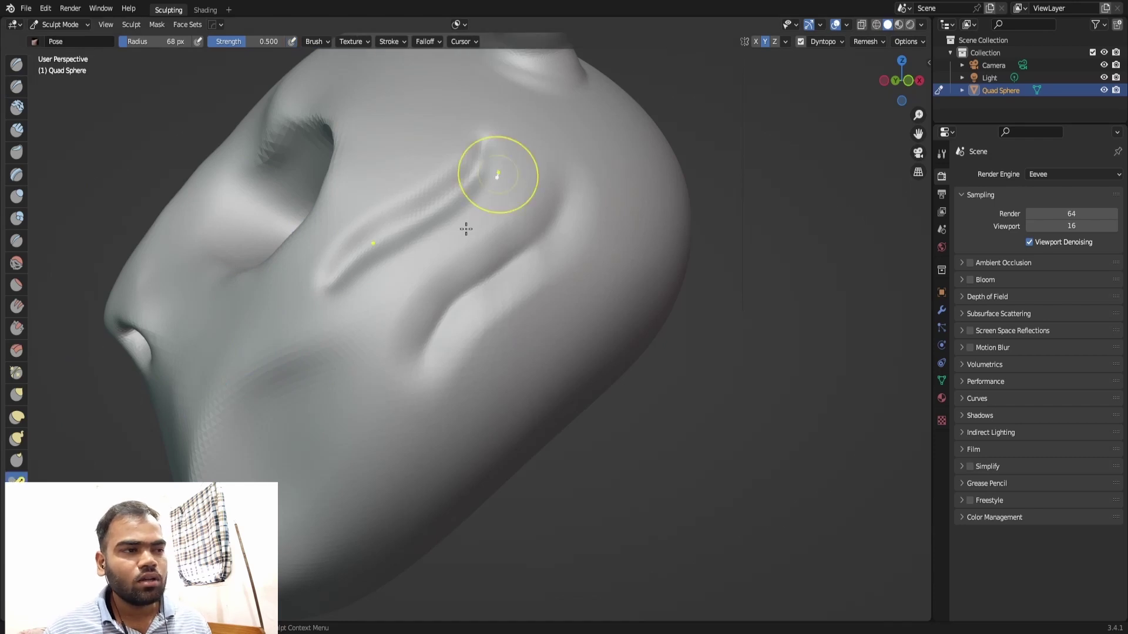
# Pose-bend the top of the upper cheek crease, undo one deformation, and zoom out frontally.
pyautogui.moveTo(463, 233)
pyautogui.mouseDown()
pyautogui.moveTo(475, 204)
pyautogui.moveTo(462, 237)
pyautogui.mouseUp()
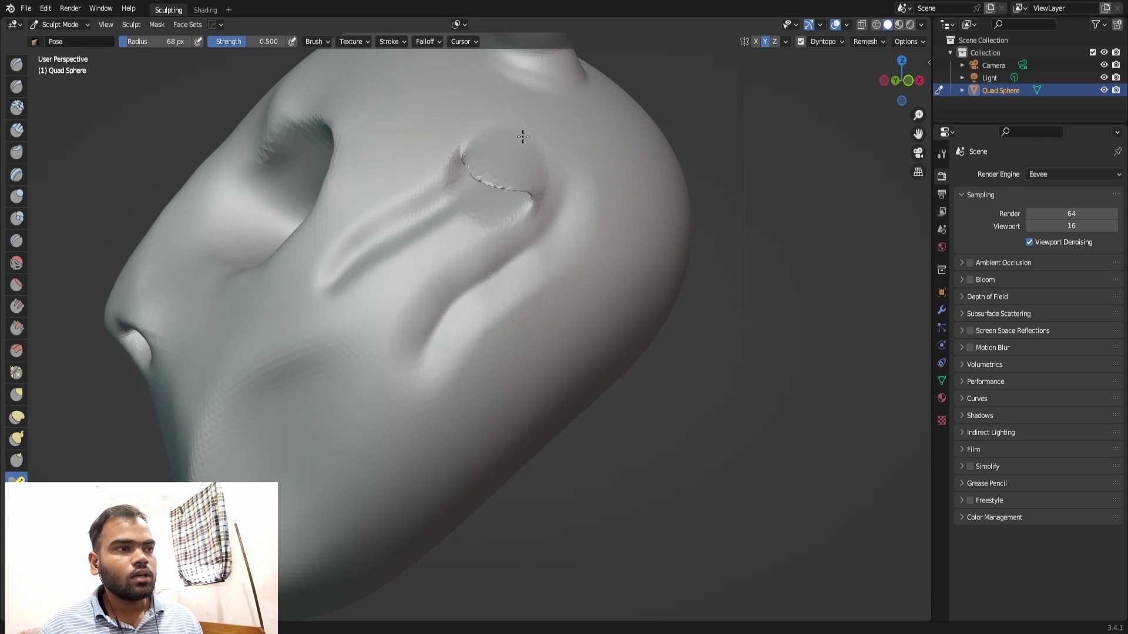
pyautogui.moveTo(559, 111)
pyautogui.mouseDown(button='middle')
pyautogui.moveTo(466, 188)
pyautogui.moveTo(470, 210)
pyautogui.mouseUp(button='middle')
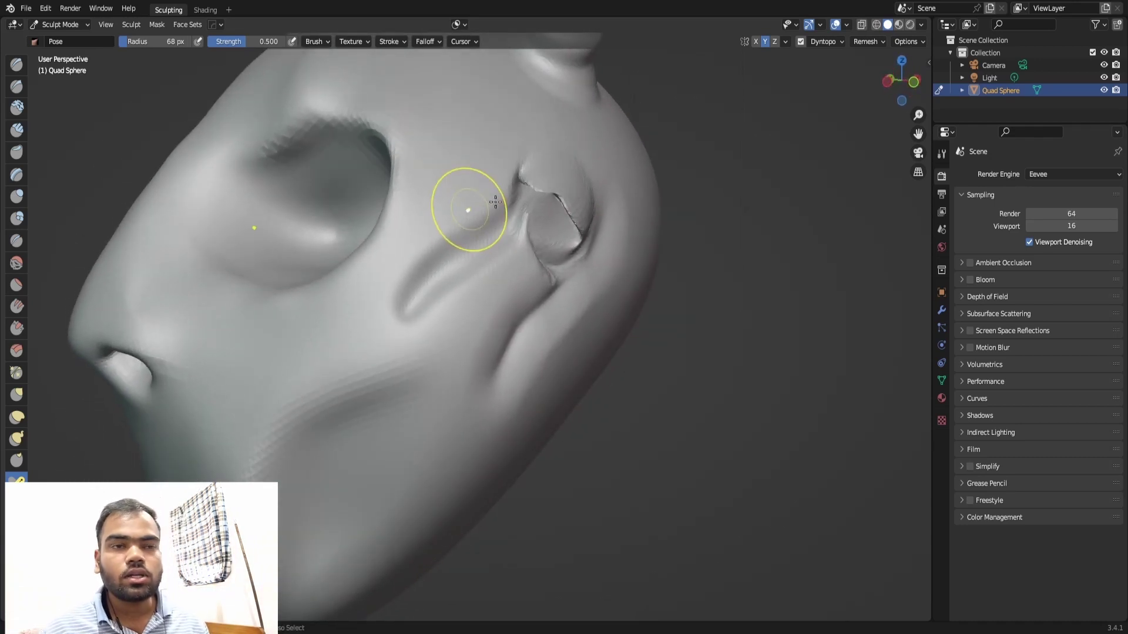
pyautogui.hotkey('ctrl', 'z')
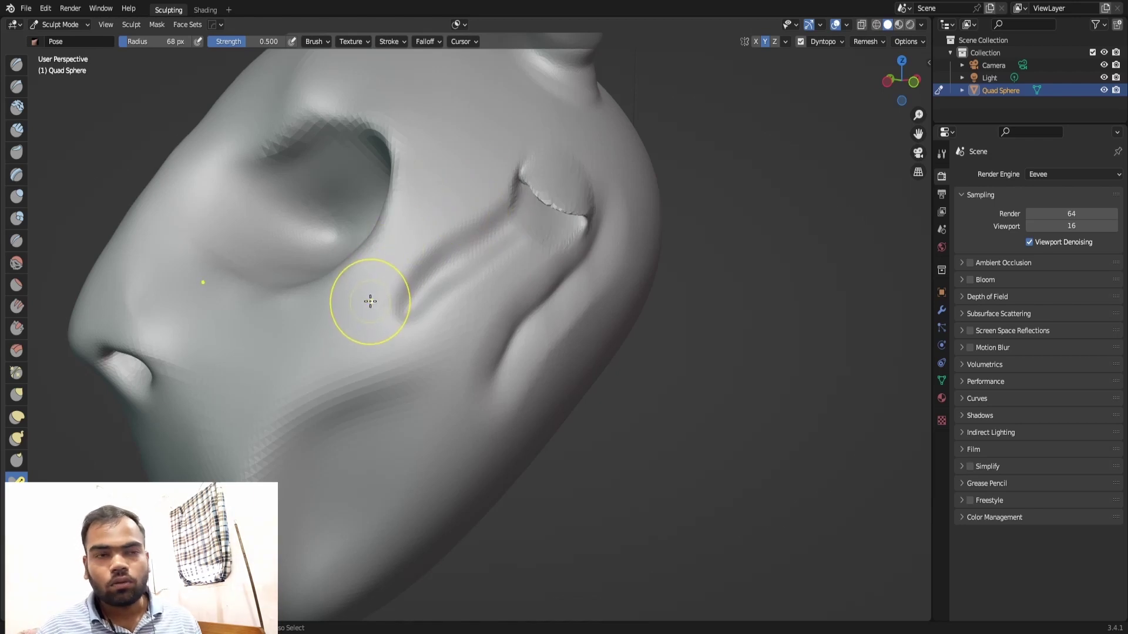
pyautogui.moveTo(370, 322)
pyautogui.mouseDown(button='middle')
pyautogui.moveTo(386, 333)
pyautogui.moveTo(495, 308)
pyautogui.moveTo(412, 272)
pyautogui.moveTo(431, 338)
pyautogui.mouseUp(button='middle')
pyautogui.scroll(-5, 382, 346)
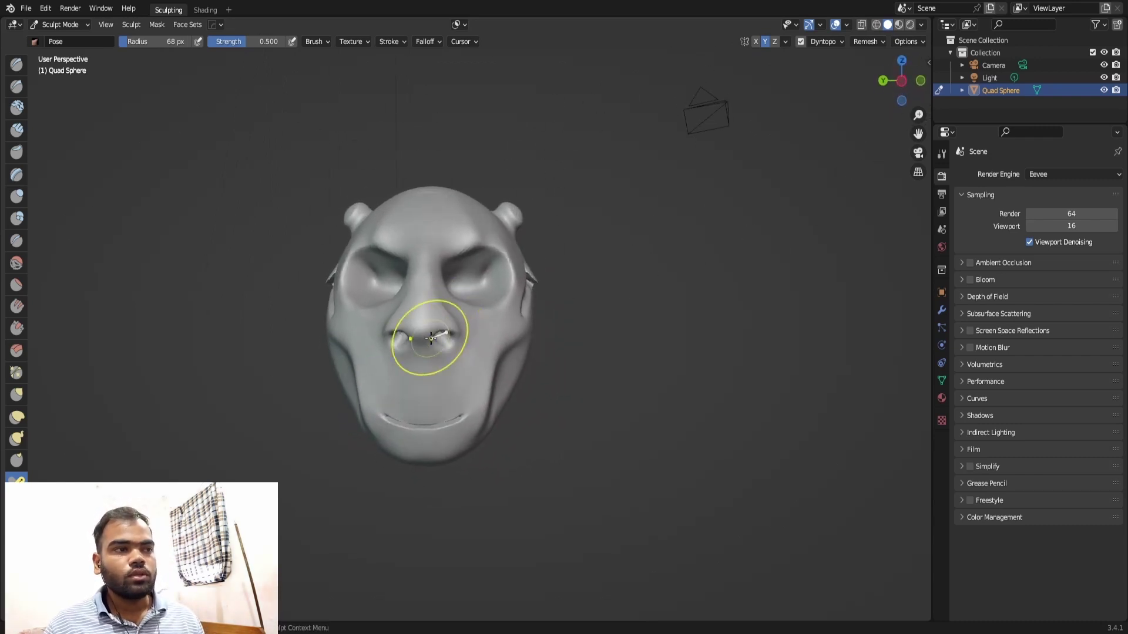